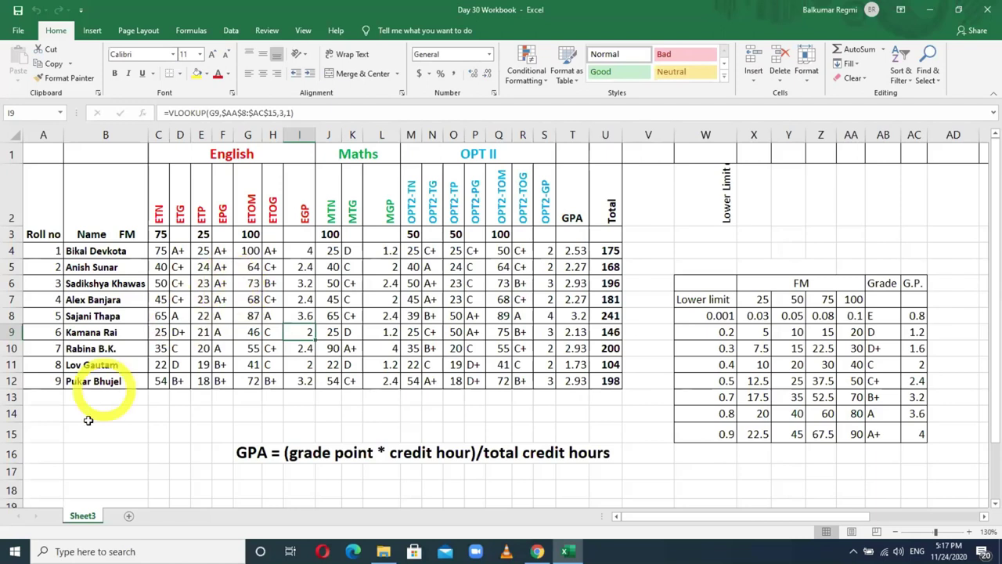
Insert a new Sheet1 after Sheet3, check Sheet3's marks, then show the empty Sheet1
left_click(129, 516)
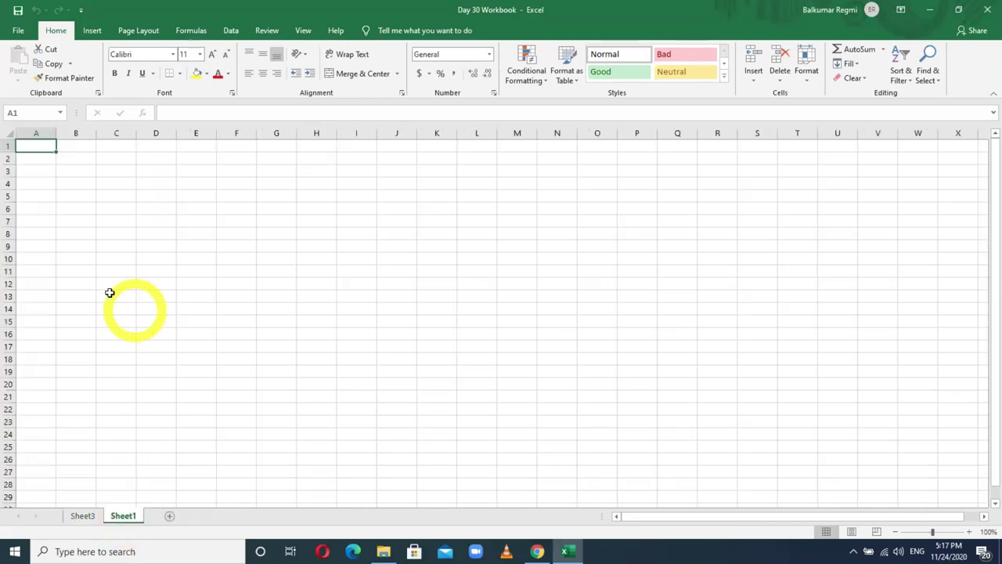
scroll(106, 267, "up", 3)
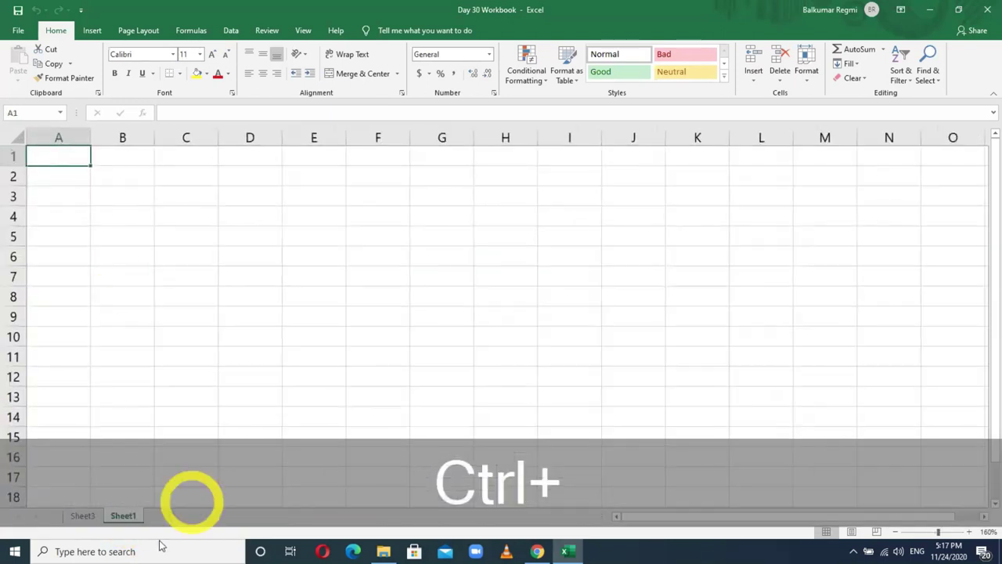
left_click(82, 515)
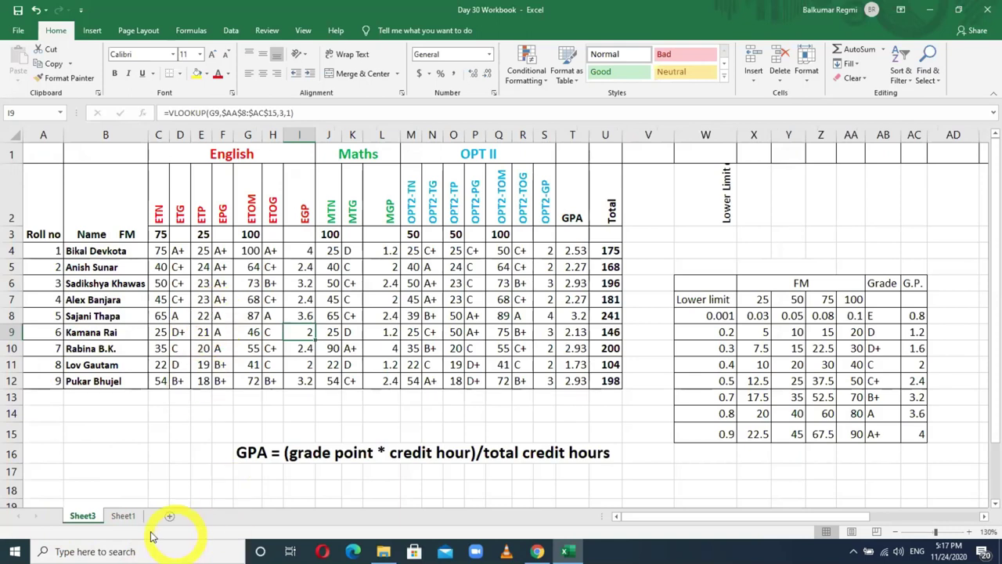
left_click(123, 516)
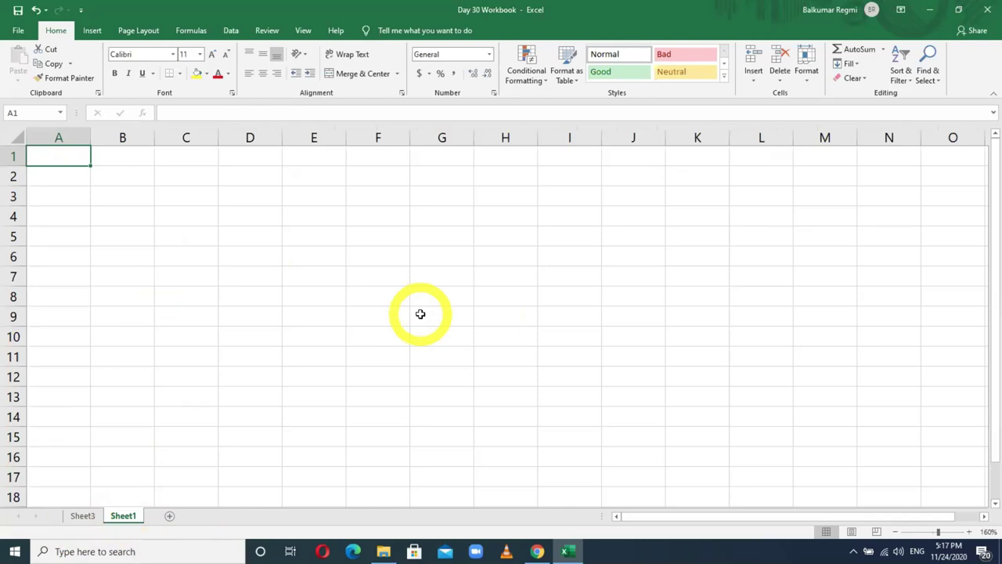
Enter the headings Roll, Name and Eng across A1:C1, fixing the accidental capitals
type("rOLL")
key("BackSpace")
key("BackSpace")
key("BackSpace")
key("BackSpace")
key("Caps_Lock")
type("Roll")
key("Tab")
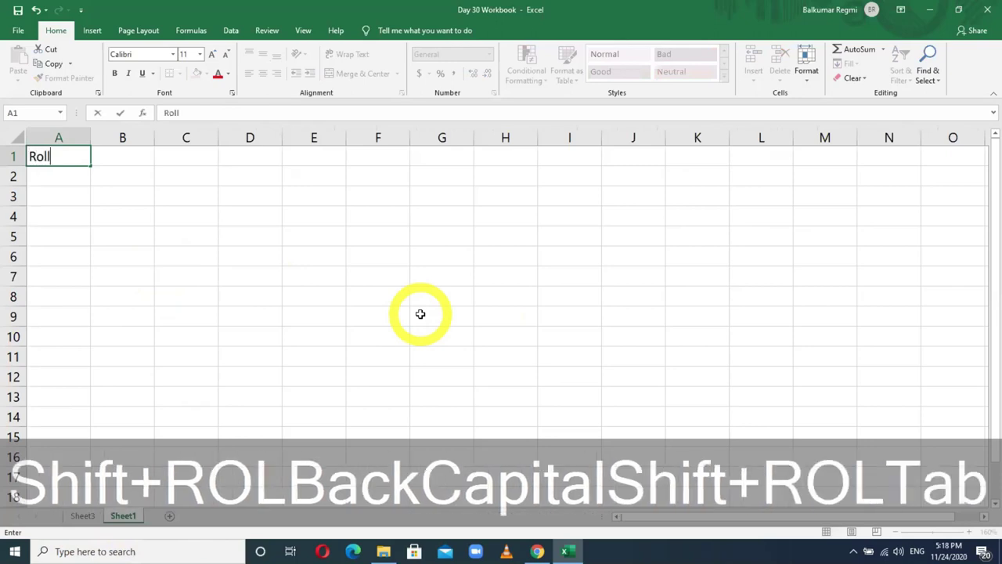
type("Name")
key("Tab")
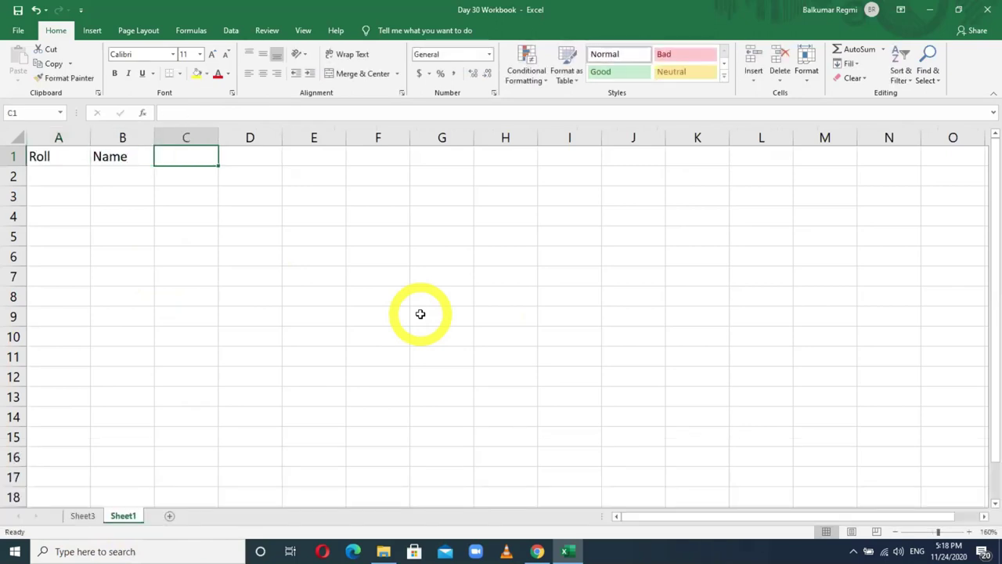
type("Eng")
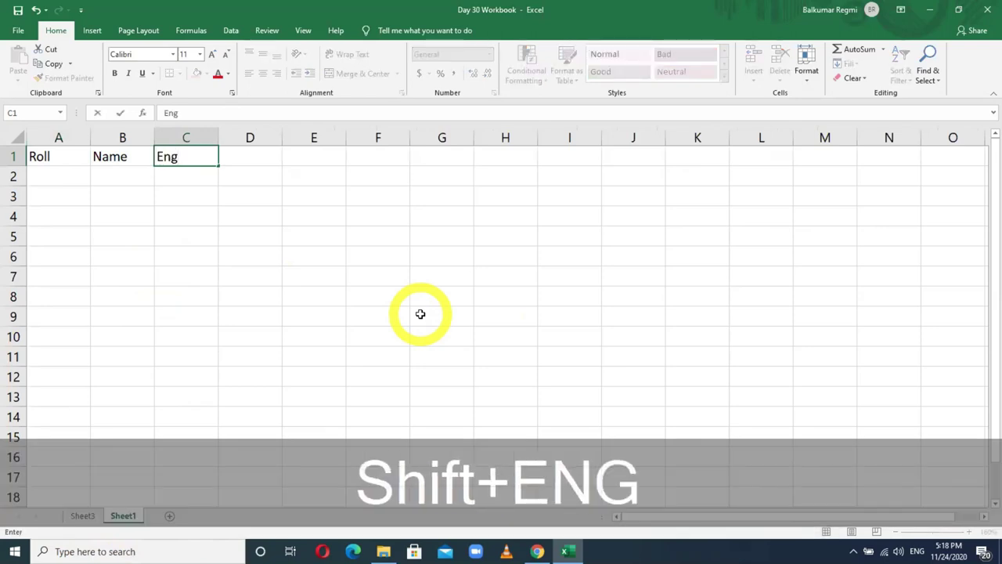
key("Tab")
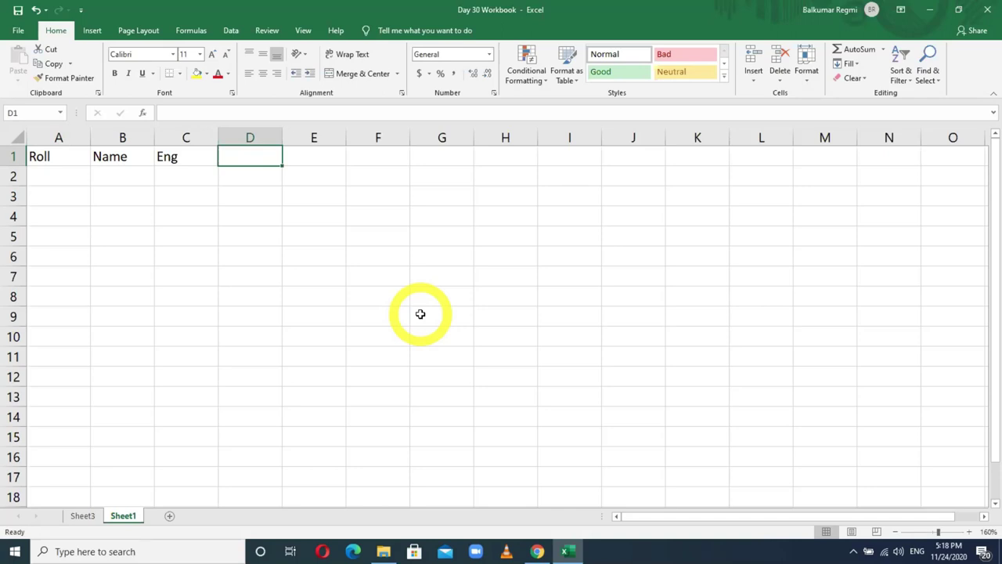
Add Maths and Computer headings, then enter and remove a 75 under Eng
type("Maths")
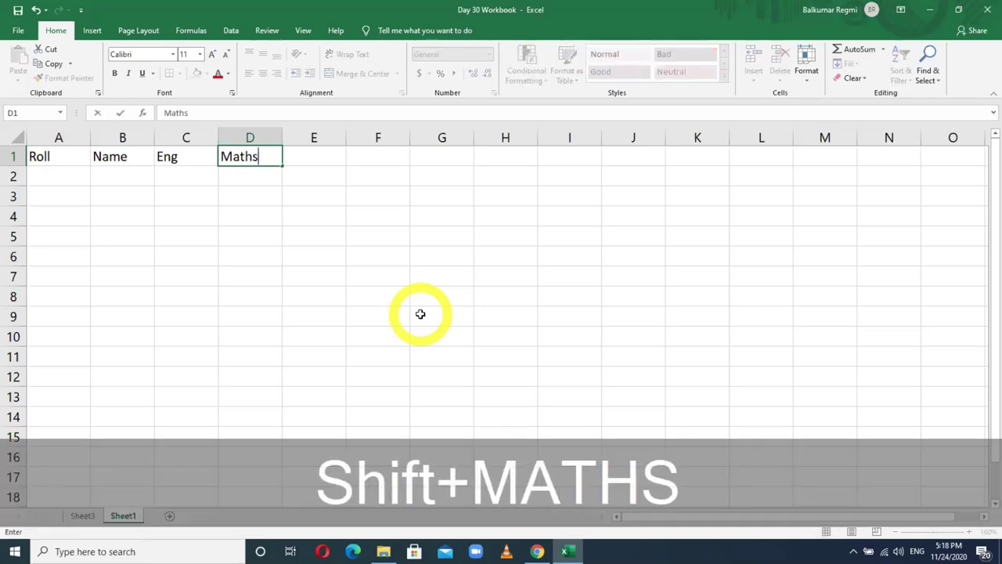
key("Tab")
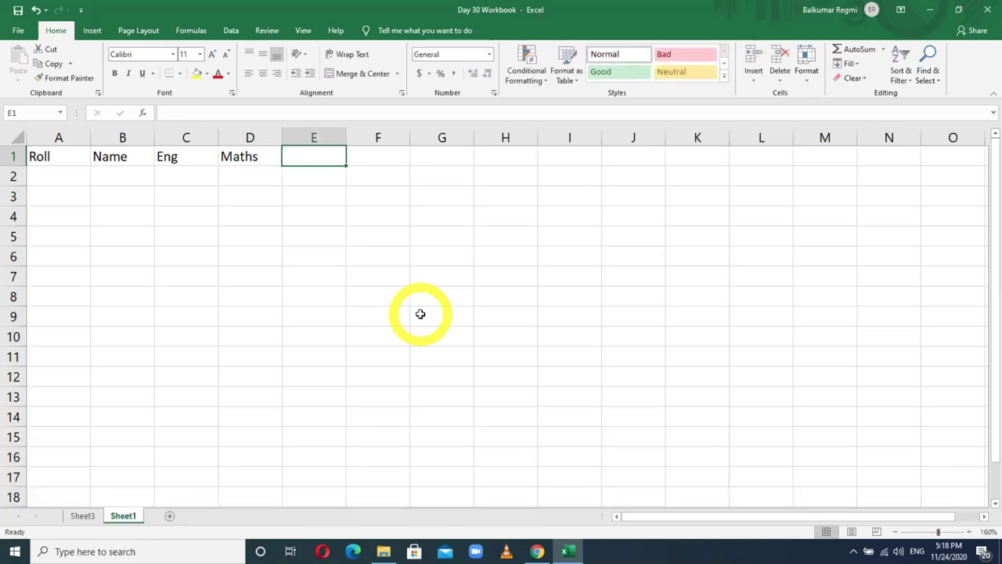
type("Computer")
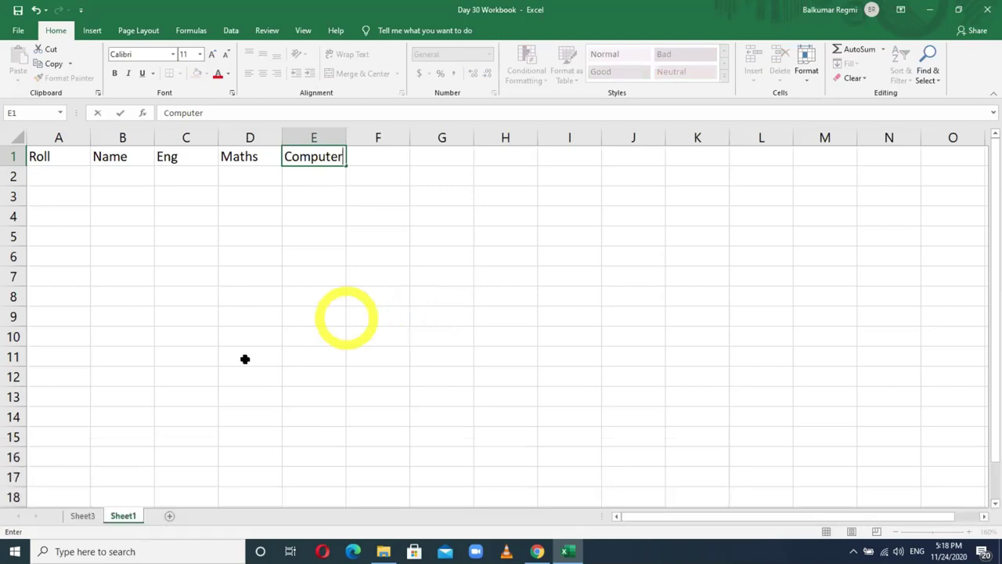
left_click(186, 178)
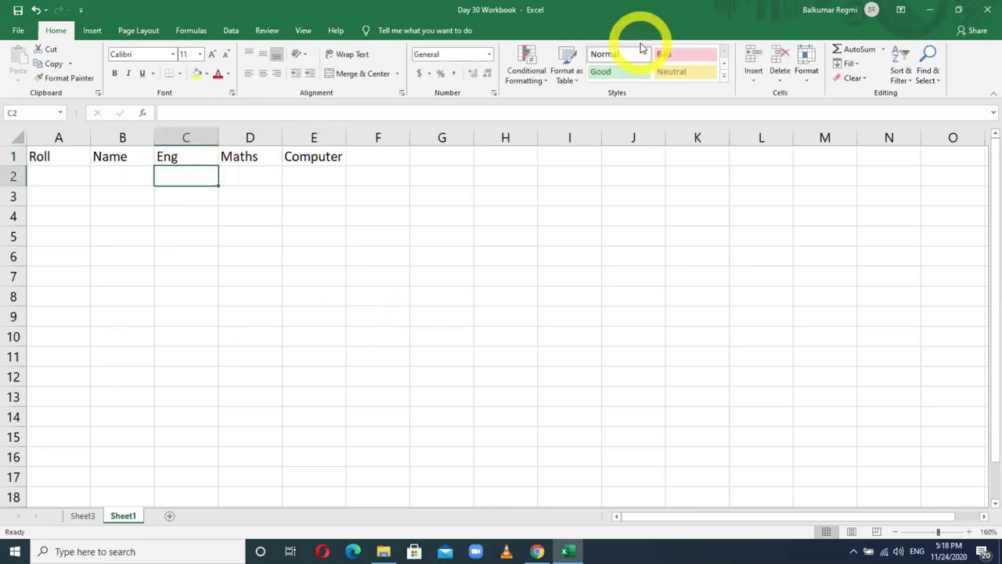
type("75")
key("Tab")
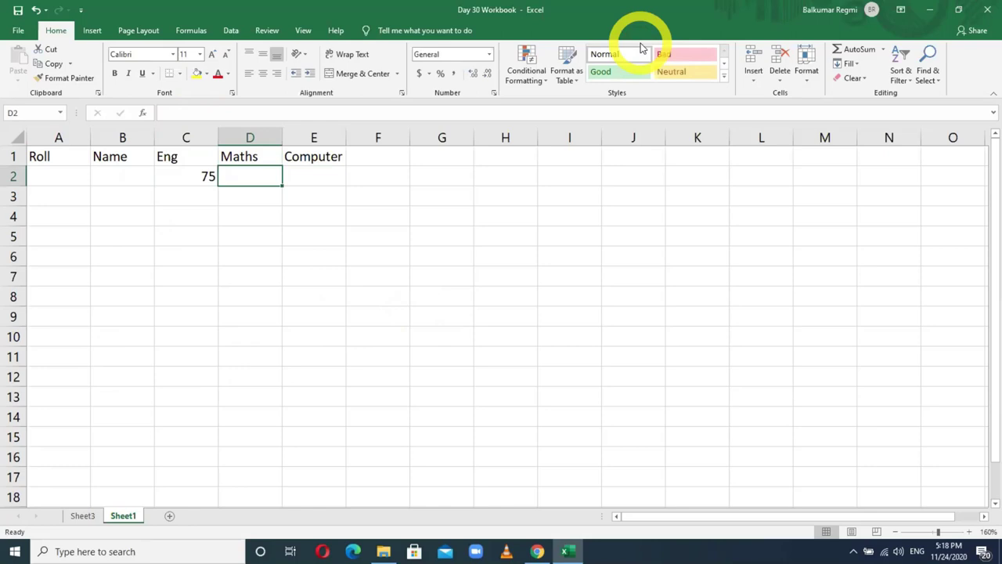
left_click(205, 175)
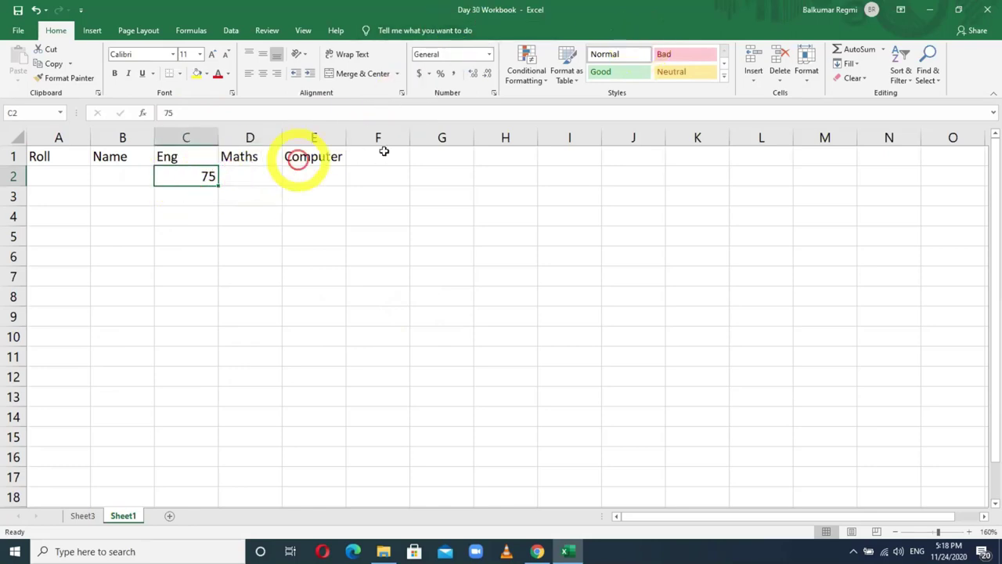
key("Delete")
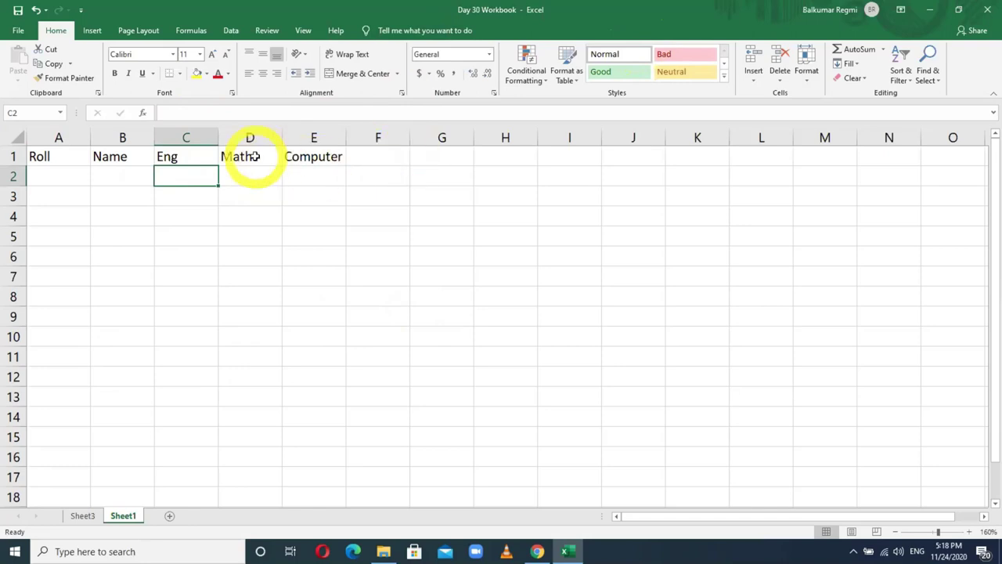
left_click(284, 155)
Add TH and PR subheadings under Eng and merge-centre Eng across both
left_click_drag(284, 156, 432, 166)
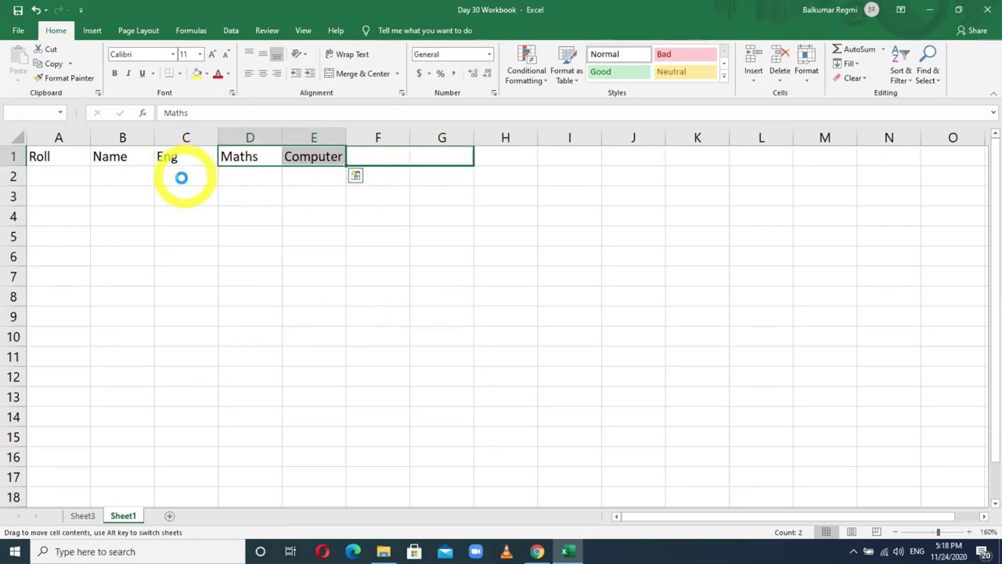
left_click(181, 177)
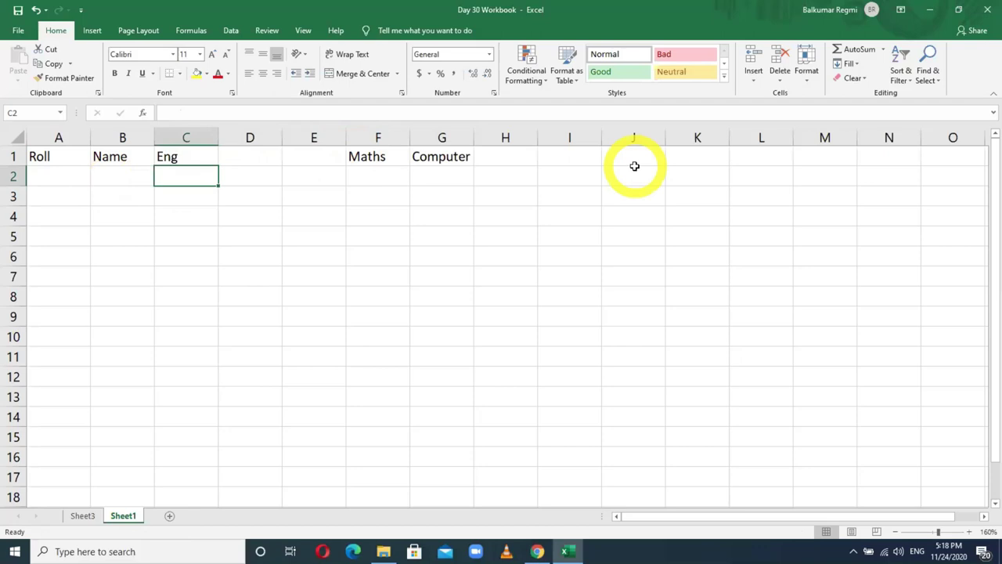
type("Th")
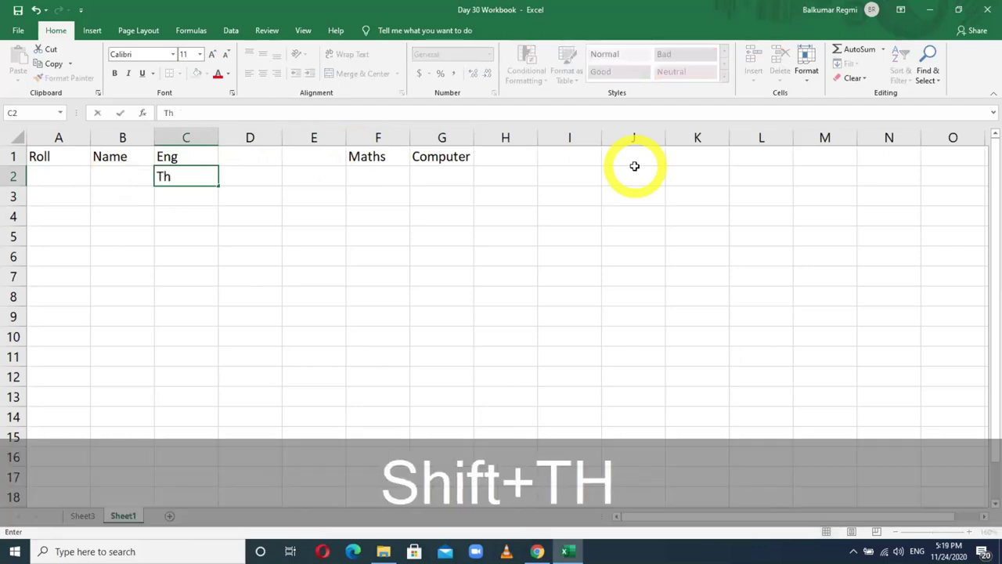
key("Tab")
type("PR")
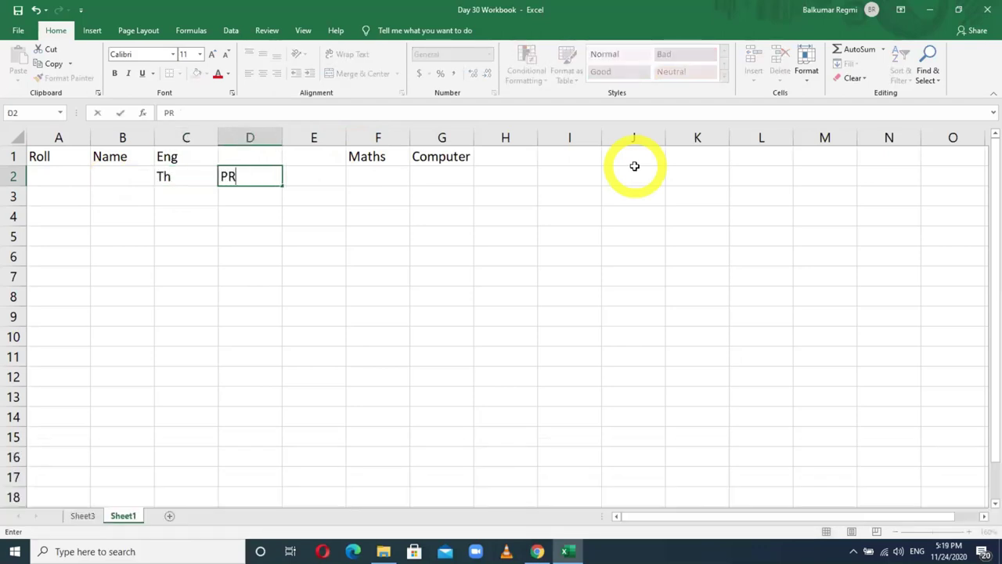
key("shift+Tab")
type("TH")
key("Tab")
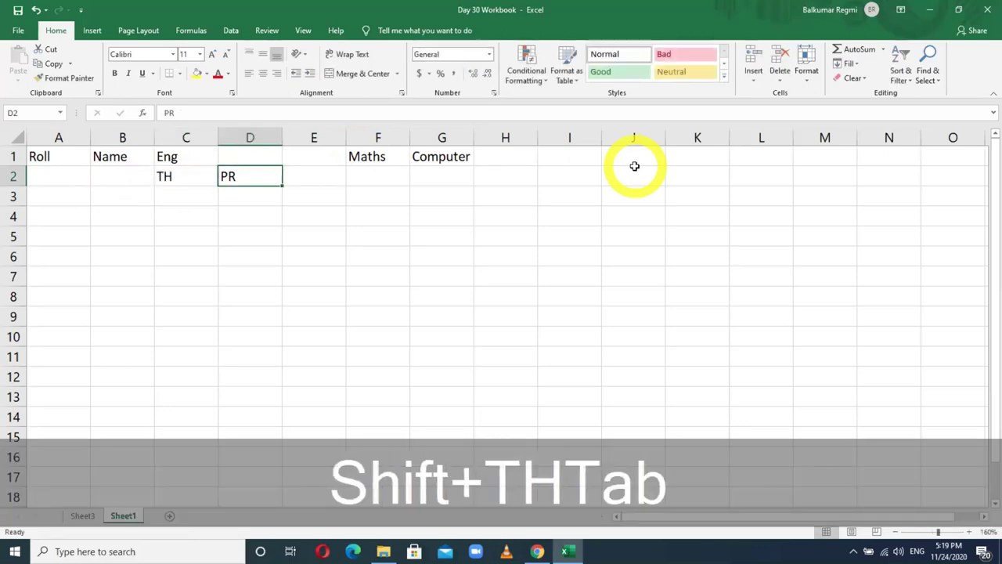
left_click_drag(188, 156, 235, 156)
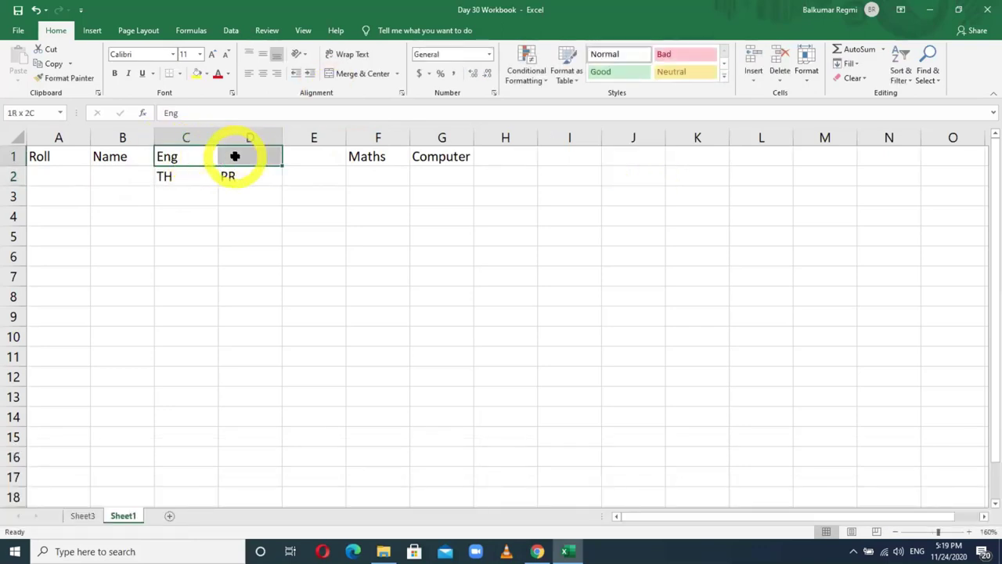
left_click(360, 77)
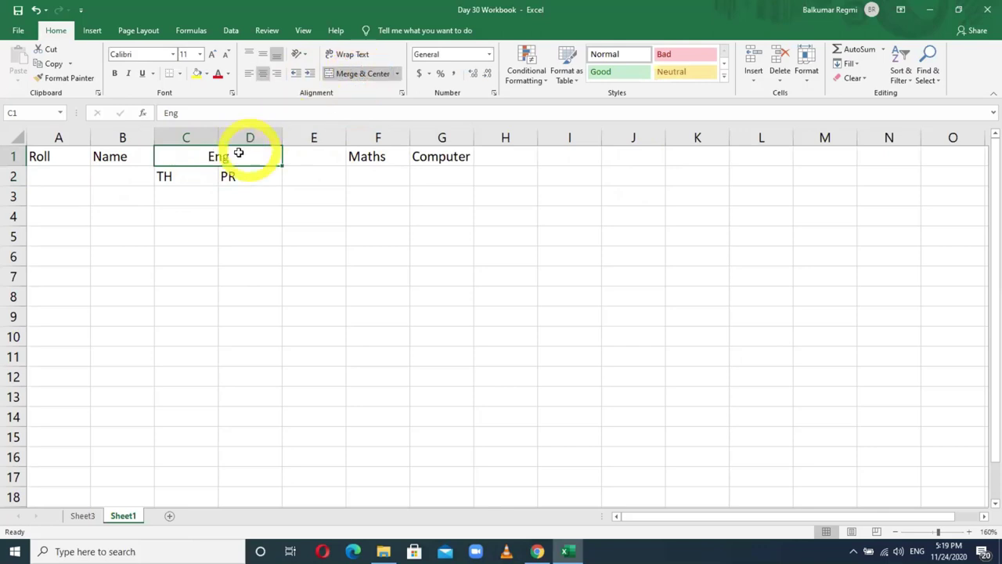
Enter Eng full marks of 75 for TH and 25 for PR
left_click(183, 195)
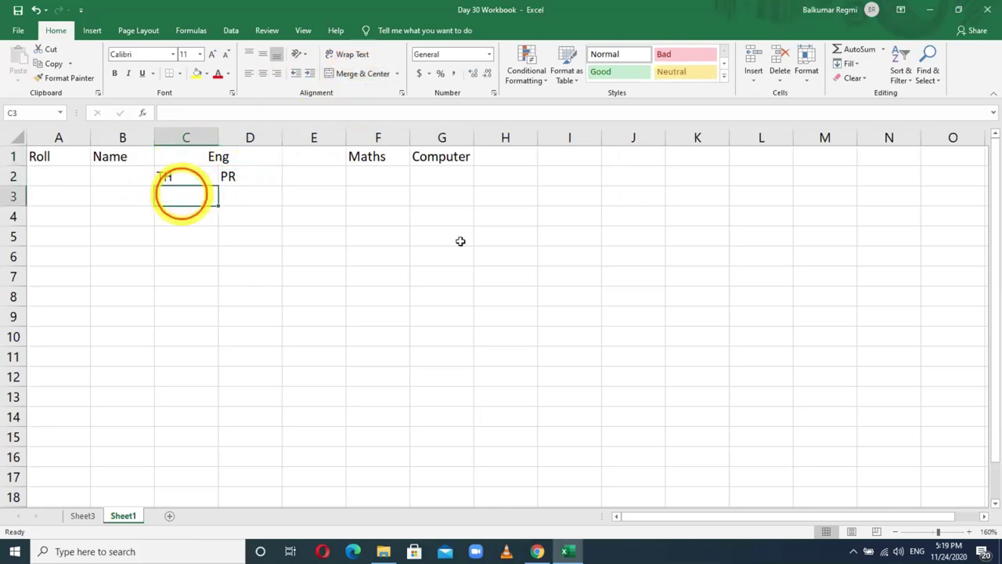
type("75")
key("Tab")
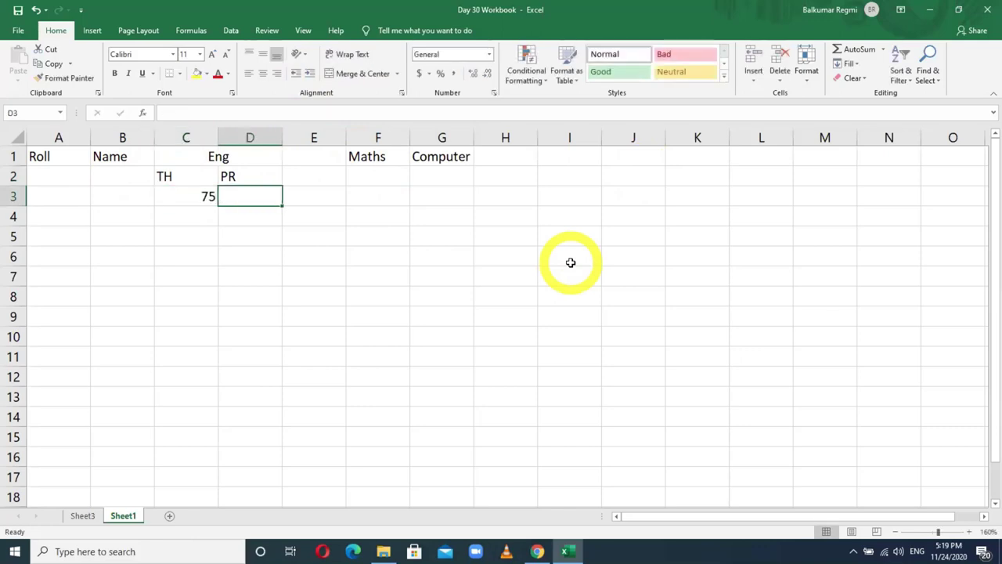
type("25")
key("Tab")
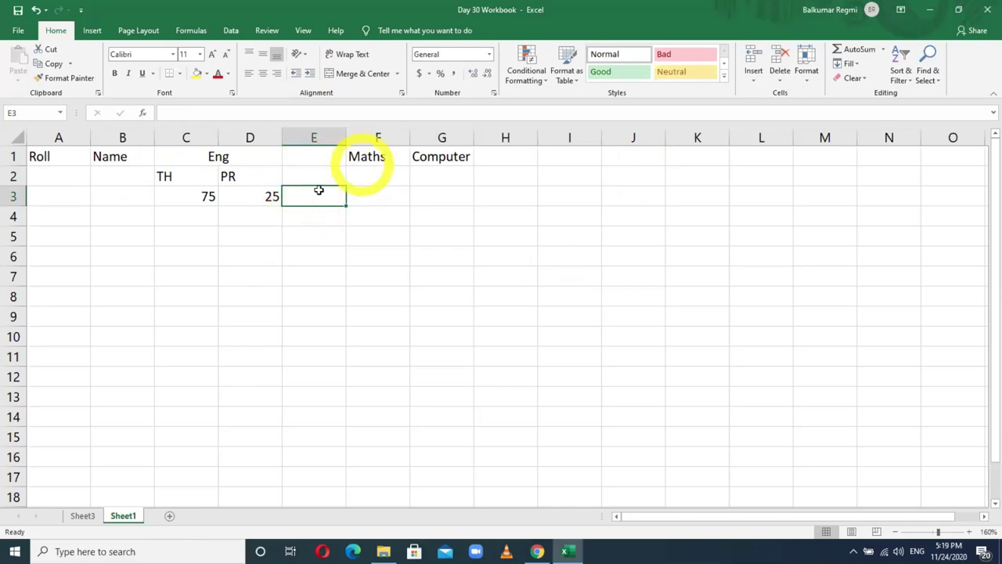
Give Maths full marks of 100 with a TH subheading
left_click(367, 194)
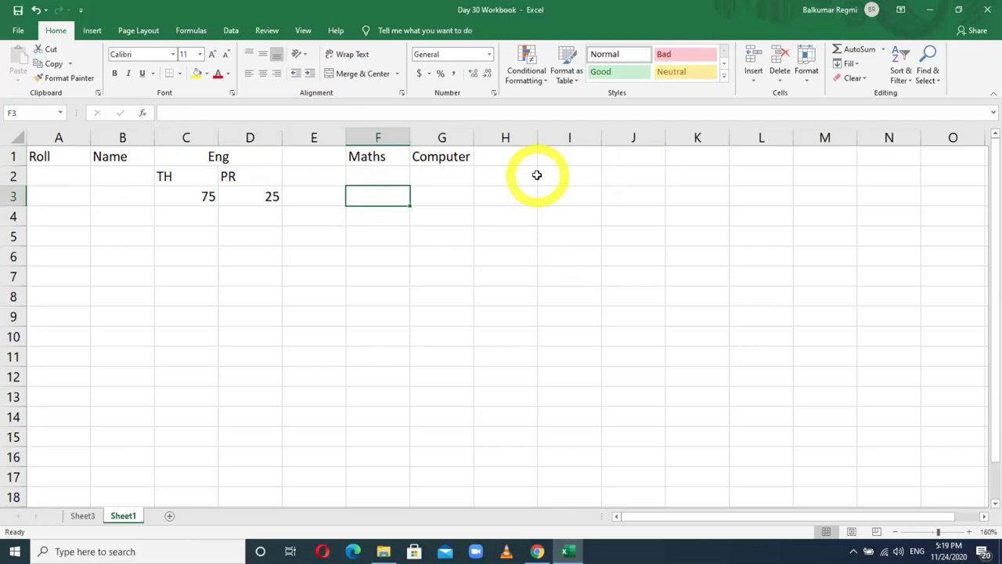
type("100")
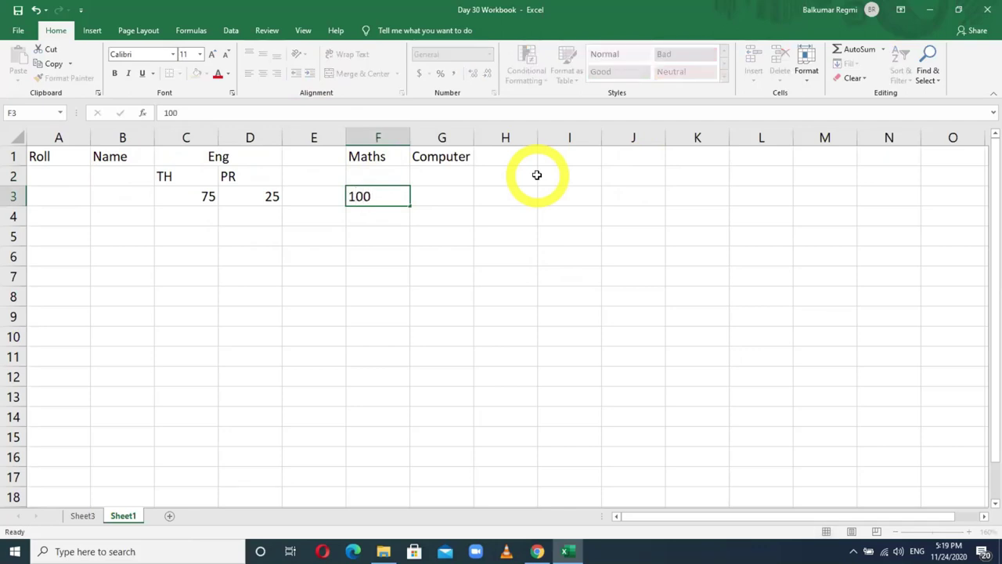
key("shift+Return")
type("TH")
key("Tab")
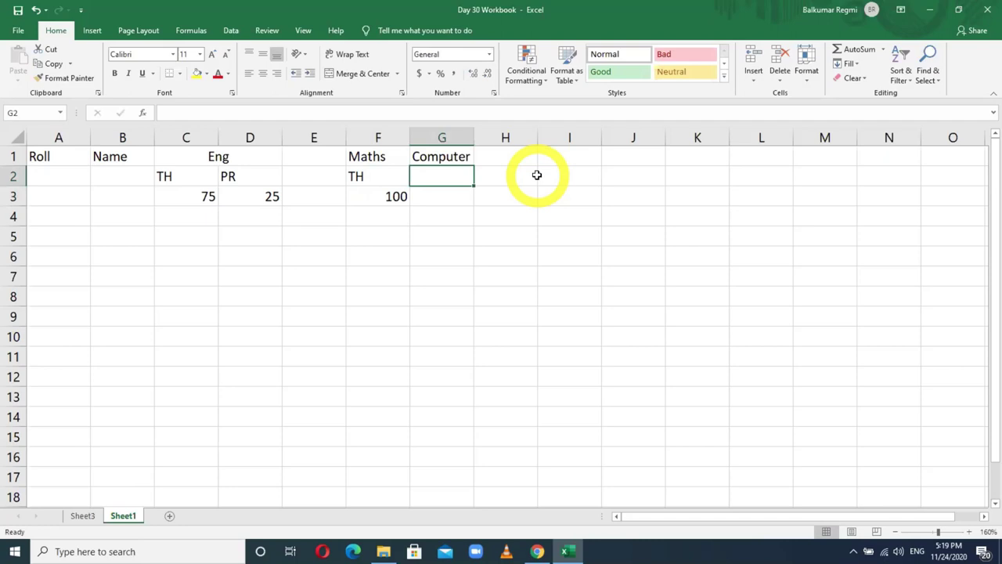
Add TH and PR subheadings under Computer with full marks 50 and 50
type("TH")
key("Tab")
type("PR")
key("Return")
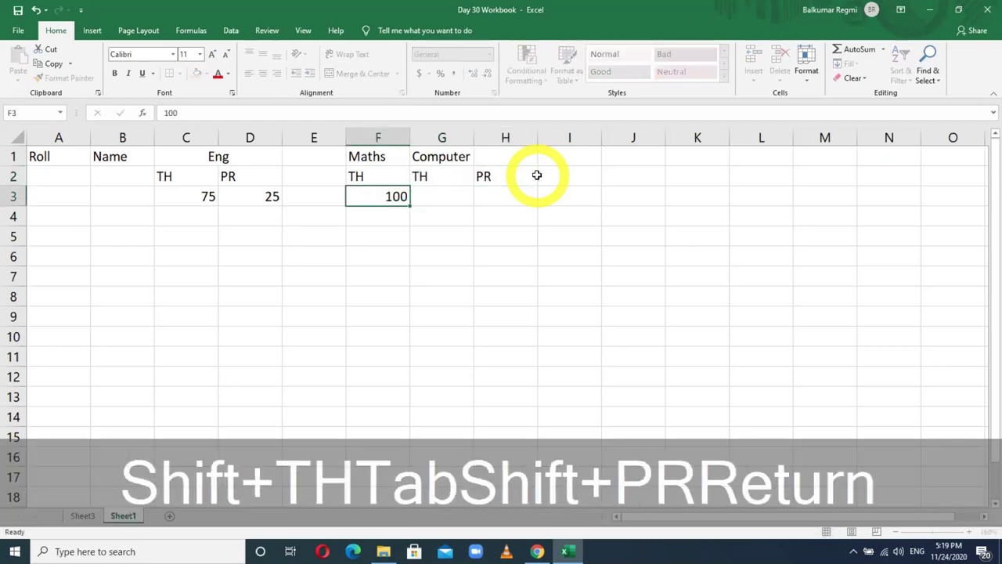
key("Right")
type("5")
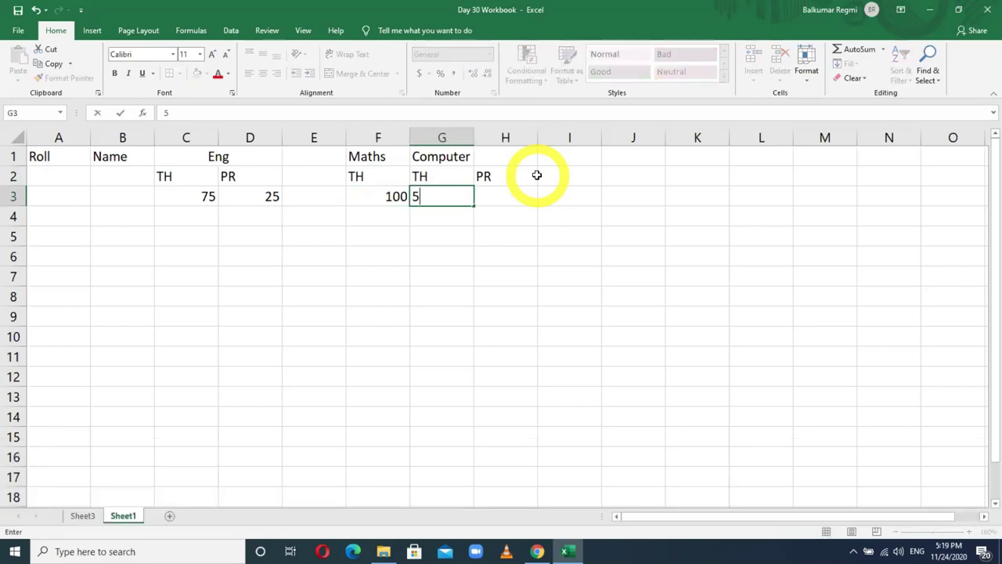
type("0")
key("Tab")
type("50")
key("Return")
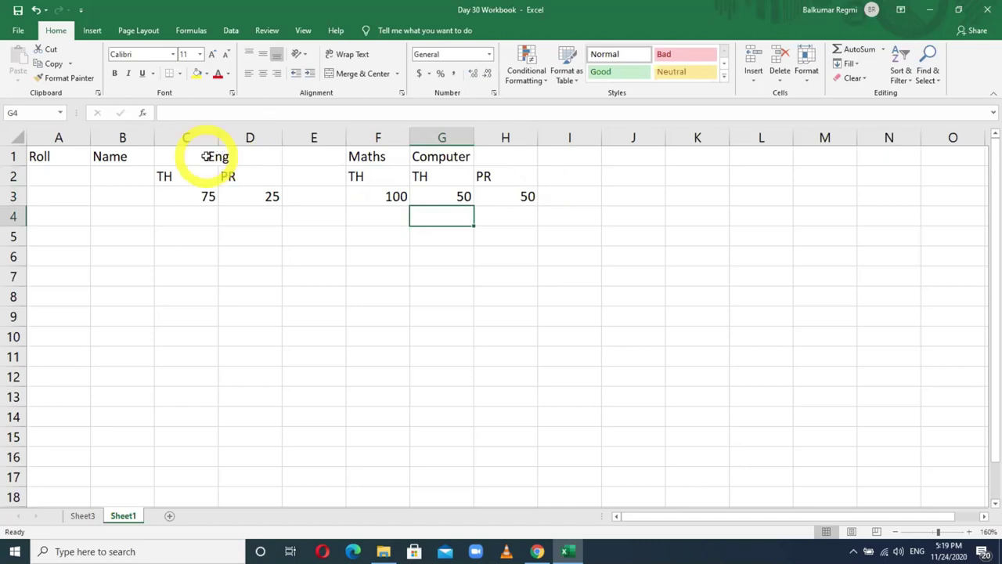
Centre the contents of columns C through H
left_click_drag(186, 138, 517, 140)
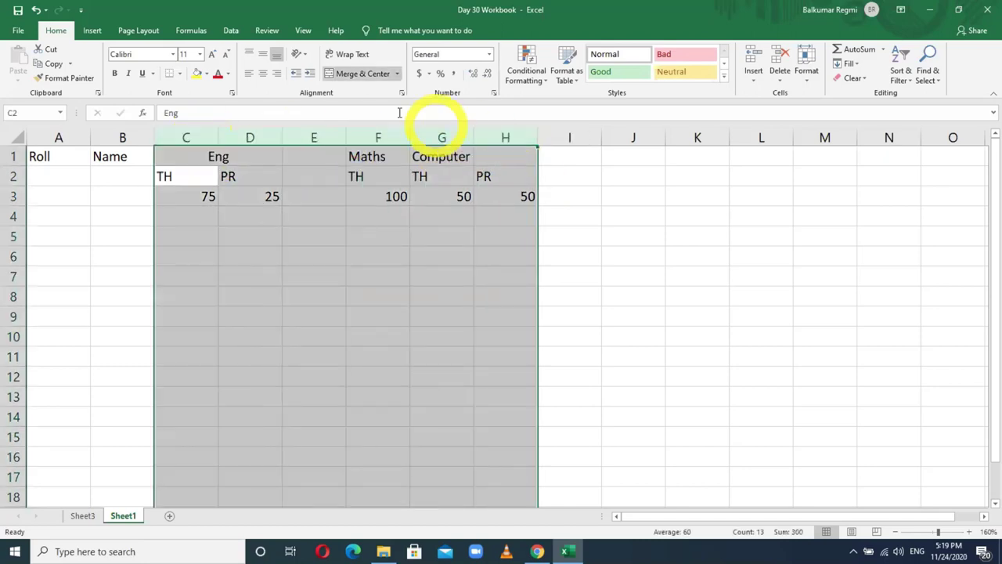
left_click(265, 74)
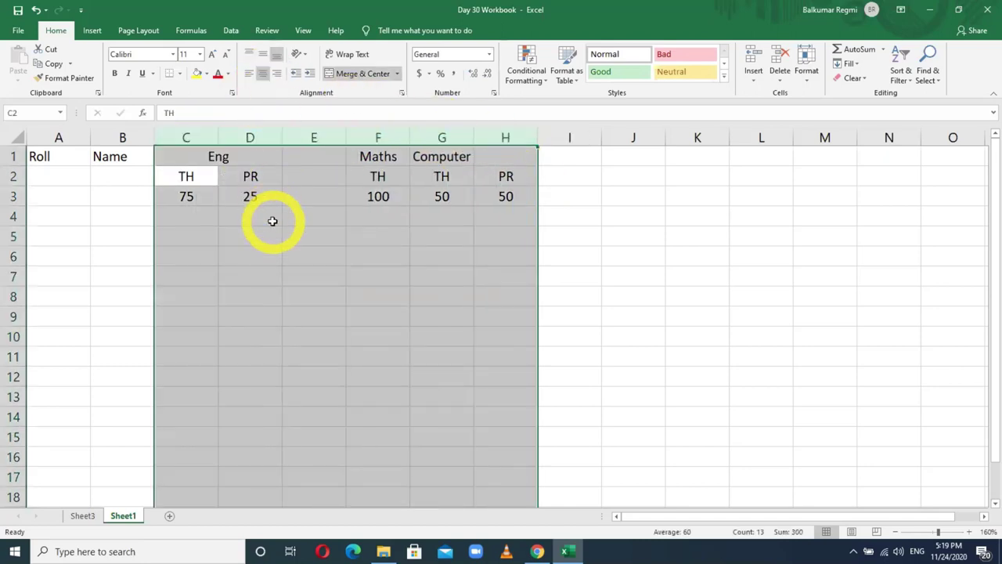
left_click(273, 220)
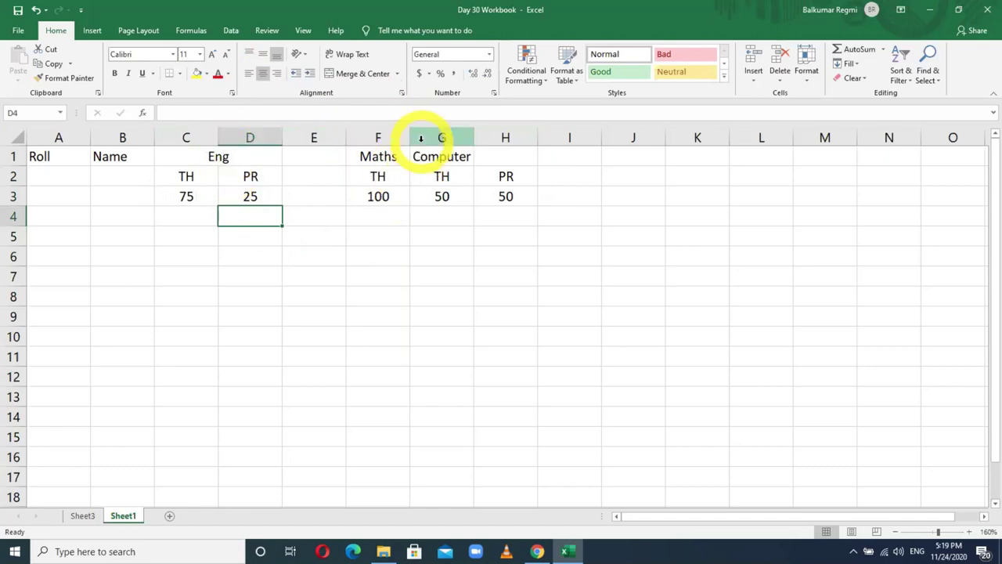
Merge and centre Computer over its TH and PR subcolumns, then verify Eng's full marks
left_click_drag(447, 156, 501, 157)
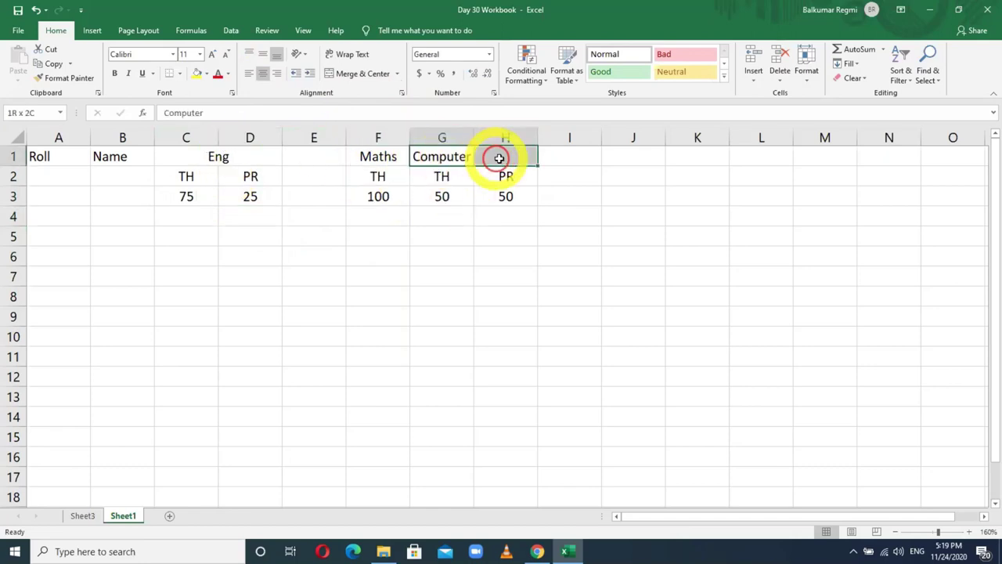
left_click(357, 72)
left_click(228, 159)
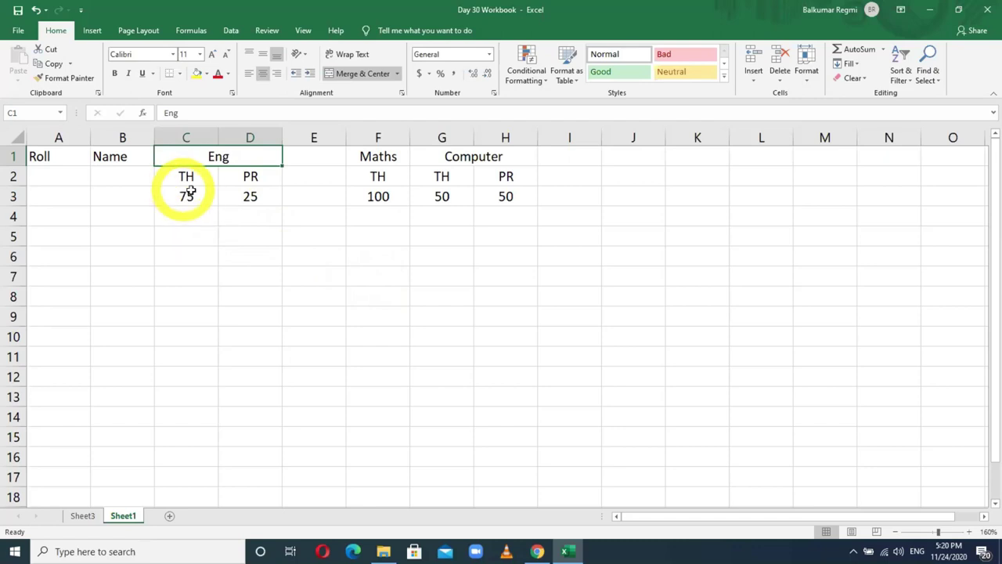
left_click_drag(186, 195, 258, 195)
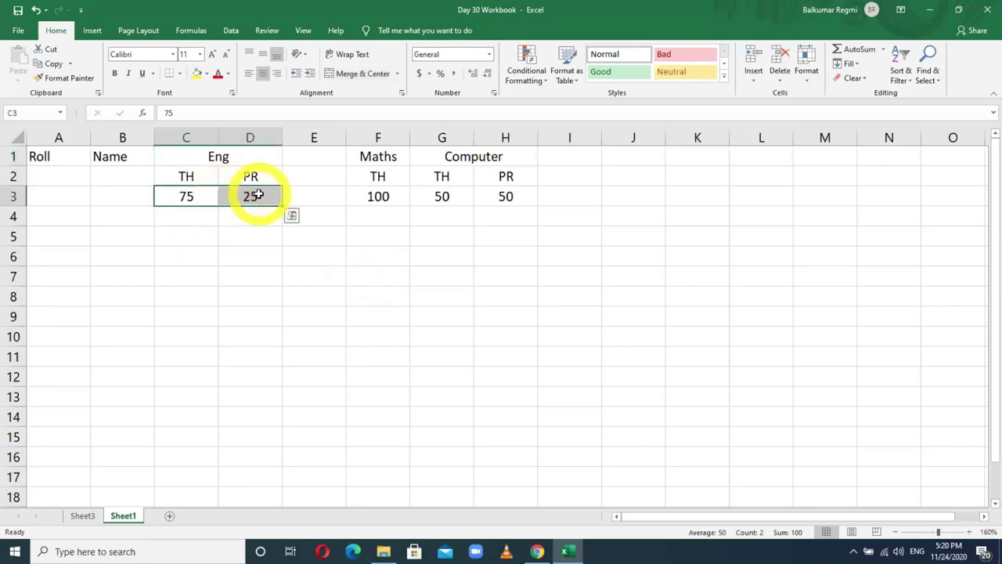
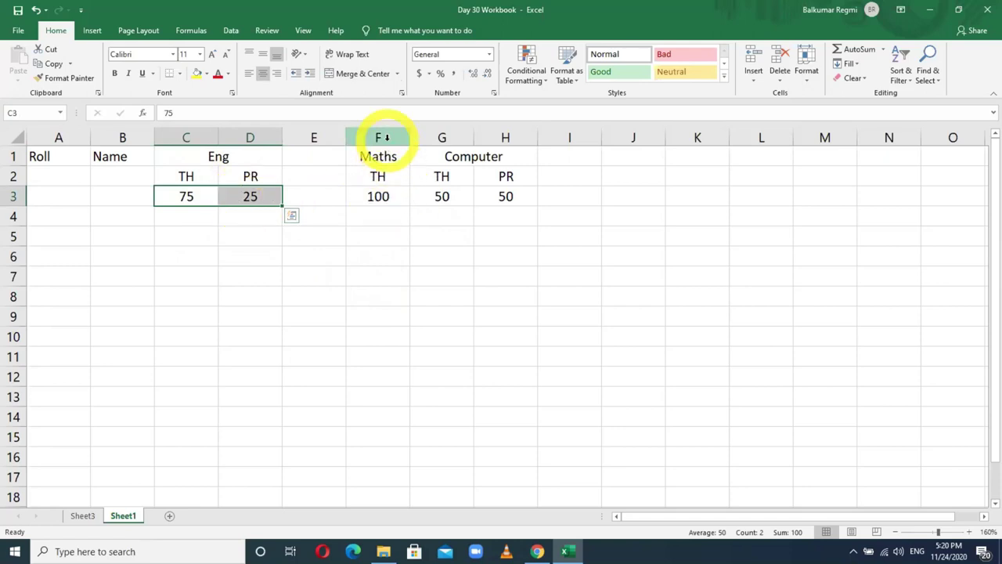
Review the subject columns by selecting Maths, both Eng columns, both Computer columns, then all together
left_click(381, 138)
left_click(374, 197)
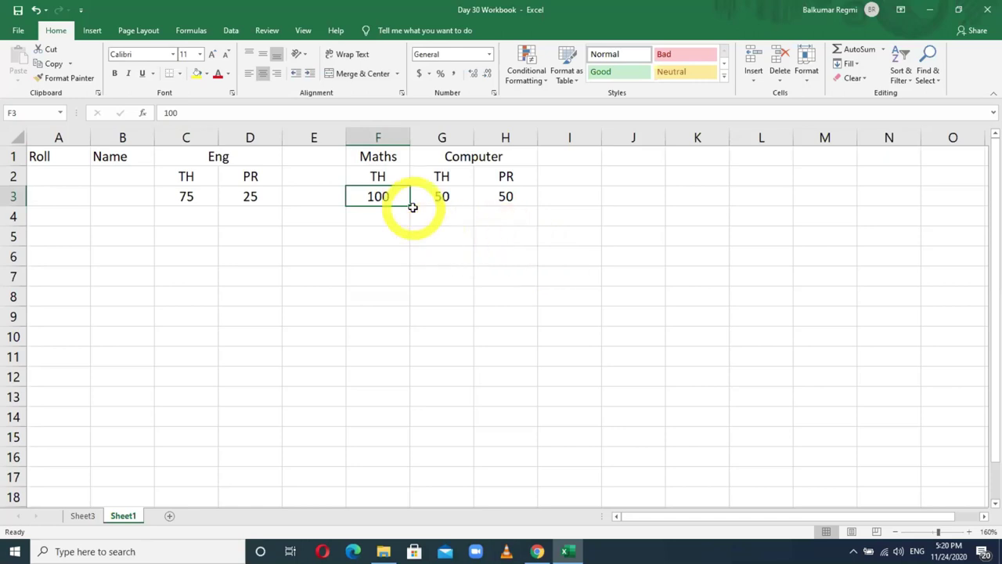
left_click(378, 134)
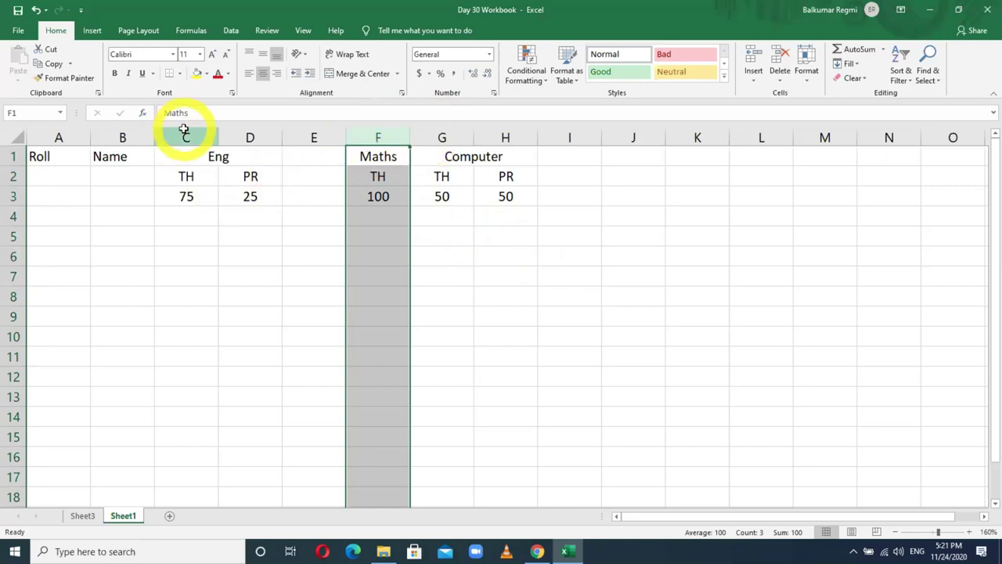
left_click_drag(184, 133, 227, 125)
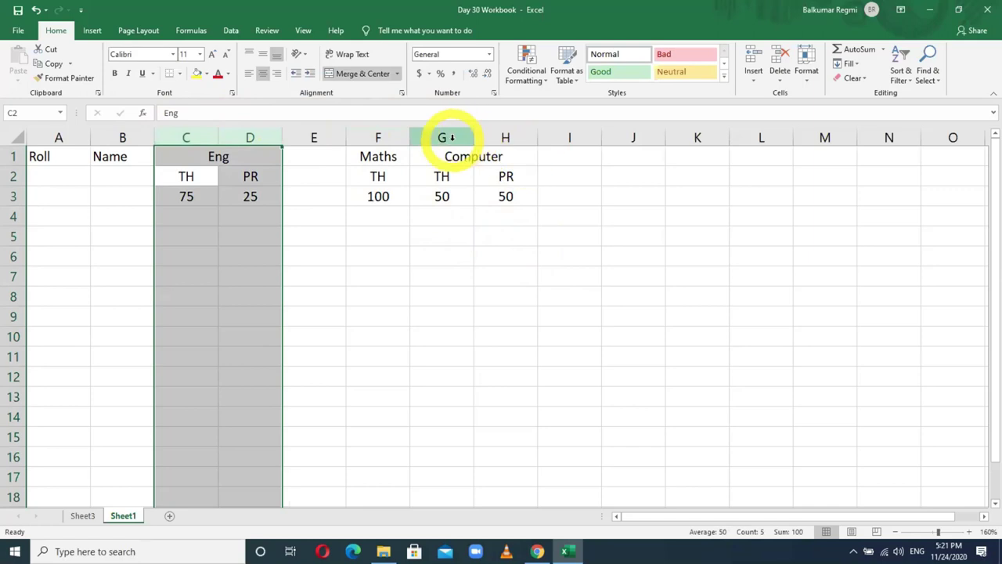
left_click(456, 138)
left_click_drag(457, 139, 499, 139)
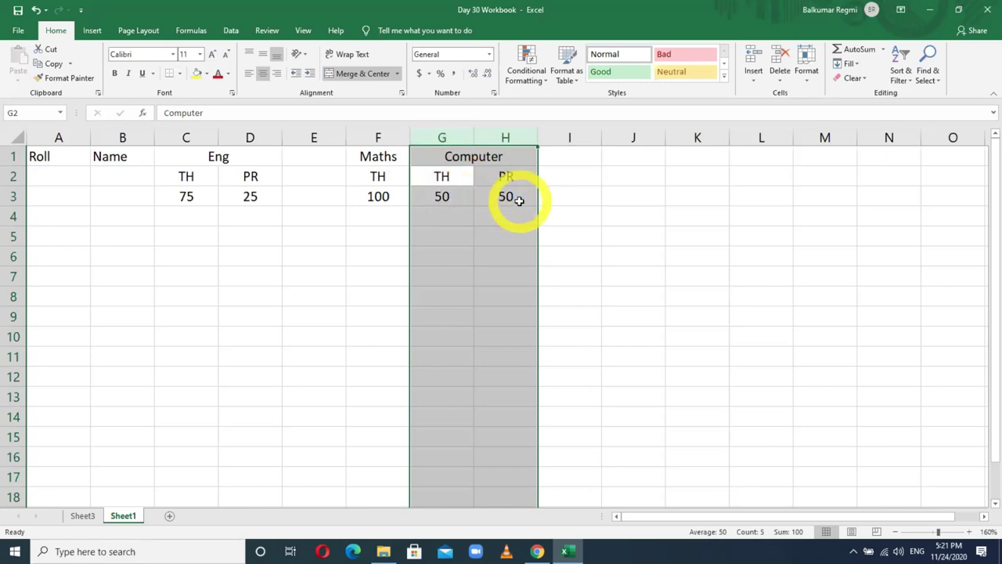
left_click_drag(188, 138, 518, 139)
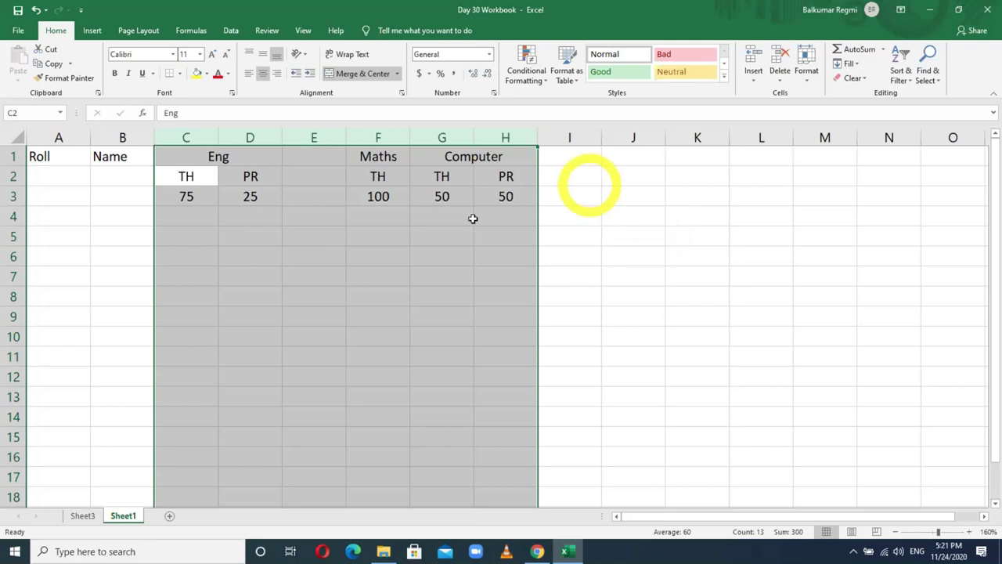
Enter roll number 1 in cell A4, removing the extra 2 typed below it
left_click(58, 195)
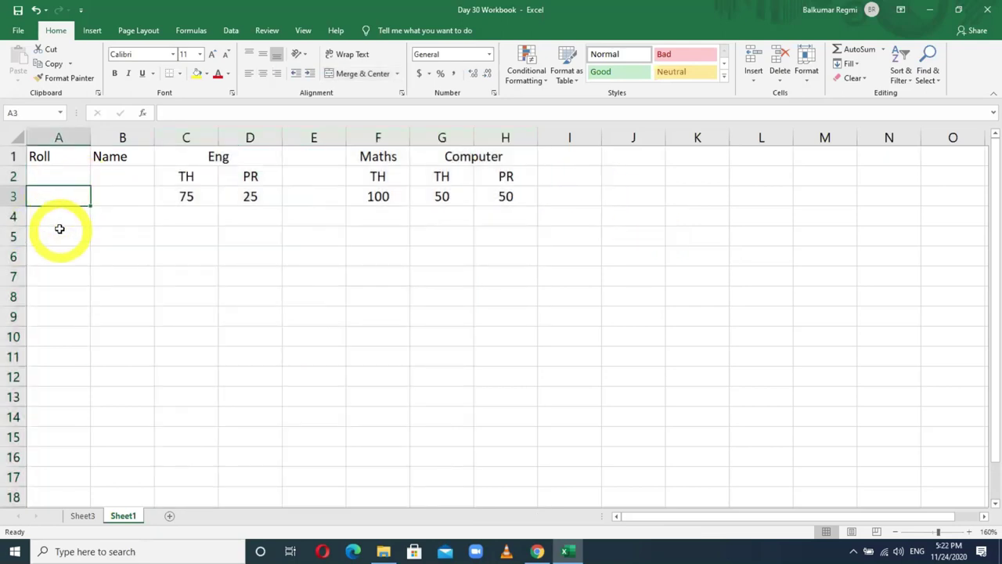
left_click(59, 218)
type("1")
key("Return")
type("2")
key("Return")
key("Up")
key("Delete")
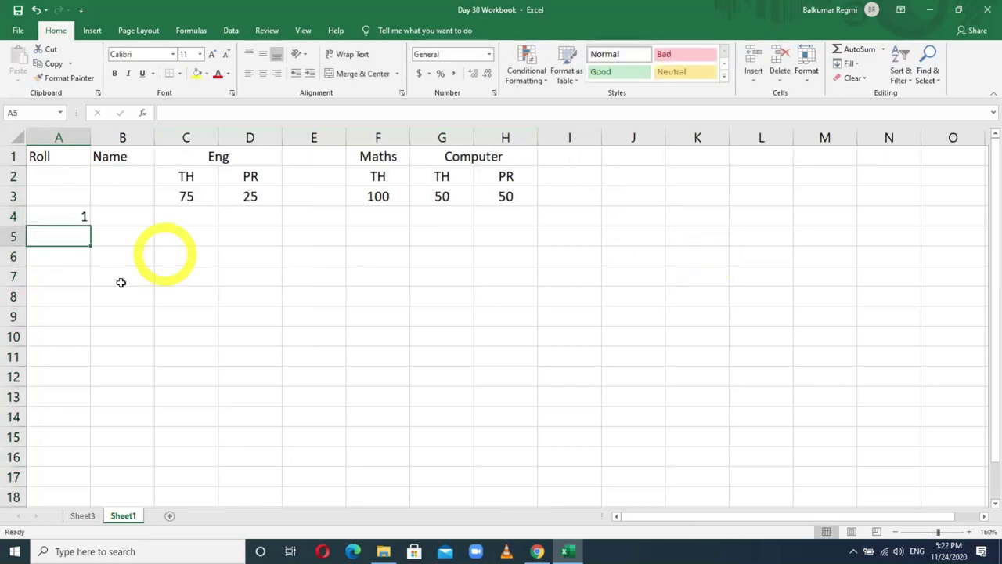
Fill A4:A9 with the series 1 to 6 and centre the roll numbers
left_click(79, 216)
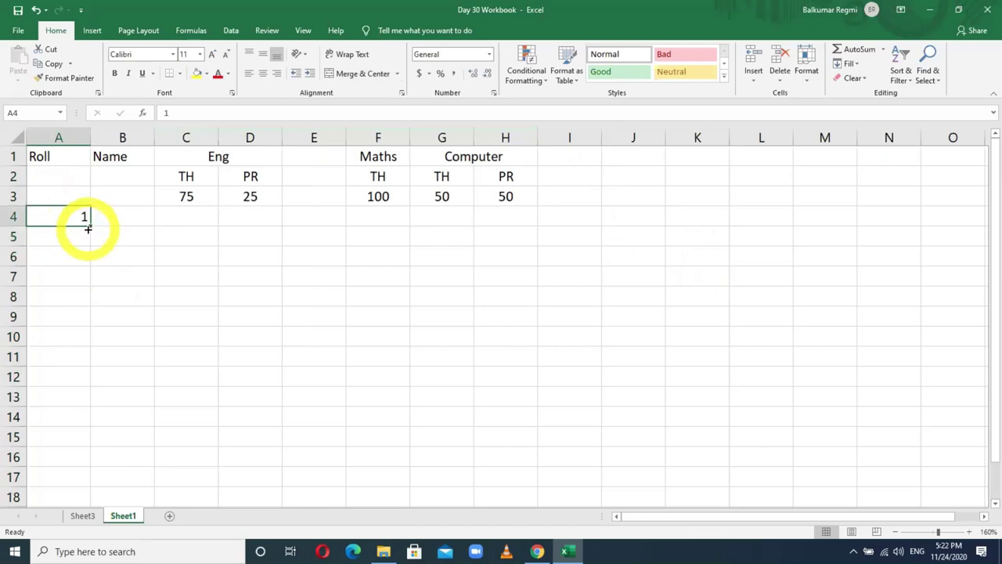
left_click_drag(88, 228, 81, 334)
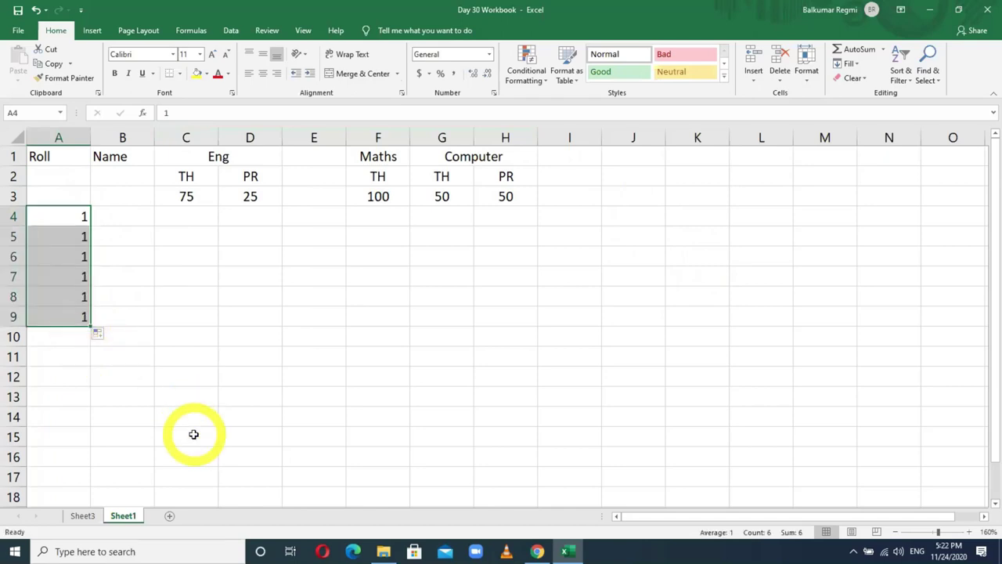
left_click(107, 334)
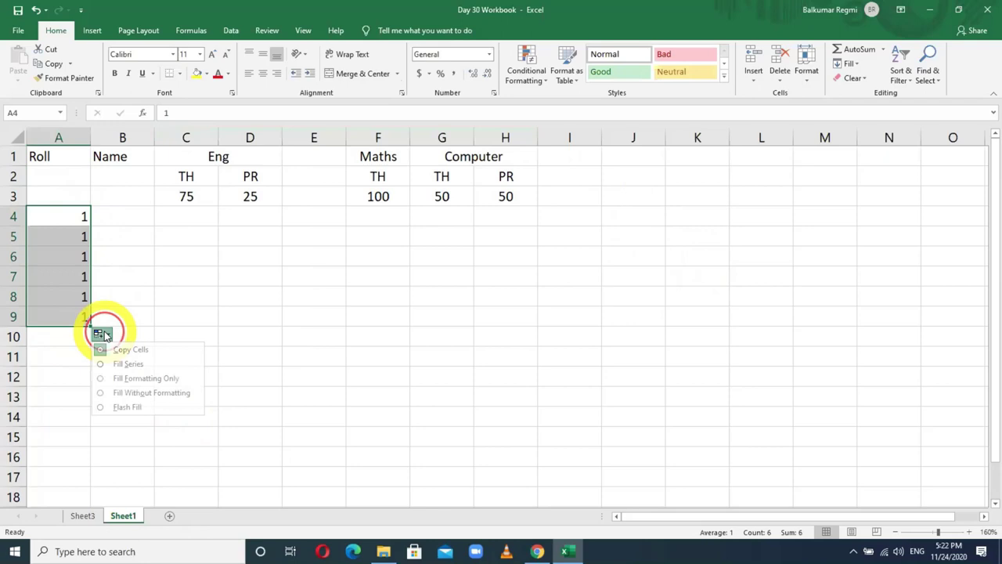
left_click(123, 365)
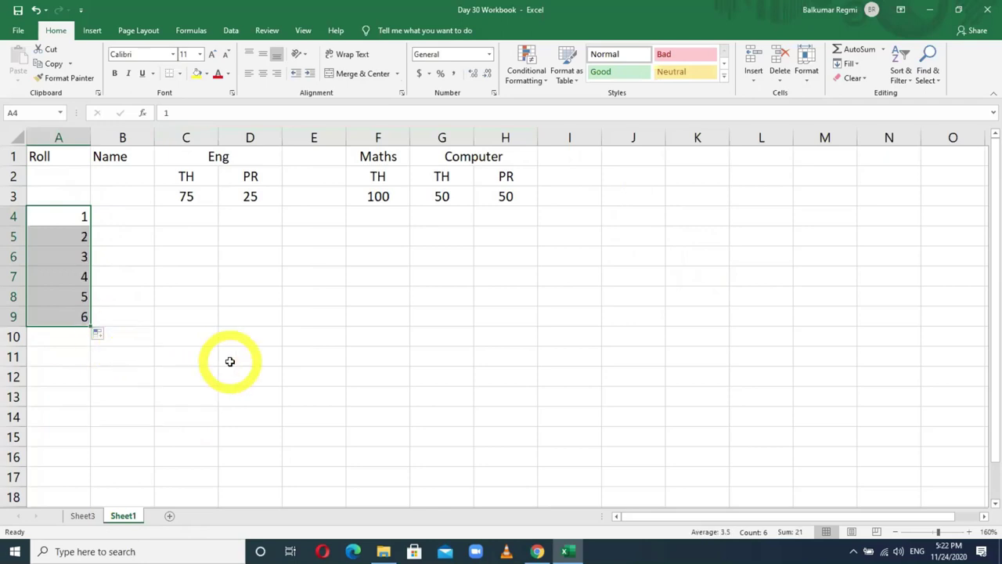
left_click(261, 75)
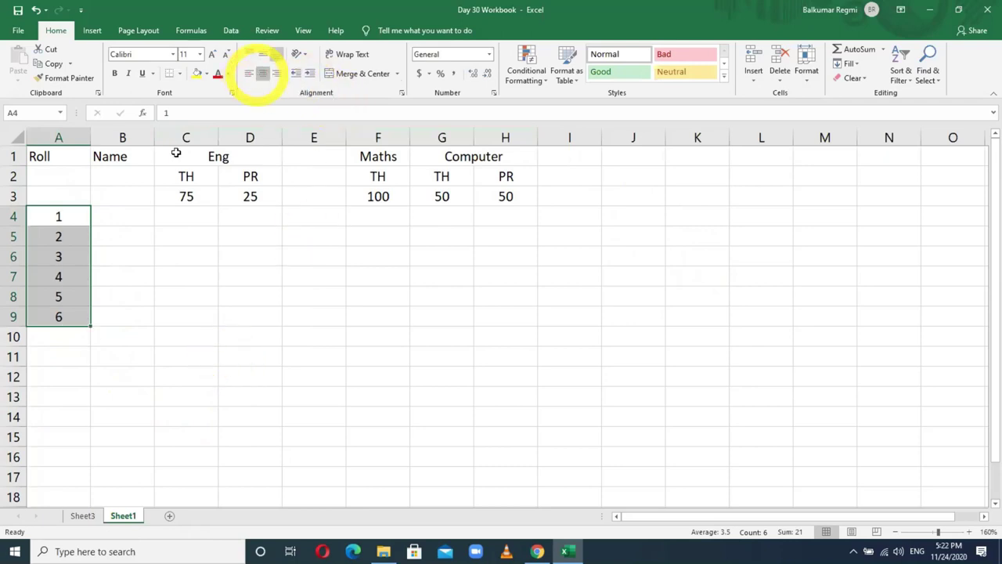
left_click(123, 216)
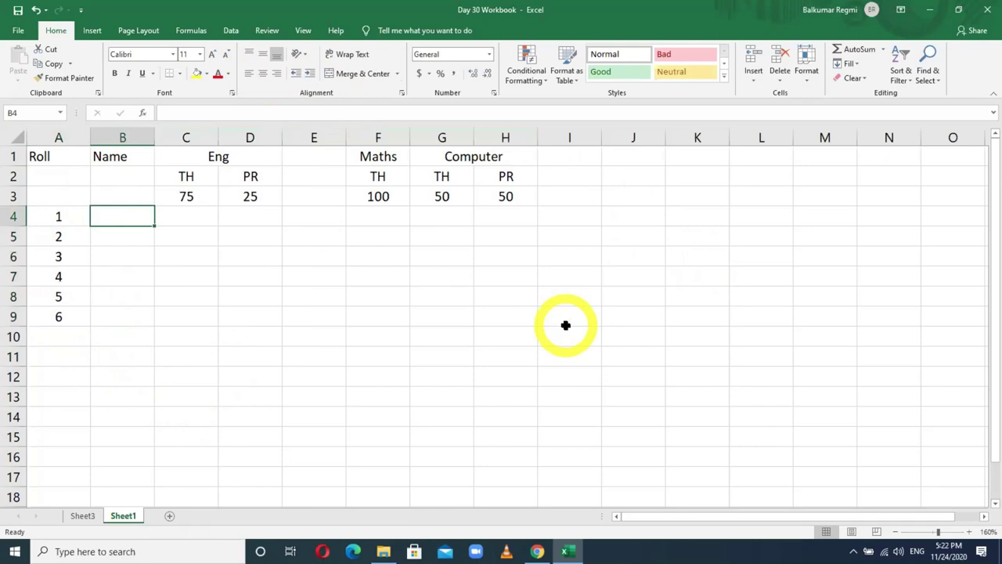
Type the first three students' full names into B4:B6, correcting a typo in the third surname
type("Umesh Karki")
key("Return")
type("Dinesh Chhetri")
key("Return")
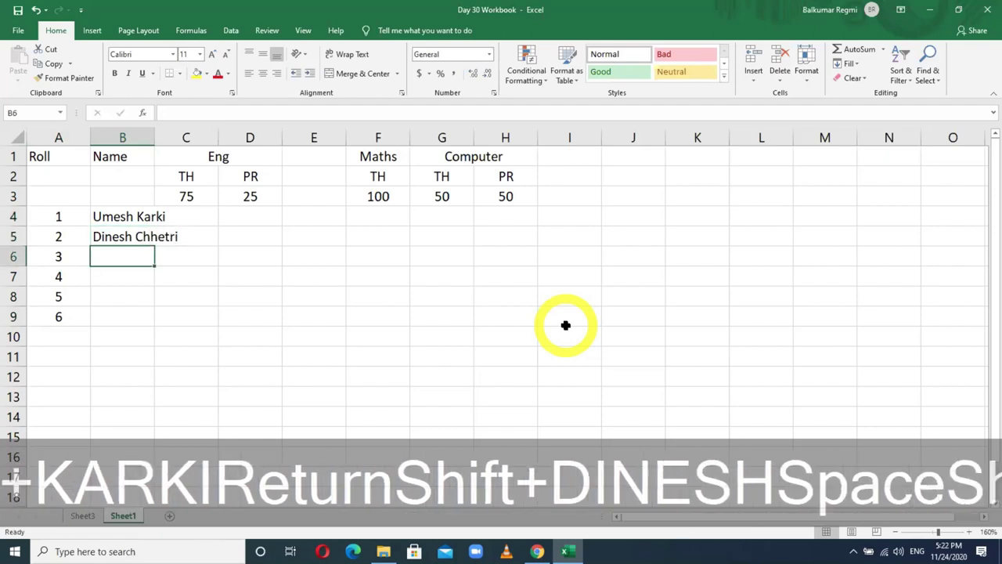
type("Ramesh regm")
key("BackSpace")
key("BackSpace")
key("BackSpace")
type("Regmi")
key("Return")
Type the remaining three students' full names into B7:B9
type("Devi Kafl")
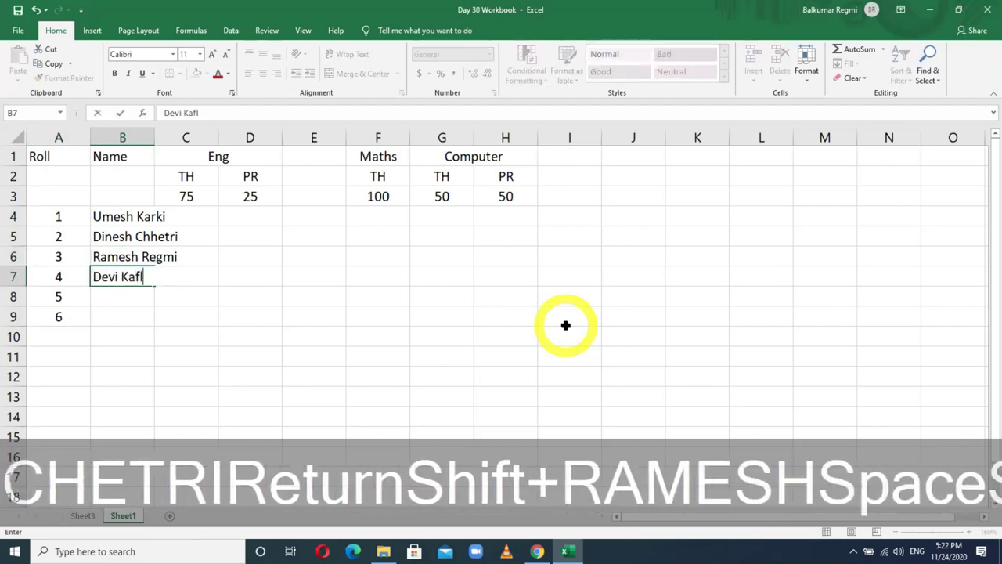
type("e")
key("Return")
type("bab")
key("BackSpace")
key("BackSpace")
key("BackSpace")
type("bab")
key("BackSpace")
key("BackSpace")
key("BackSpace")
type("Babin Giri")
key("Return")
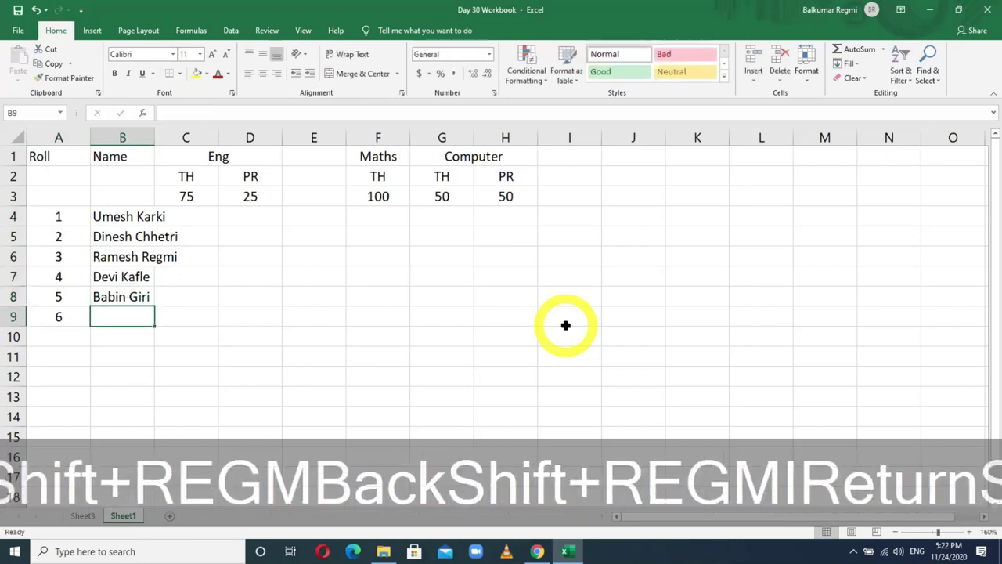
type("Tulasa Rai")
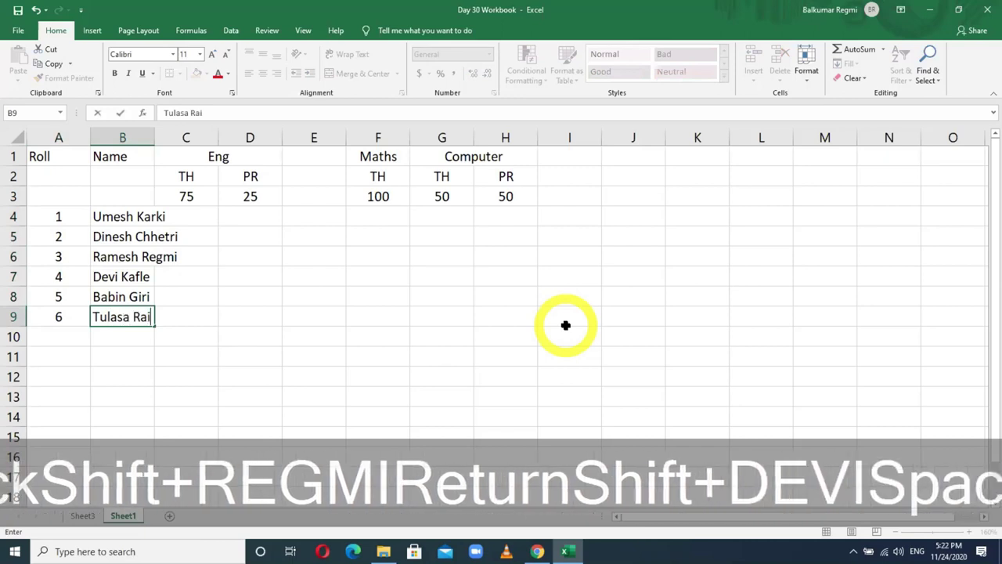
key("Return")
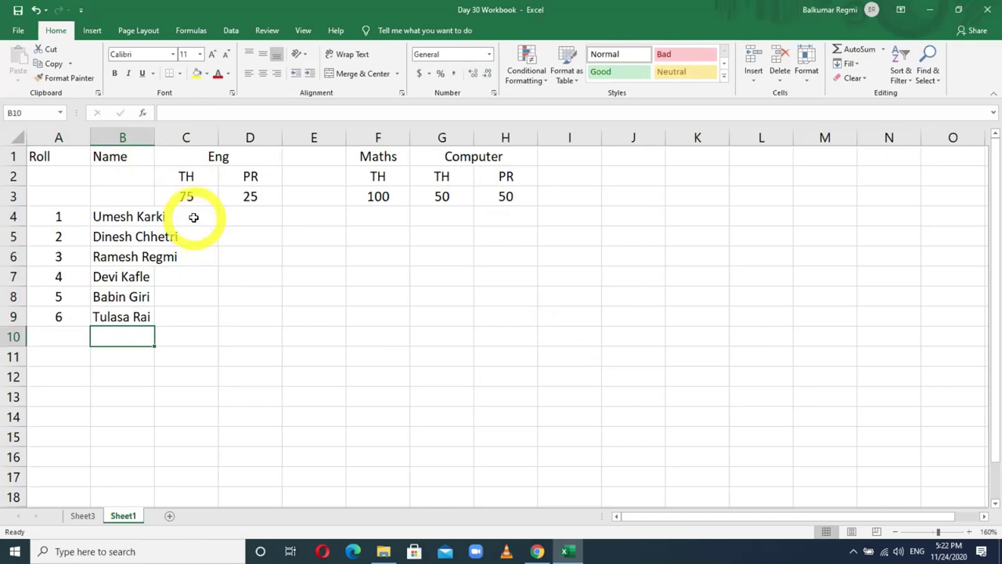
Inspect the names overflowing column B and the neighbouring Eng theory column
left_click(126, 220)
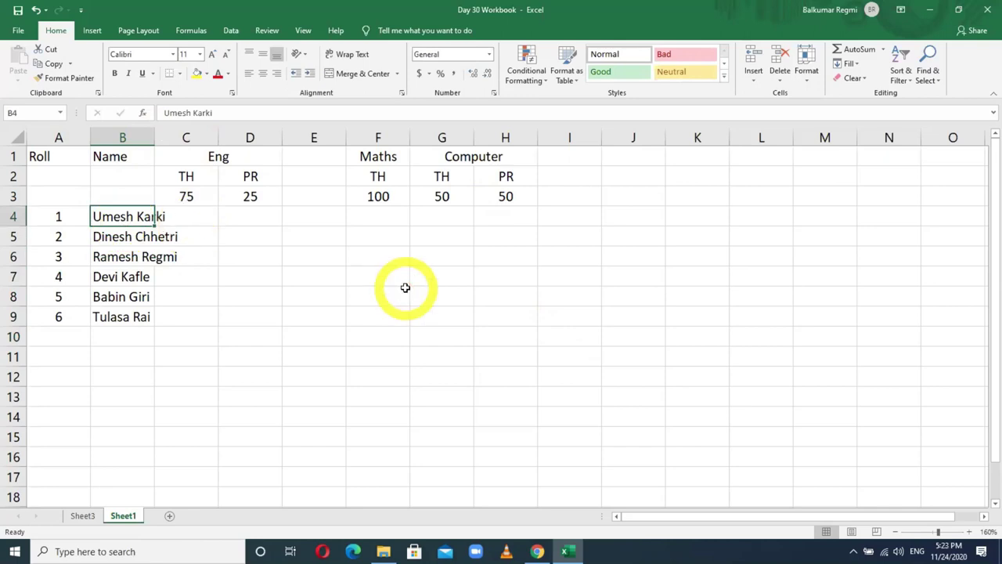
left_click(252, 333)
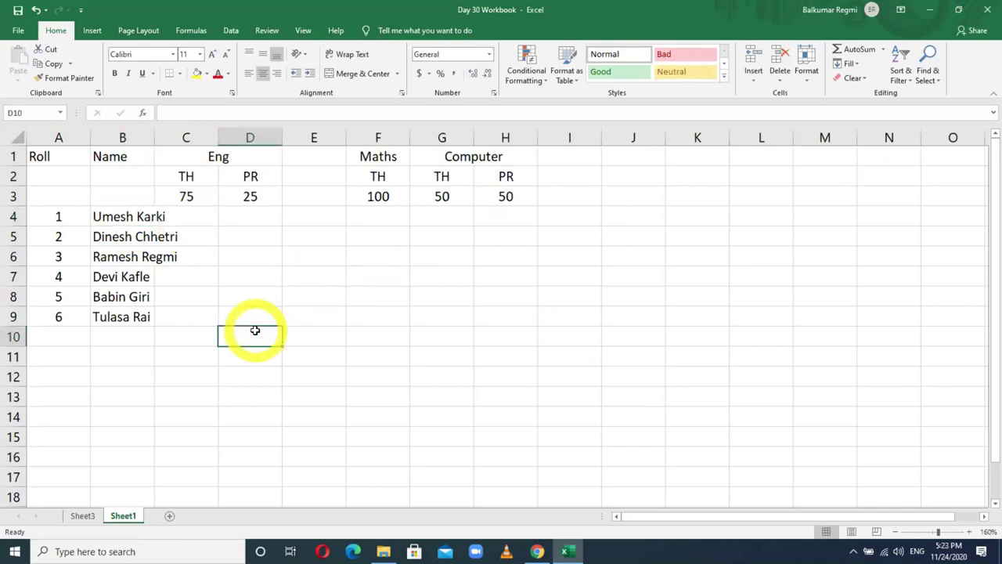
left_click(175, 139)
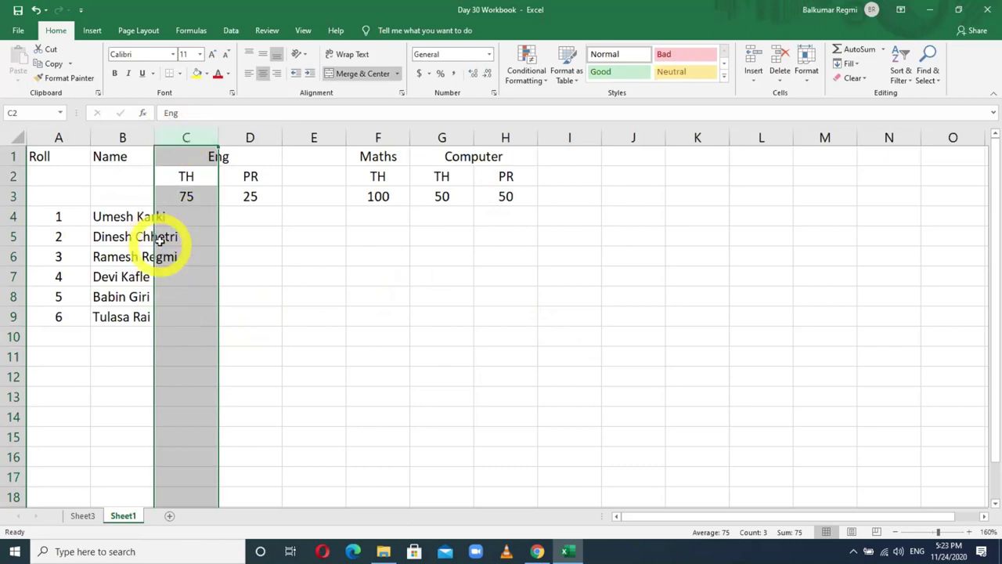
left_click(119, 135)
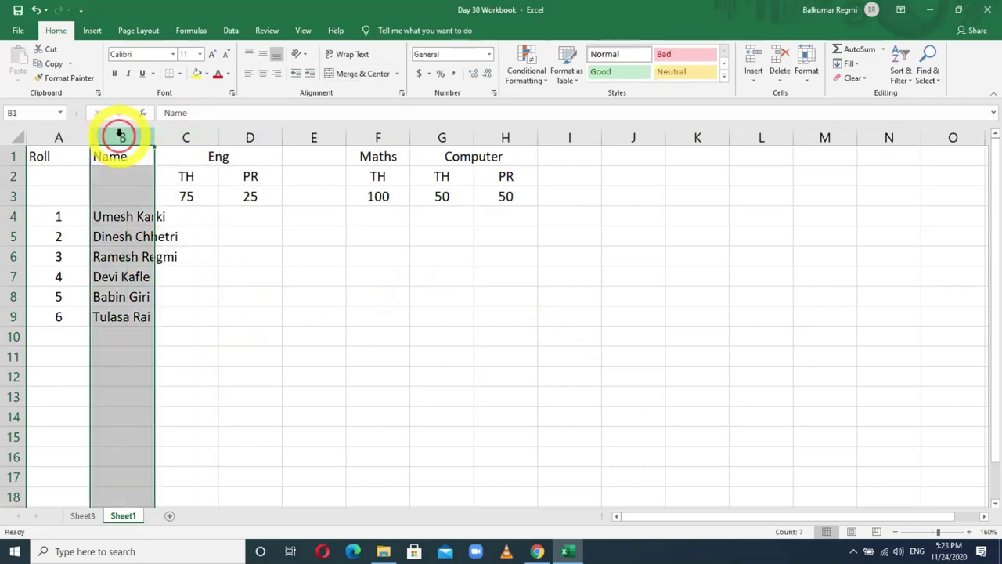
left_click(171, 137)
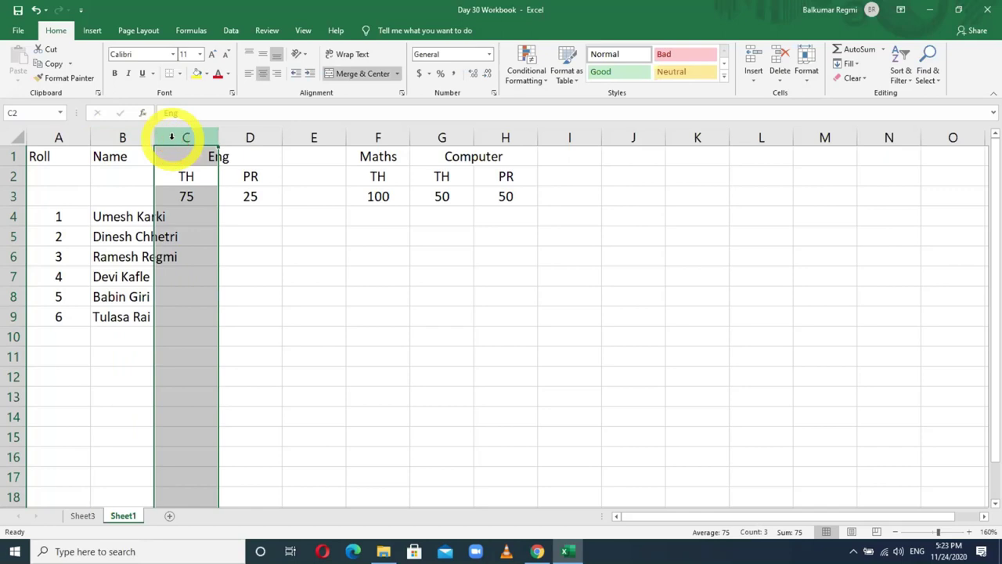
left_click(119, 213)
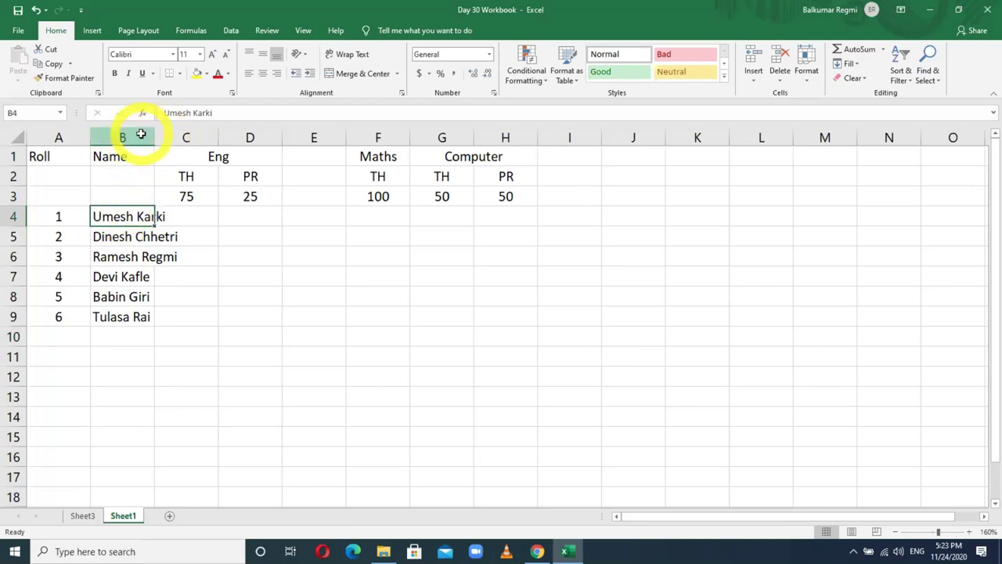
AutoFit the Name column width to the longest name, then select the whole sheet
left_click(137, 133)
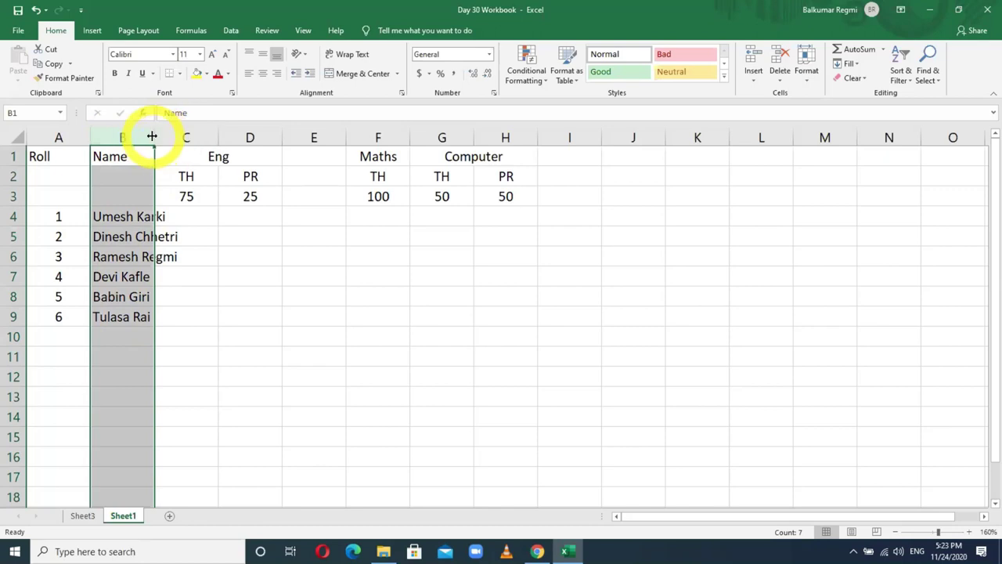
double_click(155, 136)
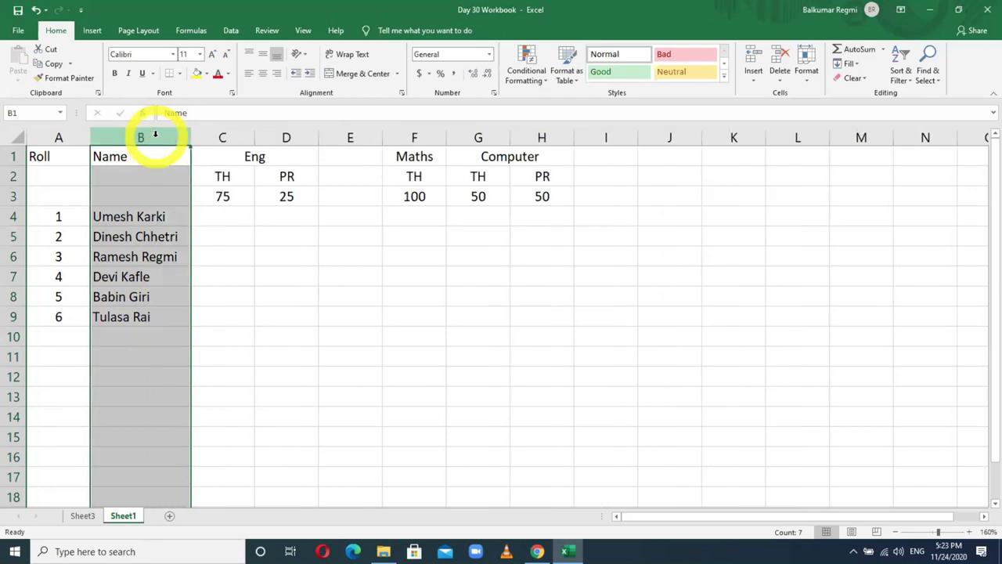
left_click(155, 134)
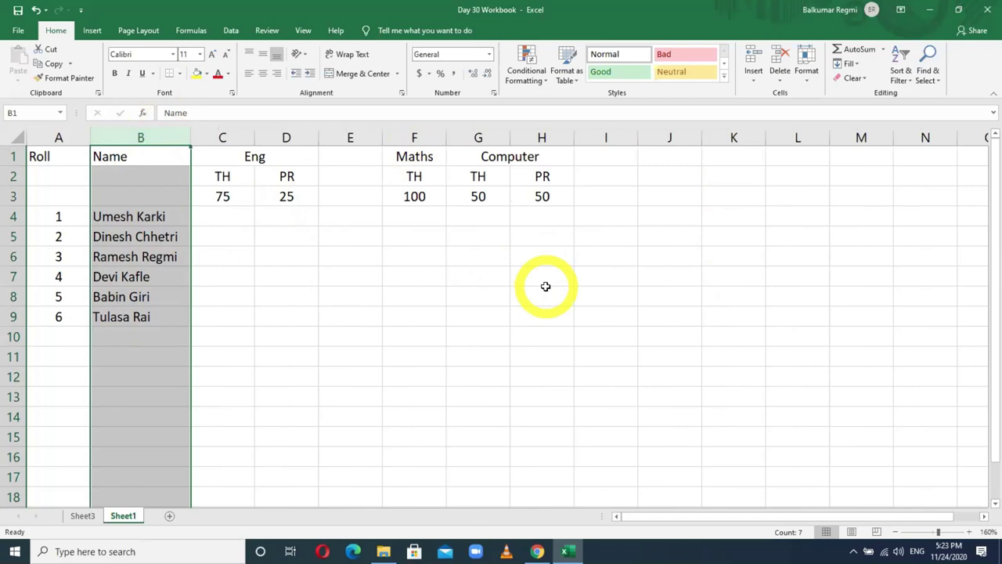
left_click(15, 137)
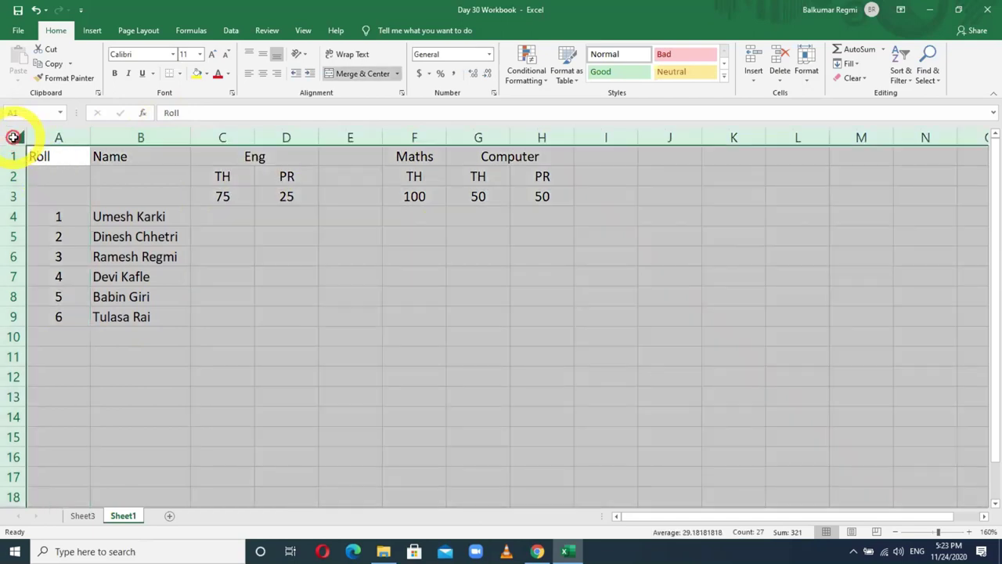
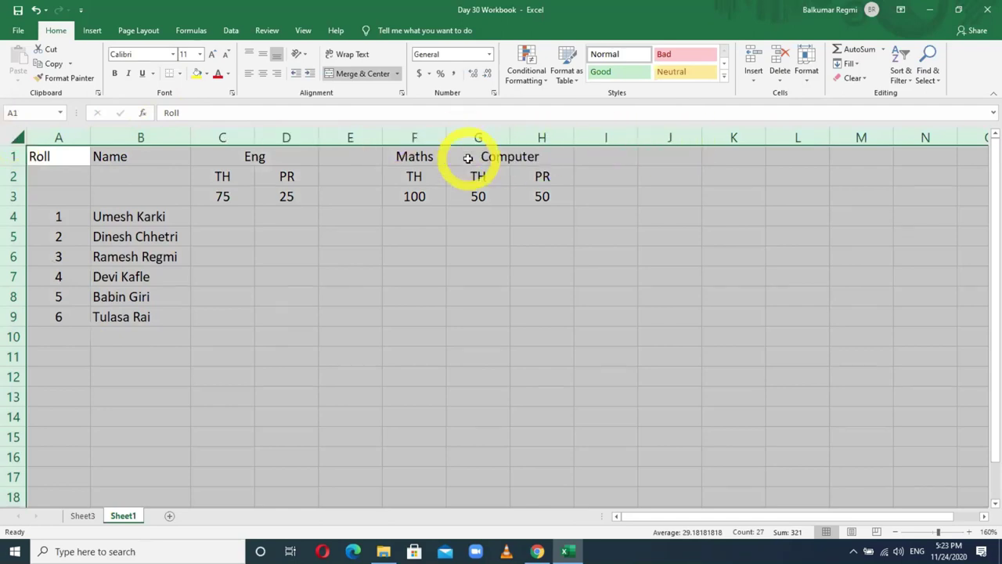
Try autofitting every column width, then undo it and deselect the sheet
double_click(249, 137)
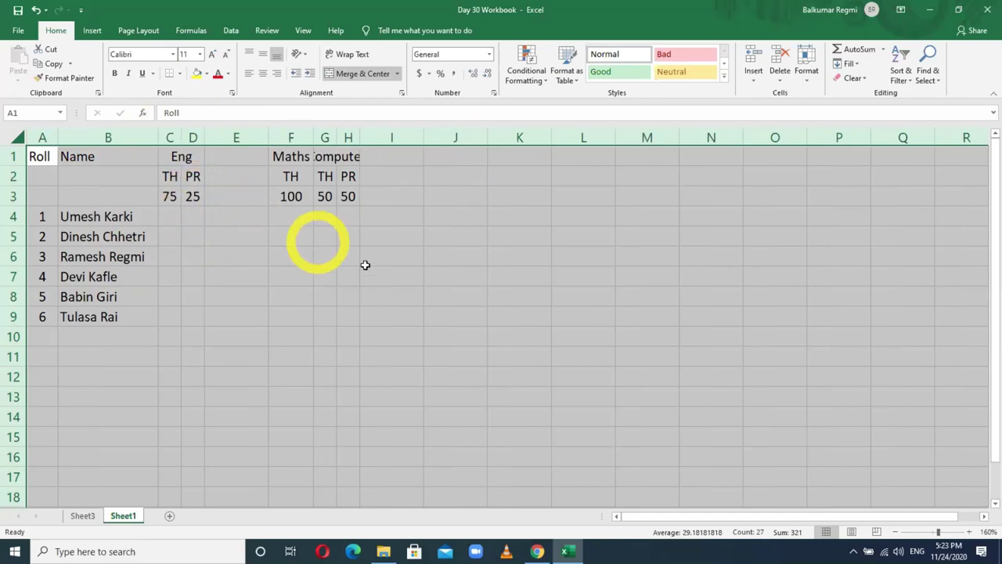
key("ctrl+z")
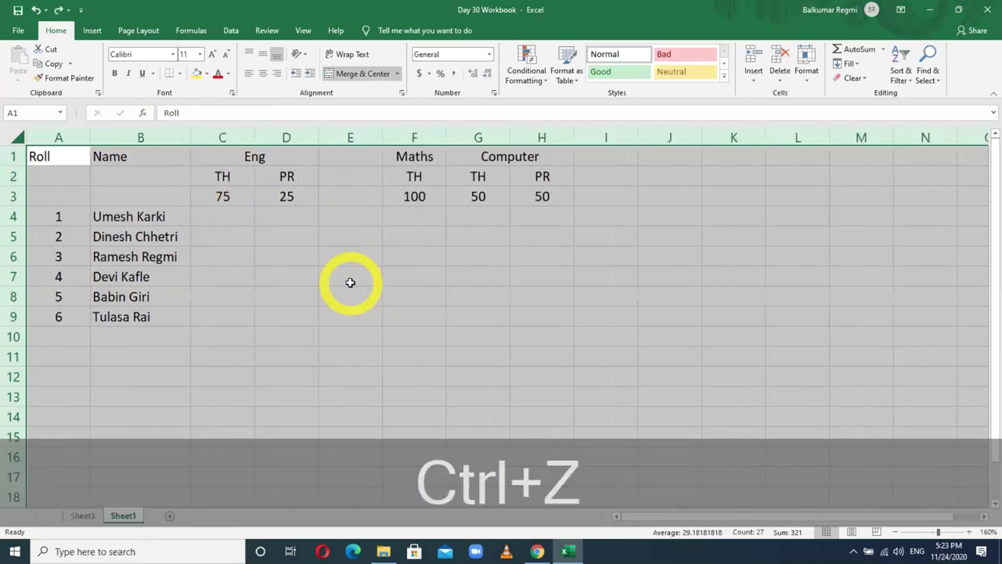
left_click(350, 284)
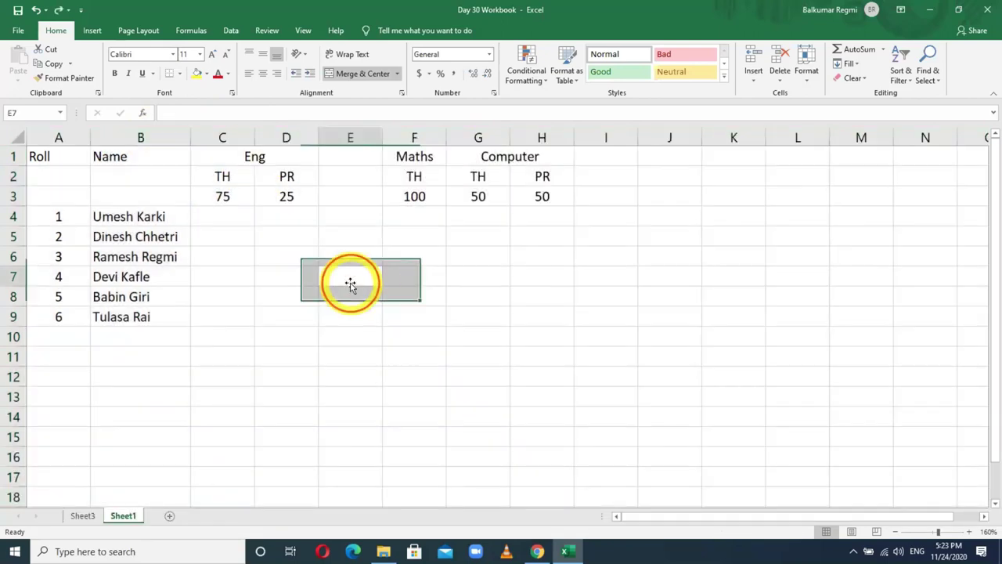
Enter the Eng theory marks 56, 60, 45, 71, 34, 50 in C4:C9
left_click(229, 219)
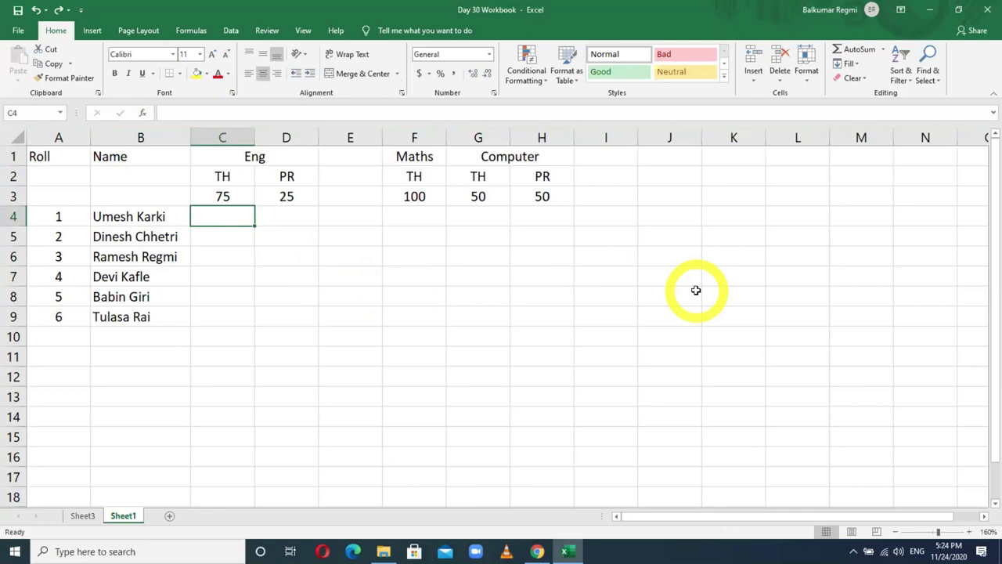
type("56")
key("Return")
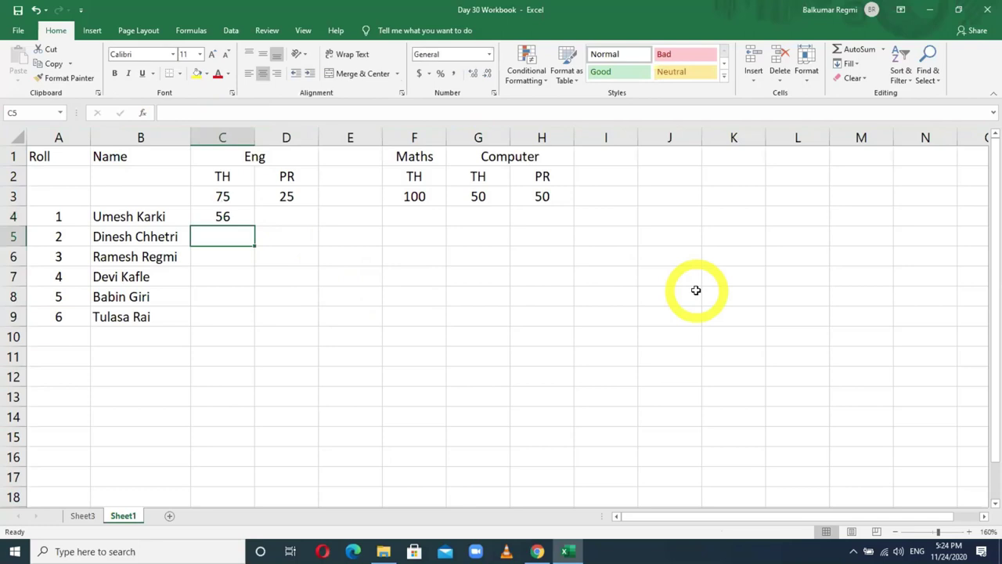
type("60")
key("Return")
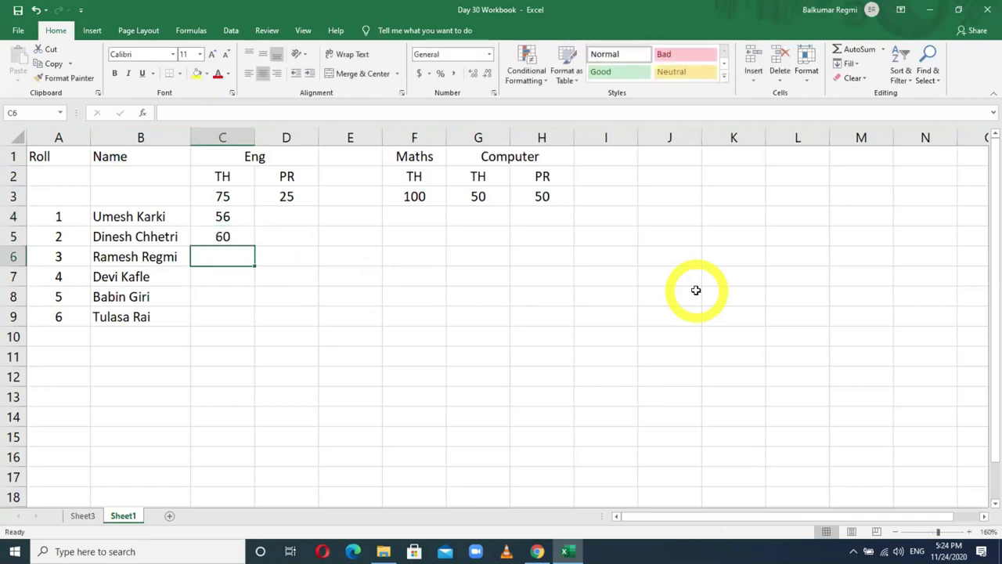
type("45")
key("Return")
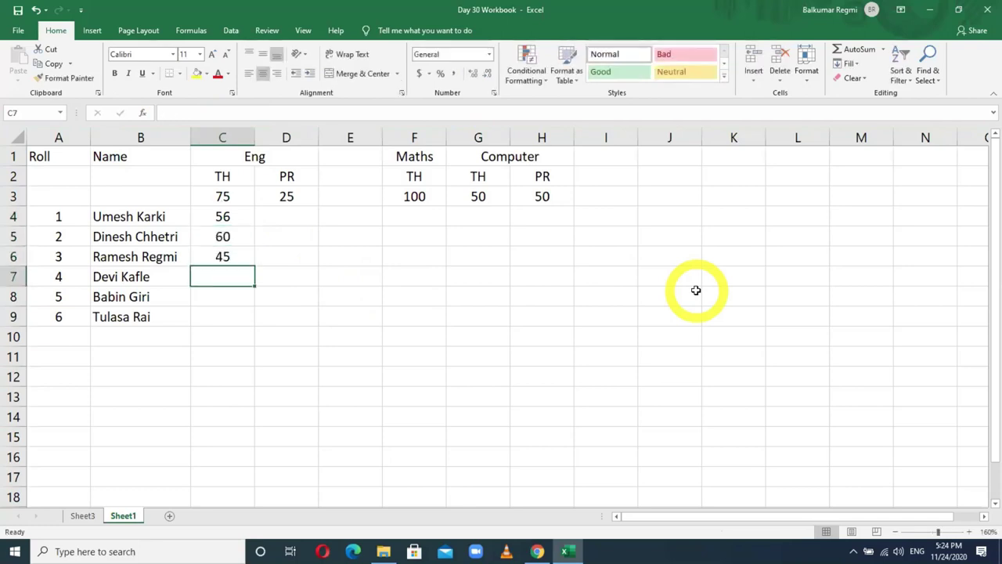
type("71")
key("Return")
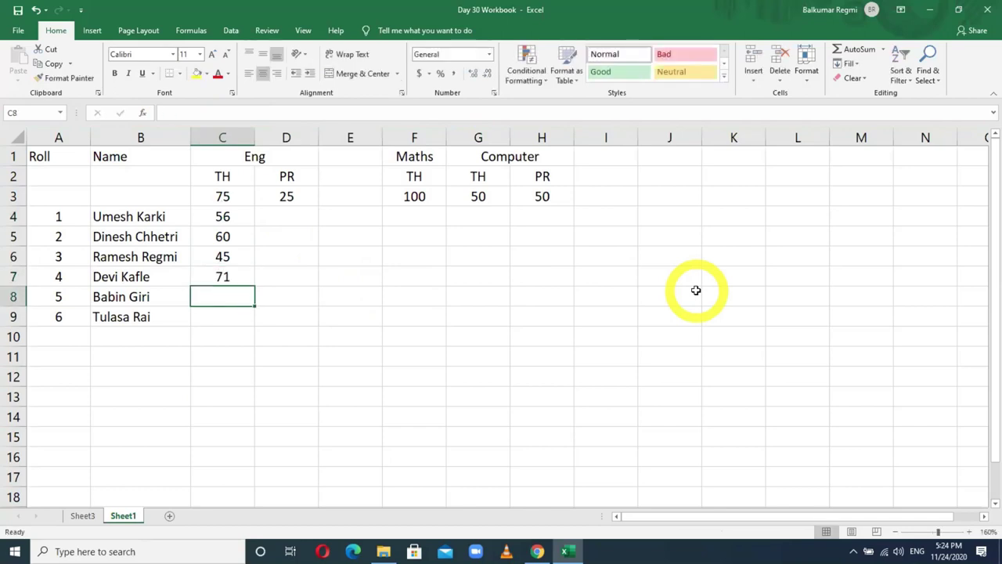
type("34")
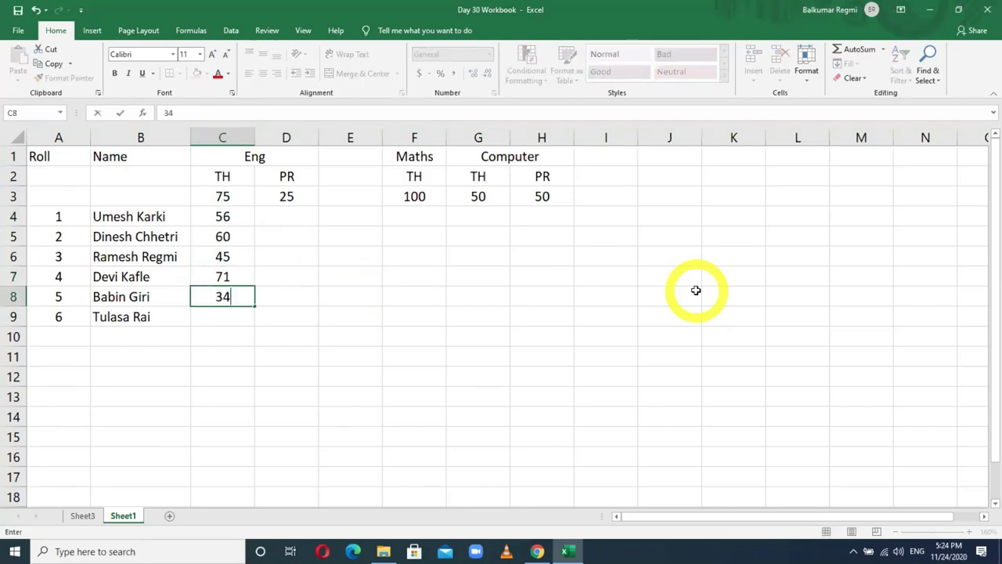
key("Return")
type("50")
key("Return")
Enter the Eng practical marks 18, 19, 20, 21, 22, 23 in D4:D9
key("Right")
key("Up")
key("Up")
key("Up")
key("Up")
key("Up")
key("Up")
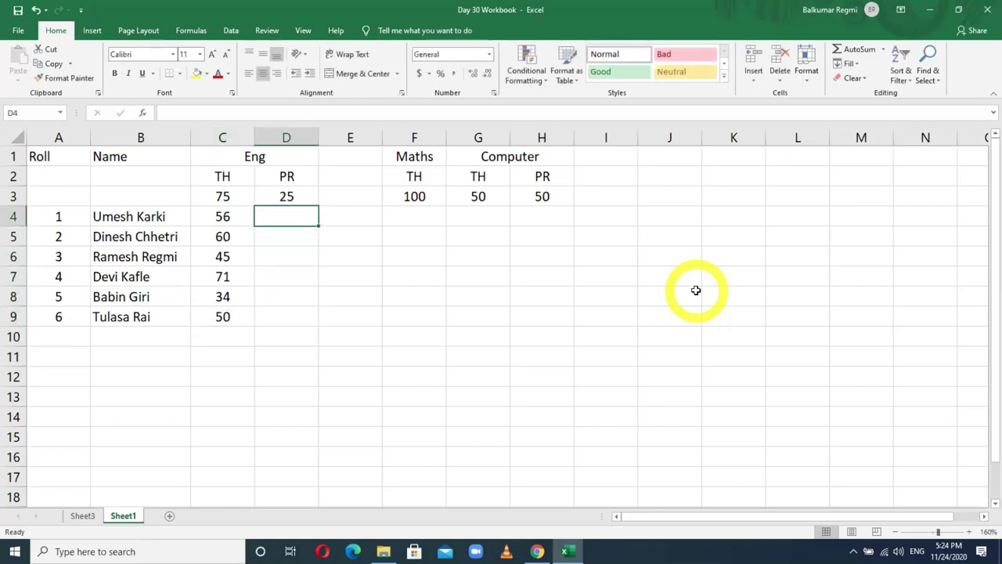
type("18")
key("Return")
type("19")
key("Return")
type("20")
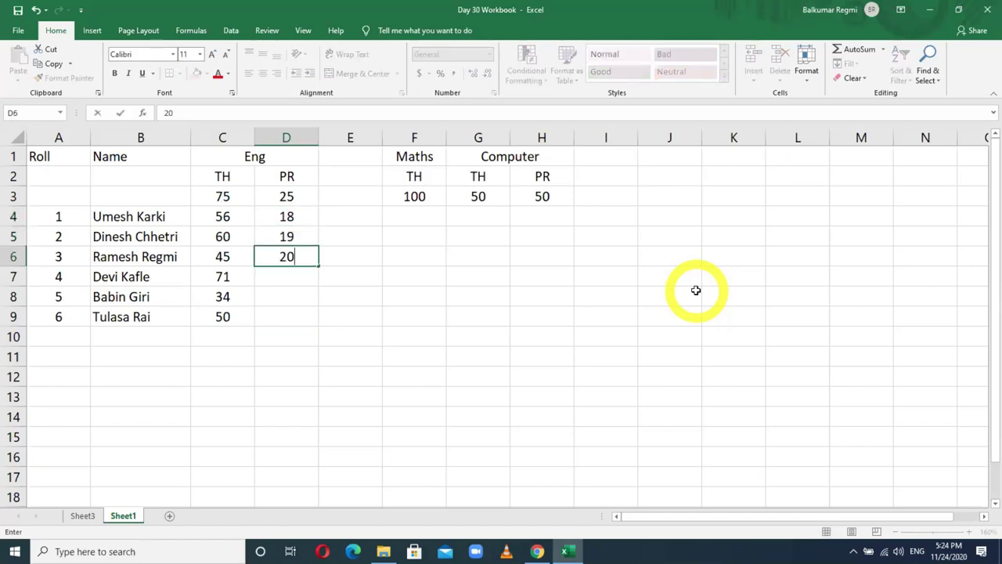
key("Return")
type("21")
key("Return")
type("22")
key("Return")
type("23")
key("Return")
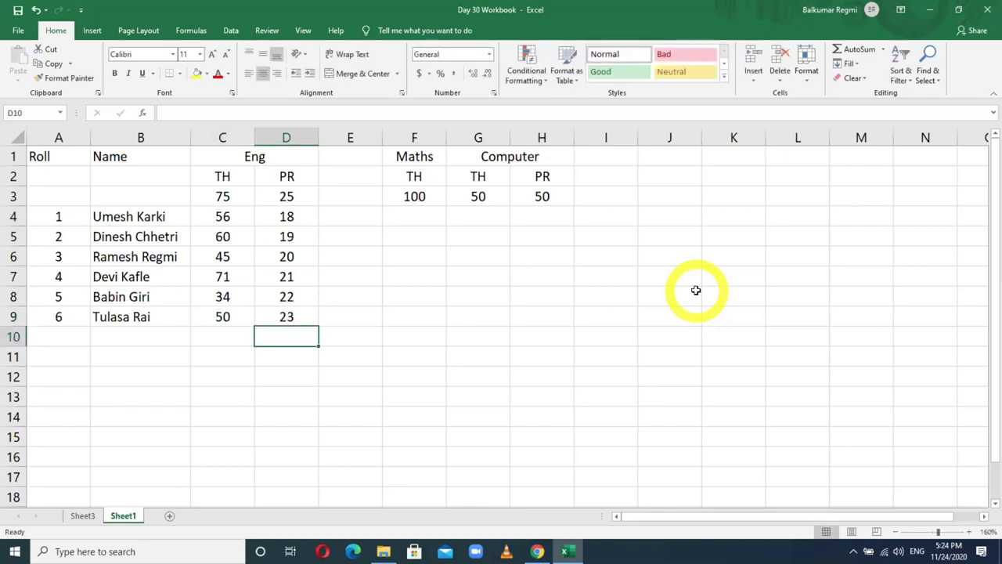
key("Right")
key("Right")
Enter the Maths theory marks 75, 60, 80, 92, 77, 56 in F4:F9
key("Right")
key("Up")
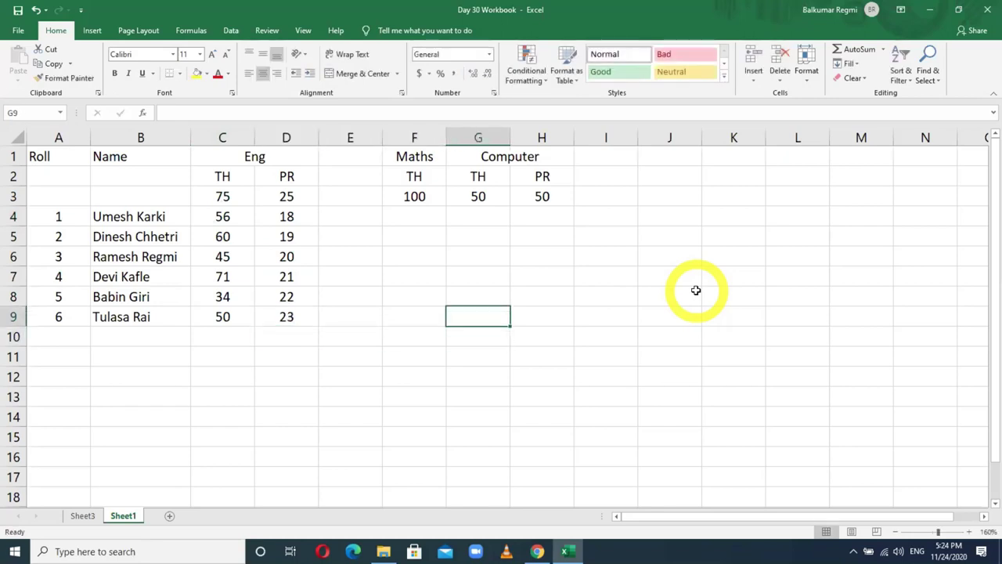
key("Left")
key("Left")
key("Up")
key("Up")
key("Up")
key("Up")
key("Up")
key("Page_Down")
key("Right")
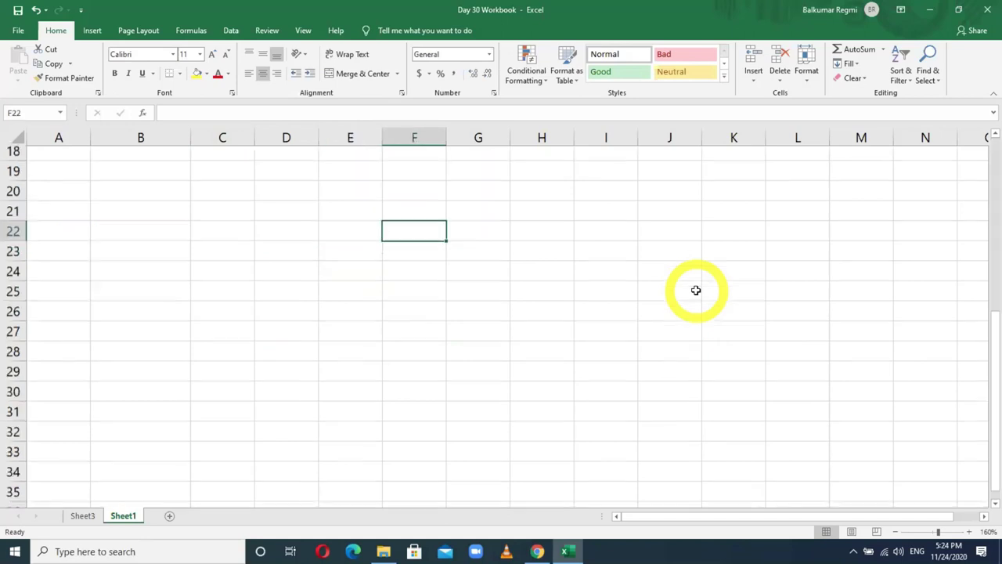
key("Left")
key("Left")
key("Left")
key("Home")
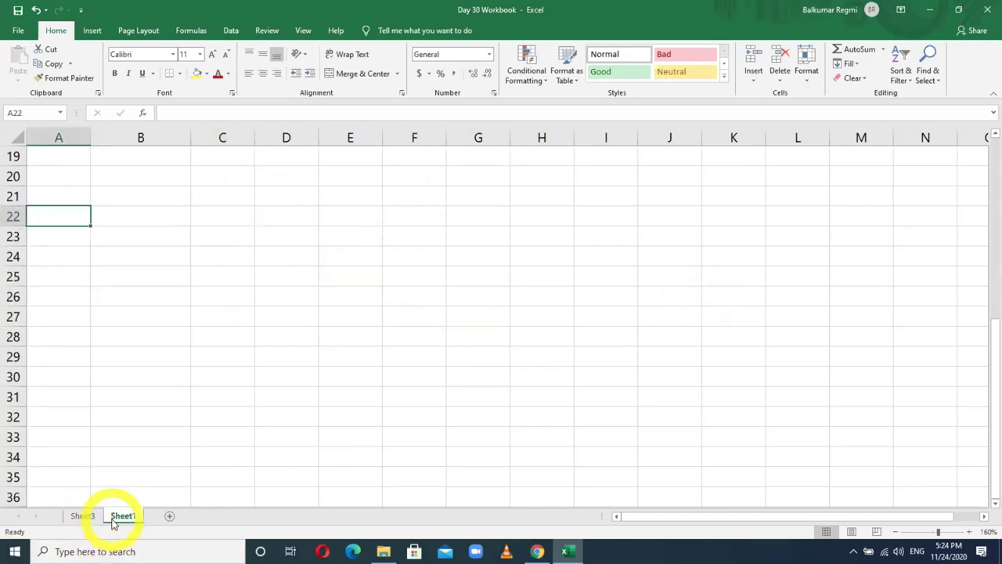
scroll(103, 424, "up", 6)
left_click(404, 220)
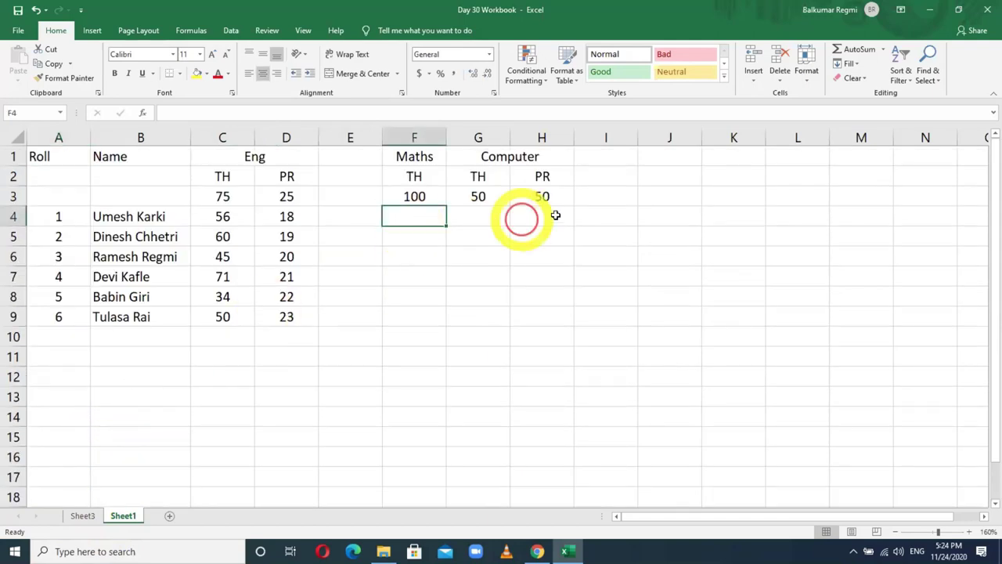
type("75")
key("Return")
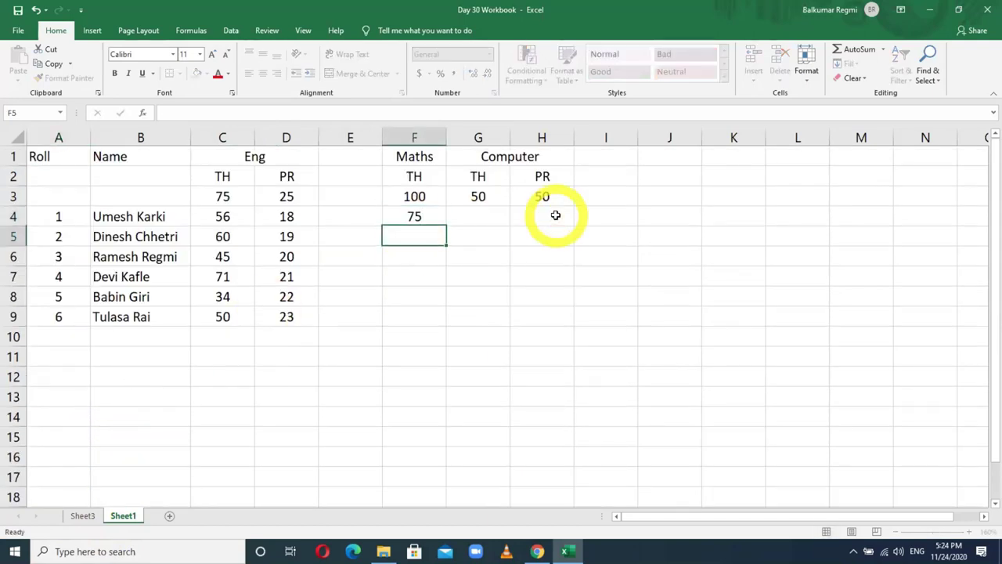
type("60")
key("Return")
type("80")
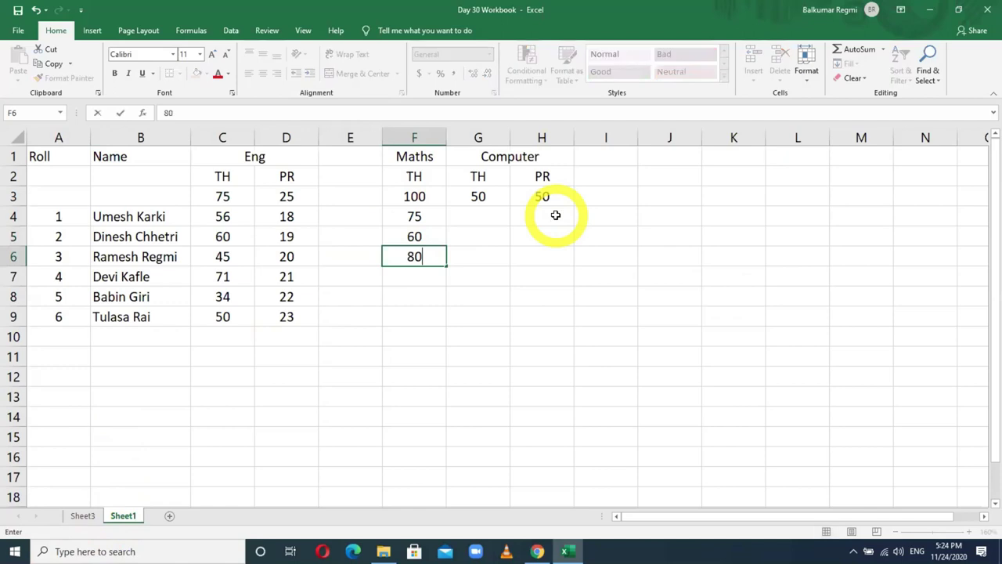
key("Return")
type("92")
key("Return")
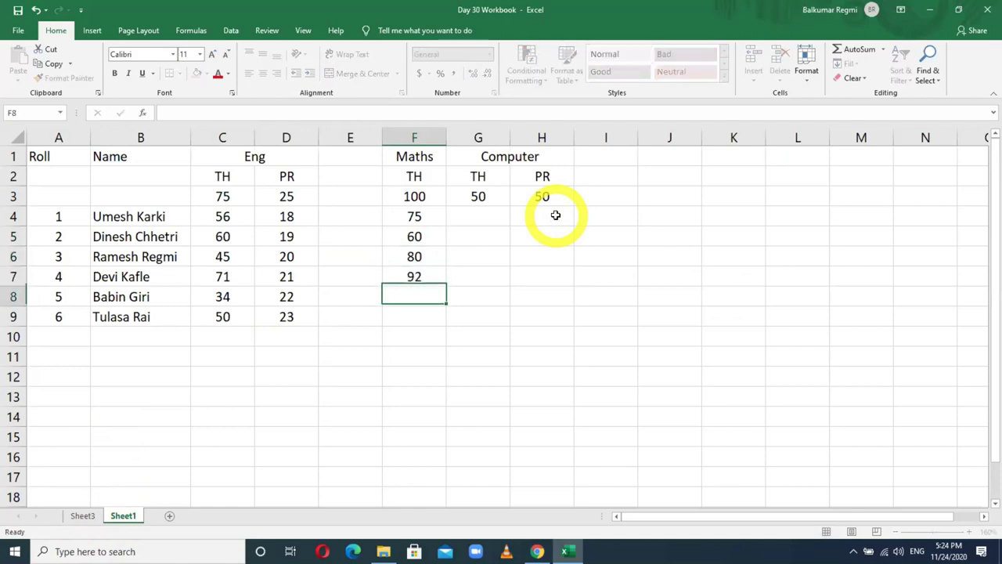
type("77")
key("Return")
type("56")
key("Return")
Enter the Computer theory marks 46, 50, 41, 43, 45, 41 in G4:G9
key("Right")
key("Up")
key("Up")
key("Up")
key("Up")
key("Up")
key("Up")
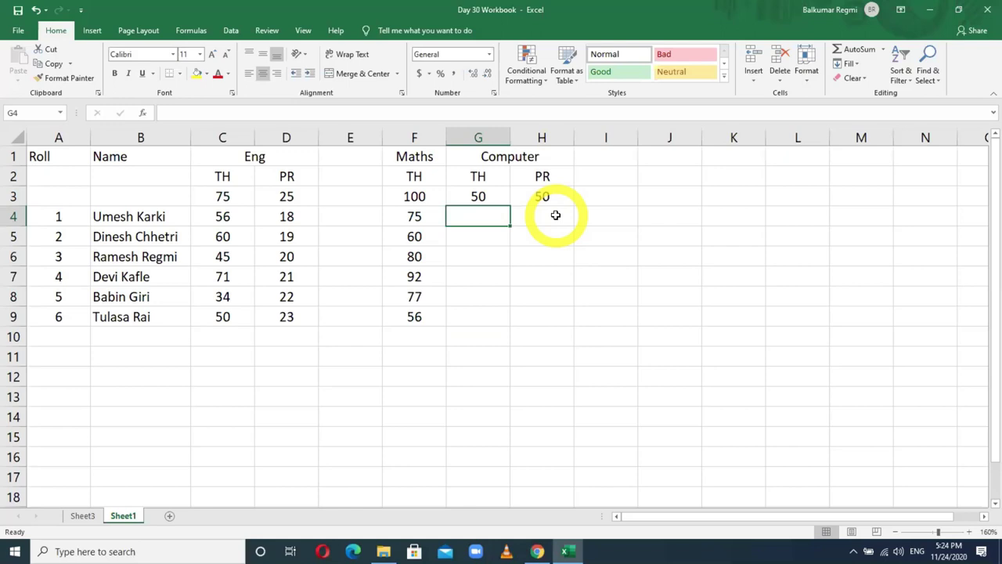
type("46")
key("Return")
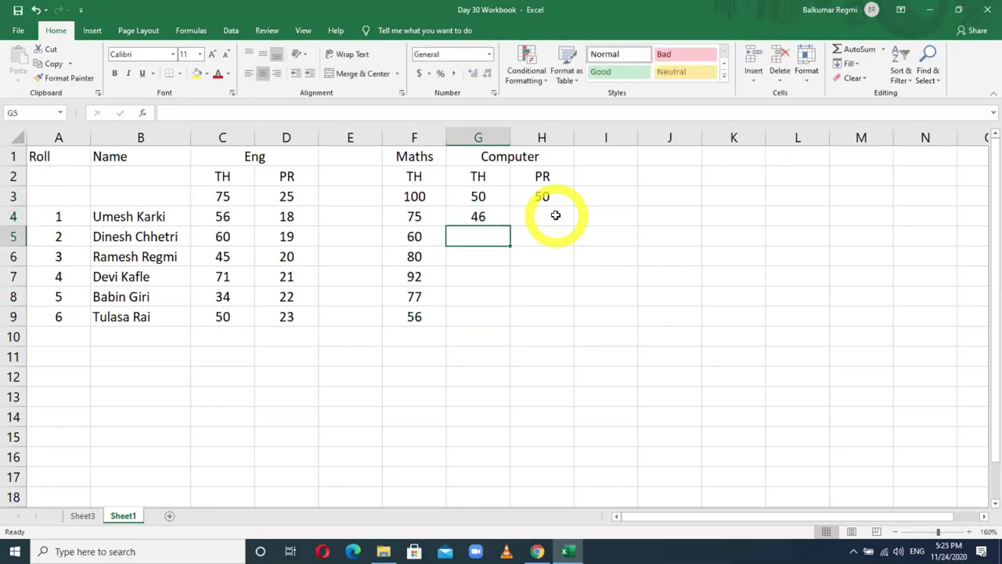
type("50")
key("Return")
type("41")
key("Return")
type("43")
key("Return")
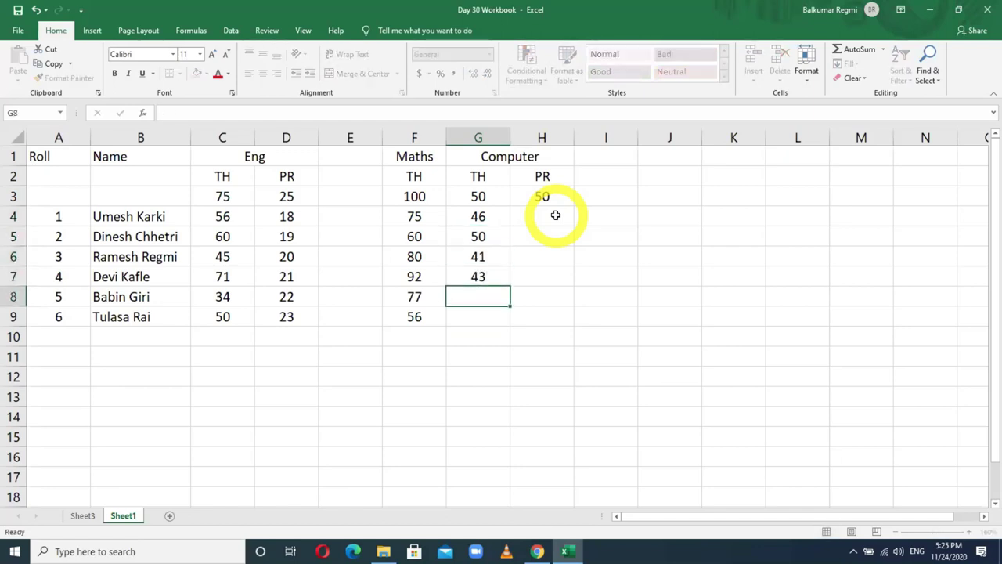
type("45")
key("Return")
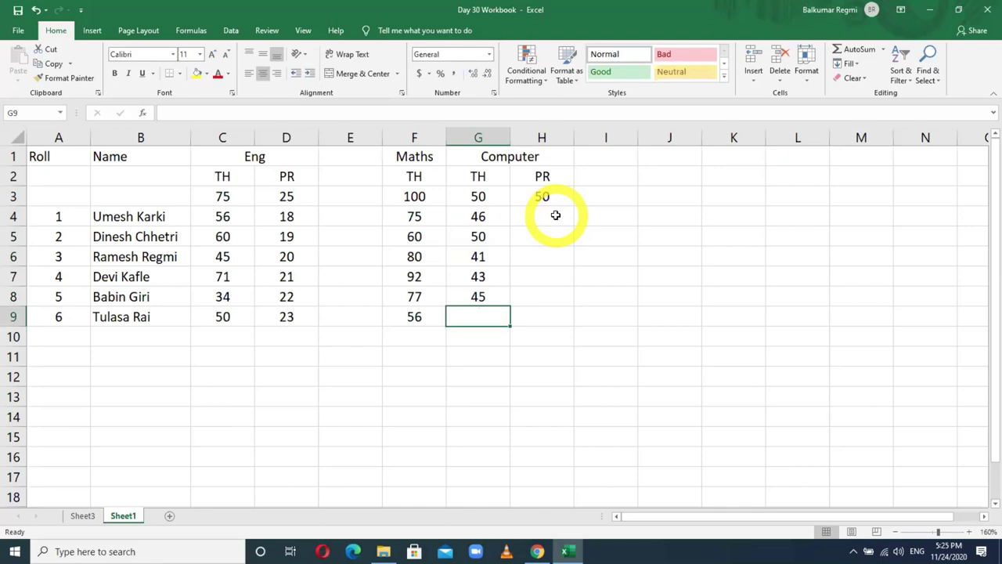
type("4")
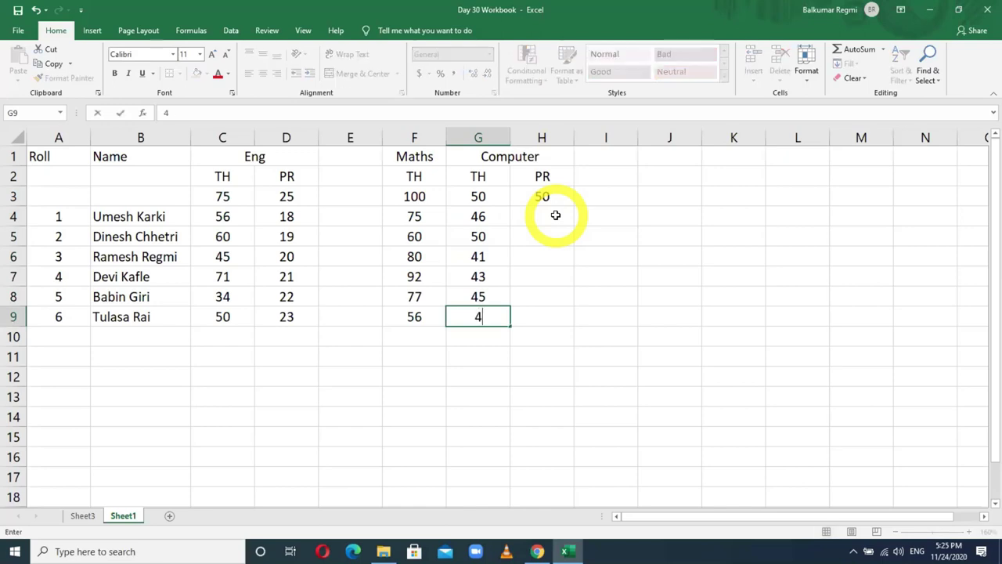
key("Return")
Fill Computer PR with 46–49 via the fill handle, then 47 and 48 in H8:H9
key("Right")
key("Up")
key("Up")
key("Up")
key("Up")
key("Up")
key("Up")
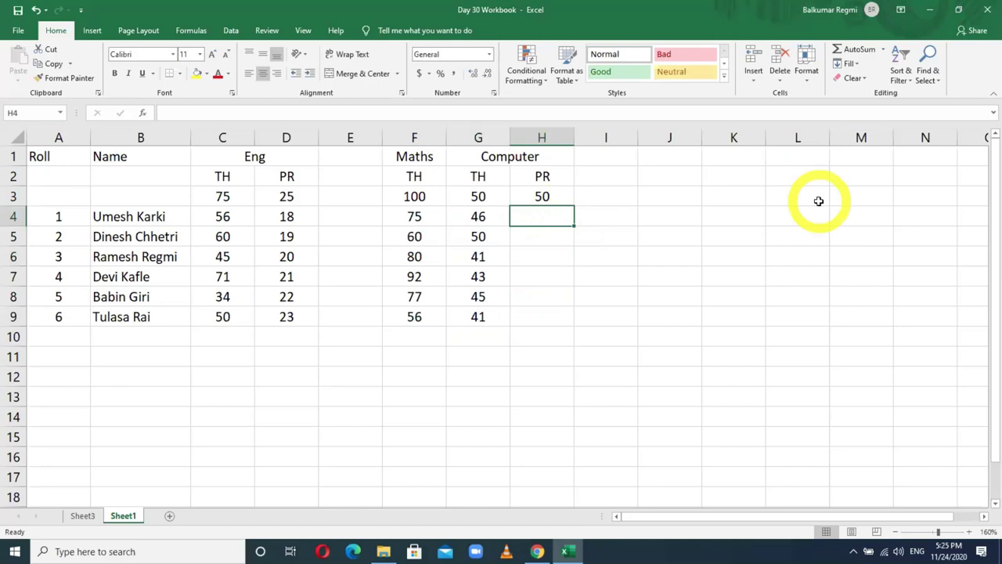
type("46")
key("Return")
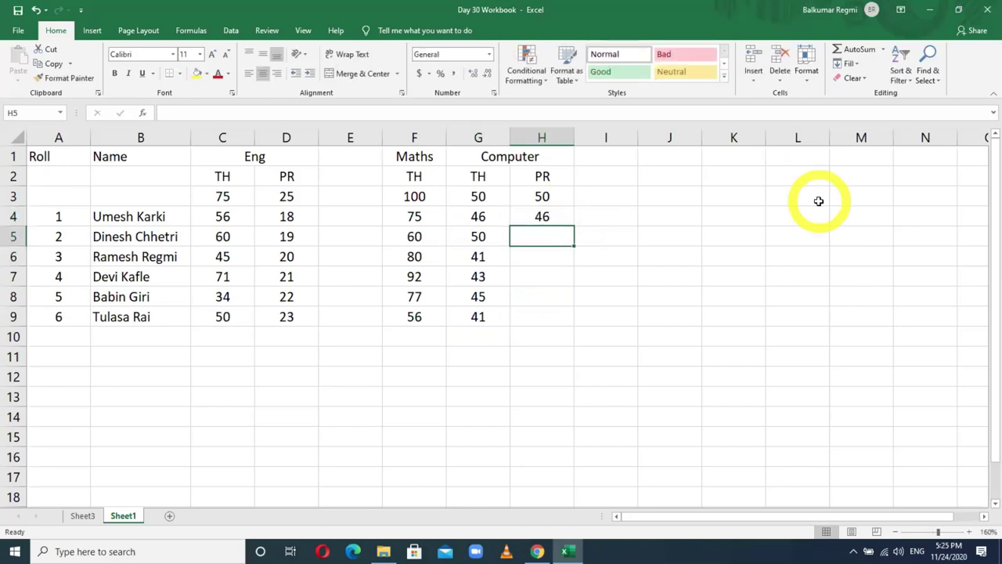
left_click(557, 218)
left_click_drag(576, 230, 573, 284)
left_click(541, 298)
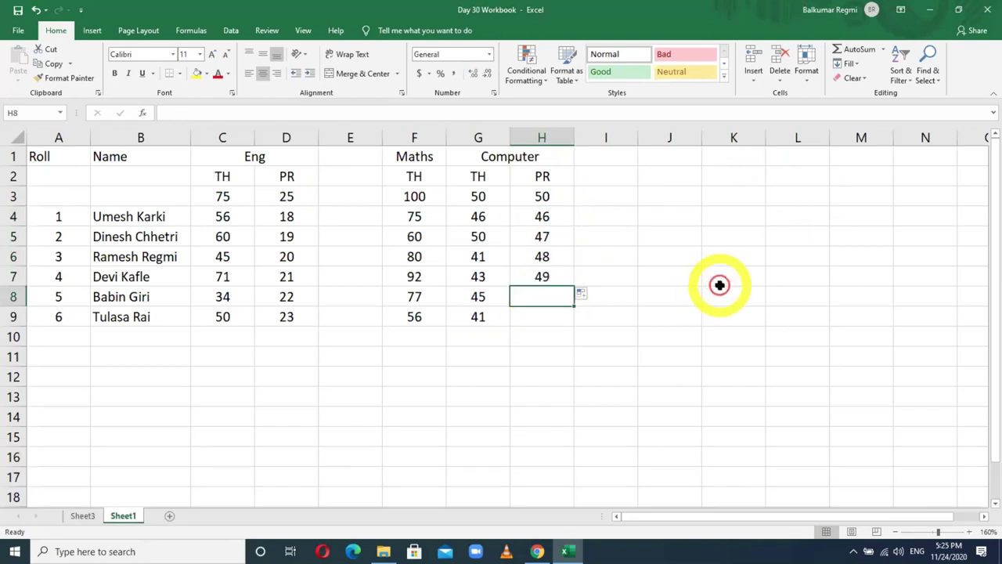
type("47")
key("Return")
type("48")
key("Return")
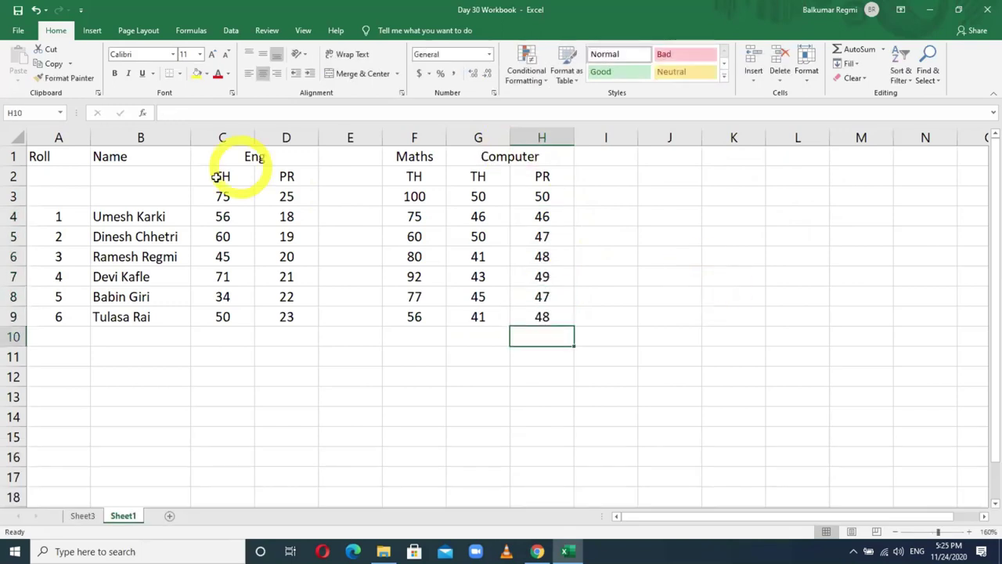
Give C2:H3 a yellow fill, All Borders and a Thick Outside Border
left_click_drag(210, 179, 519, 195)
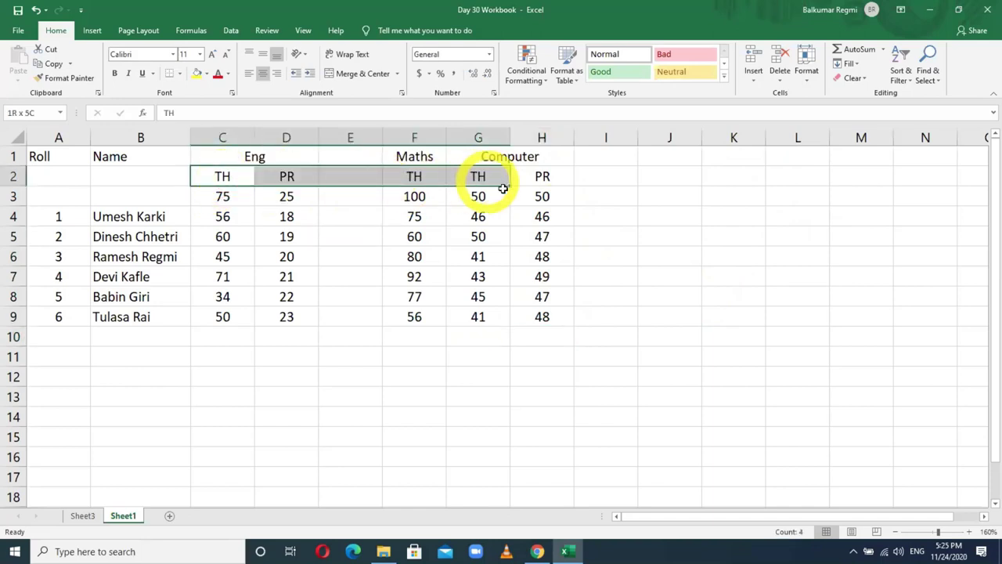
left_click(197, 74)
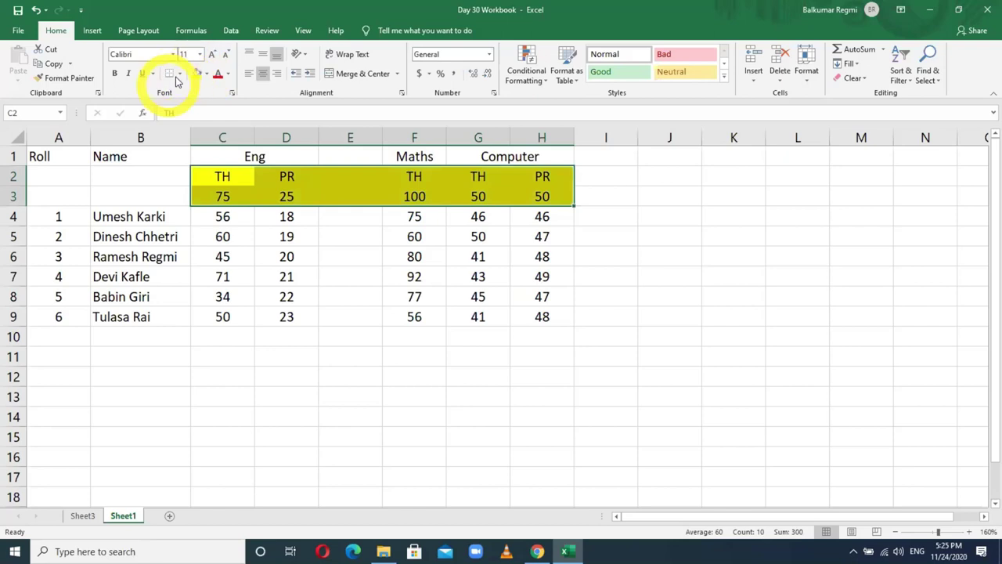
left_click(179, 74)
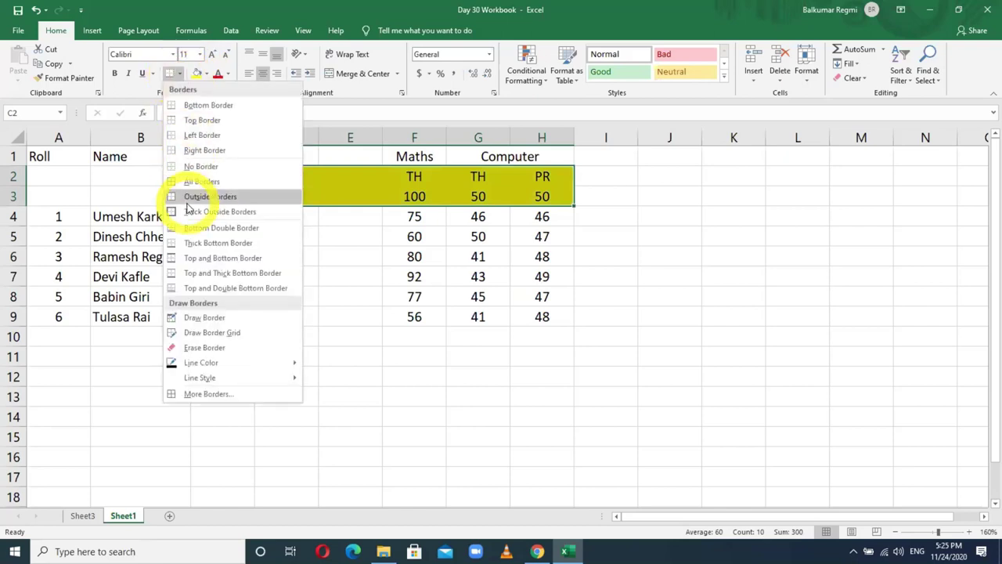
left_click(195, 185)
left_click(180, 74)
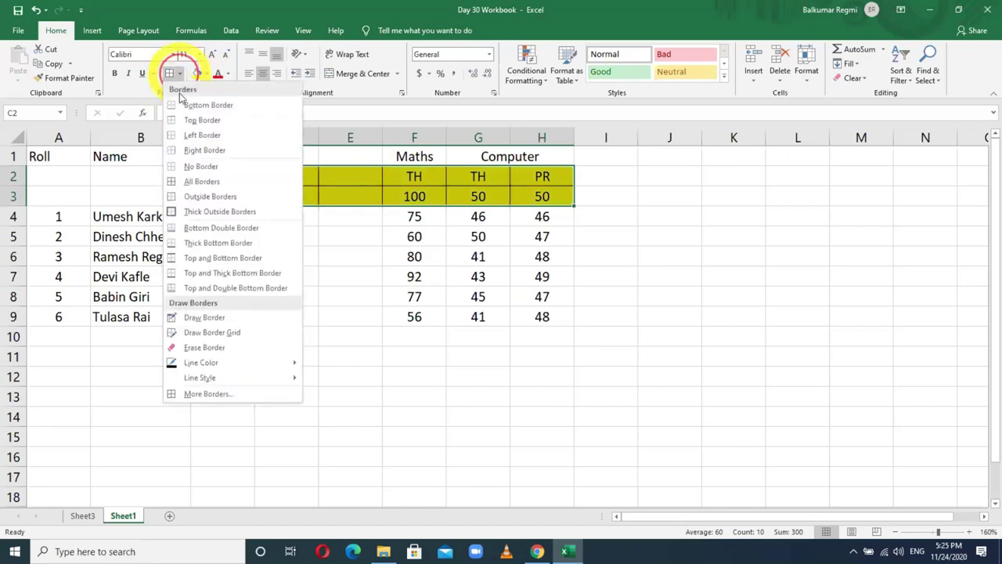
left_click(196, 211)
left_click(392, 413)
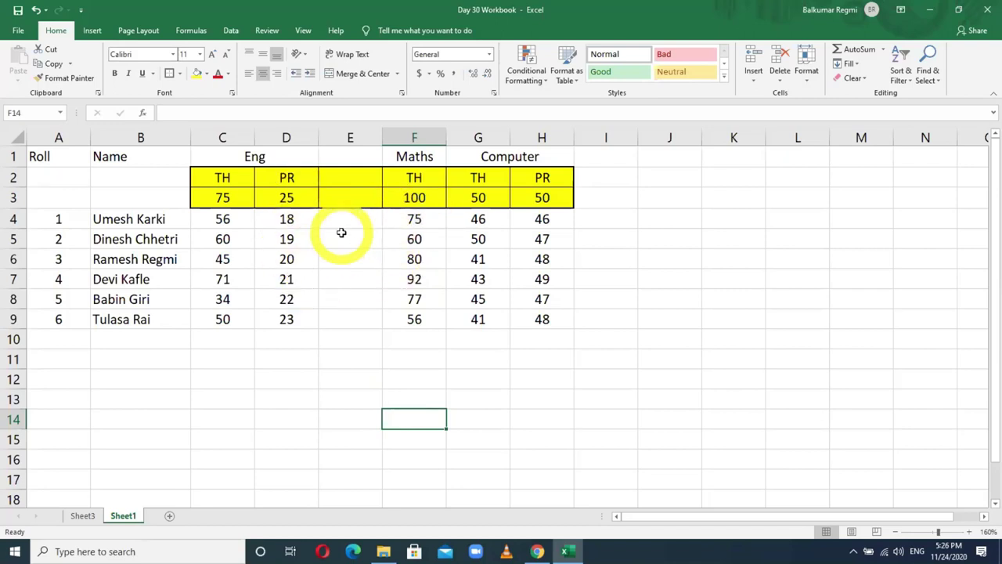
On Sheet3, clear the ETG grades in column D and the EPG grades in column F
left_click(83, 518)
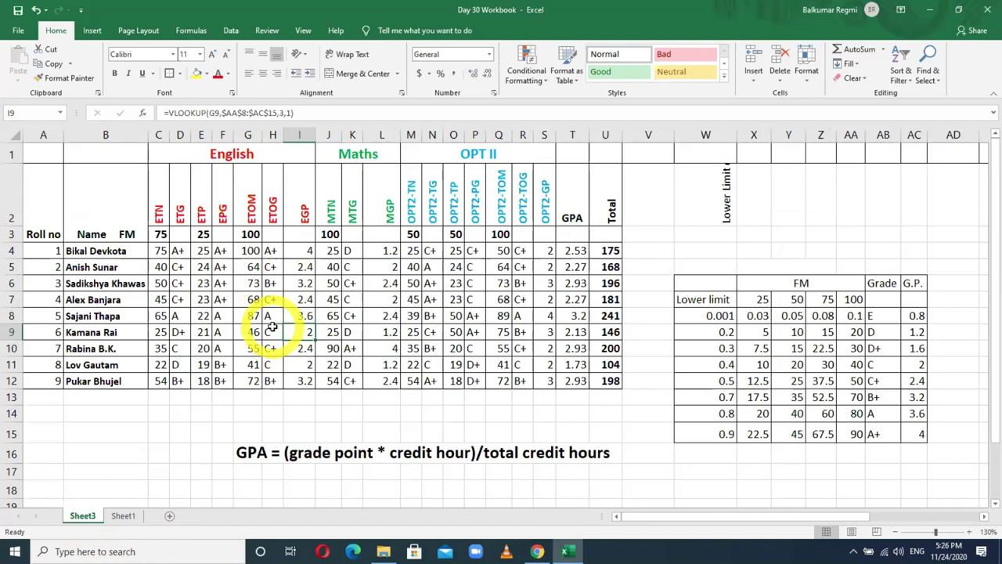
left_click(180, 250)
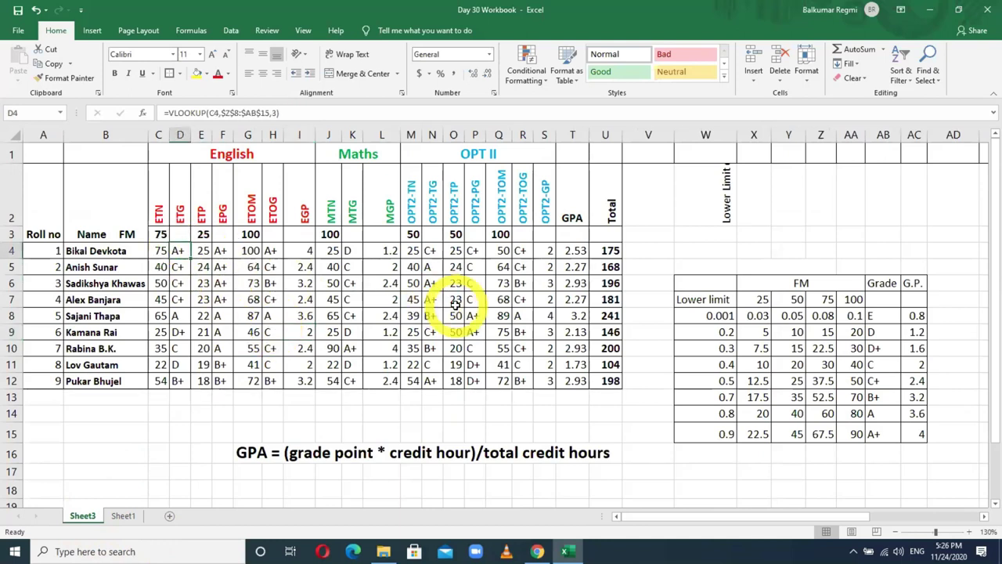
key("shift+Down")
key("shift+Down")
key("shift+Down")
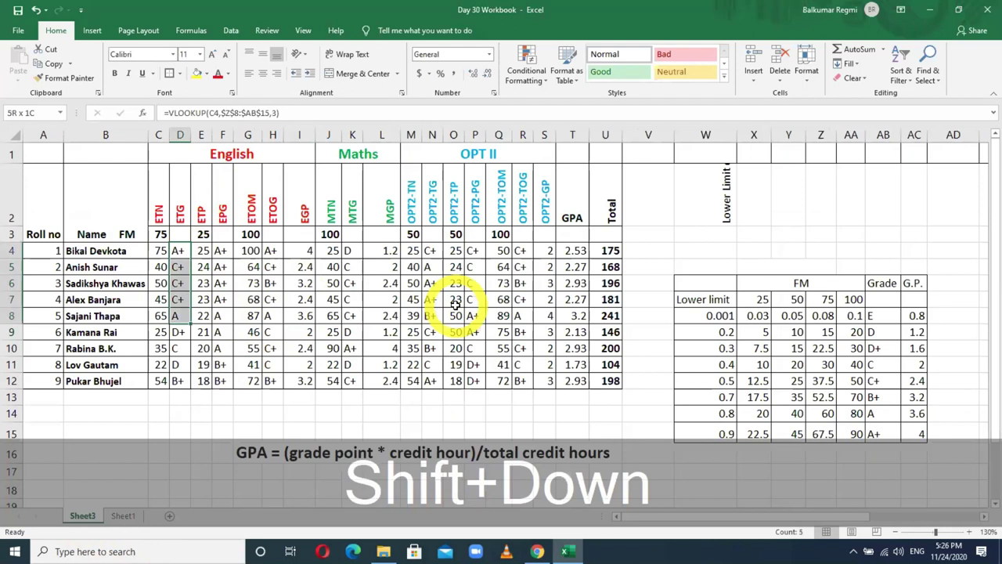
key("shift+Down")
key("shift+Down")
key("shift+Down")
key("shift+Down")
key("Delete")
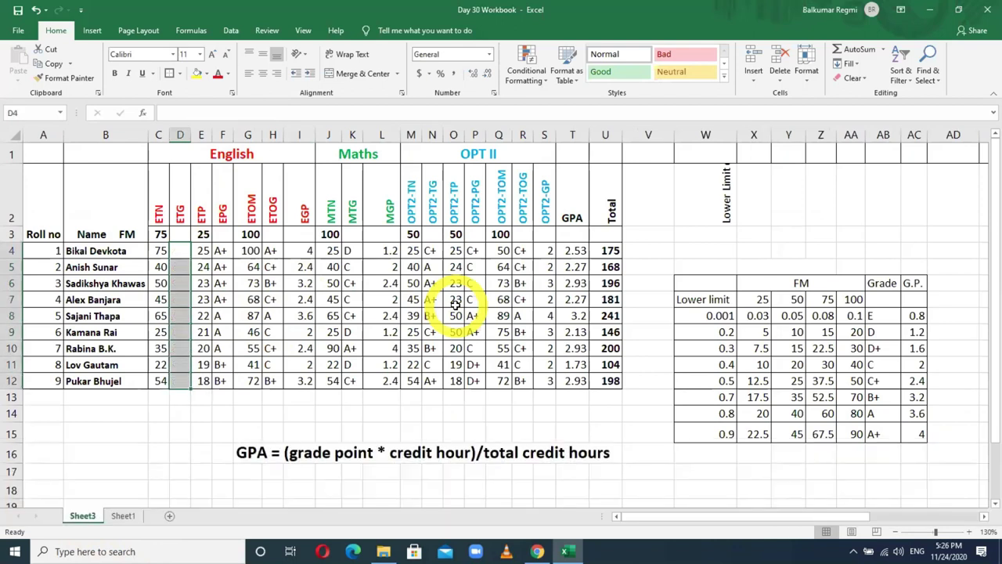
left_click(222, 251)
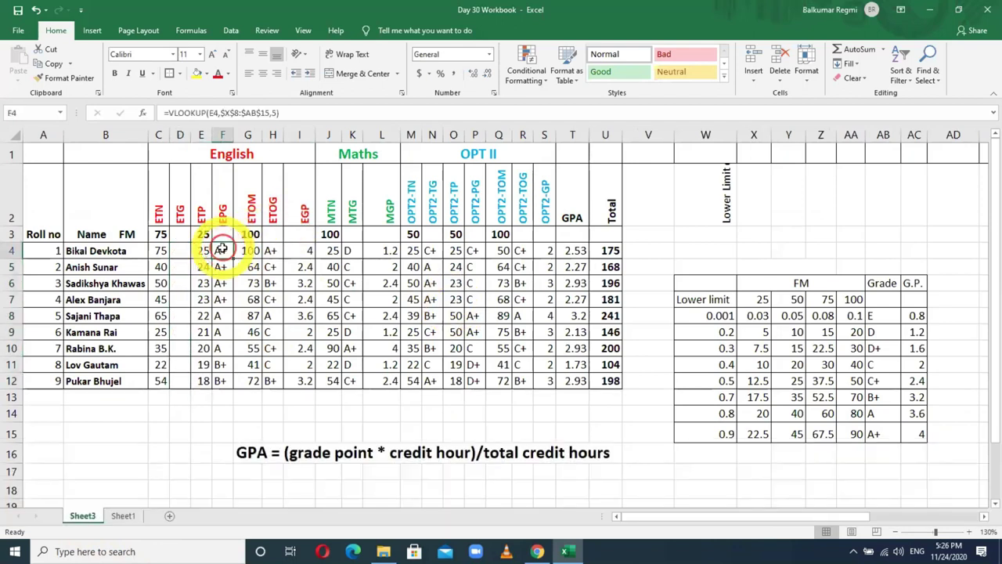
key("shift+Down")
key("shift+Down")
key("shift+Down")
key("shift+Down")
key("shift+Down")
key("shift+Down")
key("shift+Down")
key("shift+Down")
key("shift+Down")
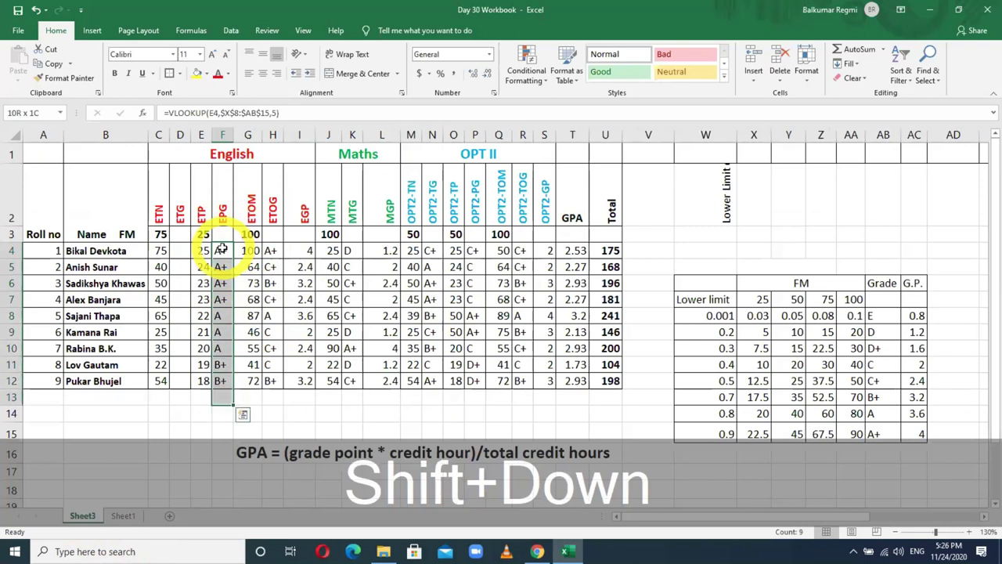
key("Delete")
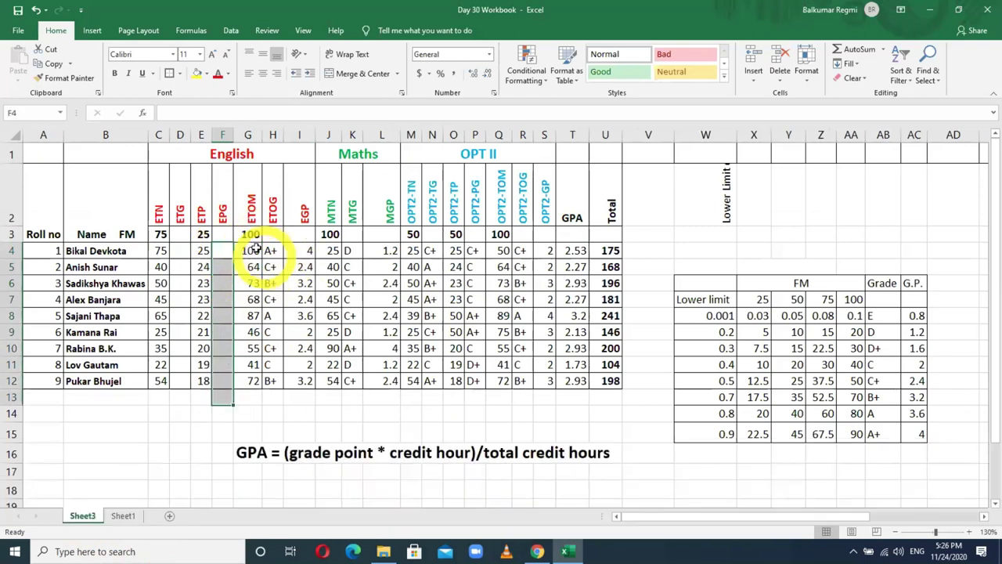
Clear the ETOM, ETOG and EGP columns starting at G4
left_click(253, 250)
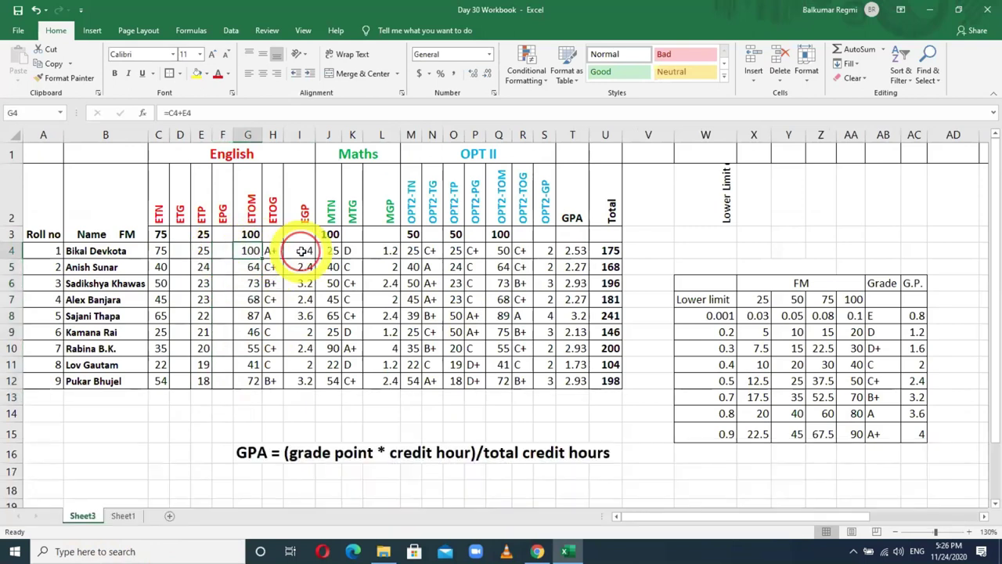
key("shift+Down")
key("shift+Down")
key("shift+Down")
key("shift+Down")
key("shift+Down")
key("shift+Down")
key("shift+Down")
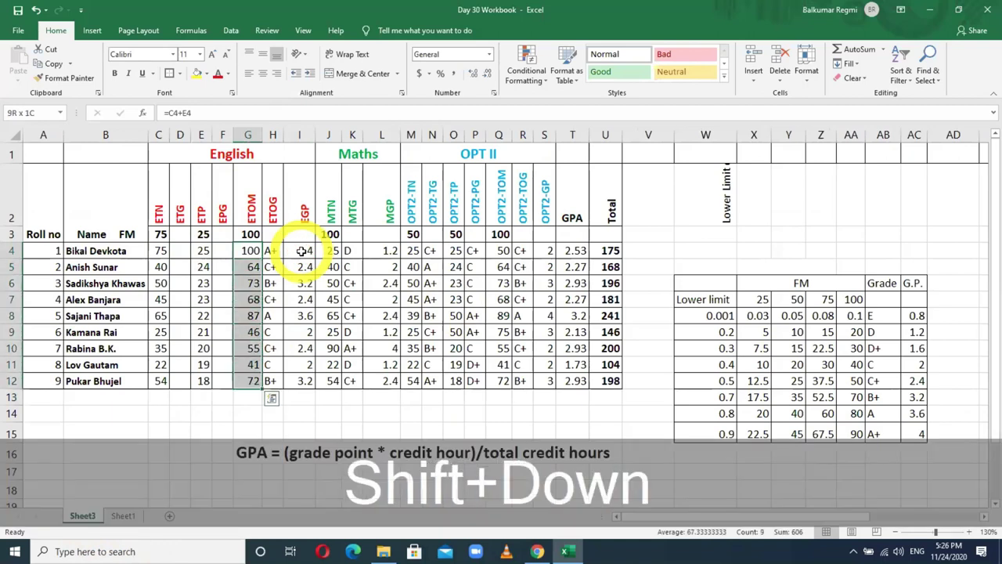
key("Delete")
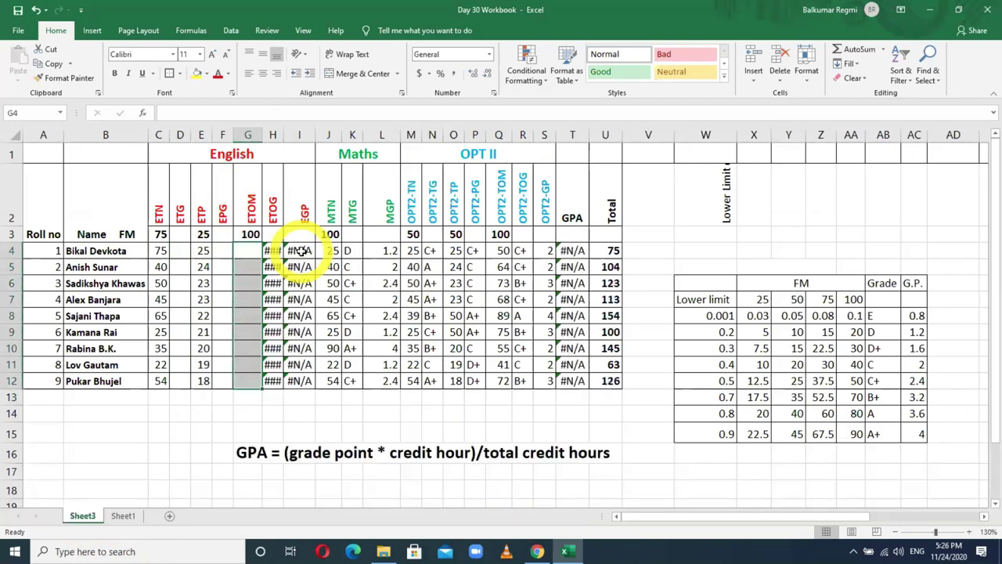
key("shift+Right")
key("shift+Right")
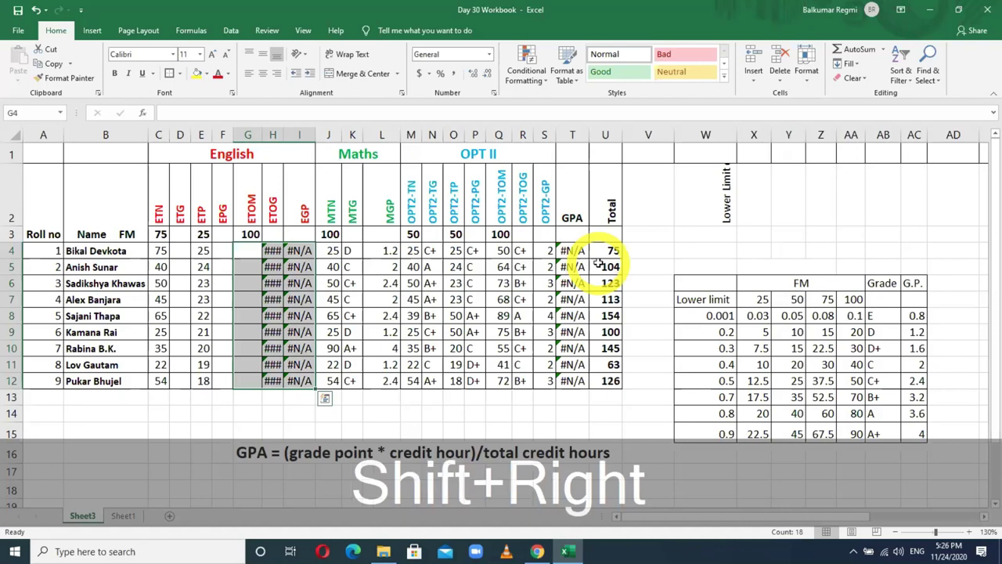
key("Delete")
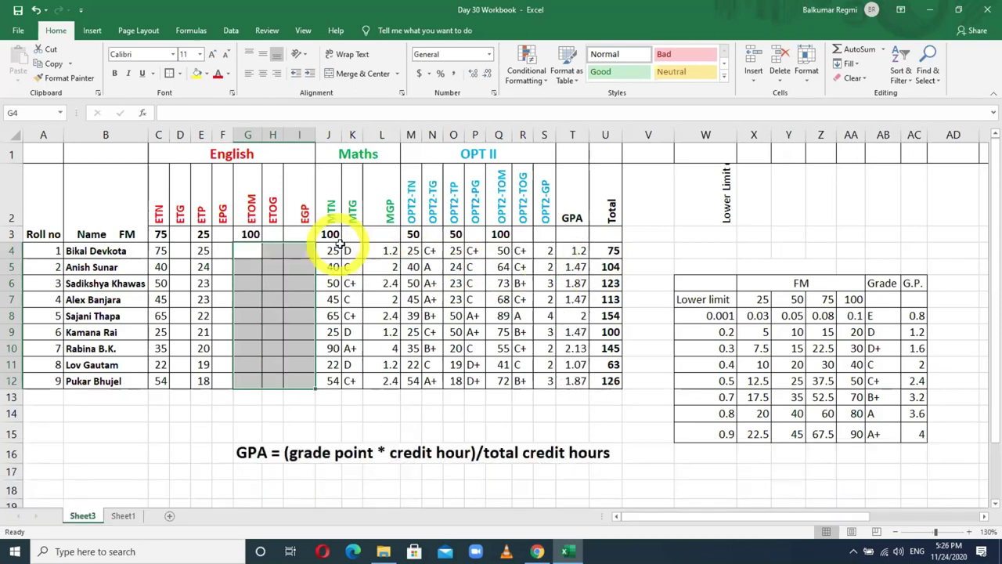
Clear the MTG and MGP columns from K4, then select the OPT2-TG column from N4
left_click(348, 250)
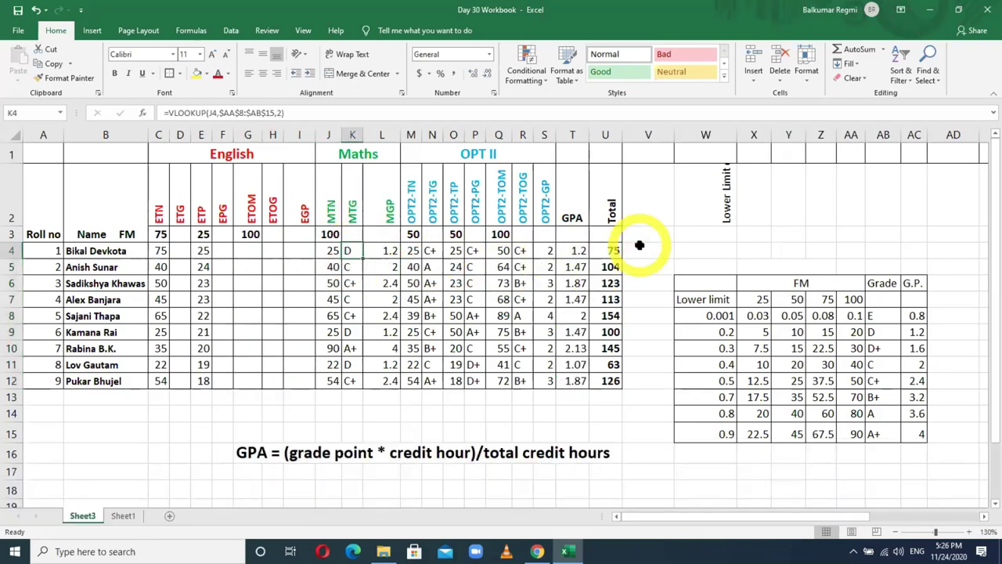
key("shift")
key("shift+Right")
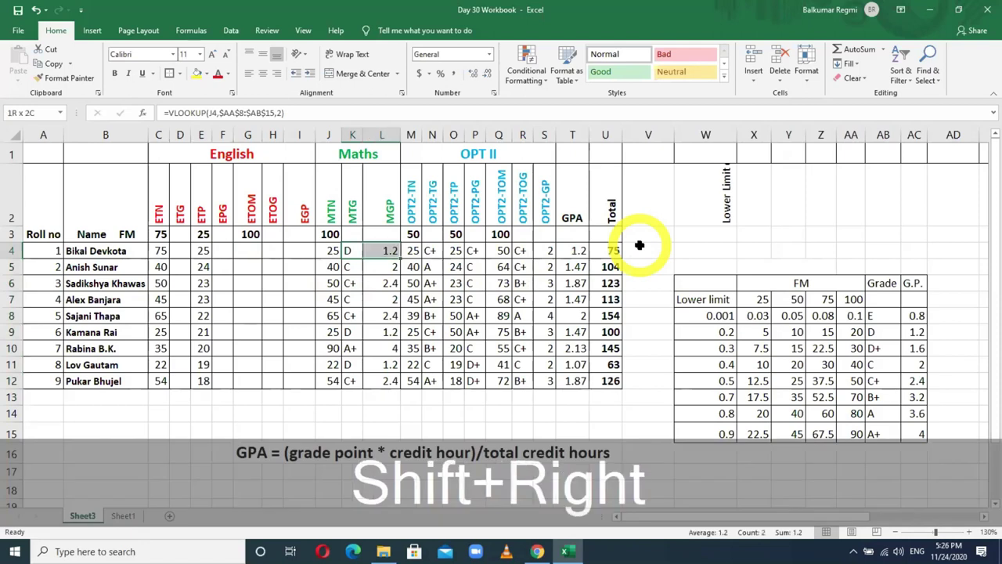
key("shift+Down")
key("shift+Down")
key("shift+Down")
key("shift+Down")
key("shift+Down")
key("shift+Down")
key("shift+Down")
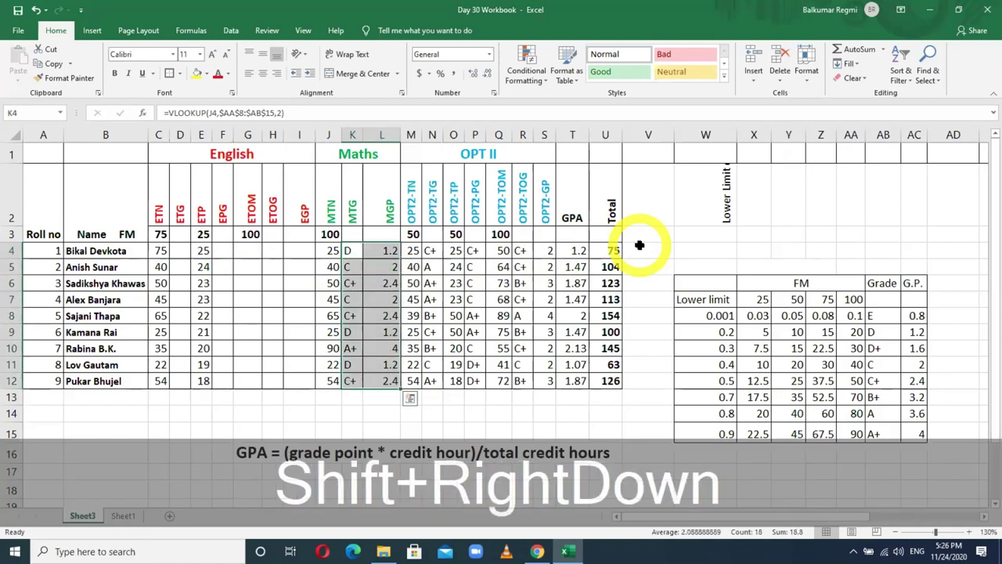
key("Delete")
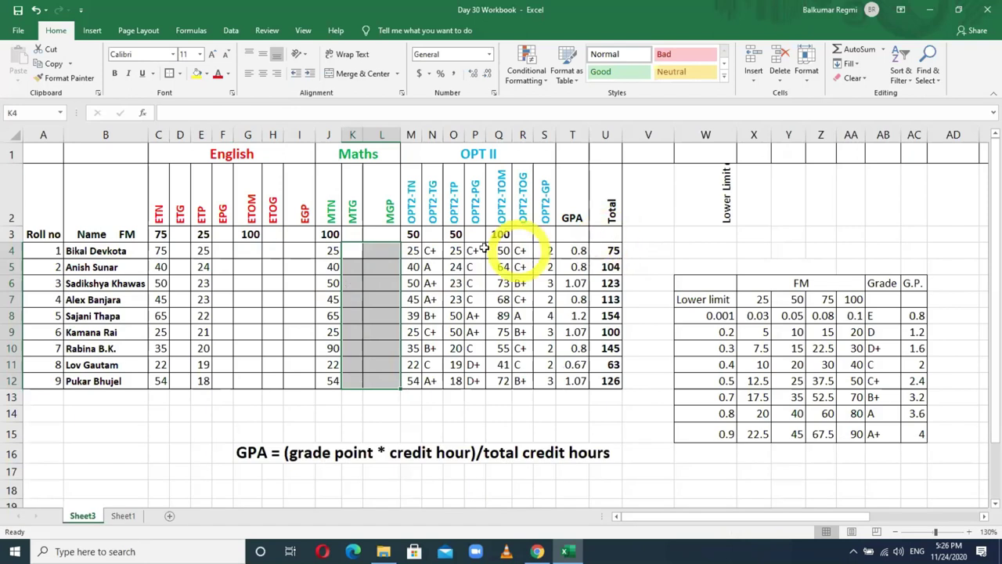
left_click(430, 251)
key("shift+Down")
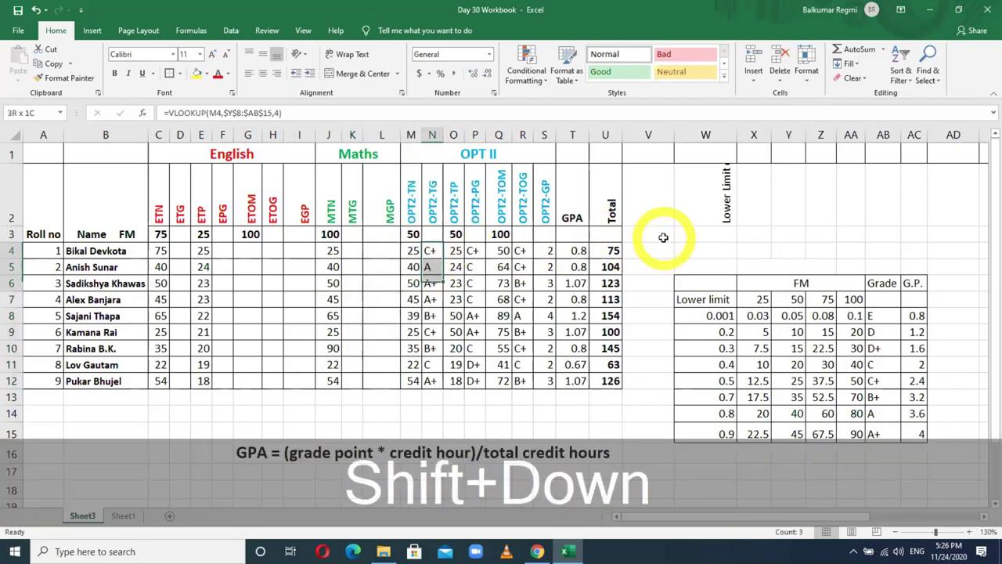
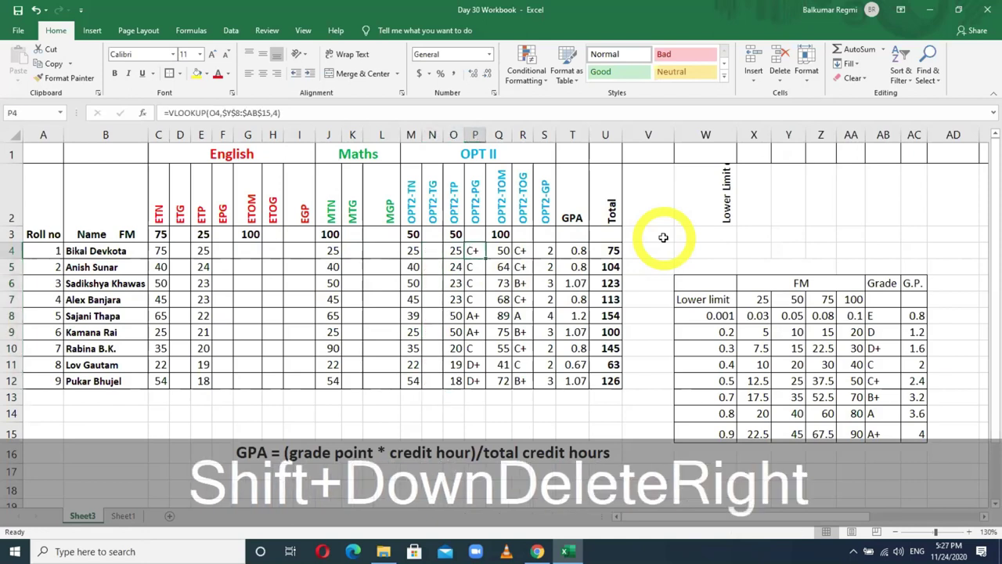
Clear the OPT2-PG, OPT2-TOM, OPT2-TOG and OPT2-GP entries for all nine students
key("shift+Down")
key("shift+Down")
key("shift+Down")
key("shift+Down")
key("shift+Down")
key("shift+Down")
key("shift+Down")
key("shift+Down")
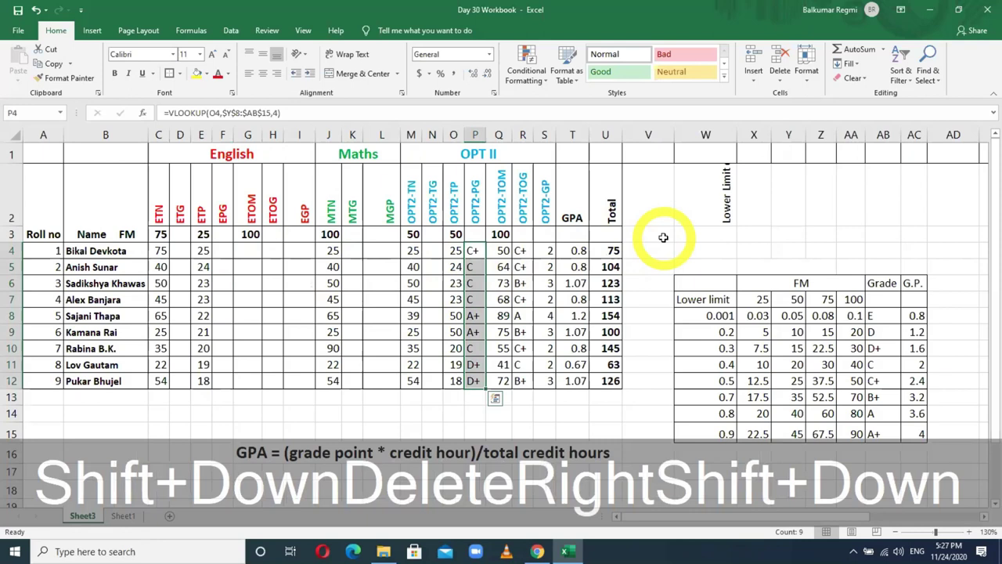
key("Delete")
key("Right")
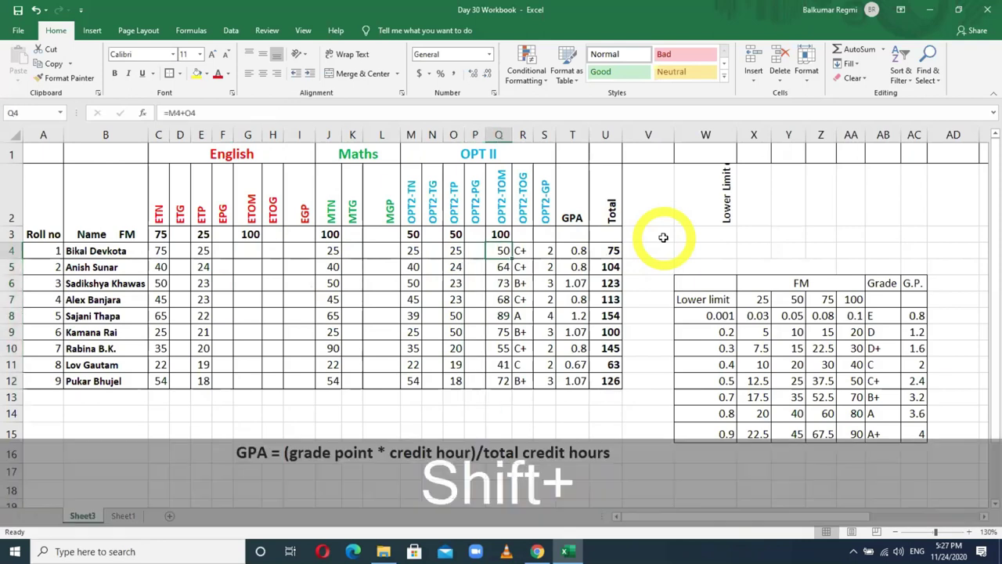
key("shift+Down")
key("shift+Down")
key("shift+Down")
key("shift+Down")
key("shift+Down")
key("shift+Down")
key("shift+Right")
key("shift+Right")
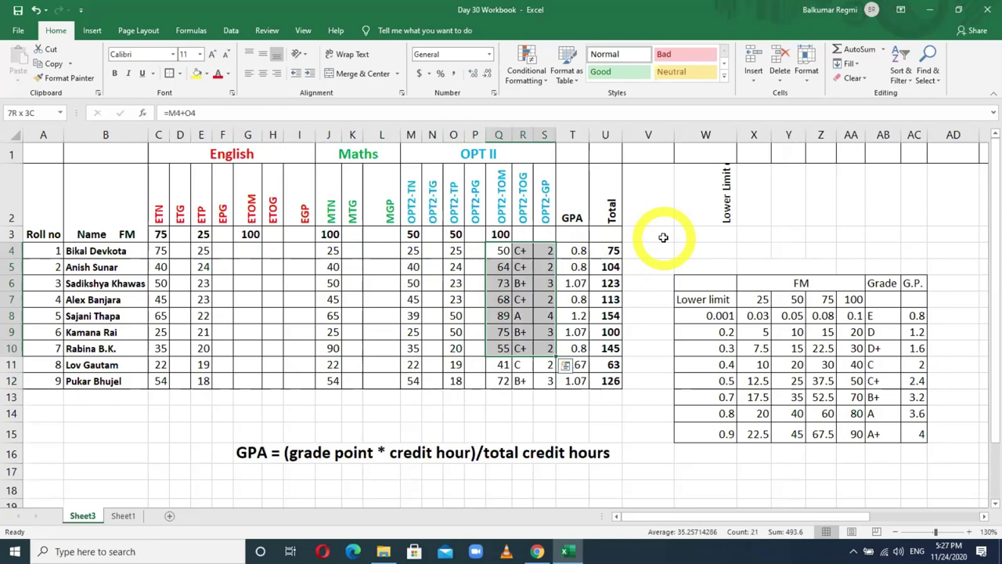
key("shift+Down")
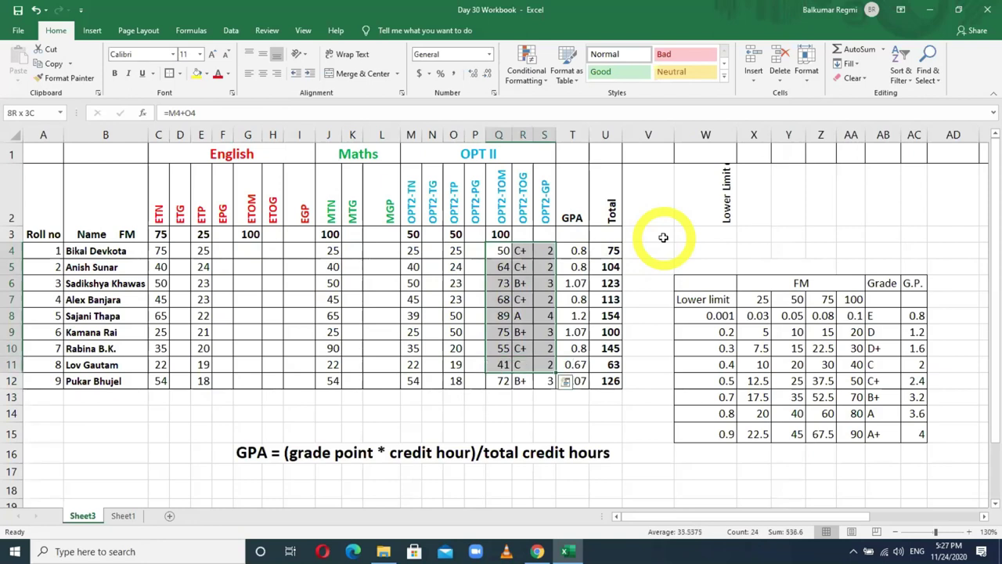
key("shift+Down")
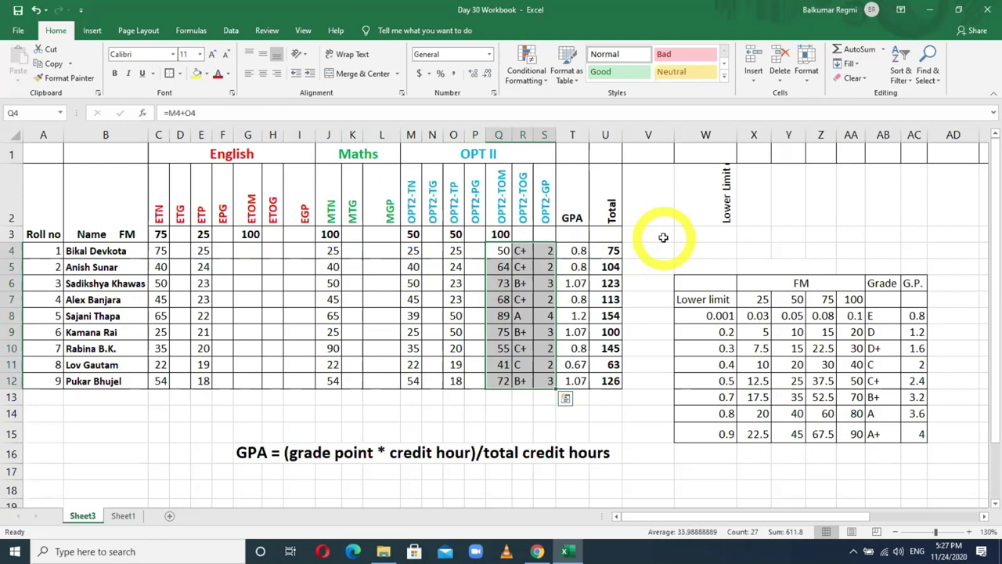
key("Delete")
Clear the GPA and Total values for every student
key("Right")
key("Right")
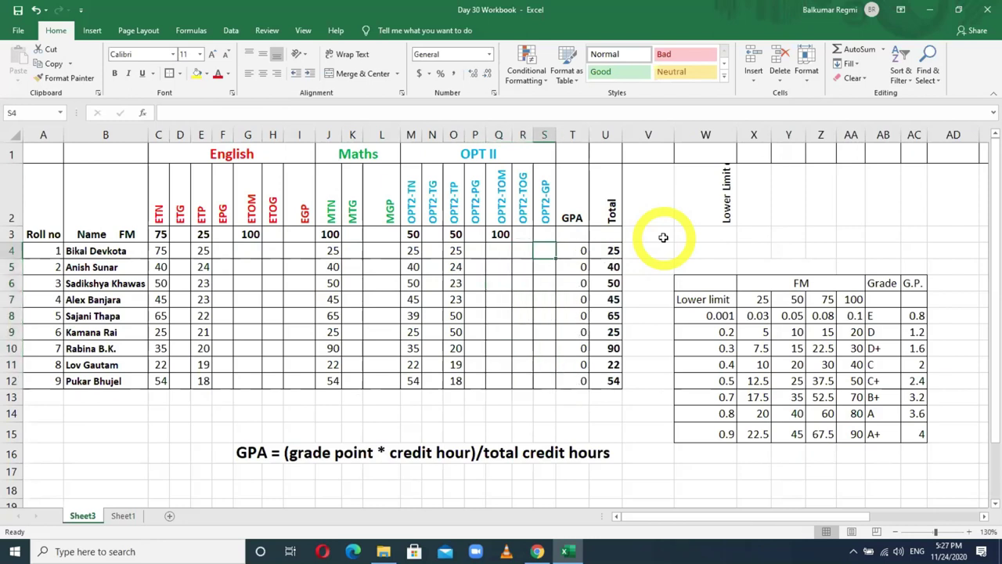
key("Right")
key("shift+Right")
key("shift+Right")
key("shift+Down")
key("shift+Down")
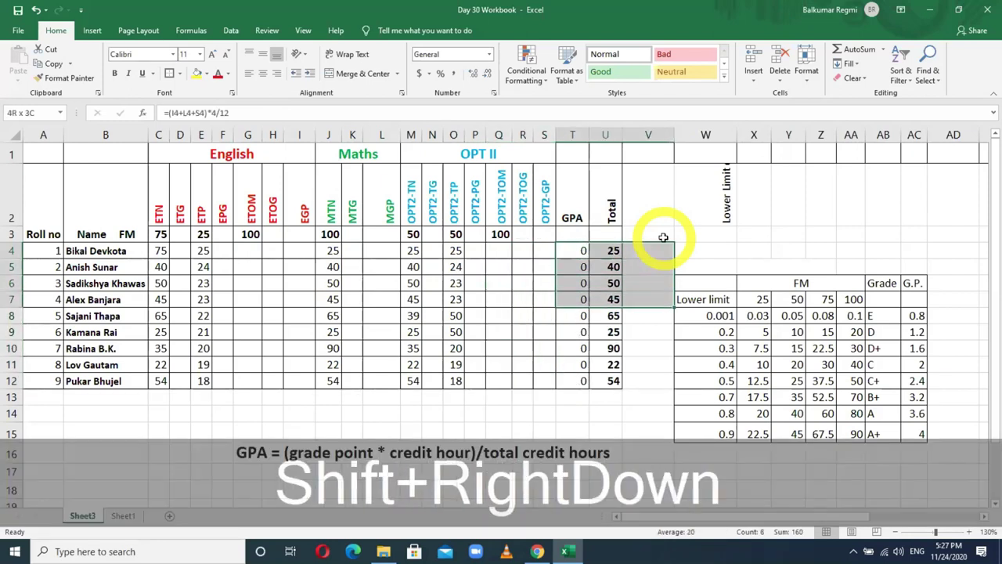
key("shift+Down")
key("shift+Down")
key("shift+Down")
key("shift+Down")
key("shift+Down")
key("shift+Down")
key("Delete")
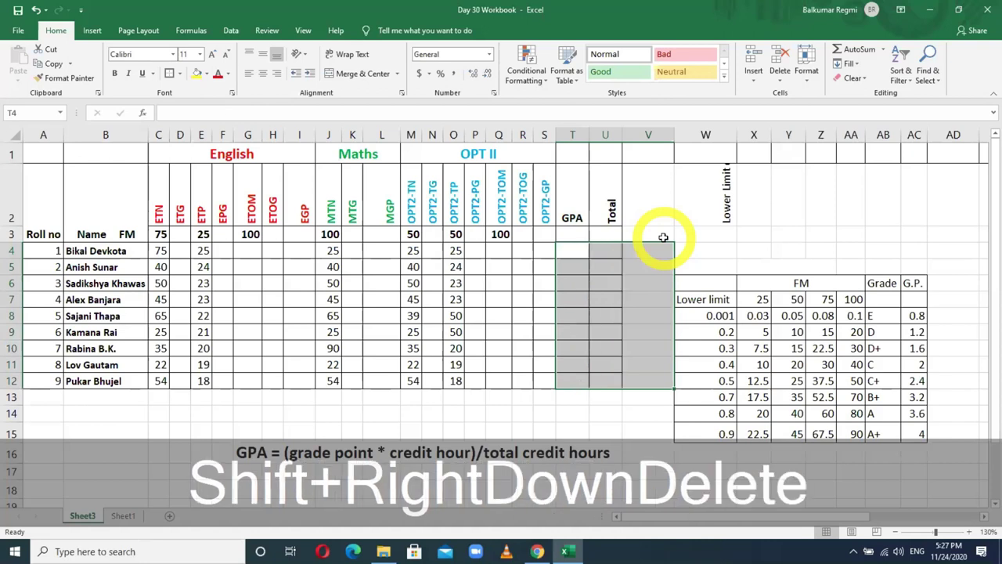
left_click(300, 365)
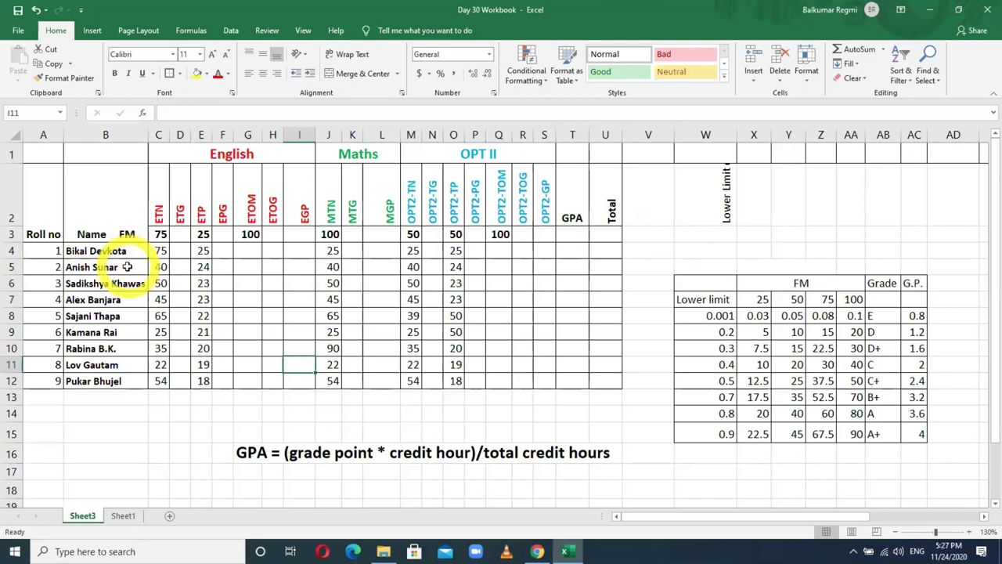
scroll(115, 279, "up", 5)
scroll(123, 286, "down", 2)
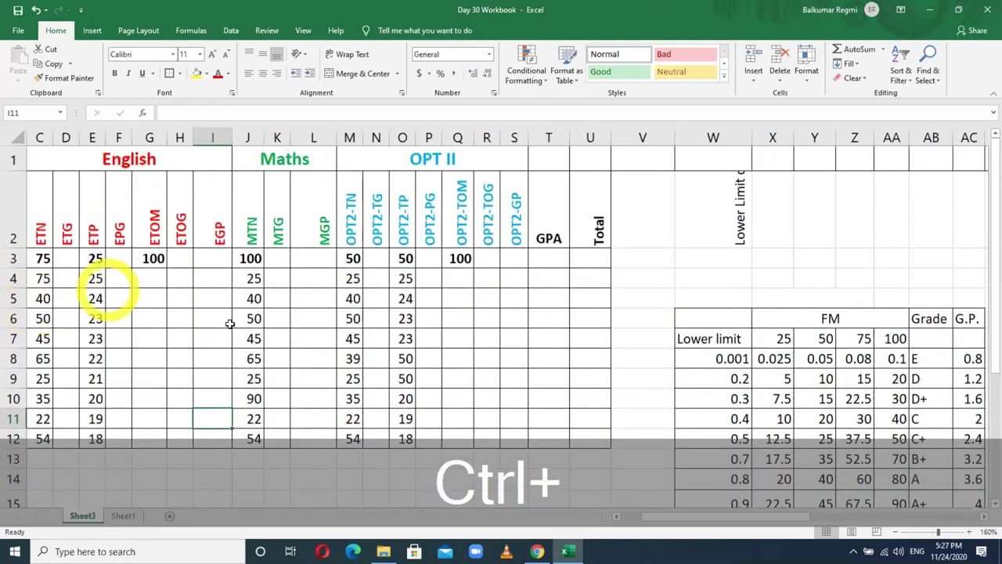
left_click_drag(665, 516, 644, 515)
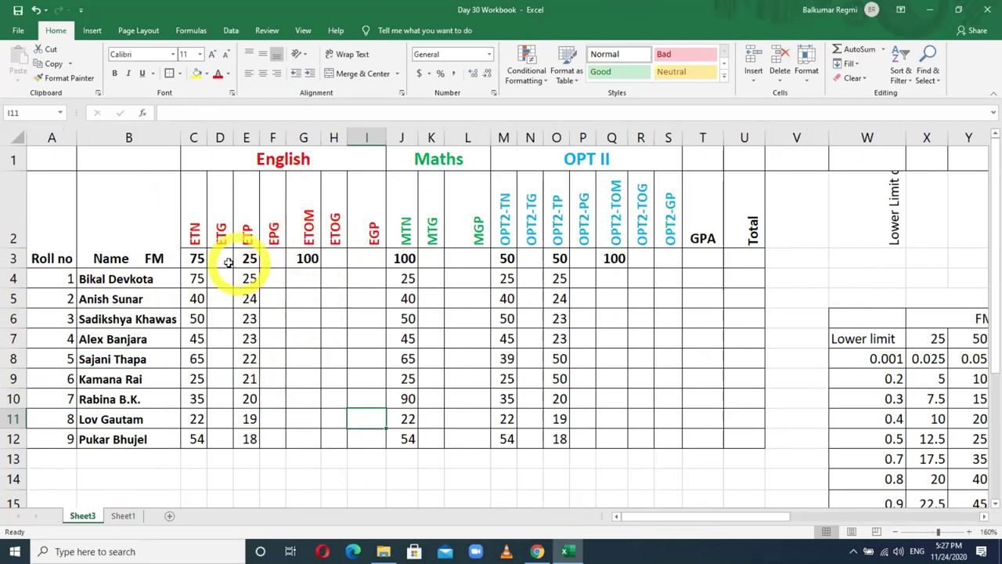
left_click(295, 285)
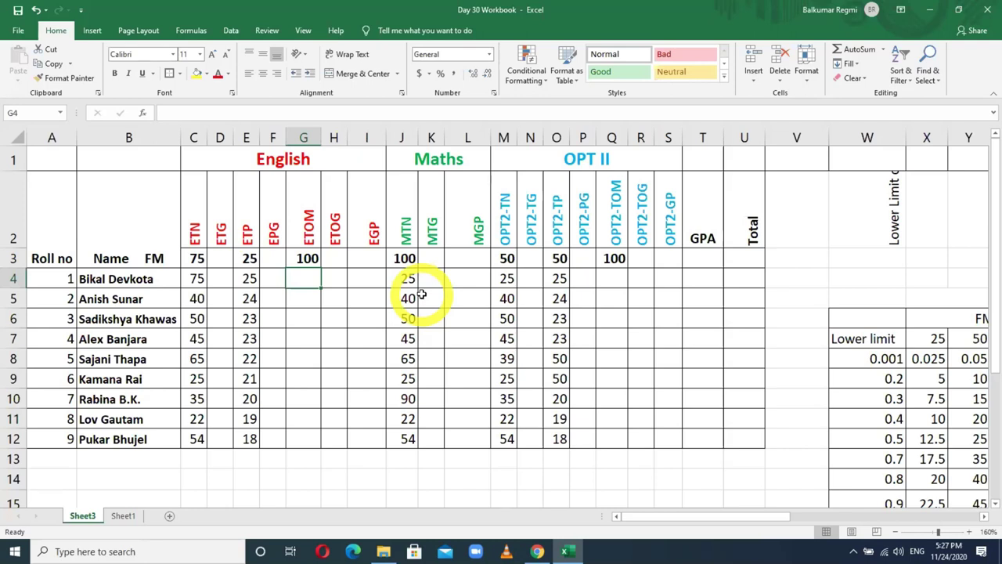
left_click(308, 317)
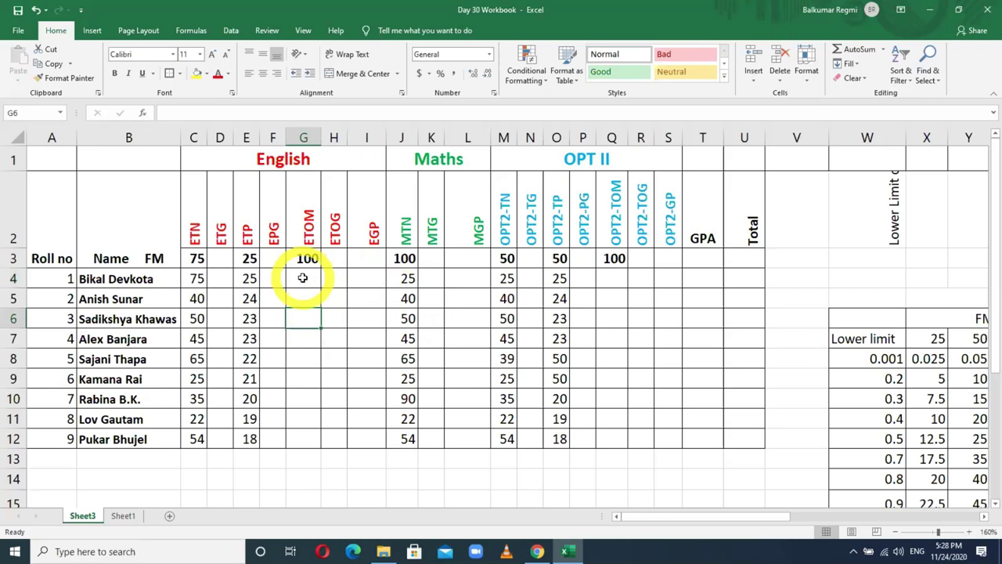
left_click_drag(302, 278, 304, 423)
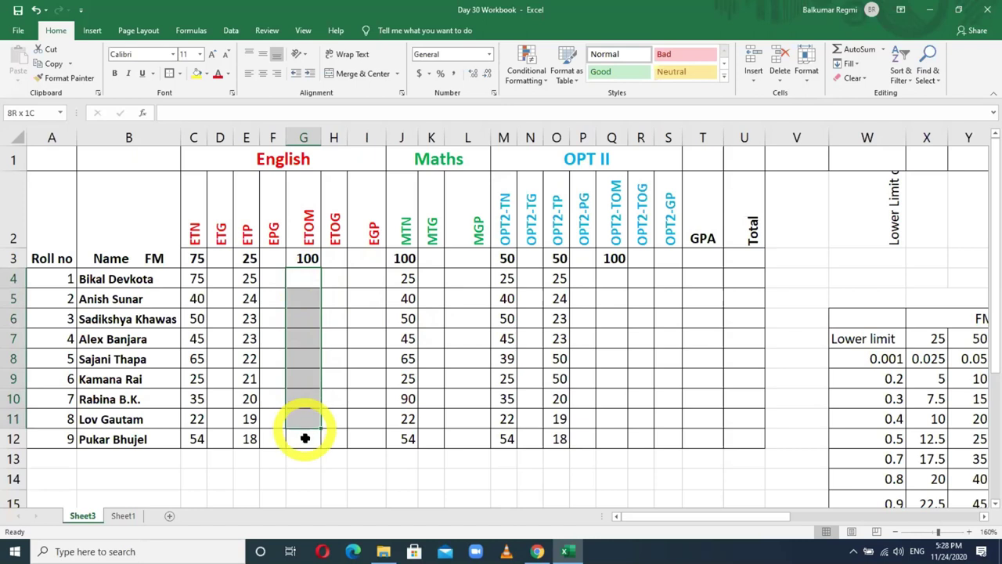
left_click_drag(303, 425, 304, 439)
type("=")
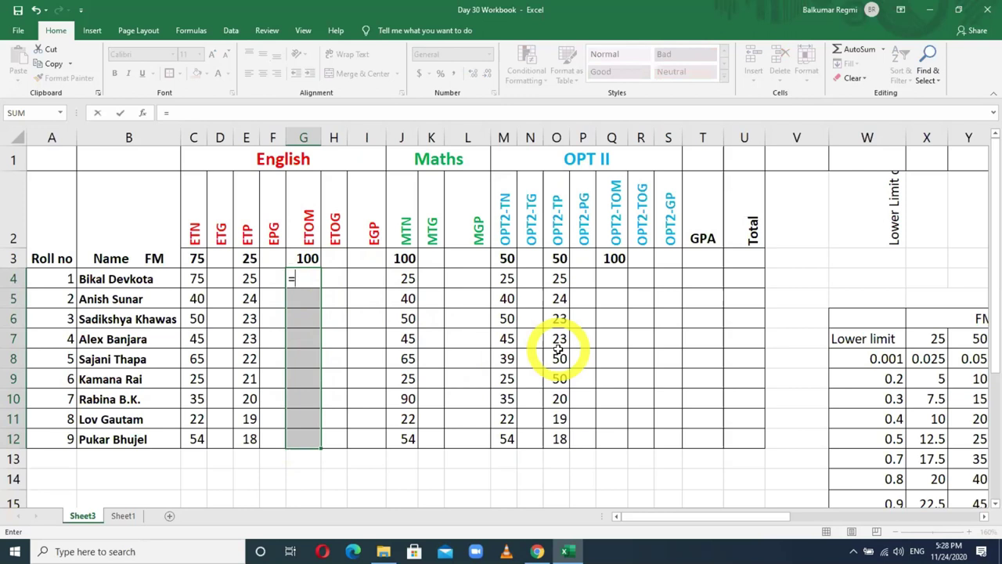
left_click(196, 278)
type("+")
left_click(246, 278)
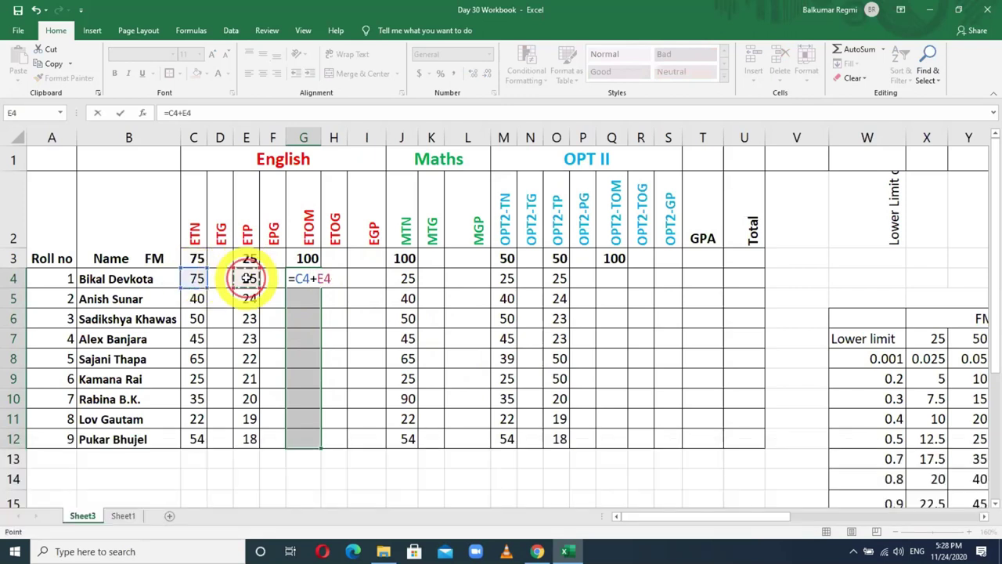
key("ctrl")
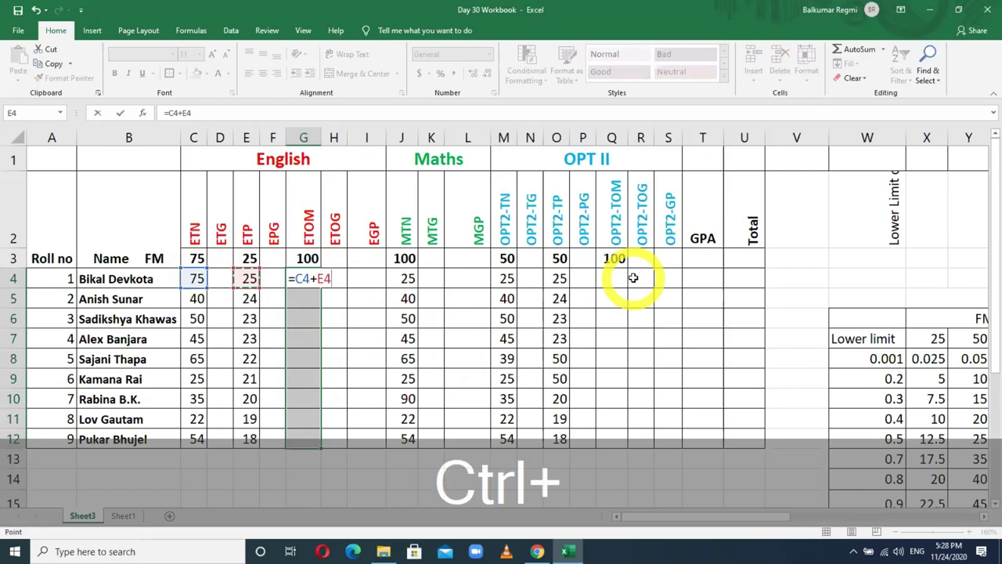
key("ctrl+Return")
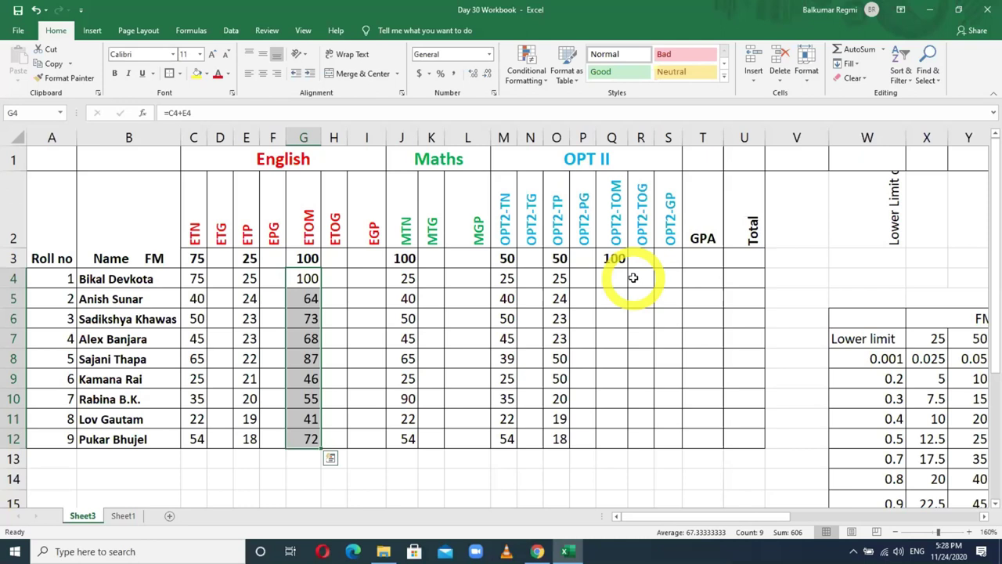
key("Delete")
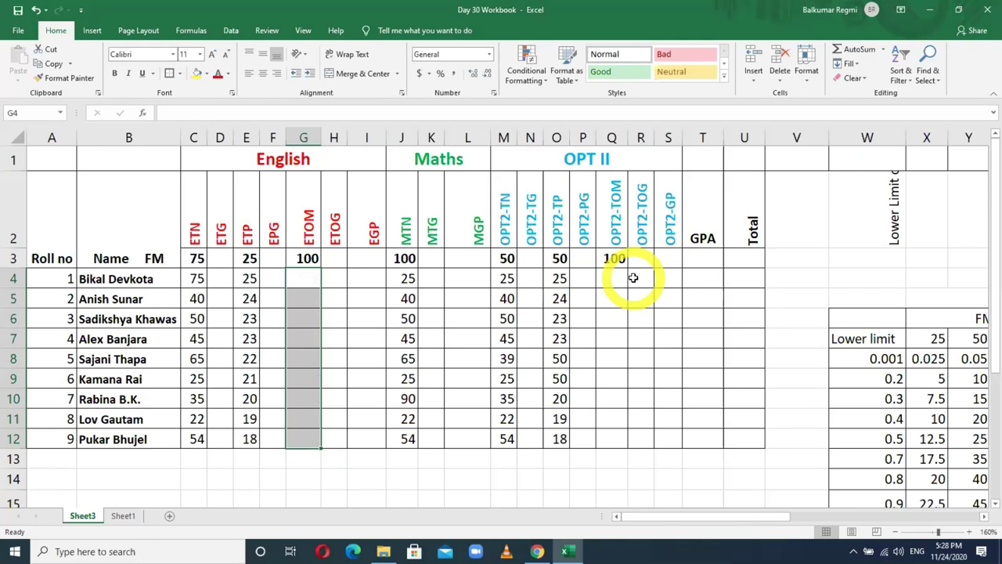
Fill the full-marks row C3:Q3 with yellow
mouse_move(193, 260)
left_mouse_down()
mouse_move(433, 273)
mouse_move(611, 260)
left_mouse_up()
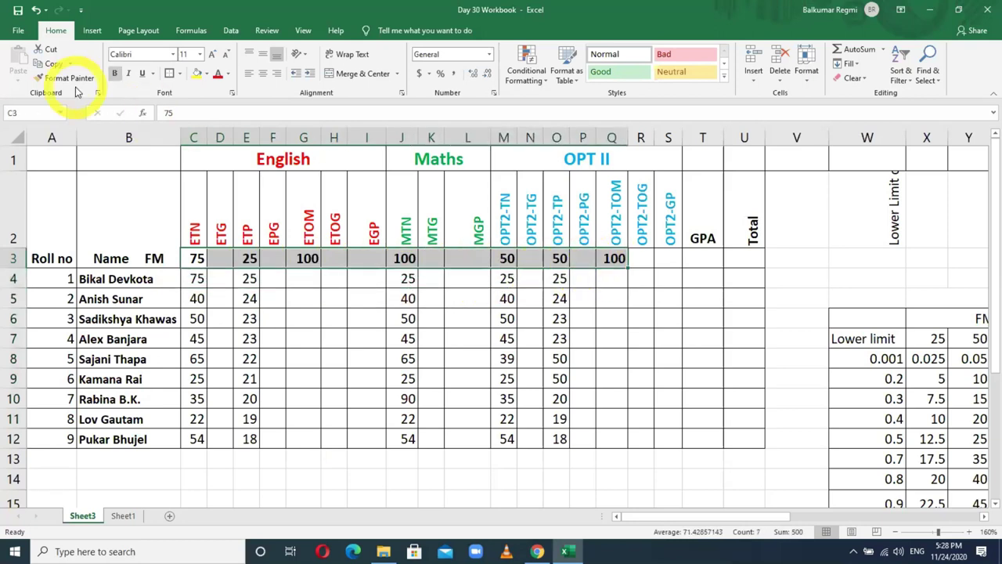
left_click(198, 74)
left_click(301, 317)
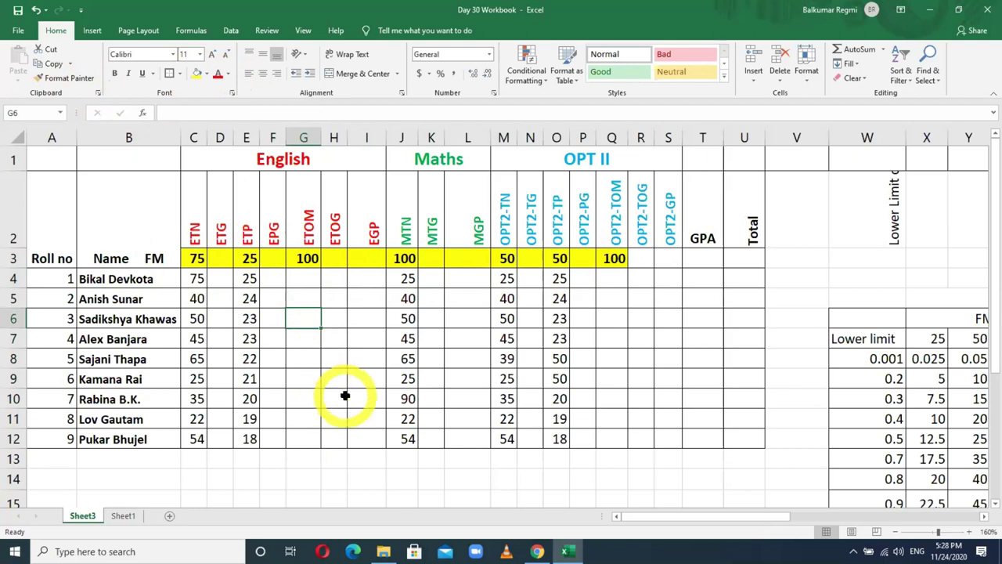
Rename the ETN header in C2 to ETM
left_click(196, 229)
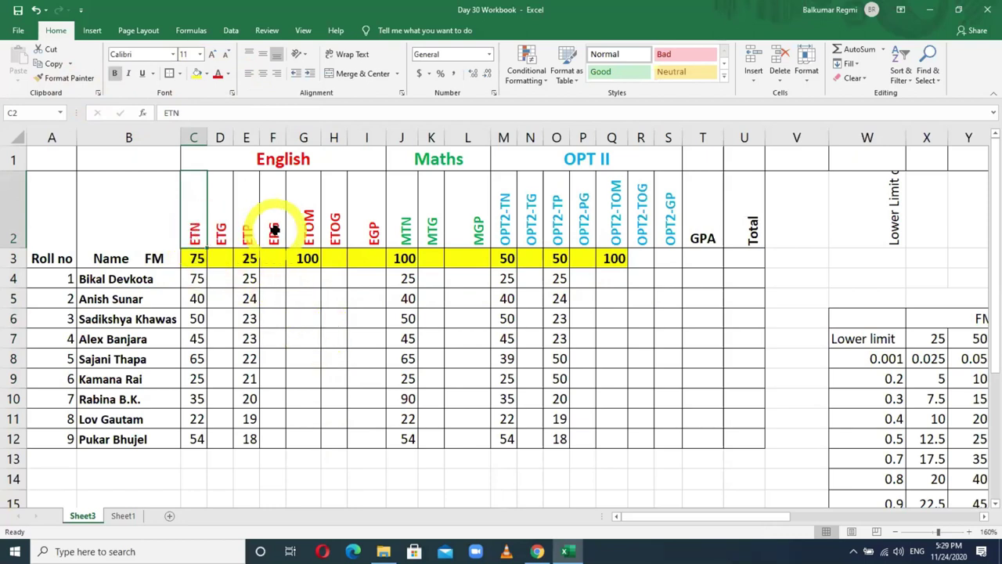
left_click(223, 231)
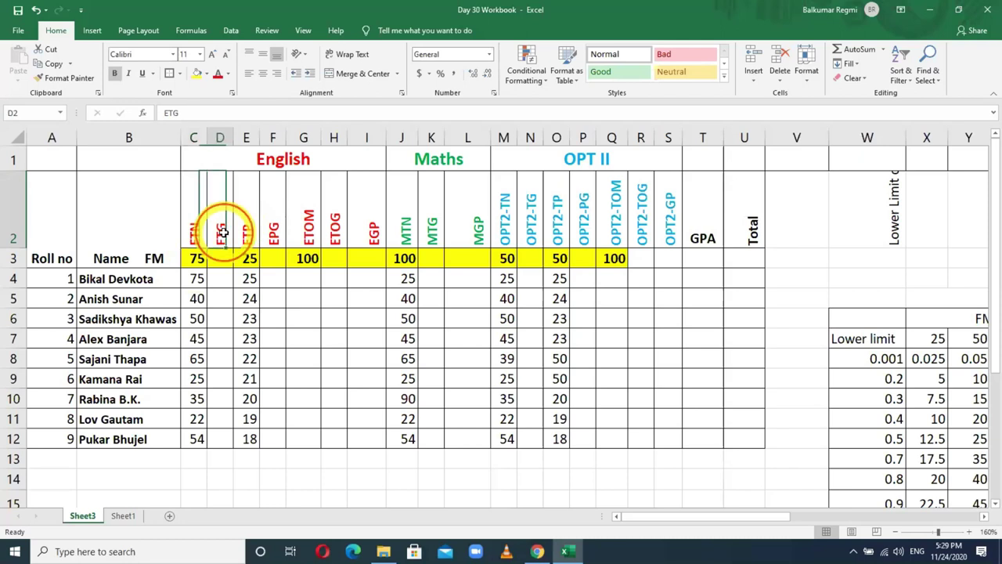
left_click(197, 227)
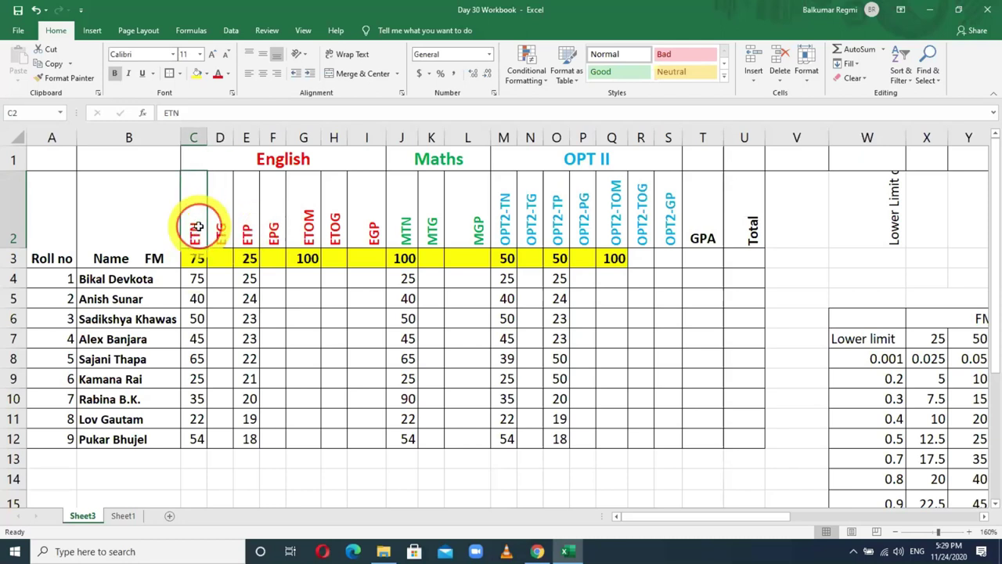
left_click(181, 113)
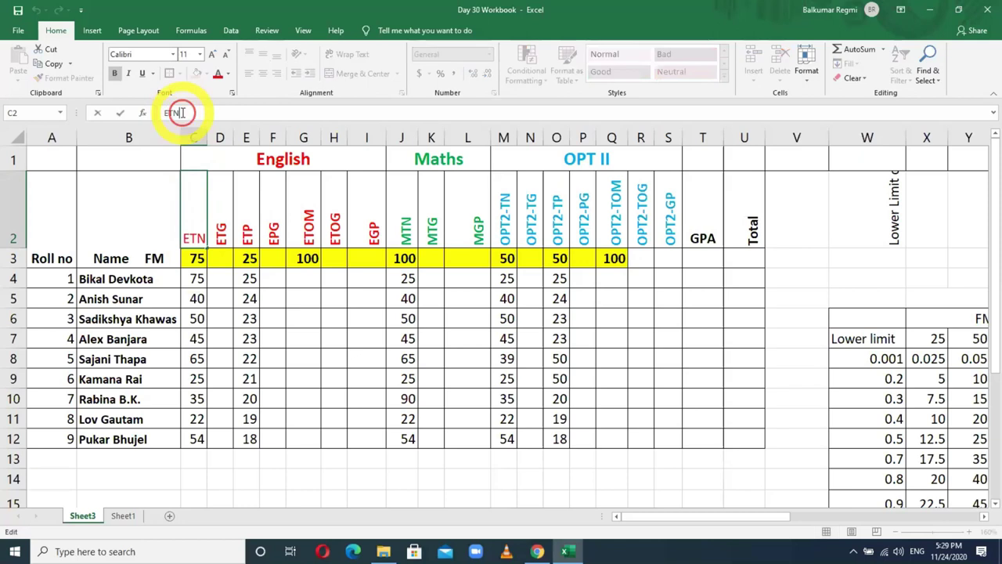
type("M")
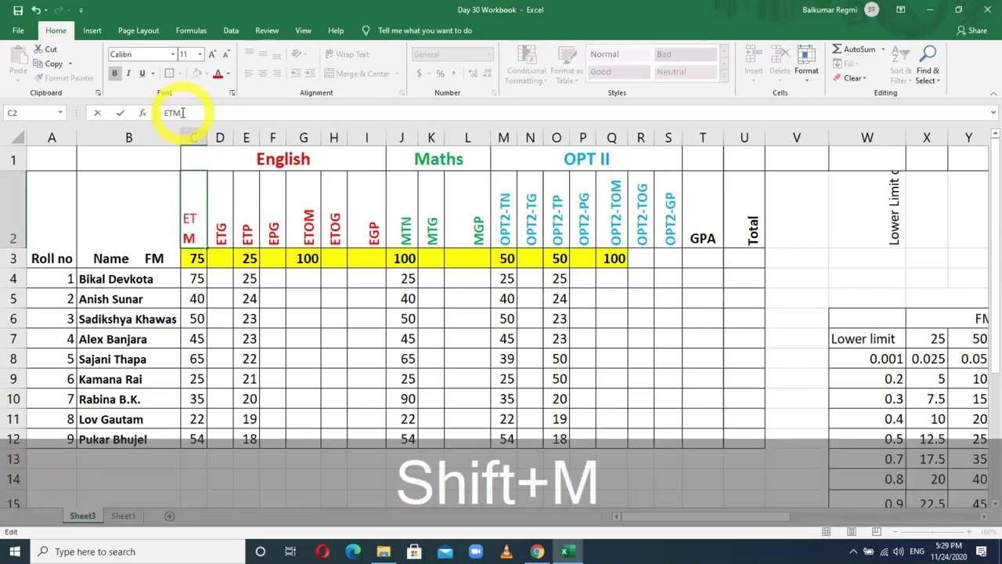
key("Return")
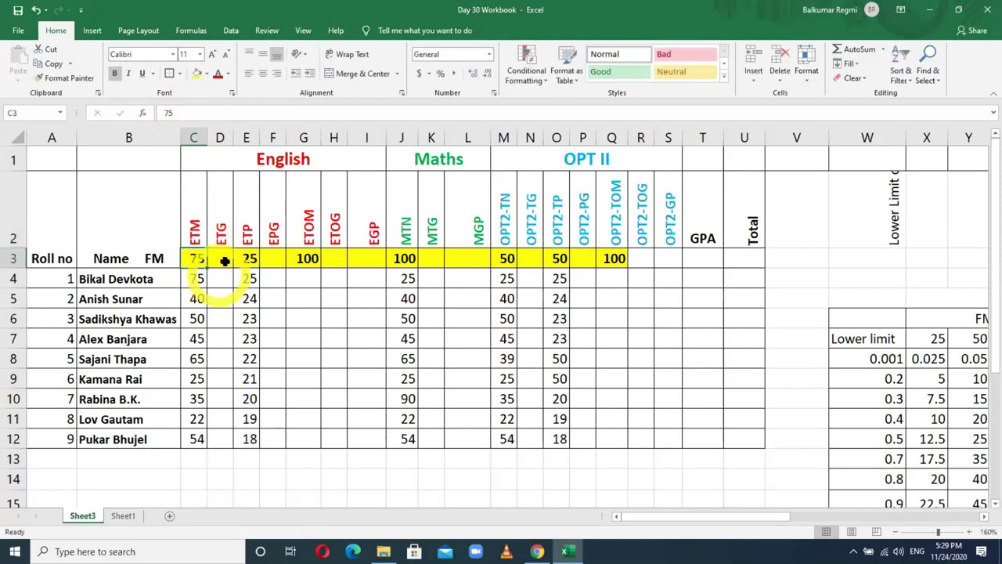
Rename the ETP header in E2 to EPM
left_click(223, 234)
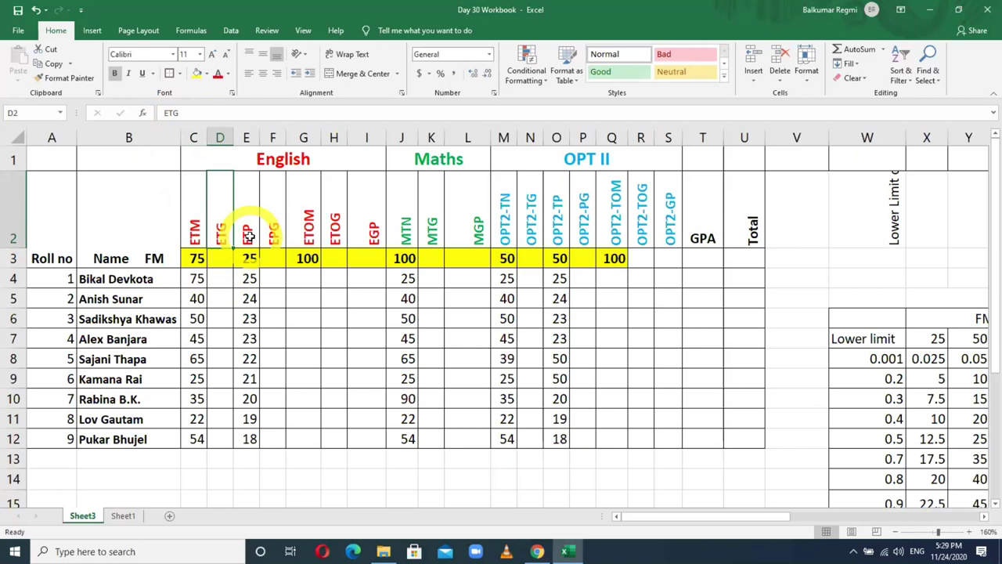
left_click(249, 236)
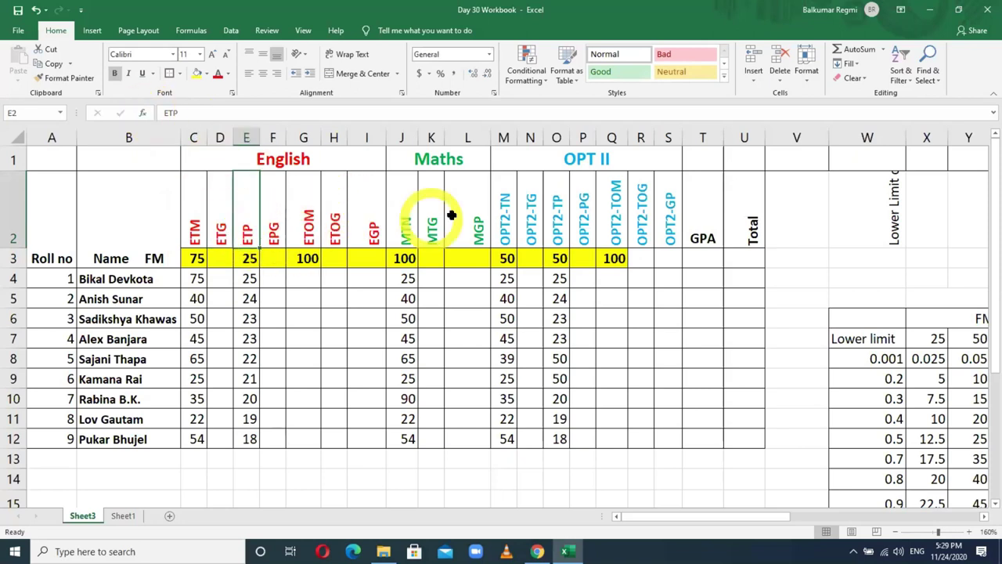
type("EP")
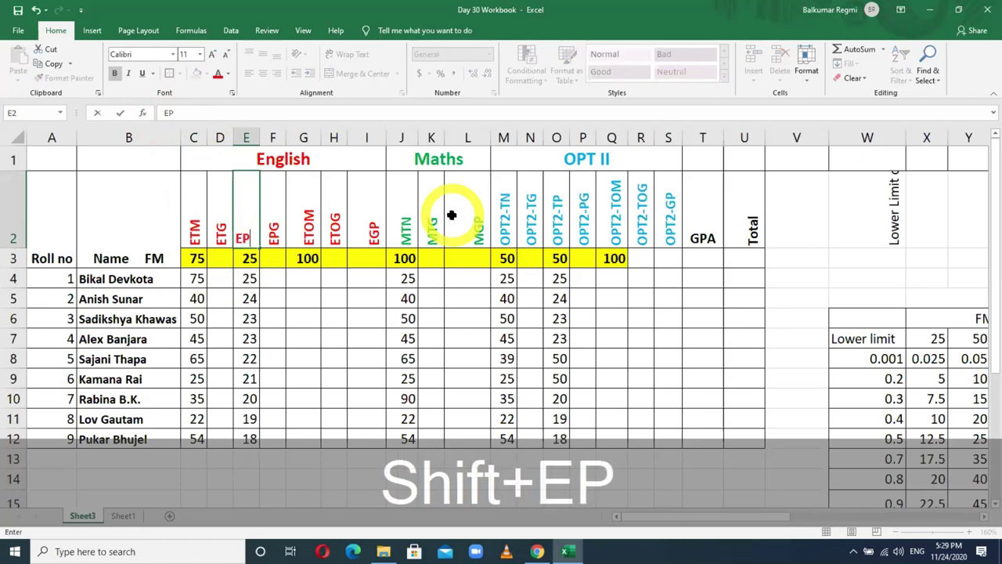
type("M")
key("Return")
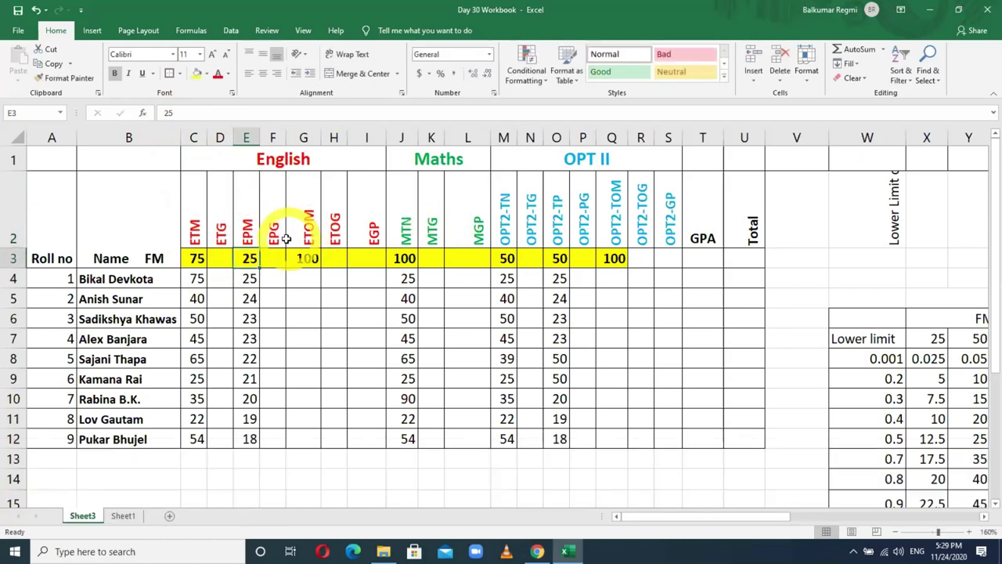
left_click(271, 235)
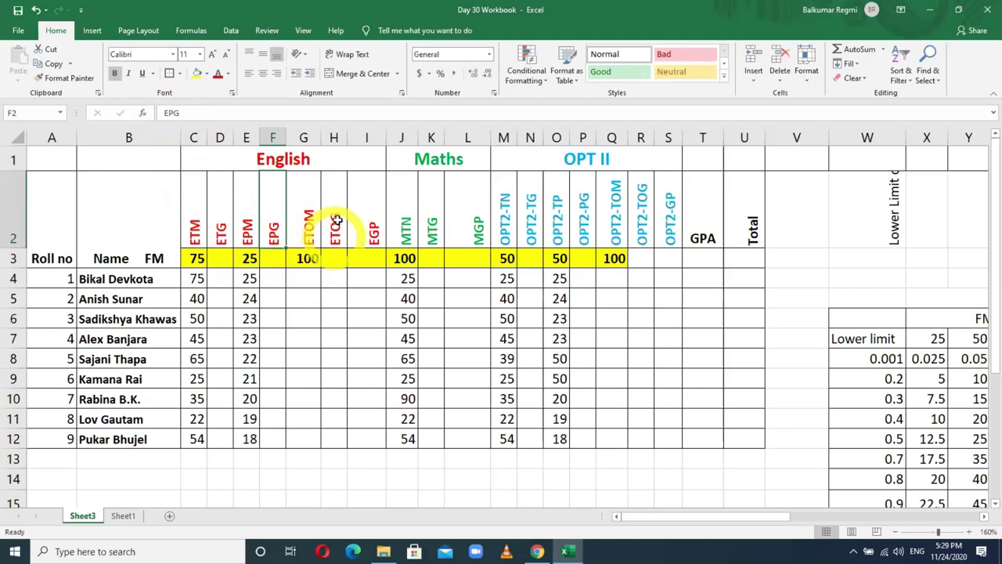
left_click(333, 235)
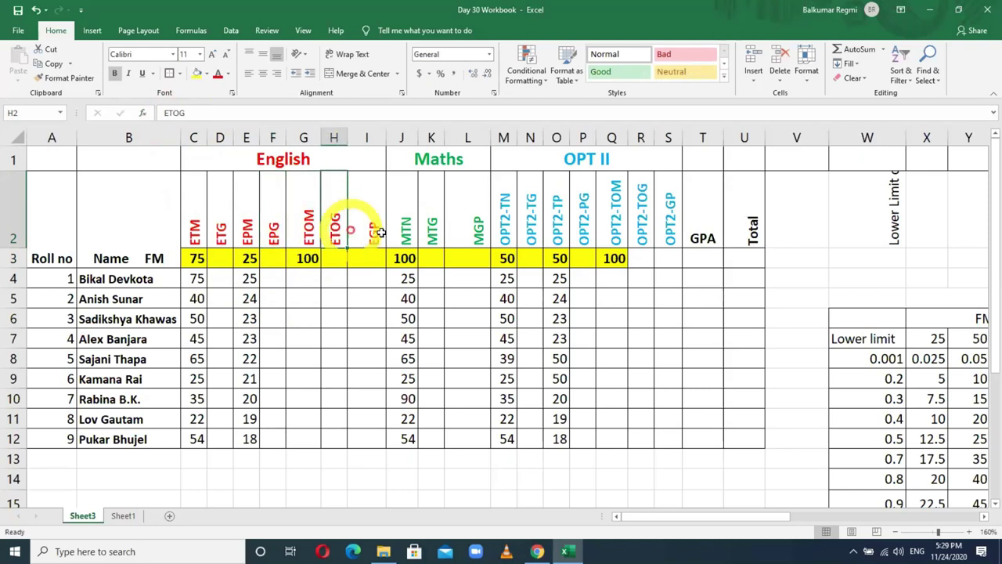
left_click(373, 234)
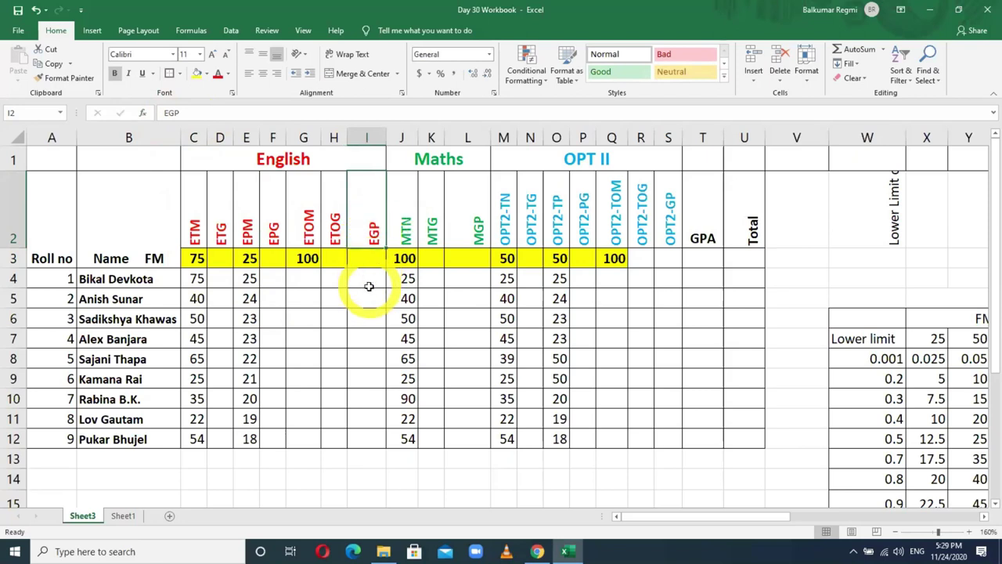
Give the English block C1:I12 a light gold fill and a border
mouse_move(246, 157)
left_mouse_down()
mouse_move(292, 266)
mouse_move(291, 419)
left_mouse_up()
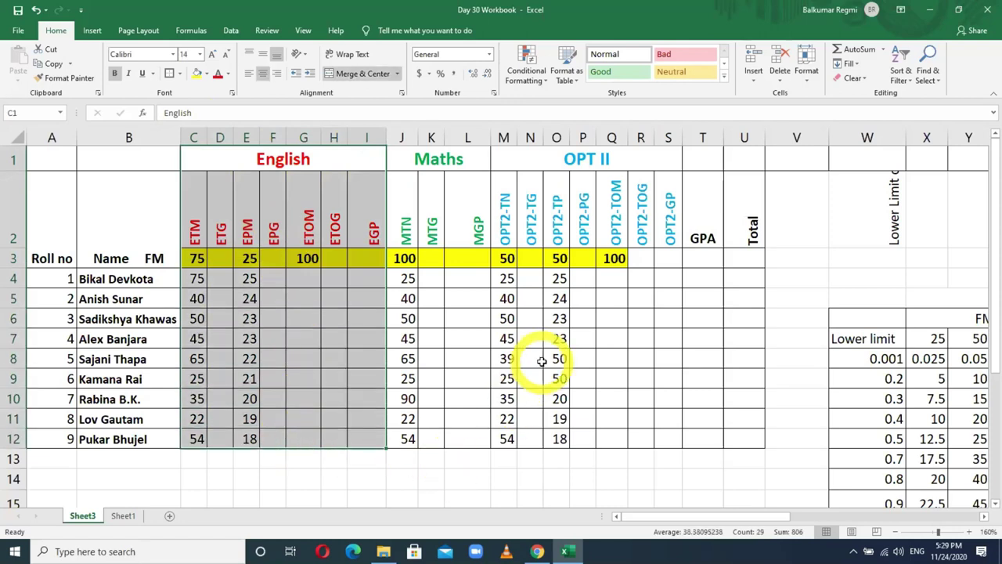
left_click(207, 74)
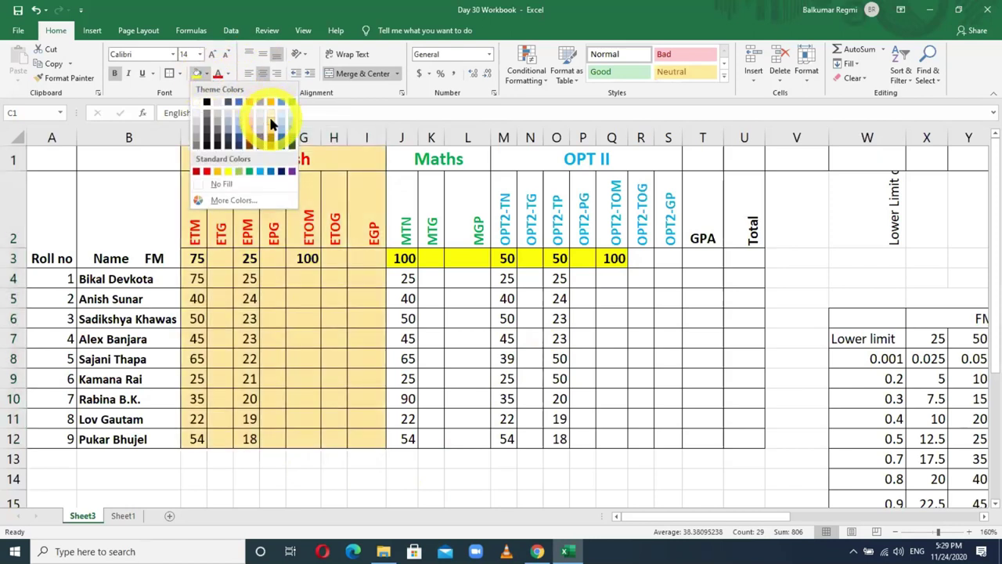
left_click(270, 124)
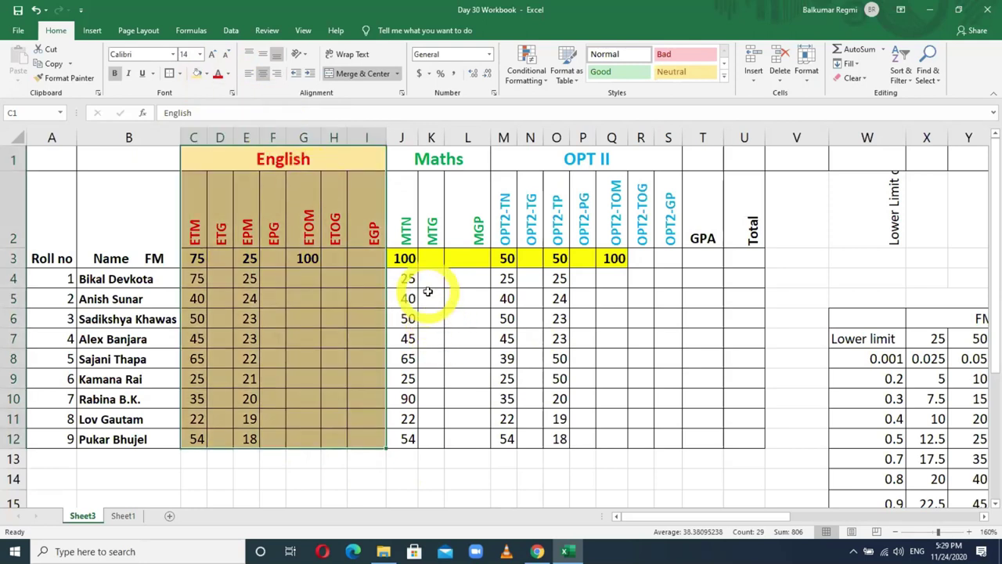
left_click(169, 72)
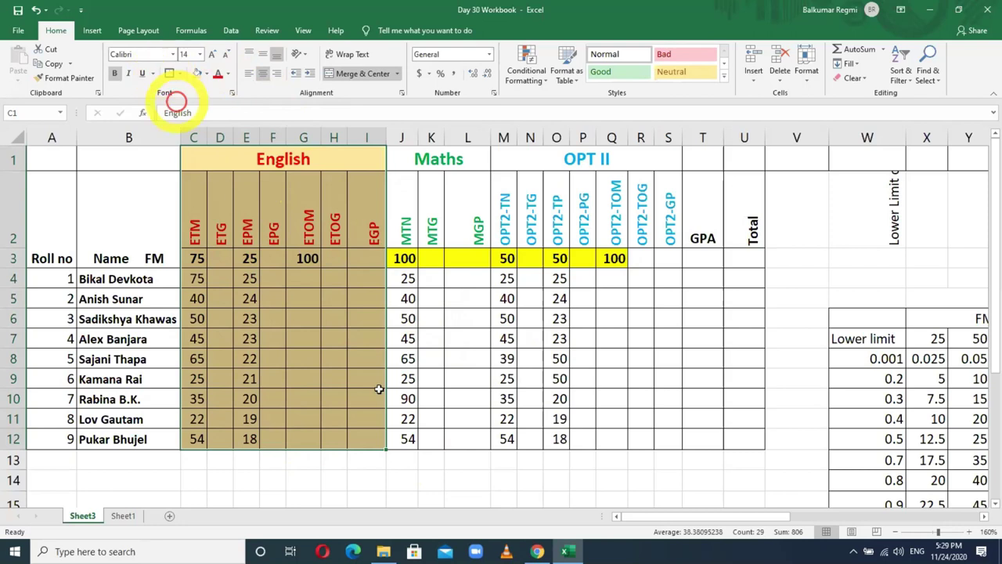
left_click(341, 384)
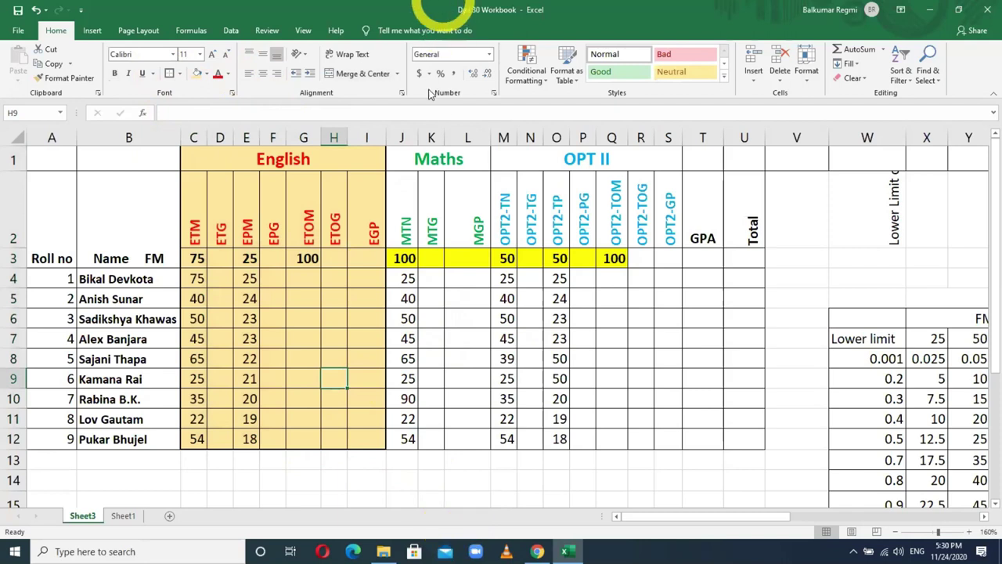
Hide columns J through U, holding Maths, OPT II, GPA and Total
left_click_drag(401, 138, 544, 138)
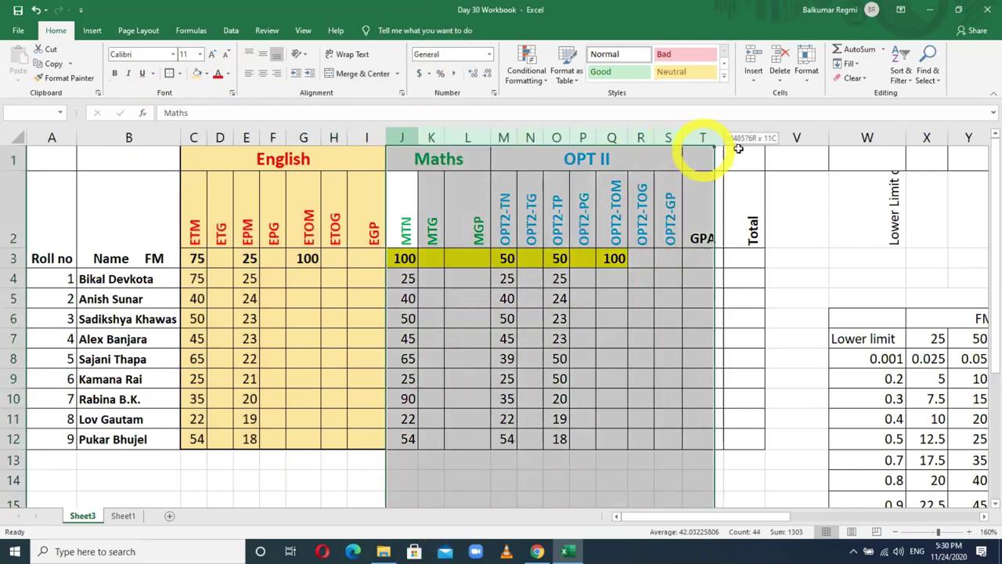
left_click_drag(657, 147, 744, 138)
right_click(640, 138)
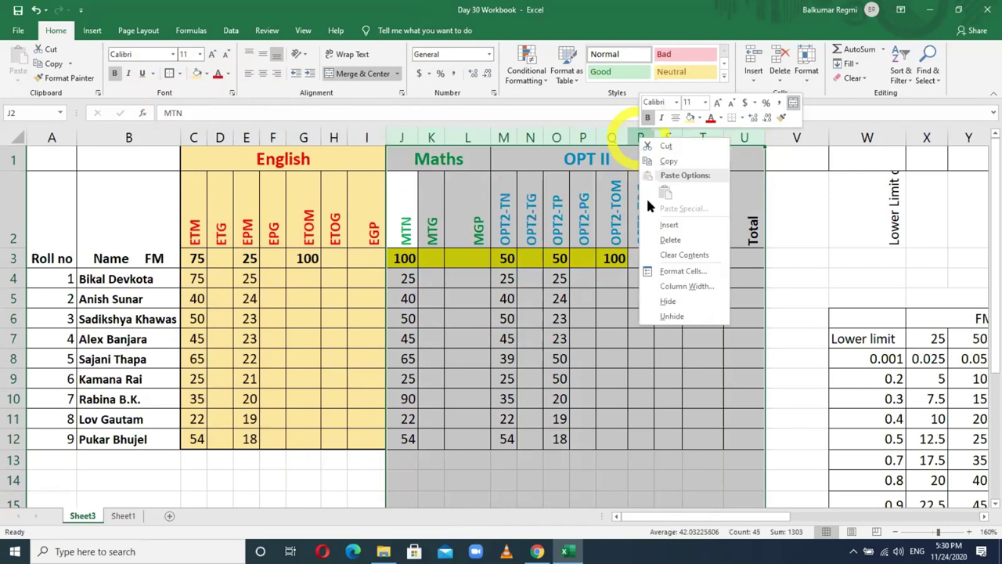
left_click(682, 301)
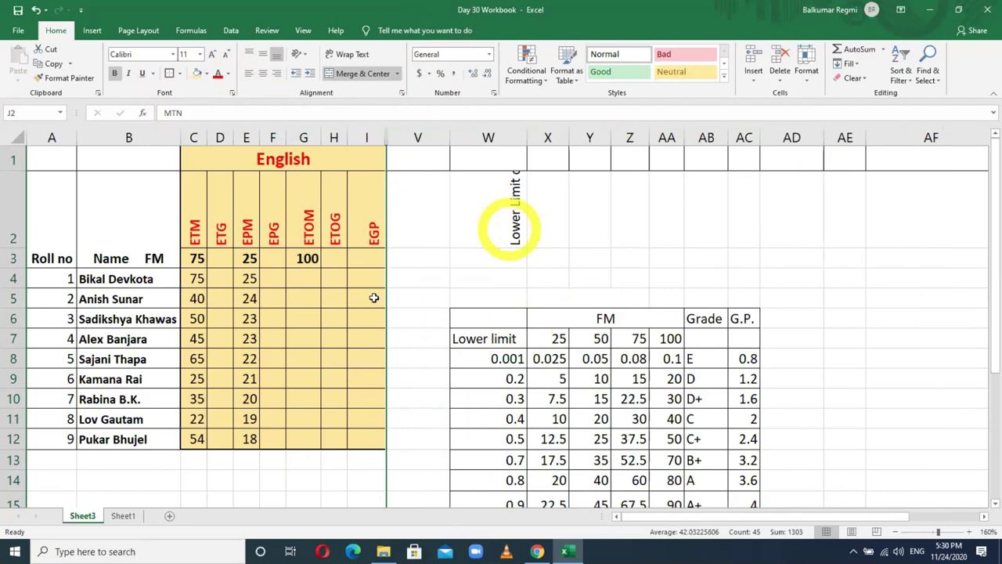
left_click(194, 257)
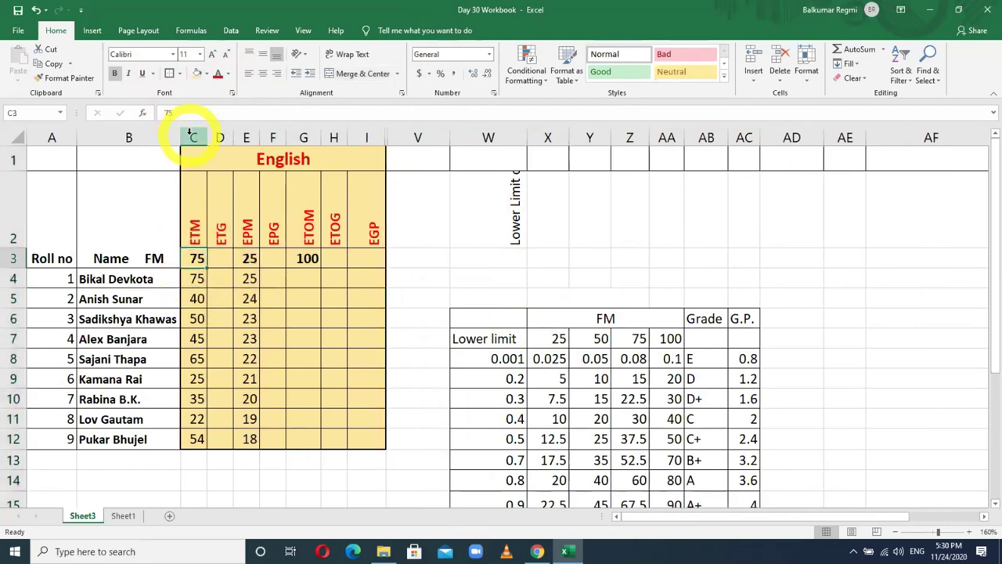
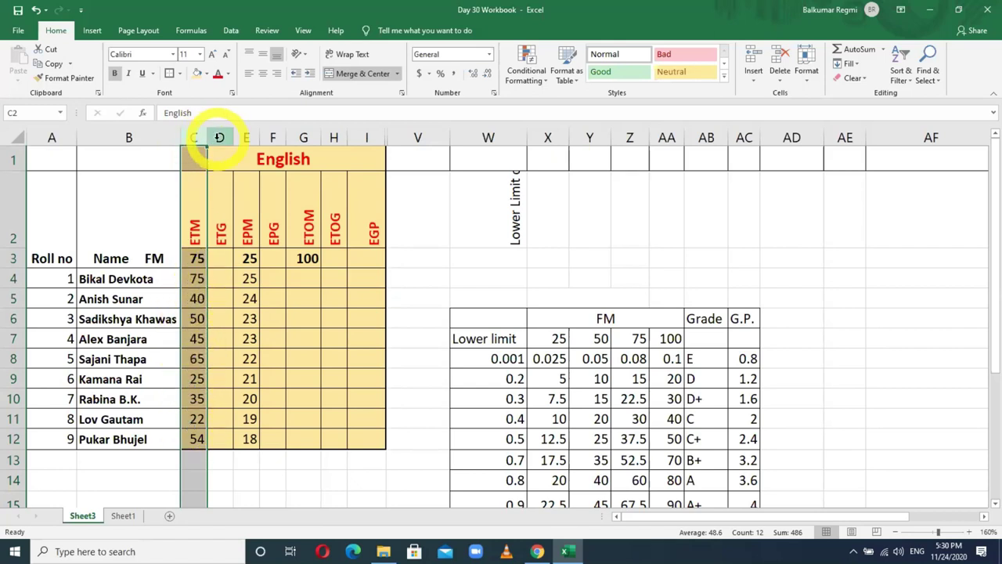
Review the English mark columns C through I: ETG, EPM, EPG, ETOM, ETOG and EGP
left_click(218, 137)
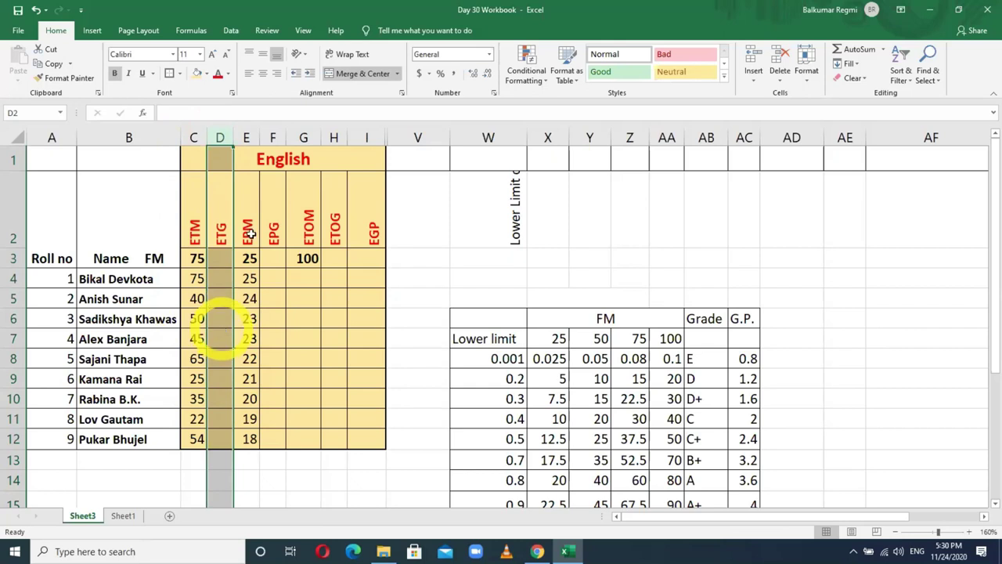
left_click(247, 137)
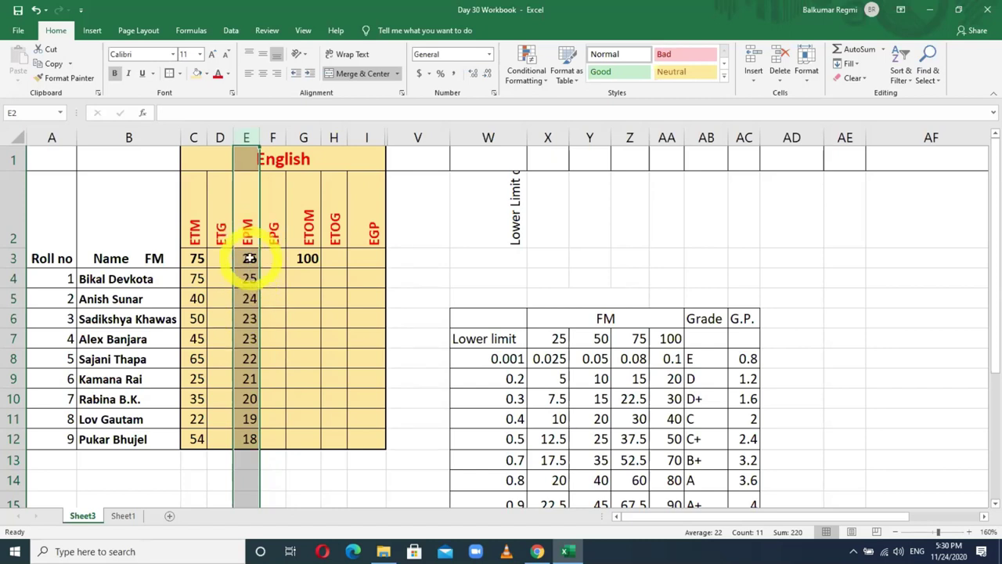
left_click(276, 138)
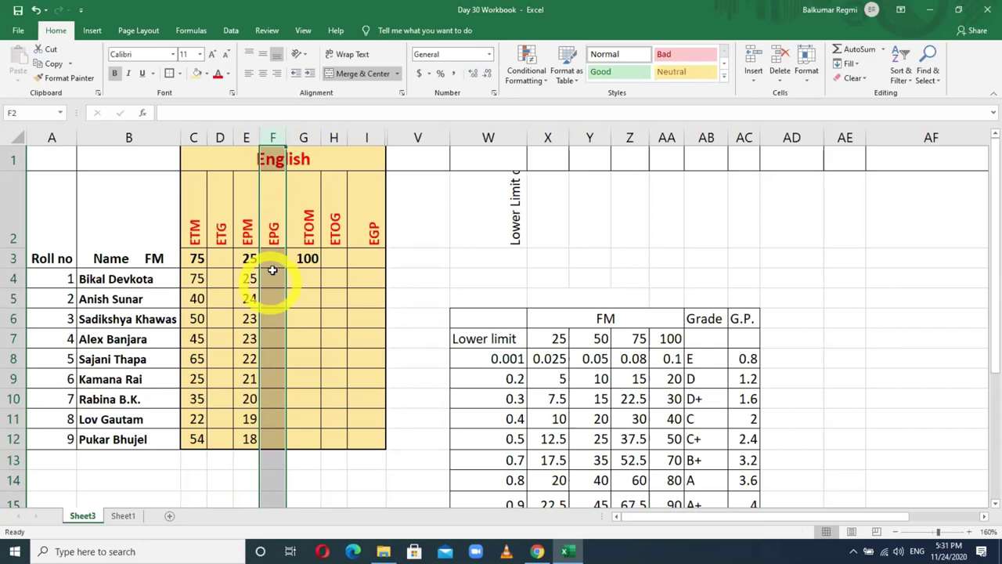
left_click(304, 137)
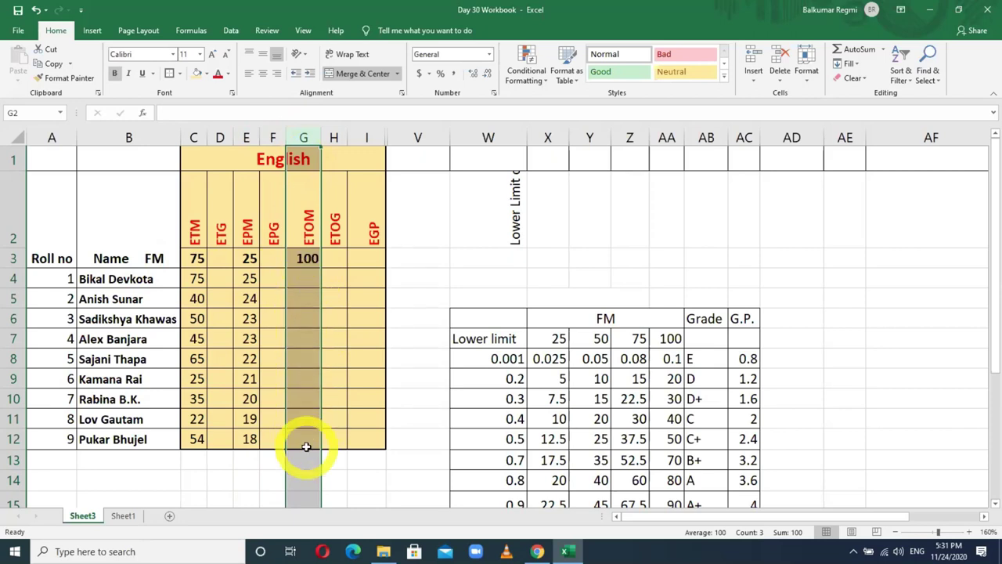
left_click(330, 137)
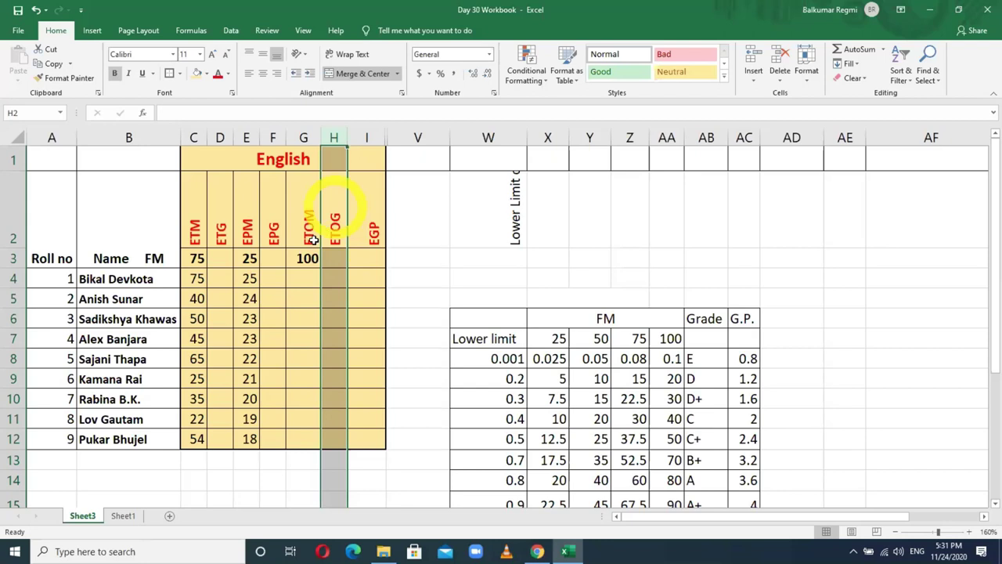
left_click(298, 136)
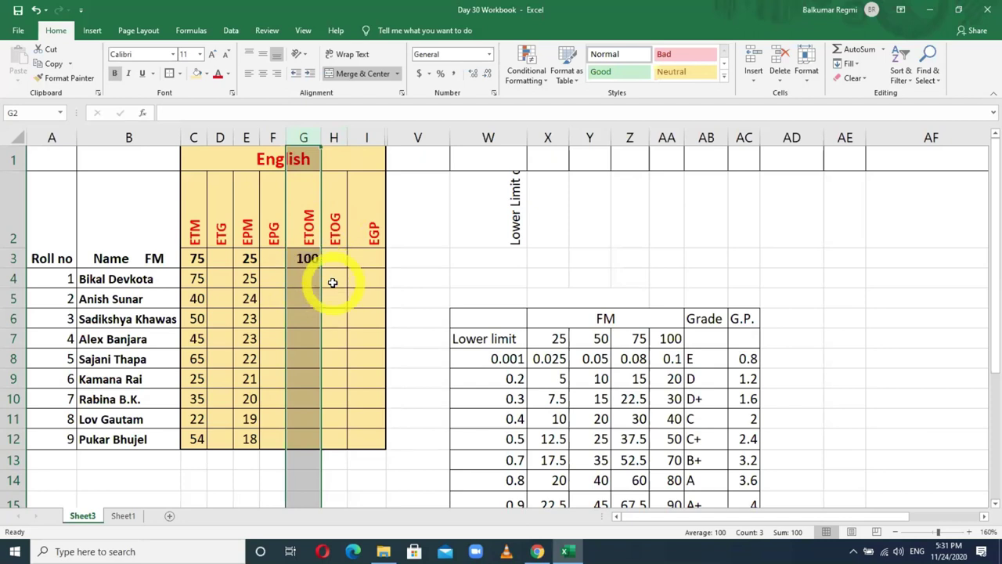
left_click(334, 138)
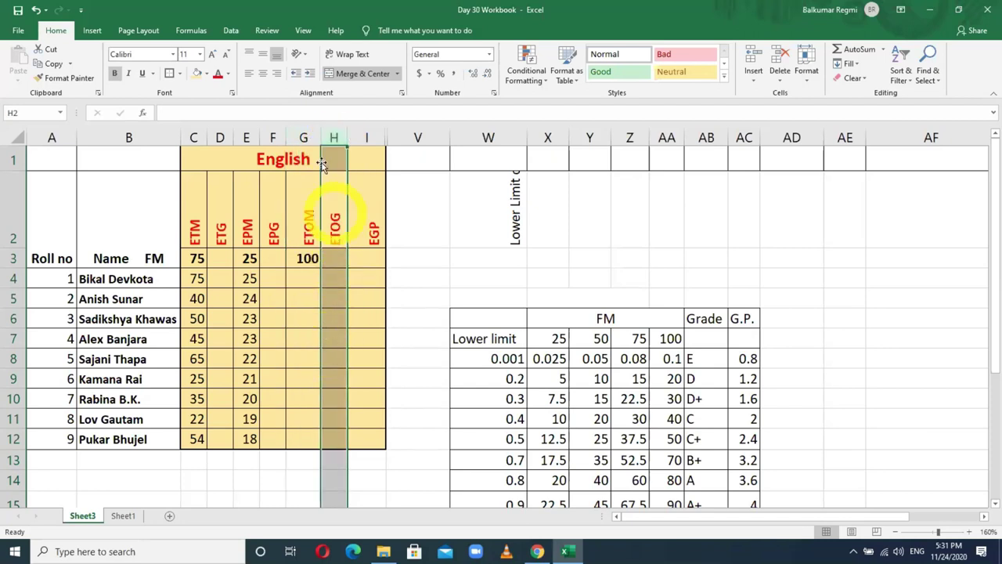
left_click(363, 138)
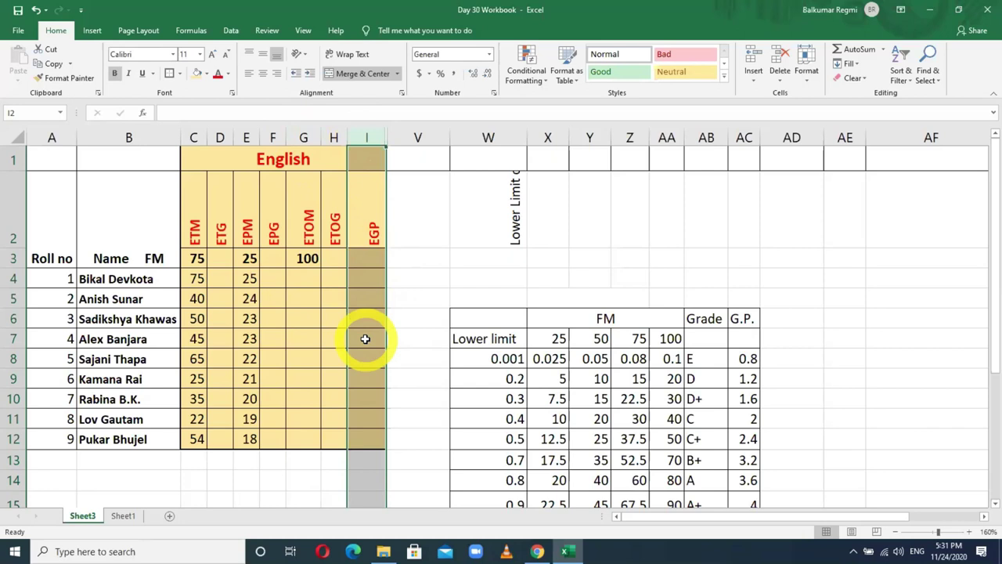
left_click(365, 137)
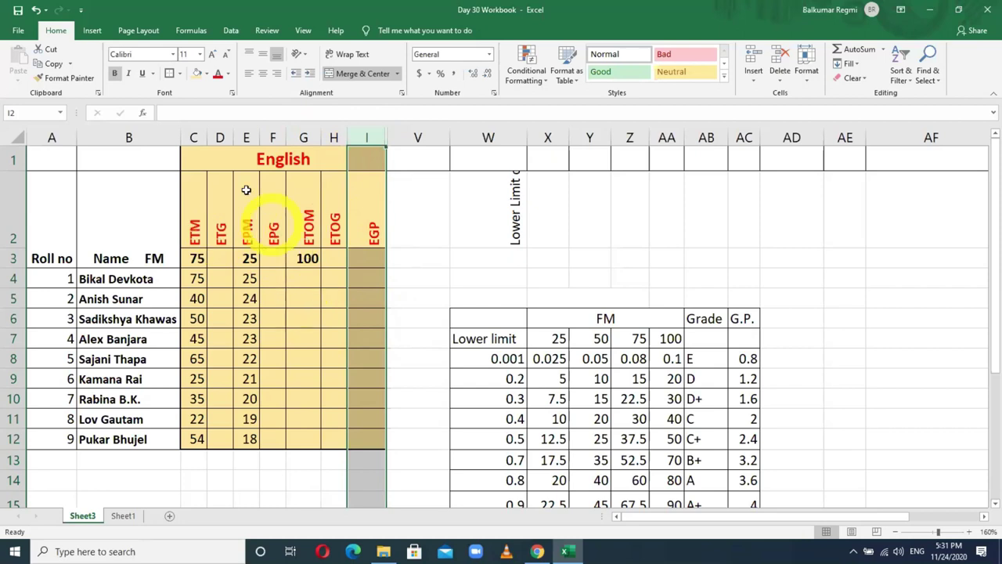
left_click_drag(193, 137, 365, 137)
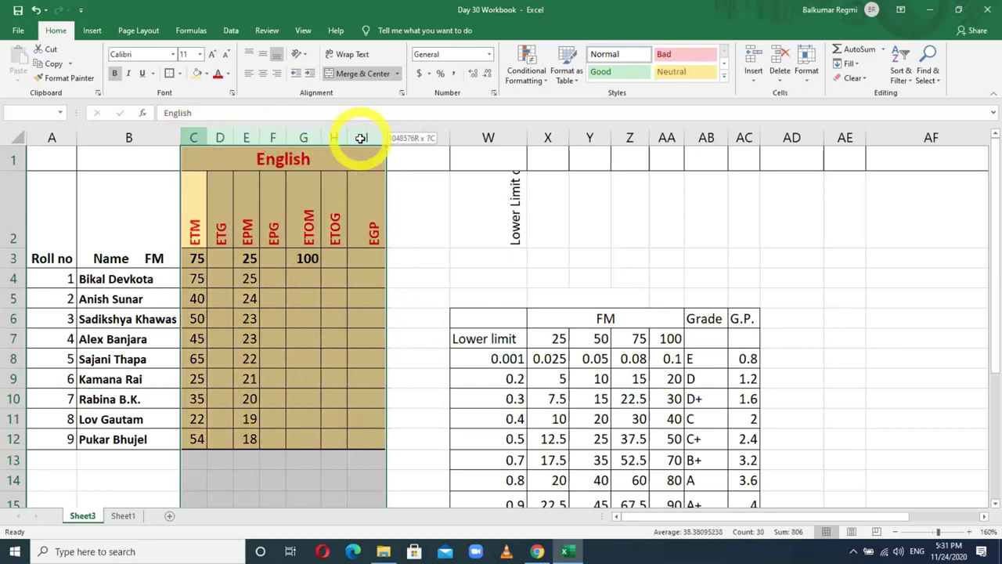
left_click(331, 302)
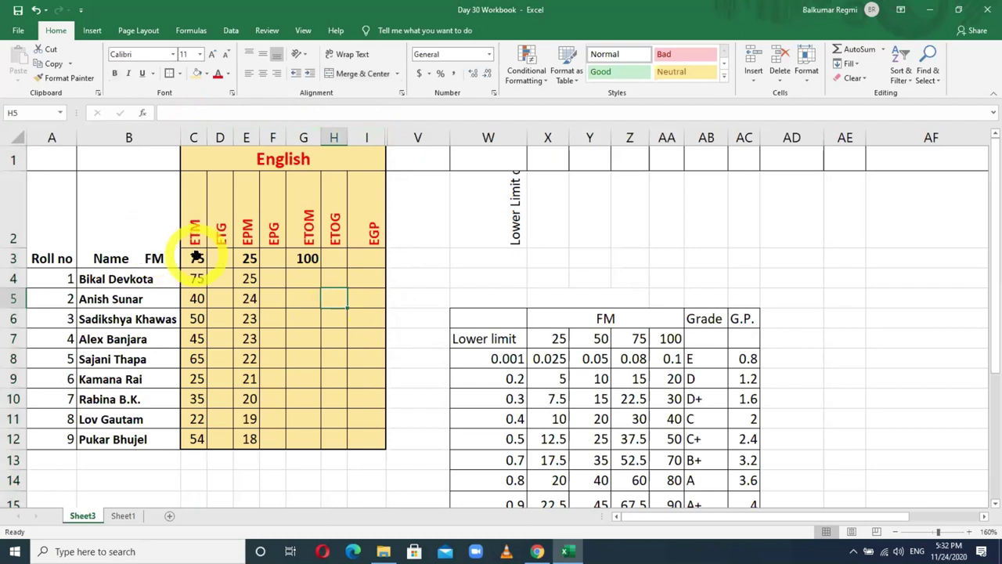
Select the ETOM cells G4:G12 for all nine students
left_click(307, 274)
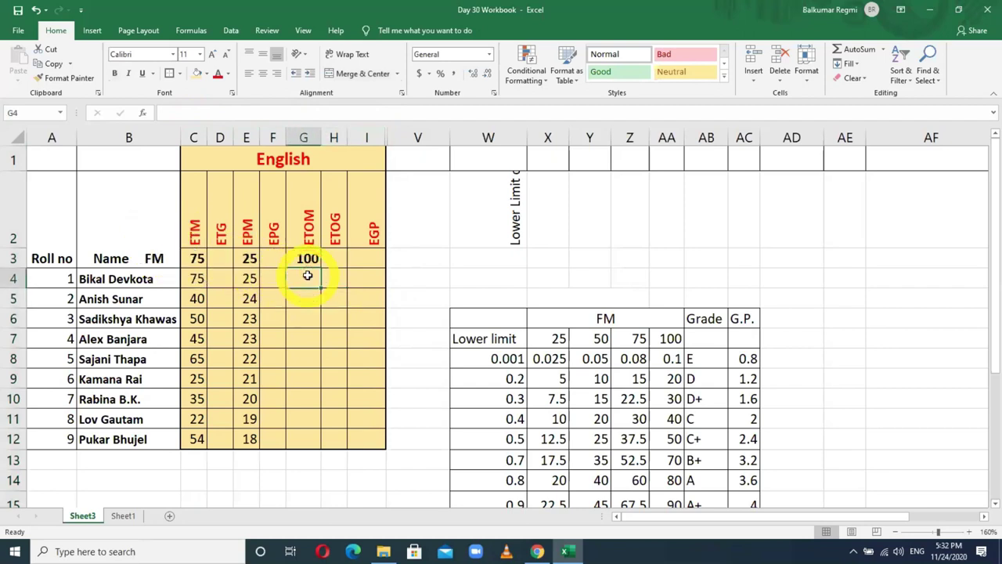
left_click(304, 137)
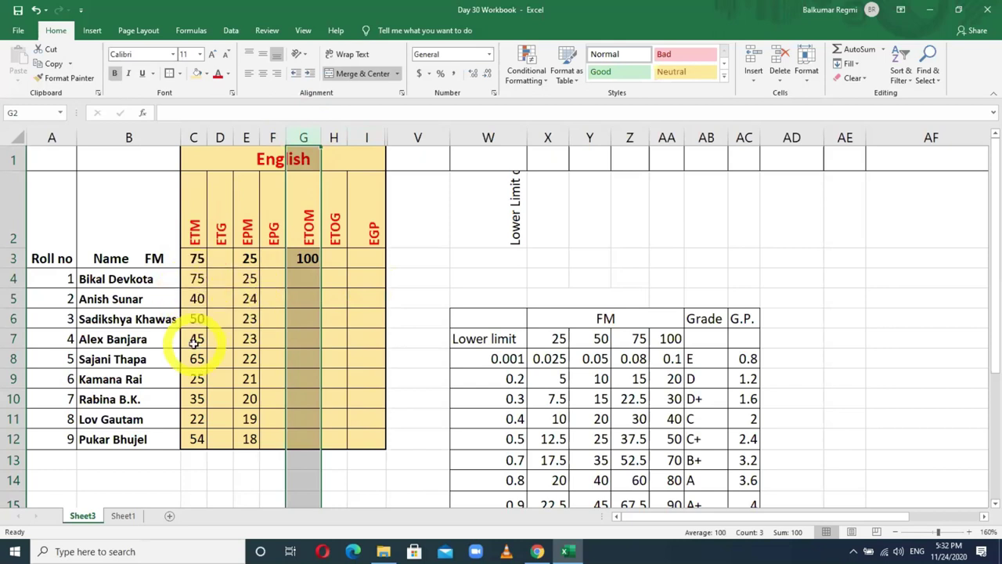
left_click(295, 279)
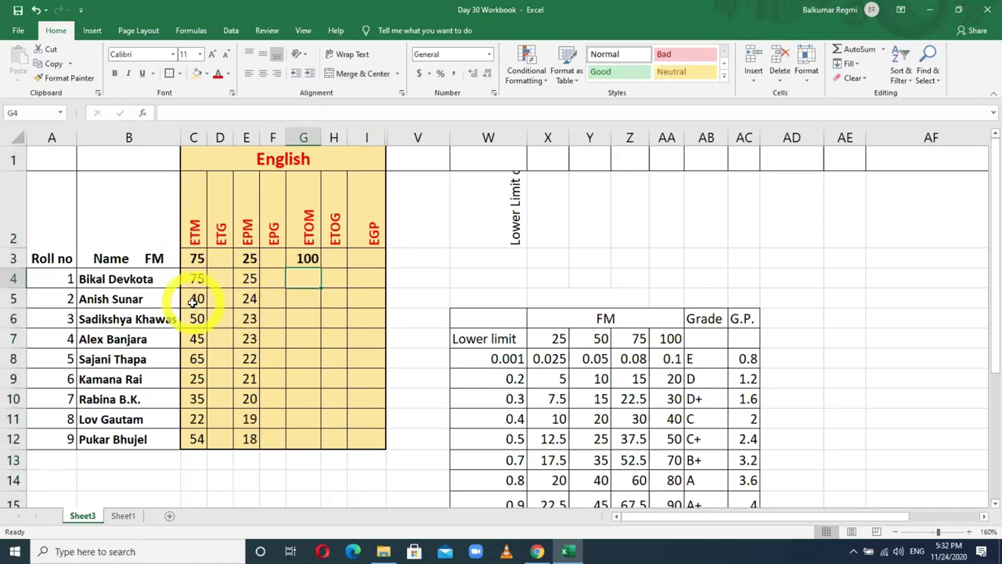
left_click(304, 280)
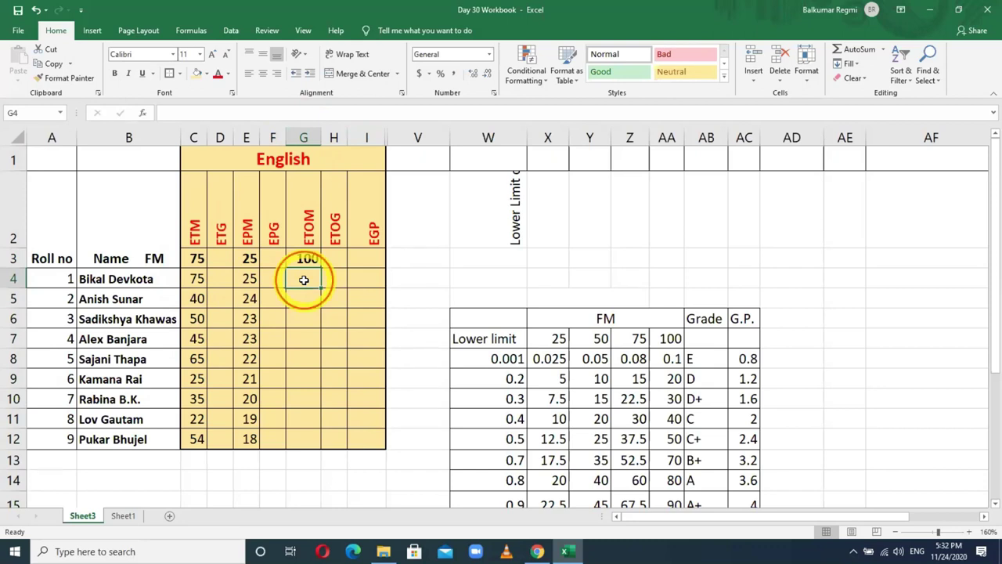
left_click_drag(304, 280, 306, 421)
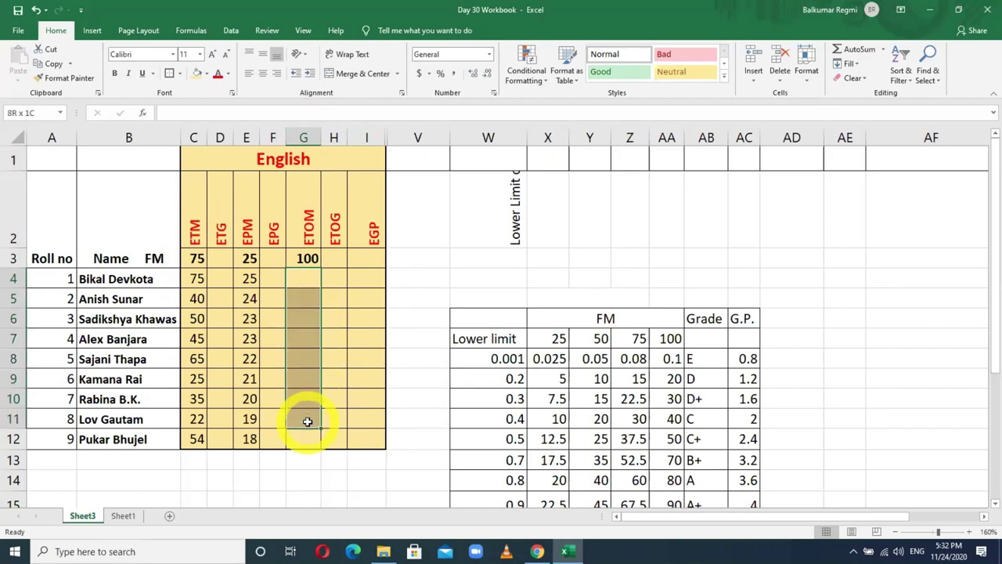
left_click(306, 377)
left_click(305, 280)
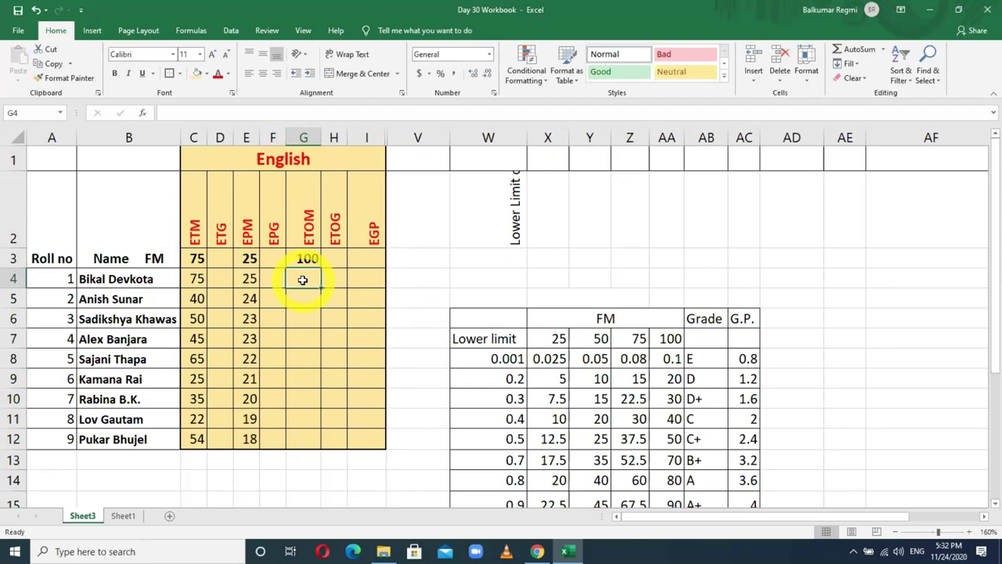
left_click_drag(303, 279, 303, 442)
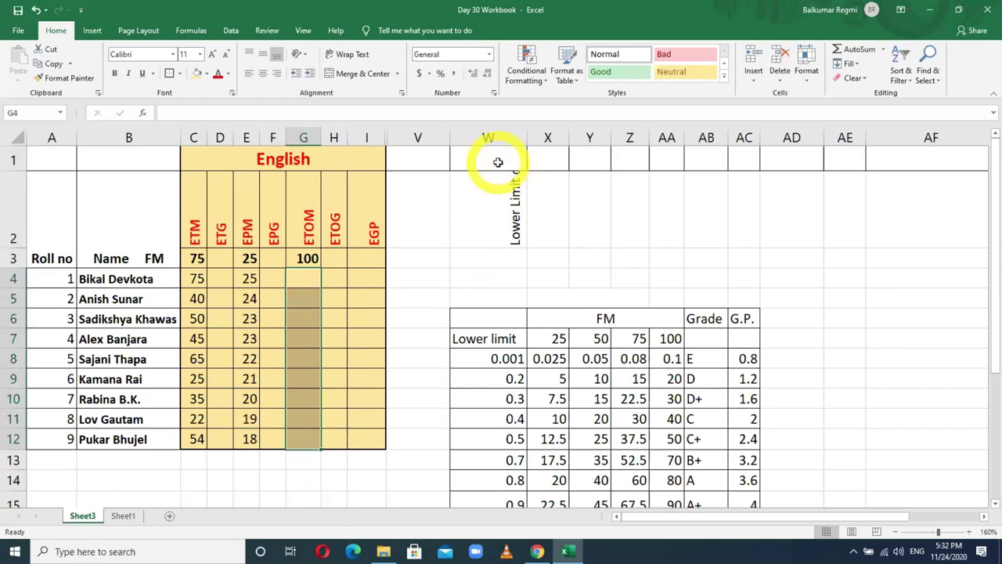
Fill G4:G12 at once with the formula =C4+E4 adding ETM and EPM marks
type("=")
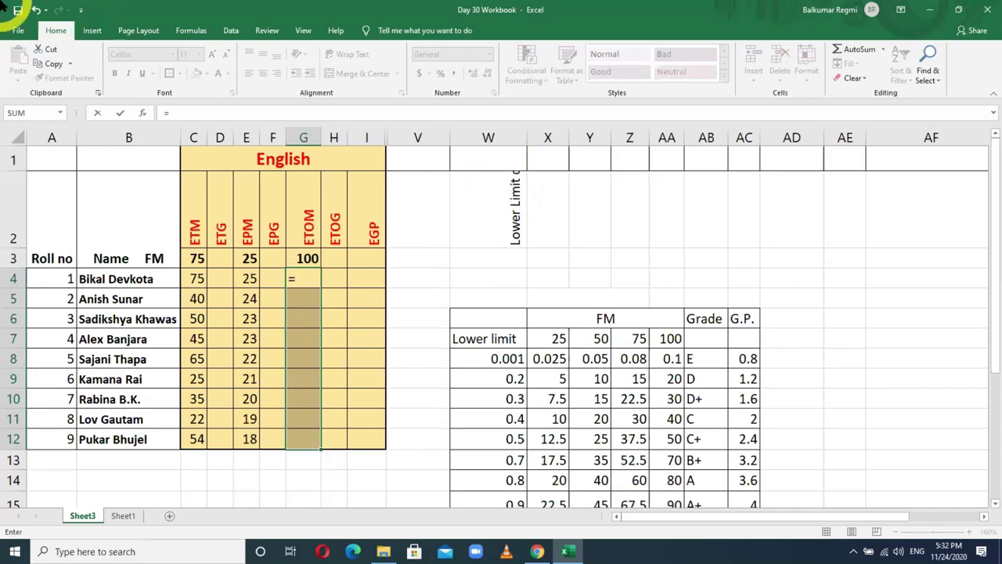
left_click(198, 279)
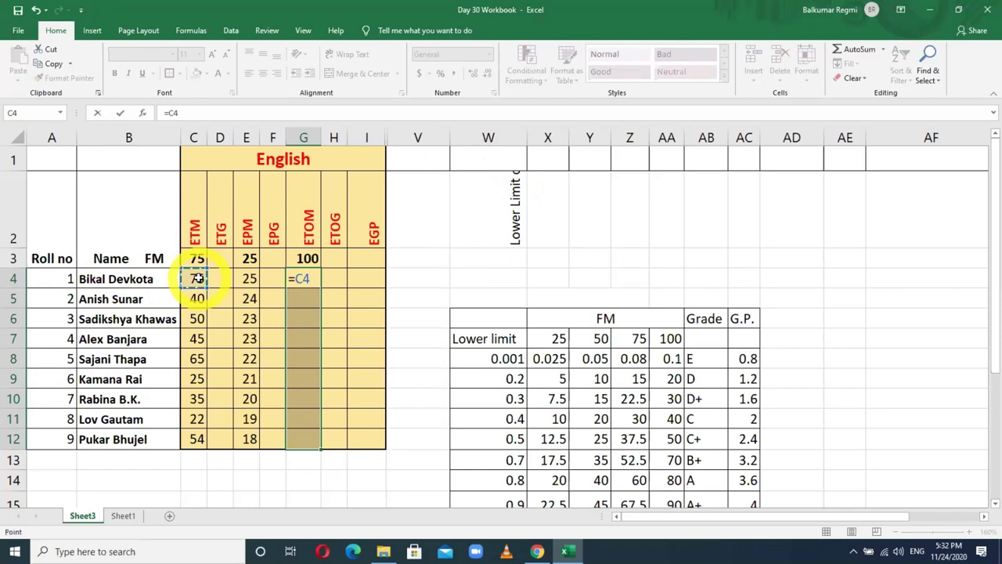
type("+")
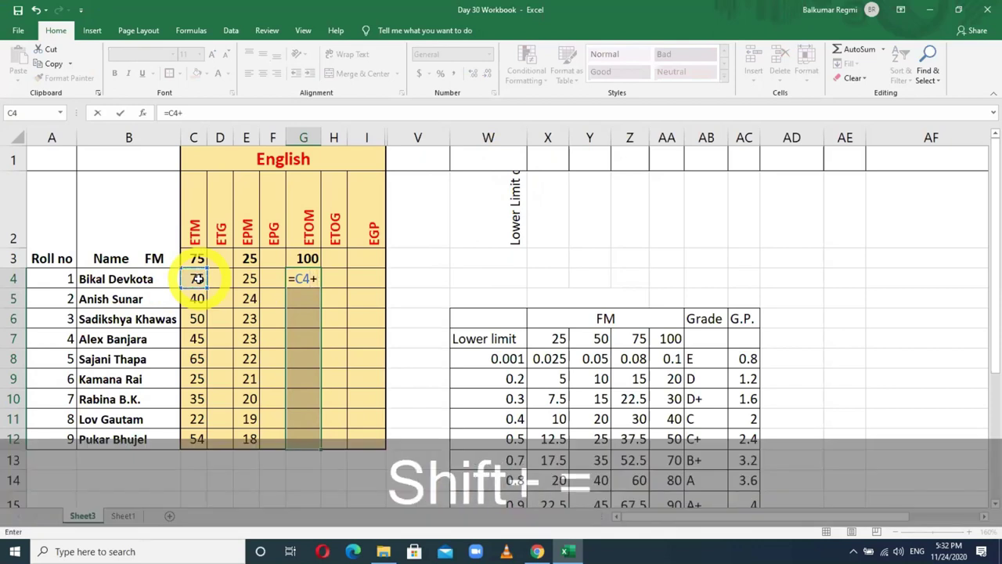
left_click(249, 279)
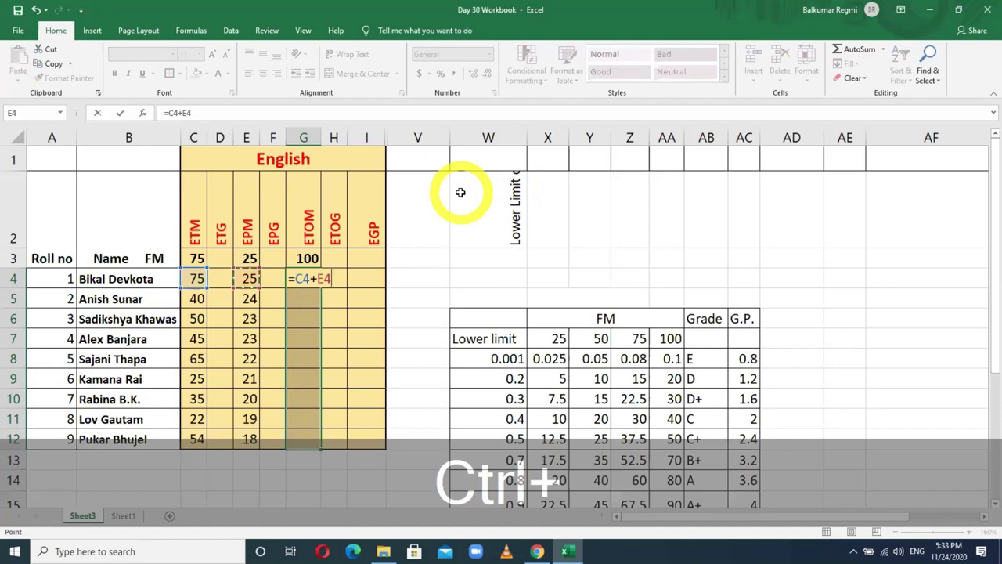
key("ctrl+Return")
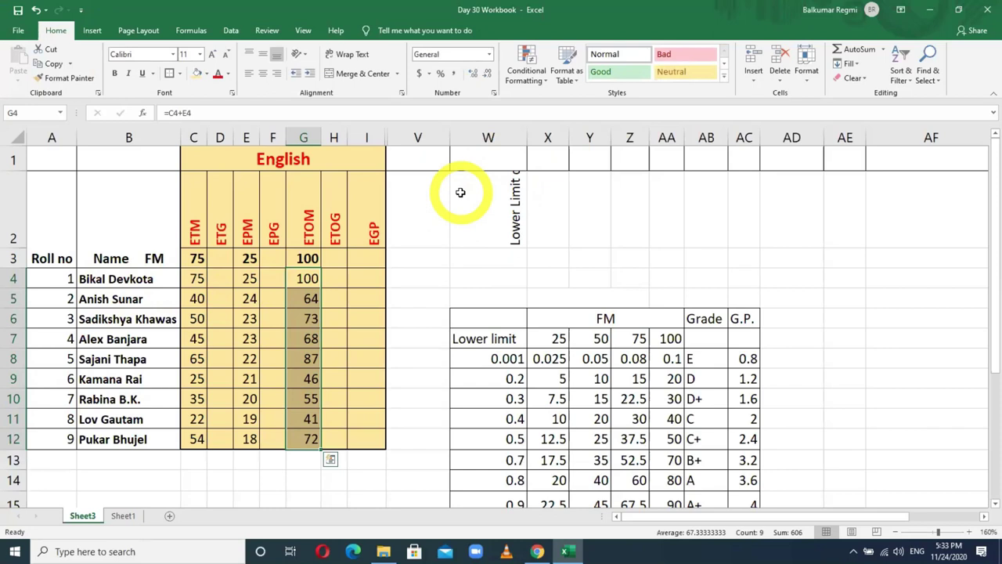
Delete the ETOM totals from G4:G12
left_click(333, 359)
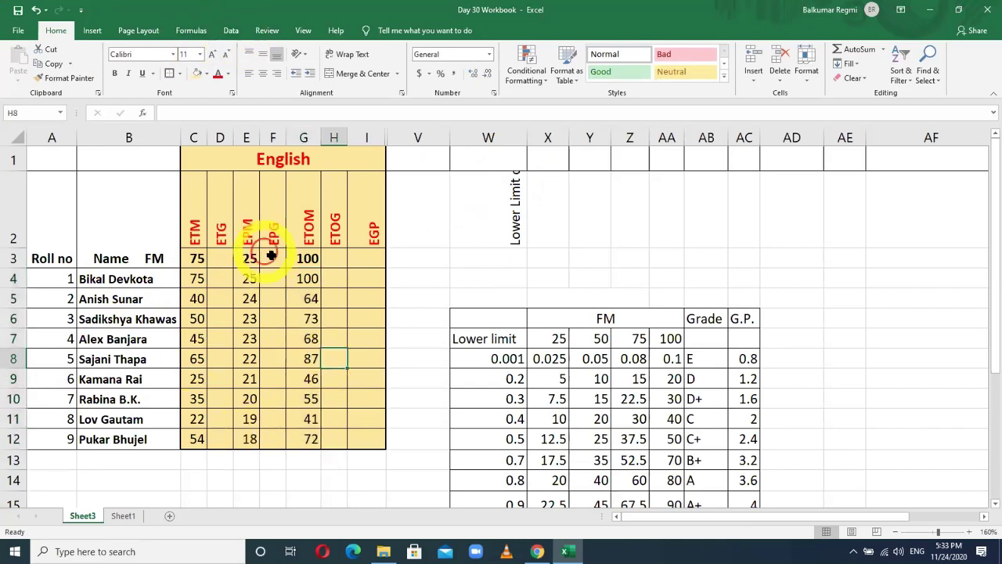
left_click_drag(310, 279, 305, 459)
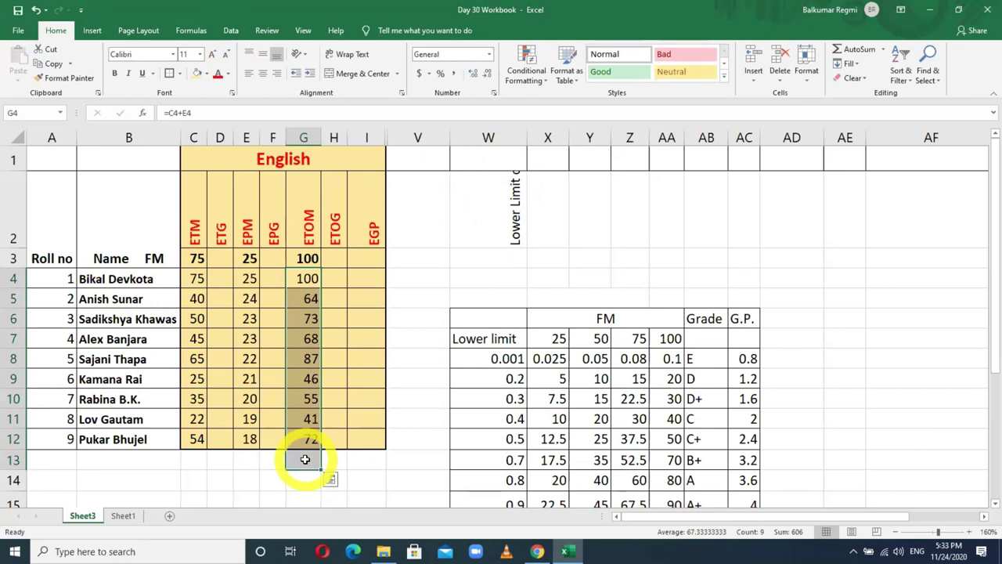
key("Delete")
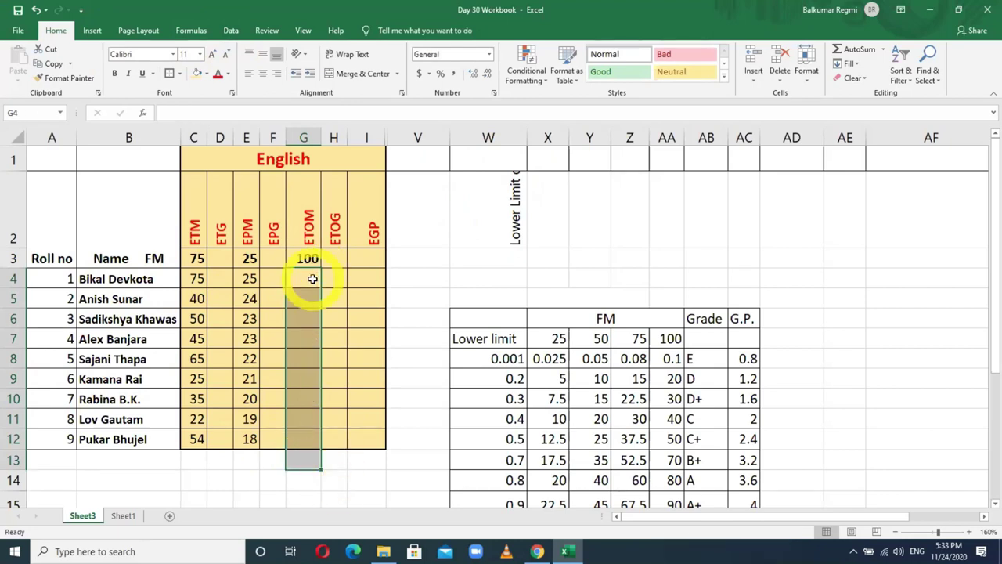
Enter =C4+E4 in G4 only, giving the first student's total of 100
left_click(307, 279)
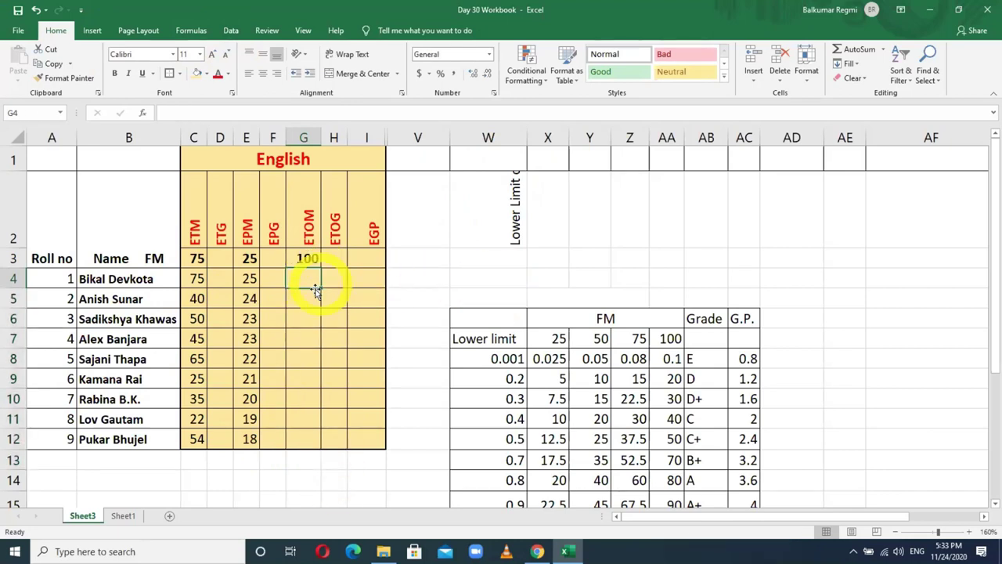
left_click_drag(302, 275, 305, 439)
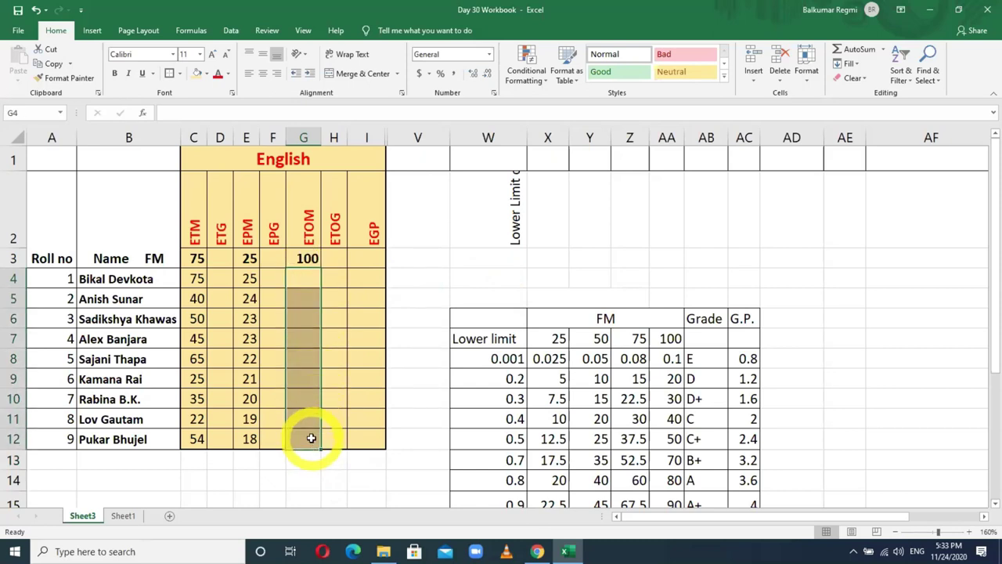
left_click(310, 277)
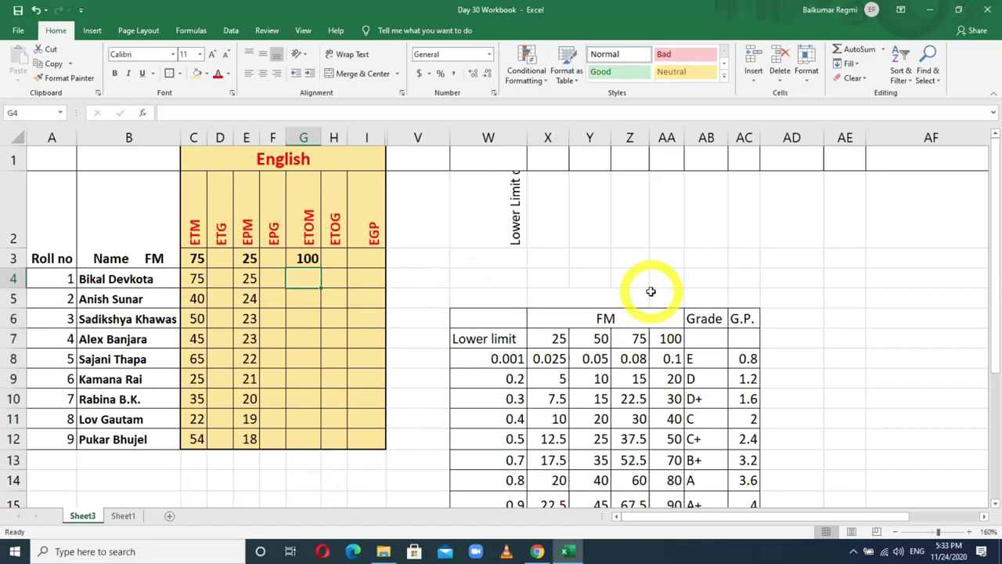
type("=")
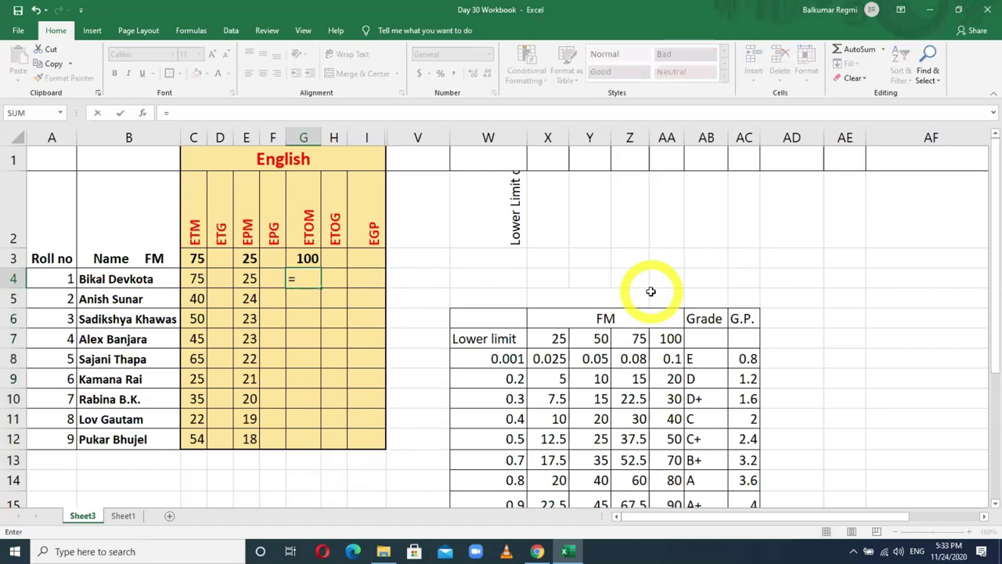
left_click(196, 279)
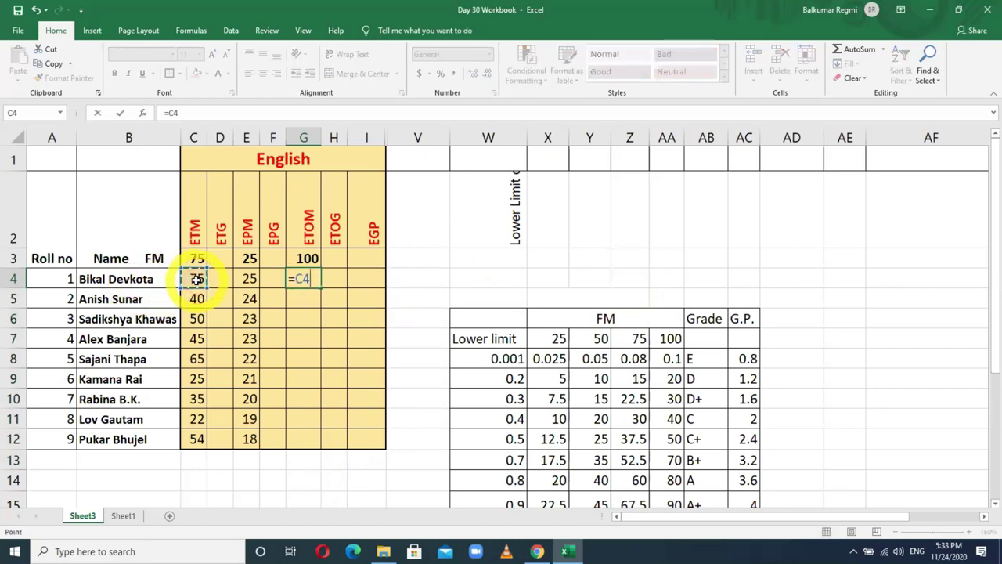
type("+")
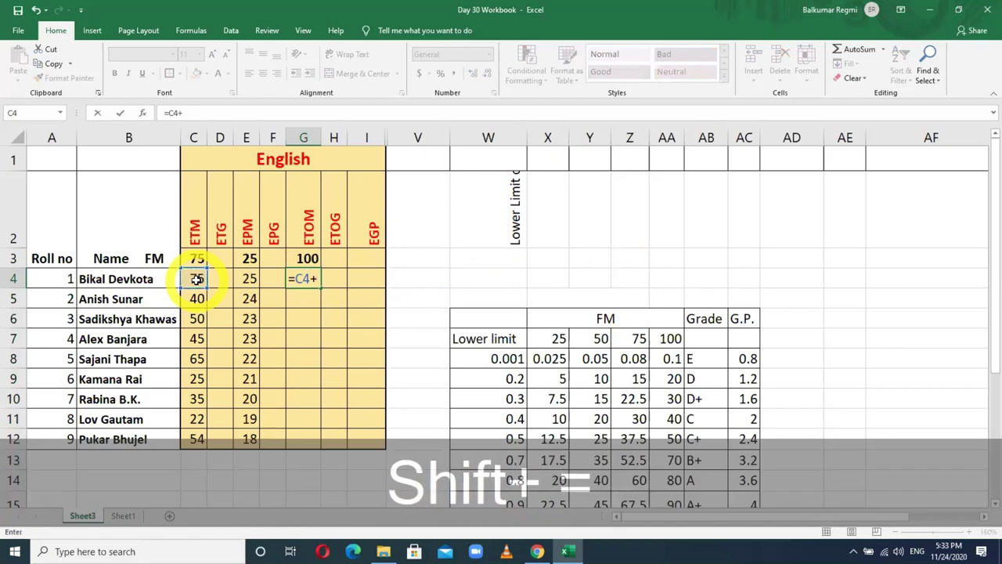
left_click(245, 283)
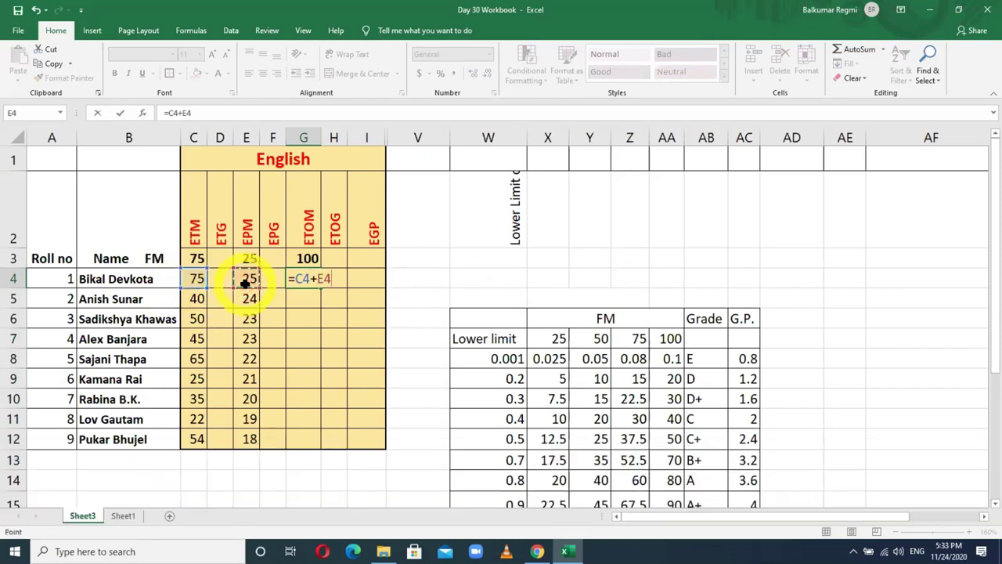
key("Return")
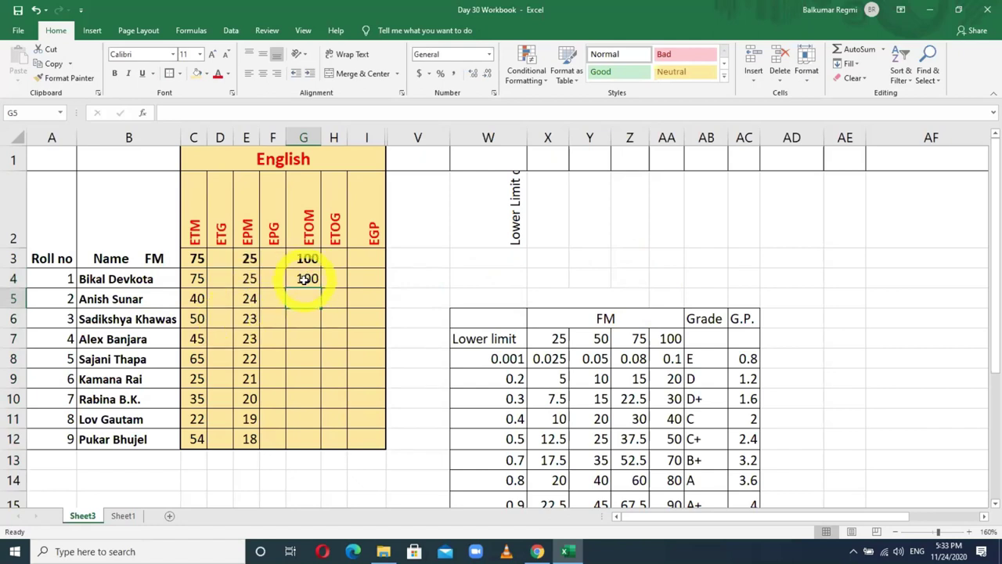
Trial-fill the ETOM total from G4 down to G12, then undo so G4:G12 is empty again
left_click(305, 279)
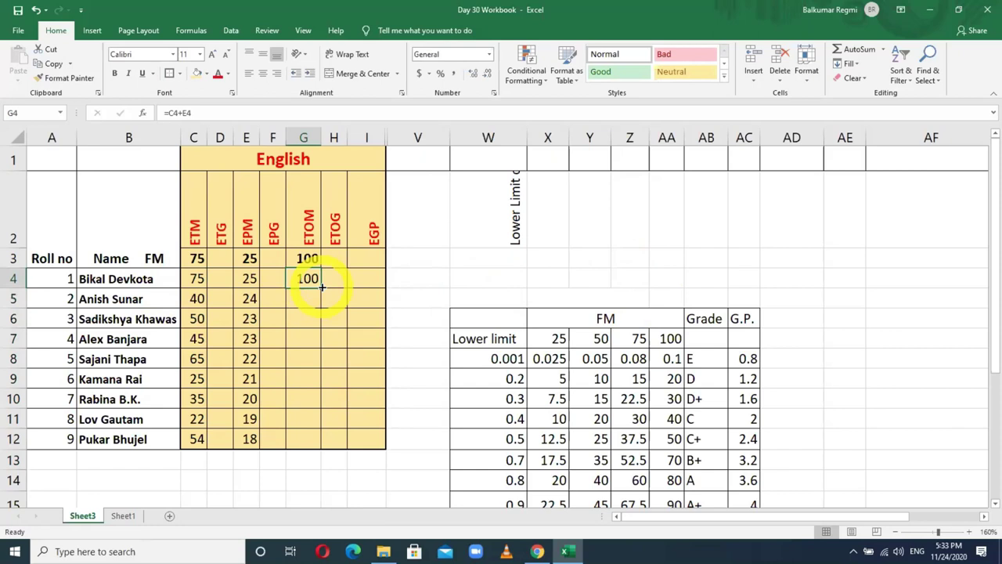
double_click(321, 288)
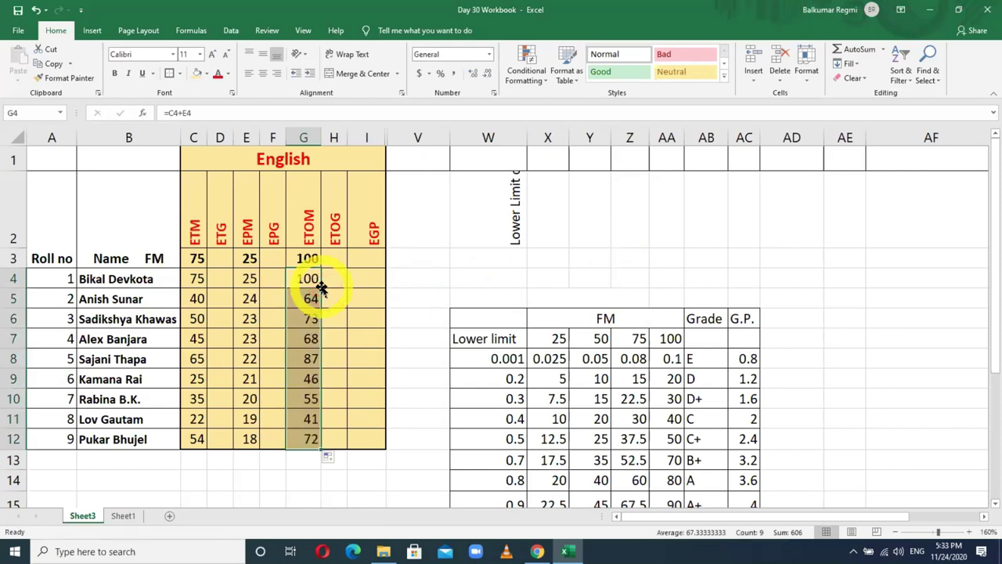
key("ctrl+z")
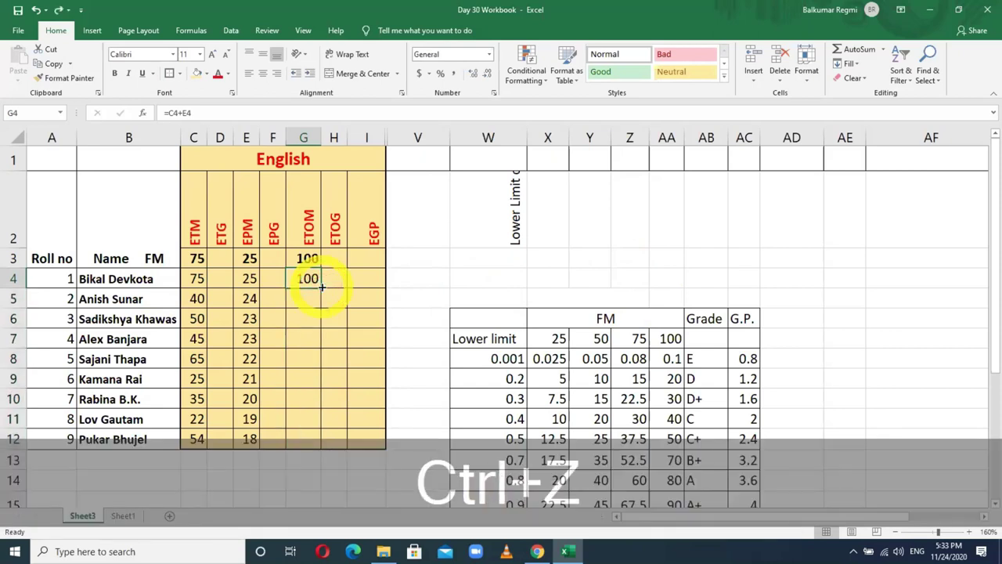
left_click_drag(321, 288, 322, 426)
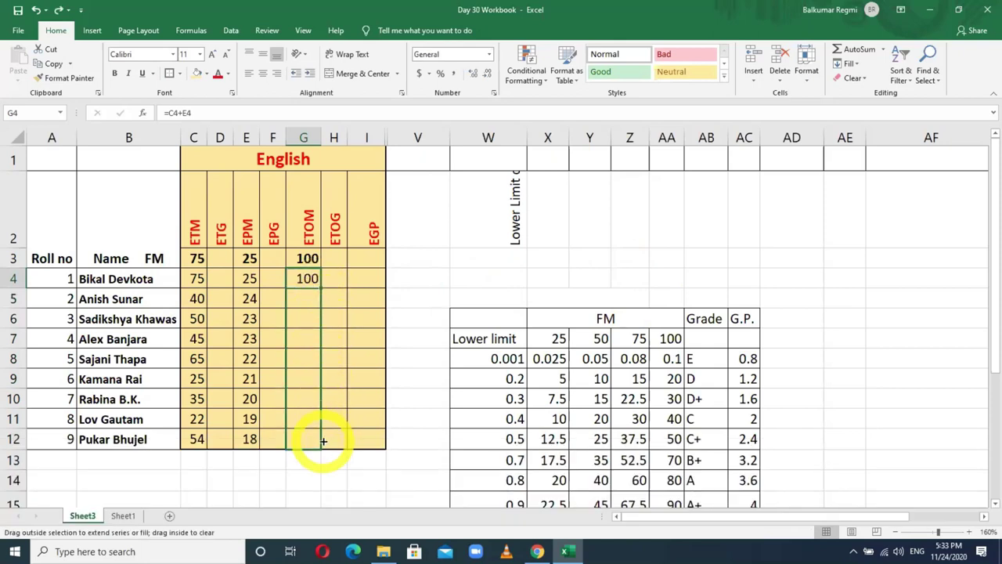
left_click_drag(322, 426, 323, 443)
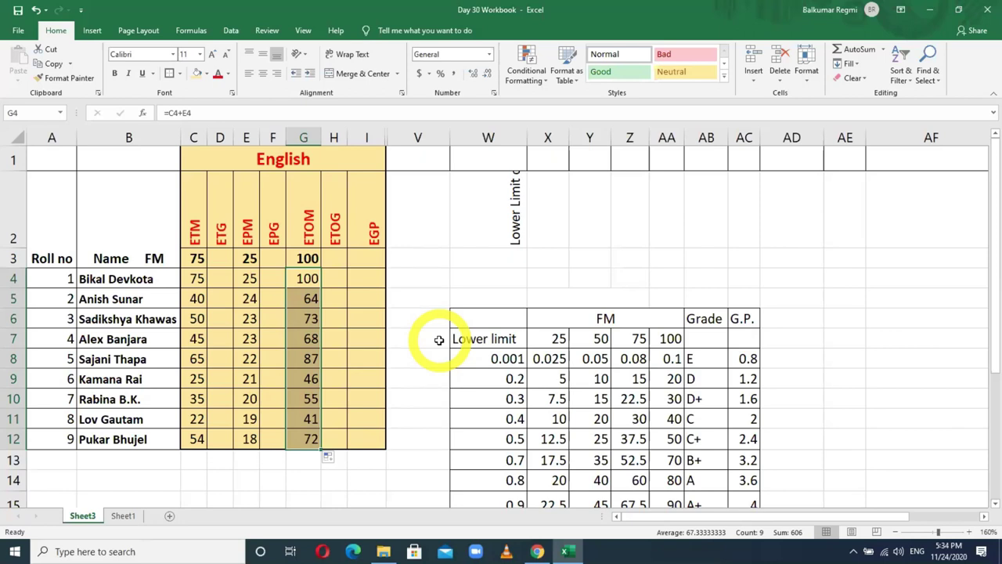
key("ctrl+z")
key("ctrl+z")
left_click(399, 337)
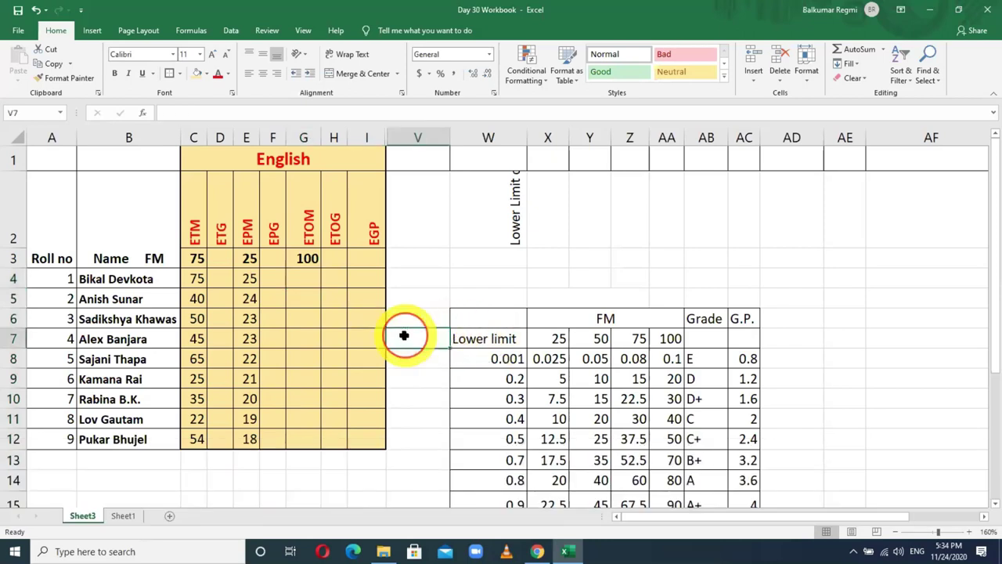
left_click(304, 279)
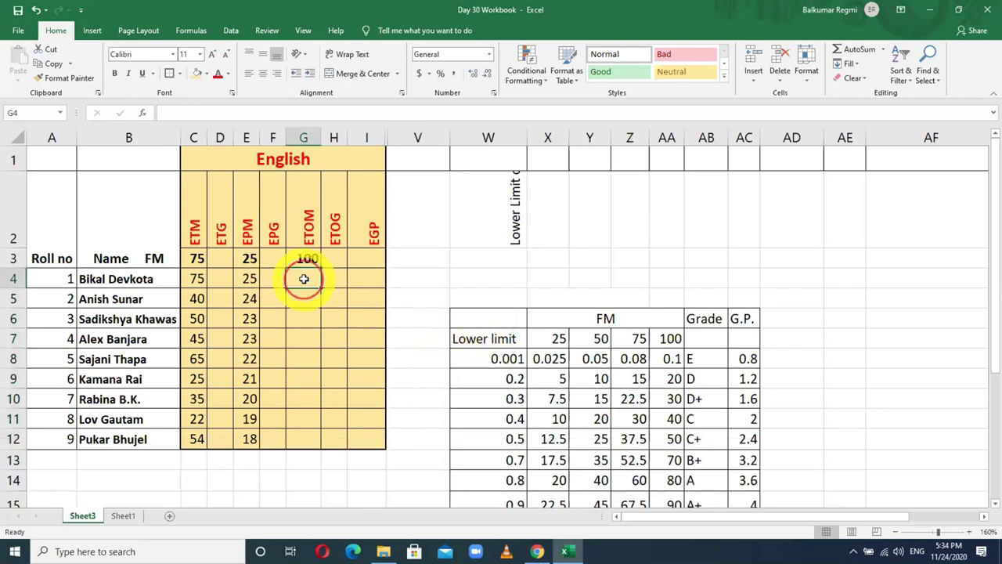
left_click_drag(304, 279, 306, 440)
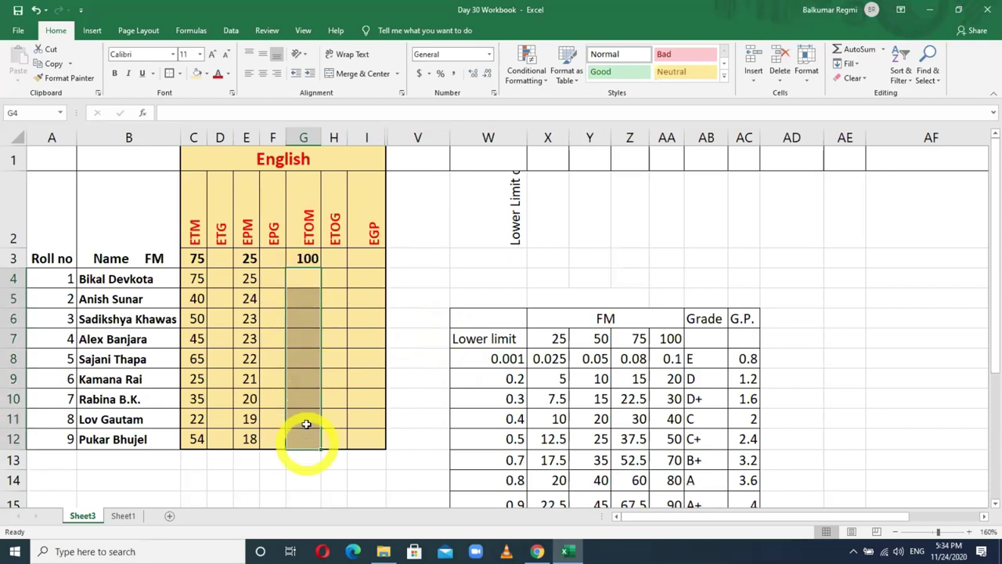
left_click(302, 296)
left_click(305, 279)
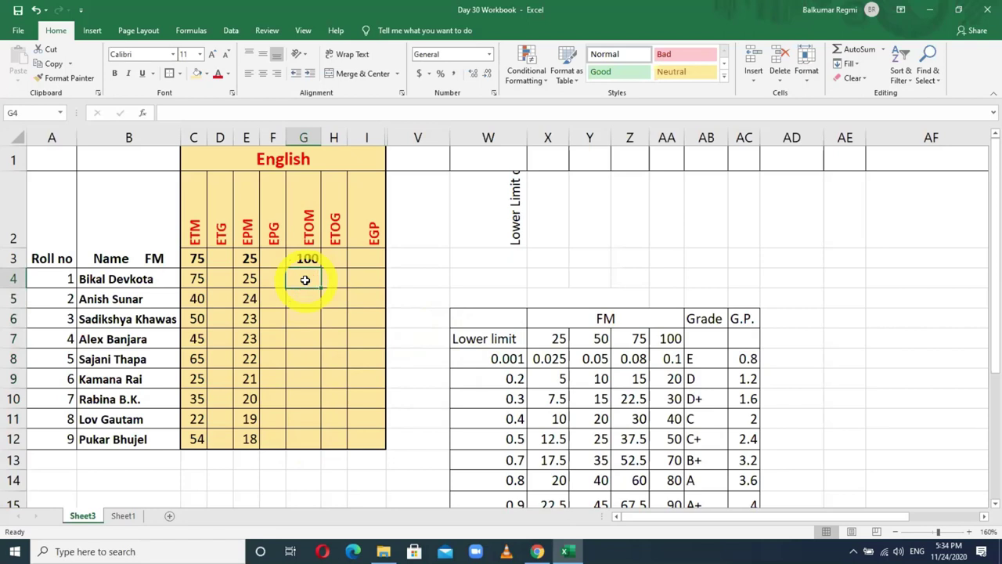
left_click_drag(317, 287, 313, 323)
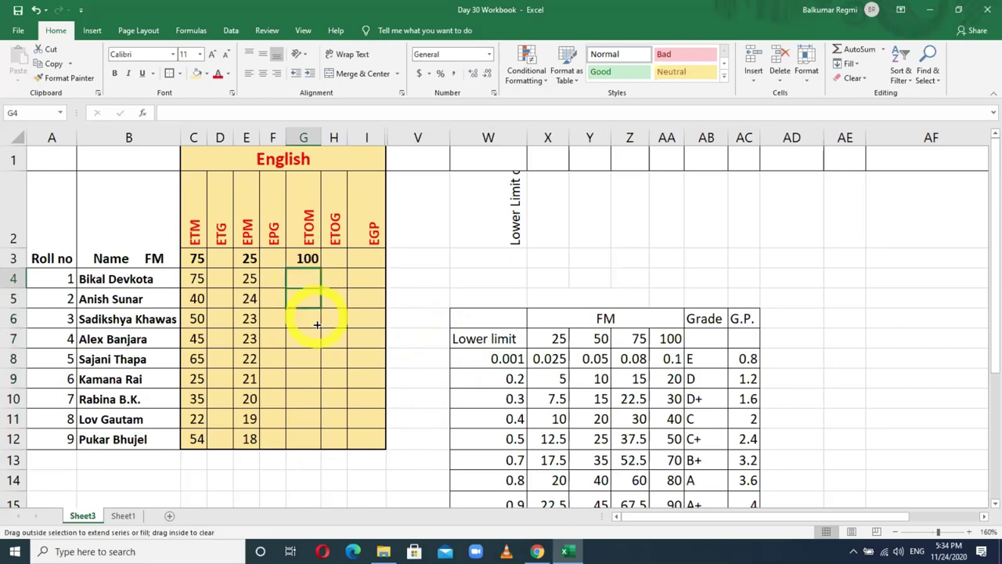
left_click(313, 323)
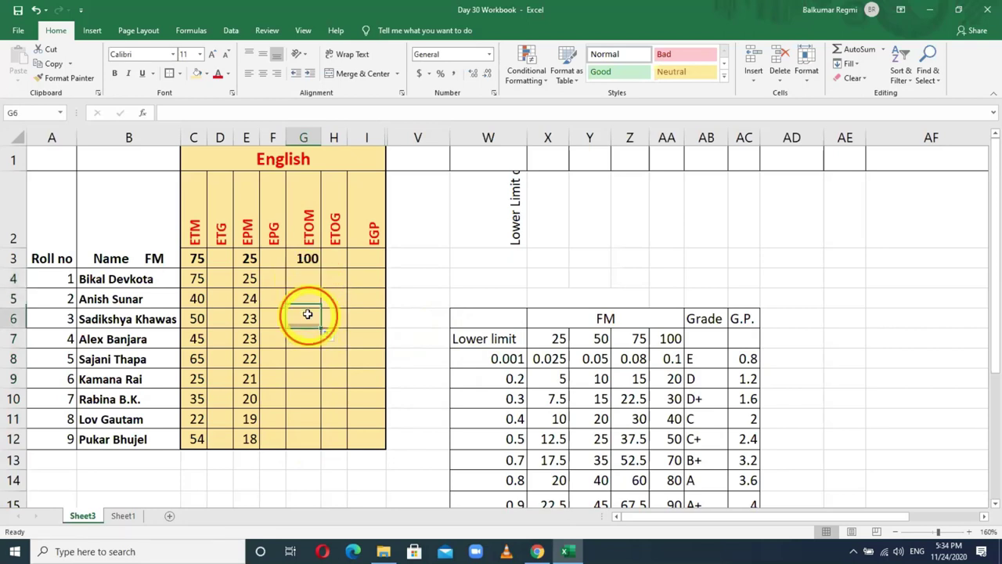
left_click(302, 282)
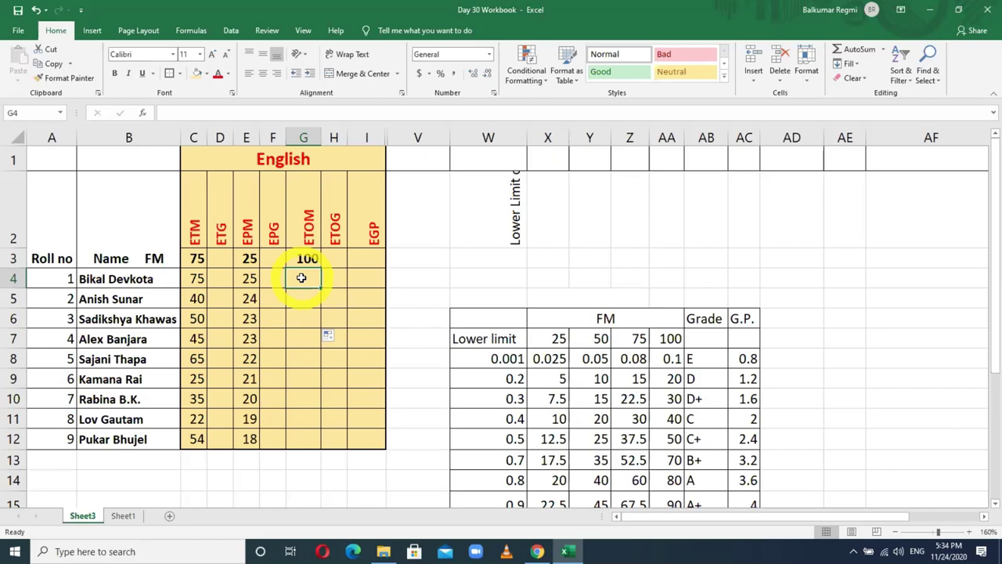
left_click_drag(302, 278, 304, 338)
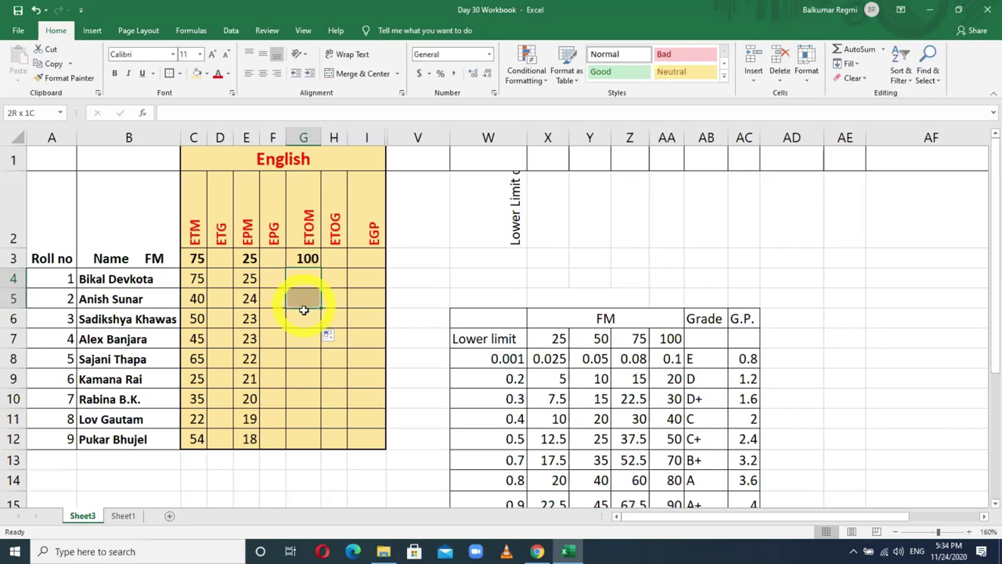
left_click_drag(304, 339, 308, 440)
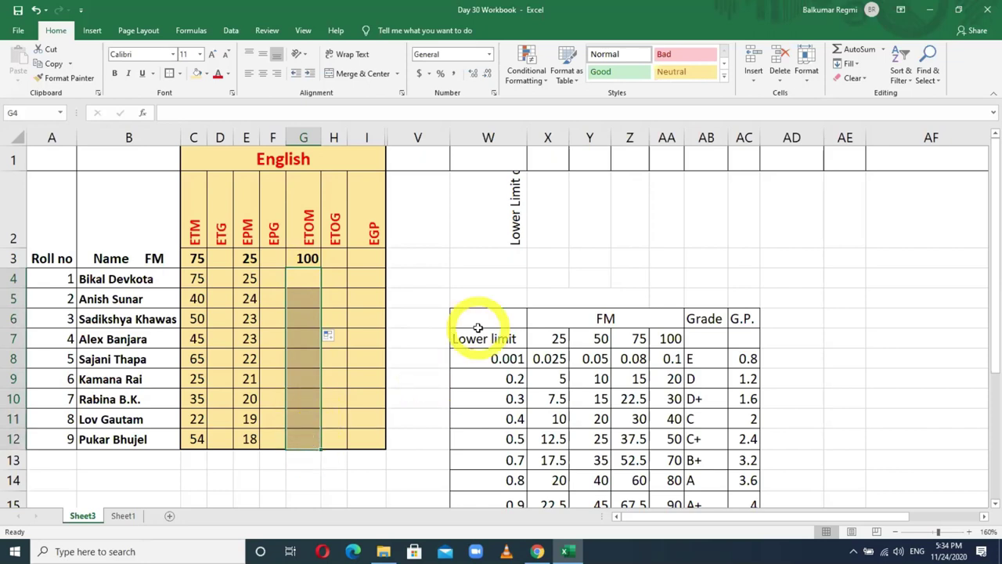
Enter =C4+E4 into all of G4:G12 at once to total each student's ETM and EPM marks
type("=")
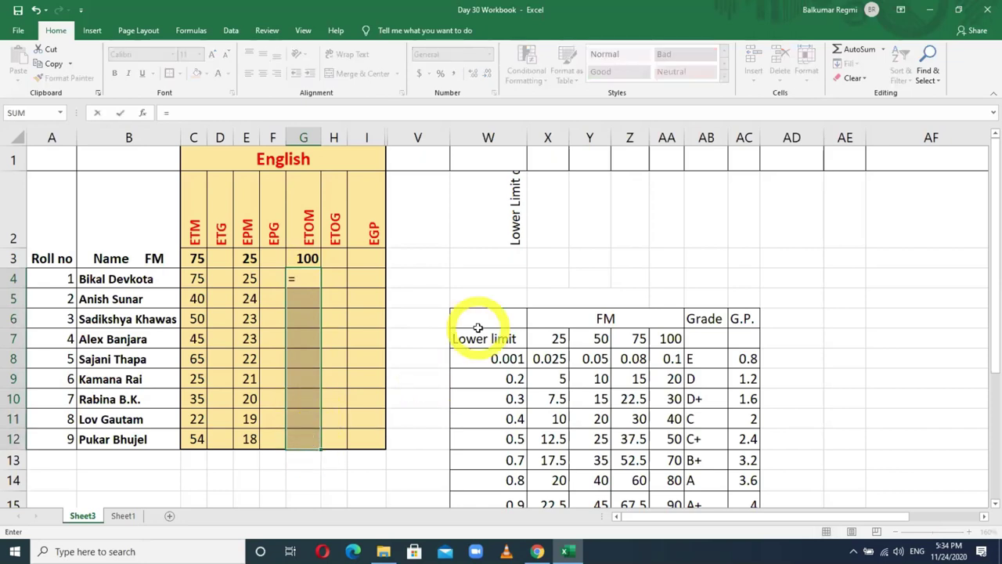
left_click(200, 285)
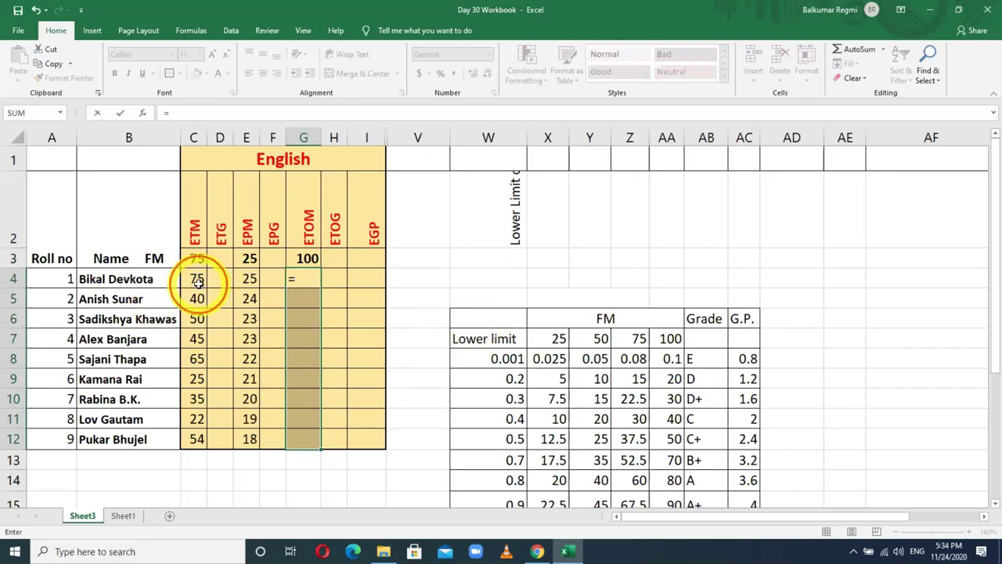
type("C4+")
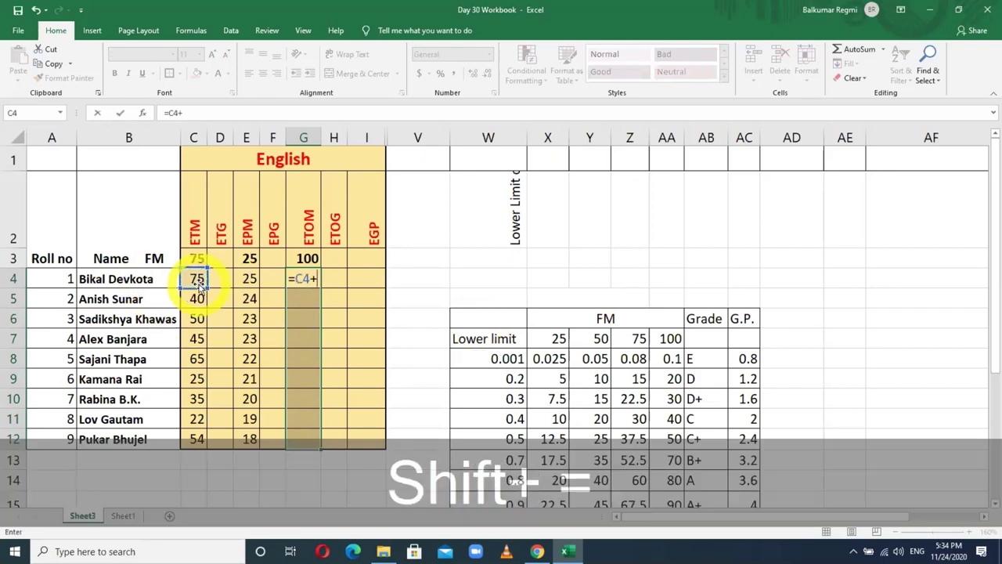
left_click(248, 279)
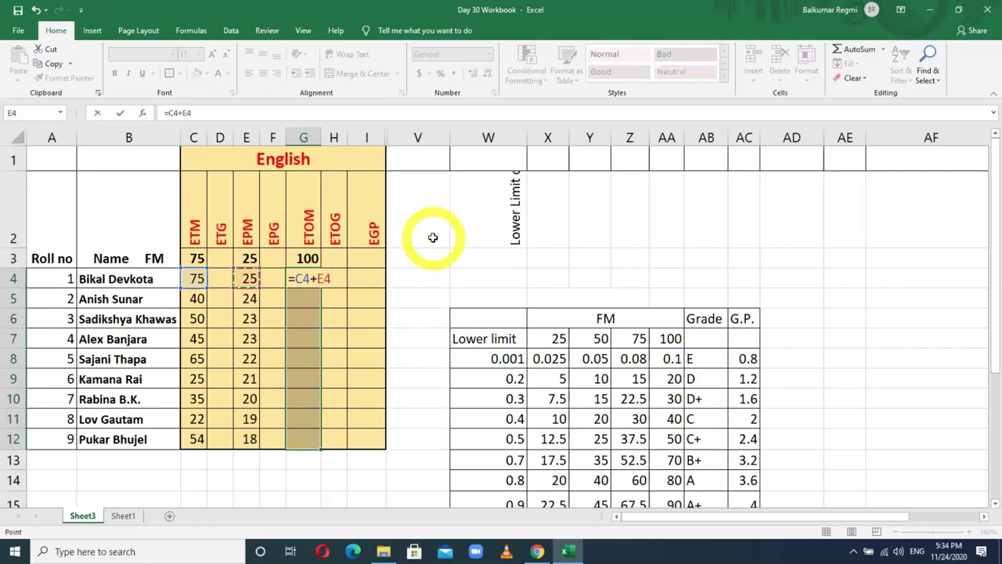
key("ctrl+Return")
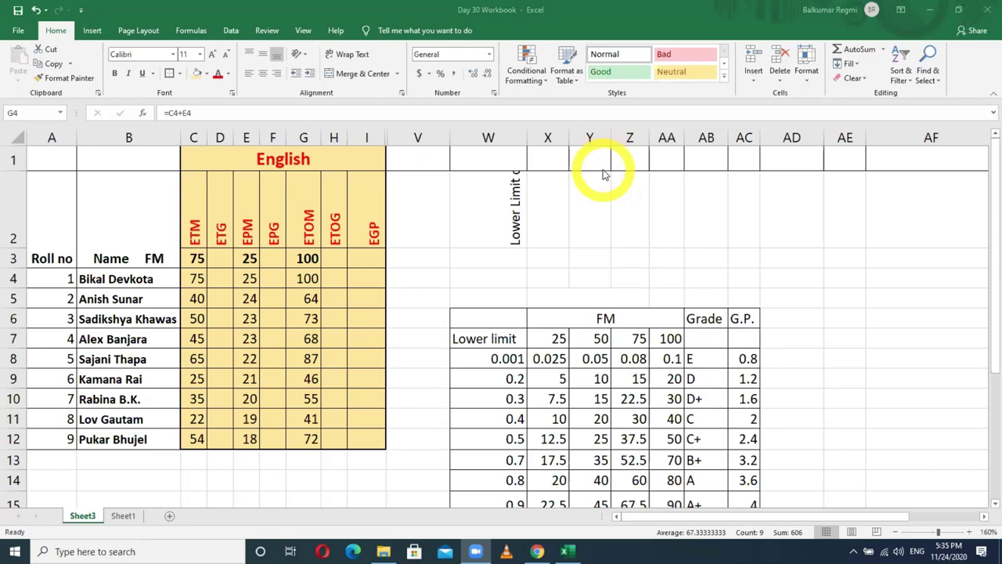
left_click(604, 174)
left_click(304, 276)
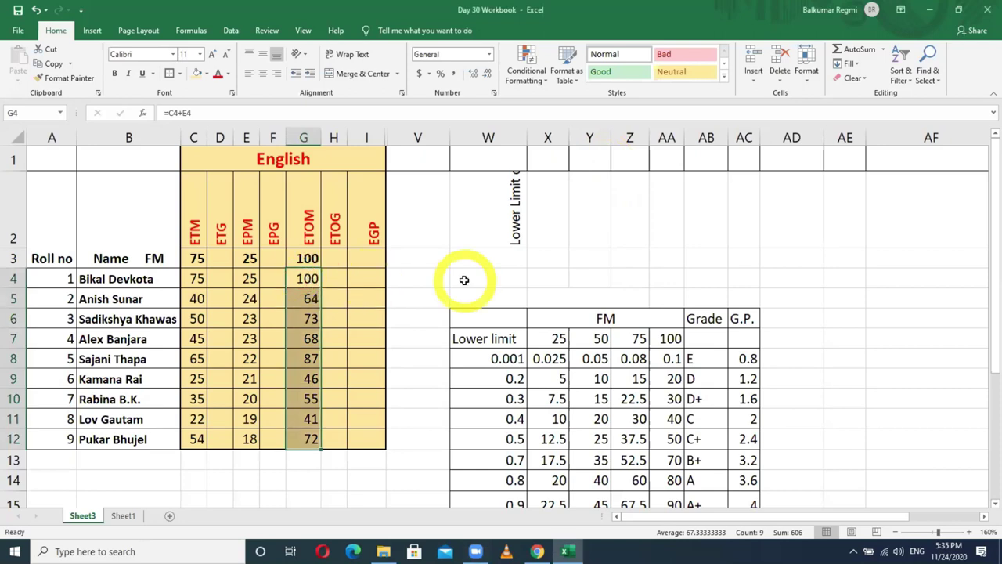
key("Delete")
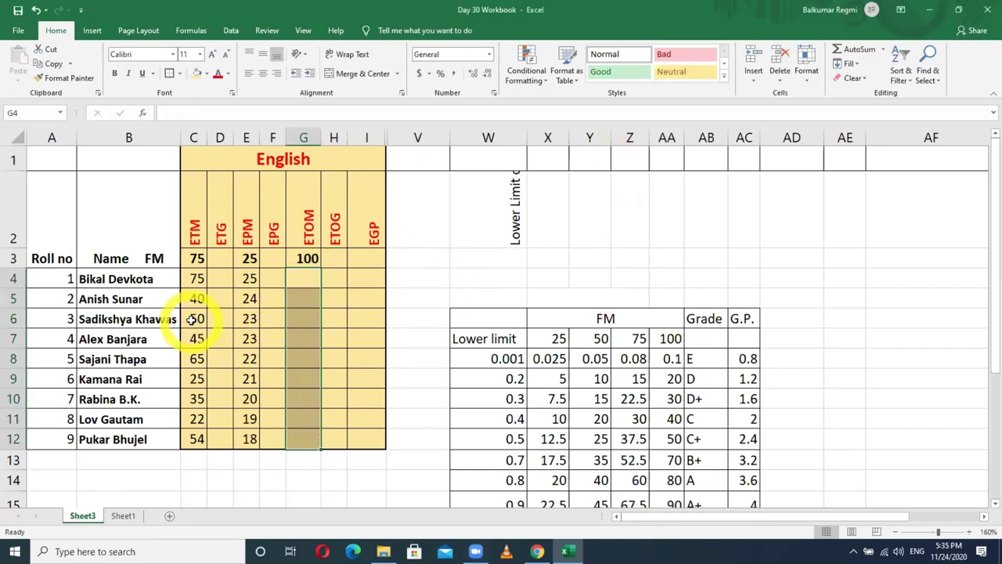
key("ctrl")
scroll(188, 311, "up", 1)
scroll(176, 336, "up", 3)
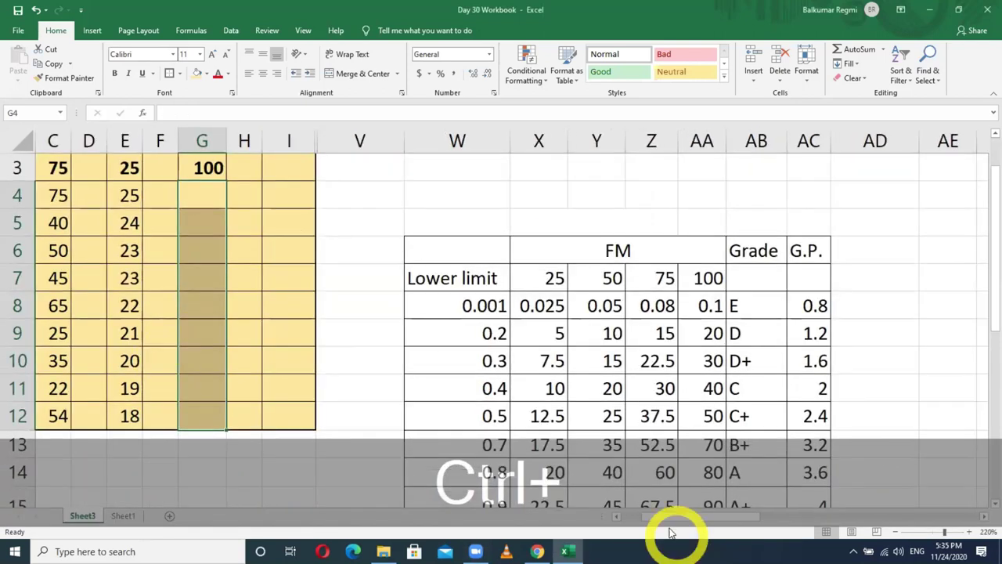
left_click_drag(679, 523, 657, 521)
scroll(291, 384, "up", 1)
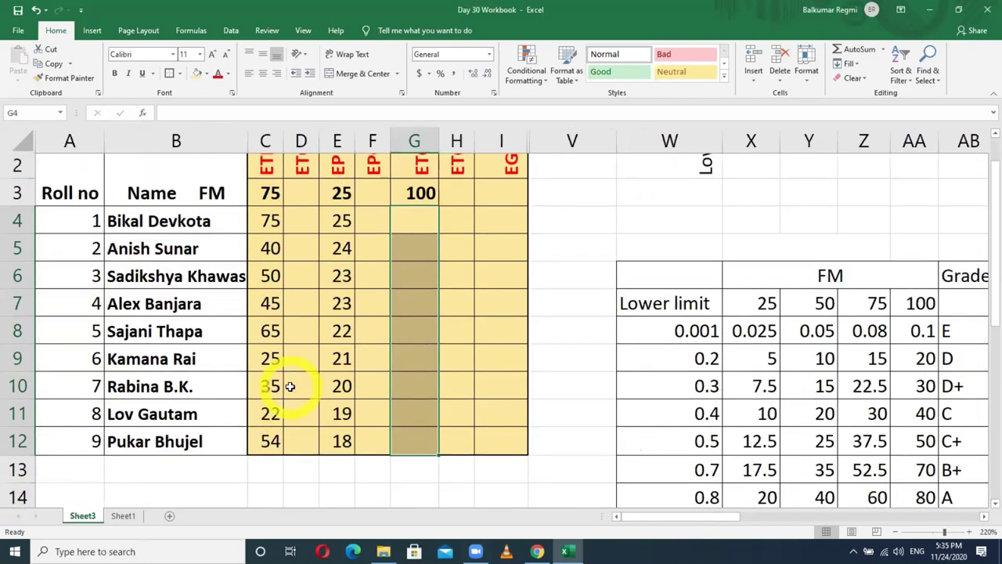
left_click(17, 336)
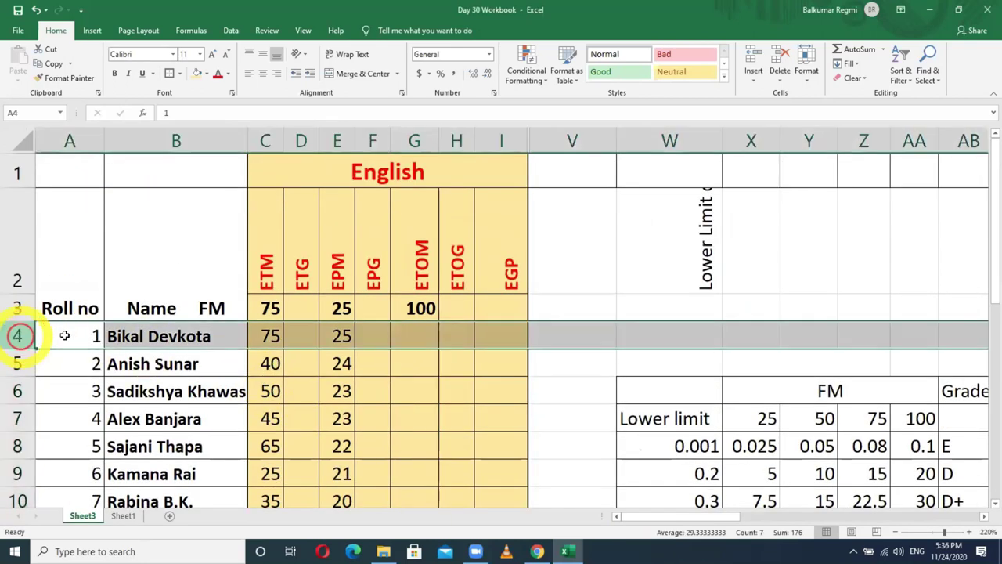
left_click(266, 336)
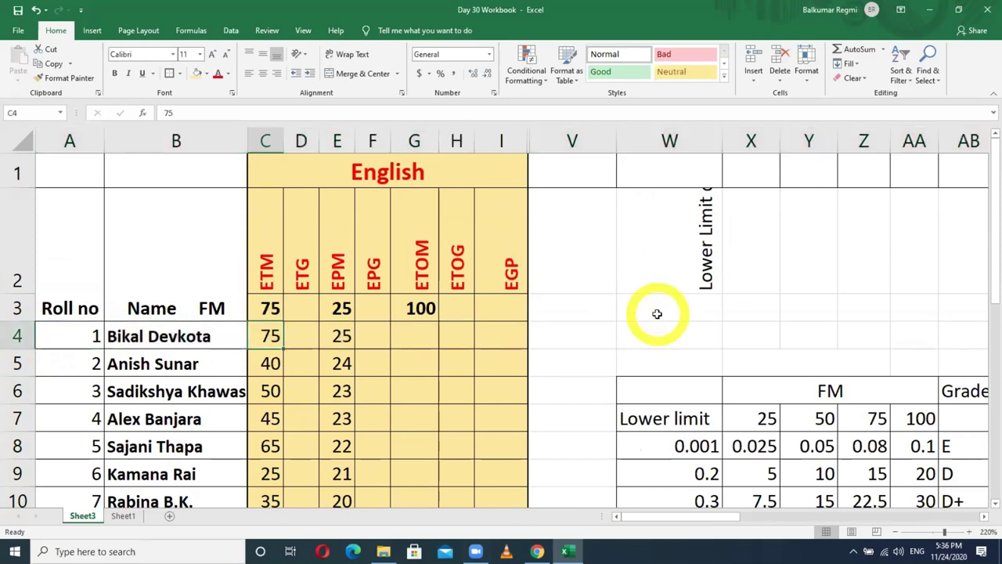
type("56")
key("Tab")
key("Tab")
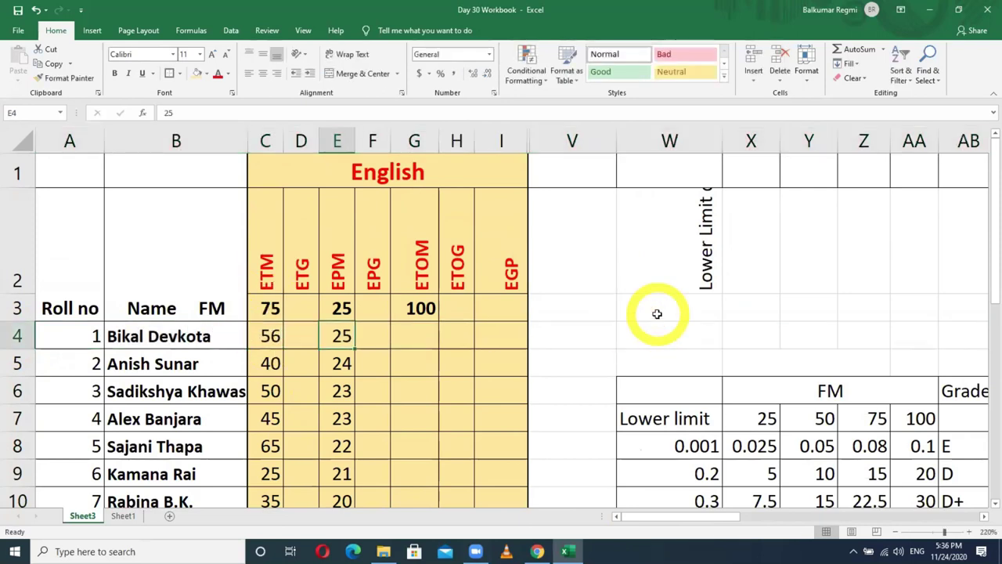
type("25")
key("BackSpace")
type("4")
key("Tab")
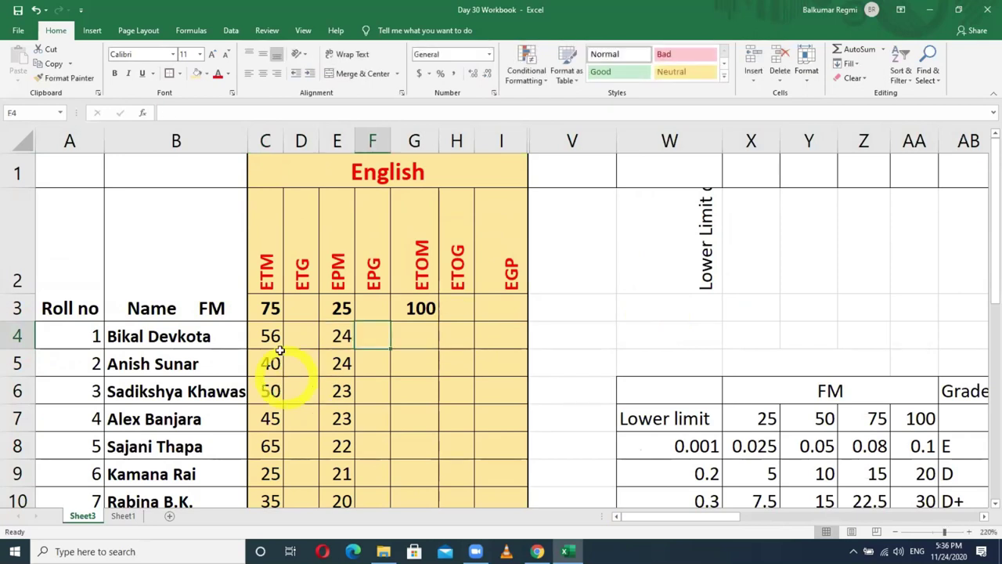
left_click(300, 140)
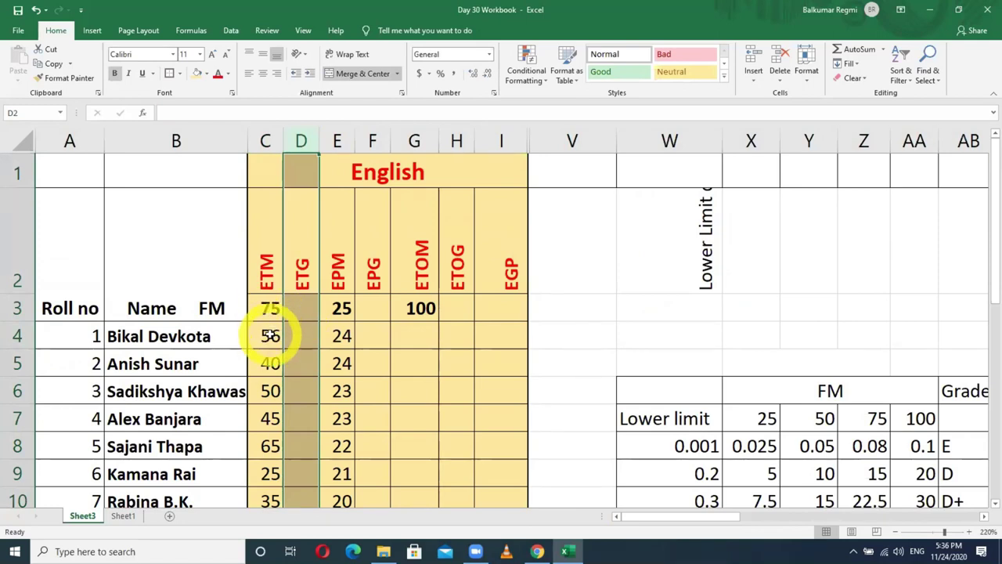
left_click(336, 141)
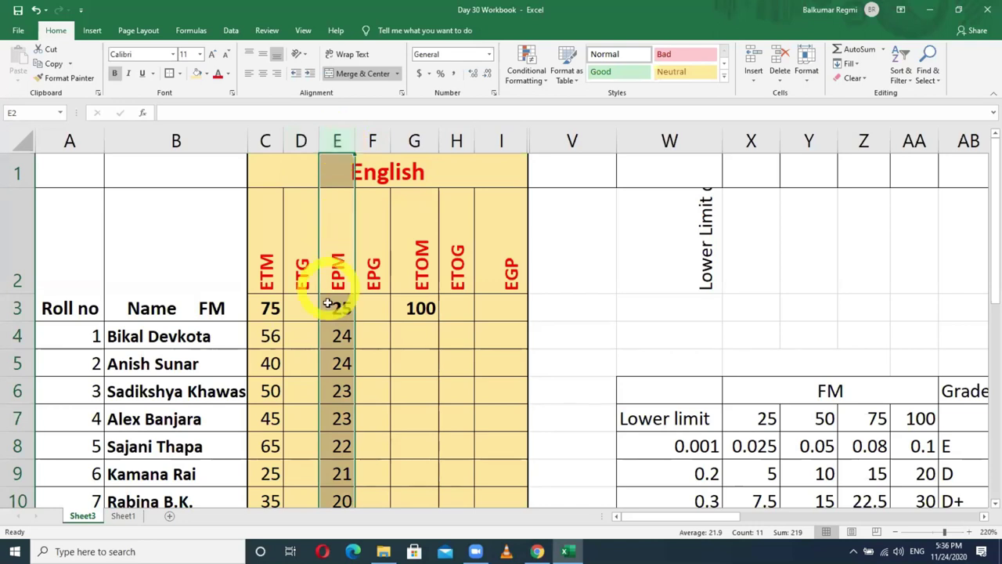
left_click(342, 336)
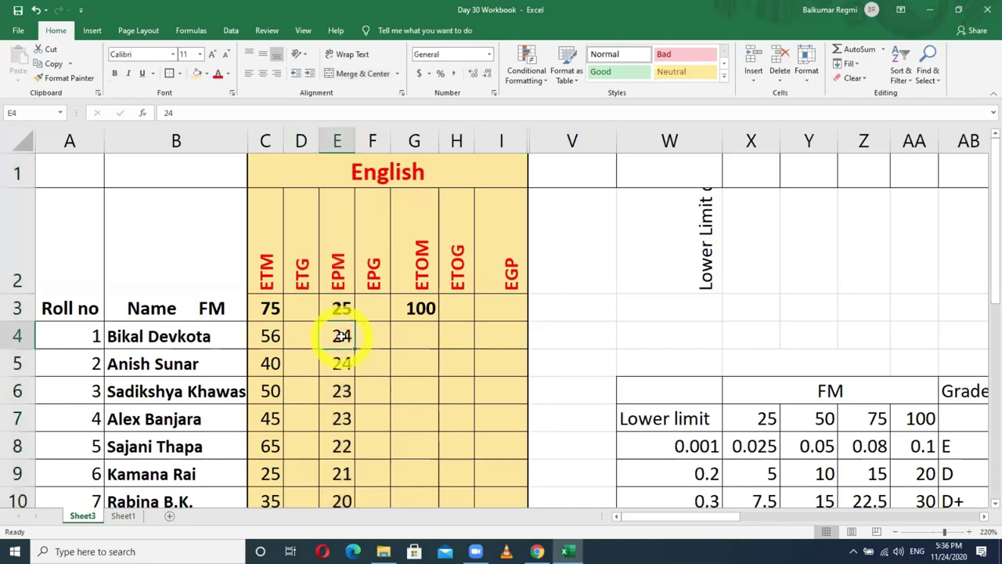
left_click(372, 141)
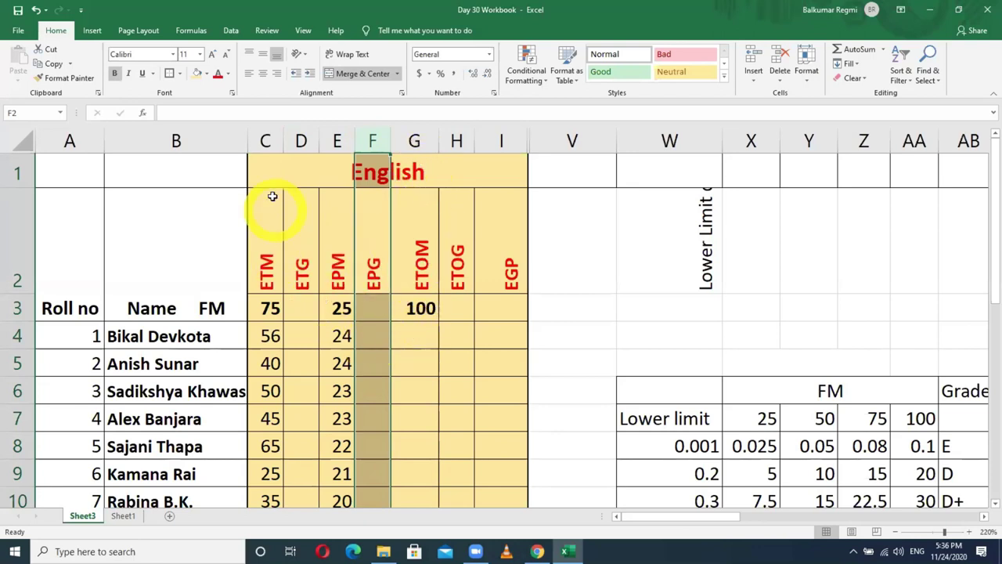
left_click(268, 140)
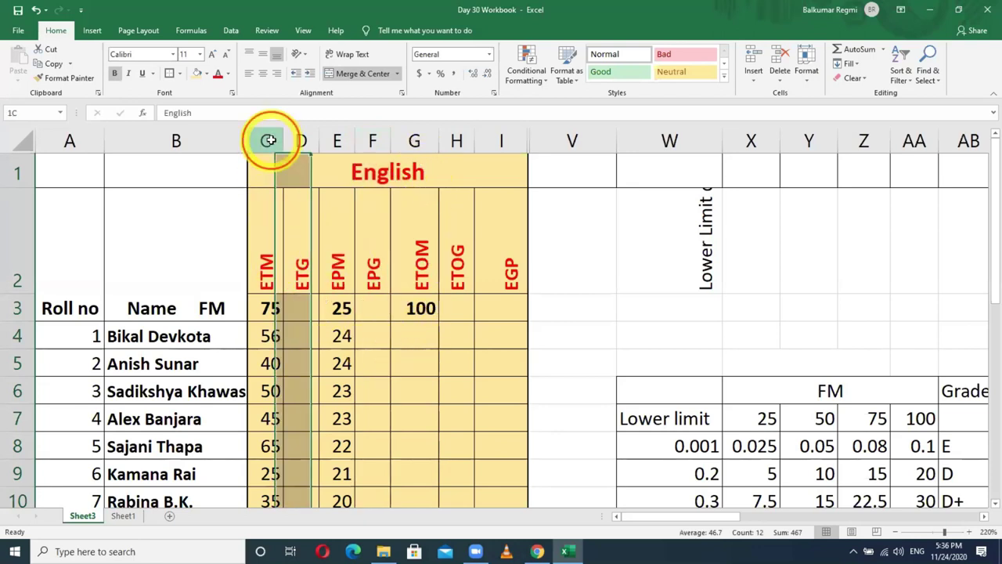
left_click(338, 139)
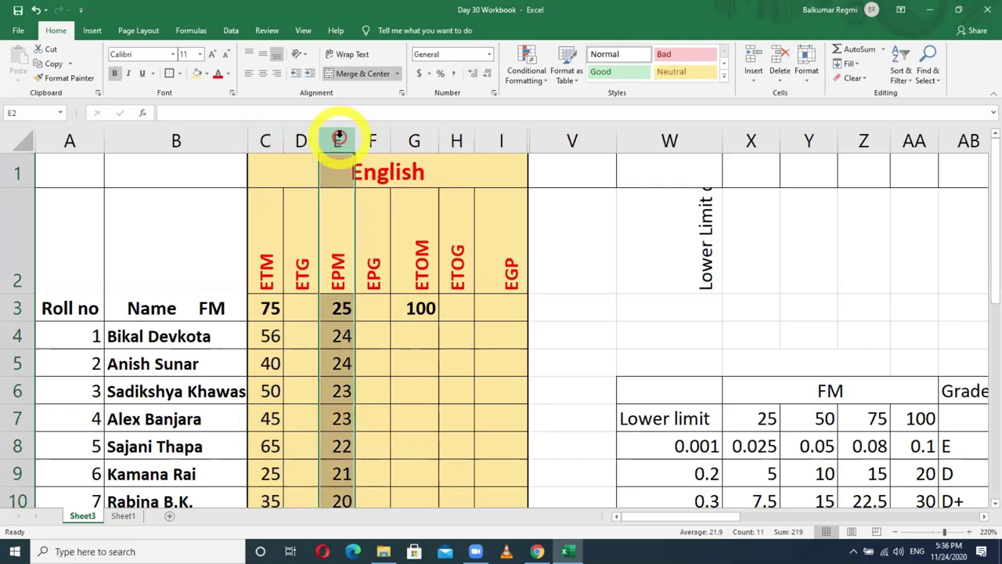
left_click(414, 138)
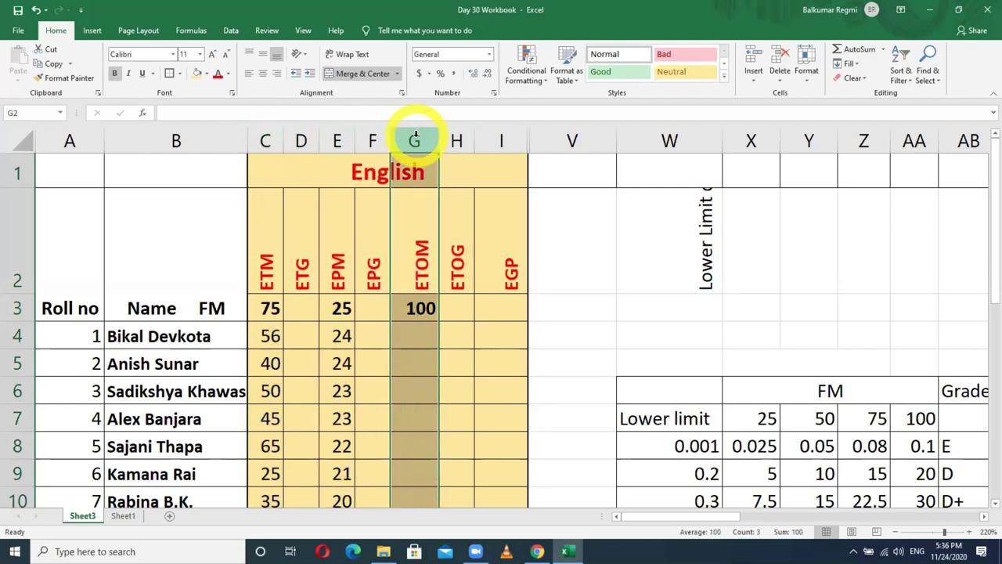
left_click(414, 337)
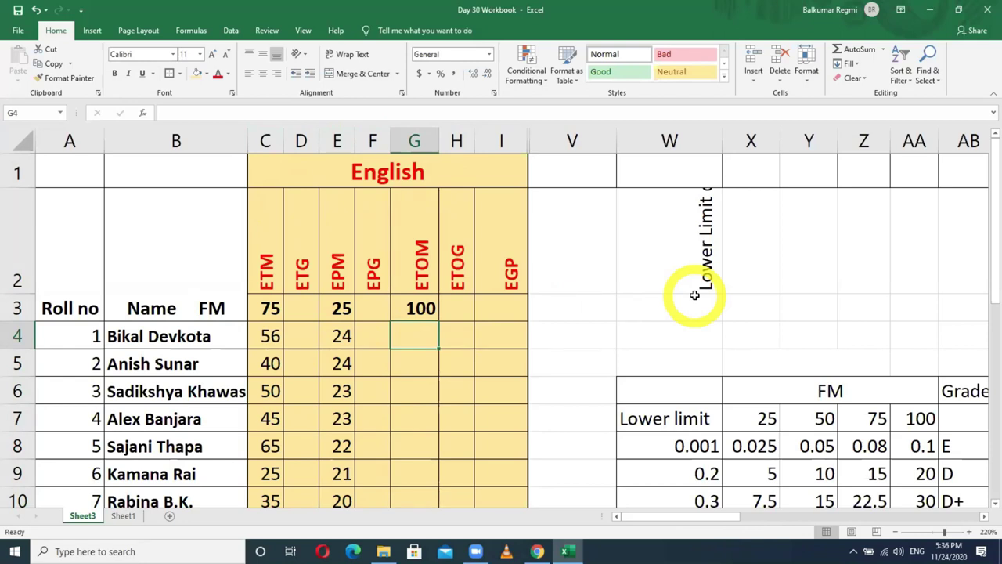
Enter =C4+E4 in G4 so the first student's ETOM total shows 80
type("=")
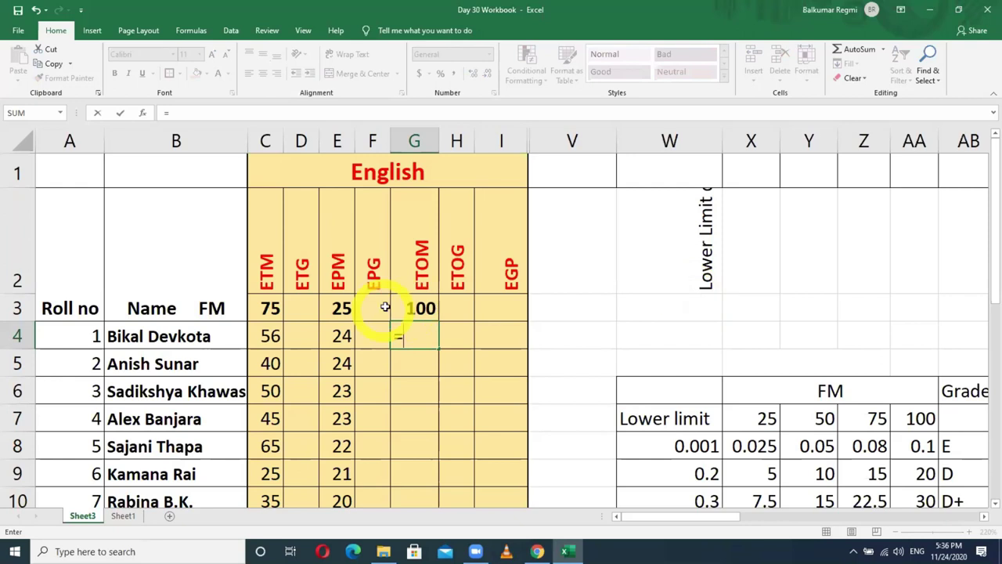
left_click(262, 337)
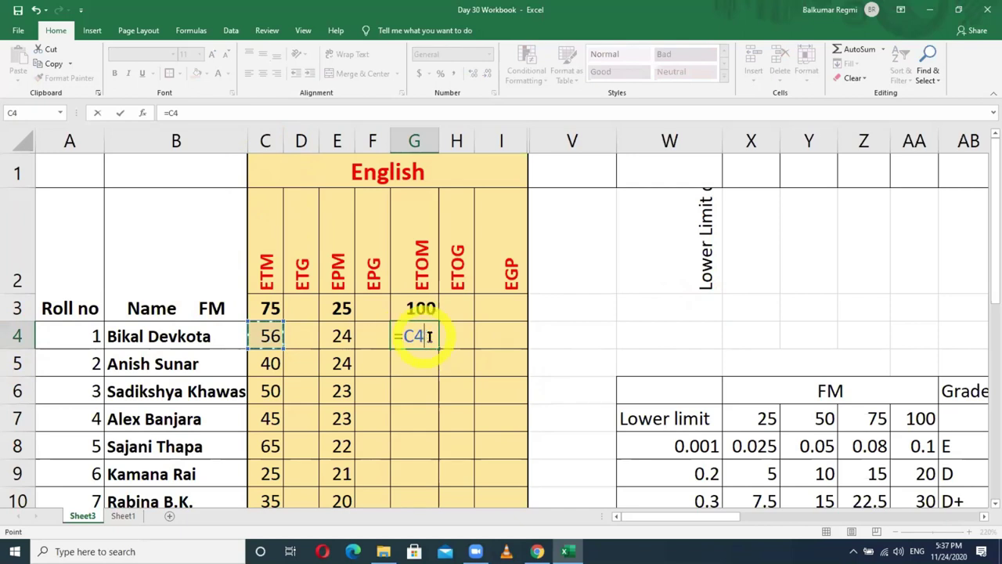
type("+")
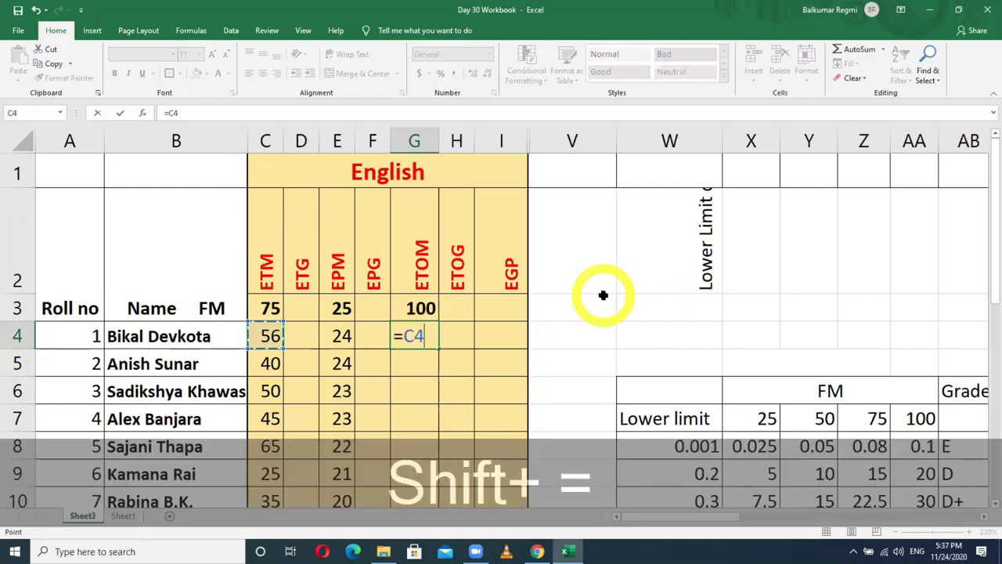
left_click(343, 336)
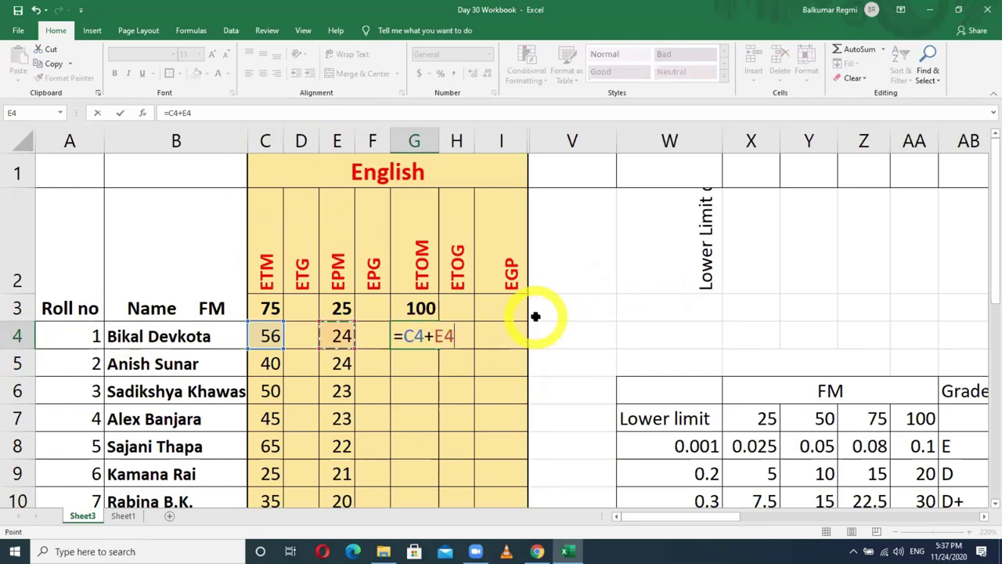
key("Return")
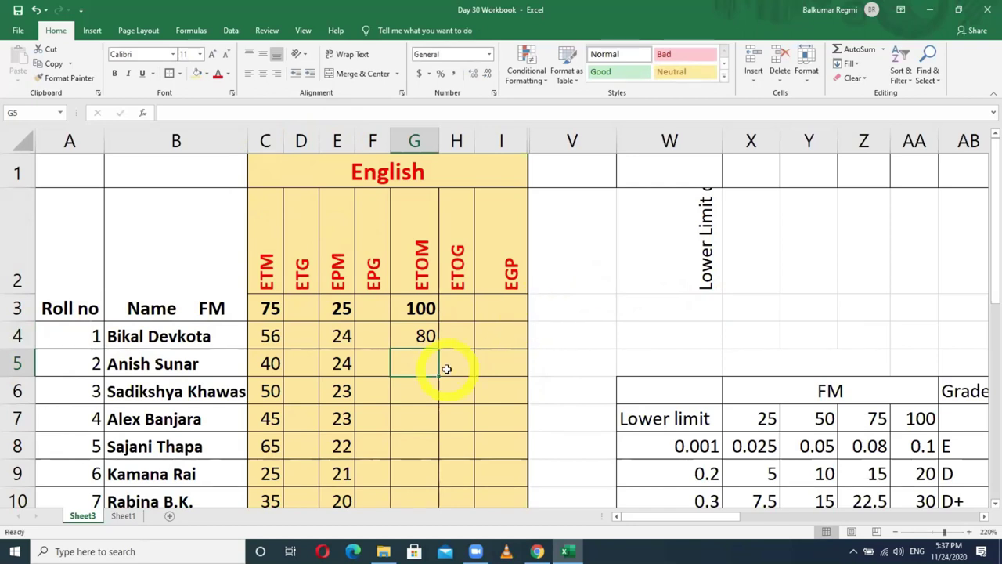
Reselect G4 and bring up the Save As window
scroll(446, 365, "down", 1)
scroll(445, 368, "down", 1)
left_click(427, 172)
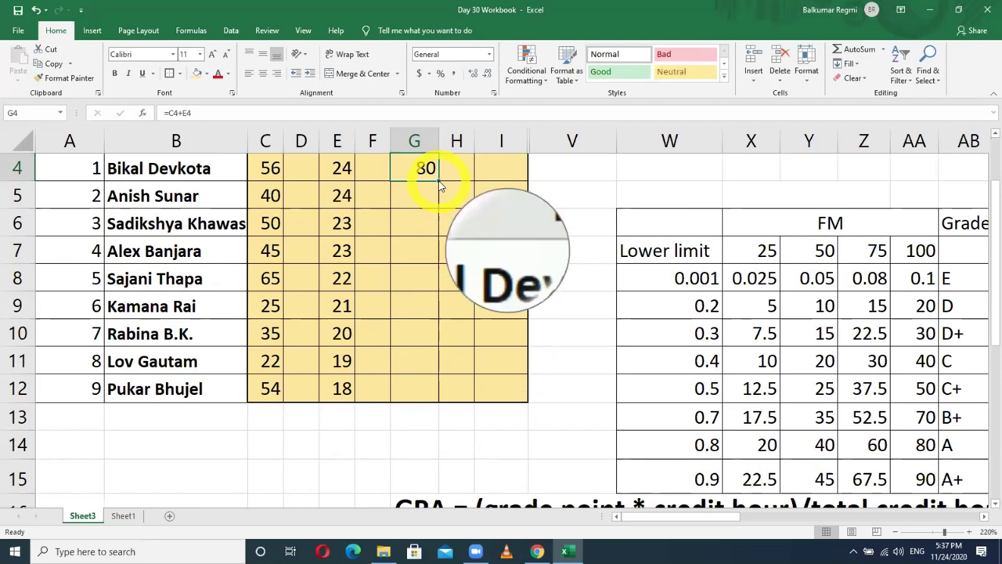
key("F12")
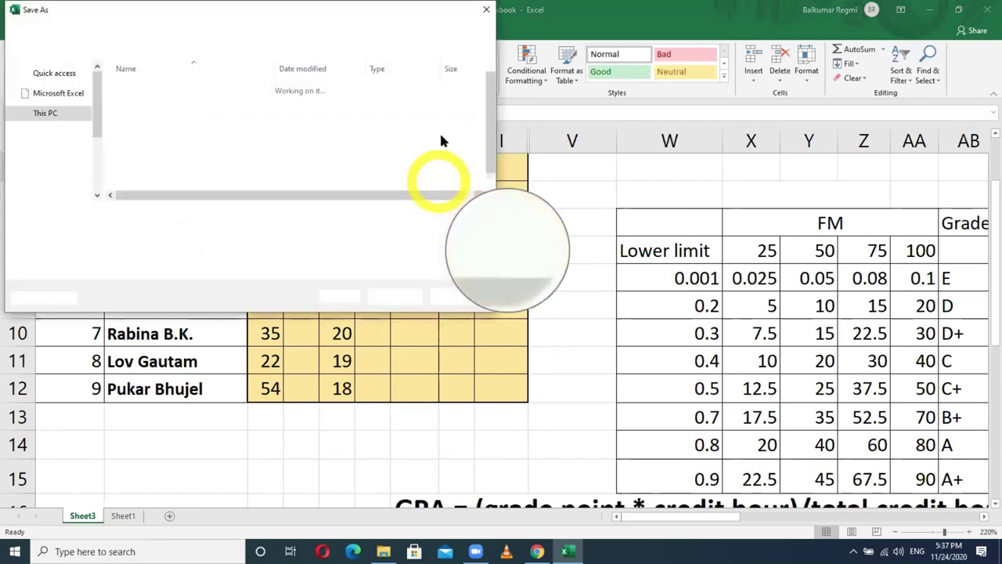
Cancel the Save As dialog without saving
left_click(458, 297)
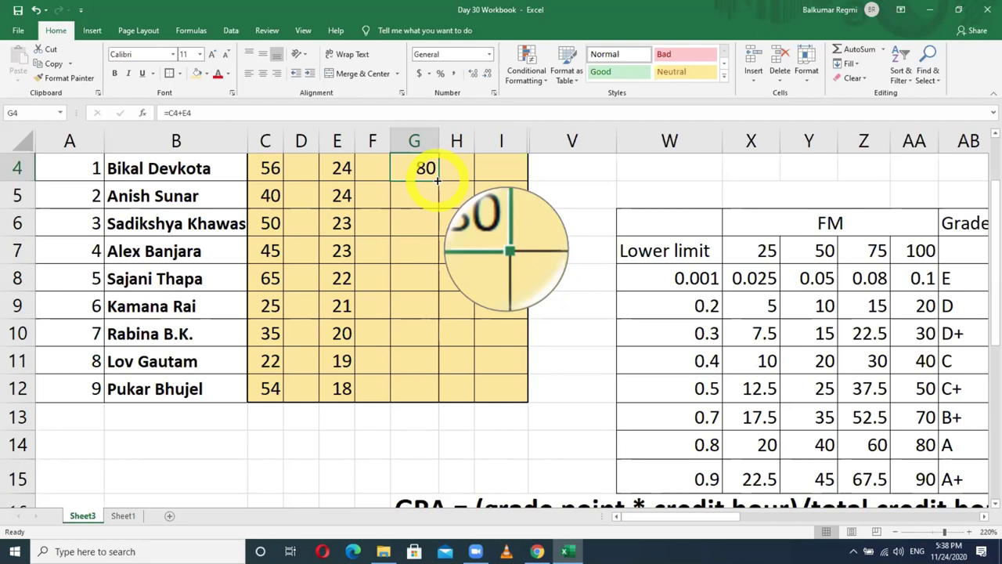
Fill G4's total formula down to G12 for all nine students, dismiss Save As, and switch to the meeting app
double_click(437, 180)
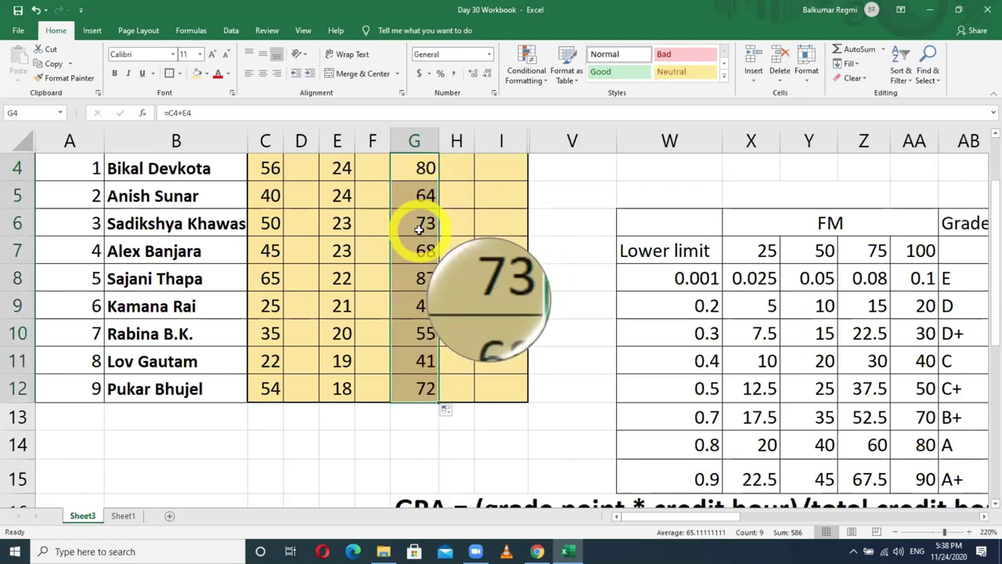
key("F12")
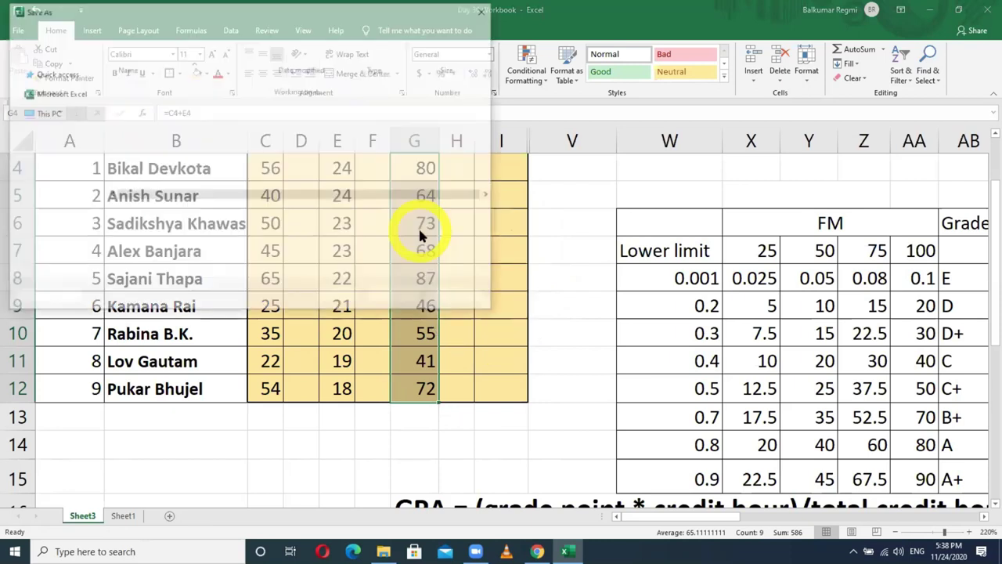
key("Escape")
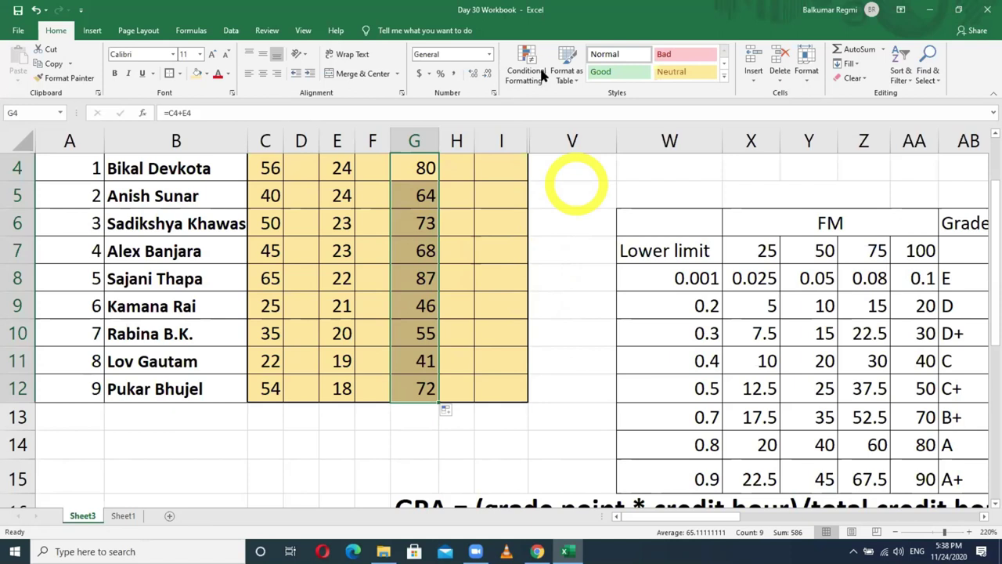
left_click(460, 23)
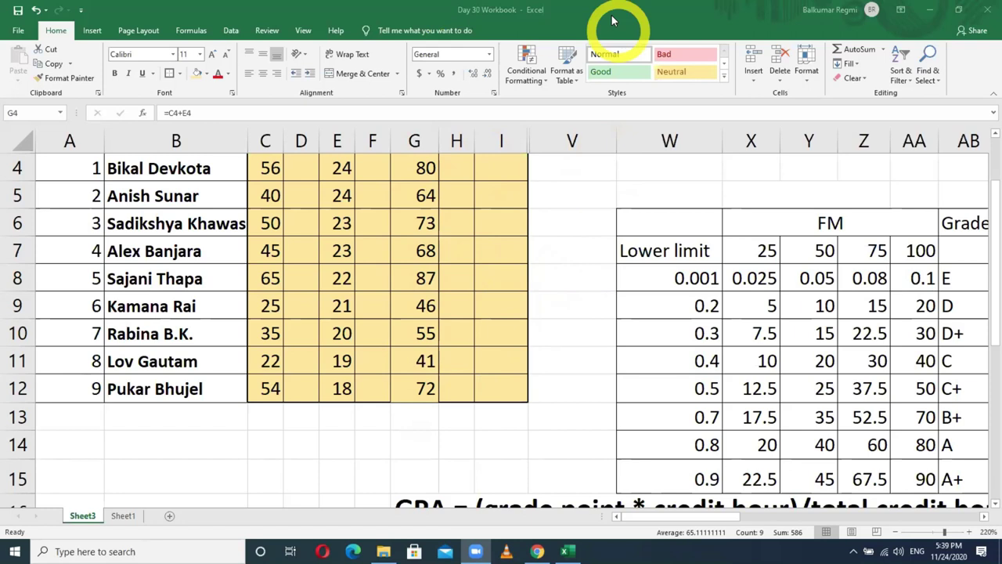
left_click(977, 19)
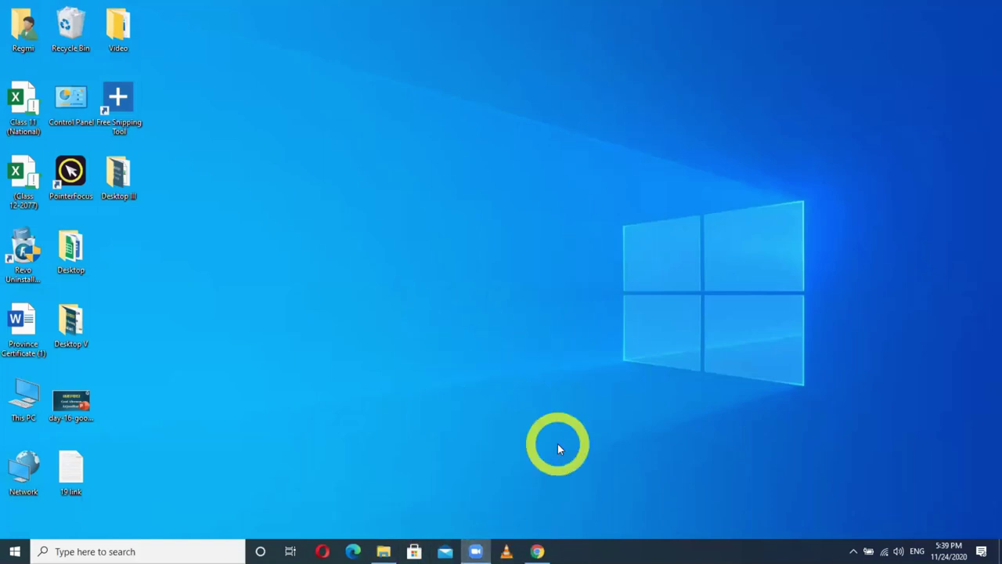
key("super+r")
key("Escape")
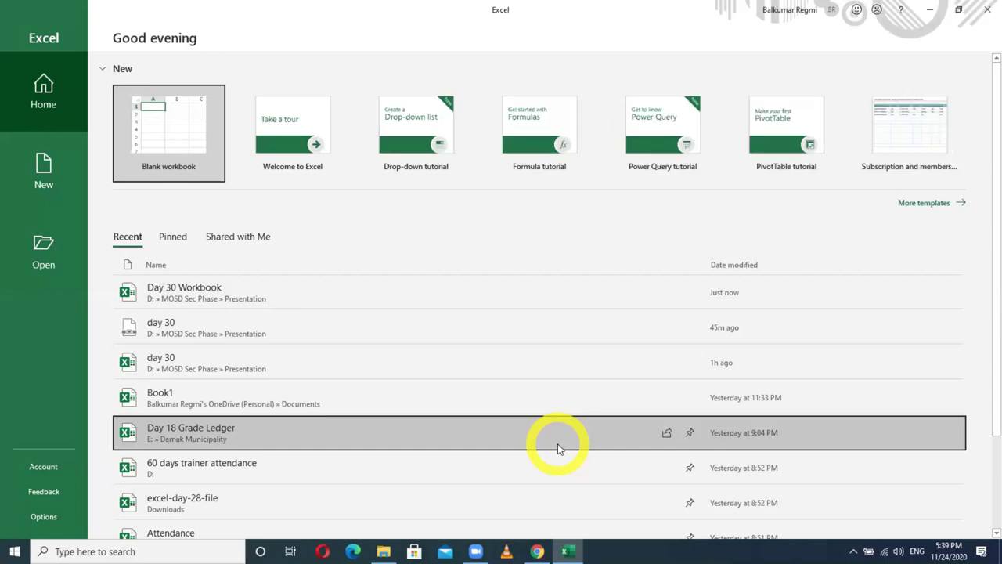
left_click(176, 302)
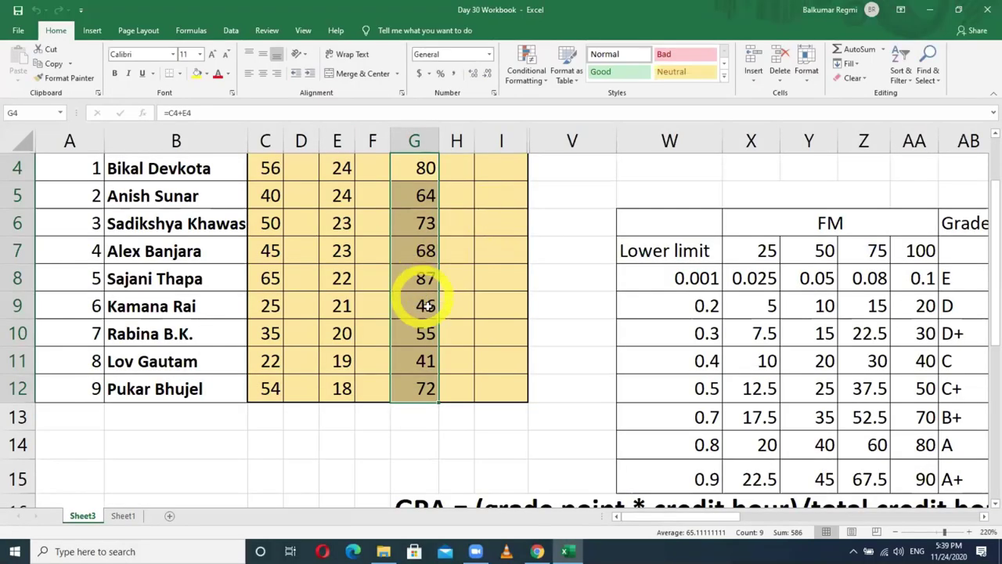
Scroll up and down through Sheet3's marks table, then bring the workbook back into focus
scroll(412, 329, "up", 1)
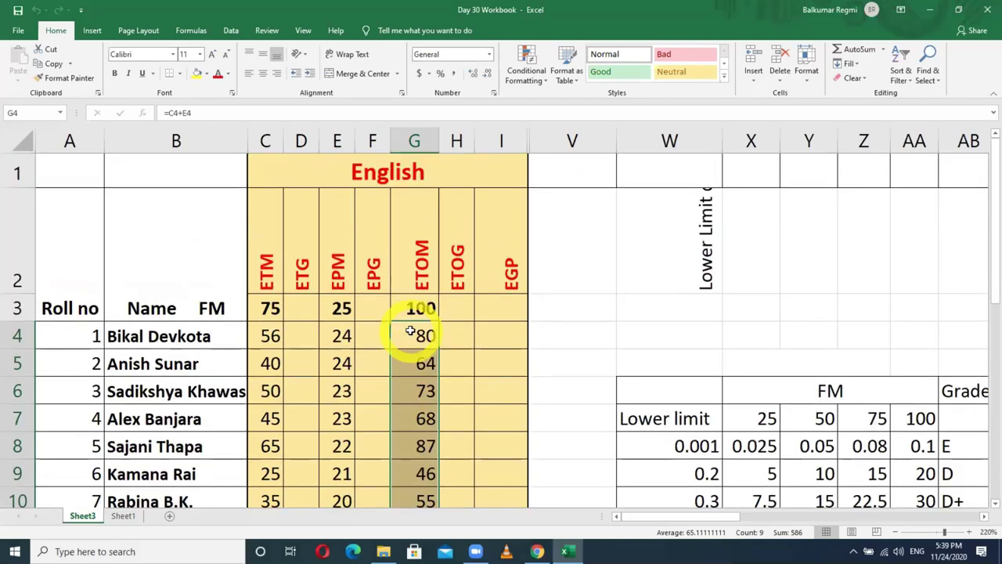
scroll(414, 329, "down", 1)
scroll(416, 331, "up", 1)
scroll(556, 375, "down", 1)
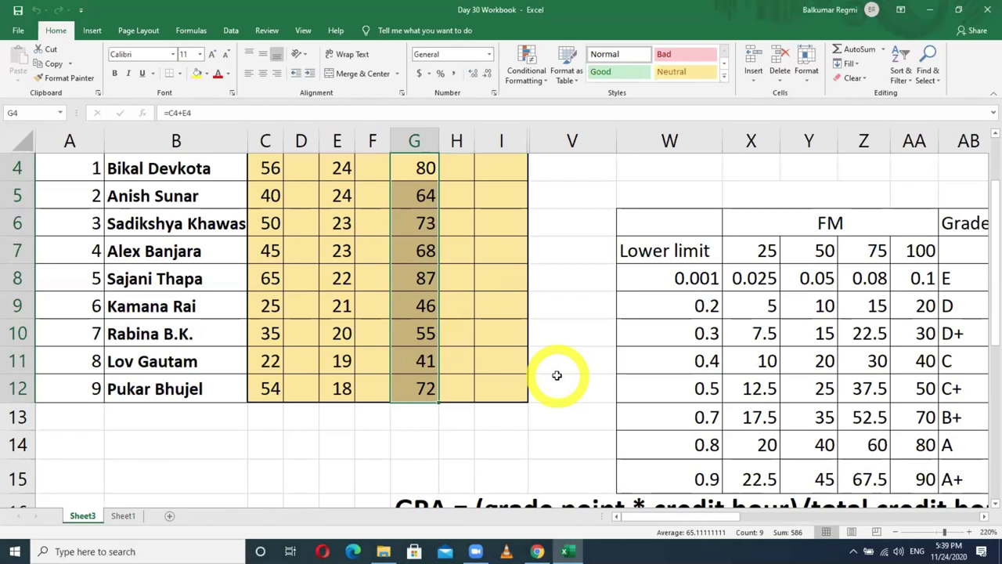
scroll(557, 375, "up", 1)
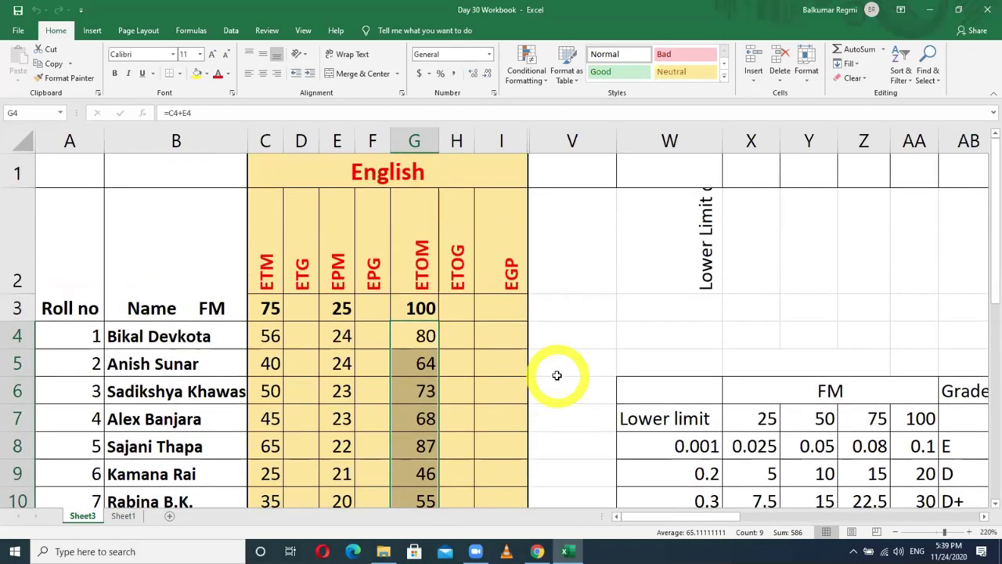
scroll(557, 375, "down", 1, "ctrl")
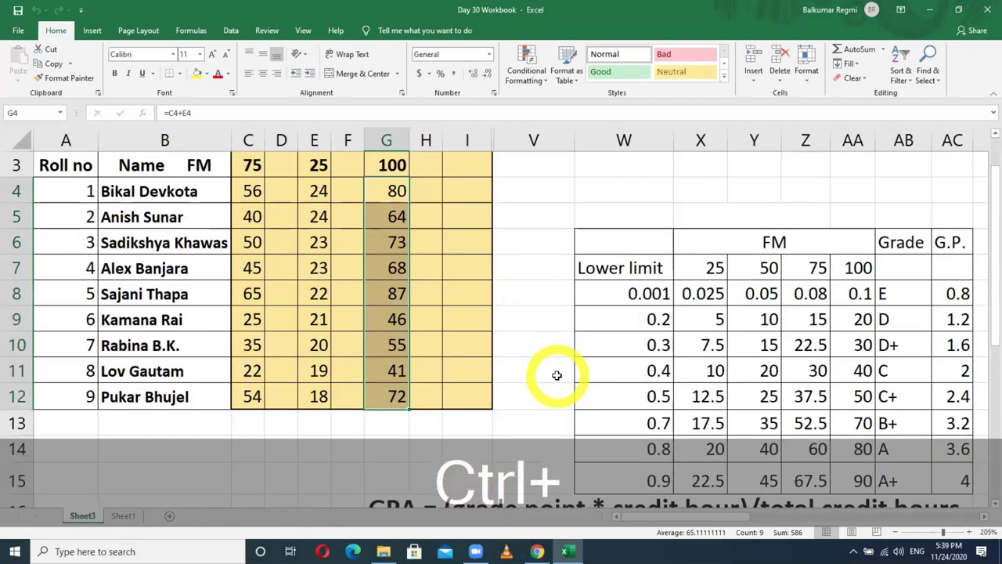
scroll(556, 375, "up", 1)
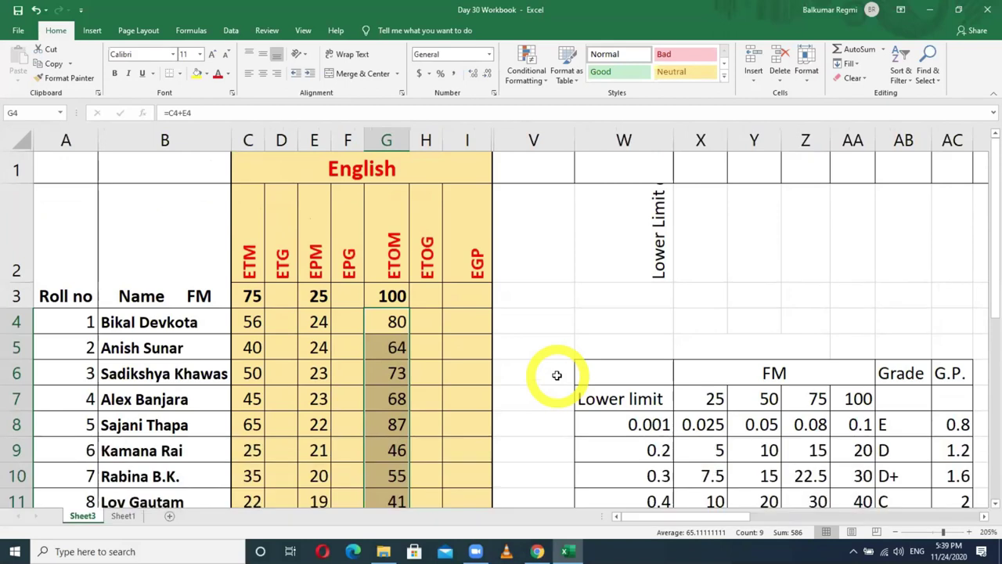
scroll(556, 375, "down", 1)
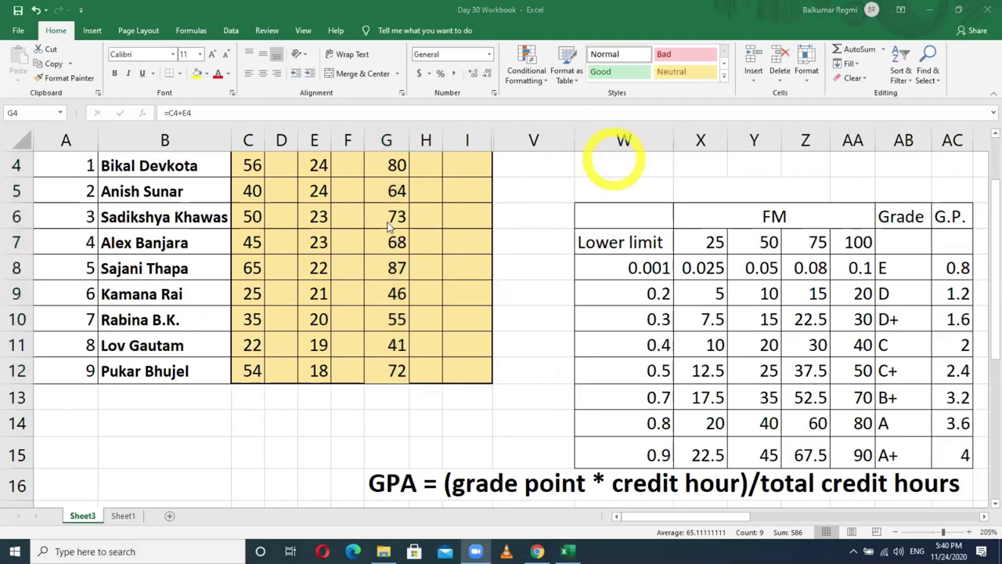
scroll(403, 307, "up", 1)
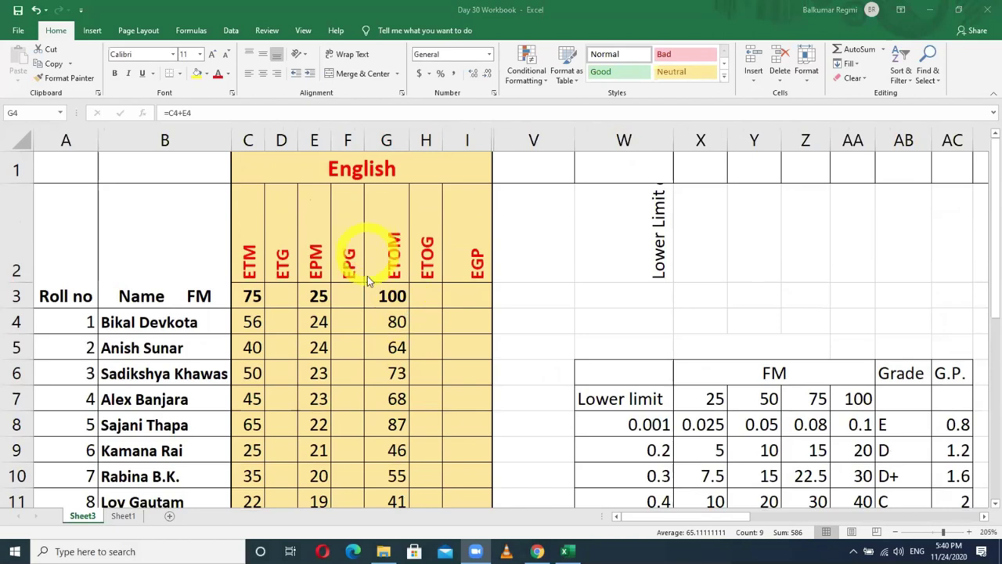
left_click(131, 516)
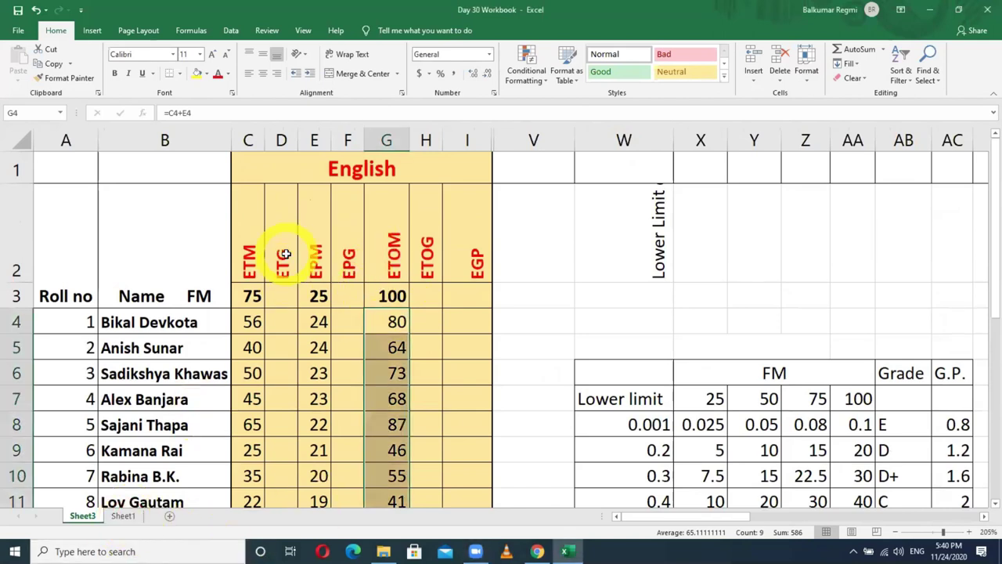
On Sheet1, enter 'English' in J5 with subheadings 'Th' in J6 and 'Pr' in K6
left_click(123, 517)
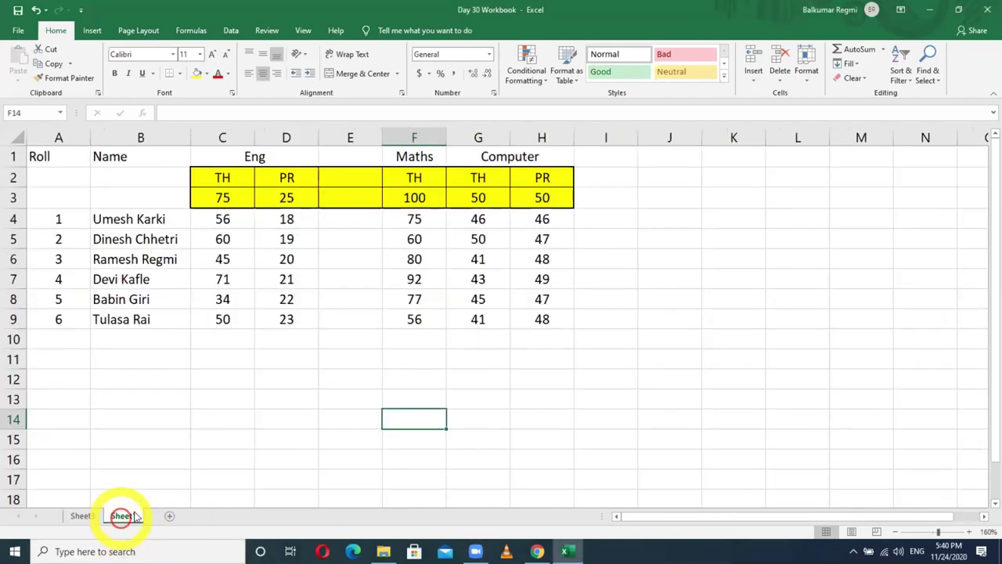
left_click(676, 240)
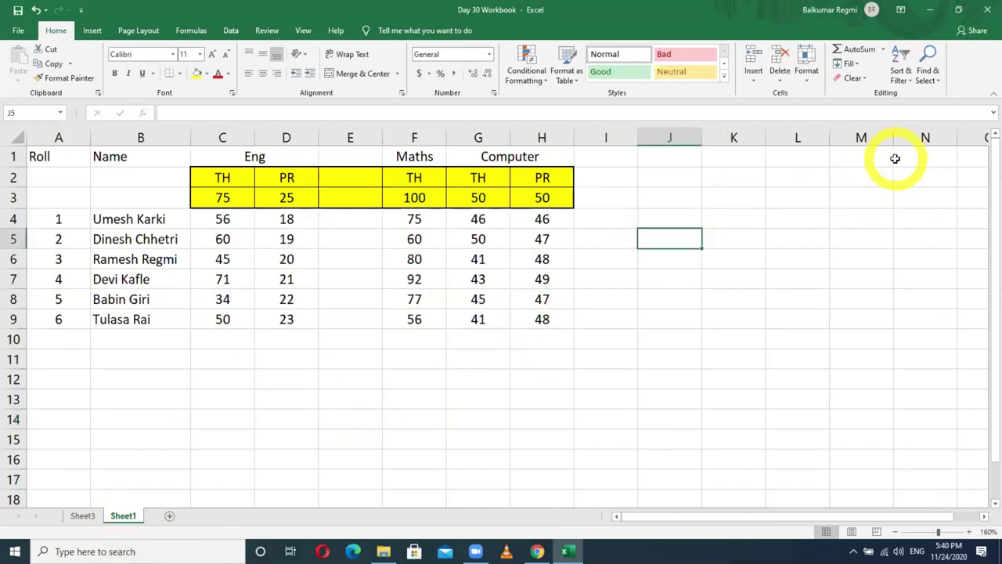
type("English")
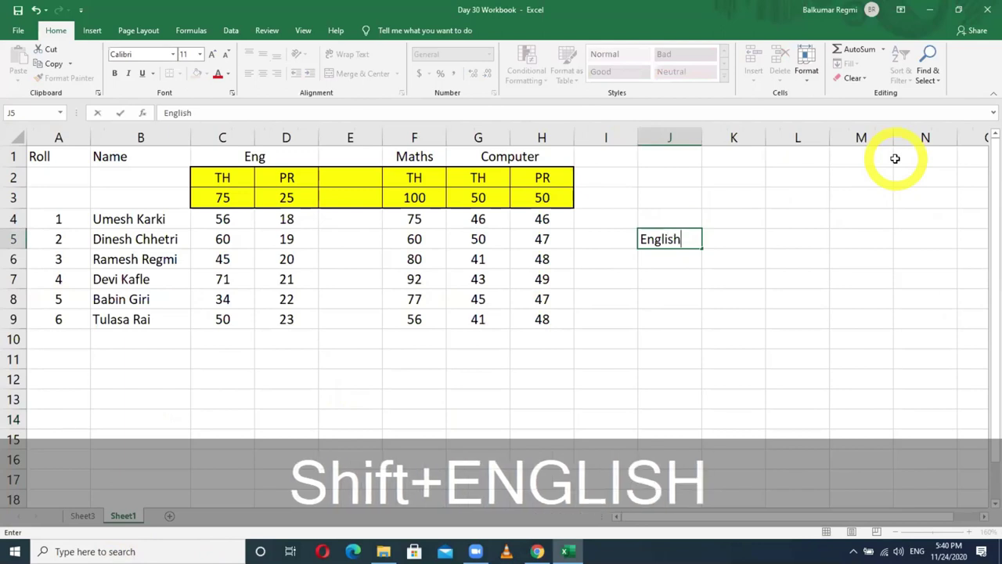
key("Return")
type("Th")
key("Tab")
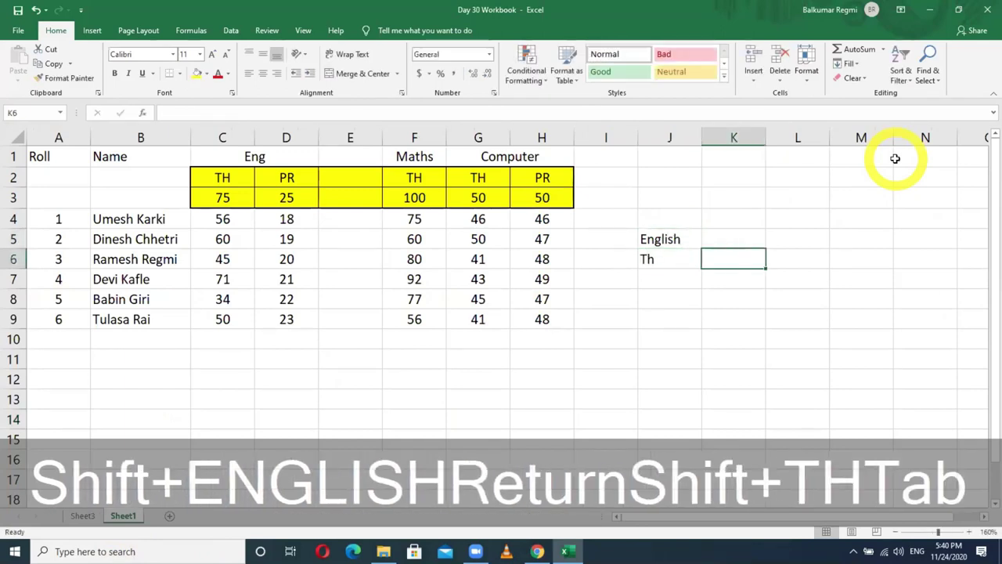
type("Pr")
key("Return")
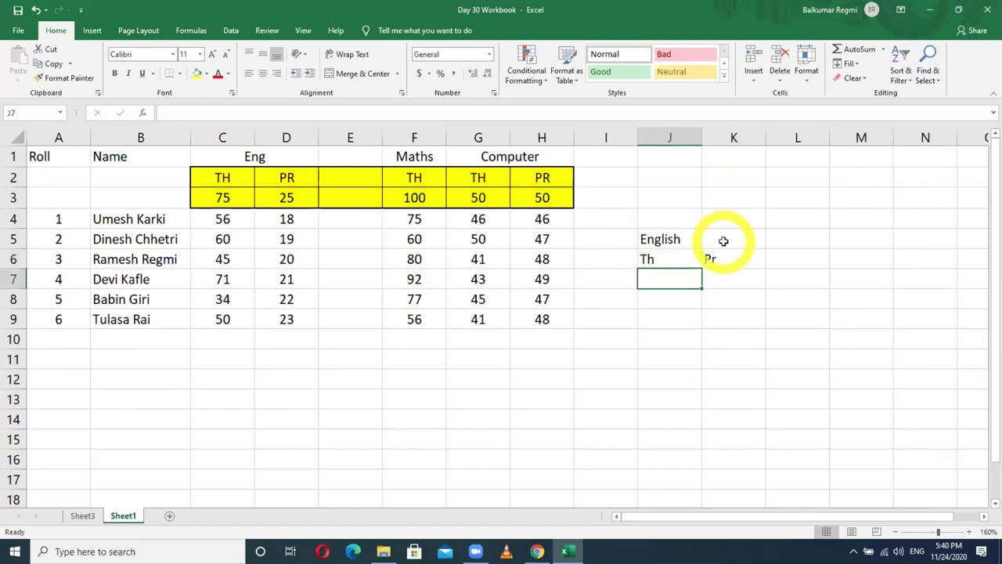
Merge and centre the English heading across J5:K5
left_click_drag(664, 238, 711, 238)
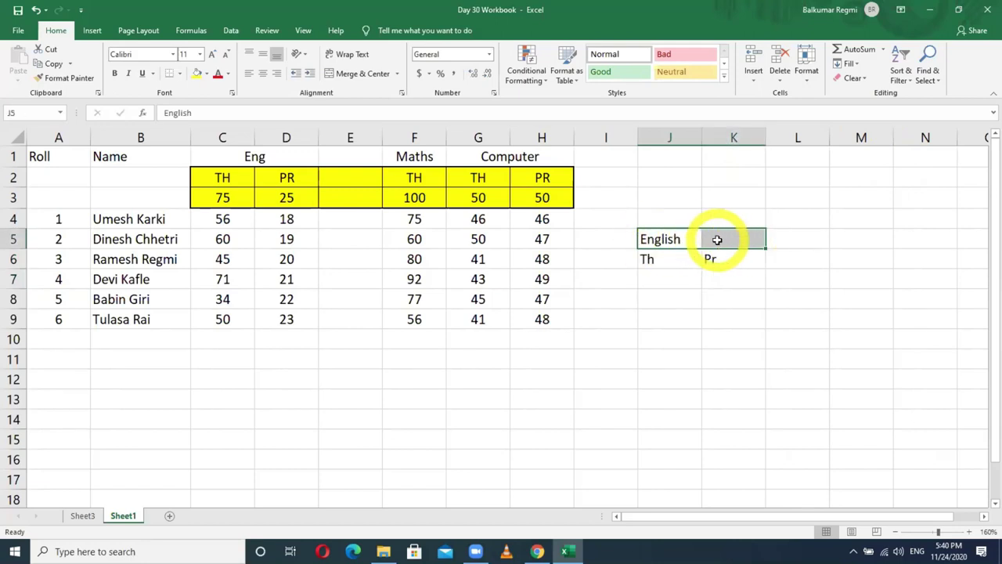
left_click(666, 279)
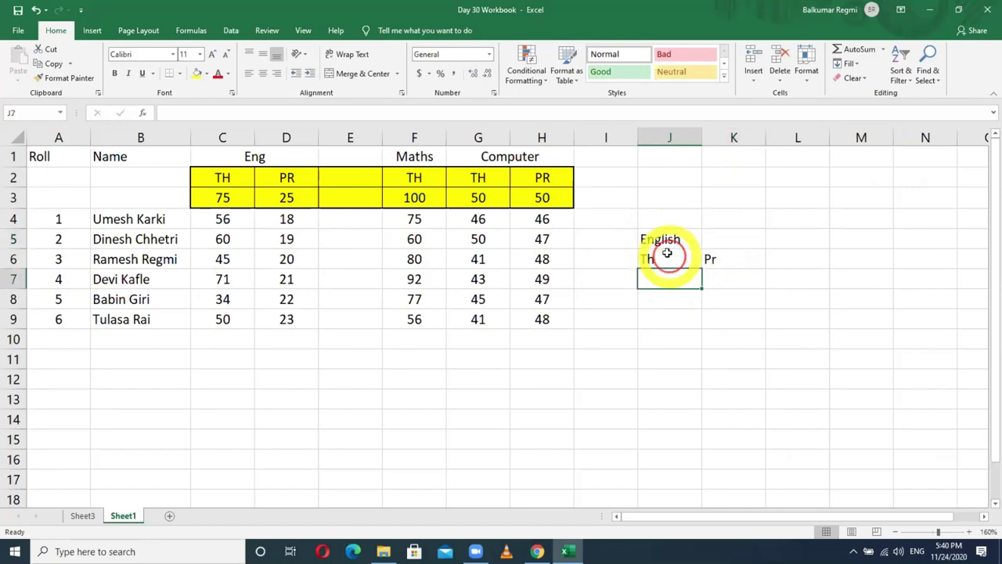
left_click_drag(666, 242, 733, 243)
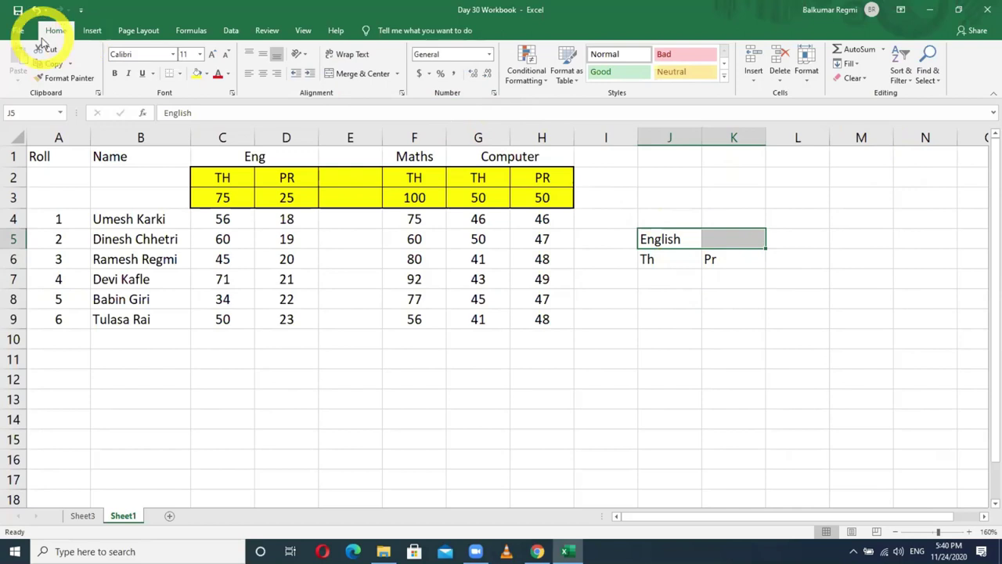
left_click(362, 78)
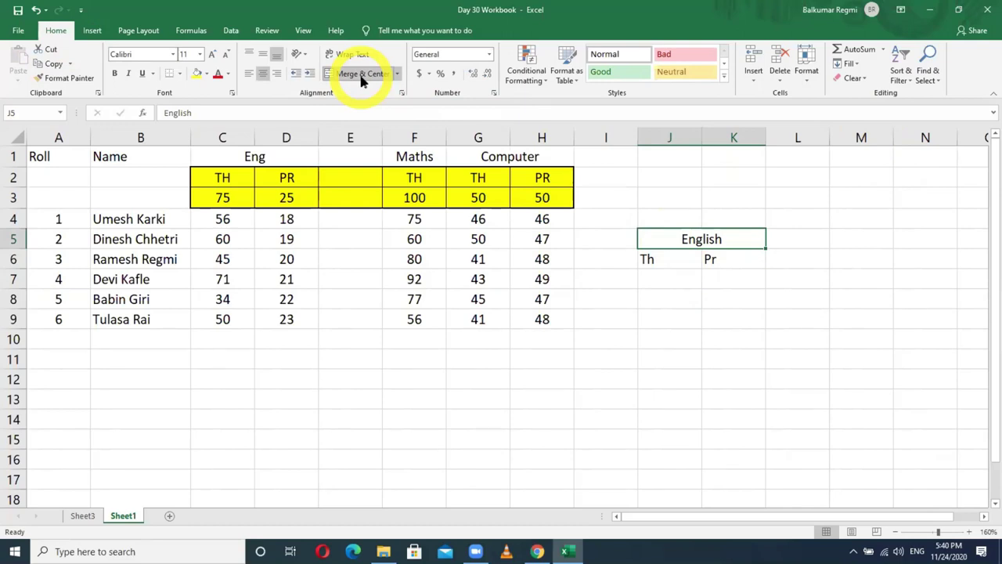
Glance at Sheet3, return to Sheet1, and open then dismiss the context menu for J8:K8
left_click(74, 517)
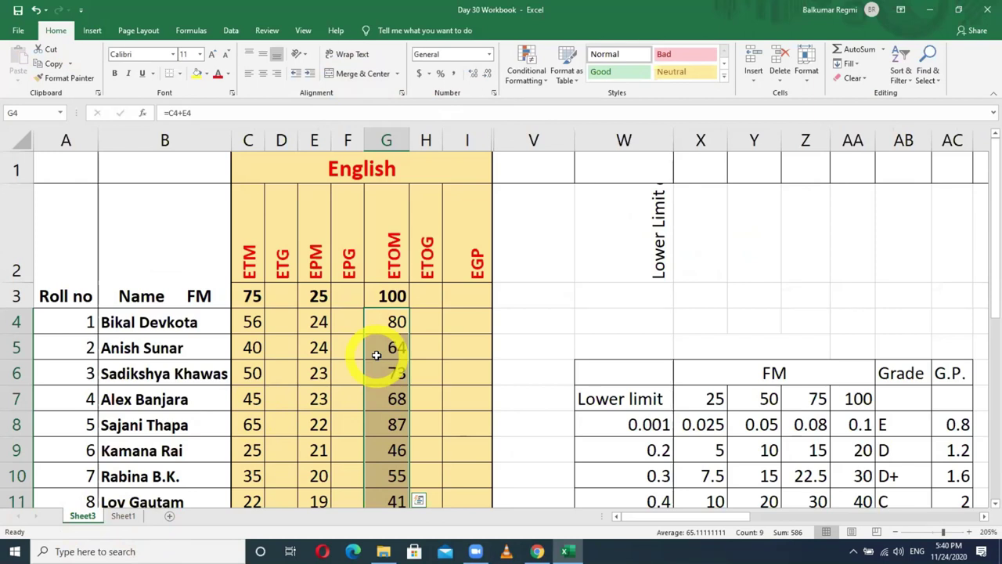
left_click(124, 516)
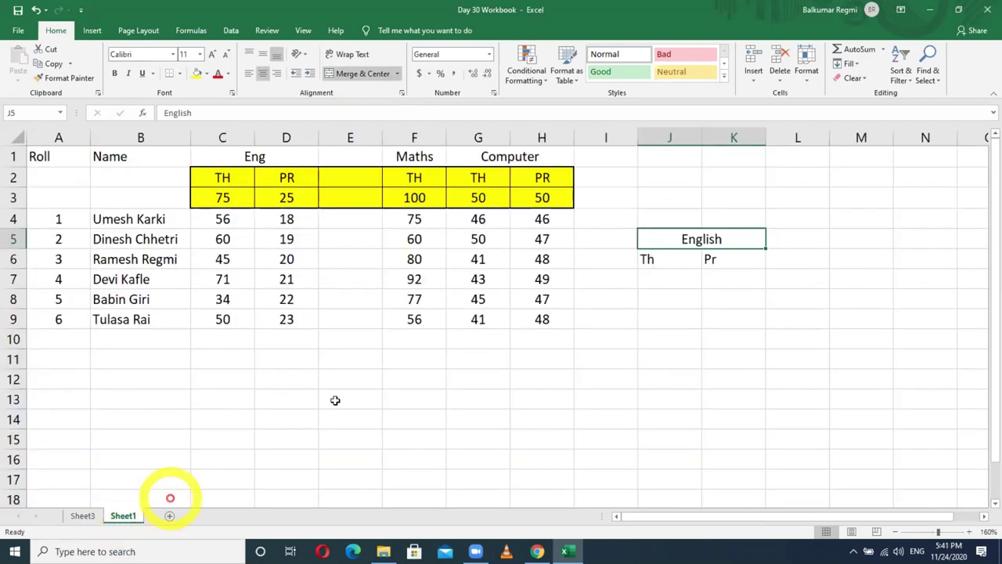
left_click_drag(682, 302, 705, 302)
right_click(706, 300)
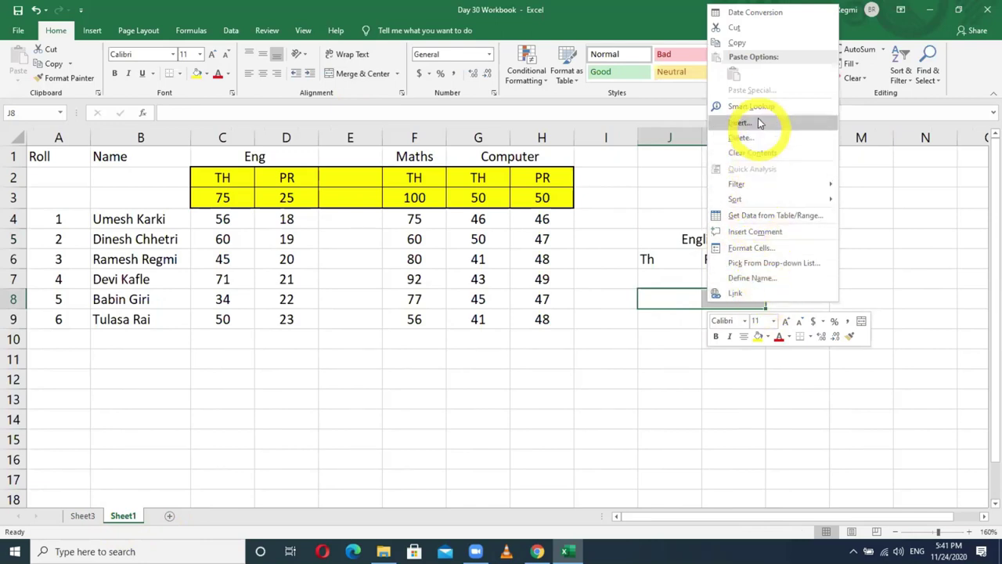
key("Escape")
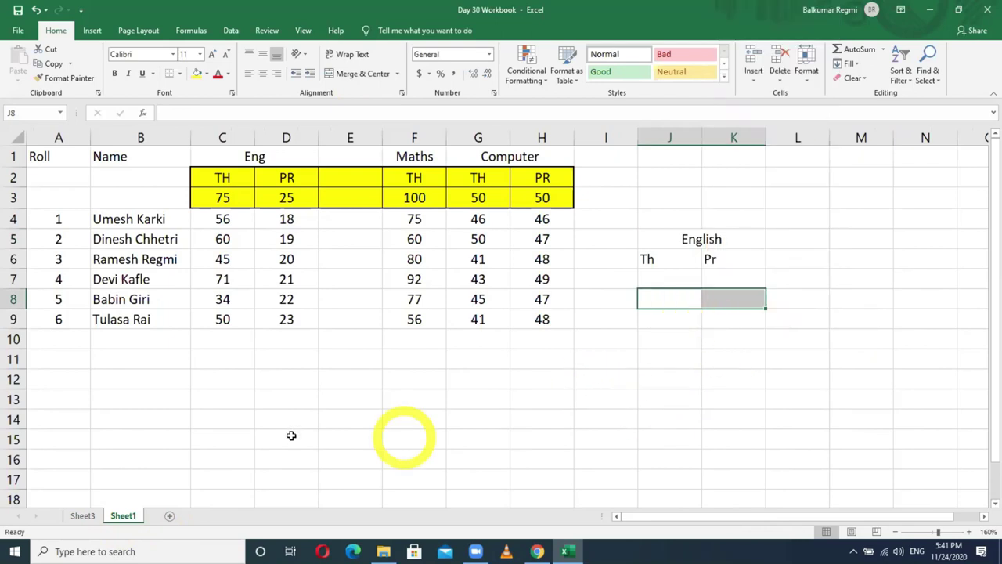
Return to Sheet3, zoom out to see the lower tables, and select G18
left_click(82, 515)
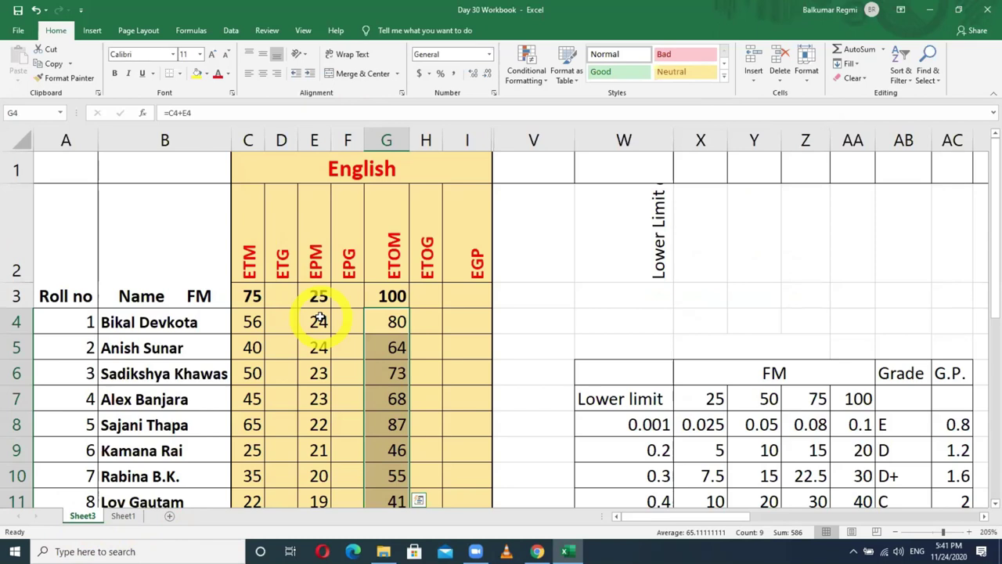
scroll(320, 317, "down", 1)
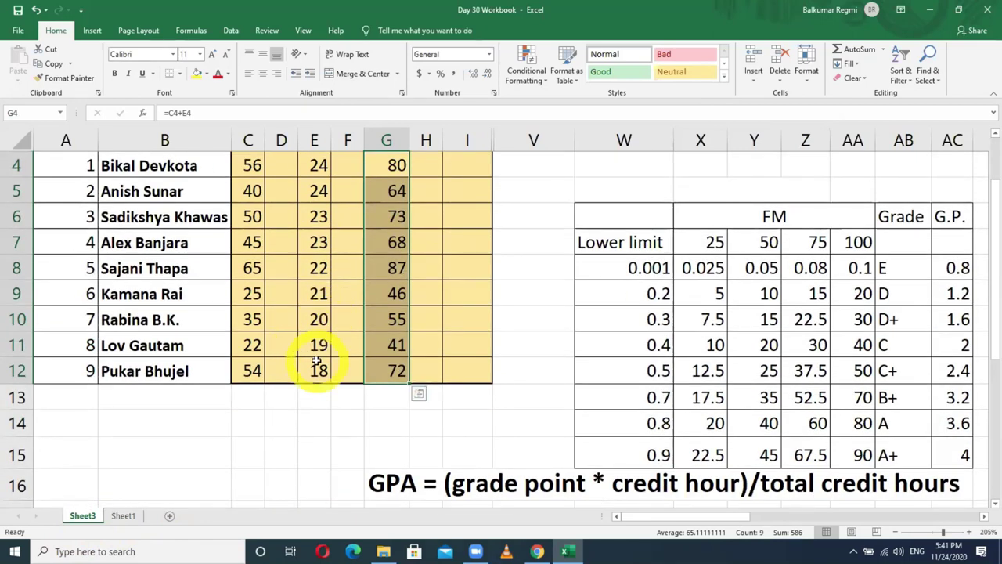
key("ctrl")
scroll(317, 374, "down", 2)
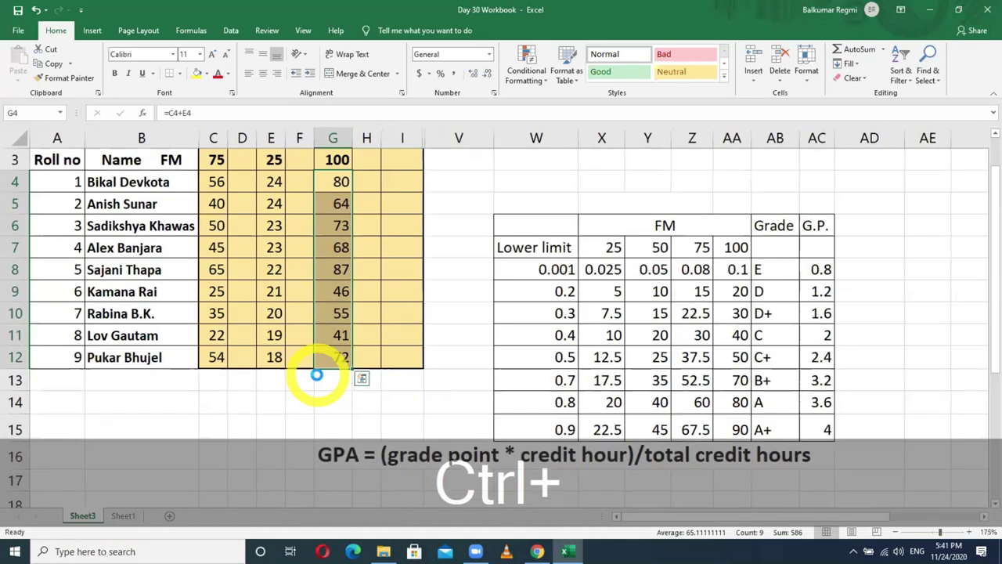
scroll(317, 374, "down", 1)
scroll(317, 374, "down", 1)
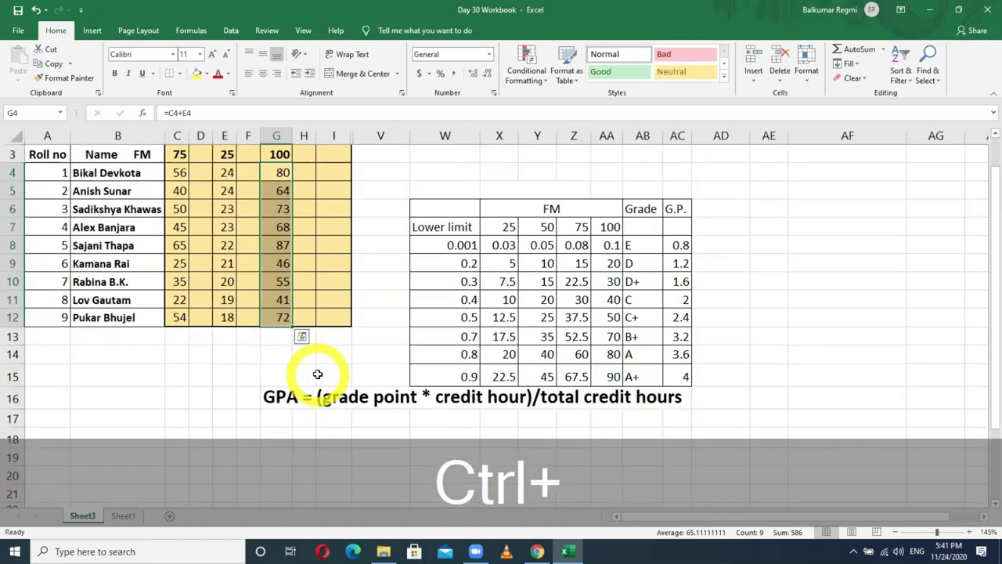
scroll(304, 404, "down", 1)
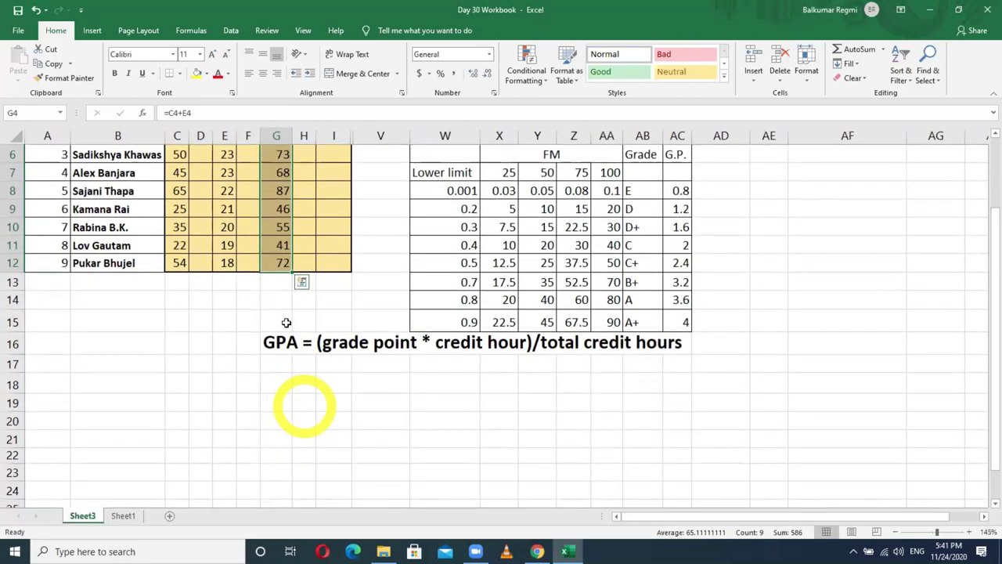
left_click(279, 381)
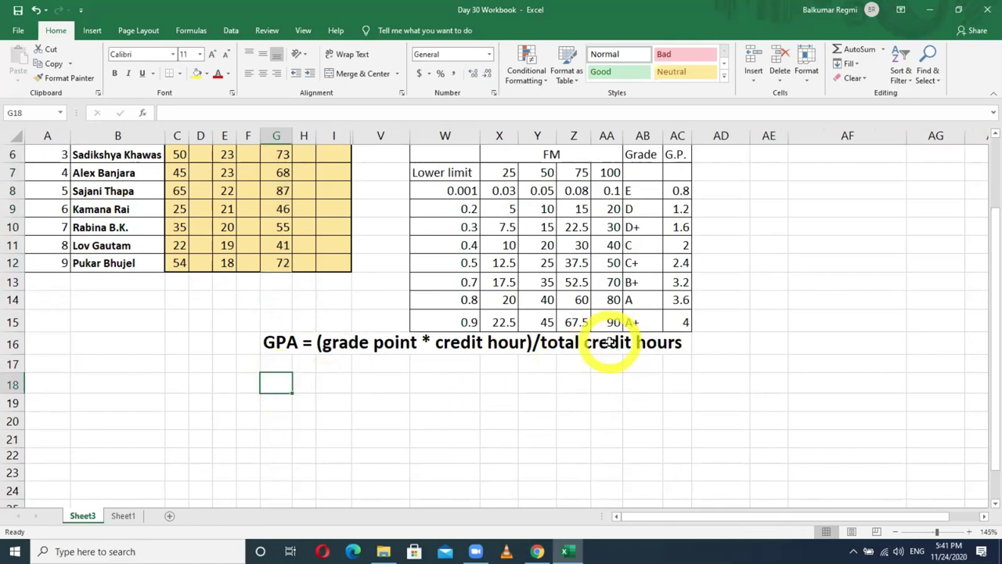
Enter full marks 25, 50, 75 and 100 in G18, H18, I18 and V18, then select G18:V18
scroll(425, 403, "up", 1)
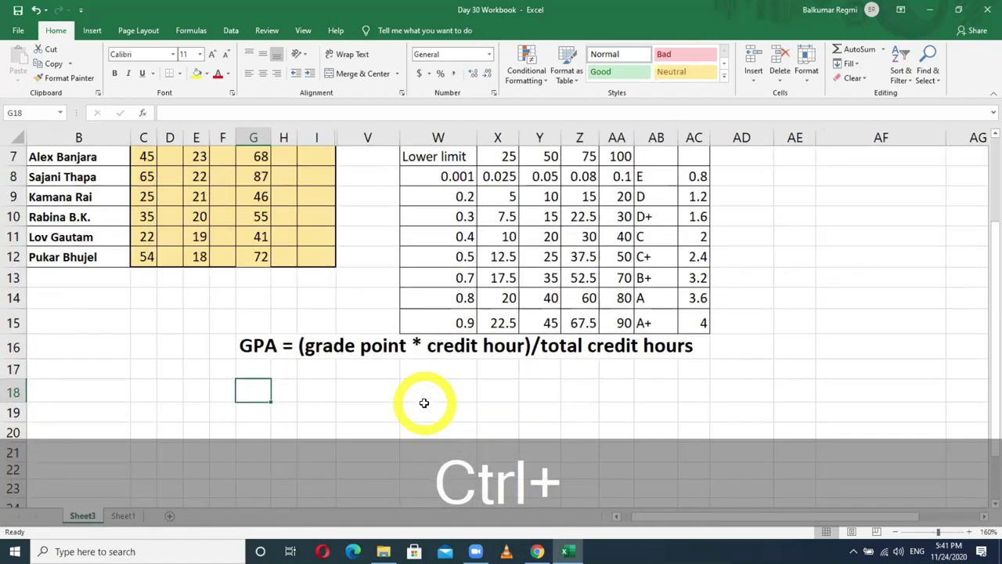
type("25")
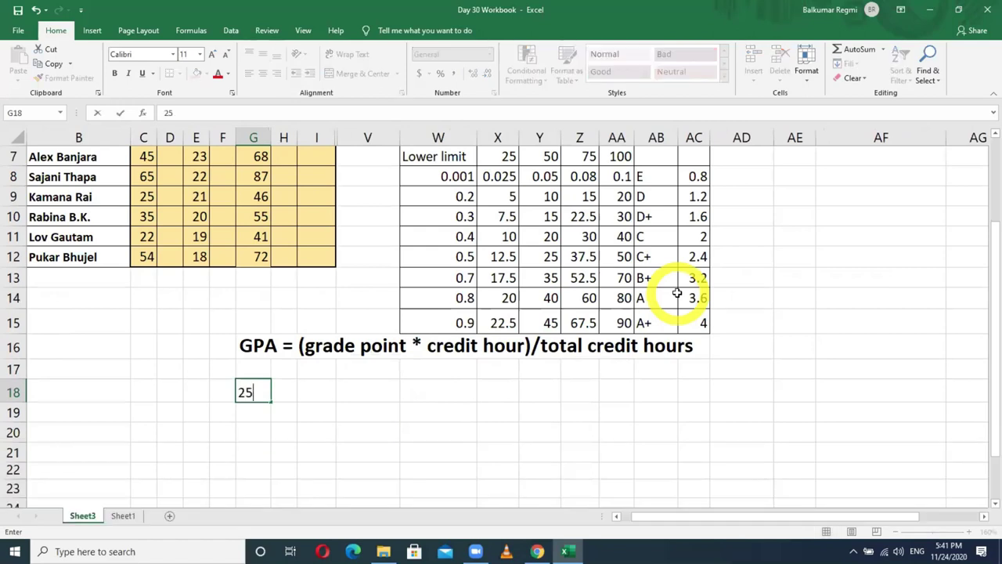
key("Tab")
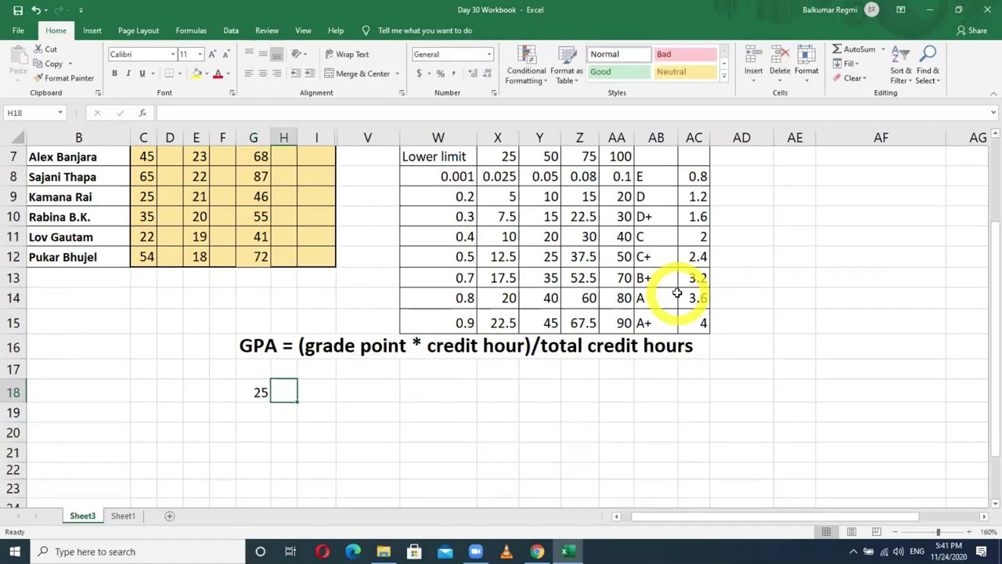
type("50")
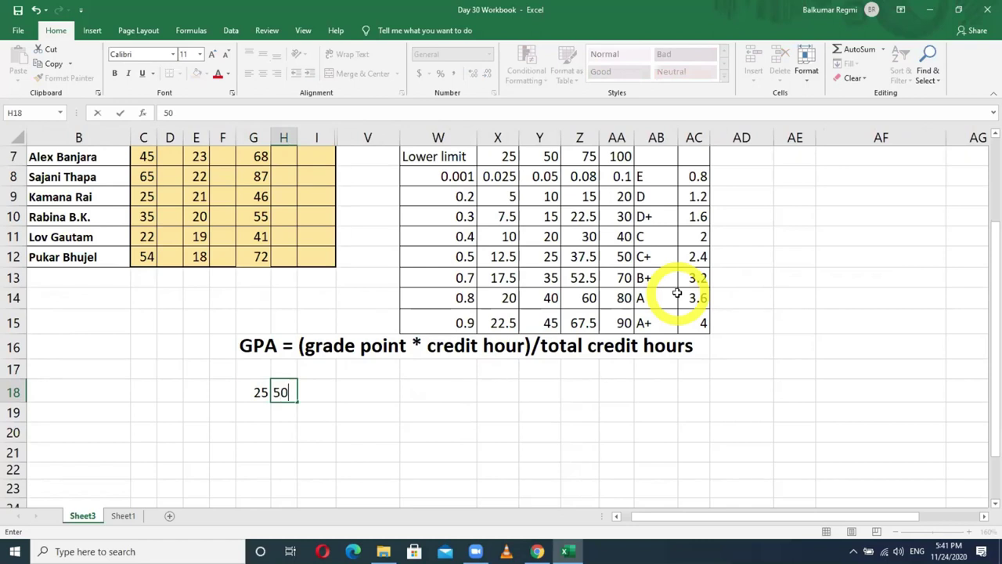
key("Tab")
type("75")
key("Tab")
type("100")
key("Return")
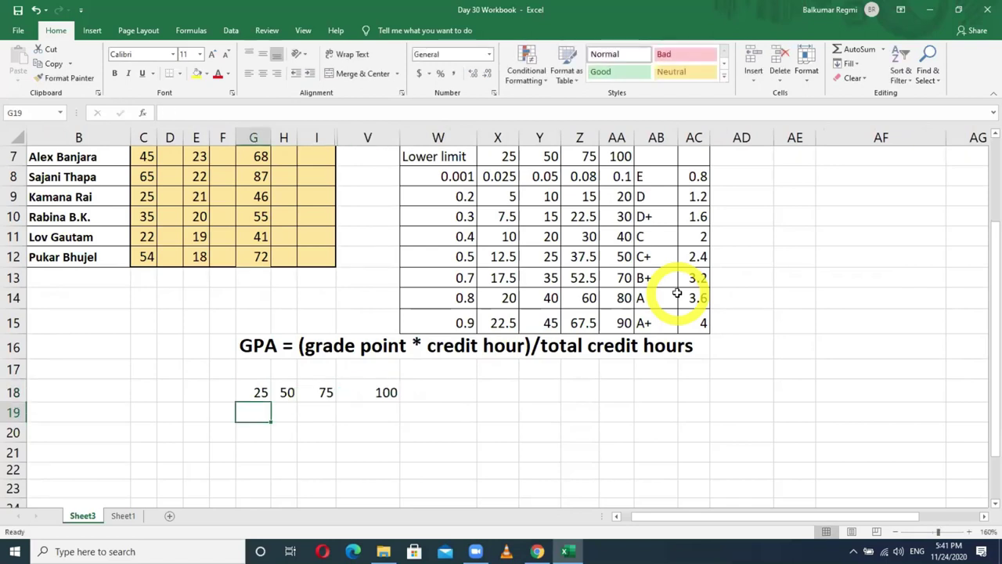
left_click_drag(252, 390, 384, 392)
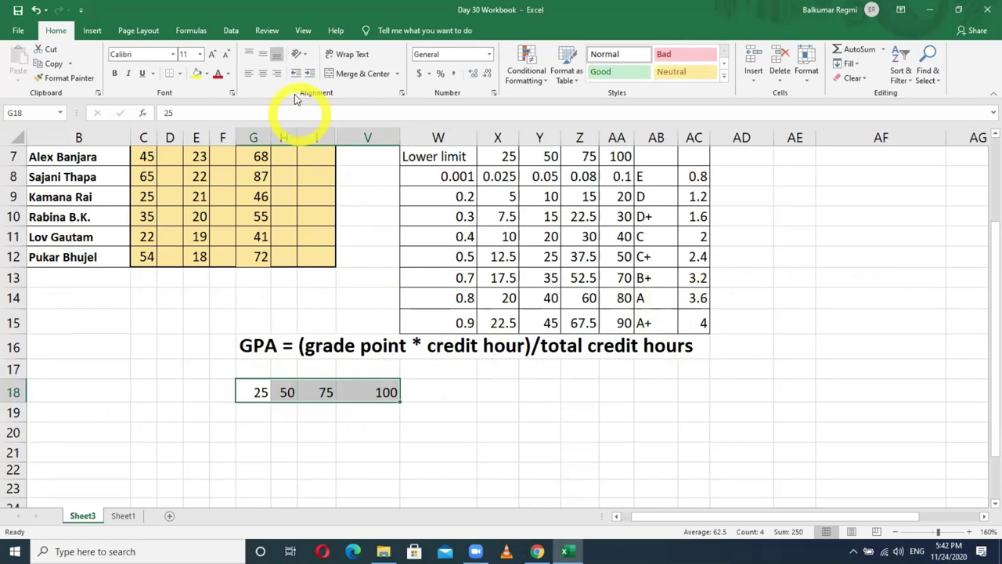
left_click(178, 74)
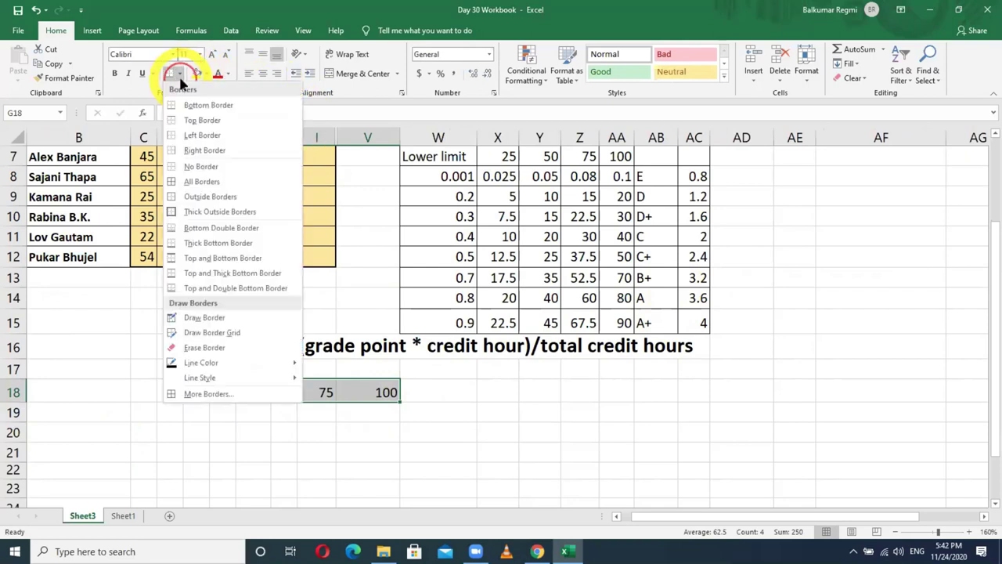
Give G18:V18 all borders and centre the full-mark values
left_click(188, 196)
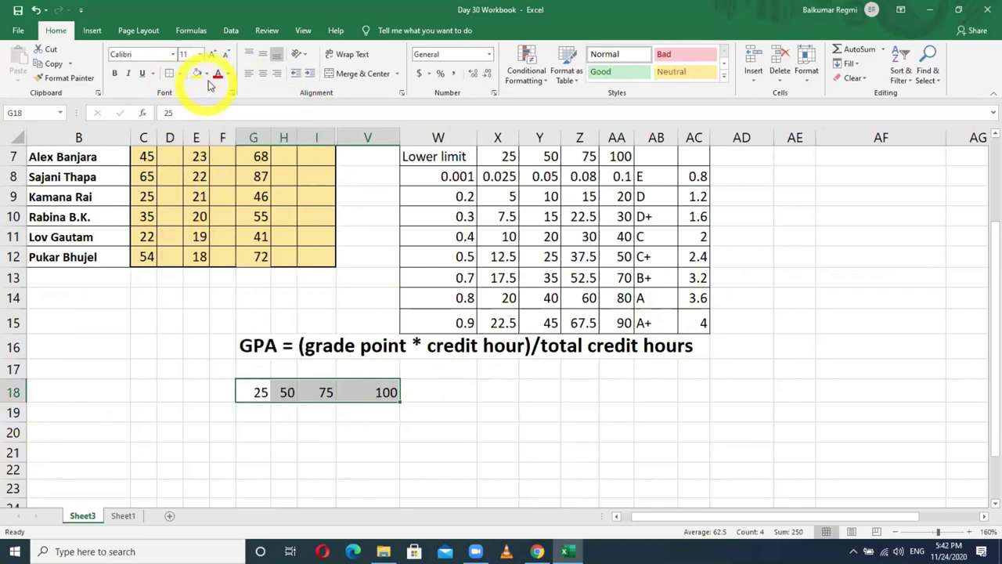
left_click(180, 75)
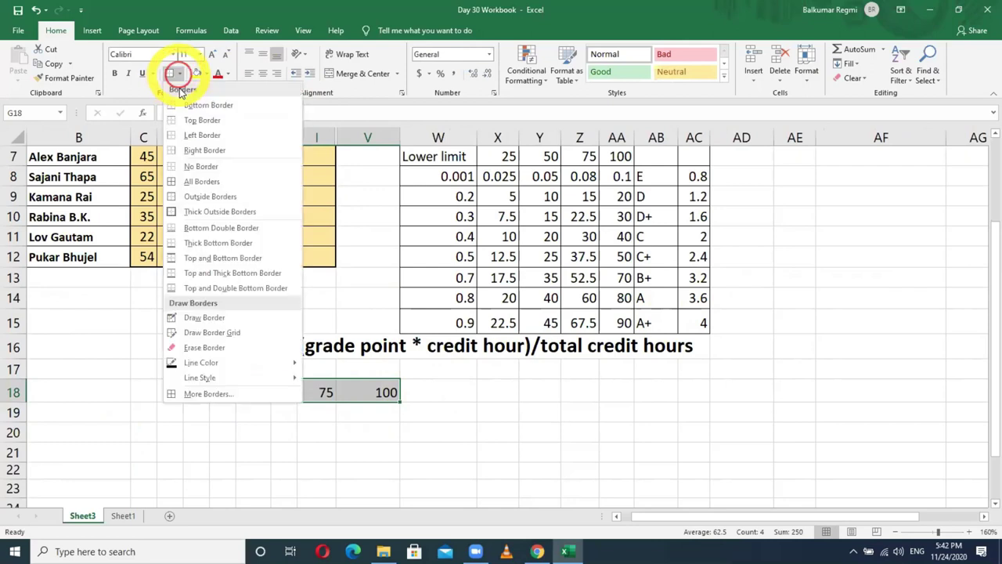
left_click(186, 182)
left_click(263, 73)
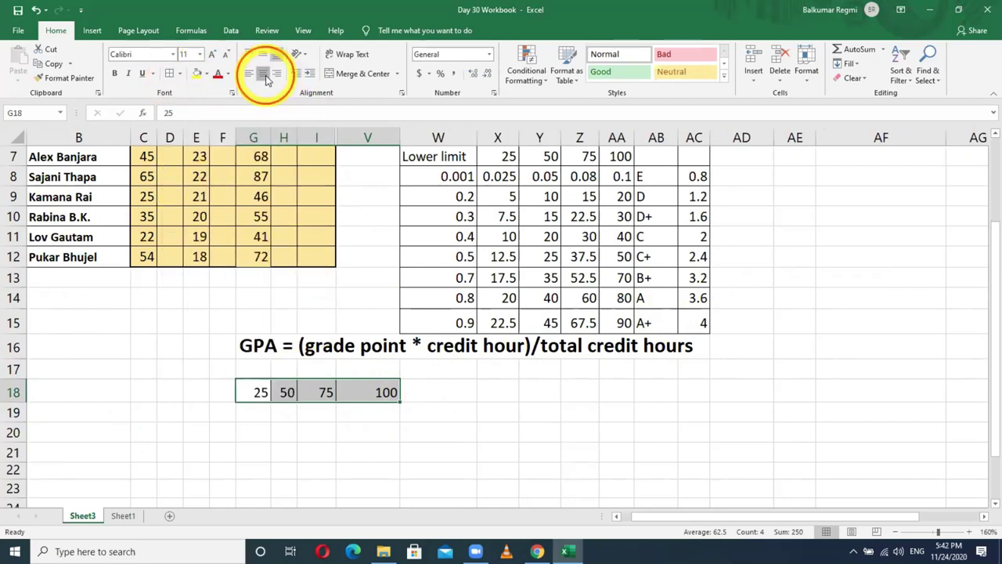
Deselect the row and select the 50 and 75 cells, H18 then I18
left_click(247, 394)
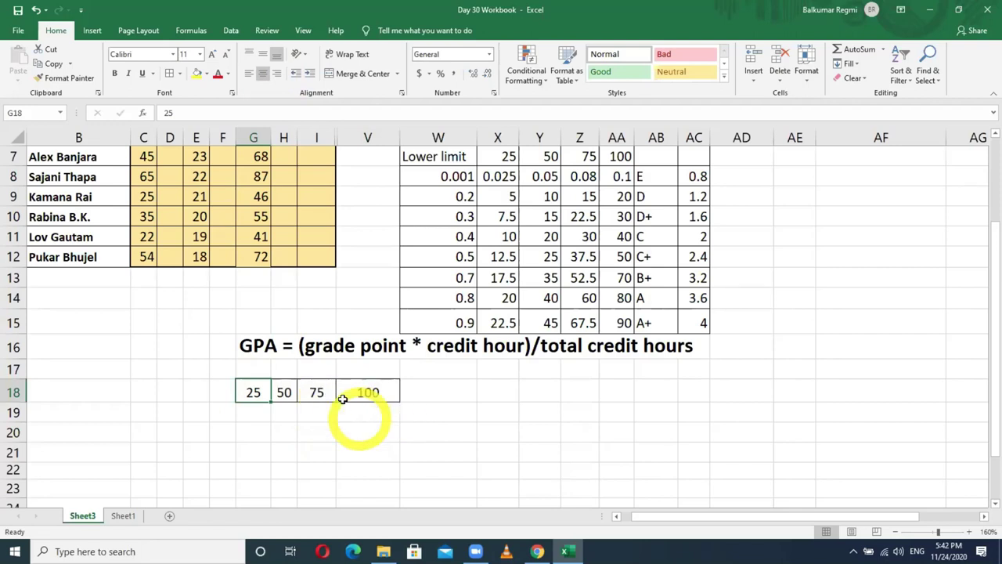
left_click(284, 392)
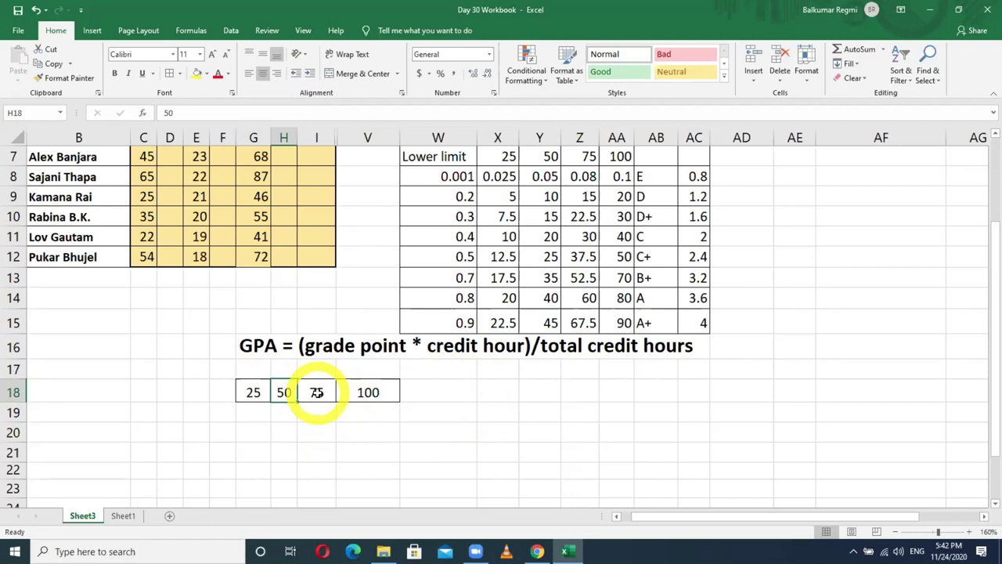
left_click(317, 392)
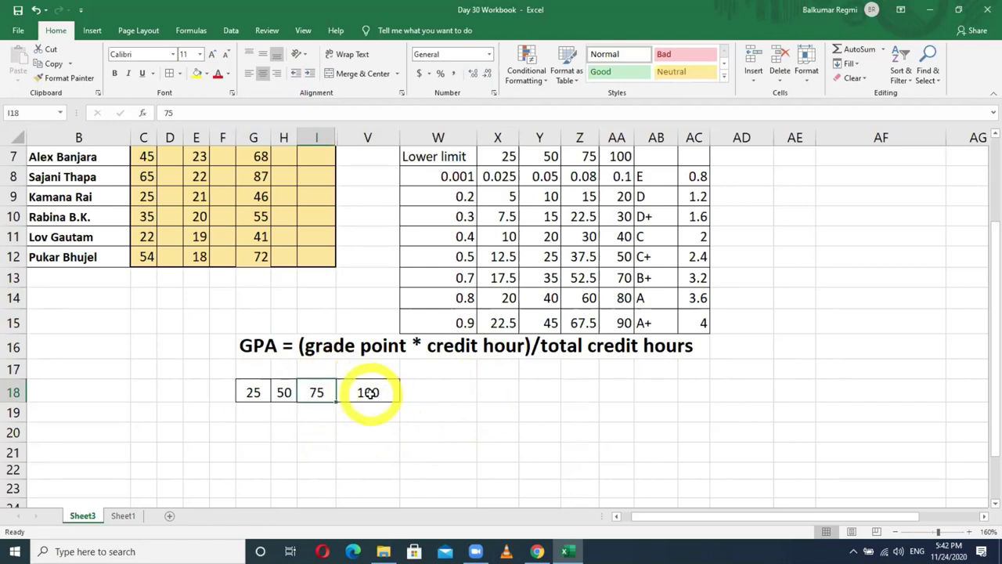
left_click(378, 392)
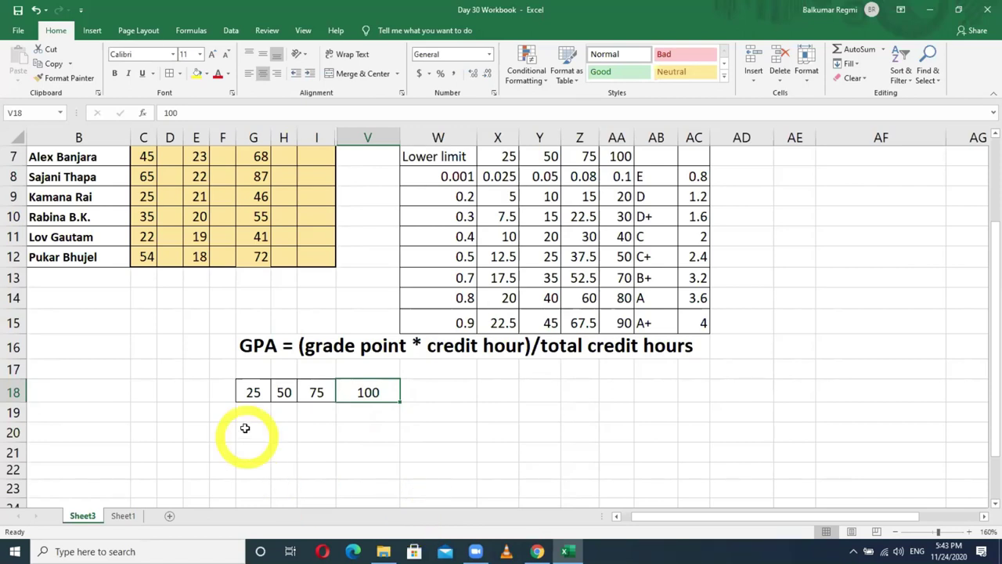
left_click(212, 394)
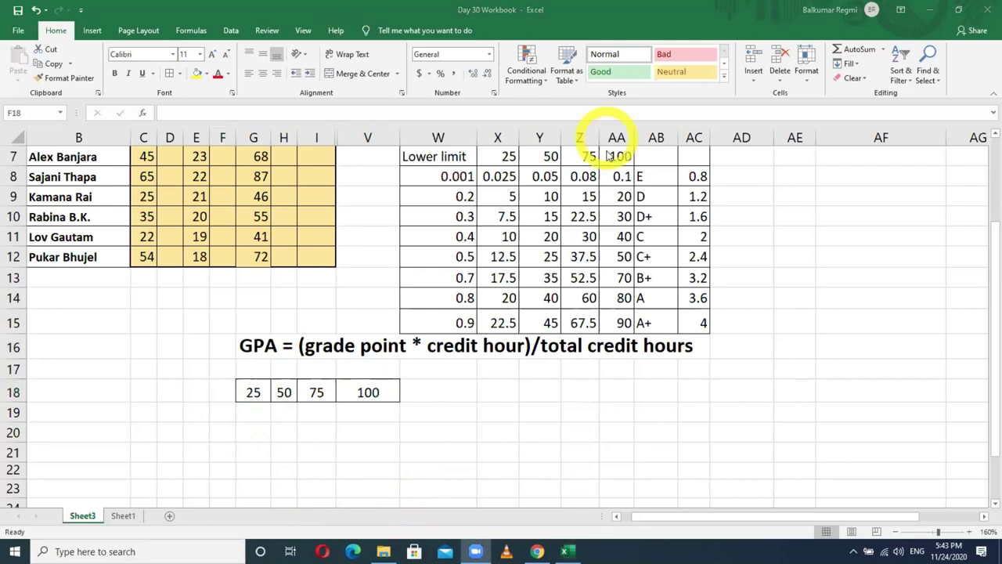
left_click(220, 385)
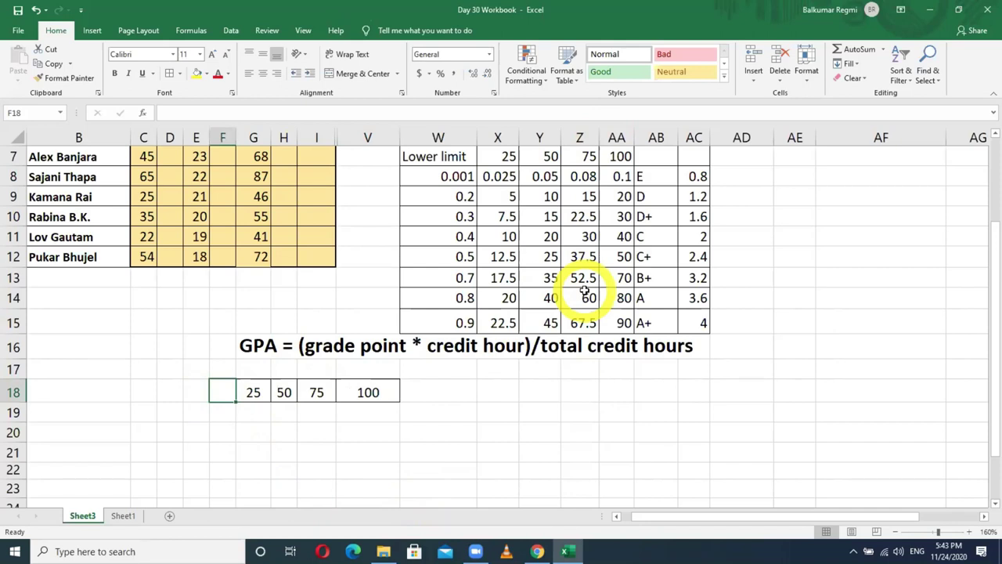
key("Return")
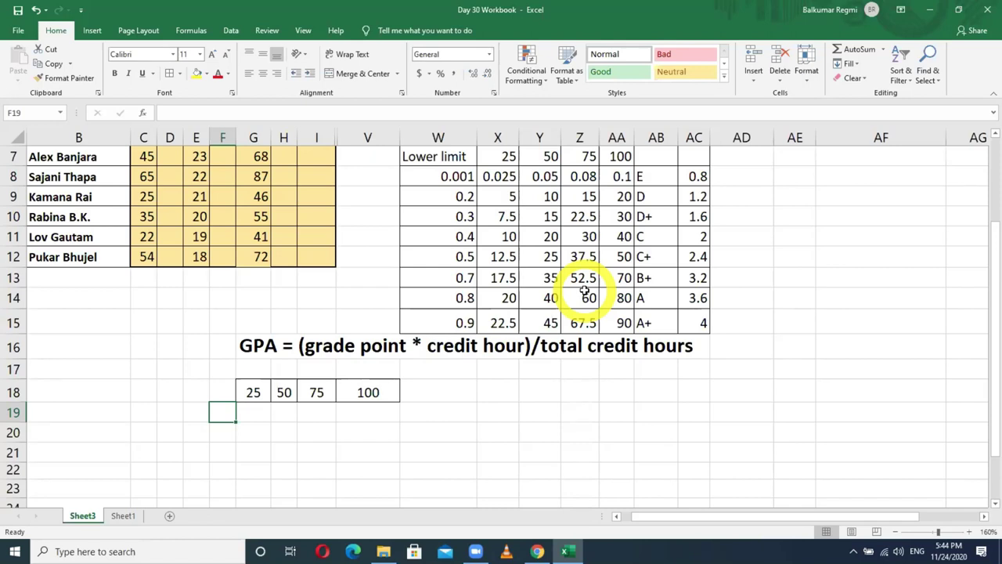
left_click(458, 156)
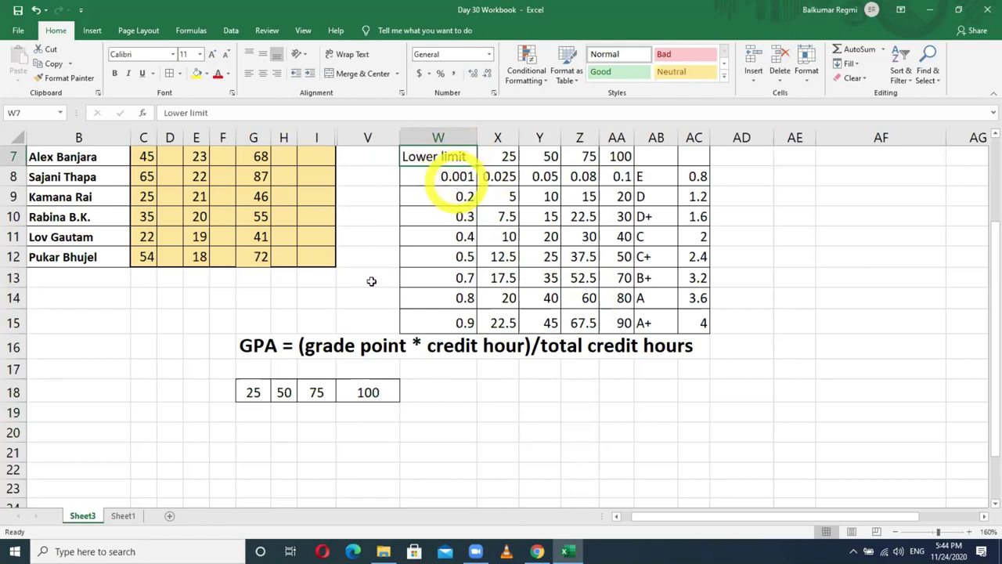
left_click(222, 413)
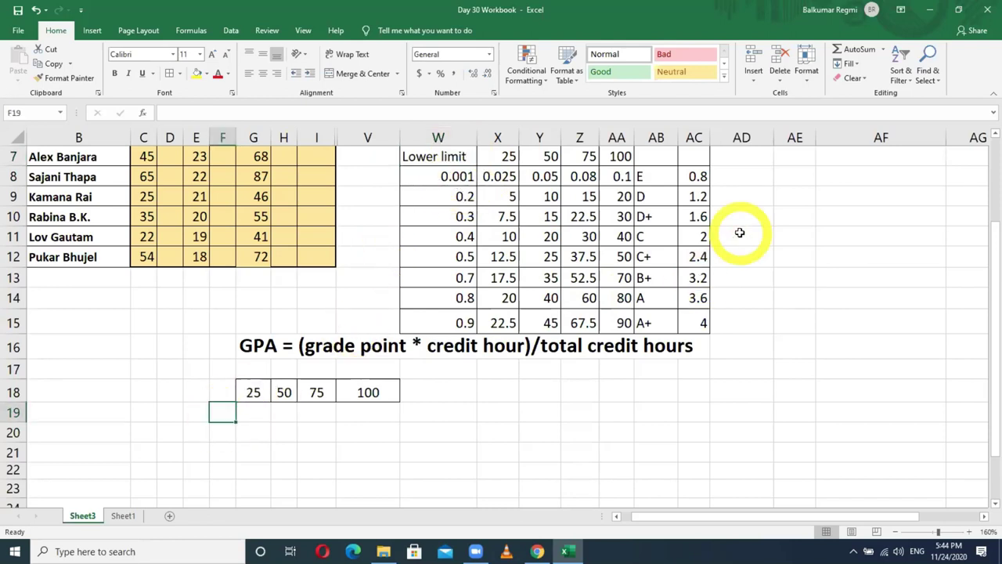
Enter 0.001 in F19, autofit column F, then add 0.21, 0.31 and 0.41 below it
type("0.001")
key("Return")
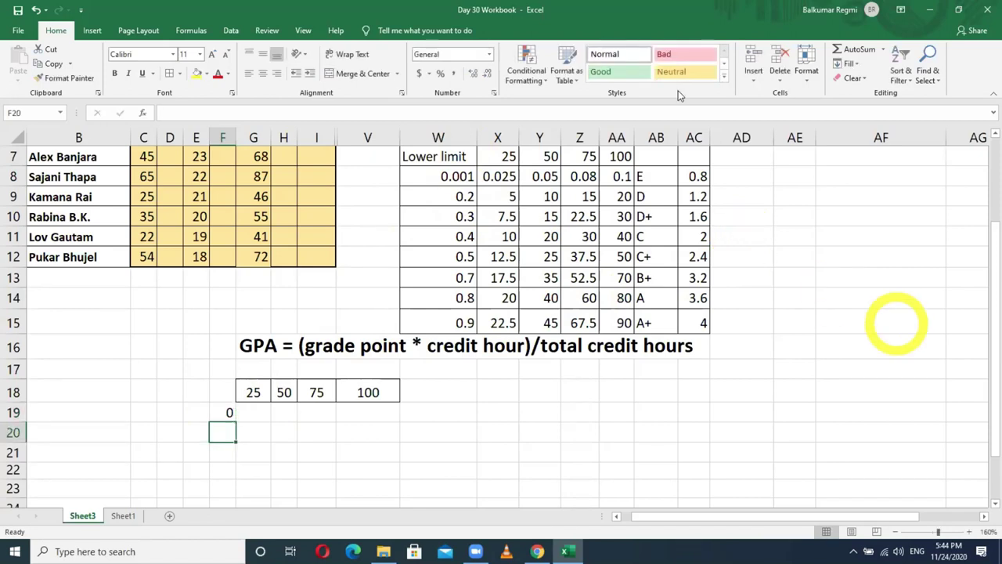
double_click(236, 138)
type("0.21")
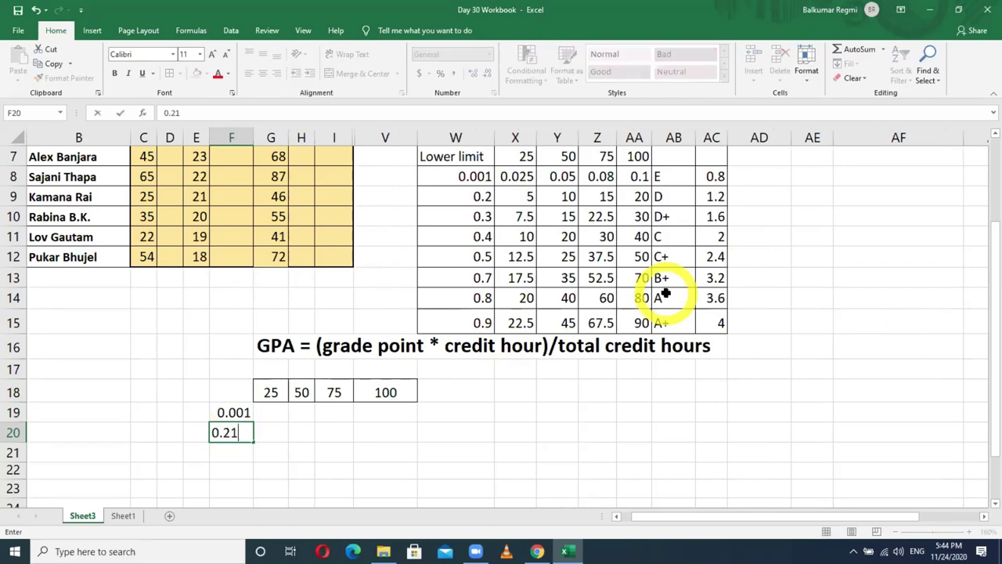
key("Return")
type("0.31")
key("Return")
type("0.41")
key("Return")
Continue the lower limits down to F27 with 0.51, 0.61, 0.71, 0.81 and 0.91
type("0.5")
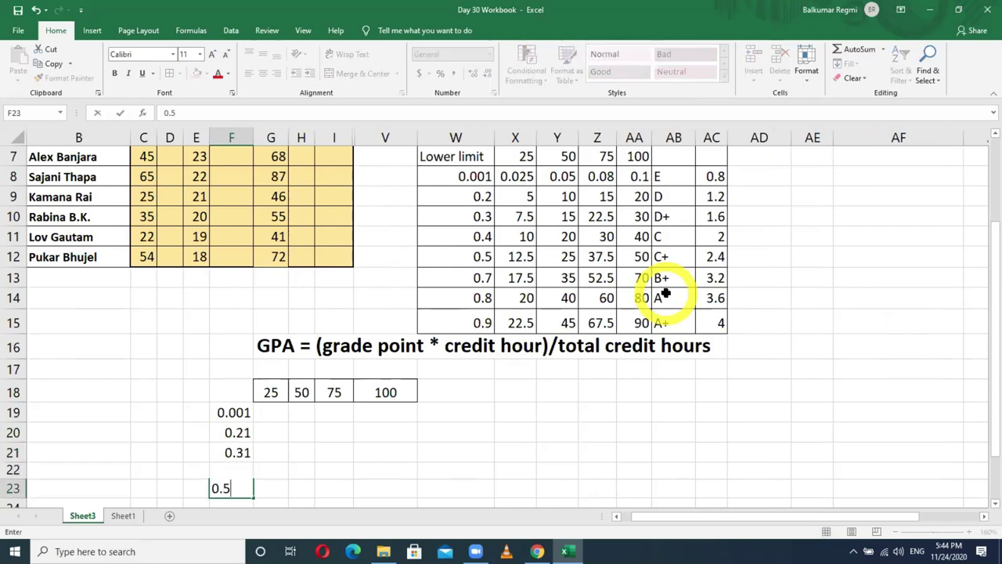
type("1")
key("Return")
type("0.621")
key("BackSpace")
key("BackSpace")
type("1")
key("Return")
type("0.71")
key("Return")
type("0.81")
key("Return")
type("0.91")
key("Return")
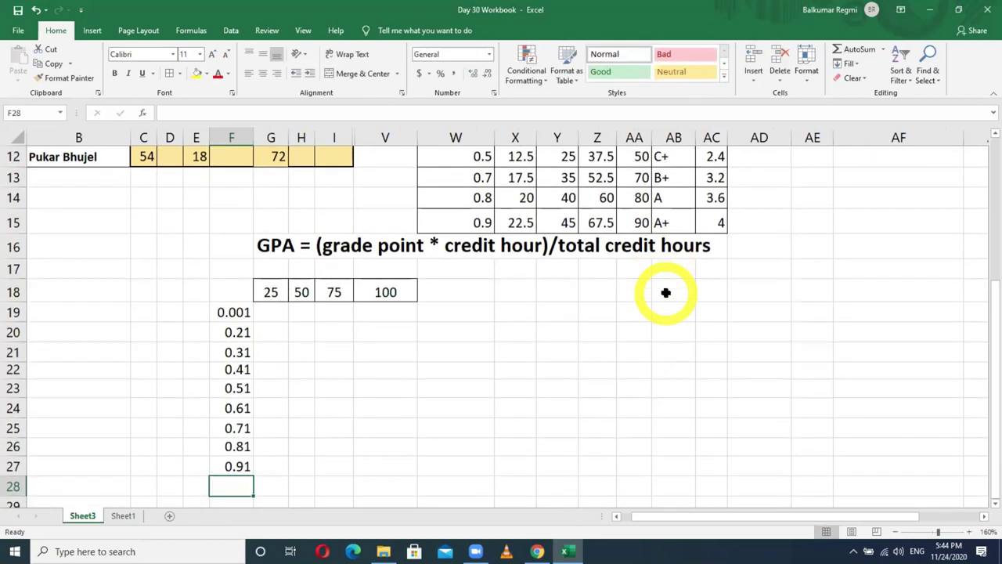
Center-align the whole of column F so the 0.001–0.91 limits sit centered
left_click(245, 135)
left_click(262, 75)
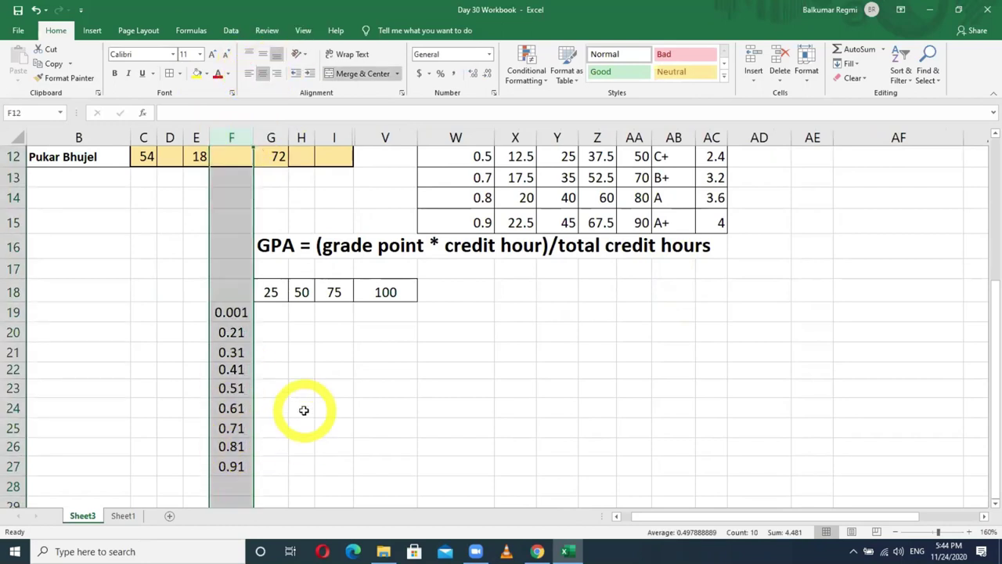
left_click(265, 464)
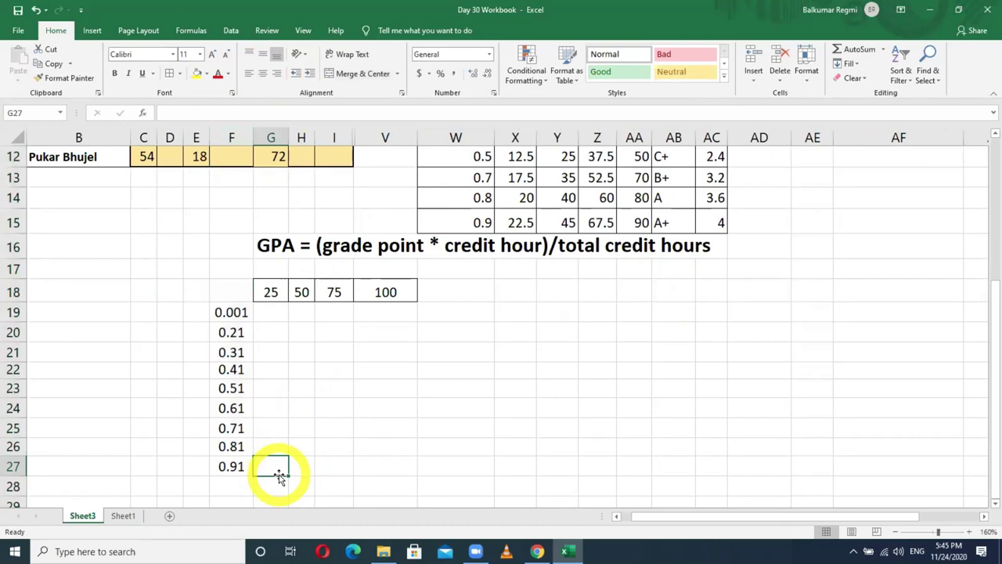
scroll(460, 428, "up", 1)
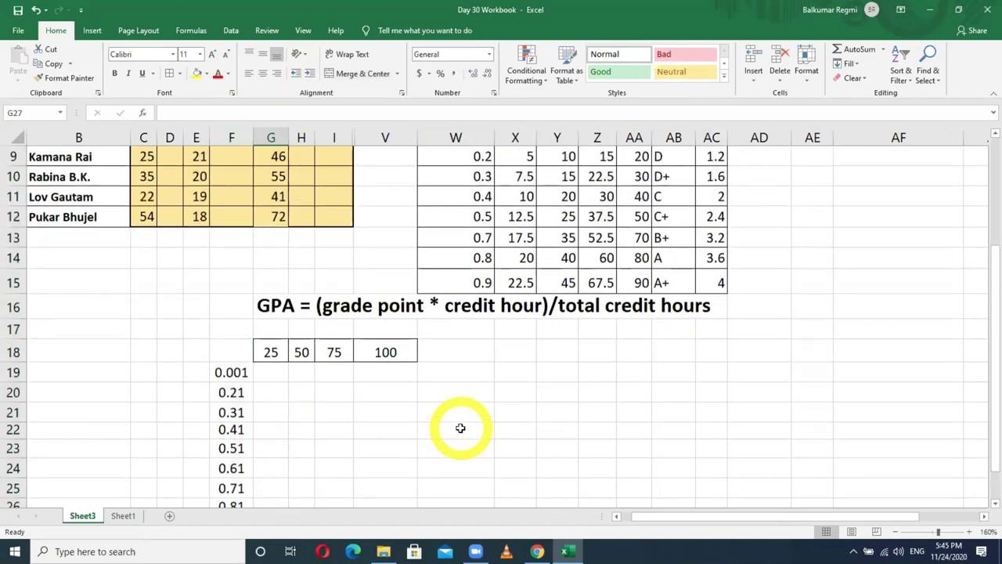
scroll(461, 428, "up", 1)
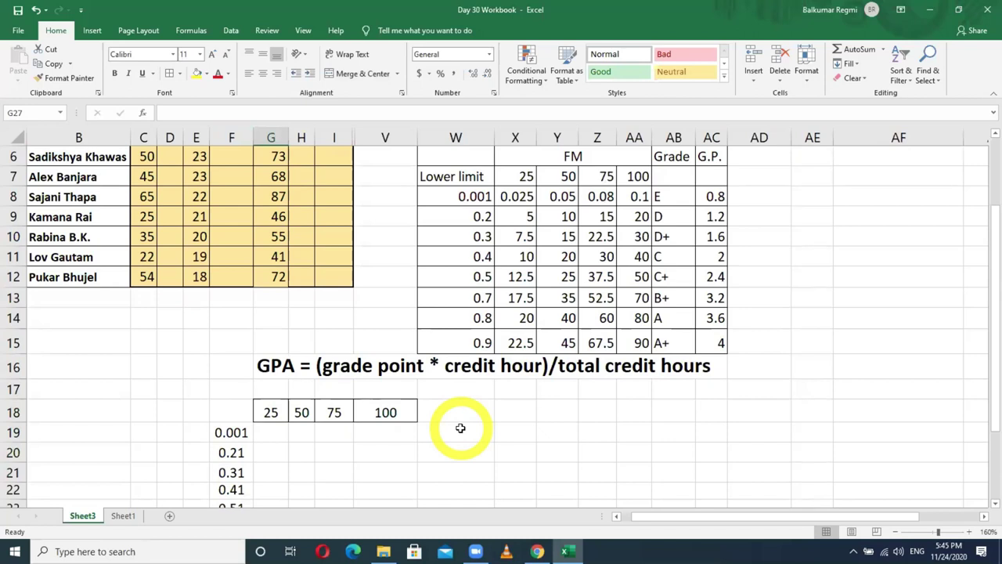
scroll(460, 428, "down", 1)
scroll(461, 428, "down", 1)
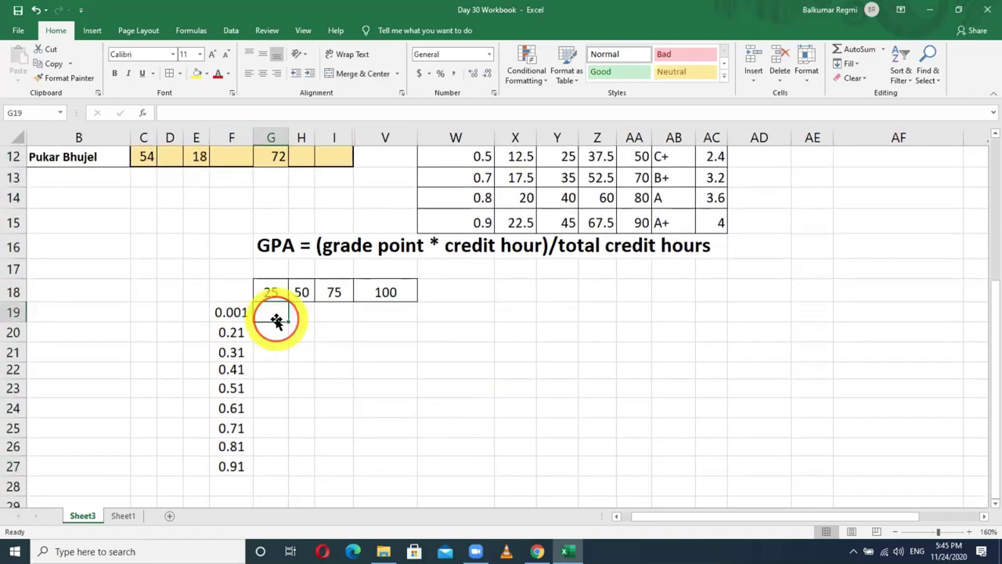
left_click(266, 305)
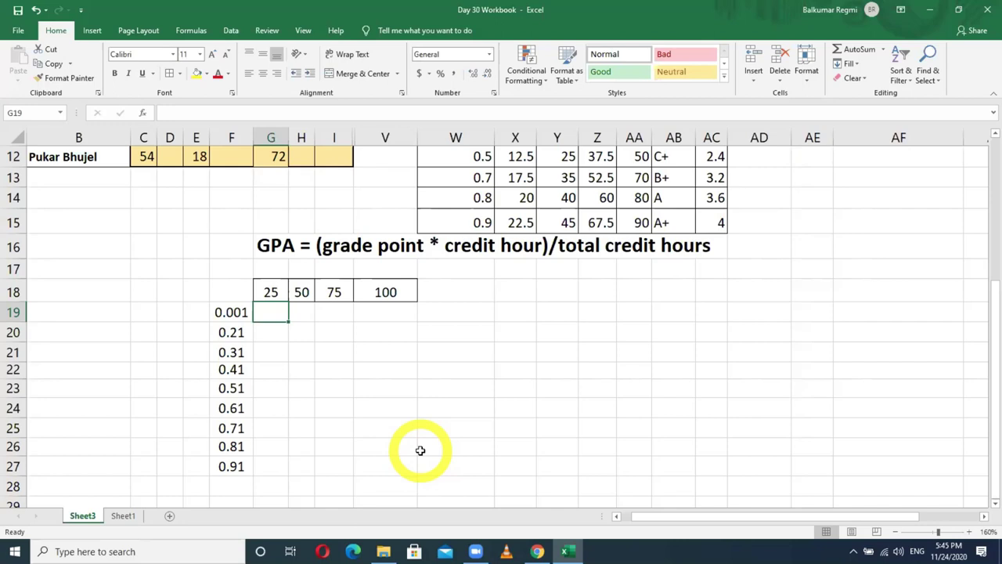
Replace the limits in F20:F22 with 0.2, 0.3 and 0.4
left_click(231, 332)
left_click(403, 296)
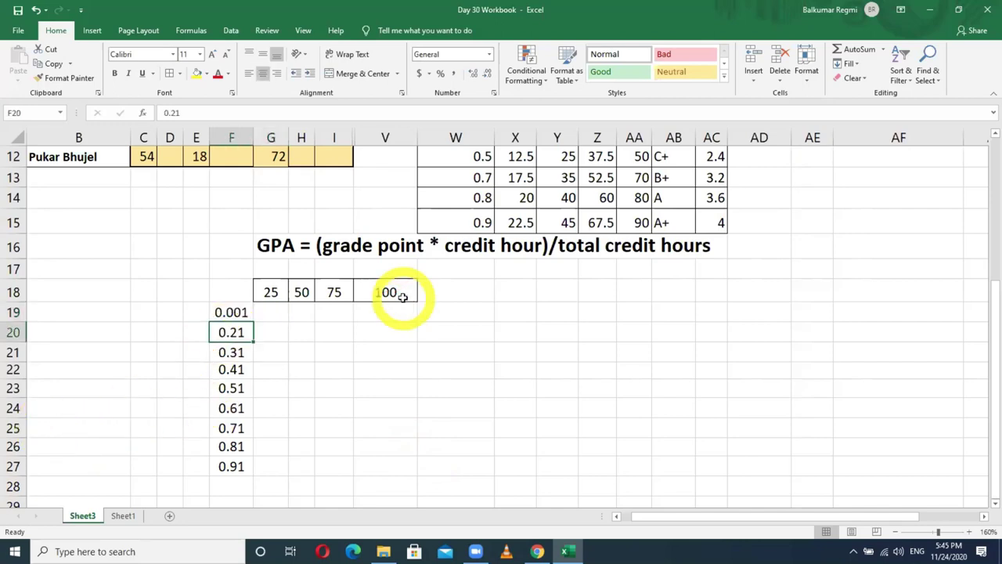
type("0.2")
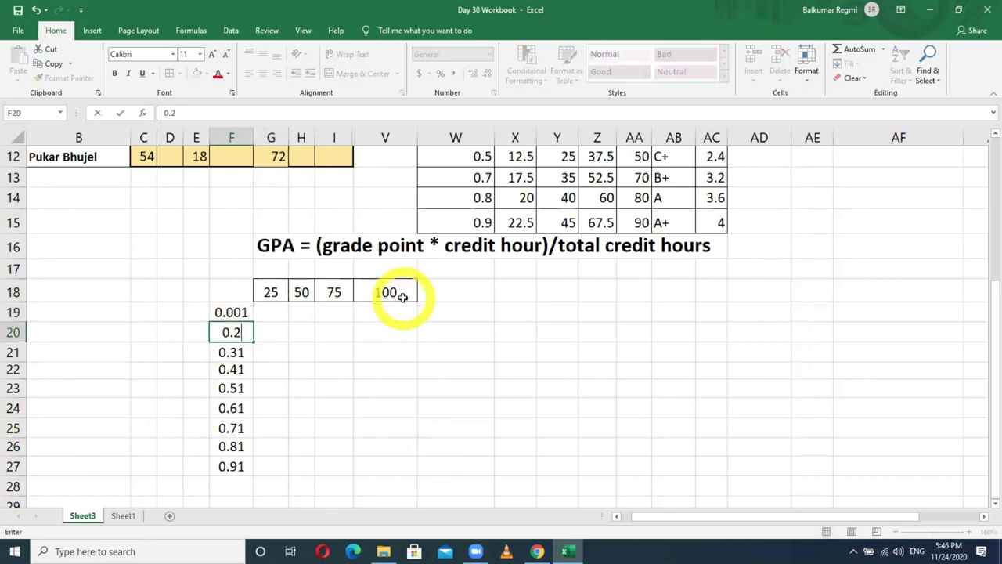
key("Return")
type("0.3")
key("BackSpace")
key("BackSpace")
key("BackSpace")
key("Return")
key("BackSpace")
type("0.4")
key("Return")
Replace the limits in F23:F27 with 0.5, 0.6, 0.7, 0.8 and 0.9
type("0.6")
key("BackSpace")
type("5")
key("Return")
type("0.6")
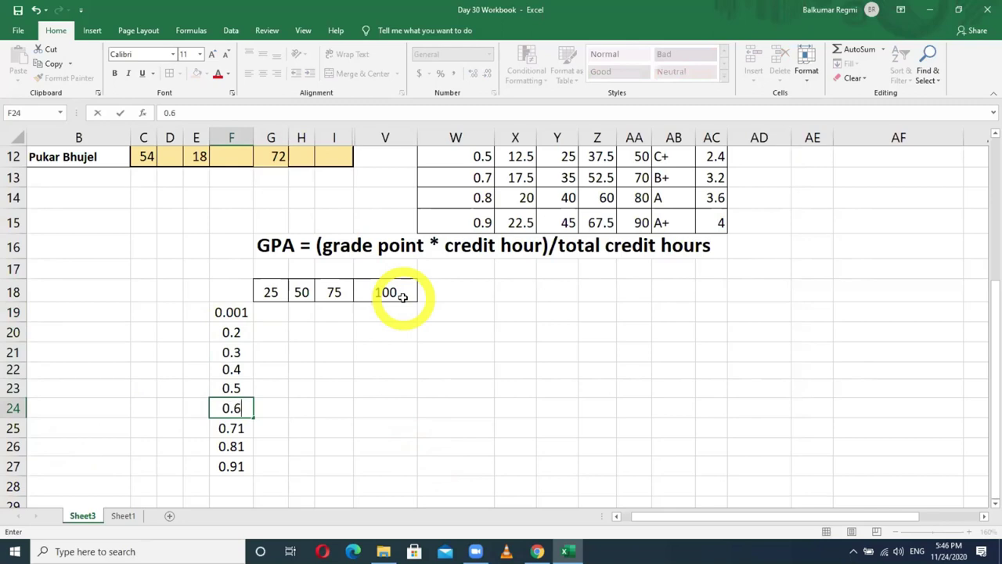
key("Return")
type("0.7")
key("Return")
type("0.8")
key("Return")
type("9")
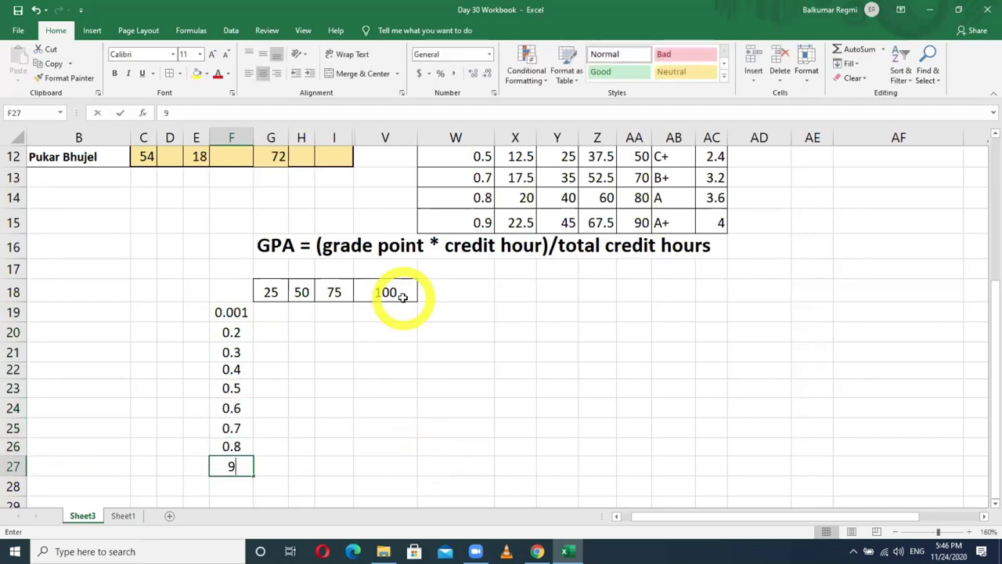
key("BackSpace")
type("0.9")
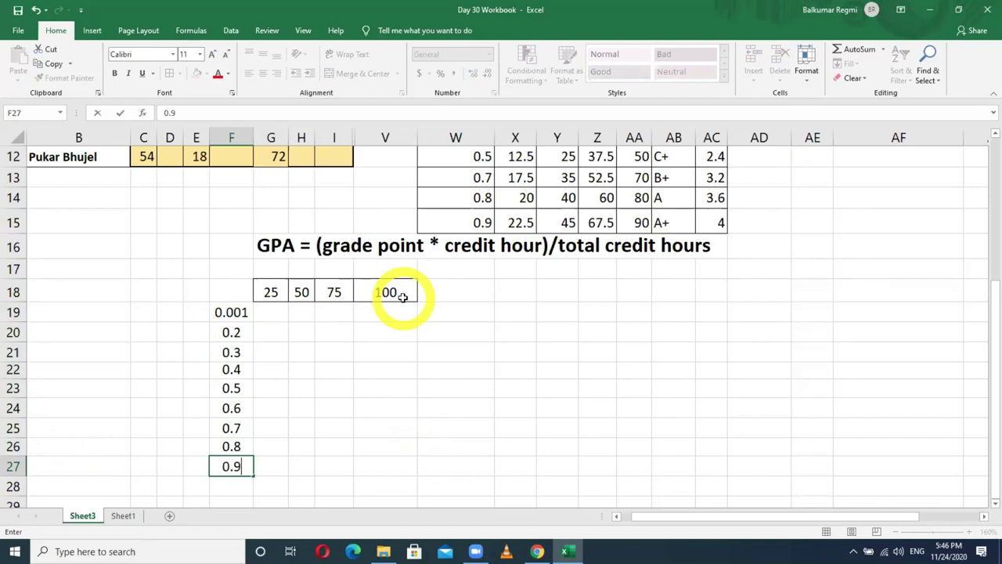
key("Return")
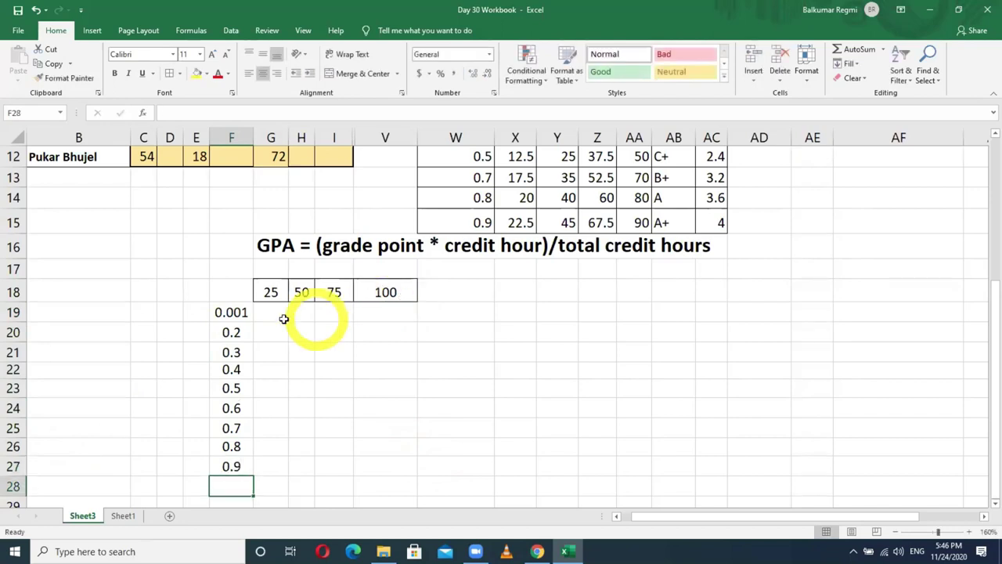
Enter the formula =F19*G18 in G19 to multiply the lower limit by 25
left_click(274, 314)
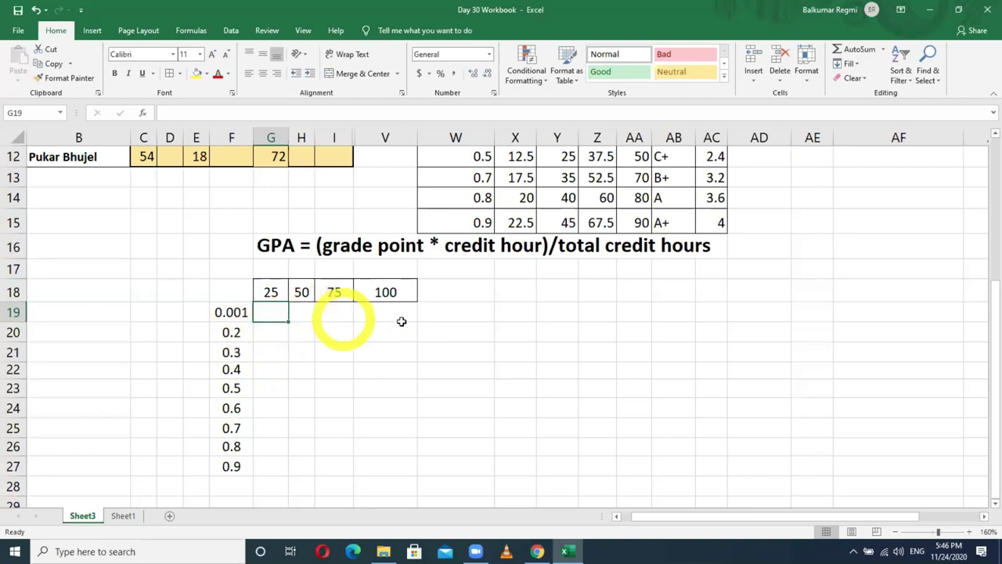
type("=")
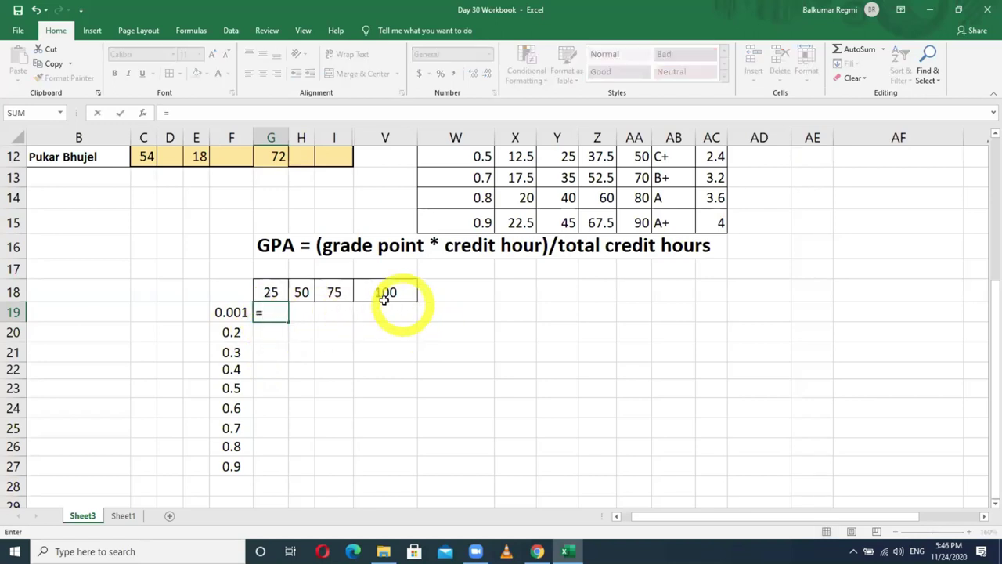
left_click(232, 311)
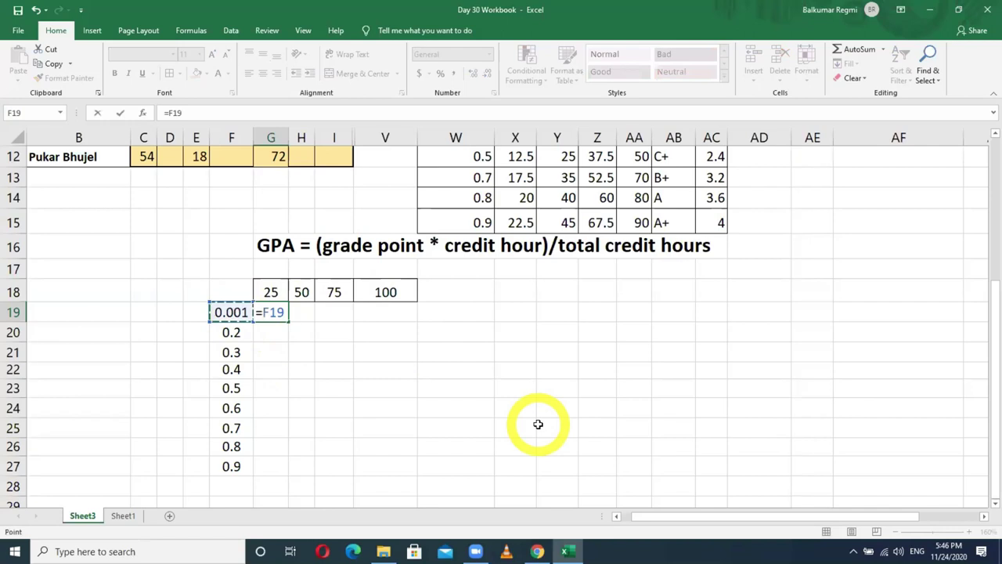
type("*")
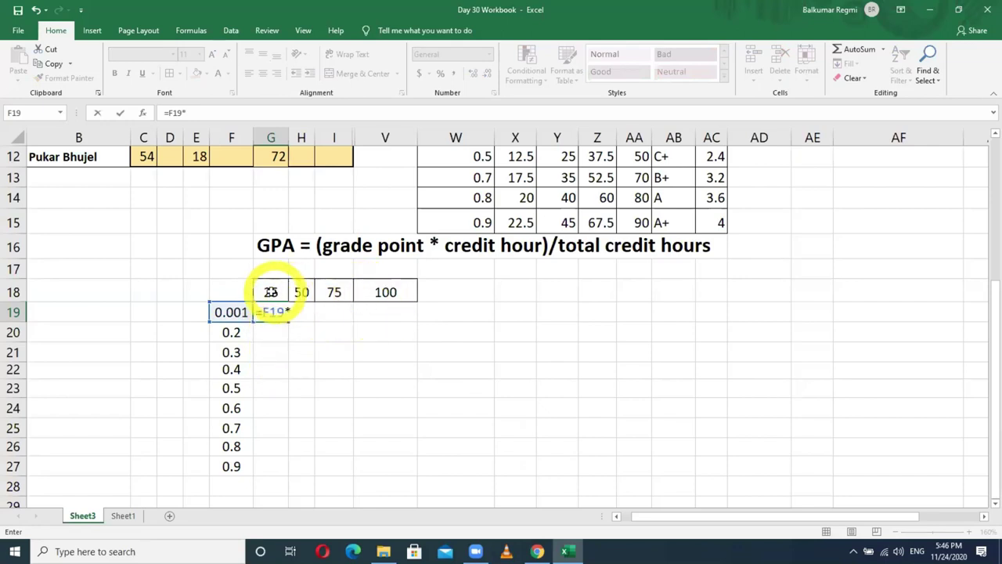
left_click(271, 291)
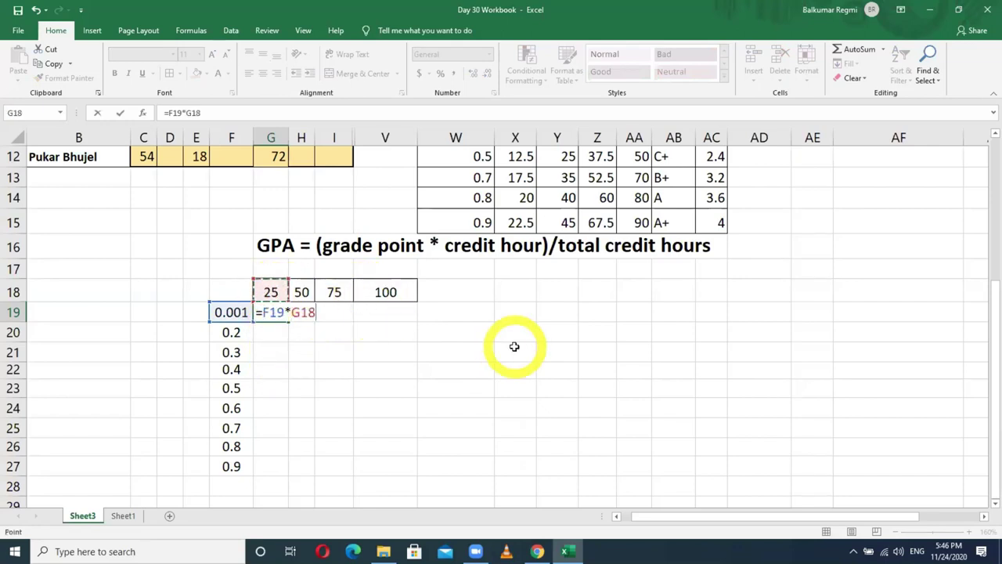
key("Return")
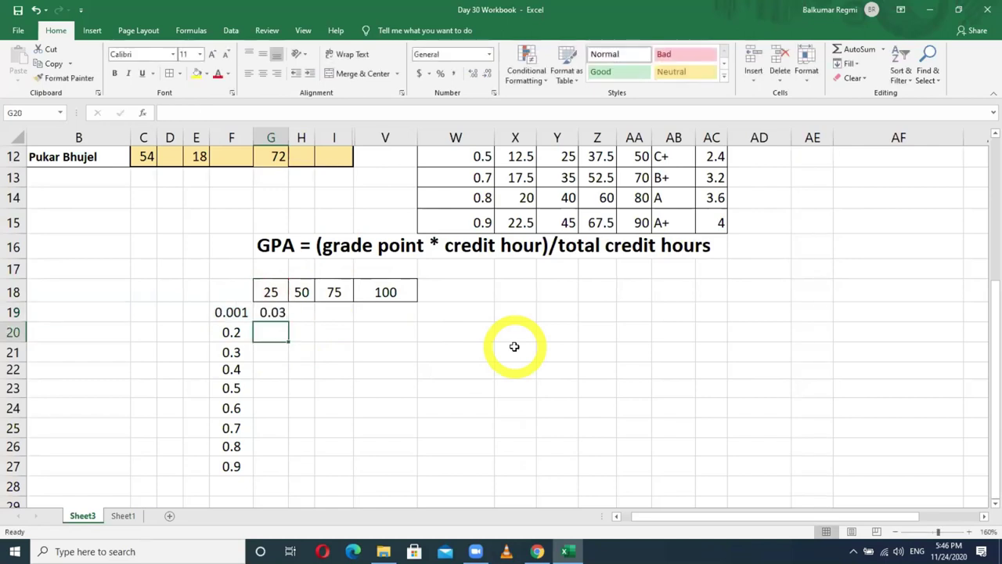
Fill the G19 formula down to G27, check the copy in G21, and reopen G19
left_click(269, 311)
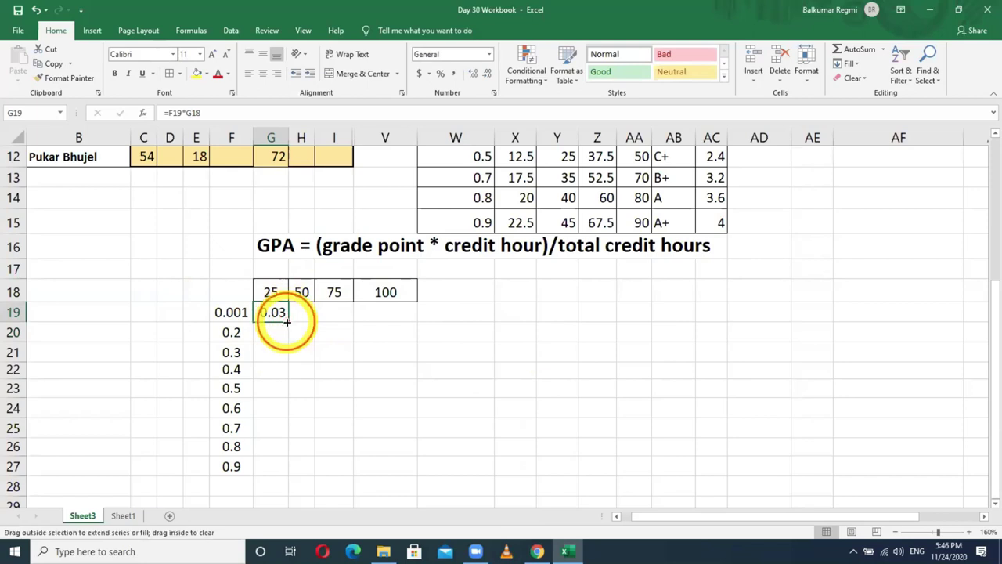
double_click(289, 322)
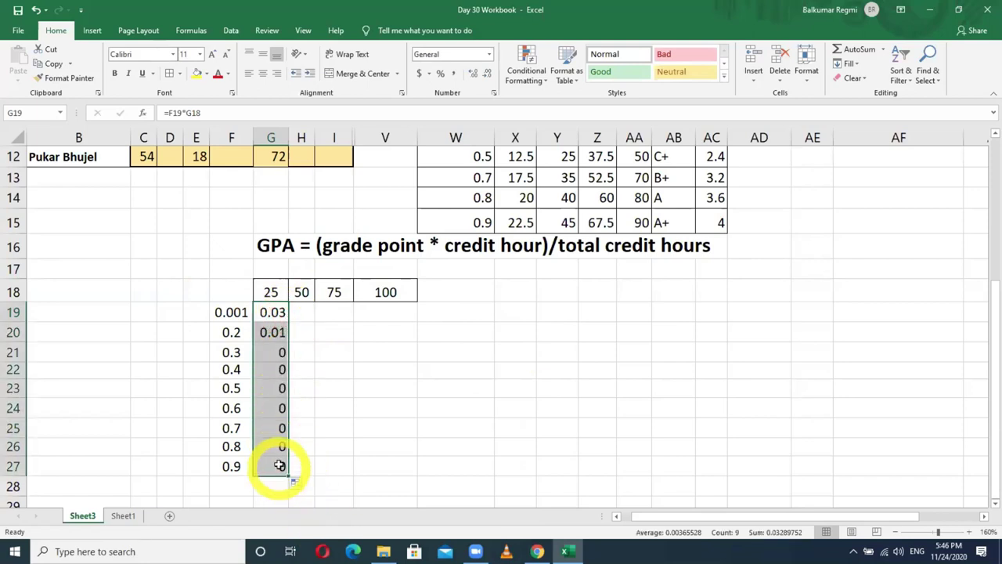
double_click(265, 351)
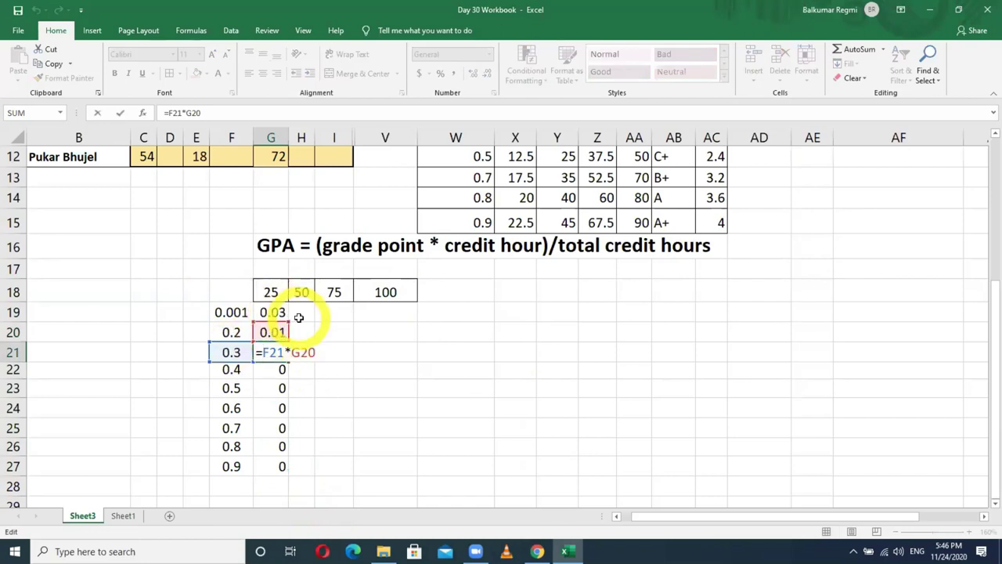
left_click(270, 313)
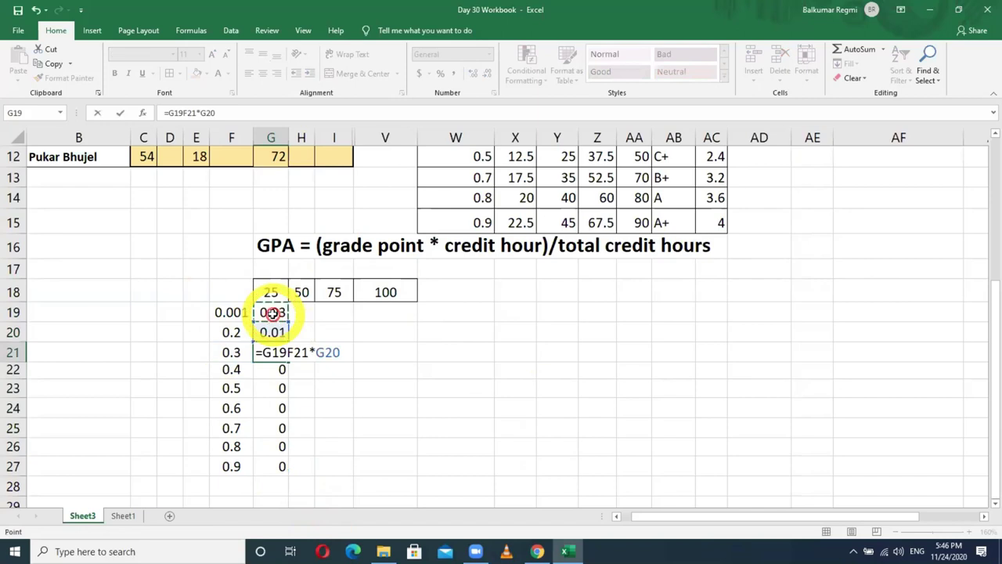
key("Escape")
left_click(272, 313)
double_click(270, 313)
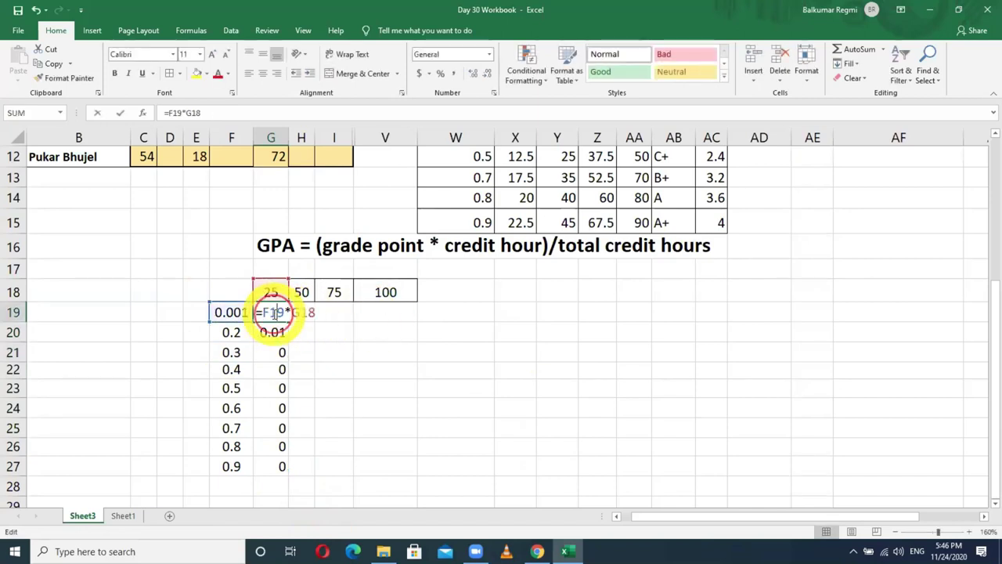
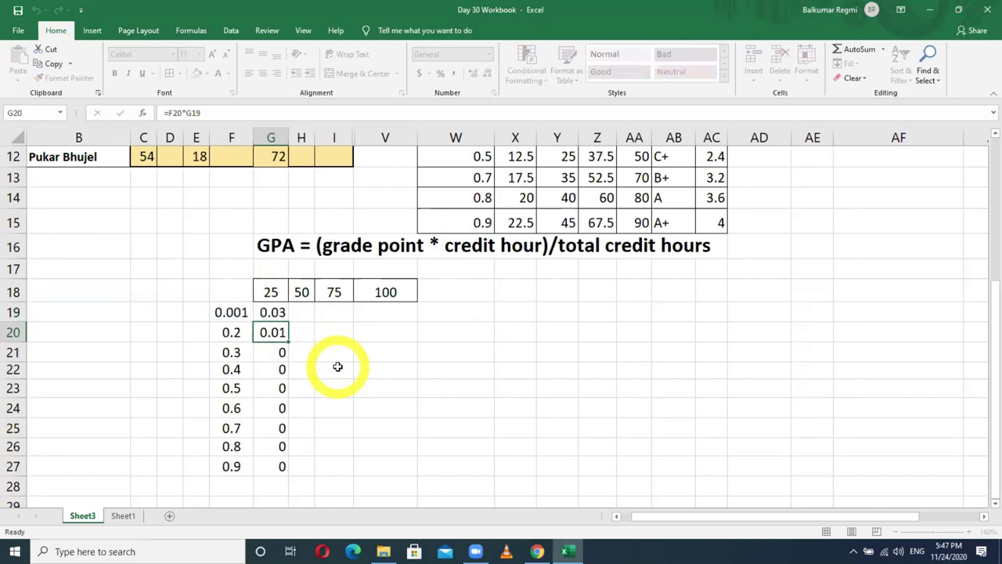
Clear the wrong results in G19:G27 and enter =25*F19 in G19
left_click_drag(271, 312, 279, 464)
key("Delete")
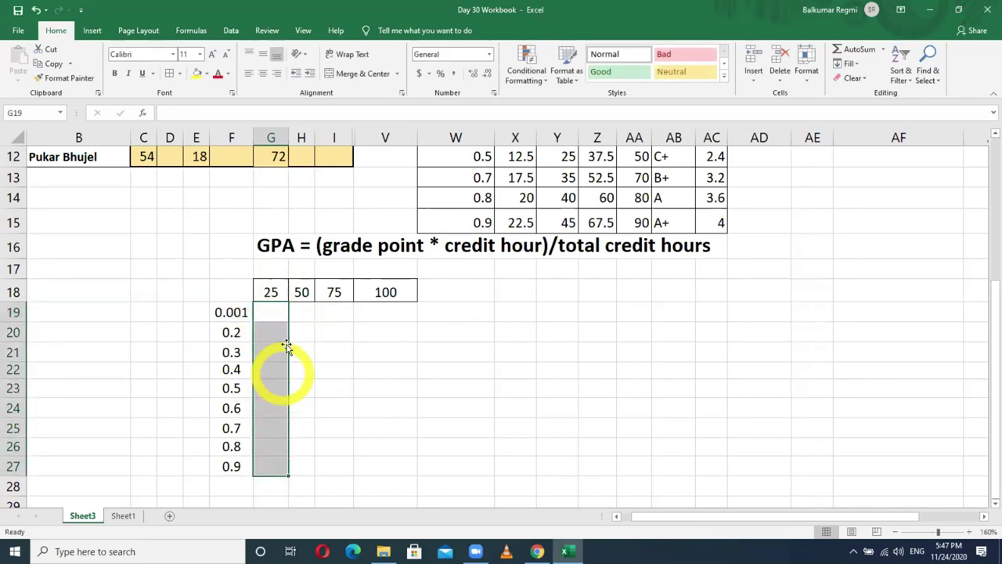
left_click(274, 314)
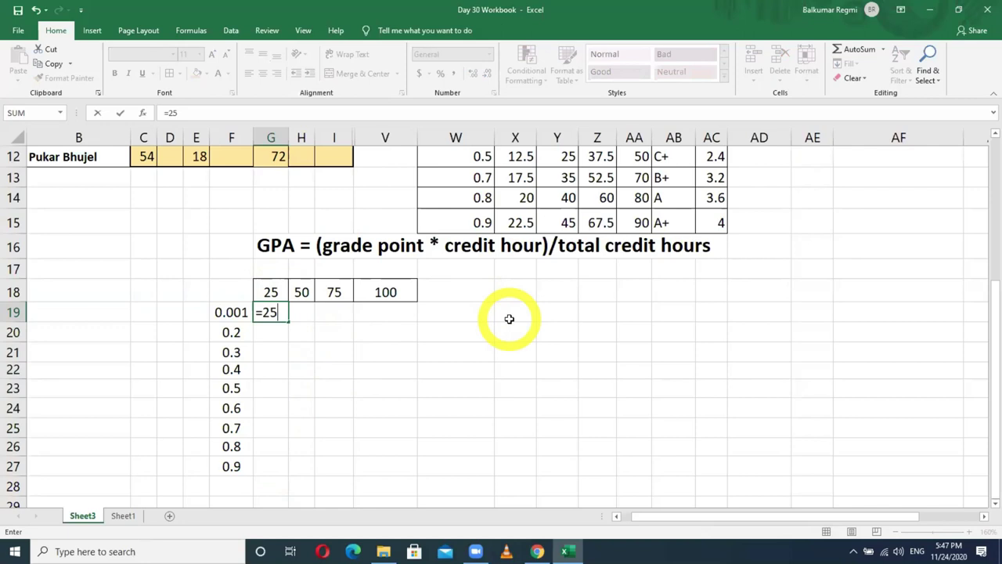
type("*")
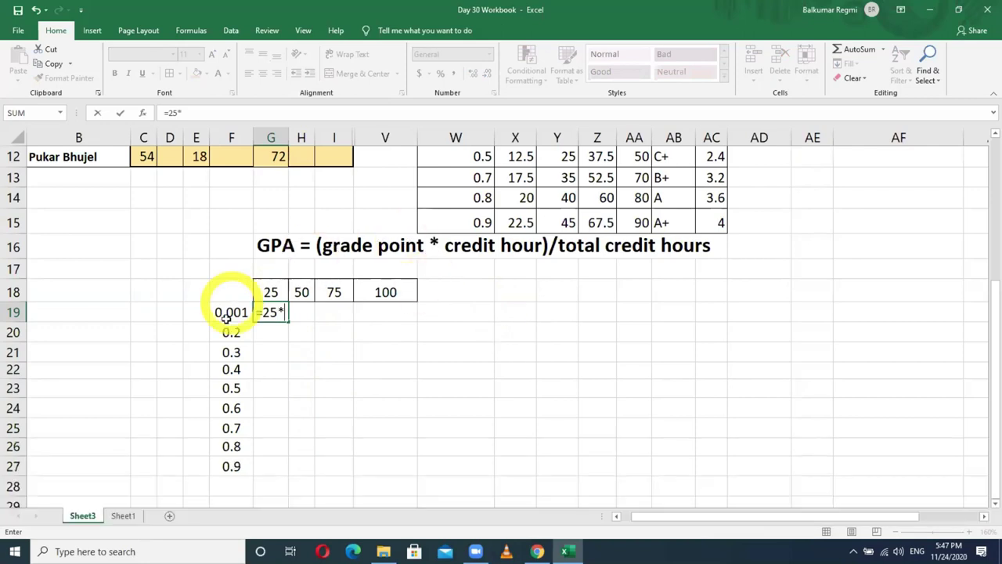
left_click(227, 314)
key("Return")
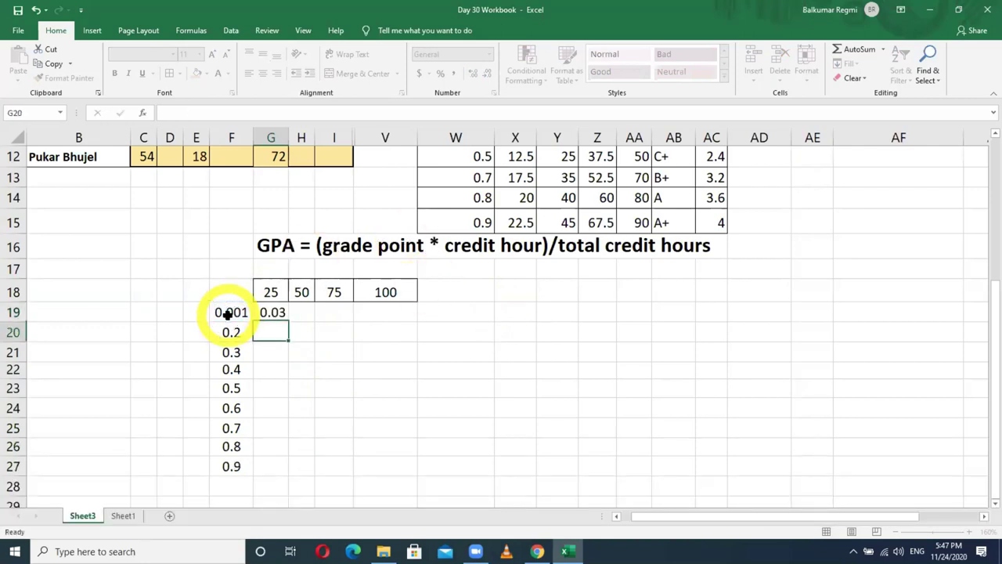
Fill the G19 formula down to G27 and check G20's formula
left_click(270, 313)
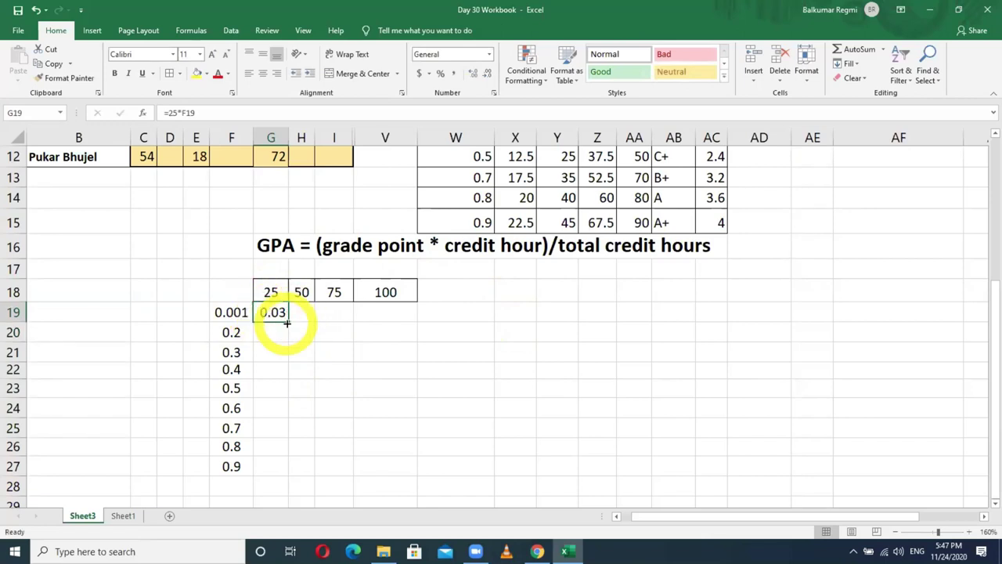
double_click(288, 321)
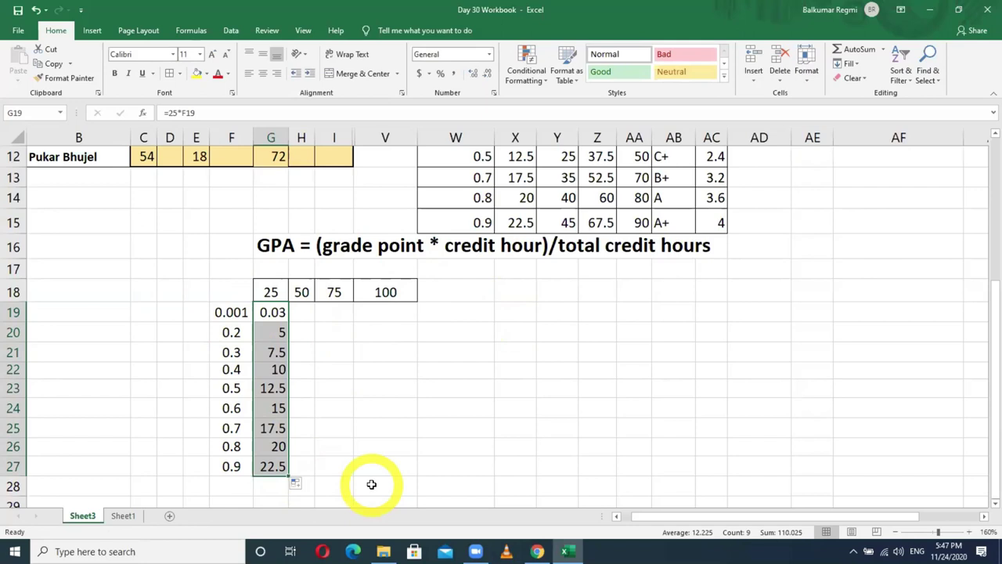
double_click(278, 332)
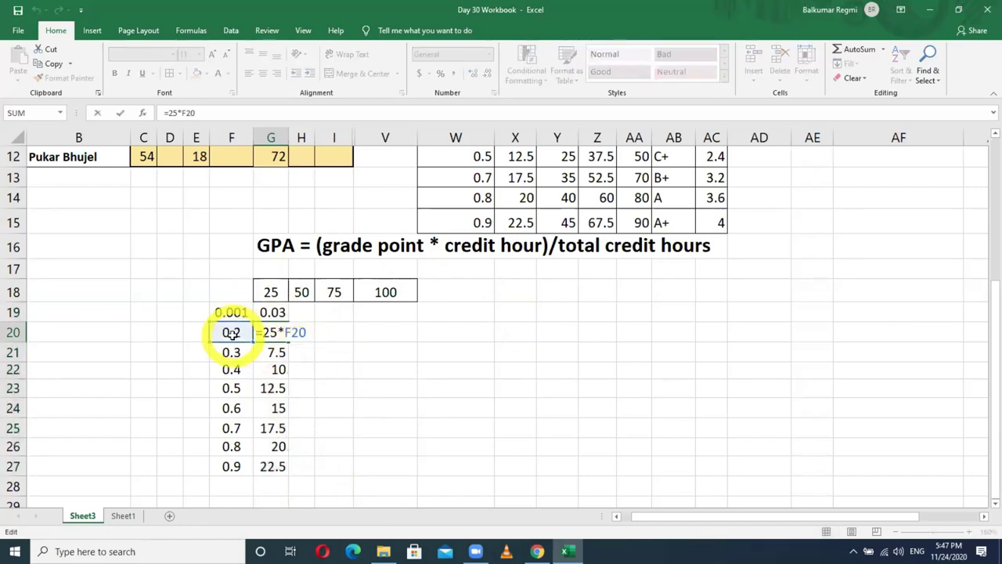
double_click(266, 466)
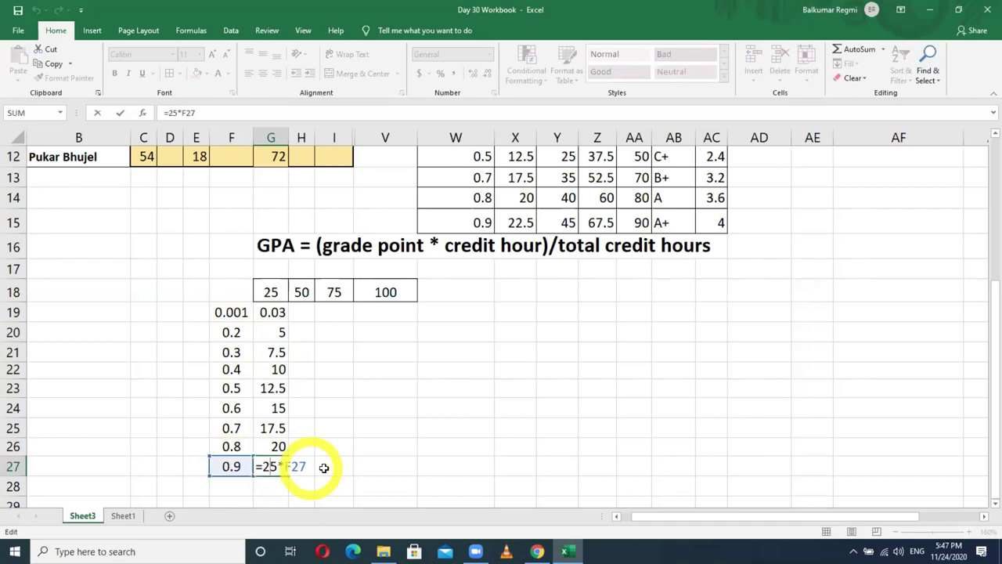
key("Return")
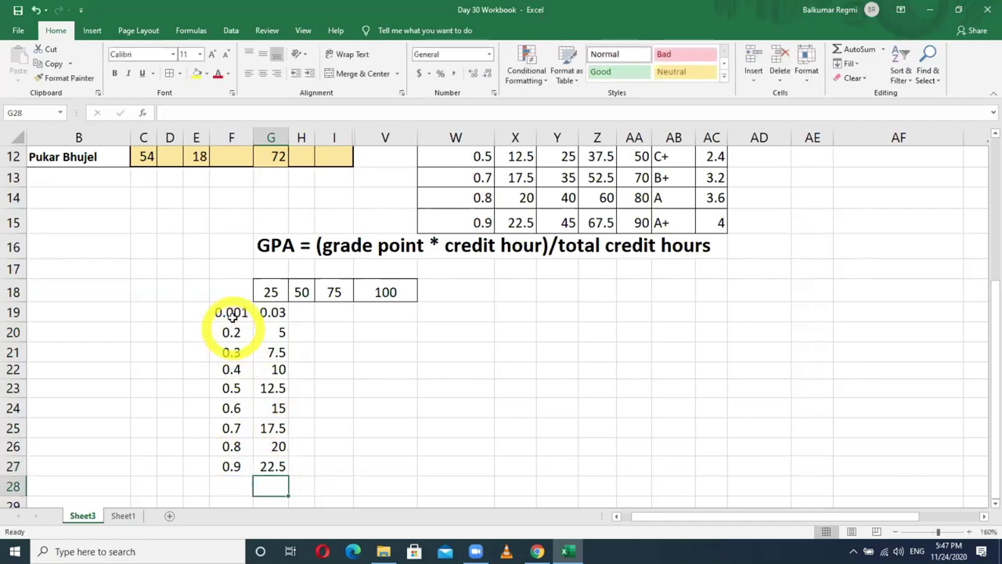
left_click_drag(233, 312, 229, 464)
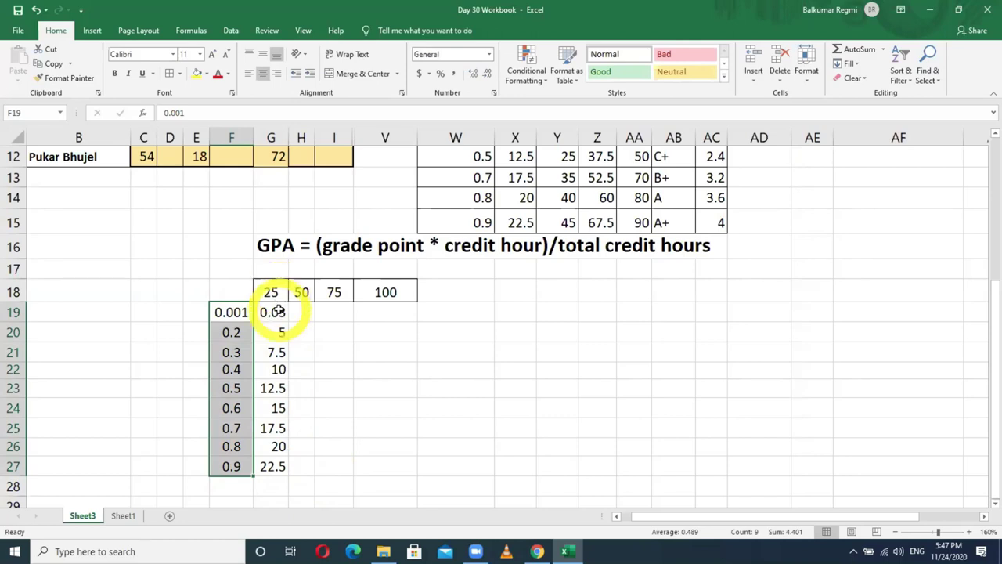
double_click(272, 312)
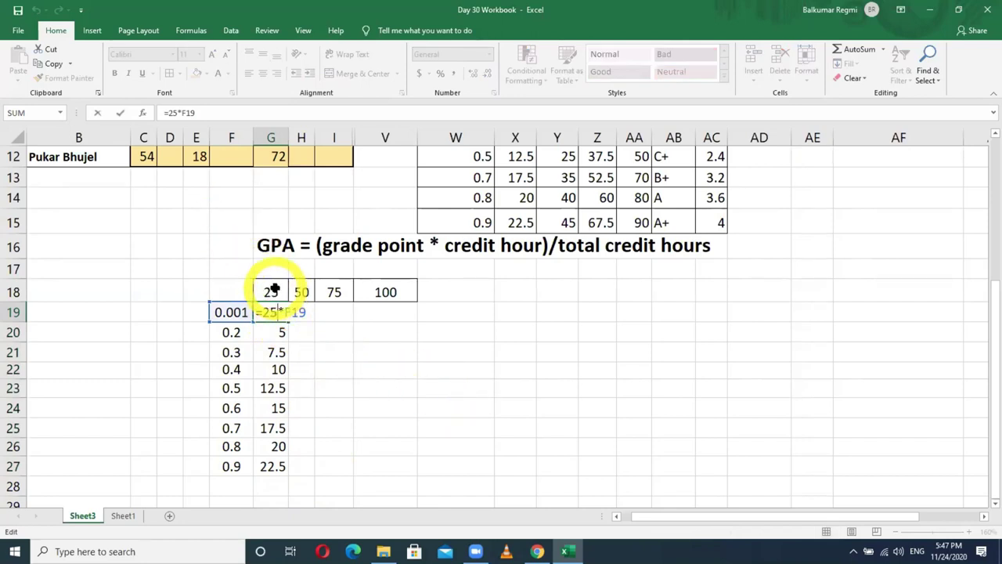
left_click(278, 312)
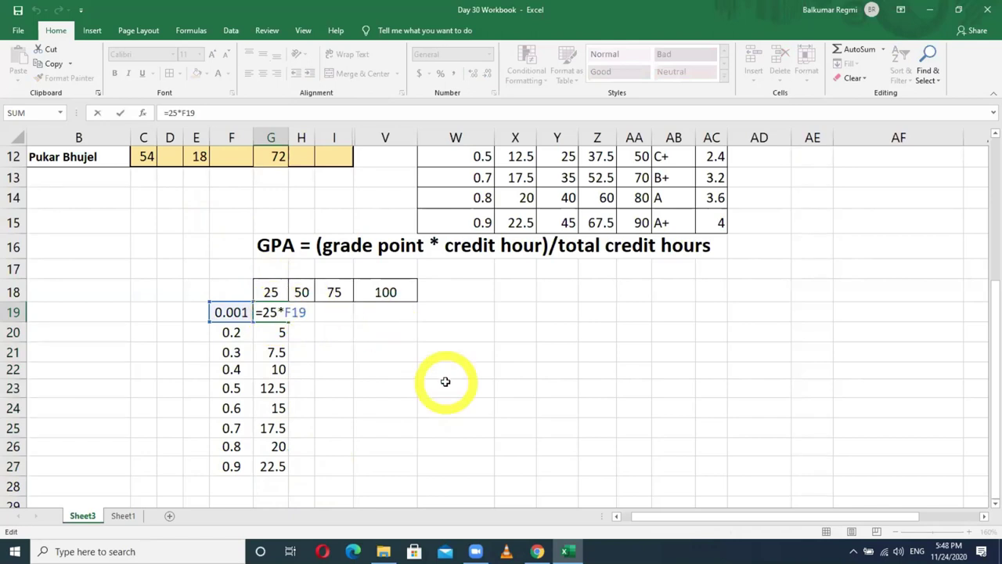
key("Return")
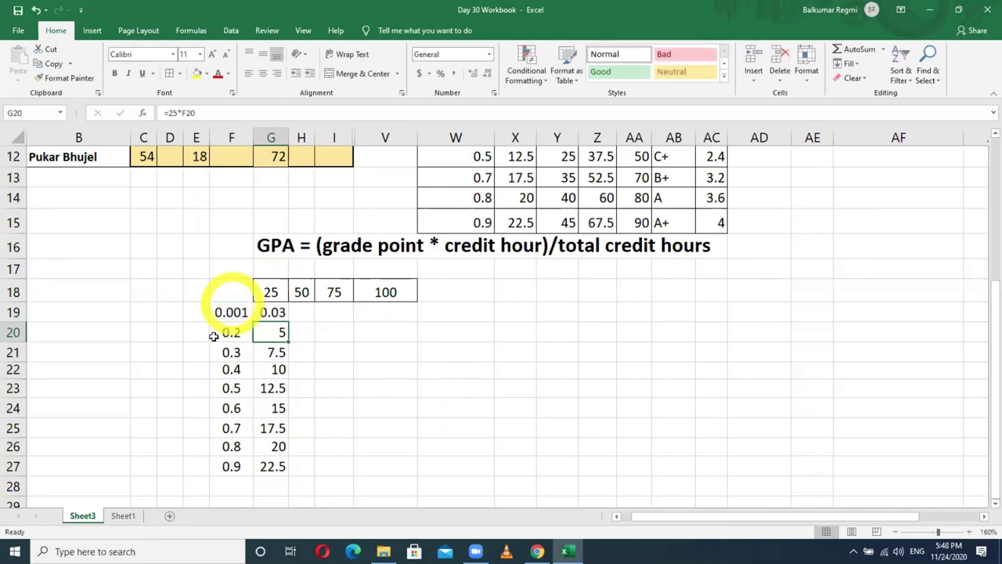
left_click(267, 408)
double_click(266, 408)
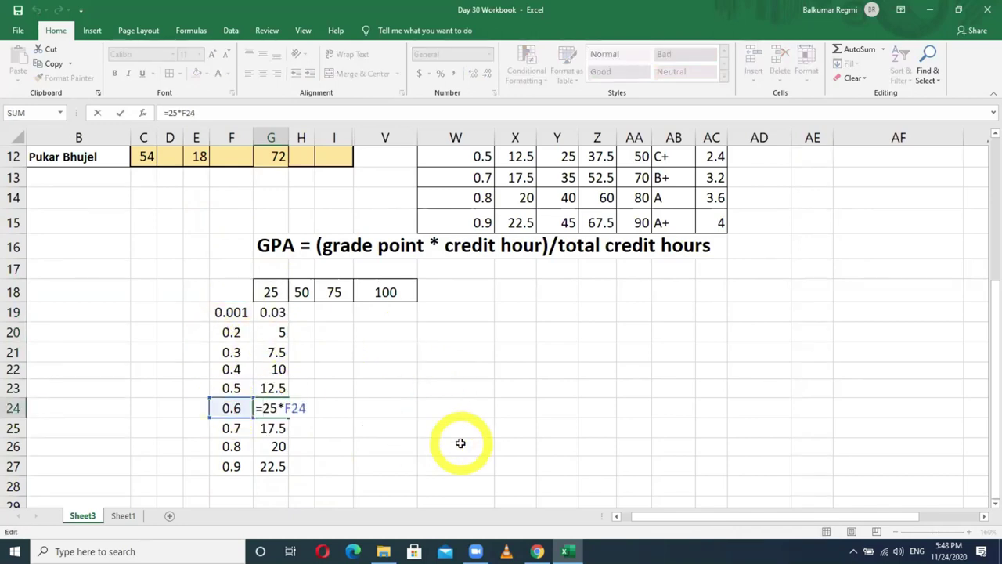
key("Return")
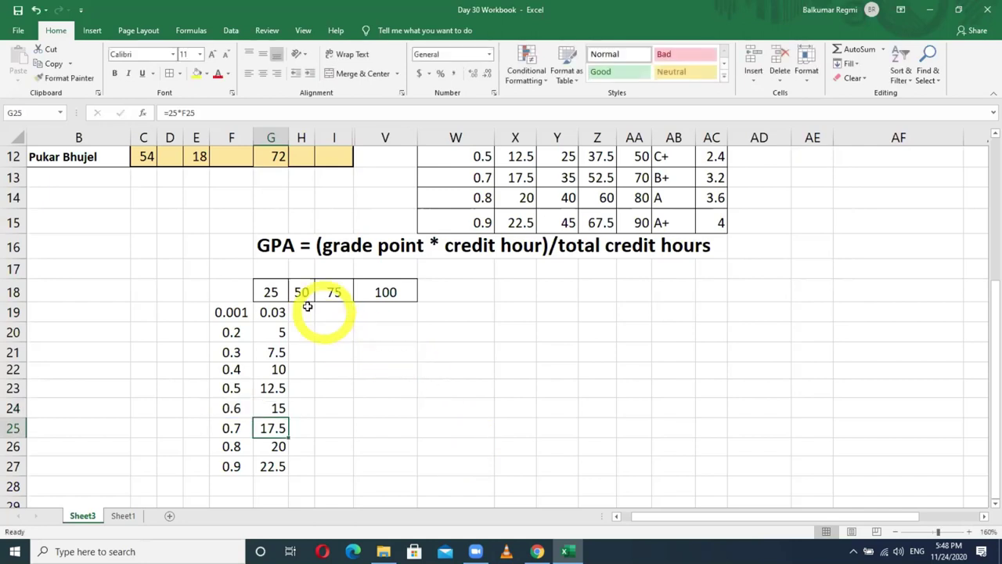
left_click(303, 313)
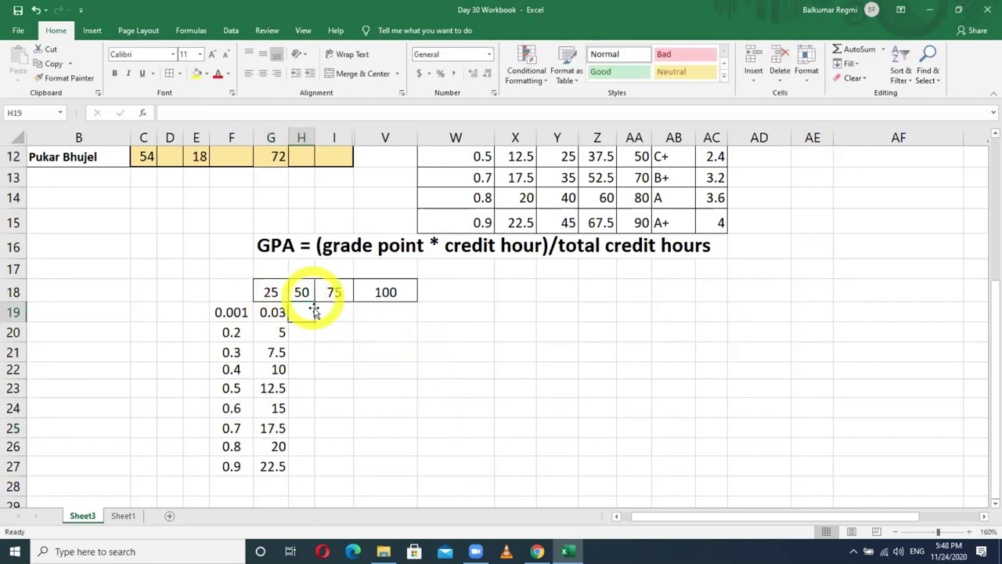
Enter the formula =F19*50 in H19
type("=")
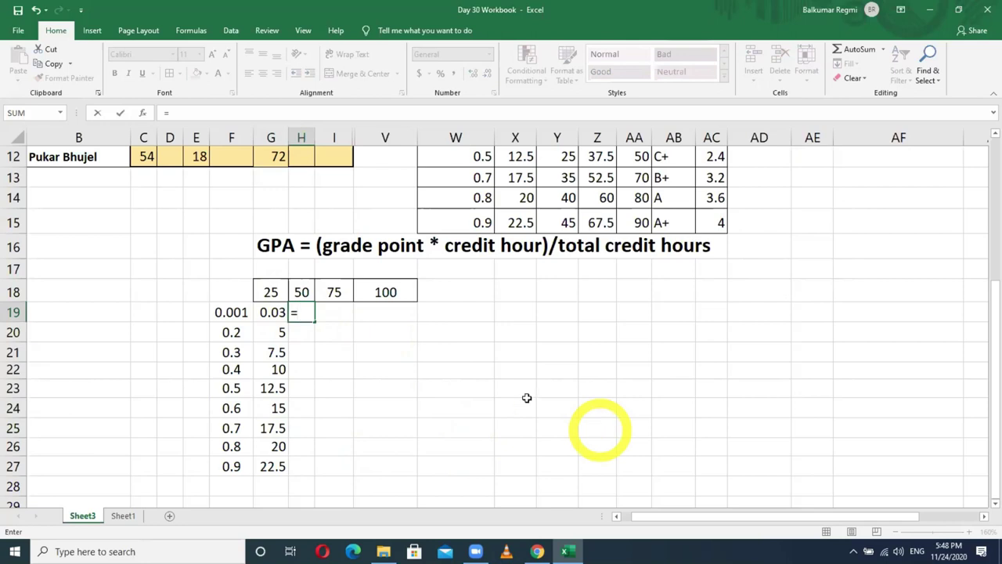
left_click(233, 312)
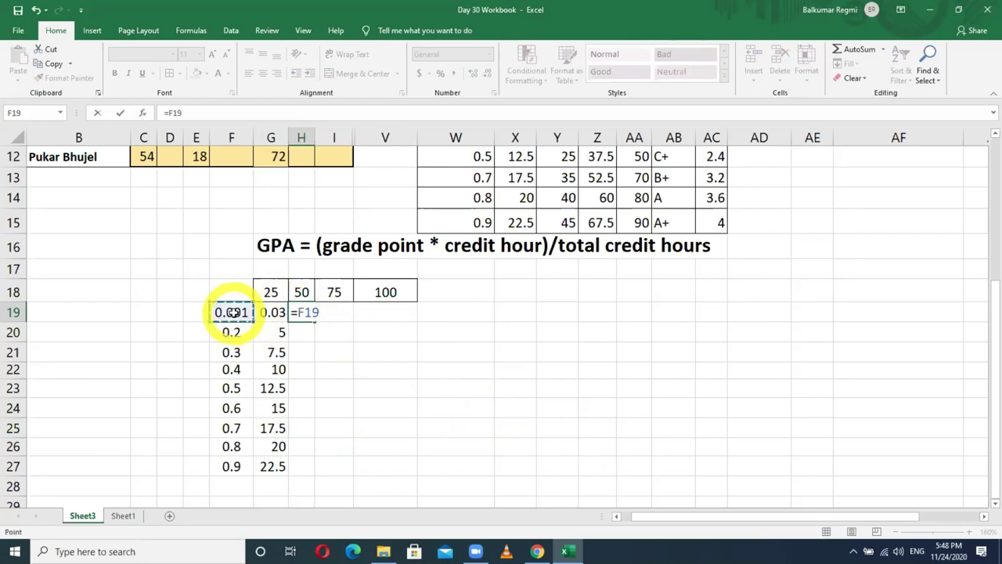
type("*")
left_click(302, 293)
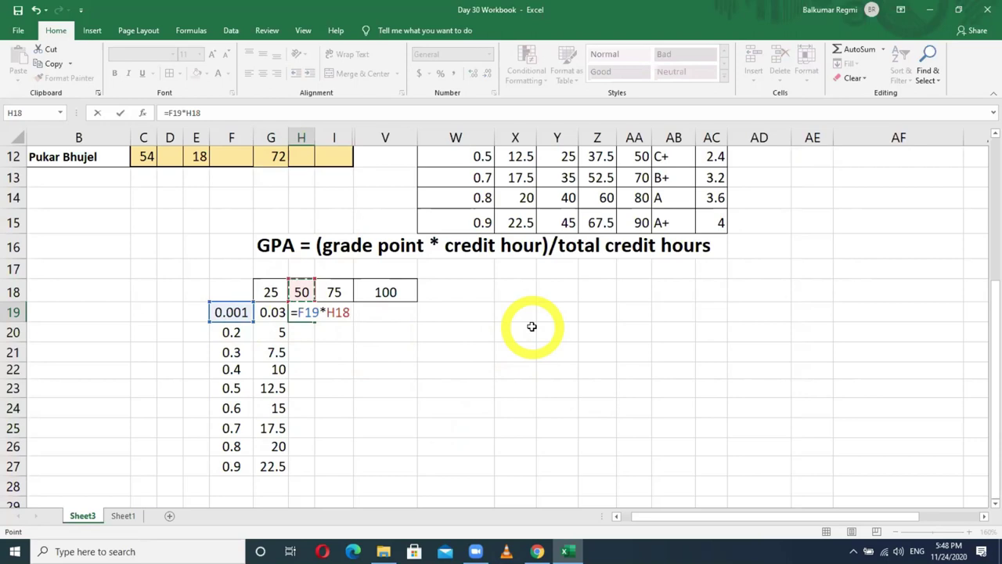
key("BackSpace")
key("BackSpace")
key("BackSpace")
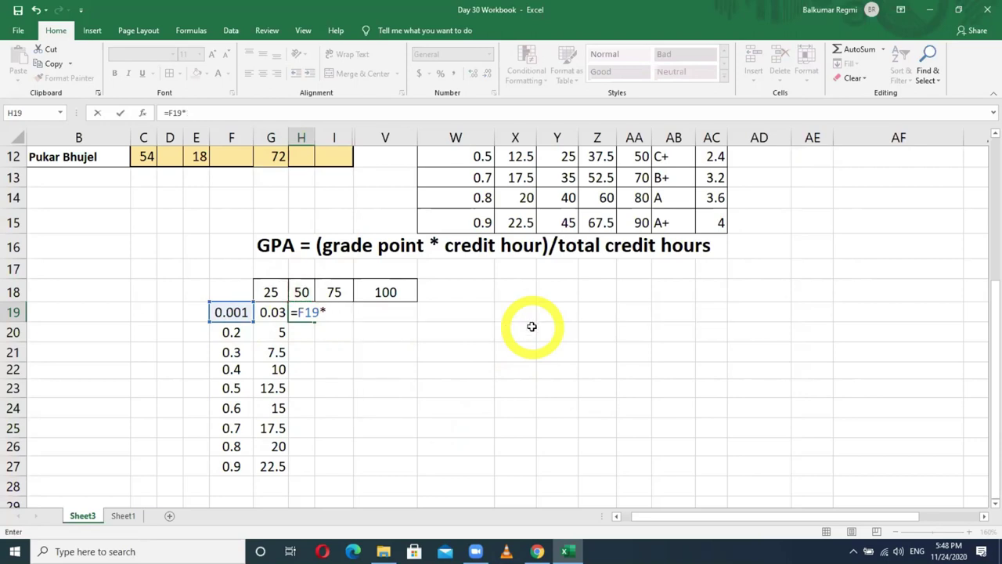
type("50")
key("Return")
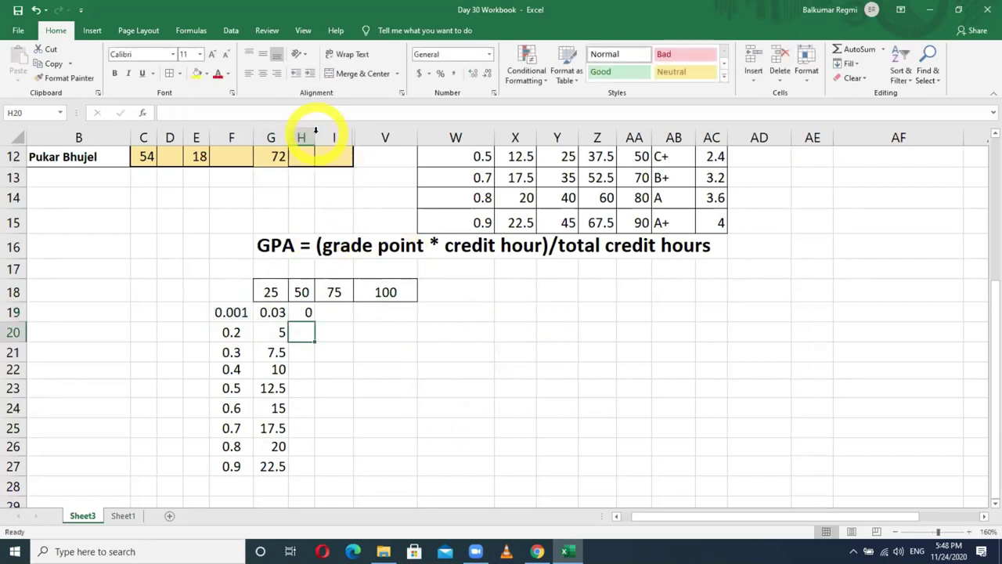
Widen column H and fill the H19 formula down to H27
left_click_drag(315, 135, 324, 135)
left_click(319, 321)
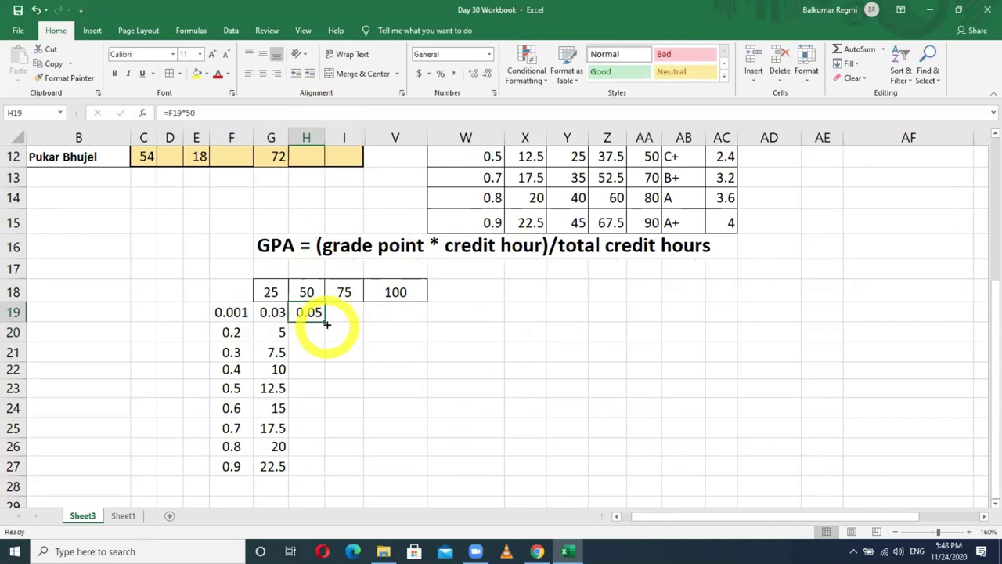
double_click(324, 322)
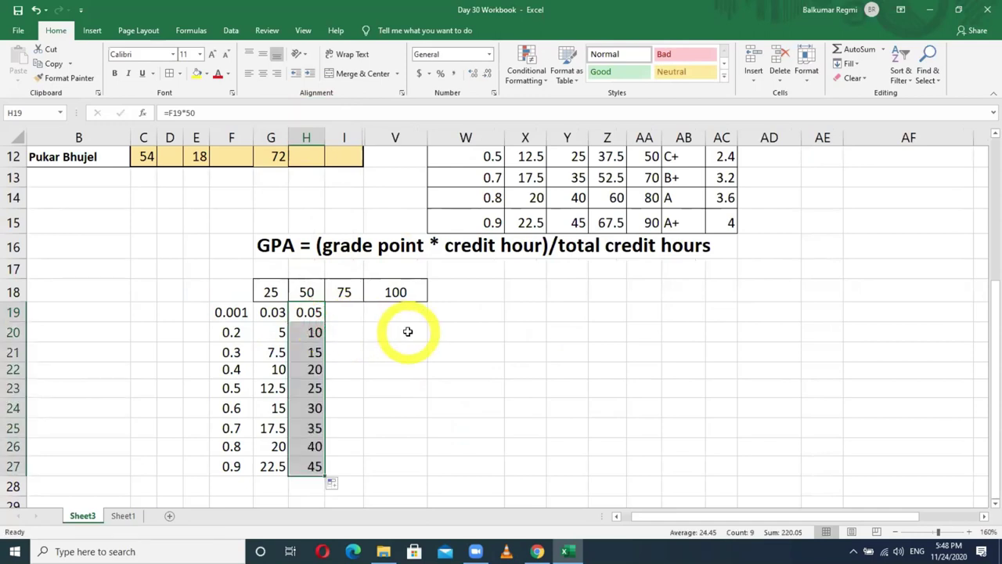
Enter =F19*$H$18 in I19 under the 75 header
left_click(342, 312)
type("=")
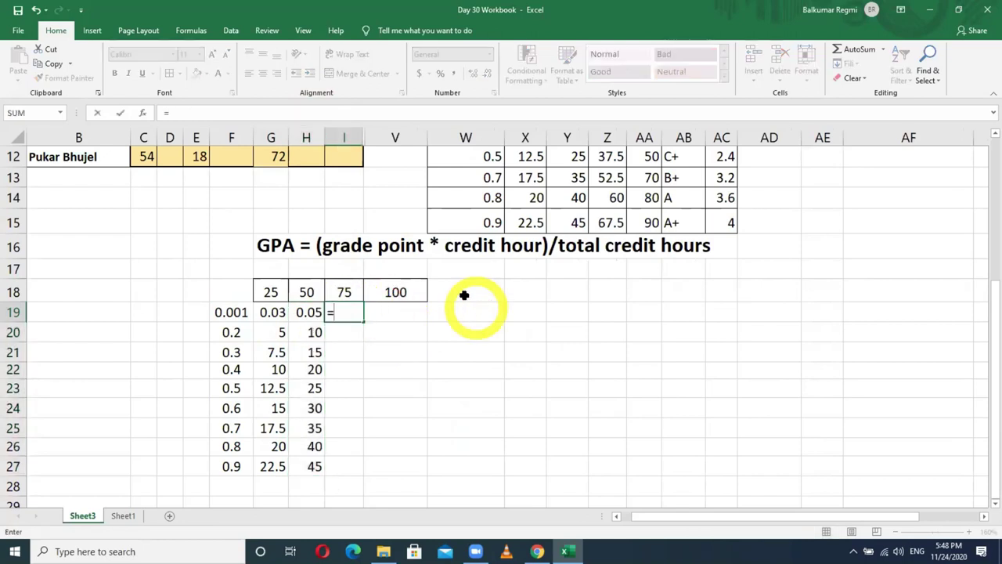
left_click(233, 313)
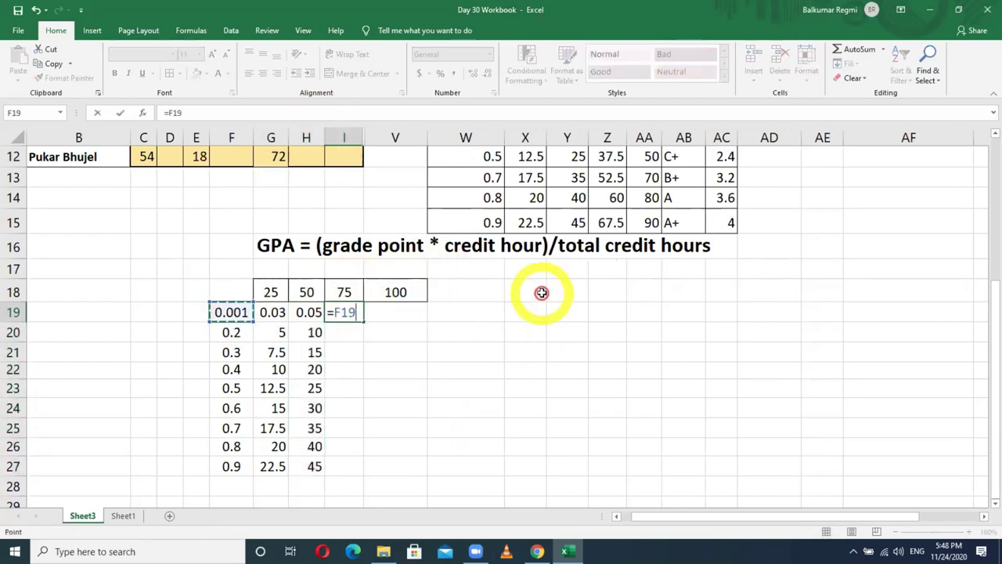
type("*")
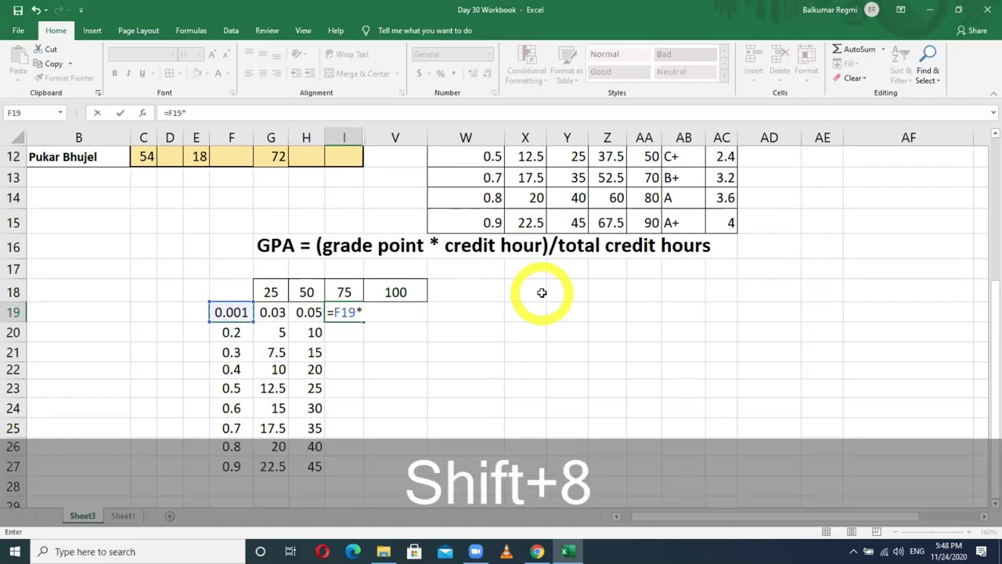
type("7")
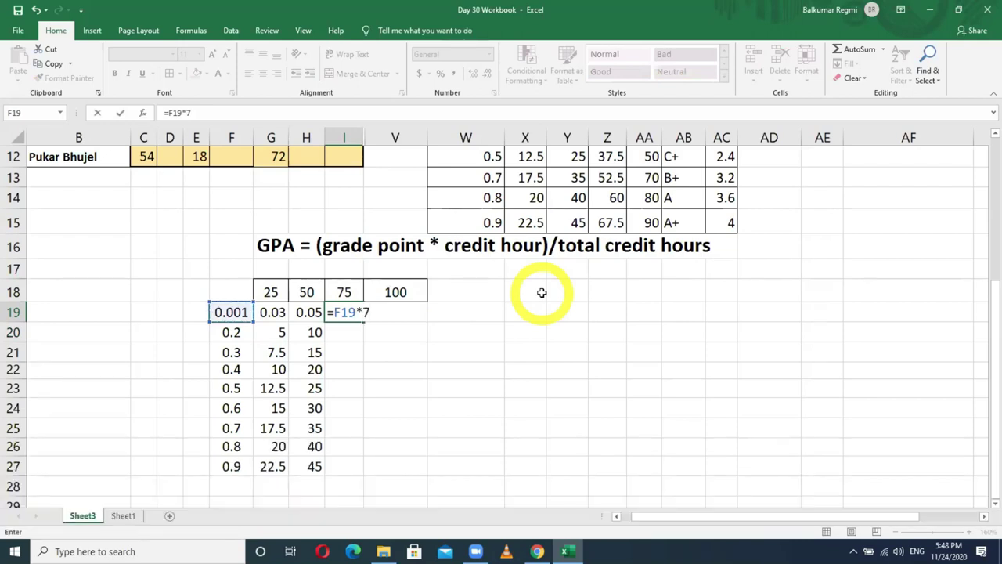
left_click(344, 296)
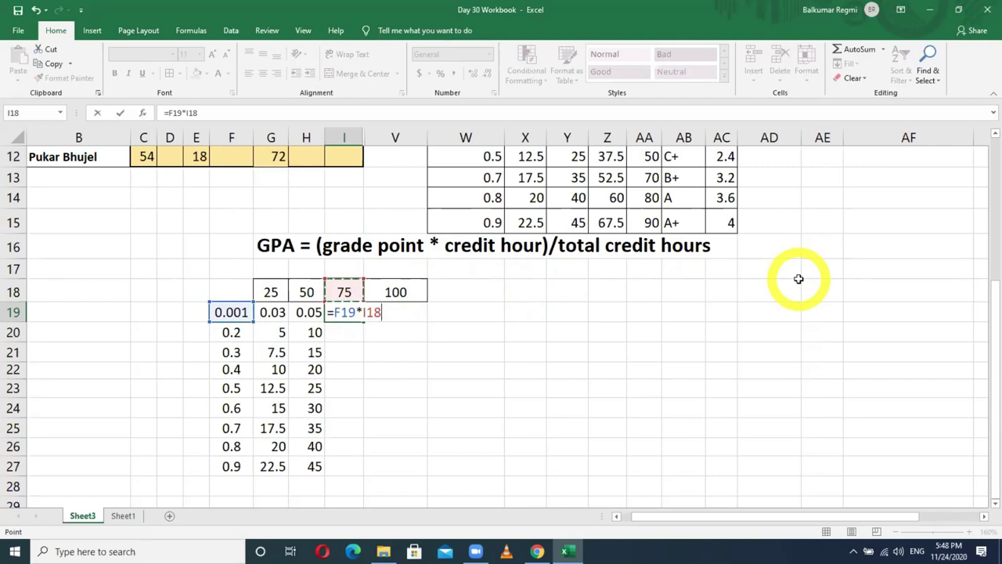
key("Left")
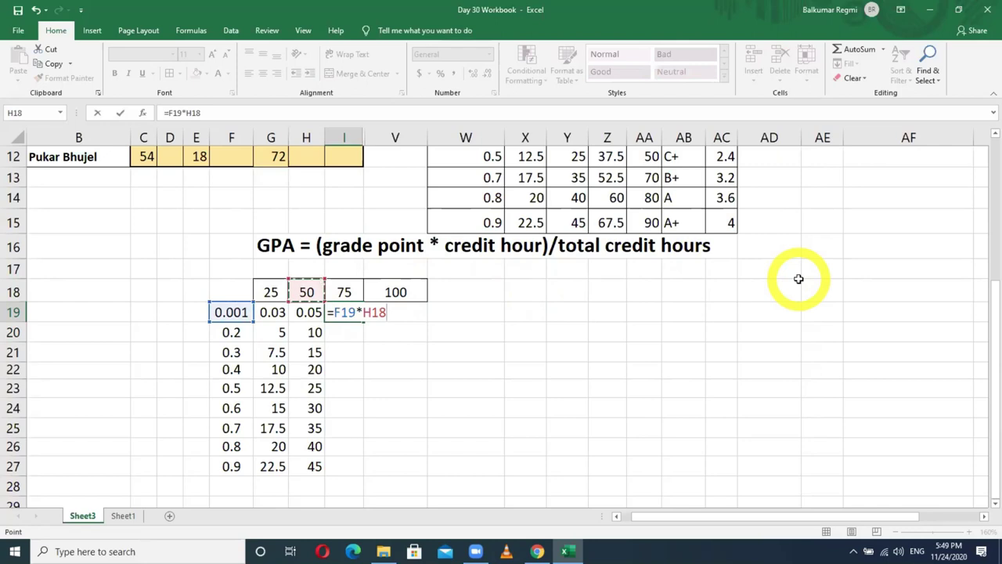
left_click(376, 312)
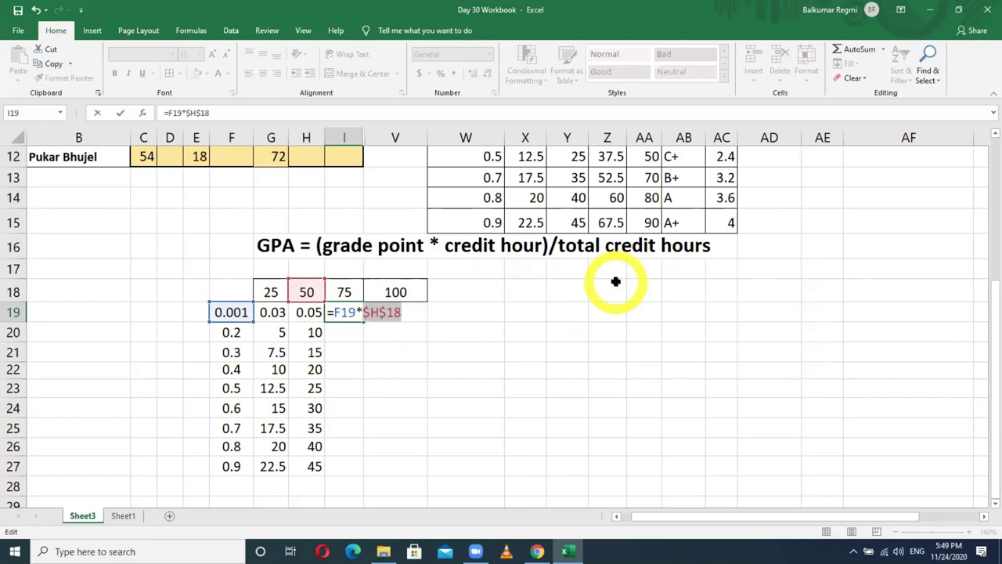
key("Return")
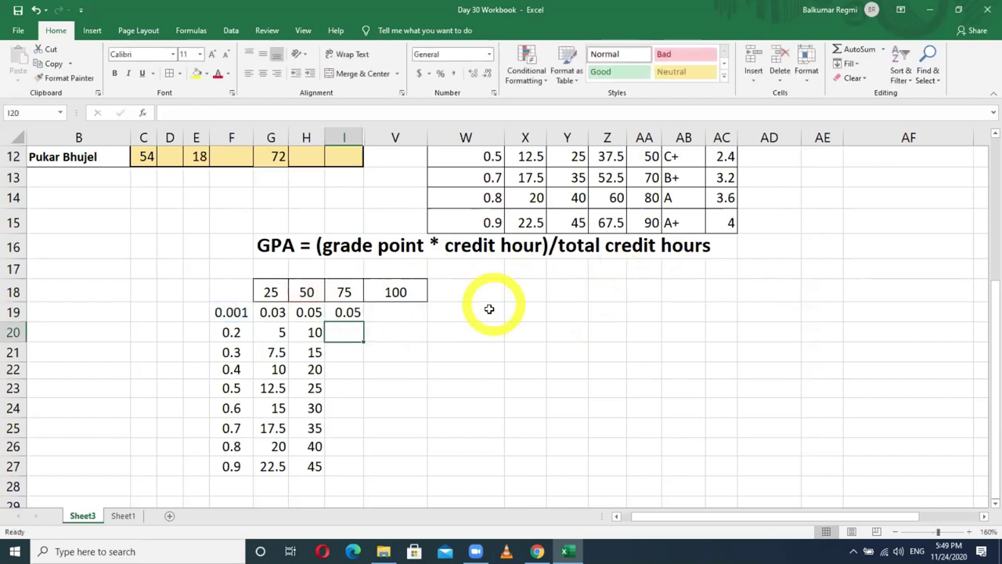
Copy I19 down to I27, then edit I19 to delete the H in $H$18
left_click(353, 312)
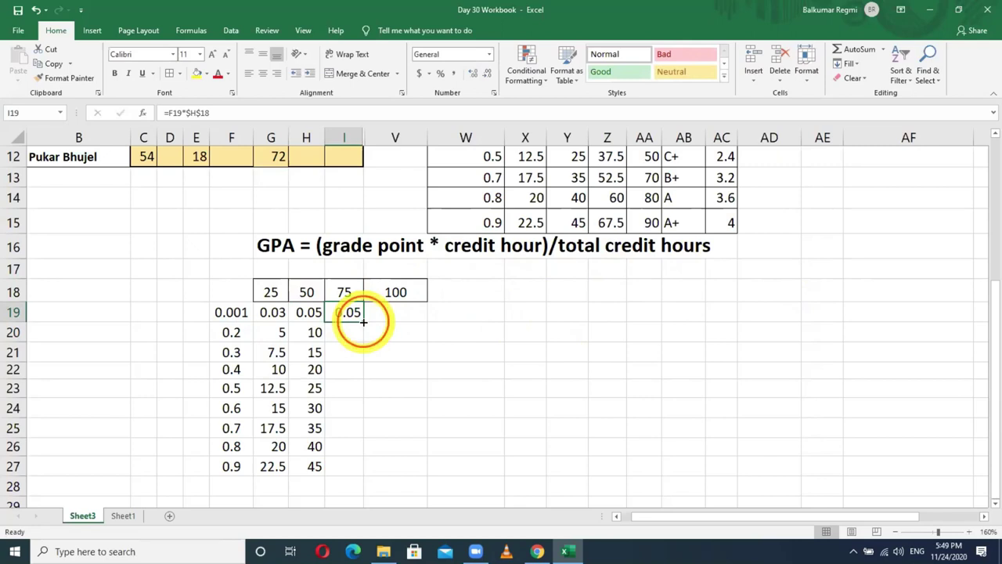
double_click(363, 322)
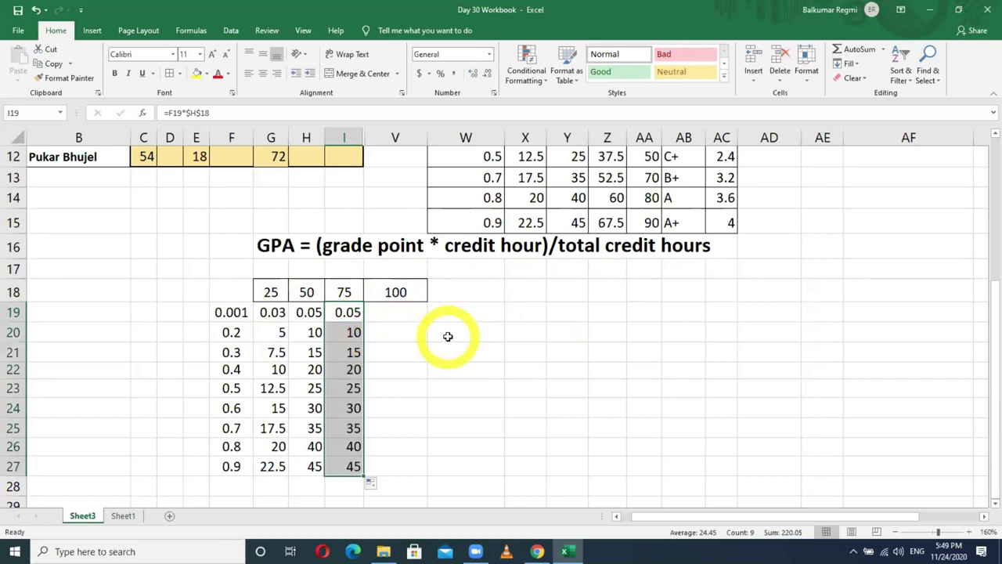
left_click(351, 313)
double_click(354, 312)
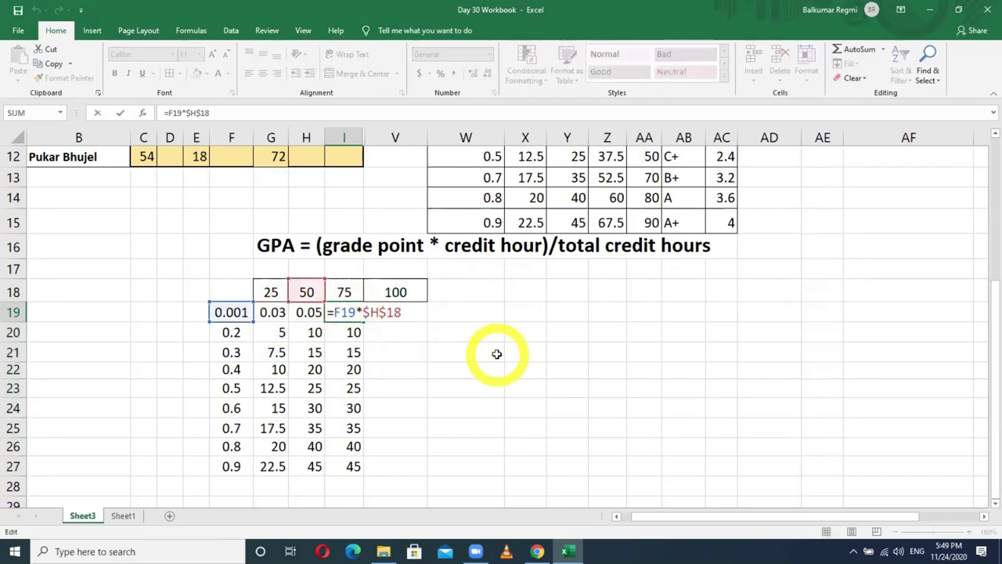
left_click(378, 312)
key("BackSpace")
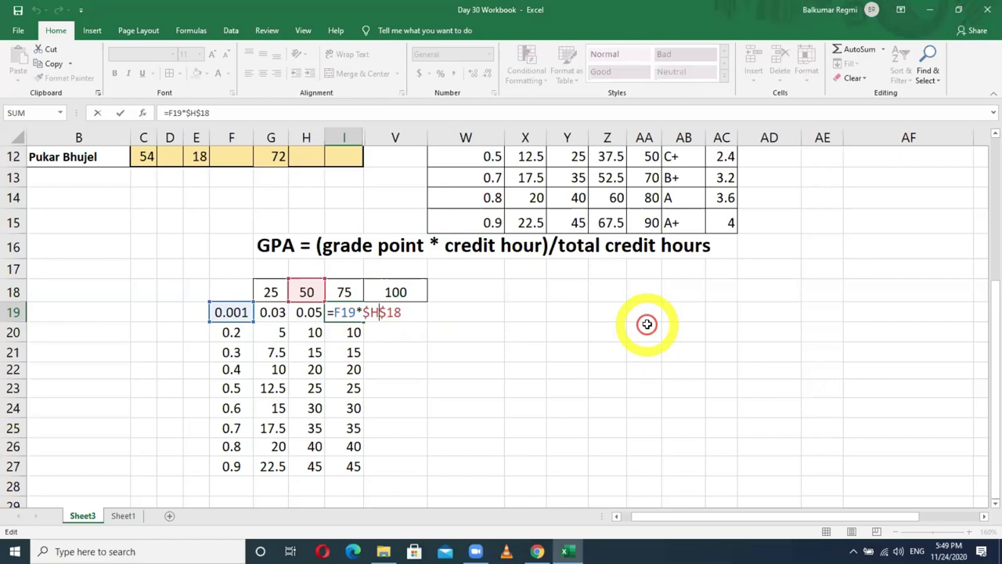
Change I19 to =F19*$I$18 and fill it down to I27
type("I")
key("Return")
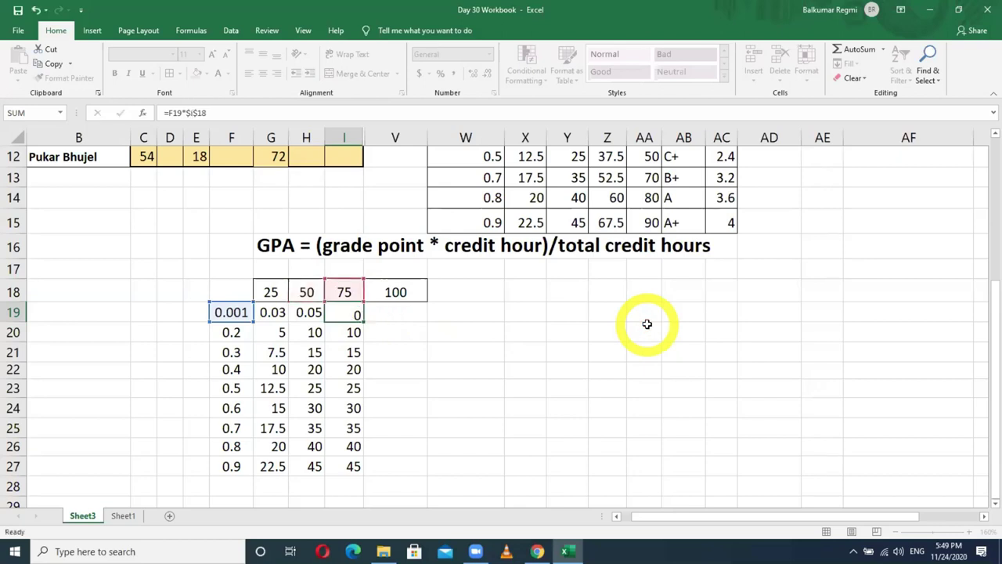
left_click(348, 312)
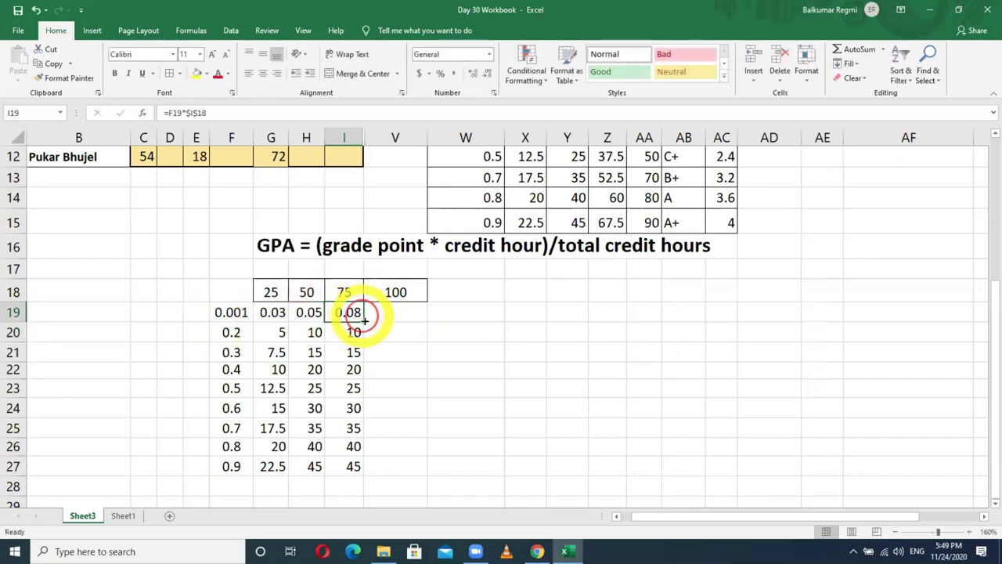
double_click(364, 321)
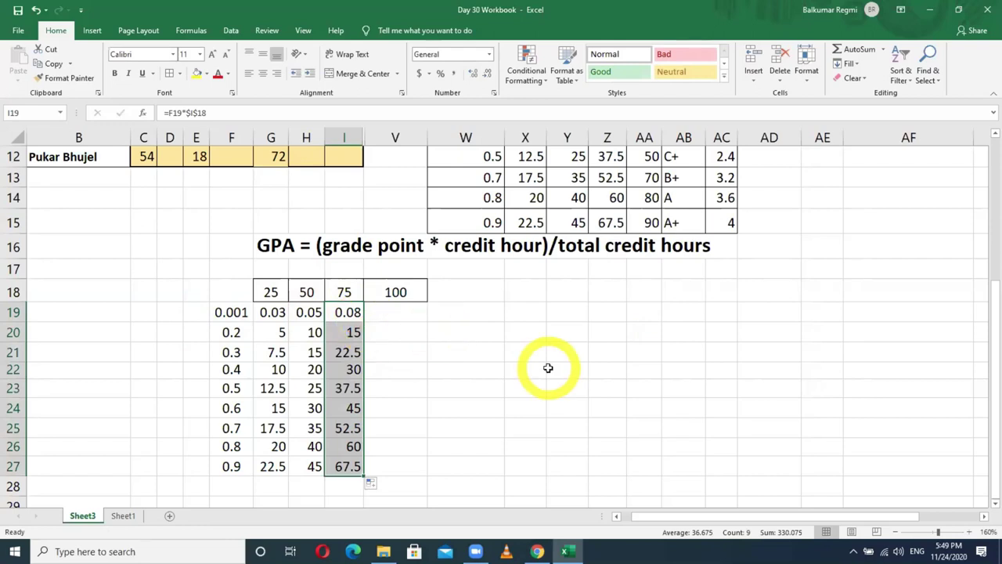
left_click(404, 314)
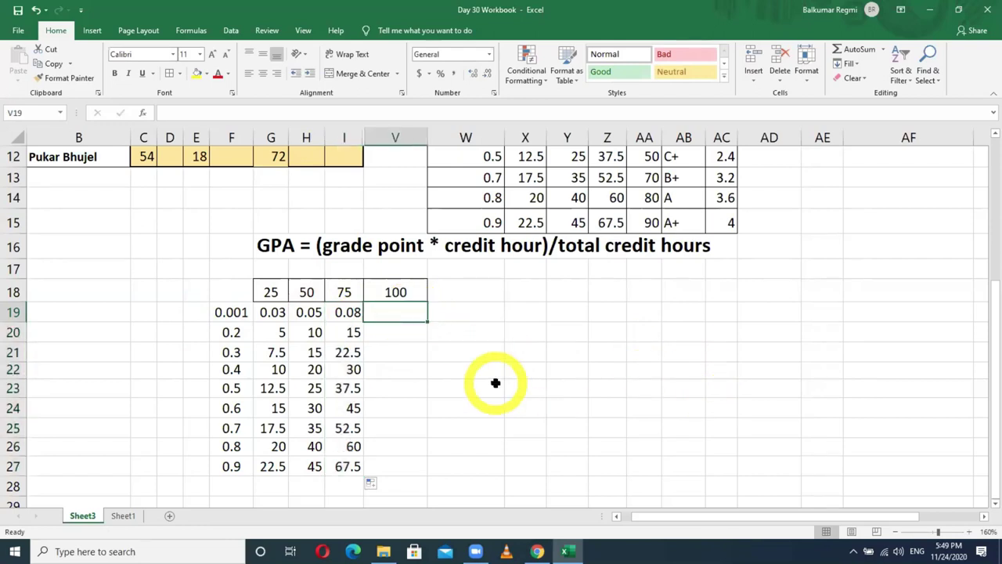
Inspect the formulas in I23, G23, G21, I20 and I24 without changing them
double_click(350, 387)
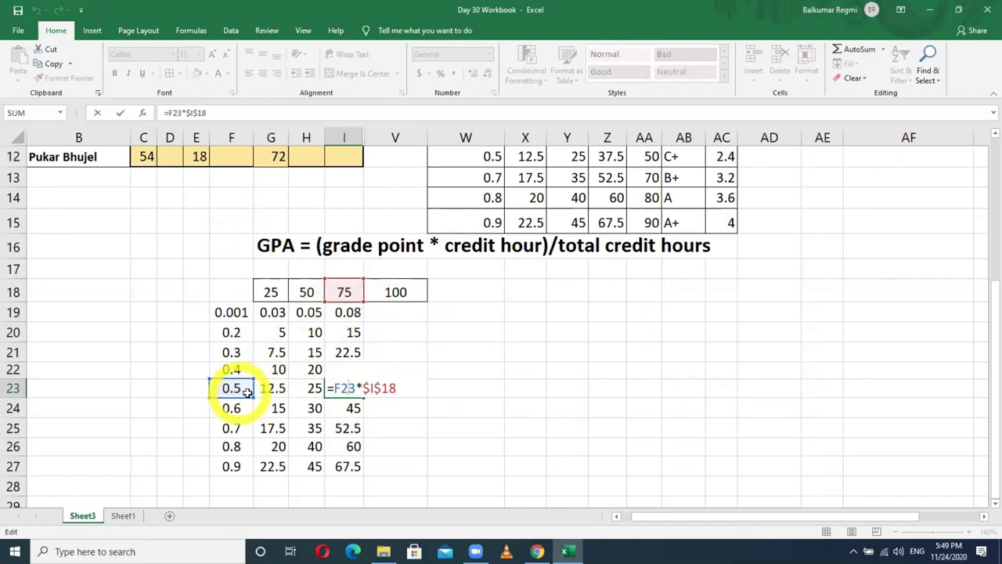
key("Return")
double_click(272, 388)
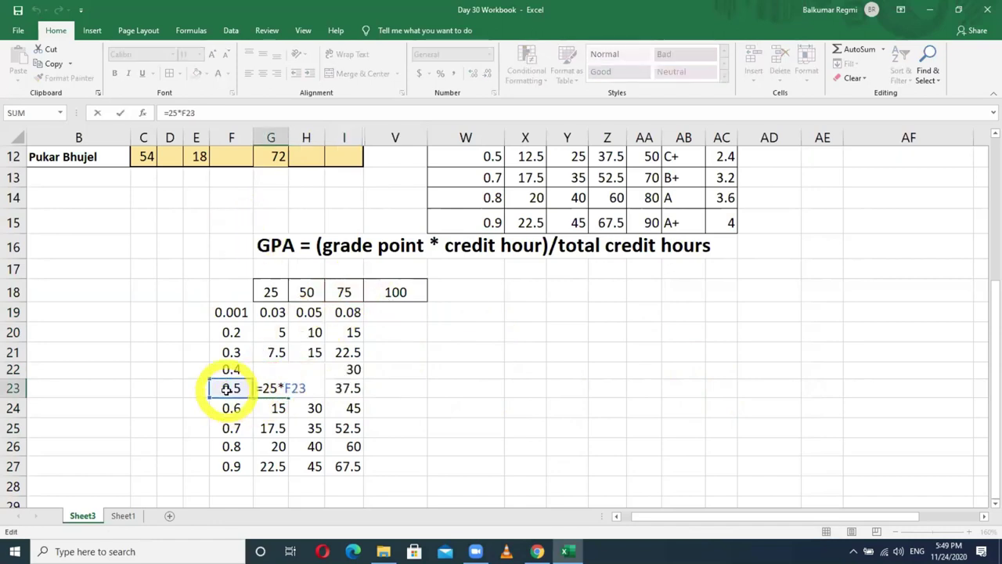
key("Return")
double_click(273, 352)
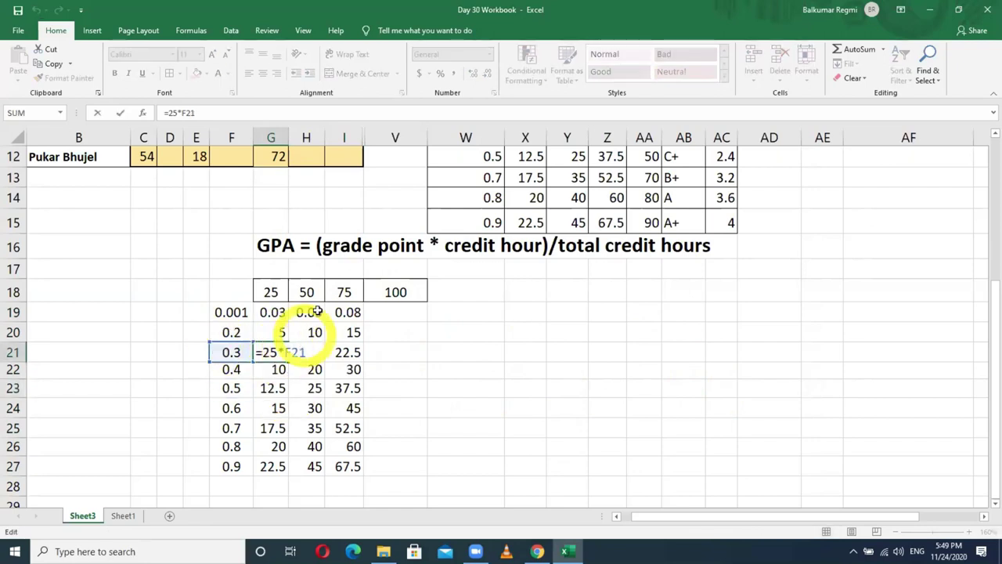
key("Return")
double_click(348, 332)
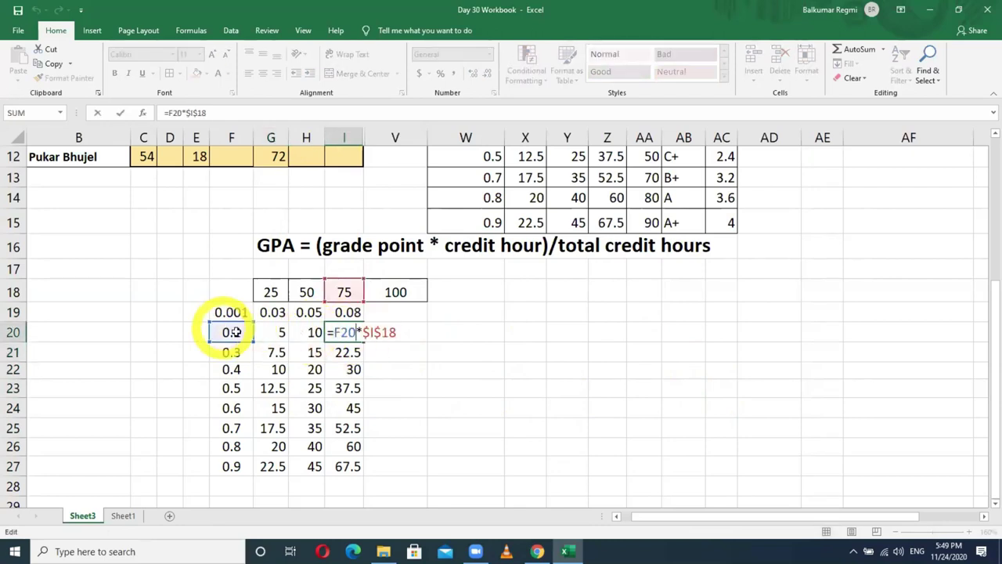
double_click(350, 408)
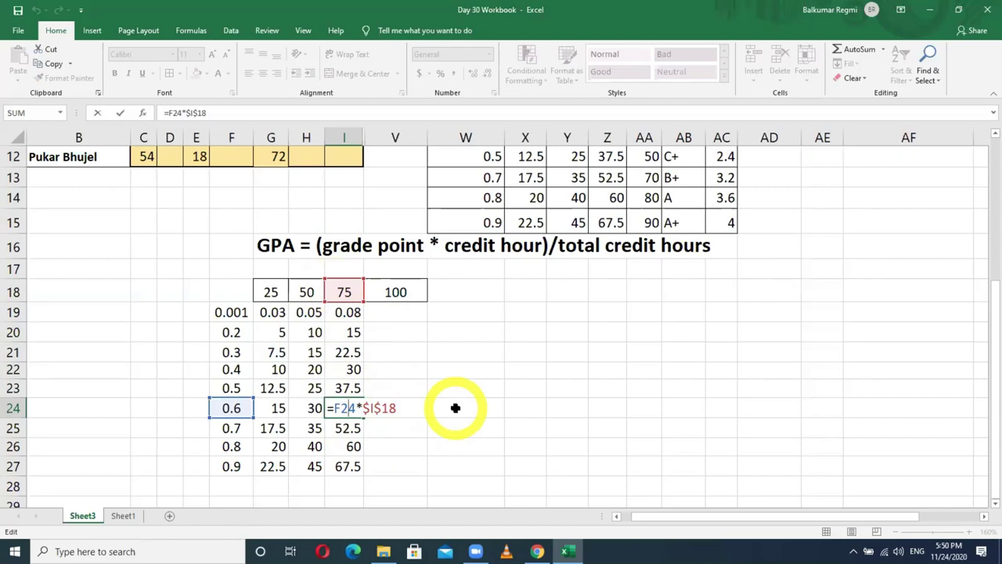
key("Return")
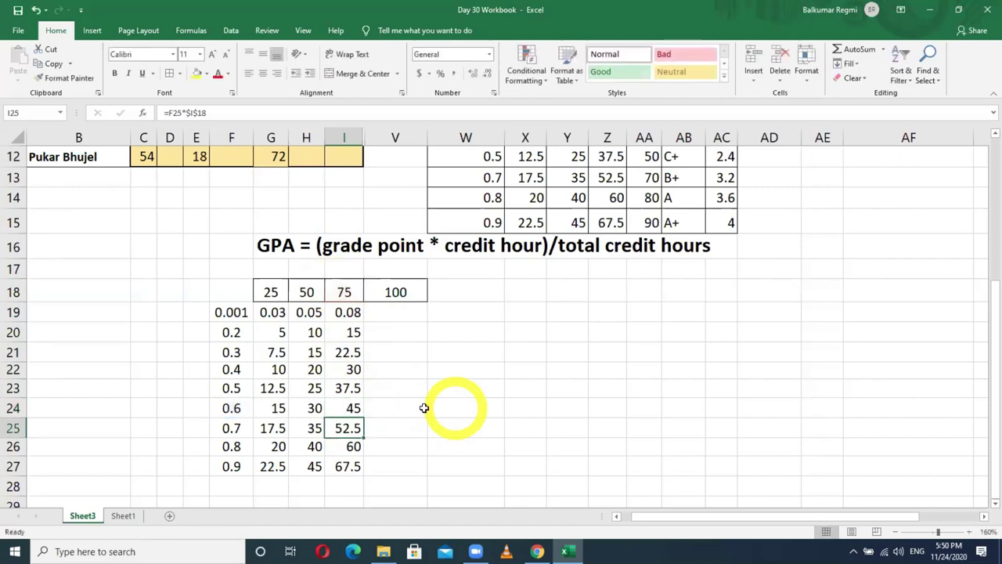
Compare decimals 0.001, 0.4 and 0.9 in column F against the I19, I22 and I27 formulas
left_click(245, 316)
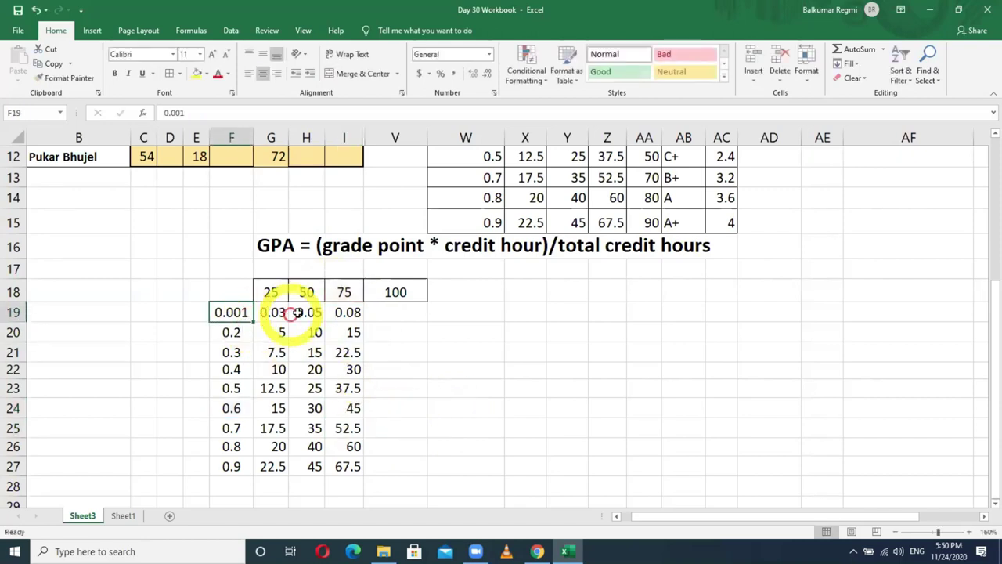
left_click(231, 373)
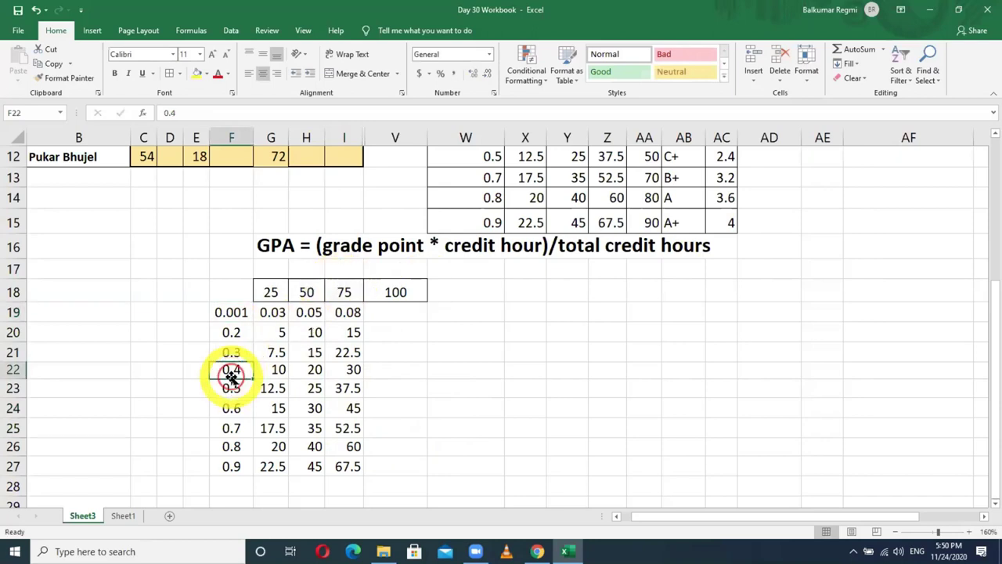
left_click(347, 369)
left_click(232, 464)
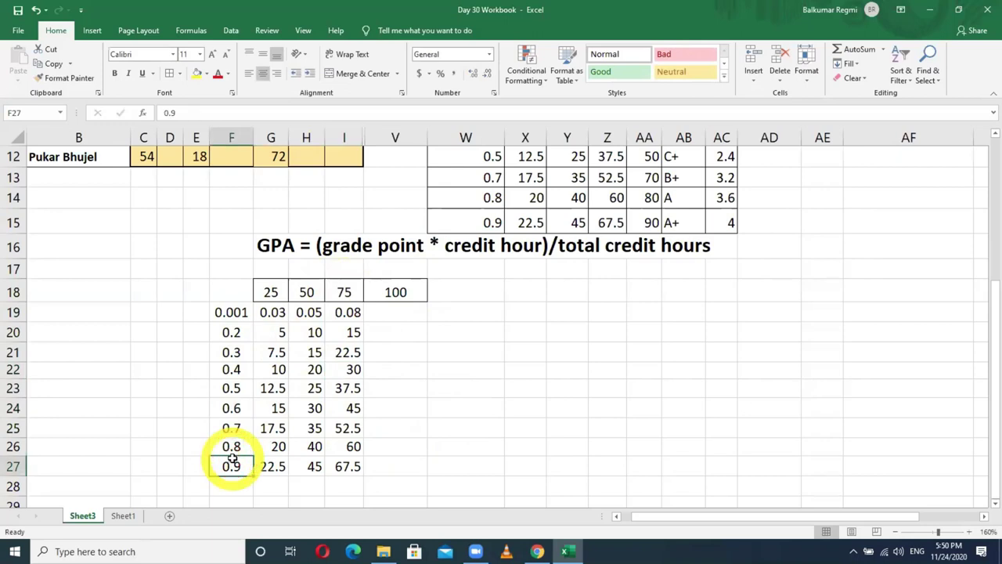
left_click(345, 312)
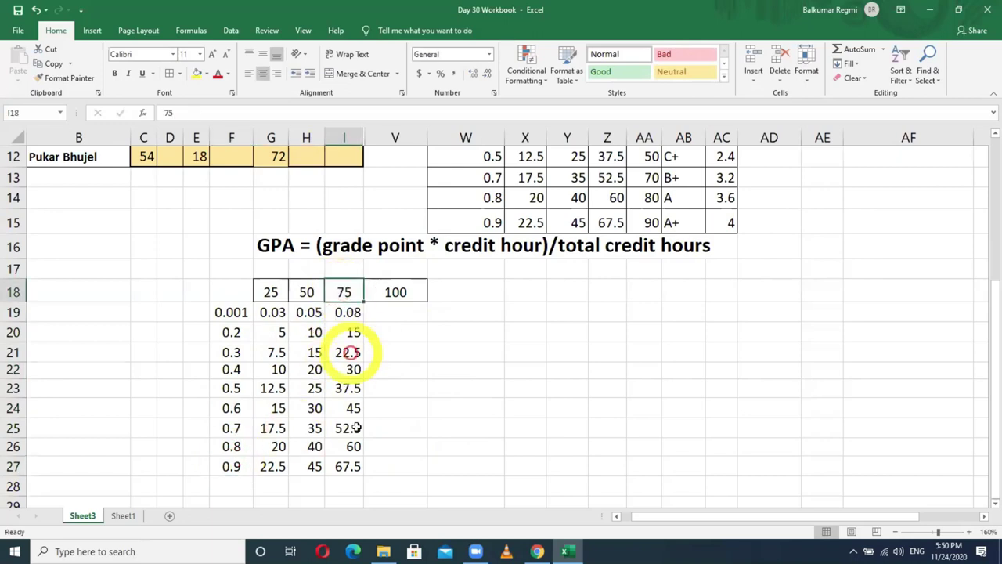
left_click(346, 464)
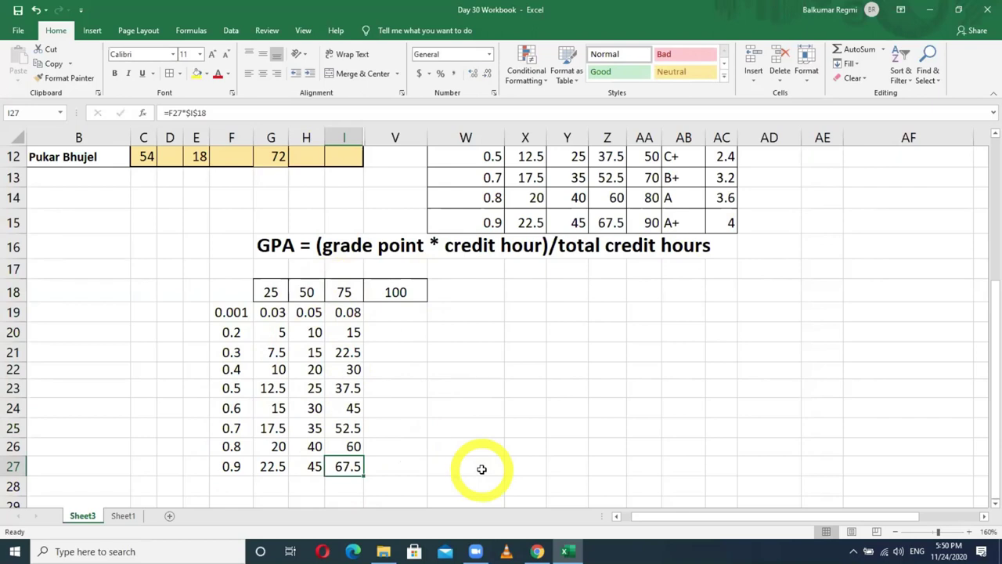
Enter =F19*100 in V19 and fill it down to V27
left_click(391, 312)
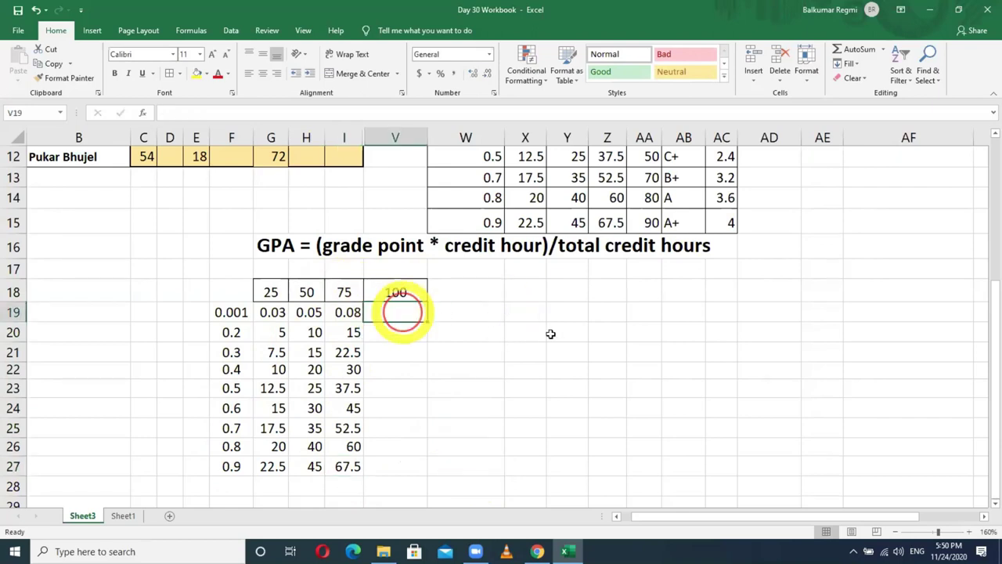
type("=")
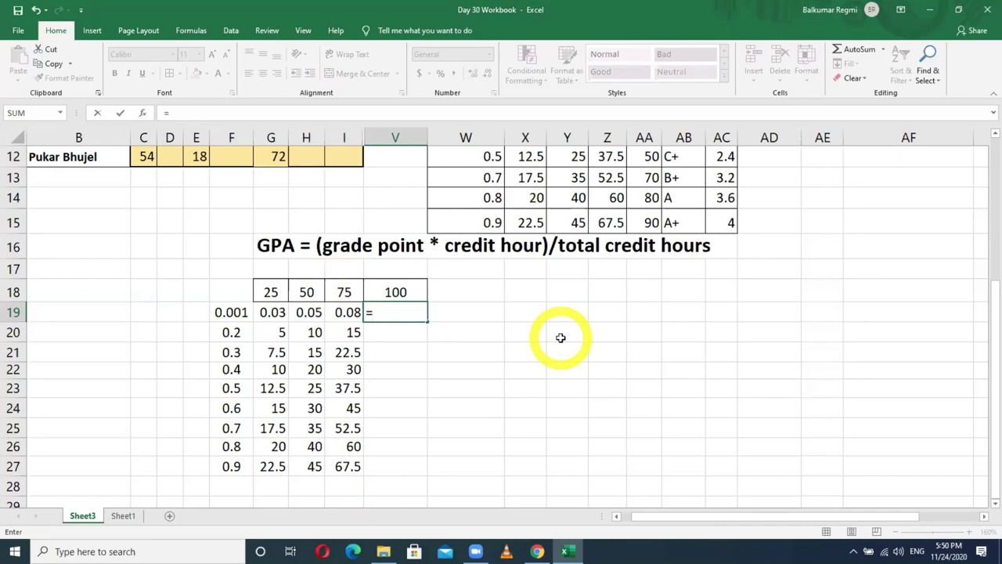
left_click(224, 303)
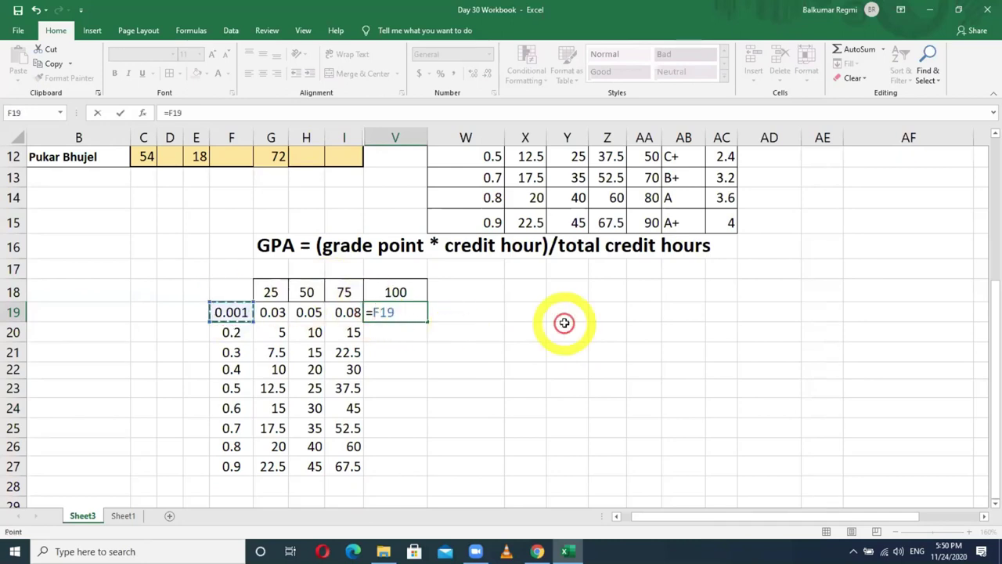
type("*")
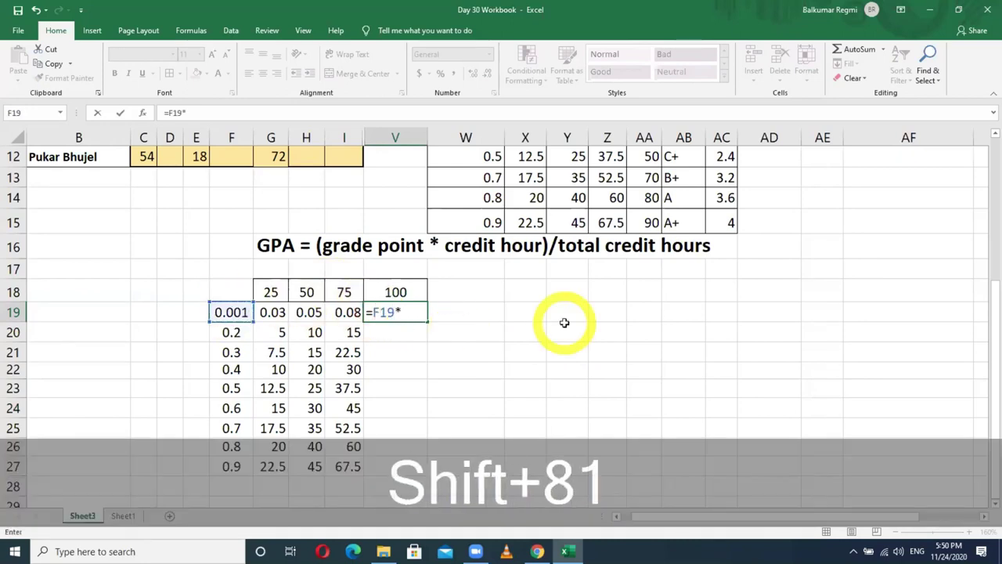
type("100")
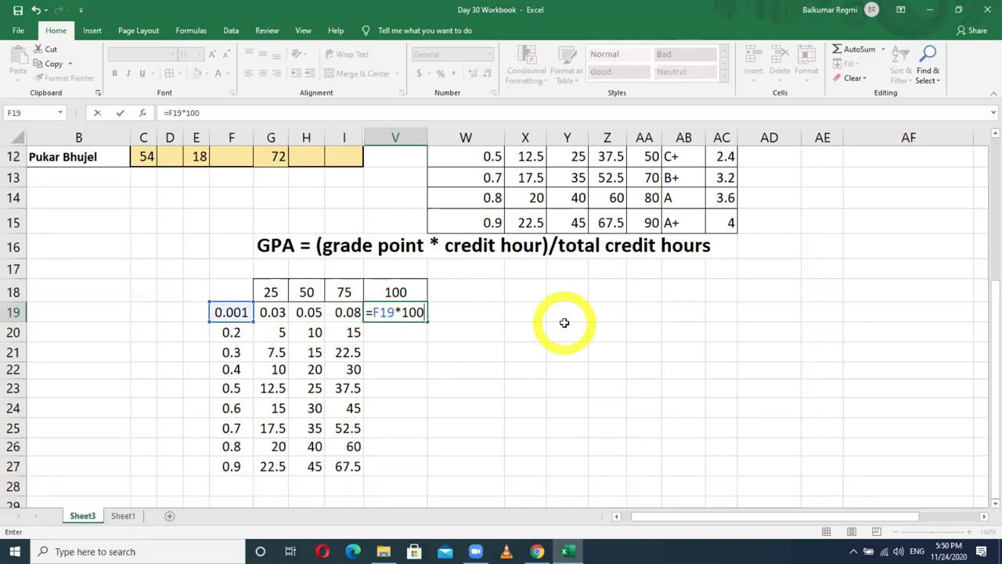
key("Return")
left_click(403, 312)
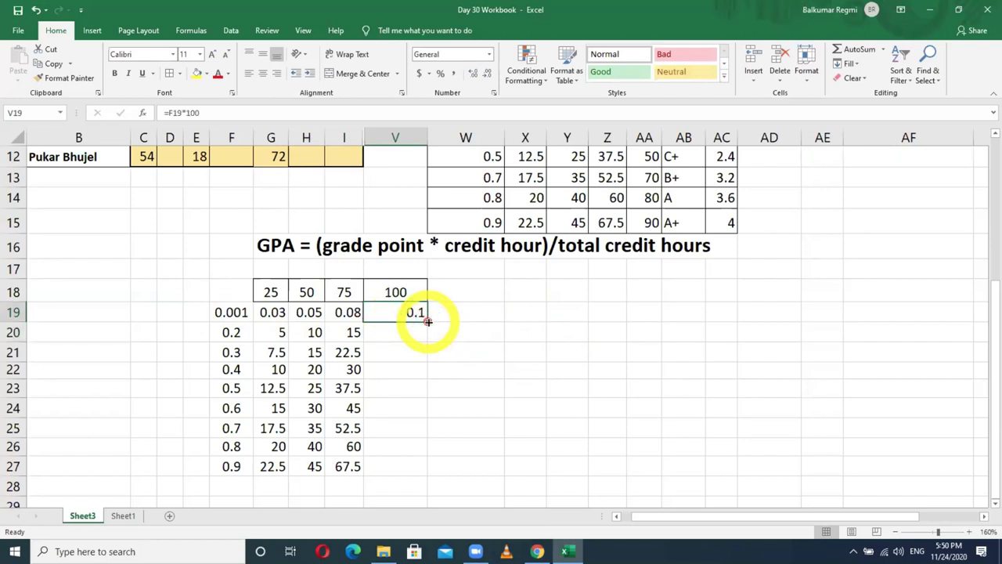
left_click_drag(428, 322, 419, 467)
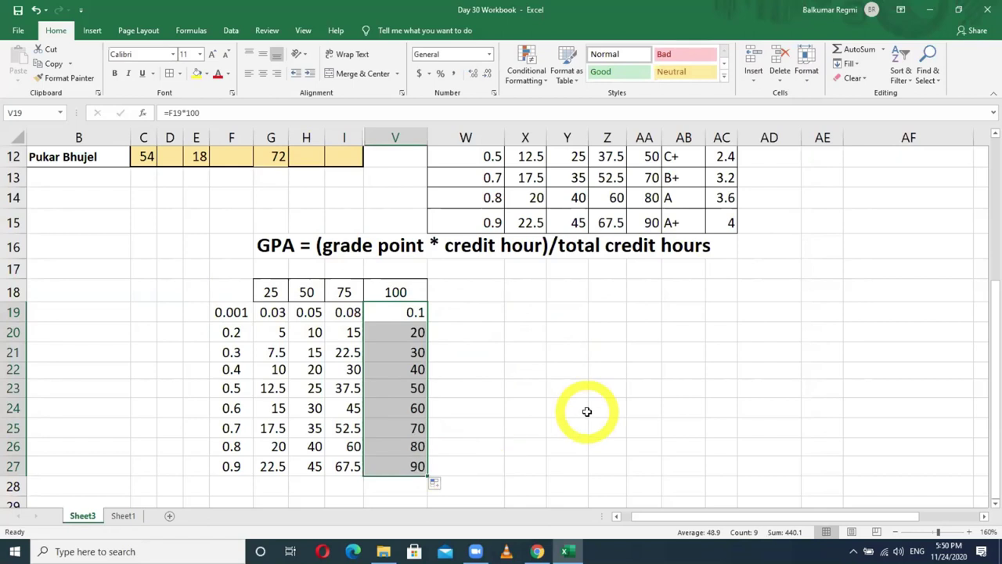
left_click(533, 407)
Select the grid F18:V27 and centre-align all its values
mouse_move(226, 288)
left_mouse_down()
mouse_move(343, 315)
mouse_move(416, 464)
left_mouse_up()
left_click(267, 72)
left_click(267, 73)
left_click(267, 72)
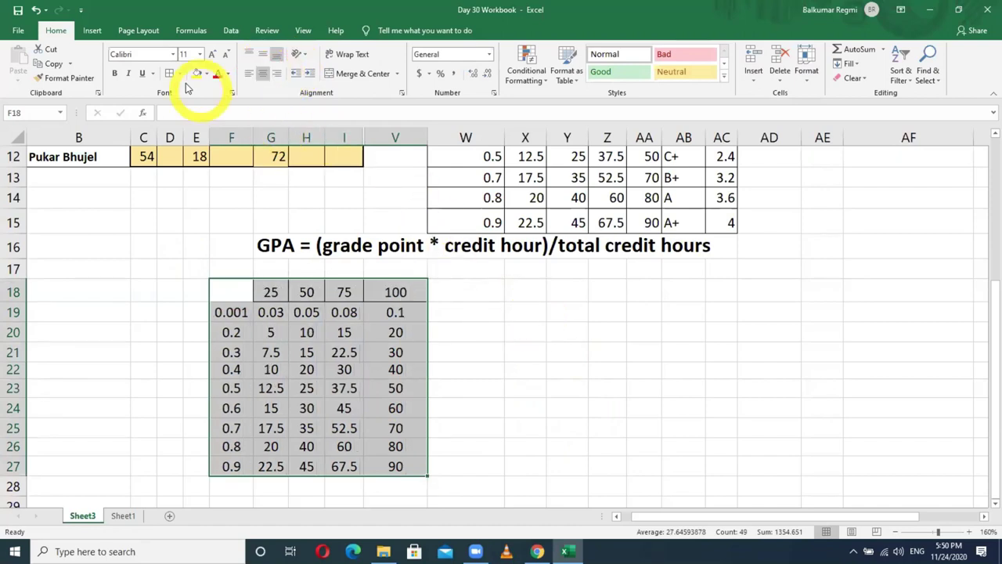
left_click(116, 73)
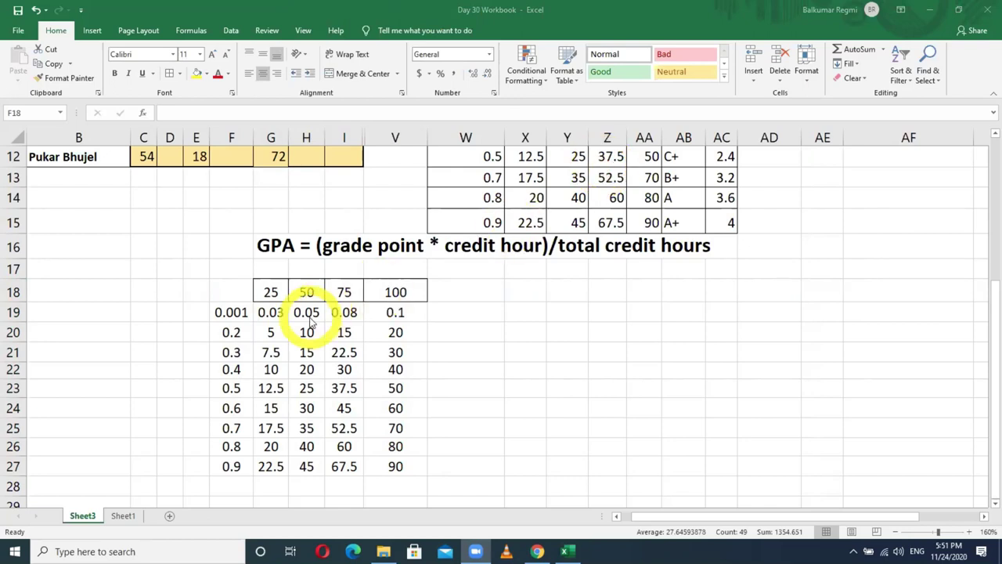
Clear the 75 column values in I19:I27
key("ctrl+a")
left_click(344, 313)
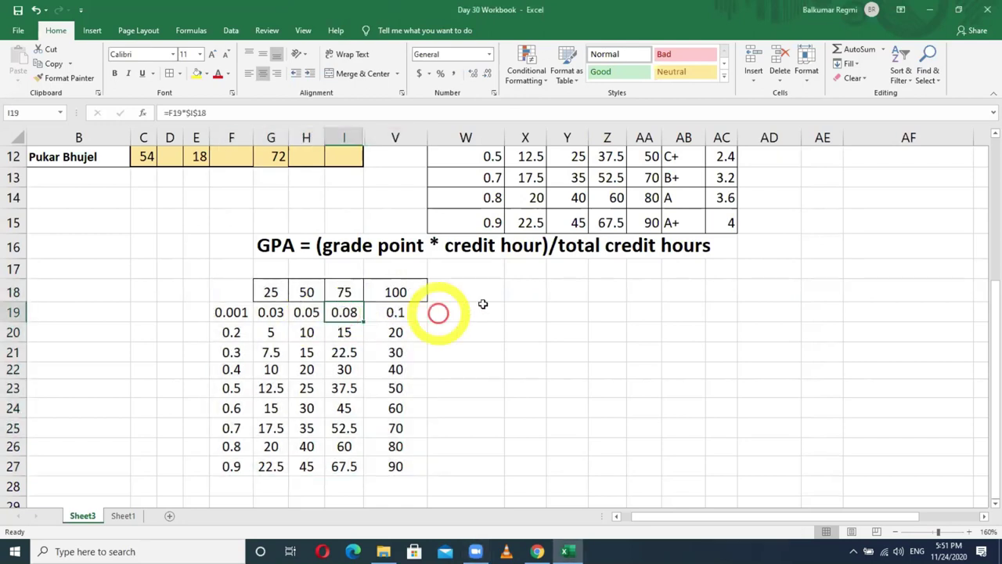
key("shift+Down")
key("shift+Down")
key("shift+Down")
key("shift+Down")
key("shift+Down")
key("shift+Down")
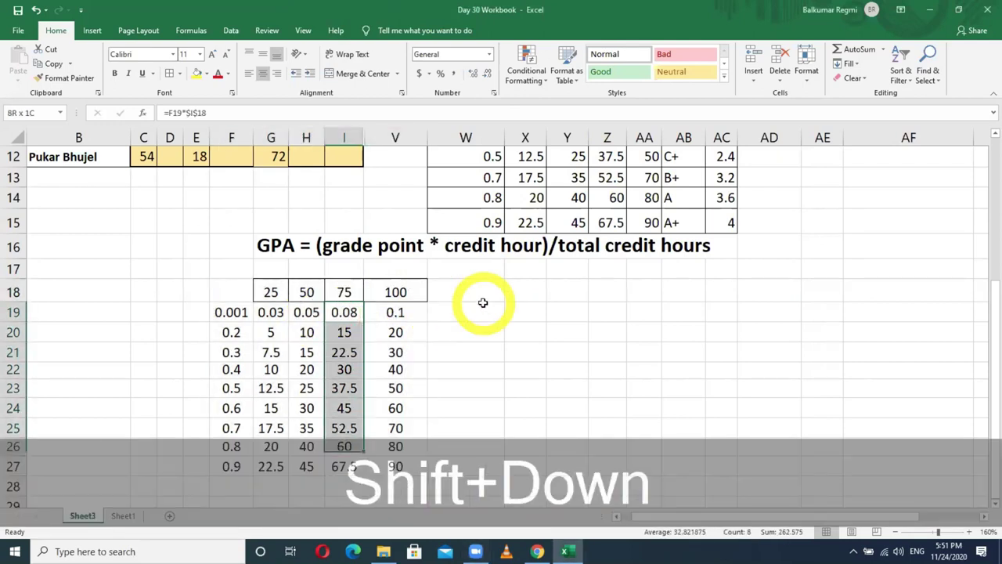
key("shift+Down")
key("shift+Down")
key("Delete")
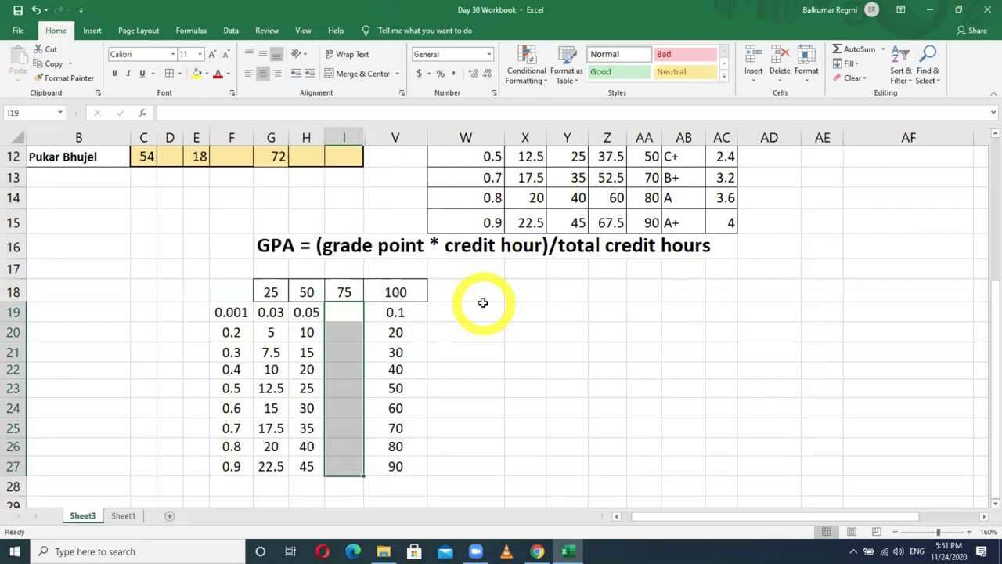
left_click(488, 326)
Enter the relative formula =F19*I18 in I19
left_click(346, 311)
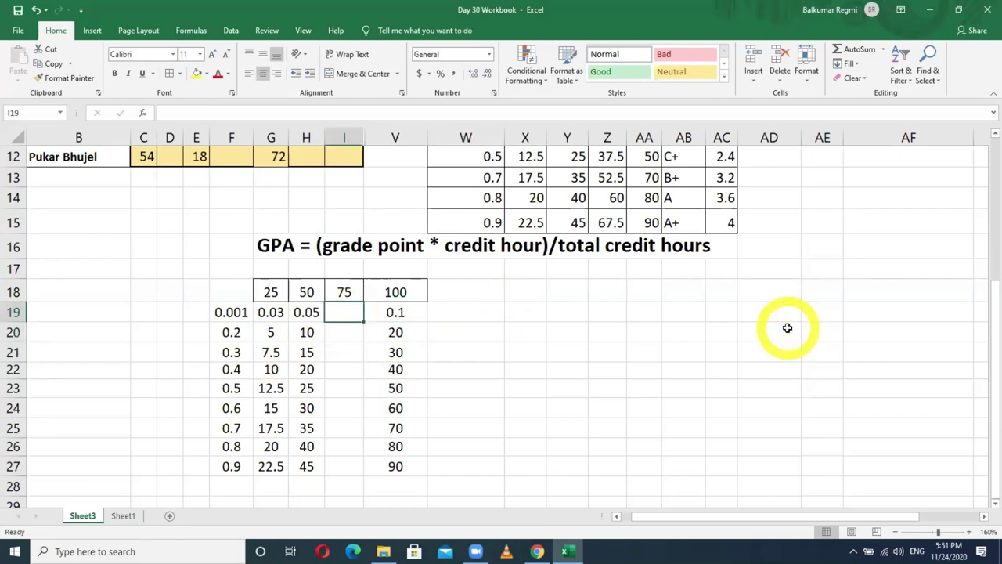
type("=")
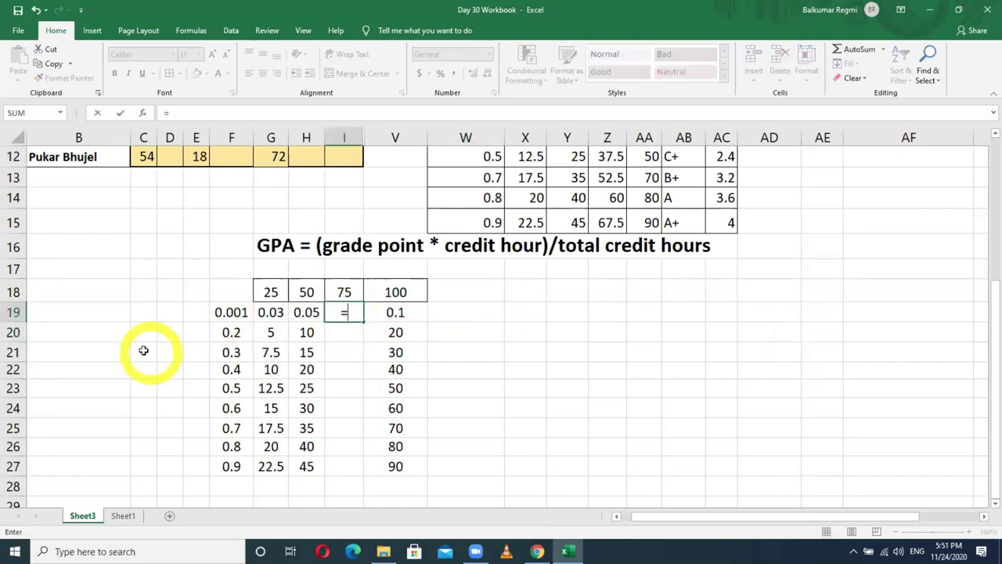
left_click(222, 312)
type("*")
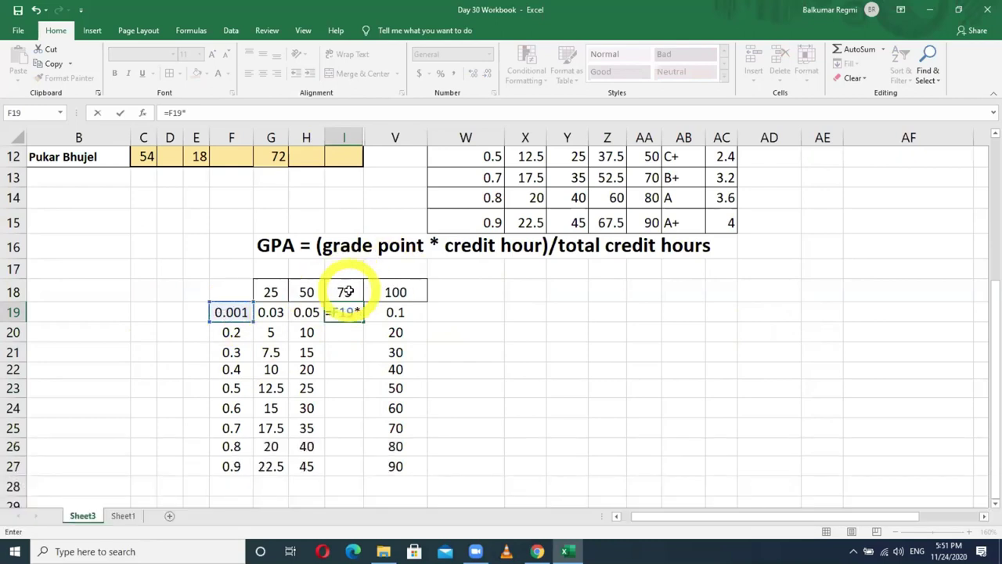
left_click(346, 291)
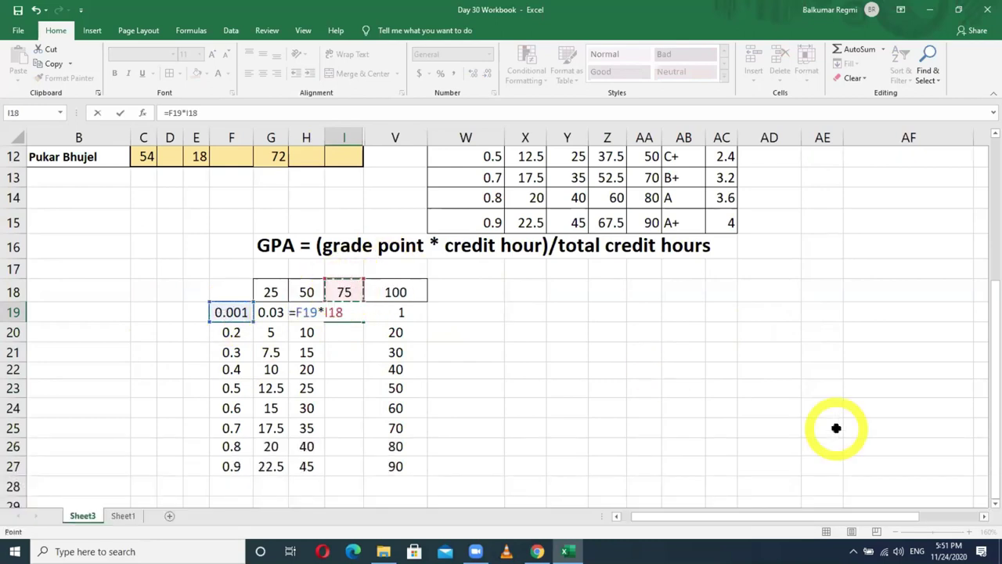
key("Return")
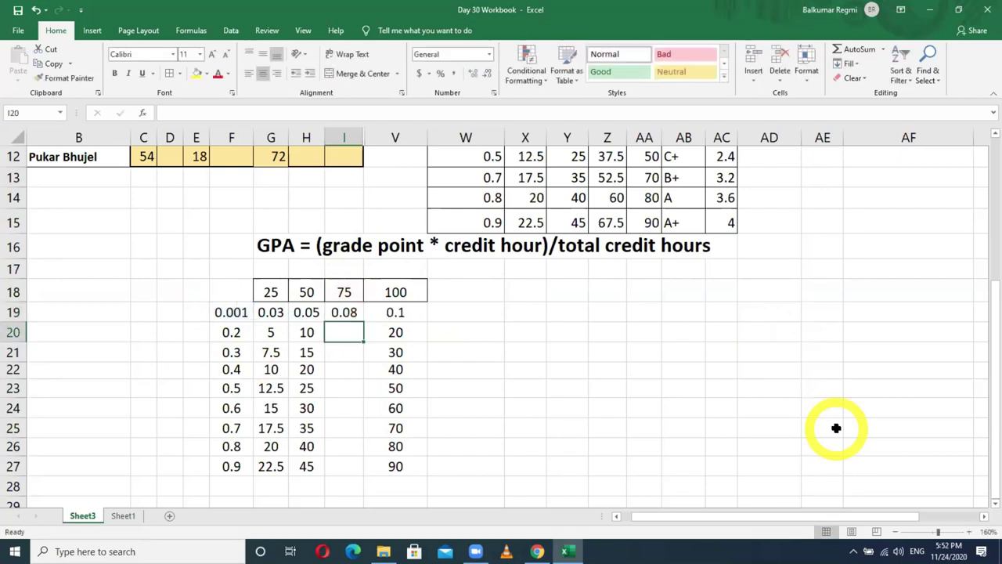
Fill the I19 formula down to I27 and inspect the shifted references in I25
left_click(356, 316)
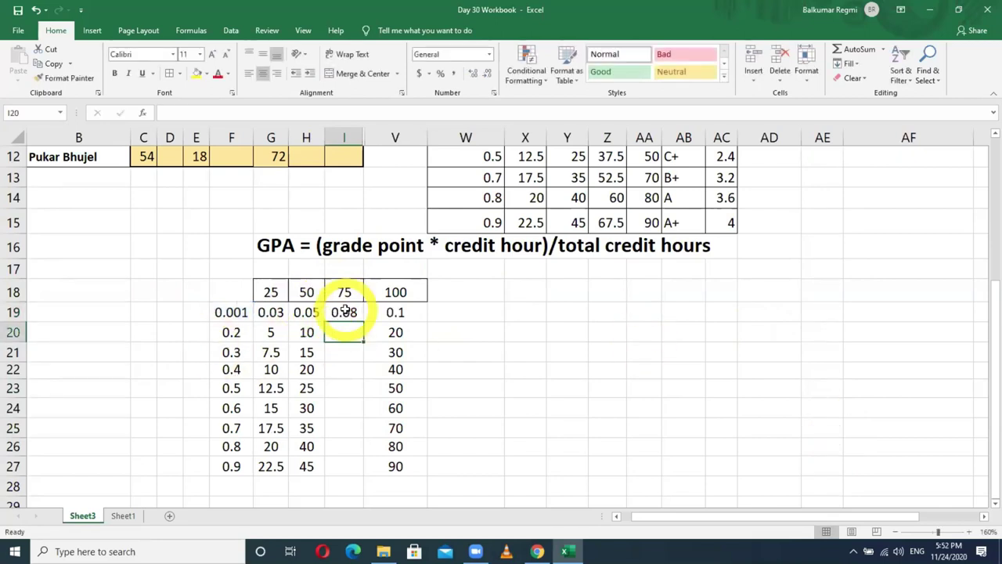
double_click(362, 321)
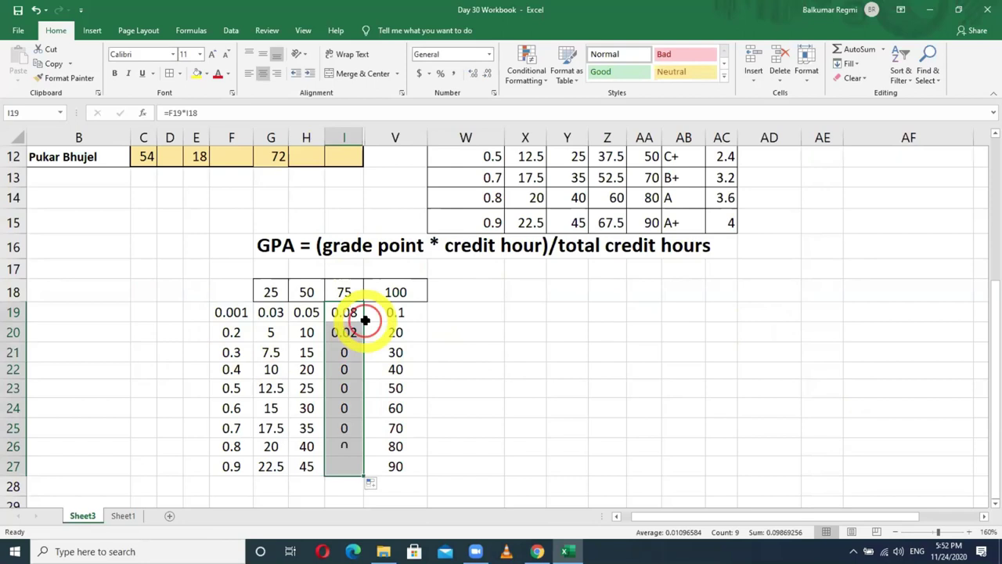
left_click(575, 450)
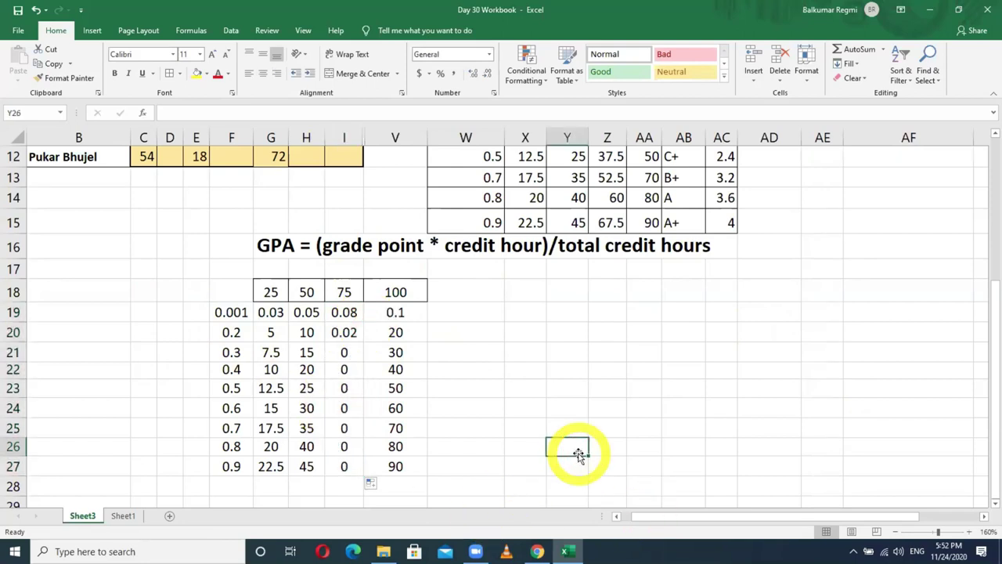
double_click(342, 429)
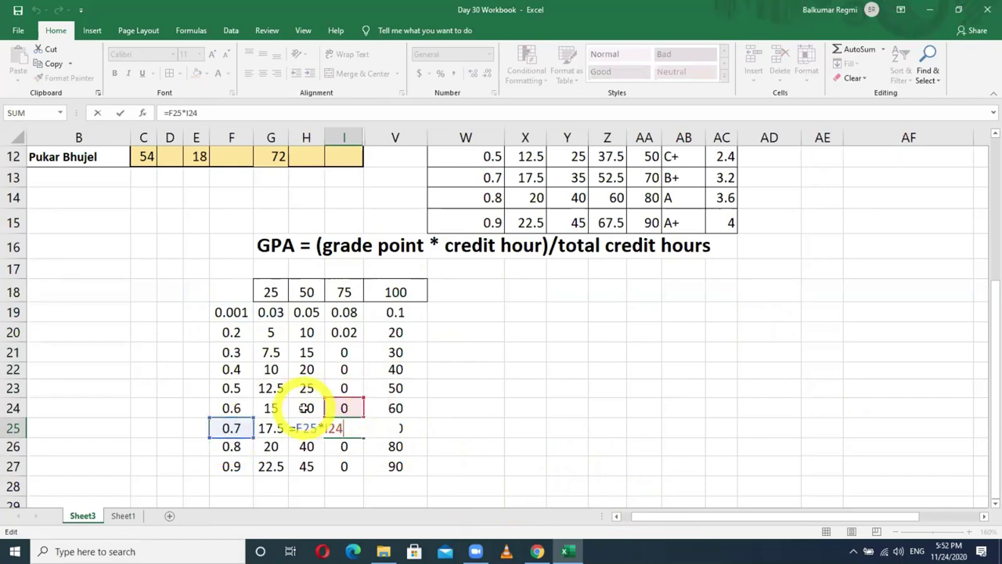
double_click(343, 312)
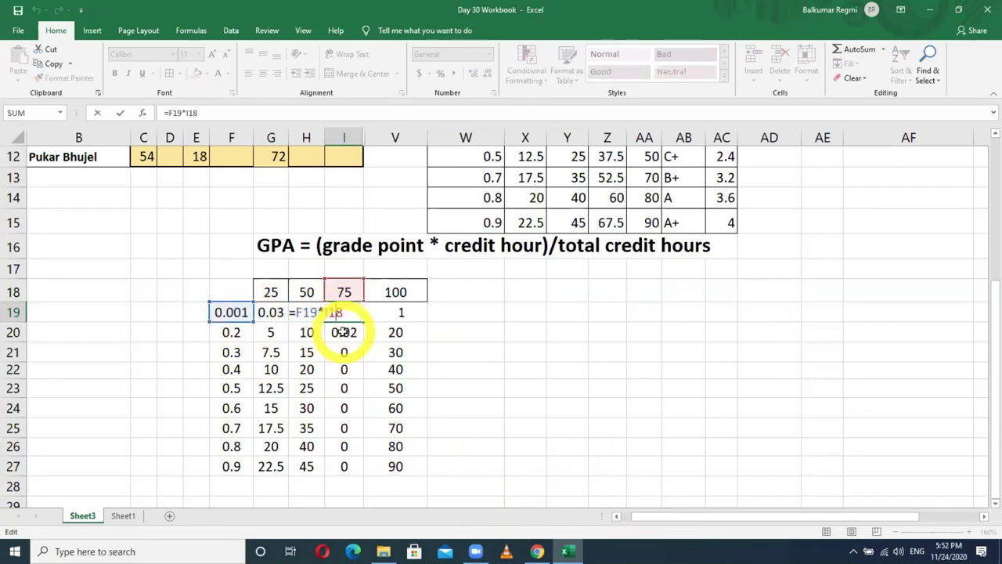
double_click(345, 332)
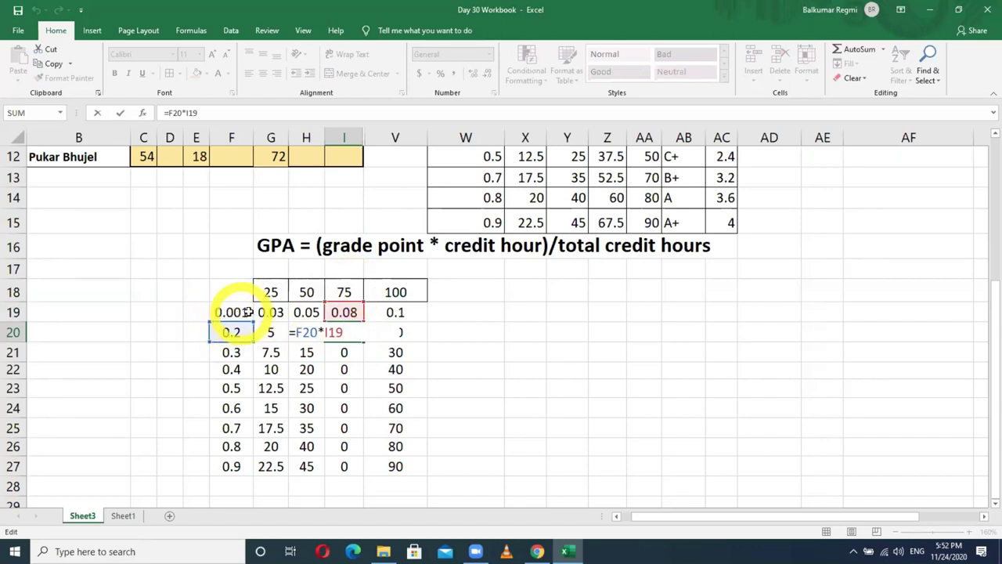
left_click(343, 311)
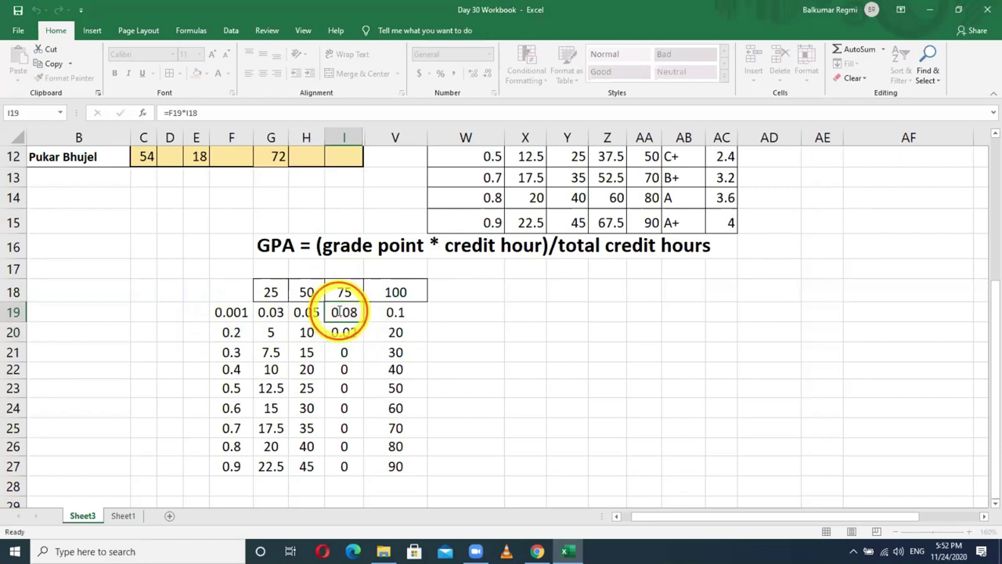
double_click(343, 312)
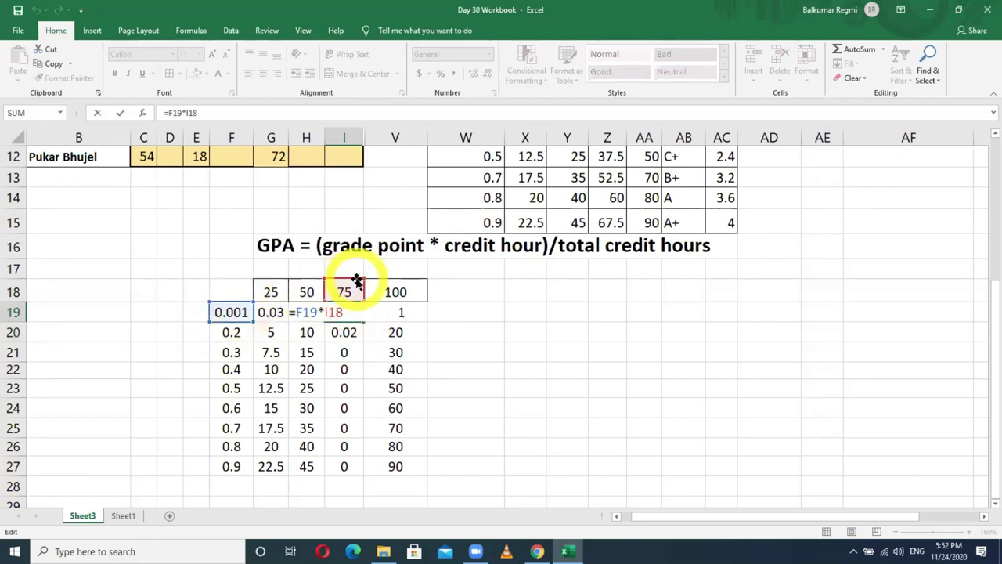
left_click(348, 331)
double_click(348, 332)
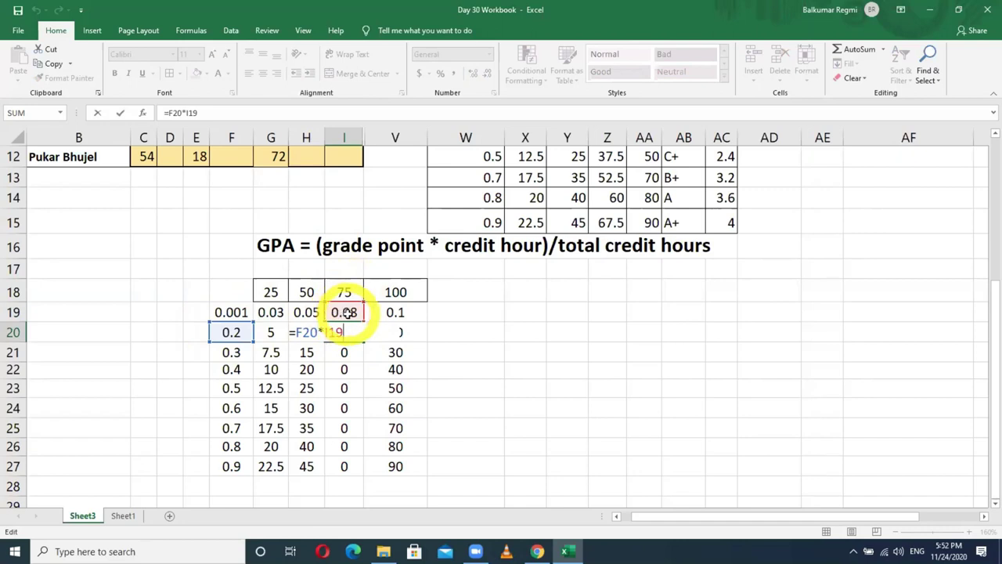
double_click(346, 312)
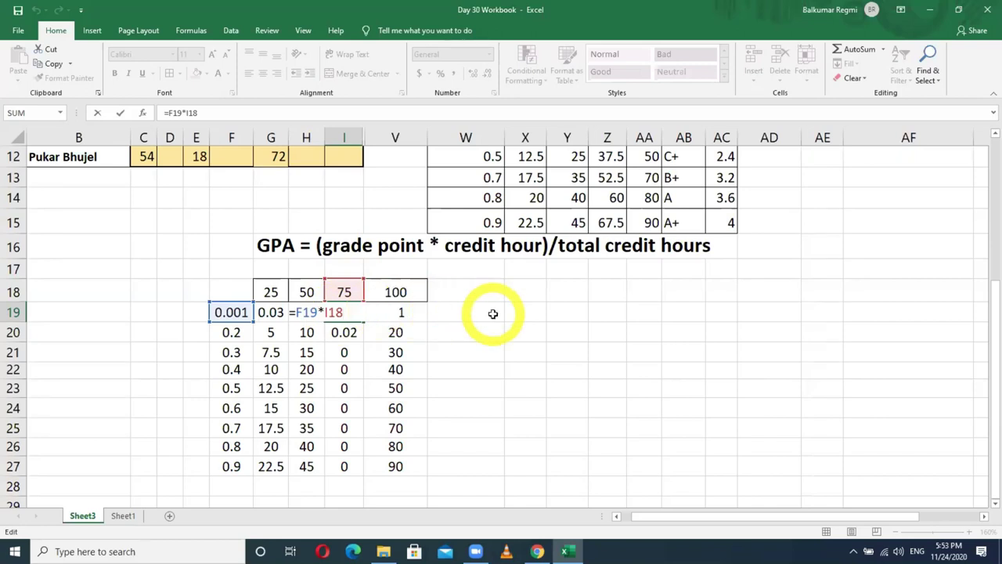
Lock I18 as $I$18 with F4, fill I19 down to I27, and verify I27's formula
key("F4")
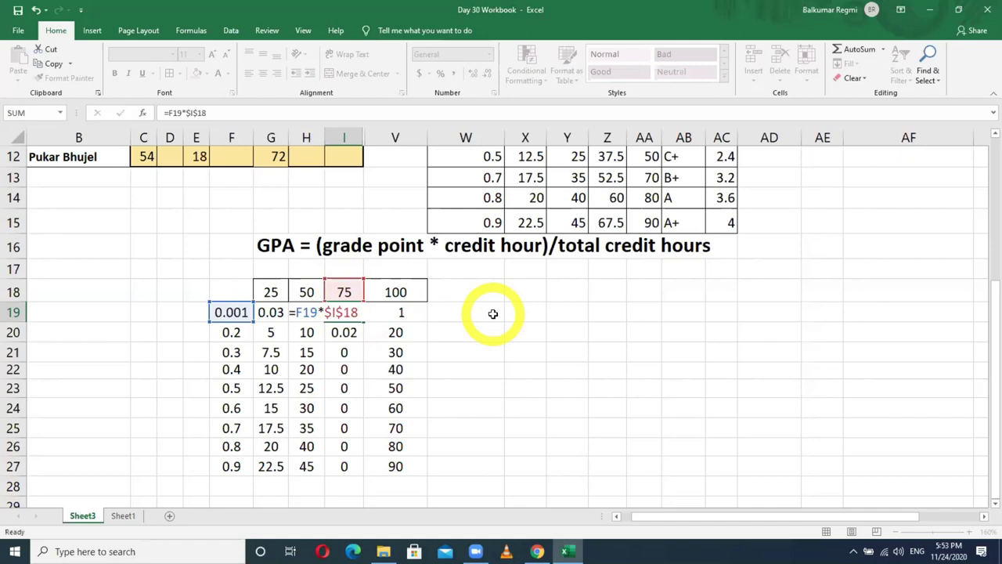
key("Return")
left_click(345, 312)
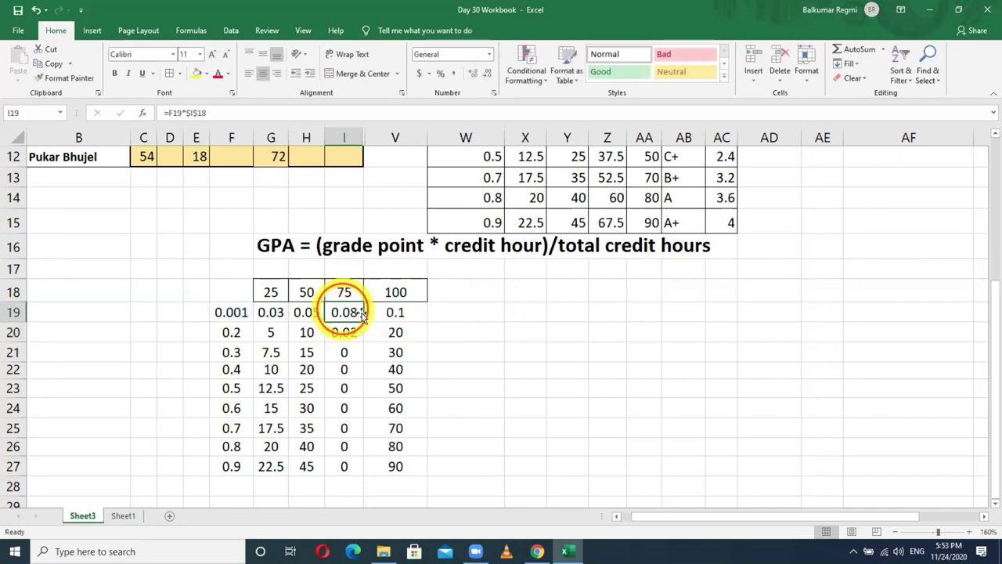
double_click(363, 322)
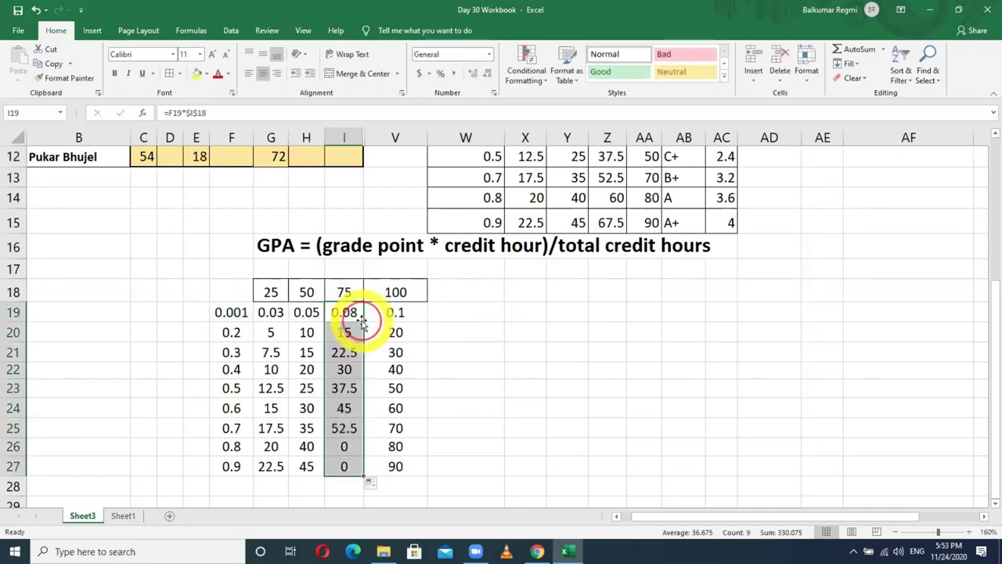
left_click(345, 465)
double_click(339, 465)
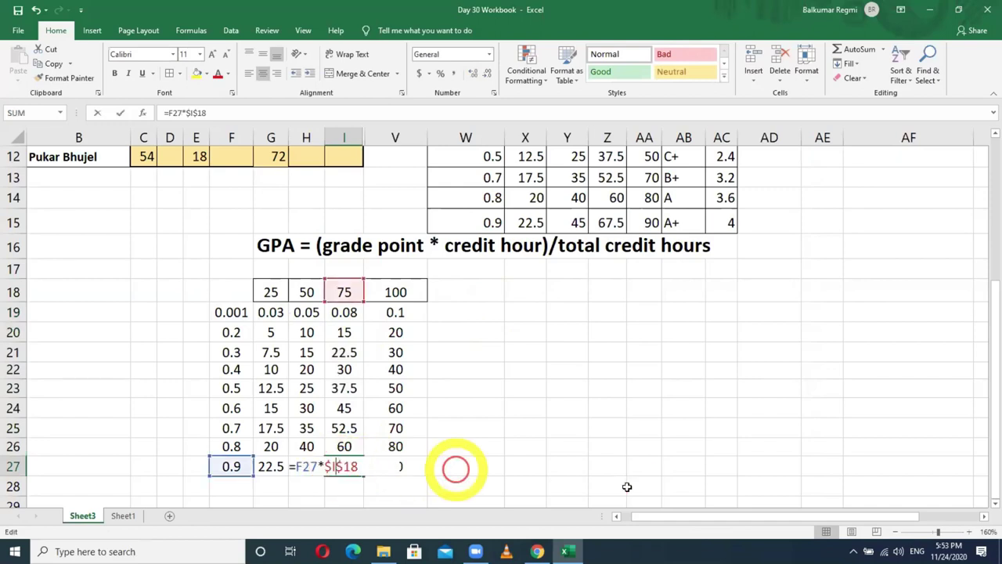
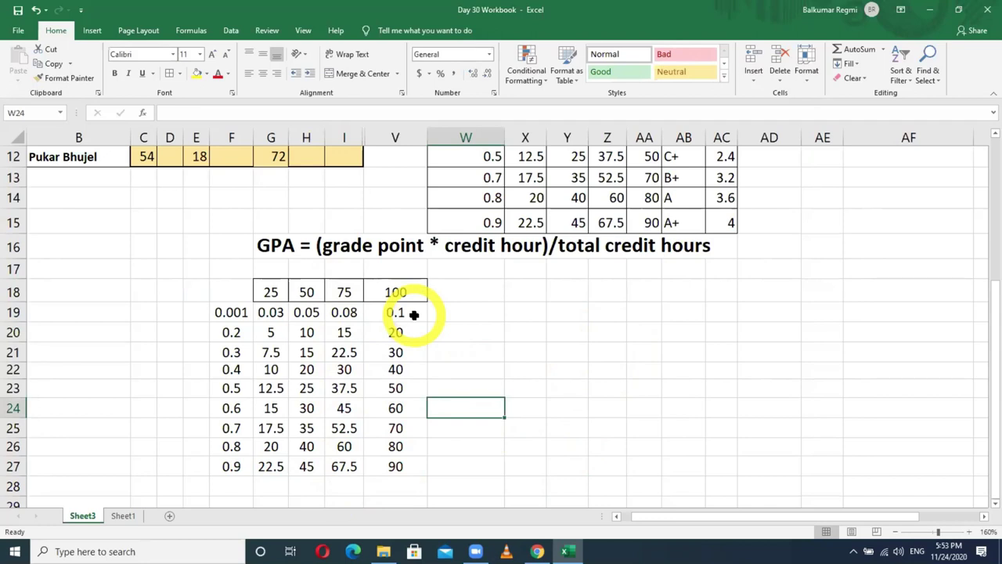
Check the formulas in the 100 and 75 columns, then clear the 75 column's values
left_click(414, 314)
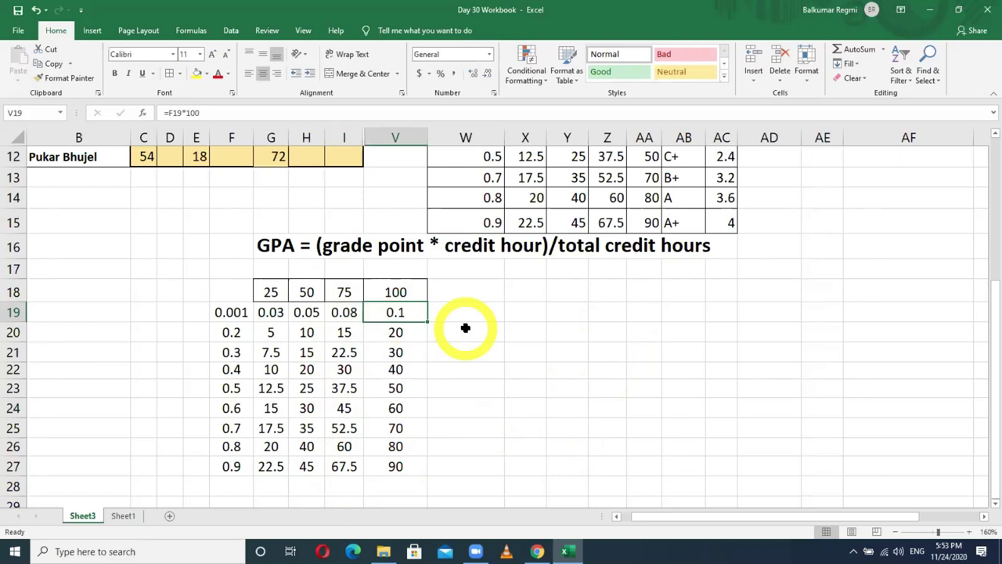
left_click(345, 313)
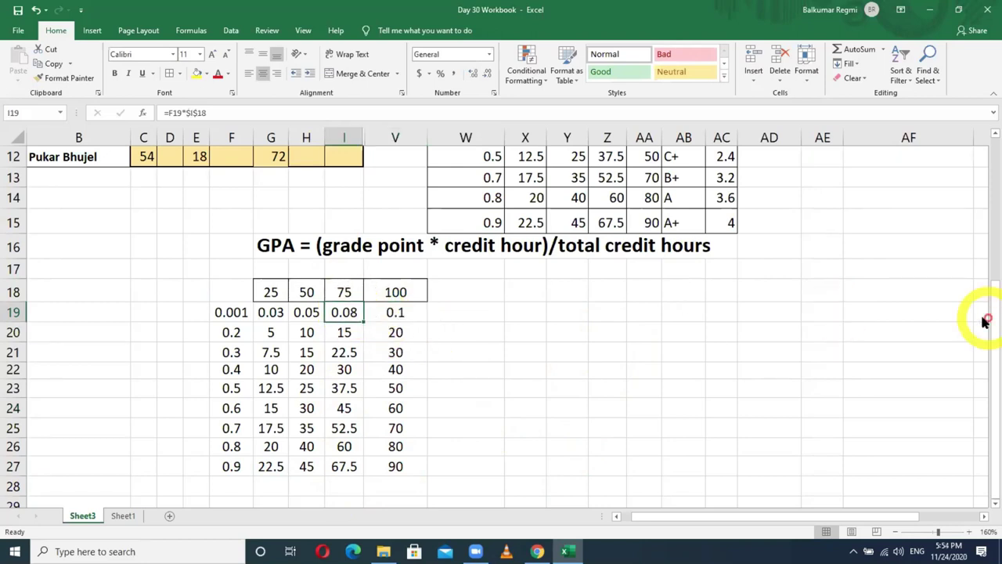
key("shift+Down")
key("shift+Down")
key("shift+Down")
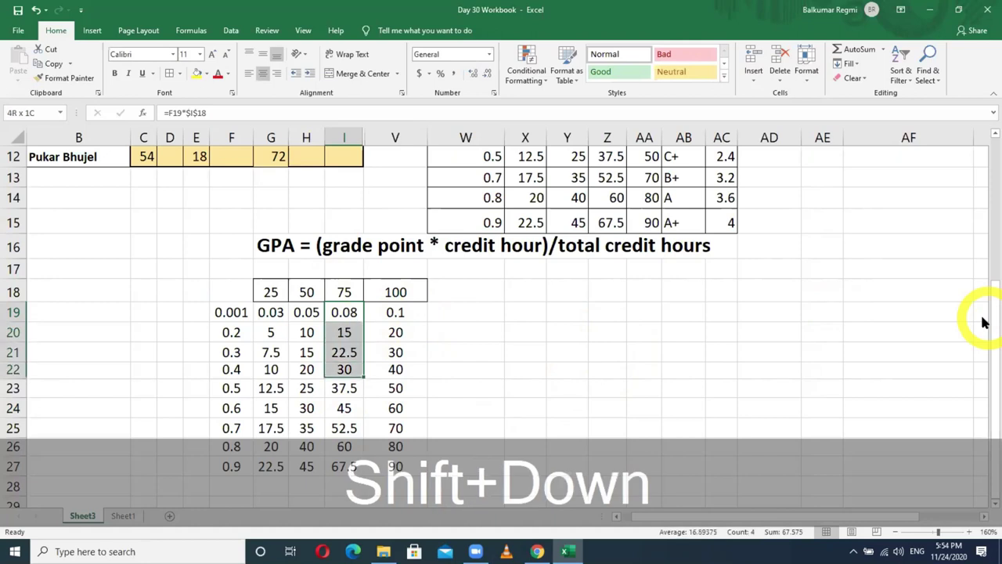
key("shift+Down")
key("shift+Down")
key("shift+Down")
key("shift+Down")
key("shift+Down")
key("shift+Down")
key("Delete")
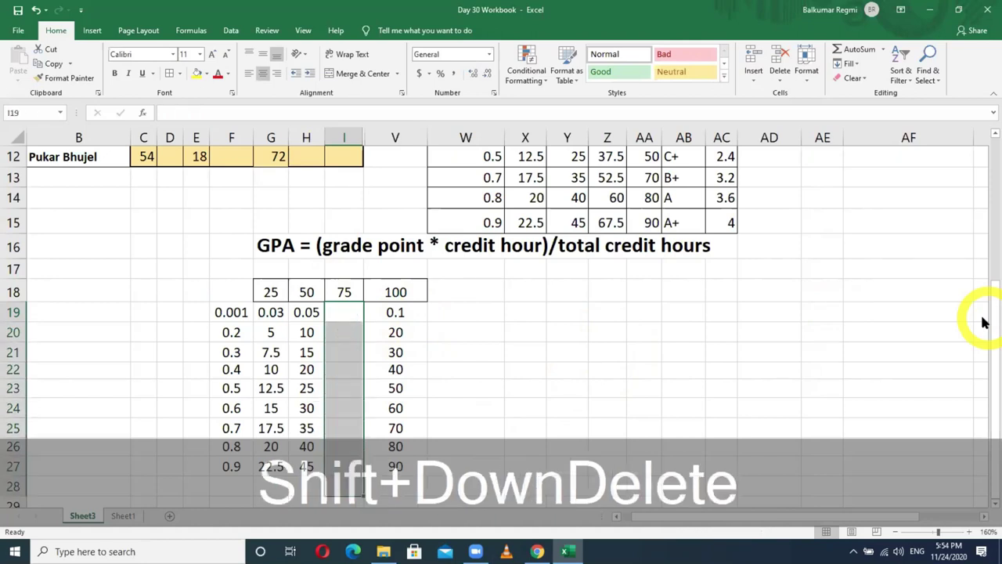
Enter =75*F19 into all of I19:I27 at once, giving 0.08 to 67.5
left_click_drag(341, 314, 344, 369)
left_click(341, 314)
key("shift+Down")
key("shift+Down")
key("shift+Down")
key("shift+Down")
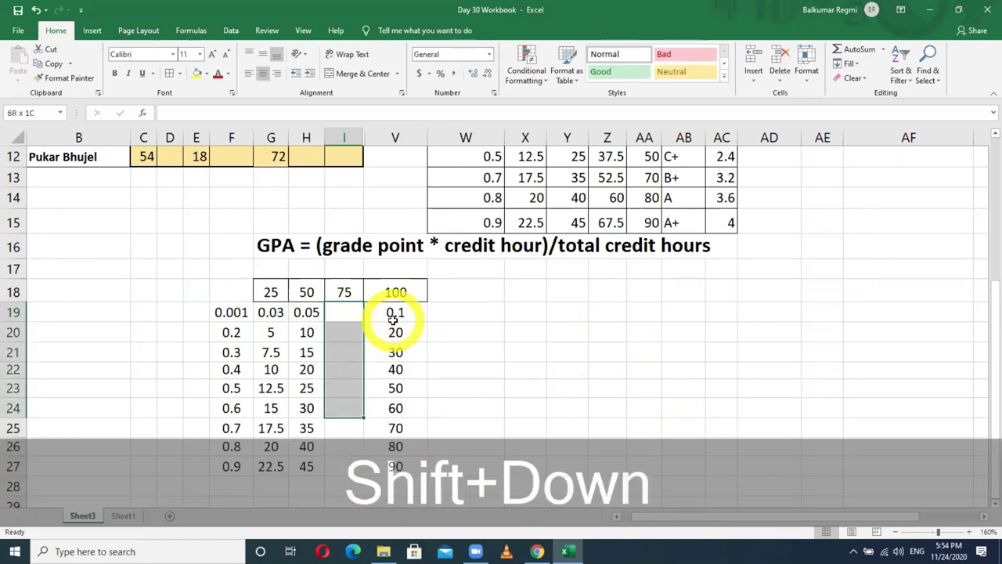
key("shift+Down")
key("shift+Down")
key("shift+Down")
type("=")
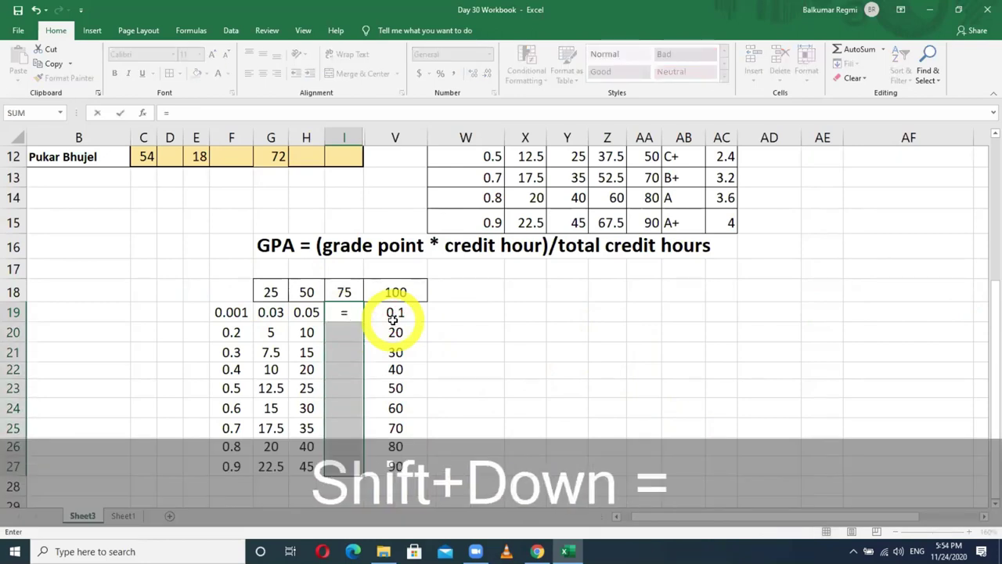
type("75")
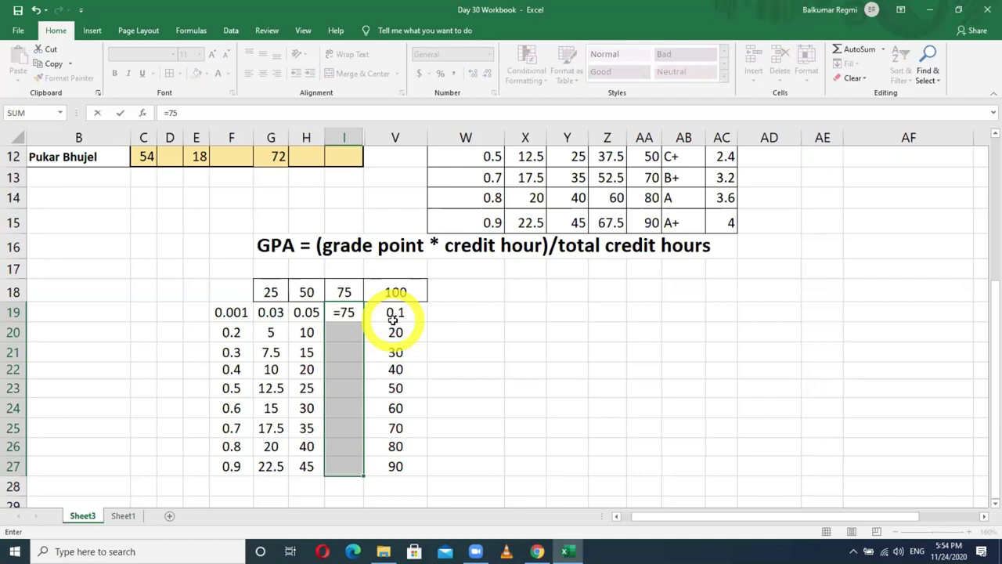
type("*")
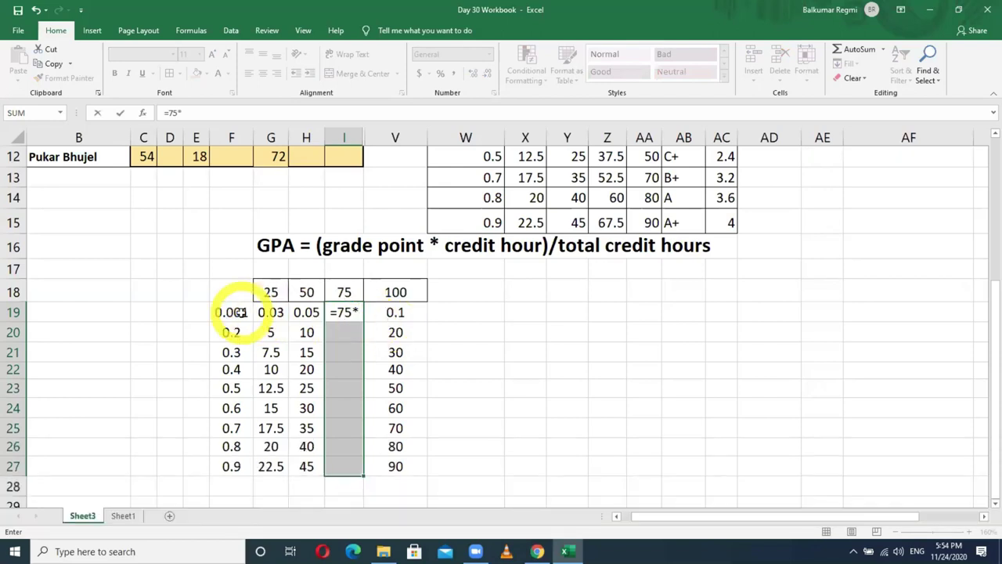
left_click(239, 311)
key("ctrl+Return")
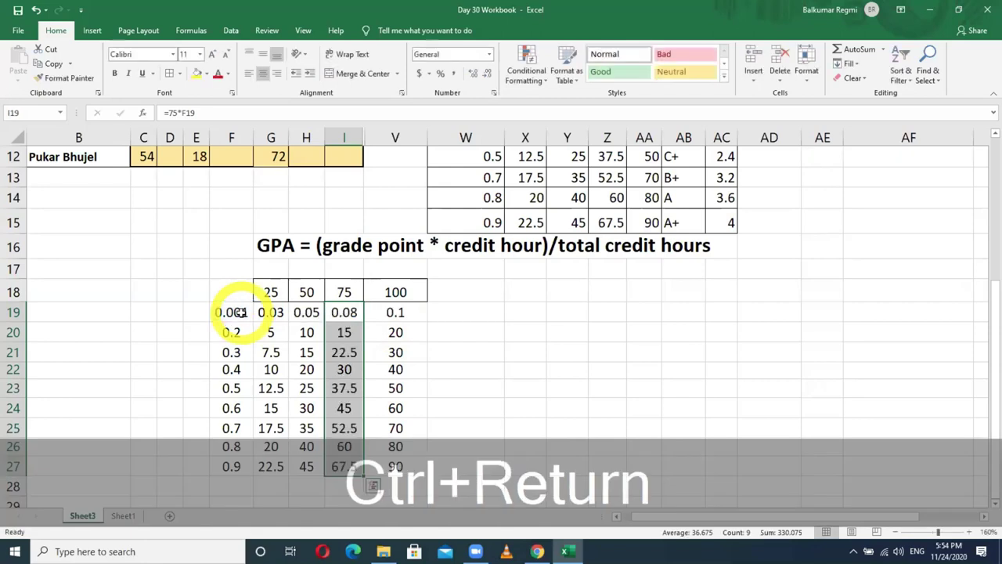
double_click(344, 313)
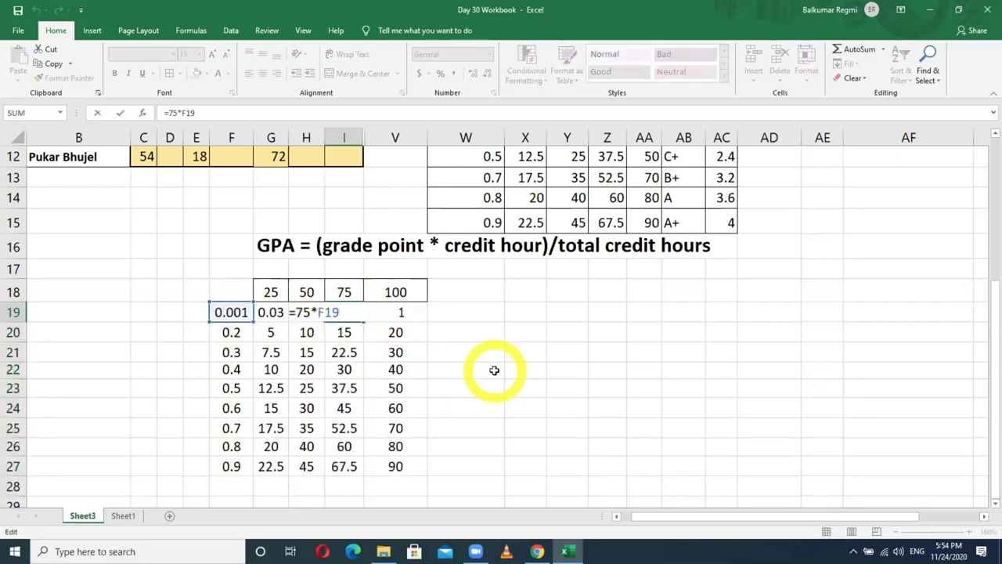
key("Escape")
key("ctrl+Down")
double_click(345, 405)
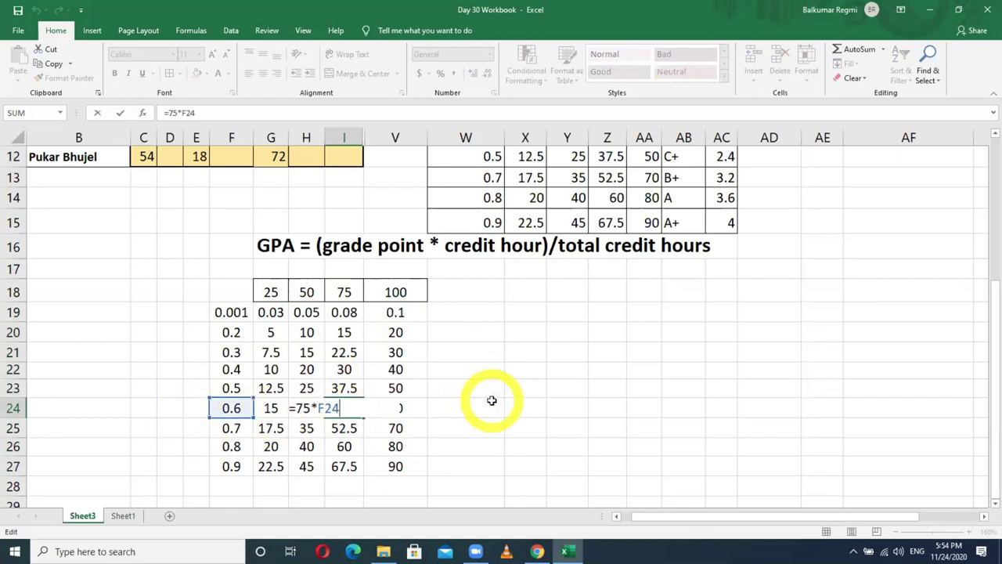
key("Return")
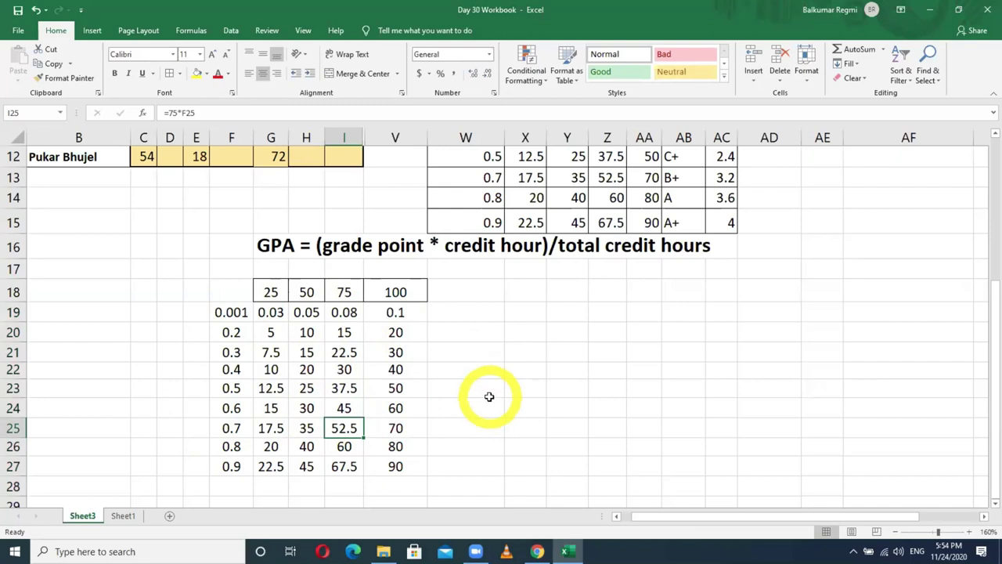
scroll(489, 397, "up", 1)
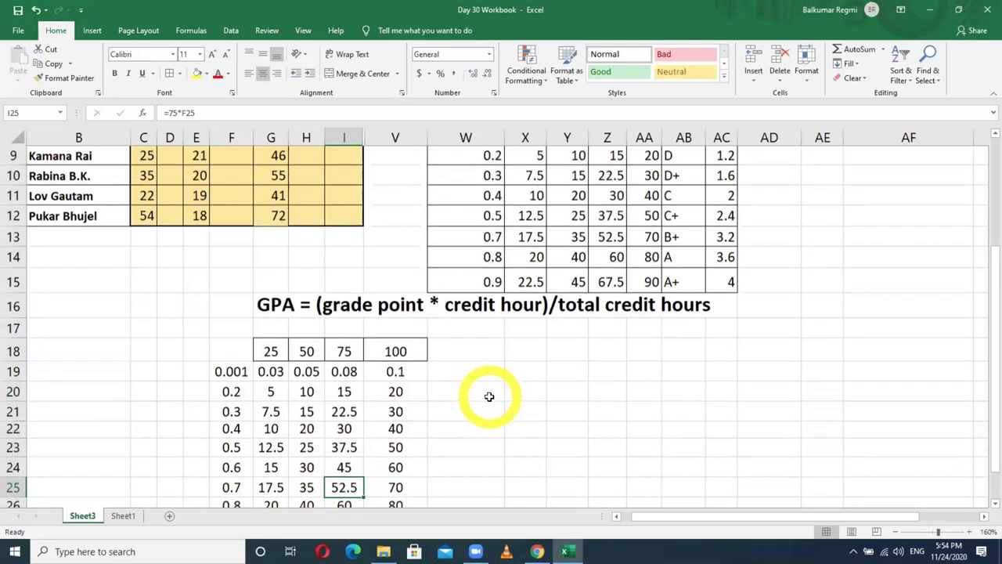
scroll(595, 313, "up", 1)
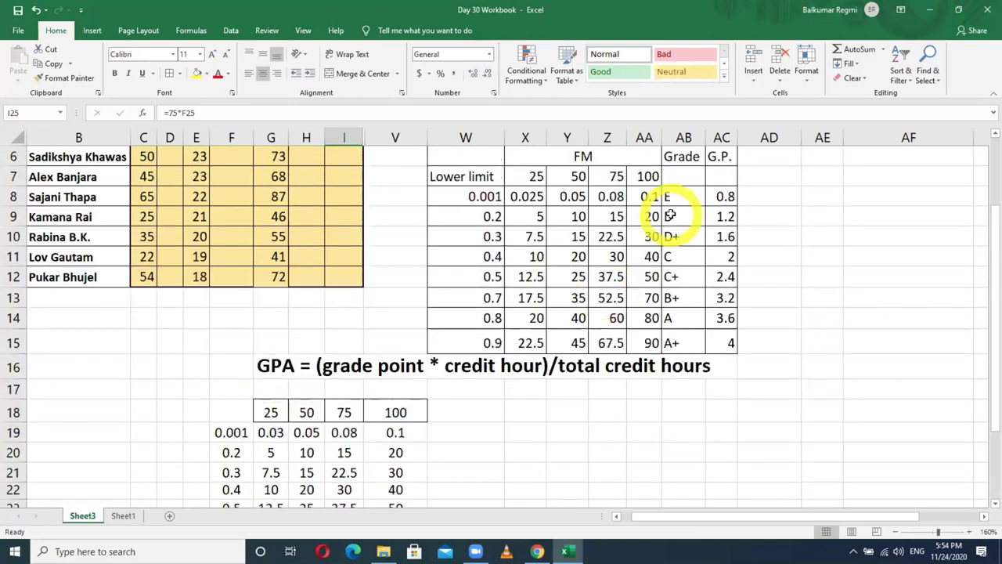
Add the heading 'Grade' in column W and move down to the table's last row
left_click(448, 413)
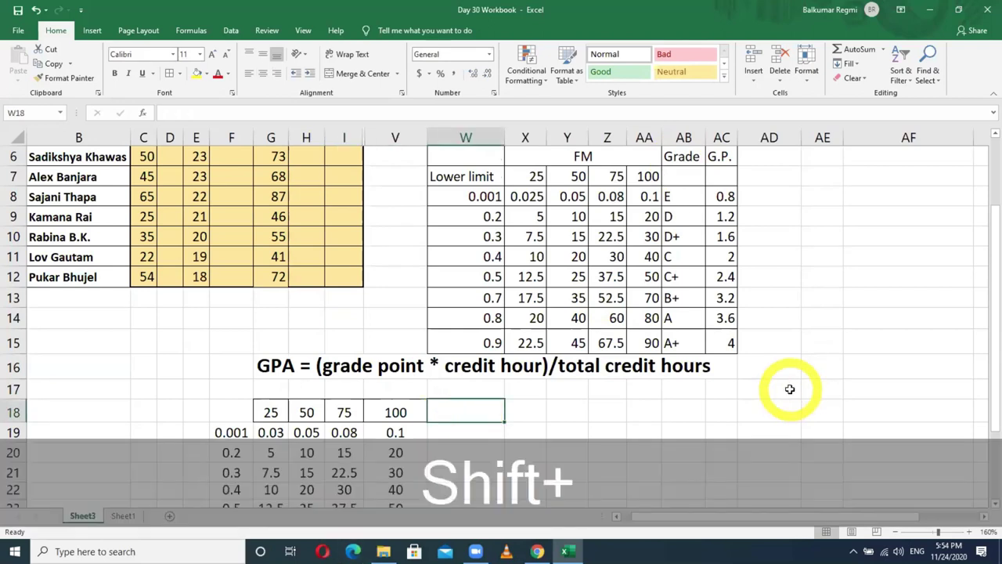
type("Grade")
key("Return")
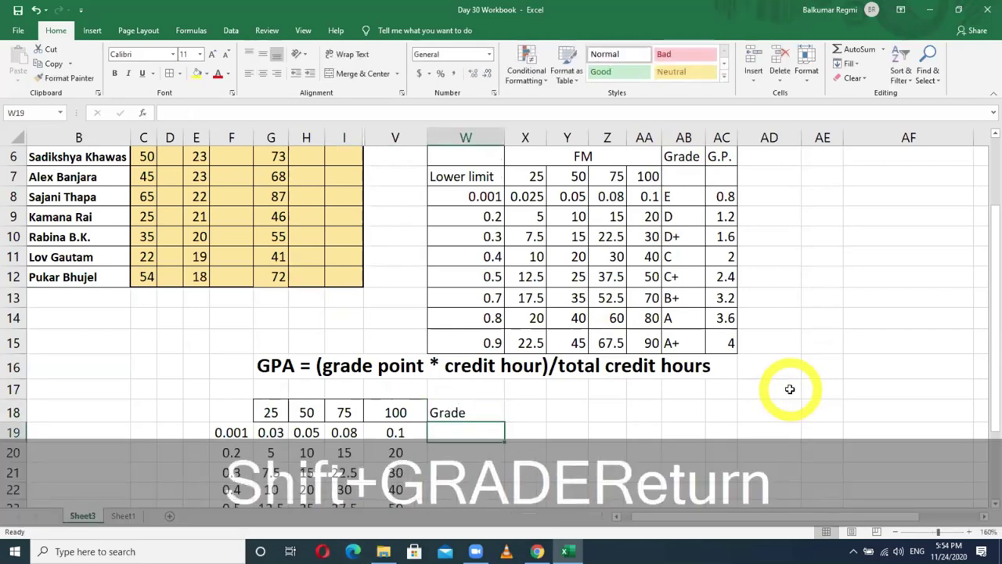
key("Return")
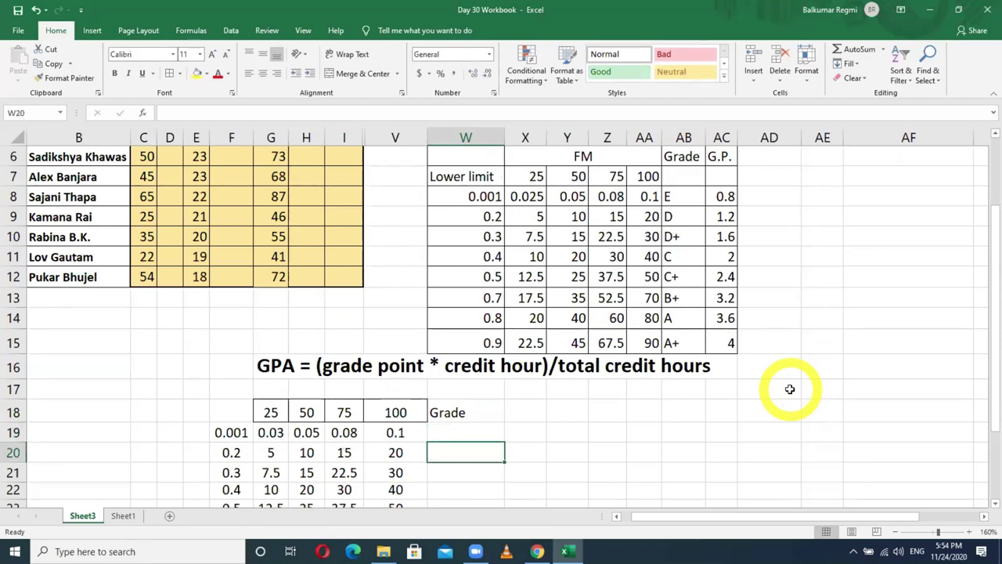
key("Return")
key("Return")
key("Return")
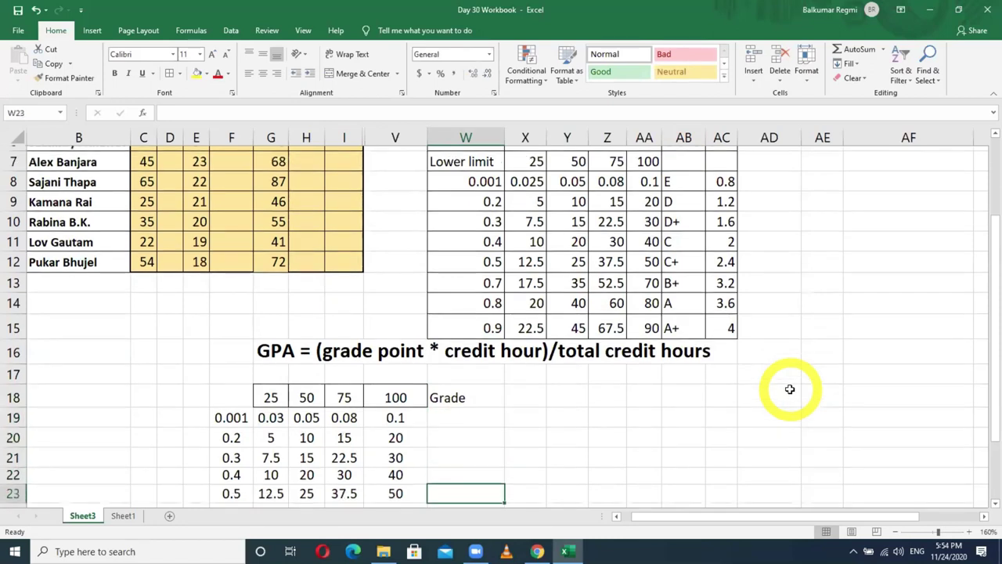
key("Return")
key("Return")
key("Return")
Enter A+, A, B+ and B upward from W27 to W24, rejecting AutoComplete suggestions
type("A")
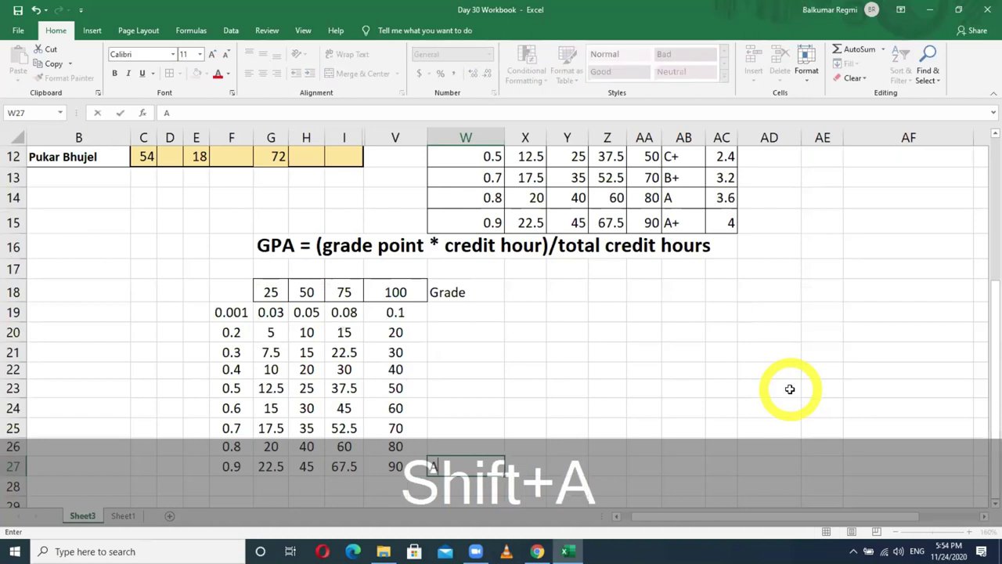
type("+")
key("Up")
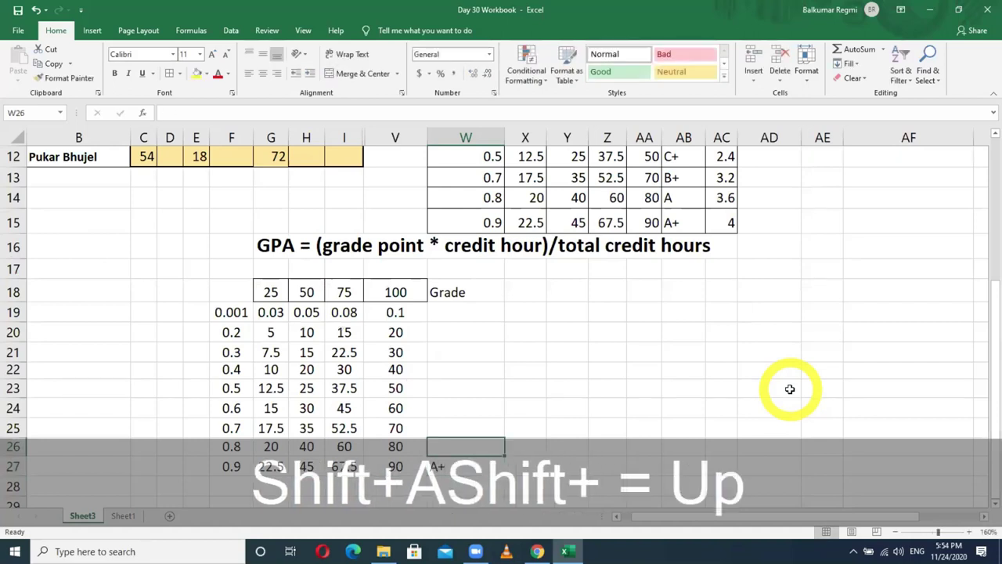
type("A")
key("BackSpace")
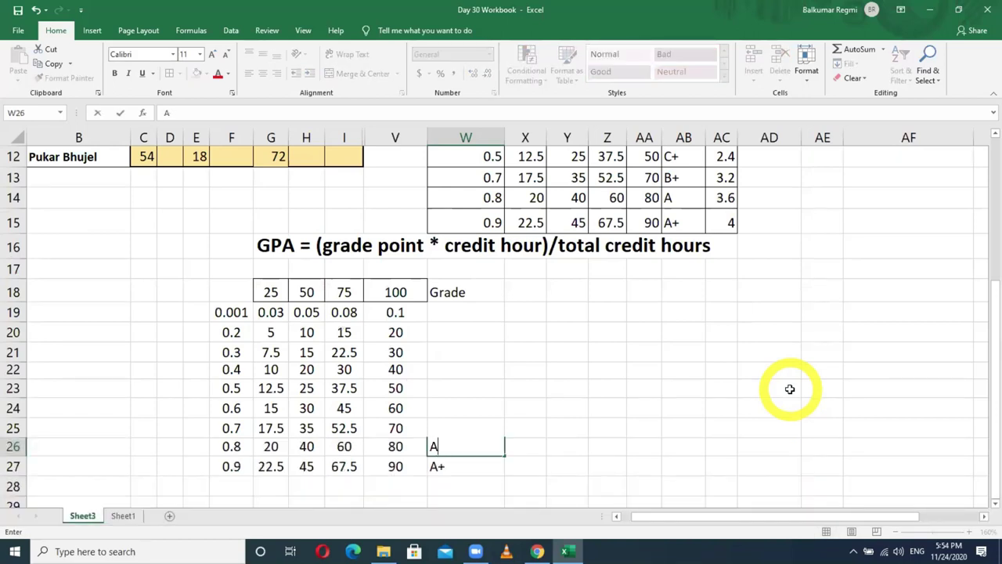
key("Up")
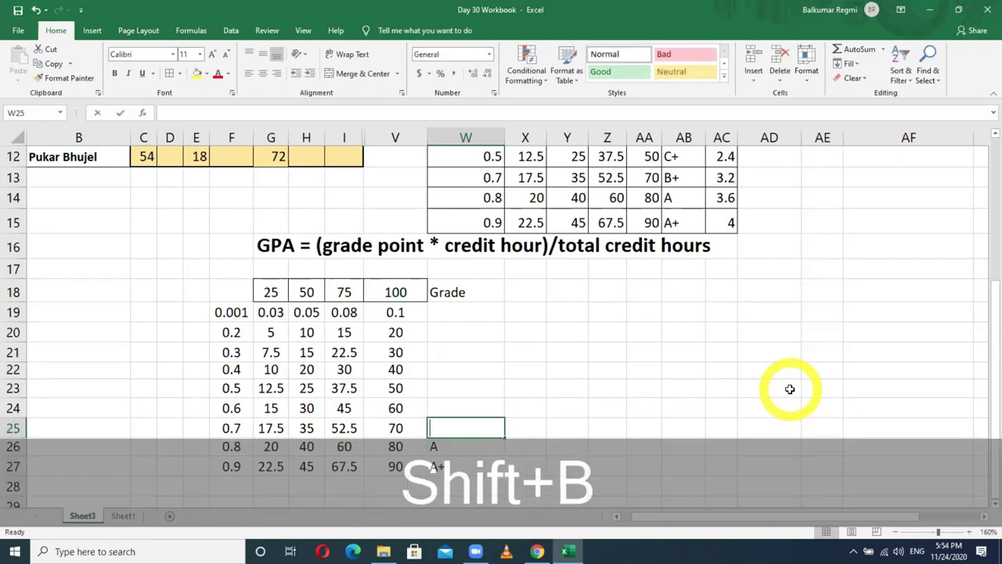
type("B+")
key("Up")
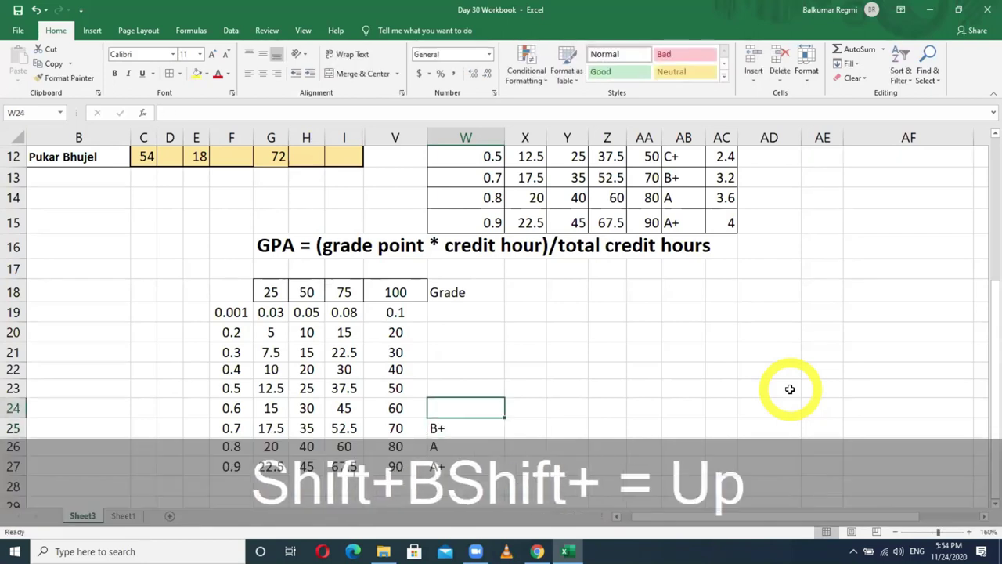
type("B")
key("Delete")
key("Up")
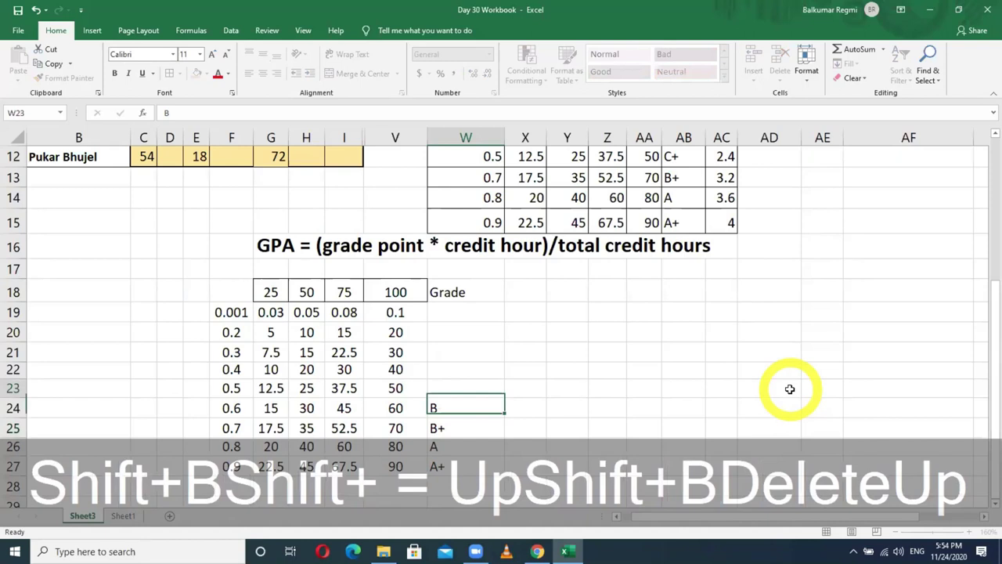
Enter C+, C, D+, D and E upward through W23 to W19
type("C+")
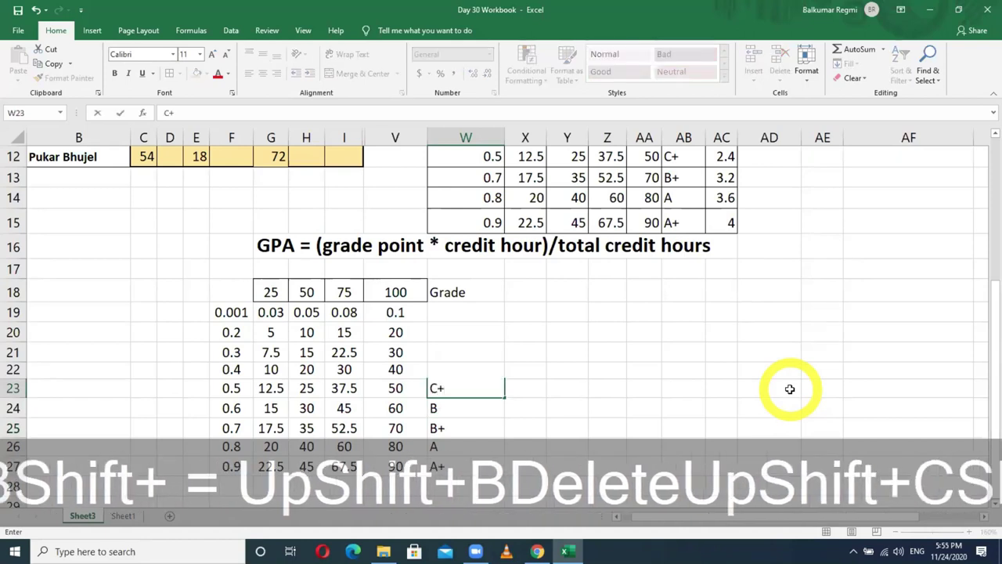
key("Up")
type("C")
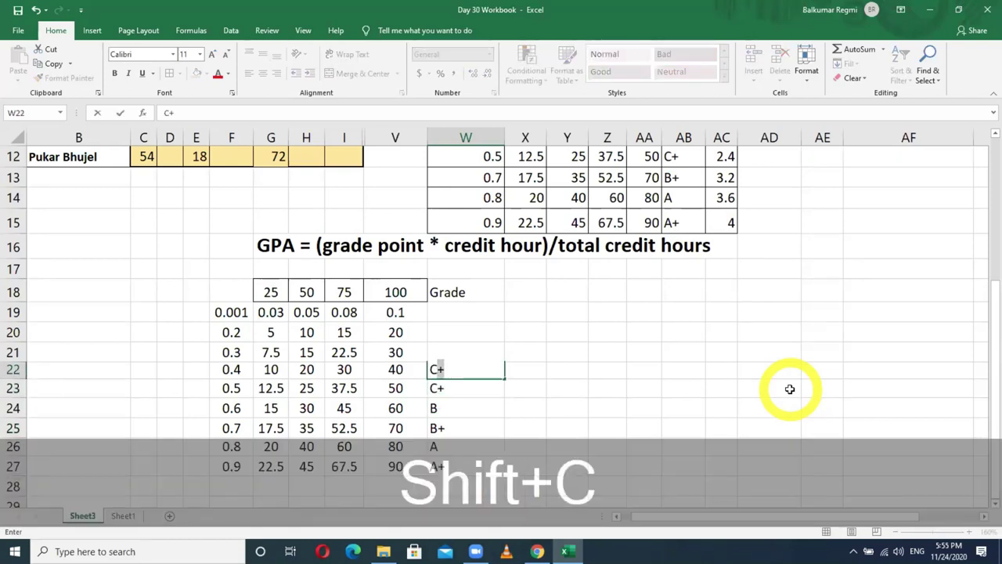
key("Delete")
key("Up")
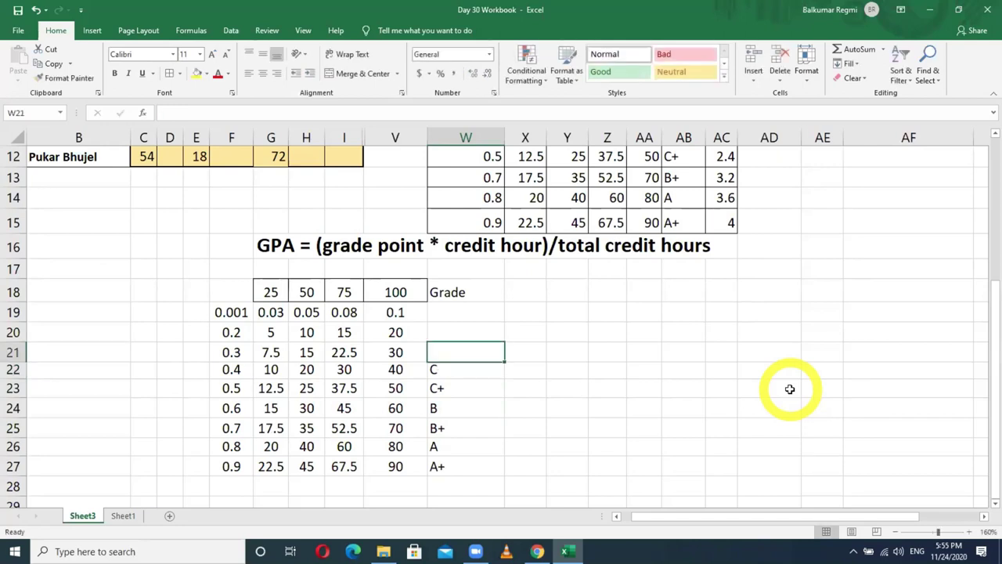
type("D+")
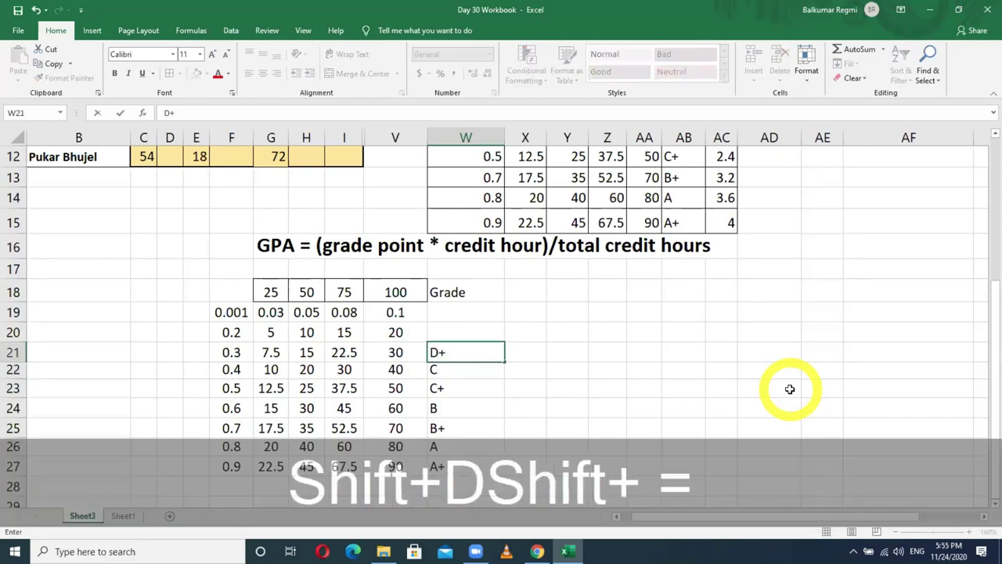
key("Up")
type("D")
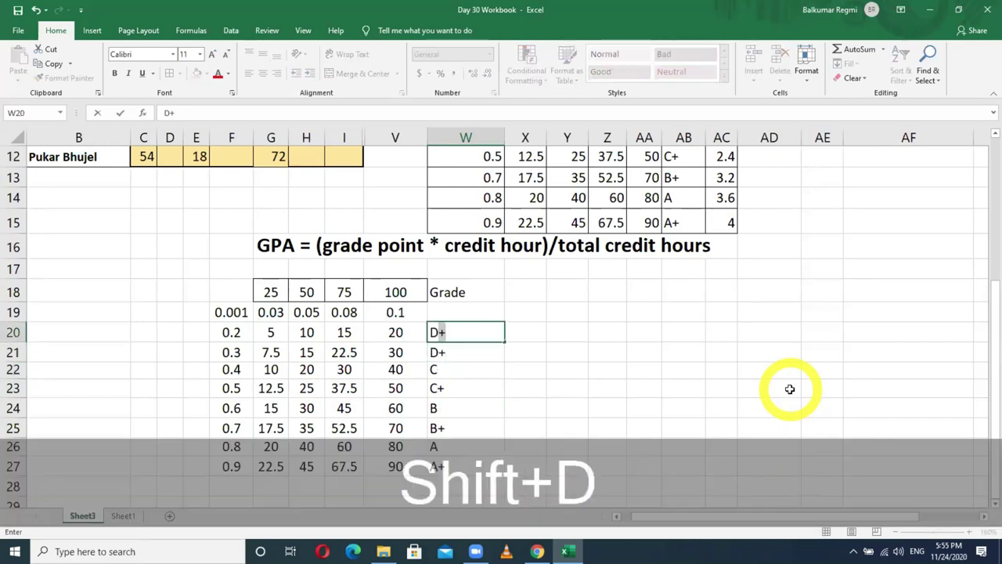
key("Delete")
key("Up")
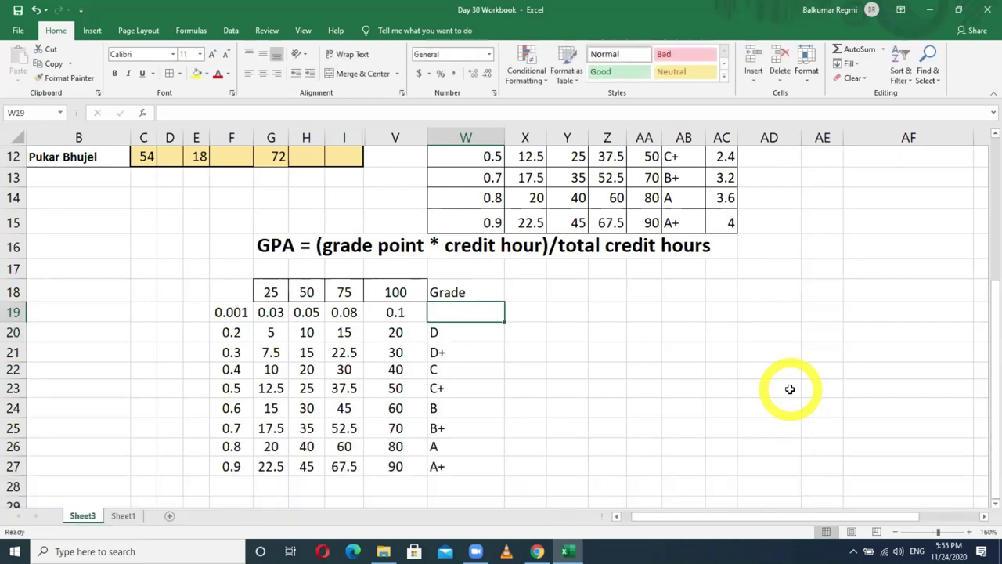
type("E")
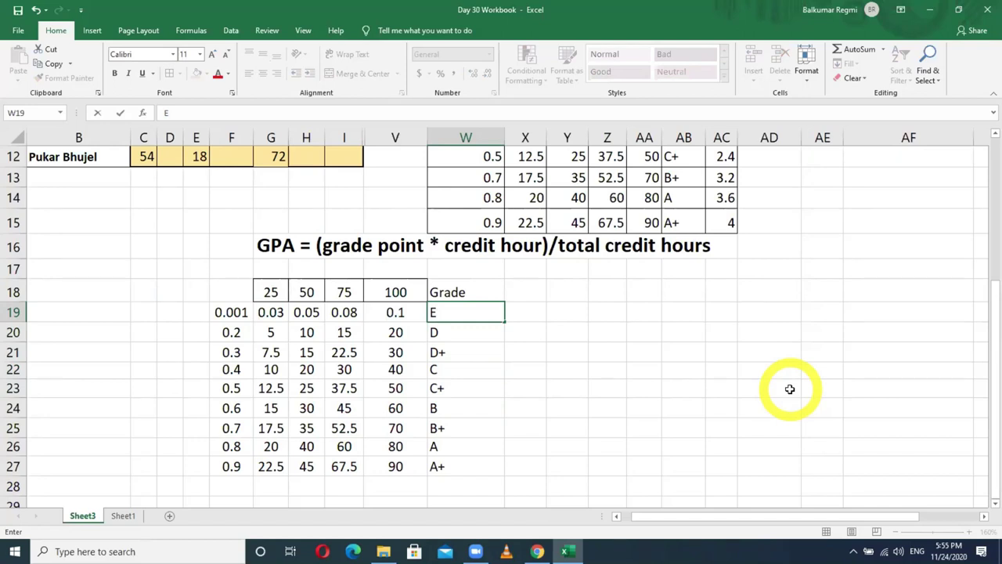
Centre column W, then trial-resize column G and narrow it back to its original width
left_click(433, 137)
left_click(263, 73)
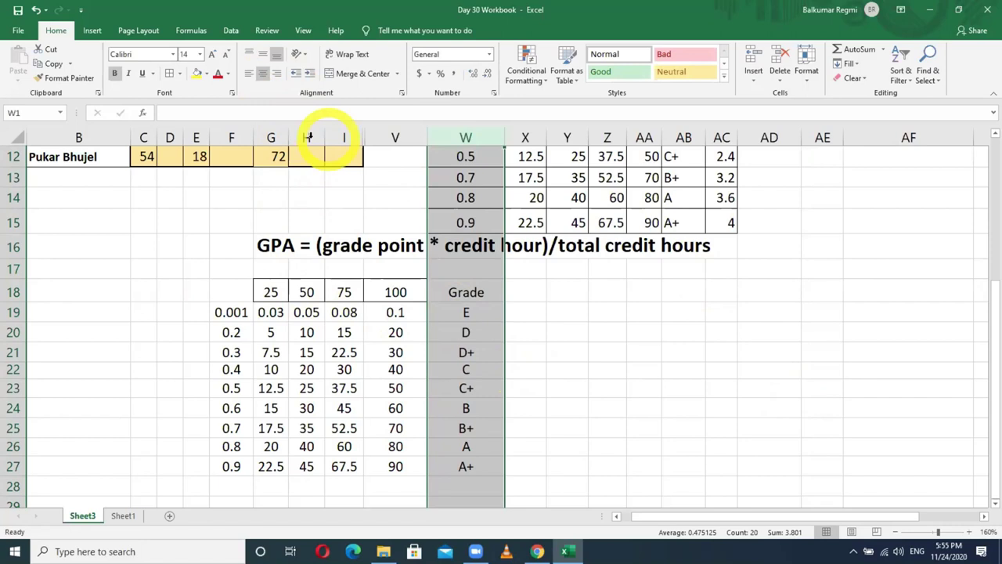
left_click_drag(290, 135, 309, 136)
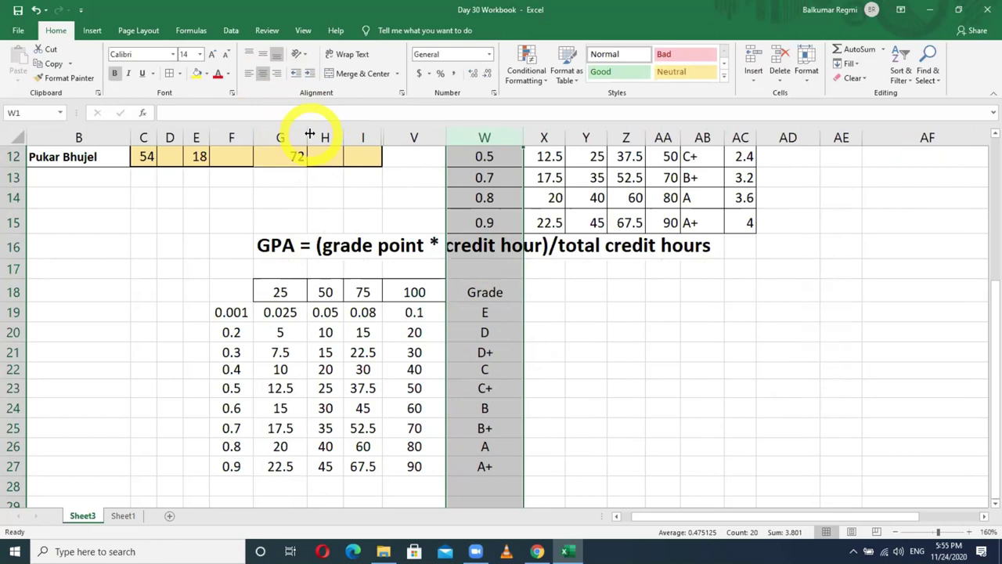
double_click(309, 134)
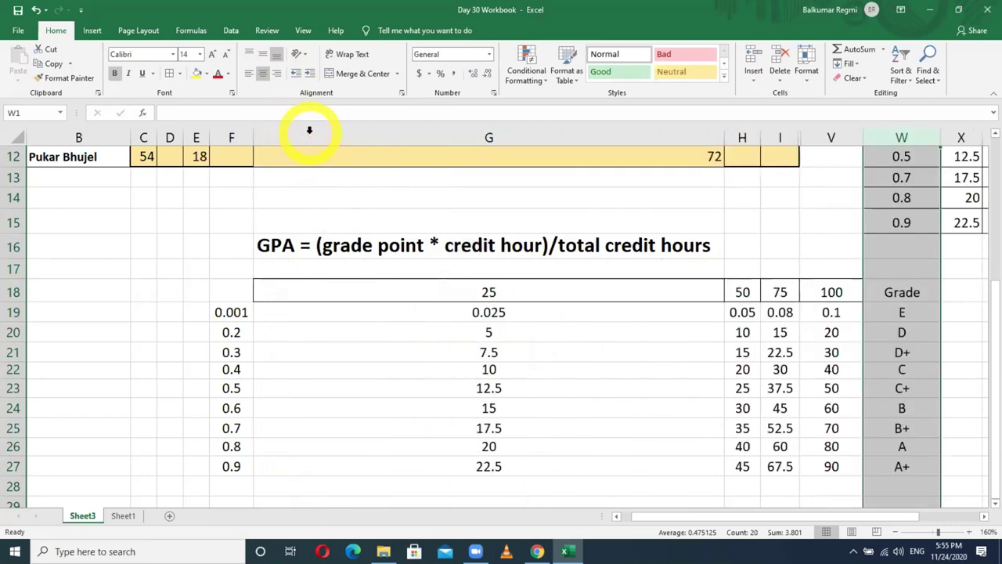
key("ctrl+z")
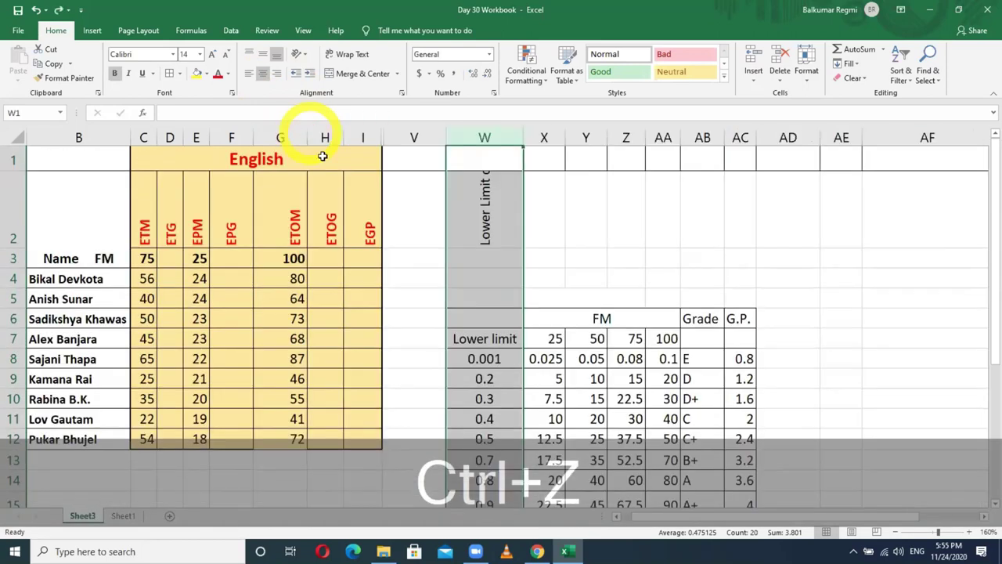
scroll(425, 387, "down", 2)
scroll(419, 390, "down", 1)
scroll(420, 383, "down", 1)
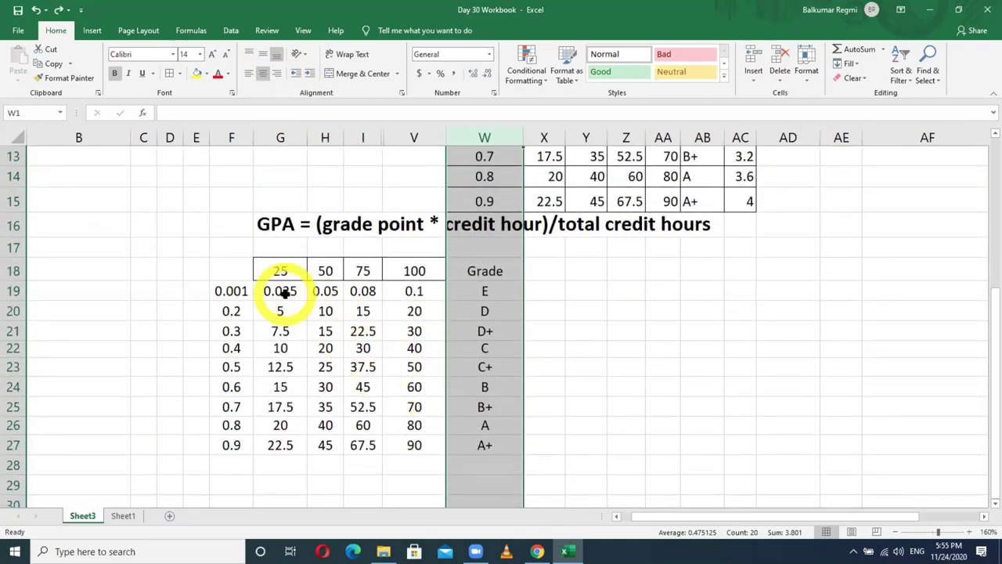
left_click_drag(303, 137, 296, 136)
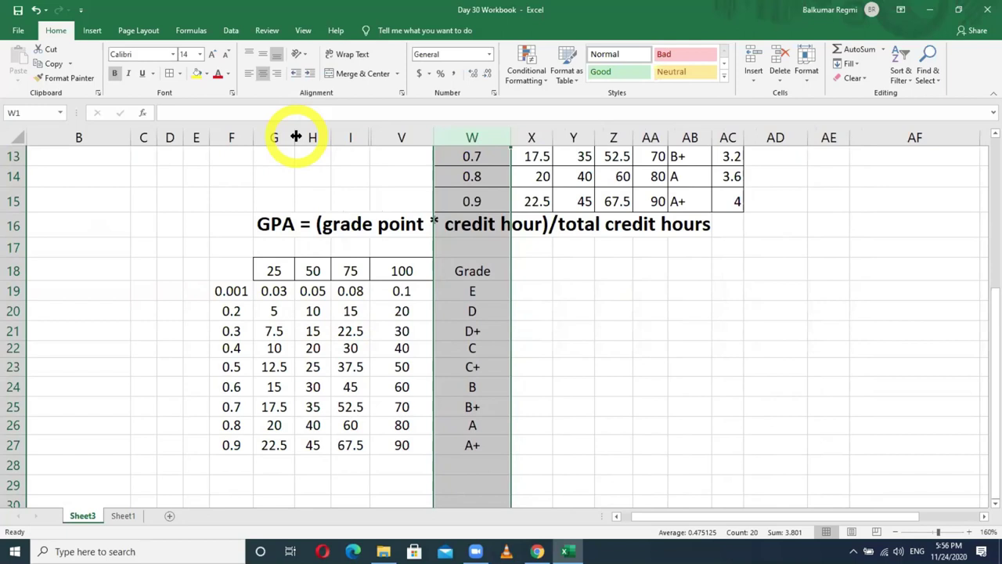
Fill AB19:AB23 with 5 to 25 from a 5, 10 starting pattern
left_click(689, 289)
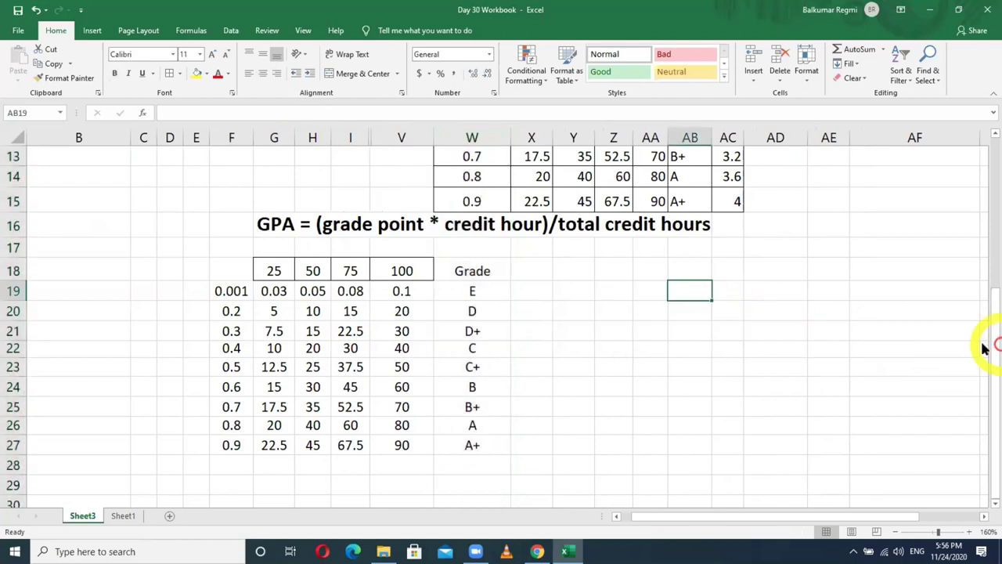
type("5")
key("Return")
type("6")
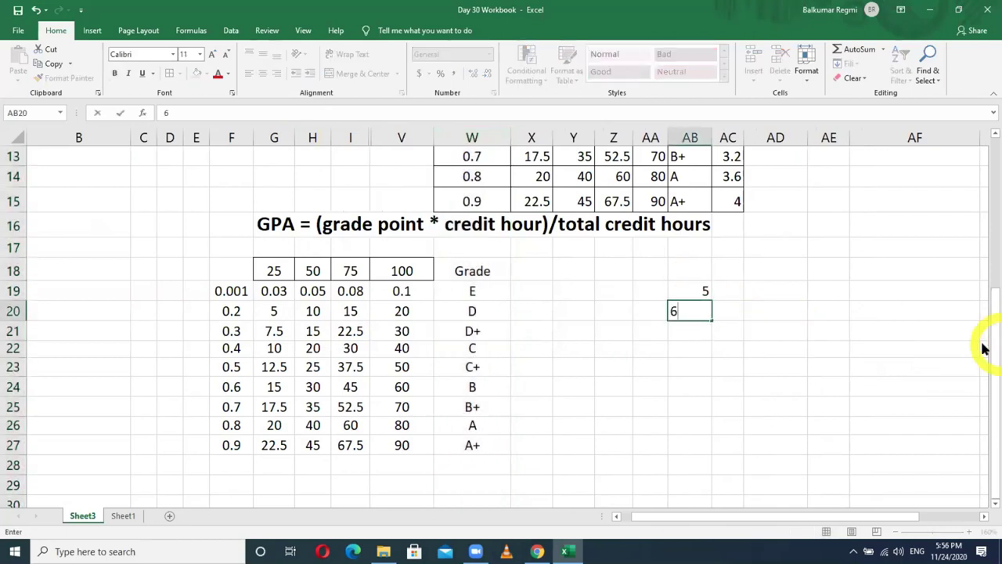
key("BackSpace")
type("10")
key("Return")
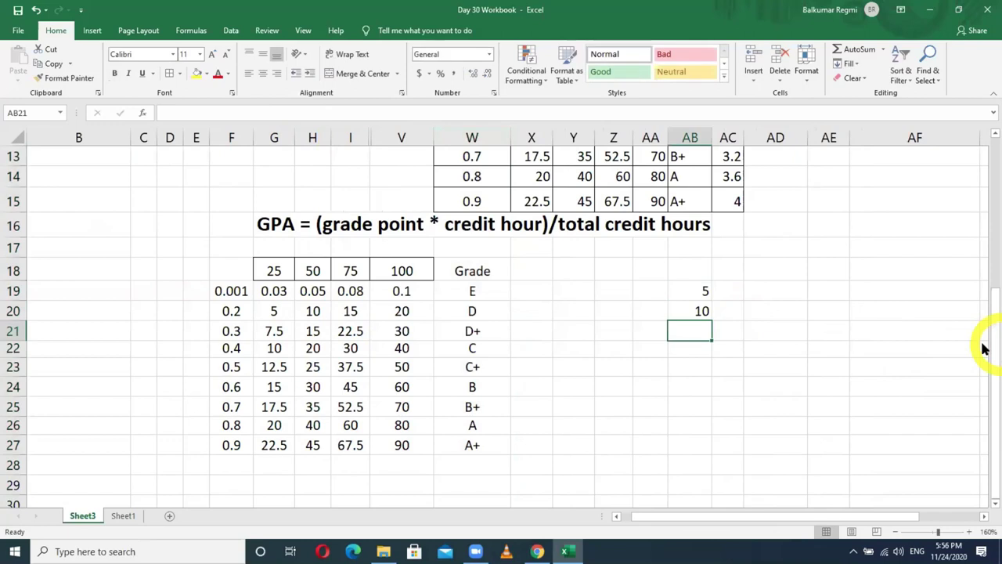
mouse_move(683, 288)
left_mouse_down()
mouse_move(712, 321)
mouse_move(711, 366)
left_mouse_up()
Fill AD19:AD23 with 100 to 300 from a 100, 150 starting pattern
left_click(756, 292)
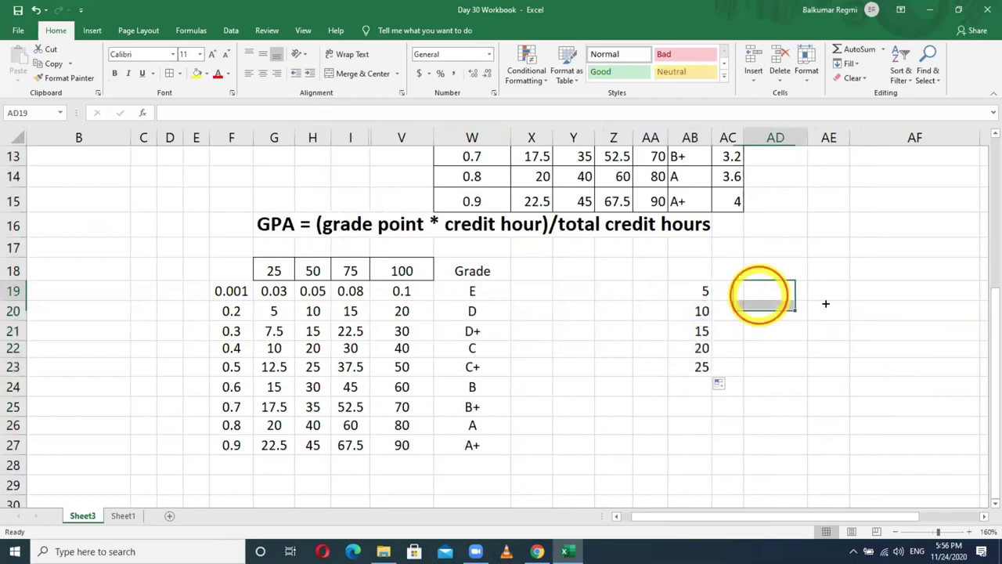
type("100")
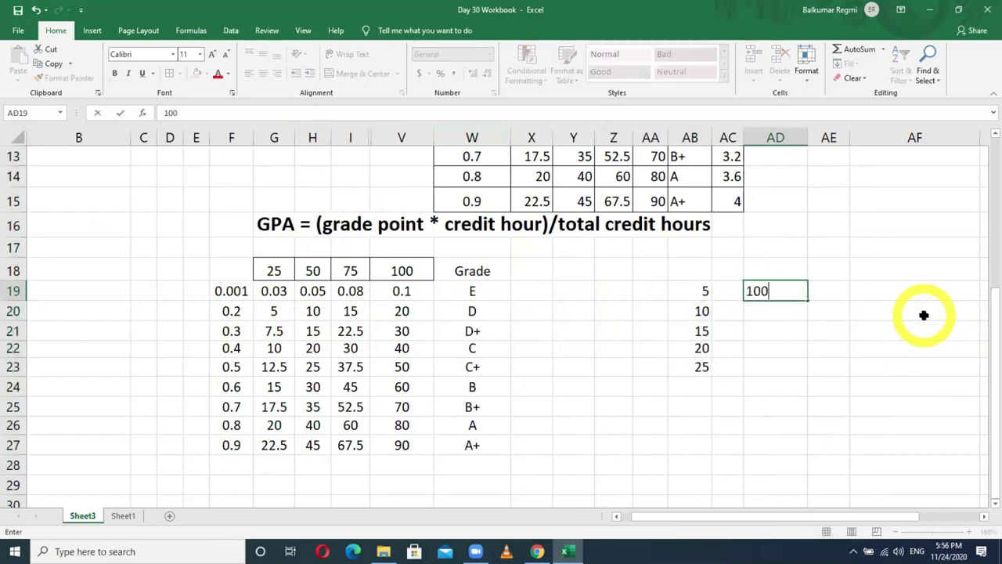
key("Return")
type("150")
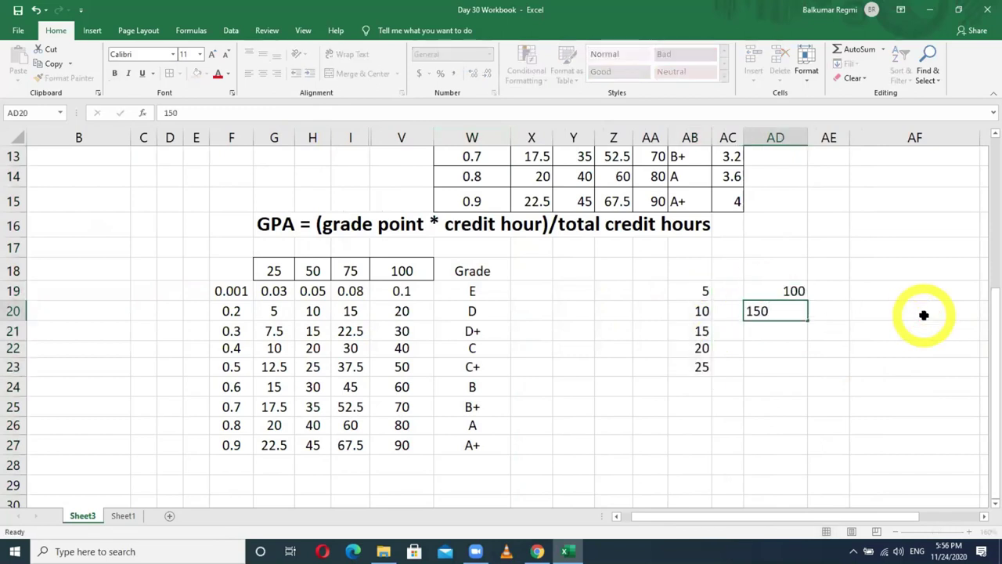
key("Return")
left_click(795, 291)
left_click_drag(795, 292, 801, 368)
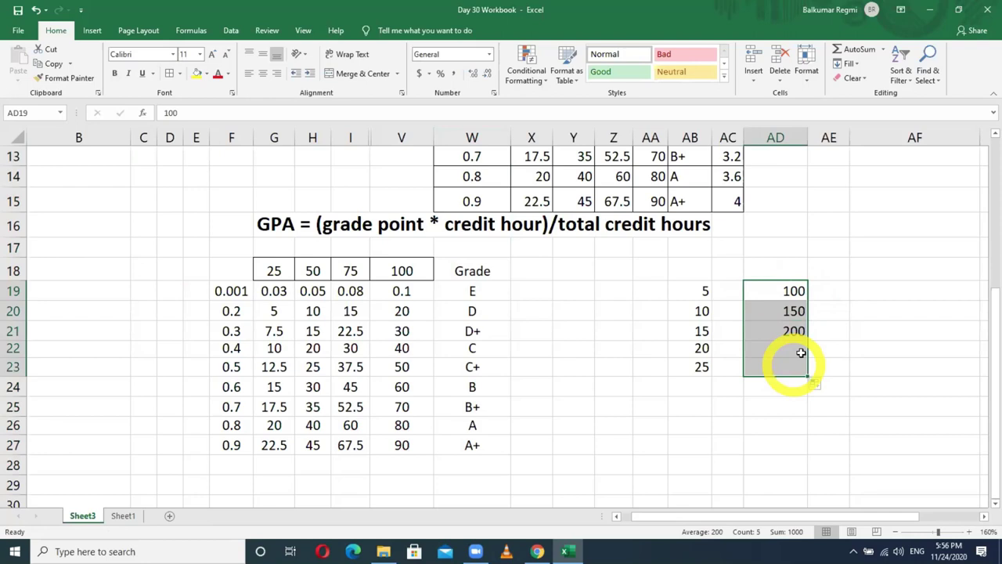
left_click(915, 291)
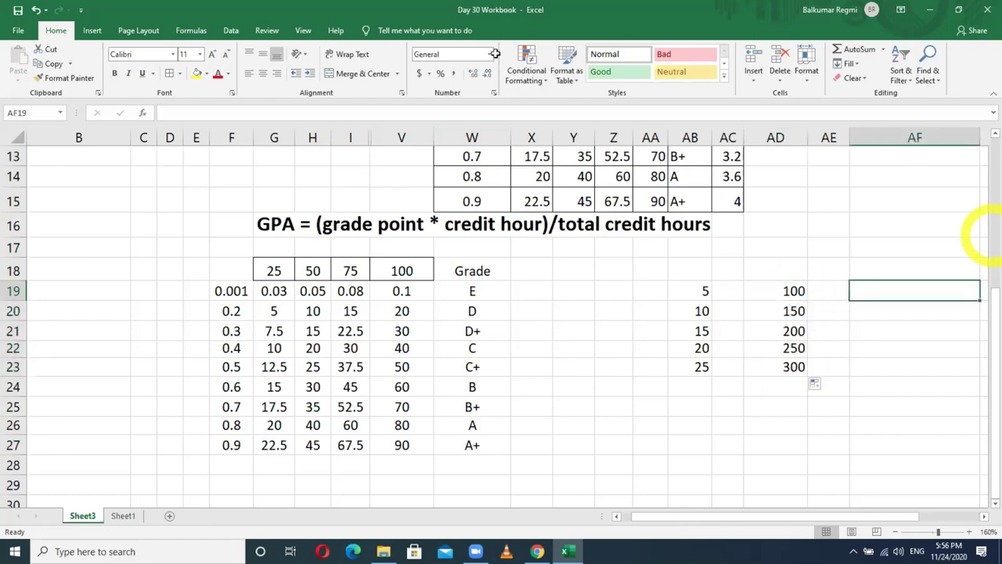
left_click_drag(702, 291, 779, 367)
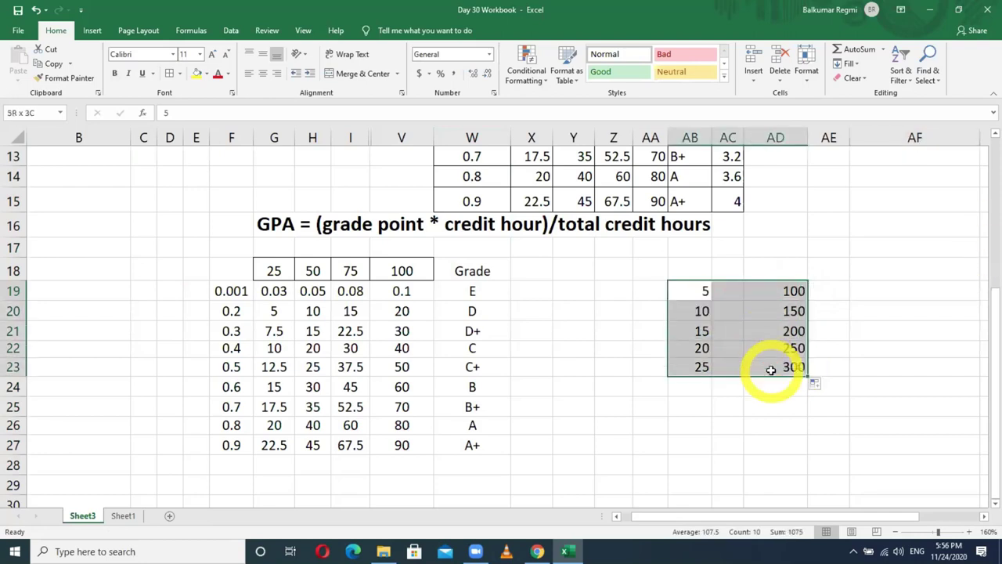
Select AF19:AF23 and build the formula =AB19+AD19, ready for Ctrl+Enter
left_click(890, 294)
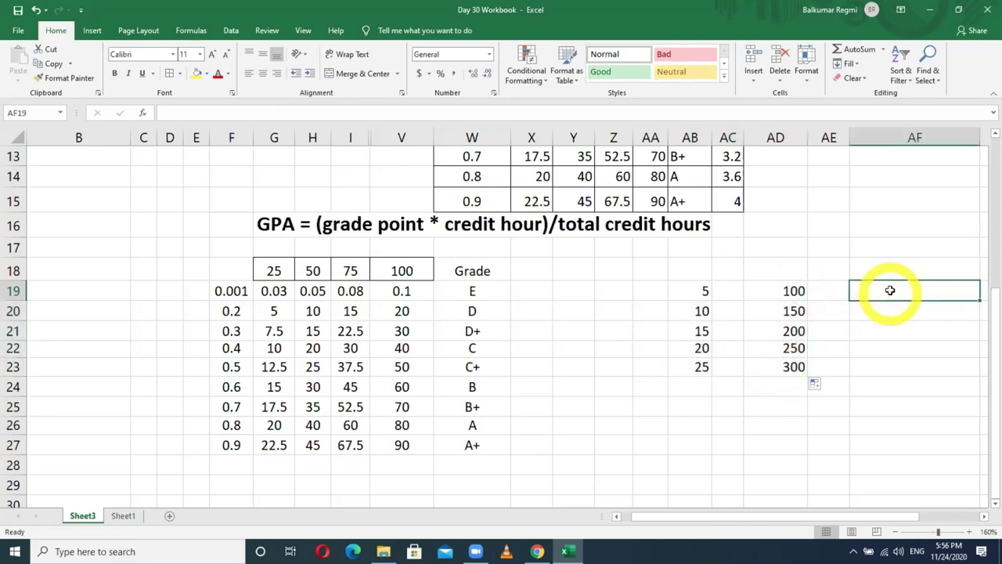
left_click_drag(890, 293, 894, 363)
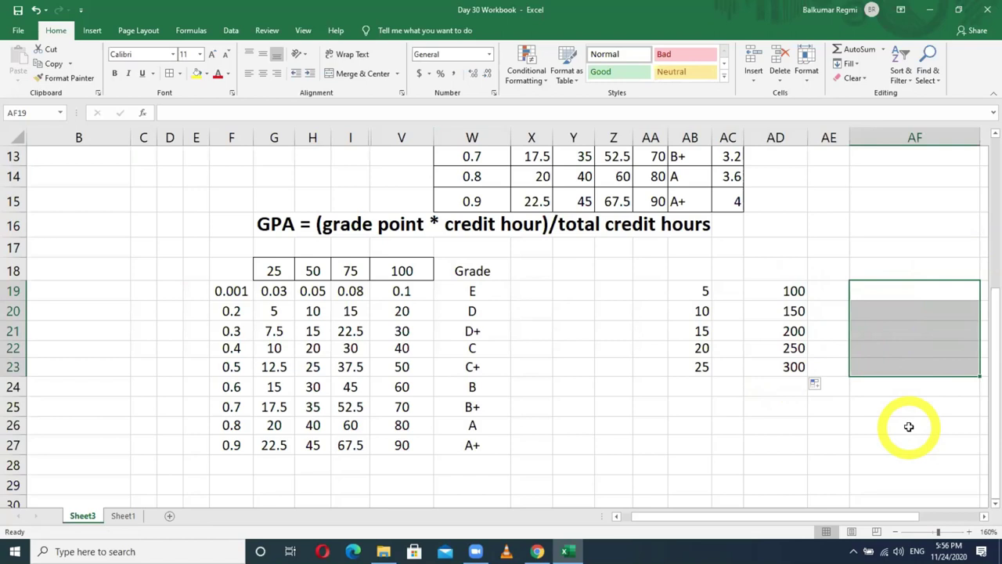
type("=")
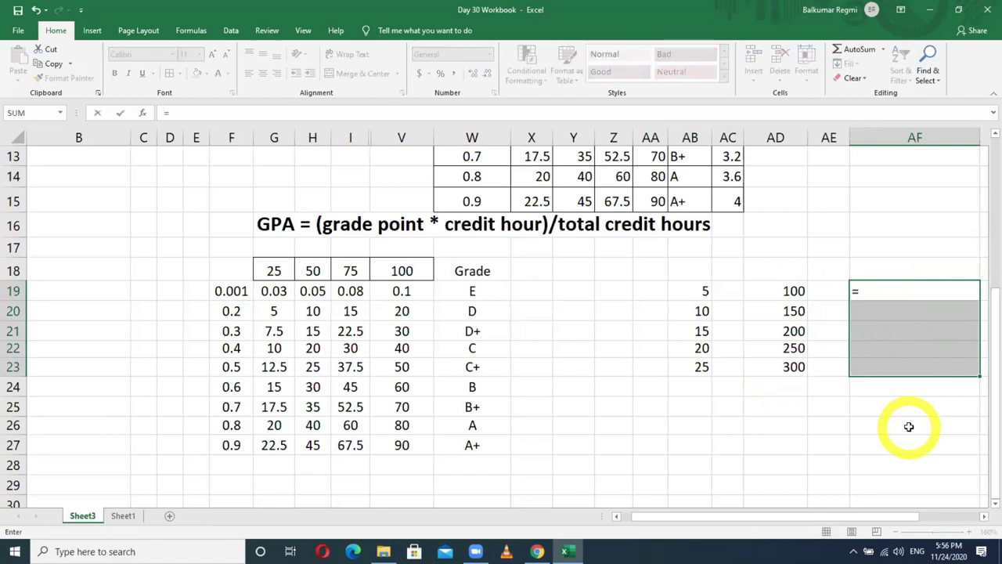
left_click(684, 289)
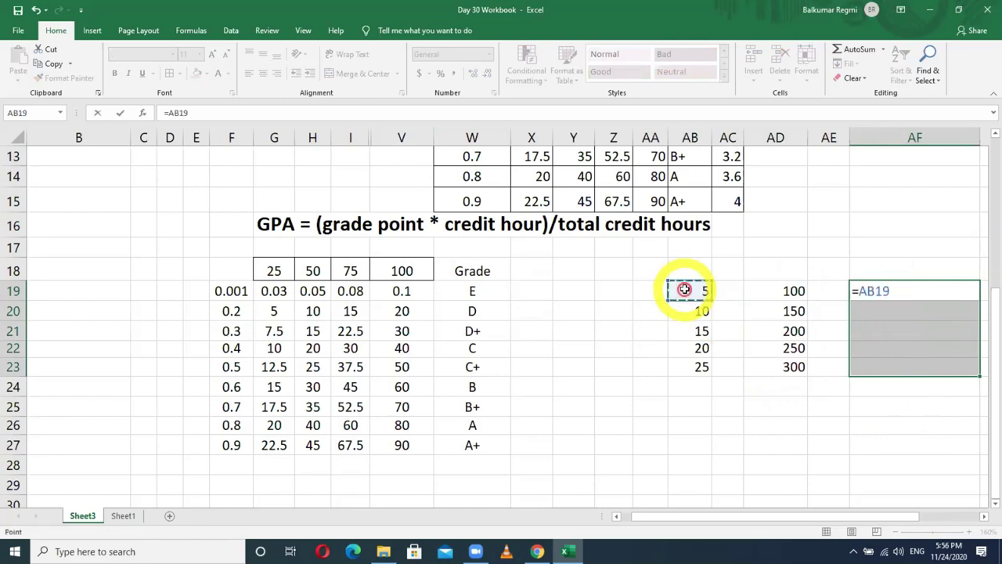
type("+")
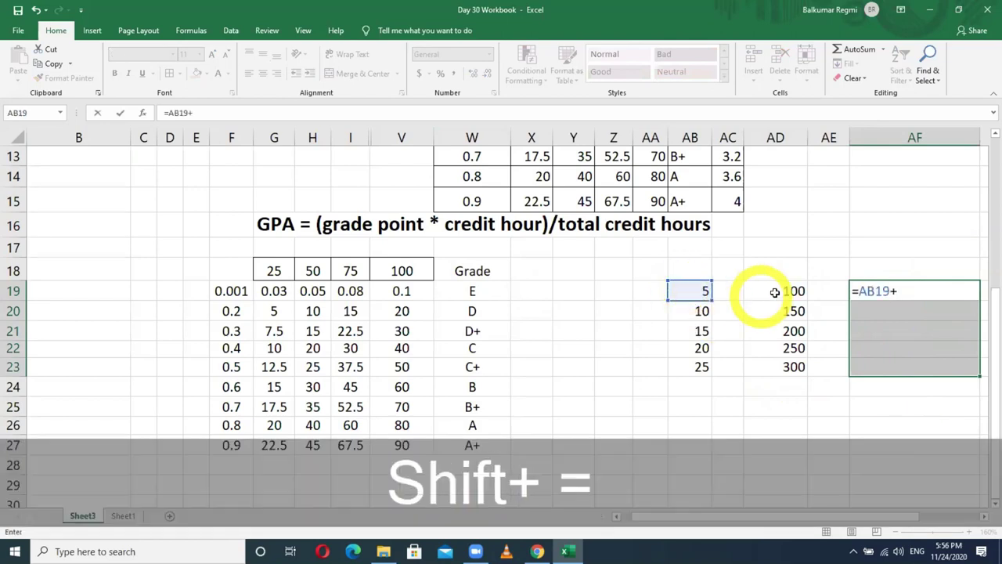
left_click(760, 290)
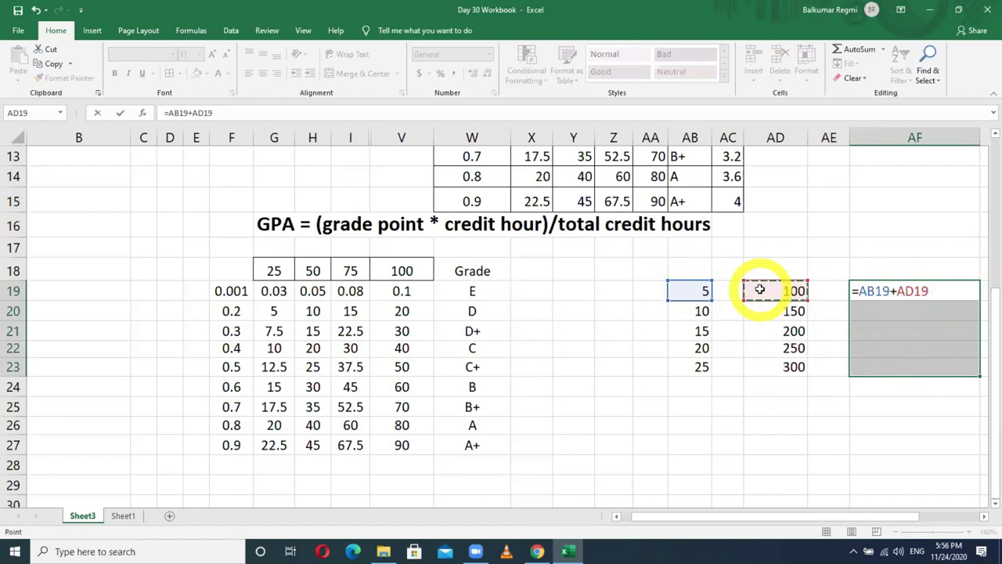
key("ctrl")
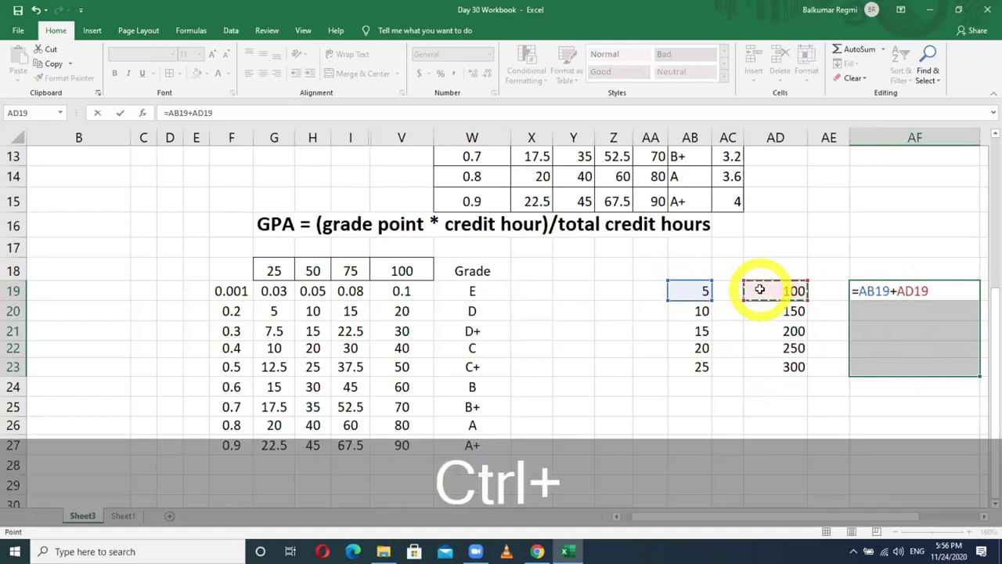
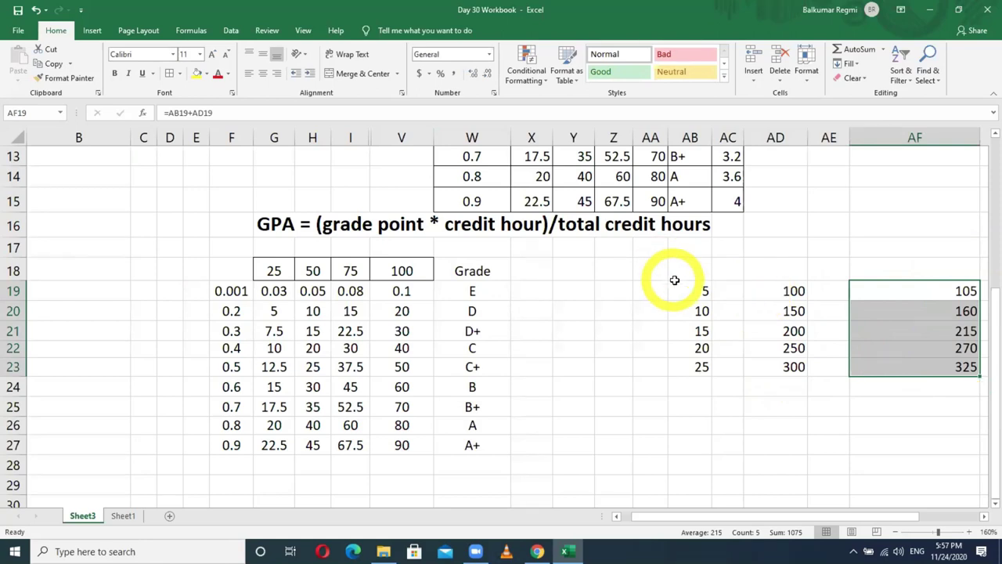
Delete the leftover helper sums in AB19:AF25 and select cell X18 beside the Grade heading
left_click_drag(673, 285, 947, 398)
key("Delete")
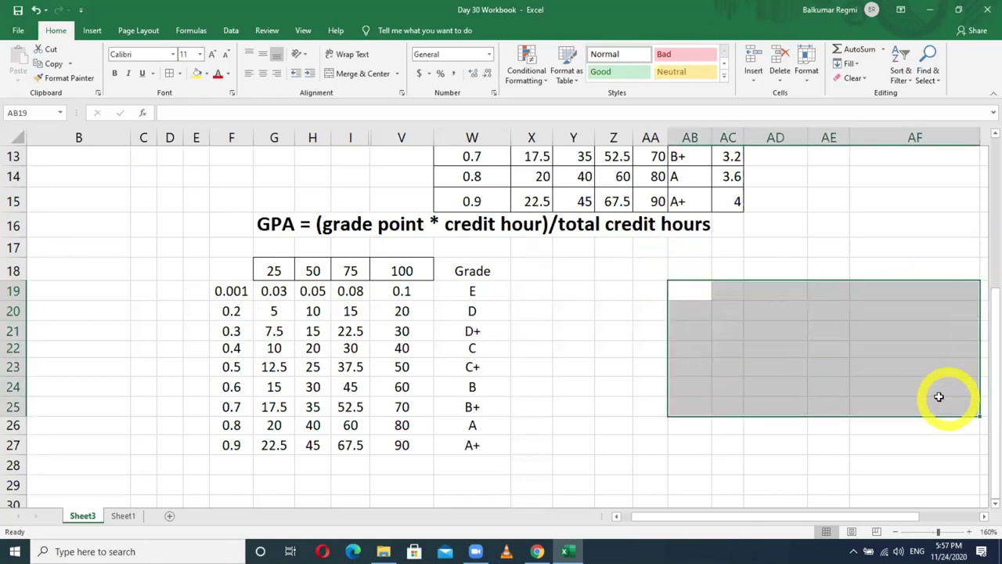
scroll(560, 358, "up", 1)
scroll(559, 358, "up", 1)
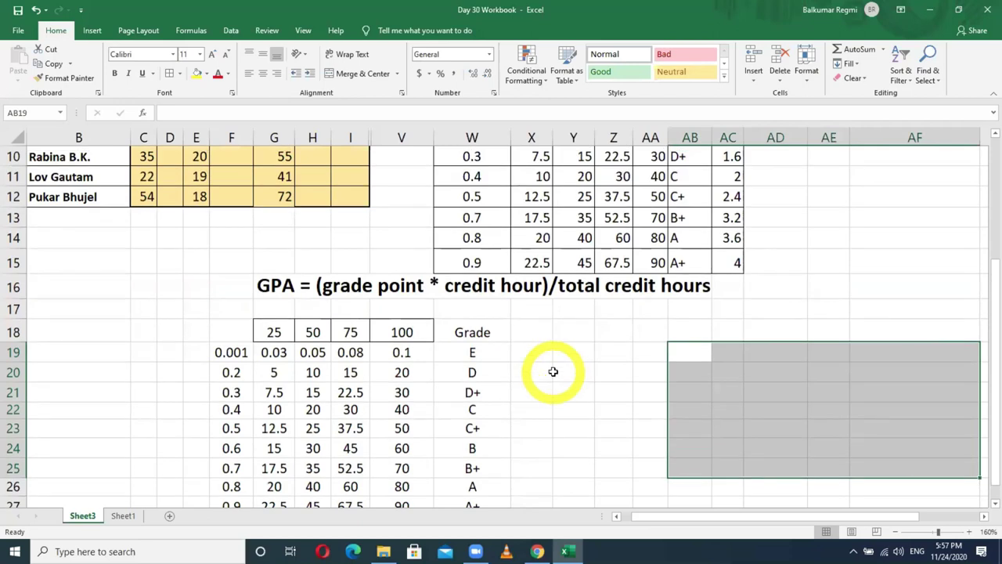
scroll(553, 371, "up", 1)
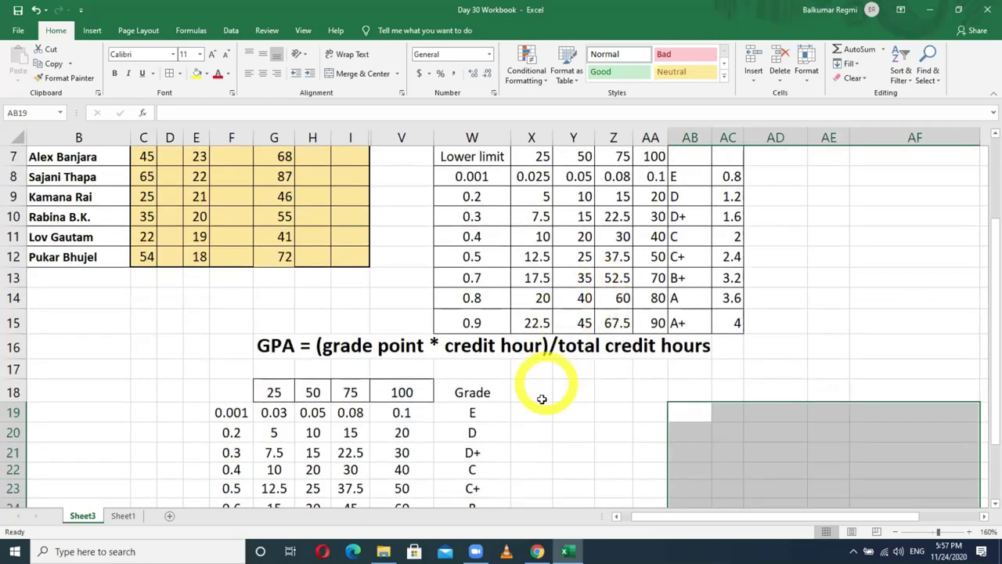
left_click(538, 395)
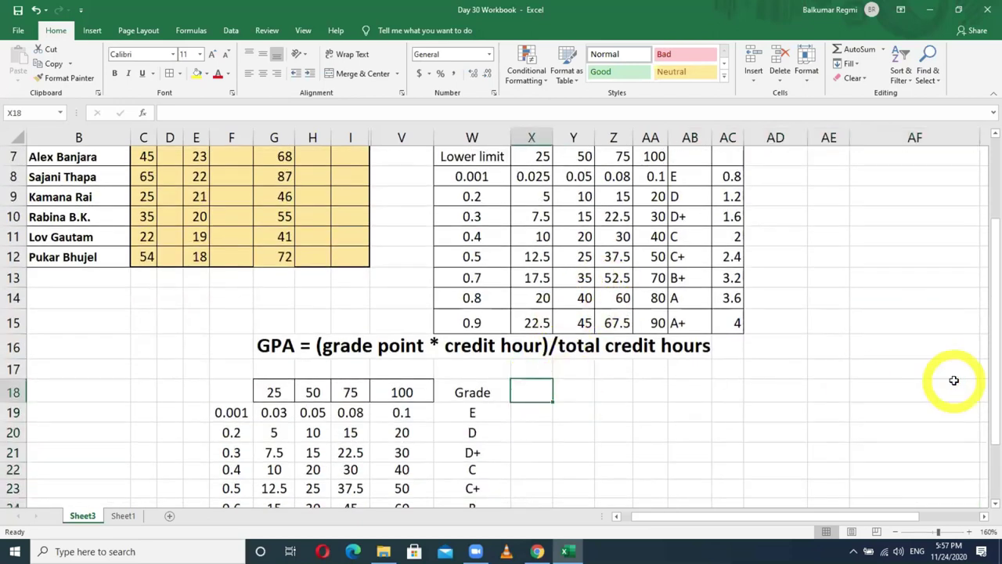
Head column X 'GP' and enter 0.8, 1.2 and 1.6 for grades E, D and D+
type("GP")
key("Return")
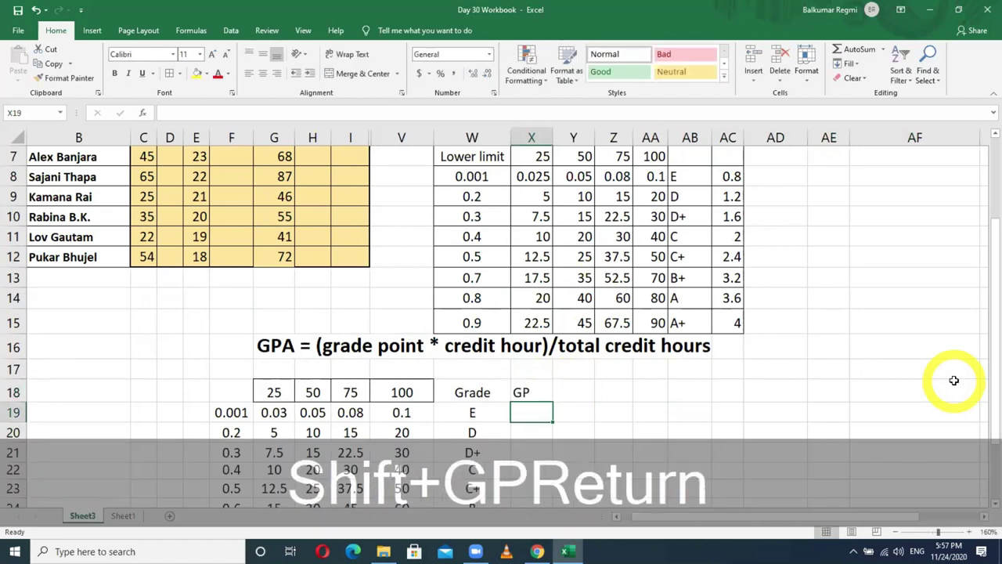
type("0.8")
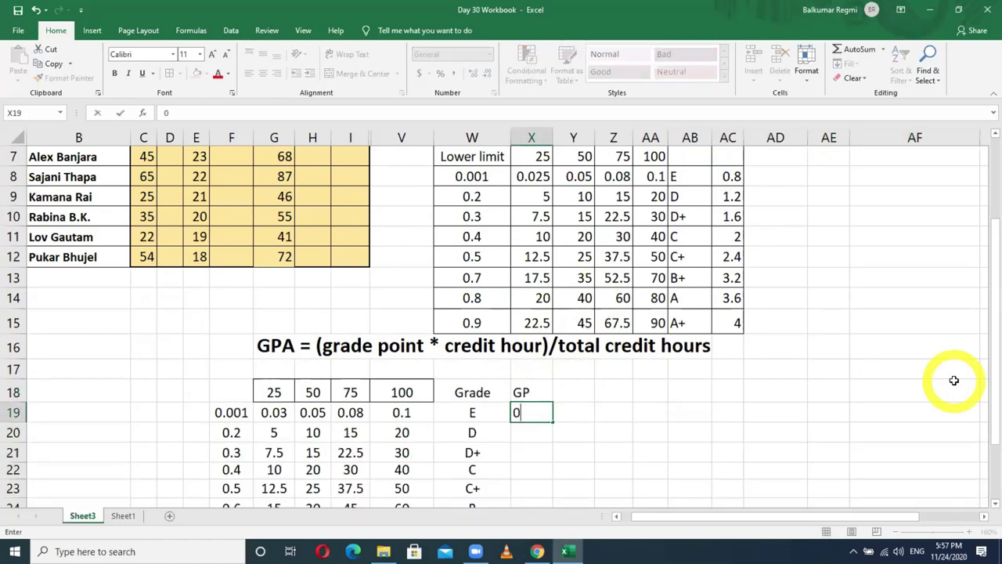
key("Return")
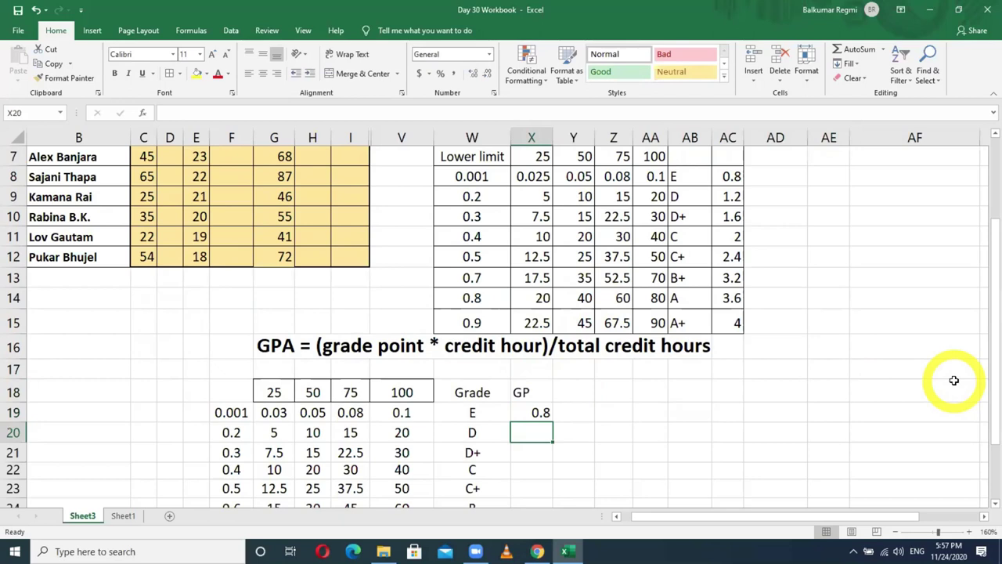
type("1.2")
key("Return")
type("1.6")
key("Return")
Enter grade points 2, 2.4, 3.2 and 3.6 for the next grades down the column
type("2")
key("Return")
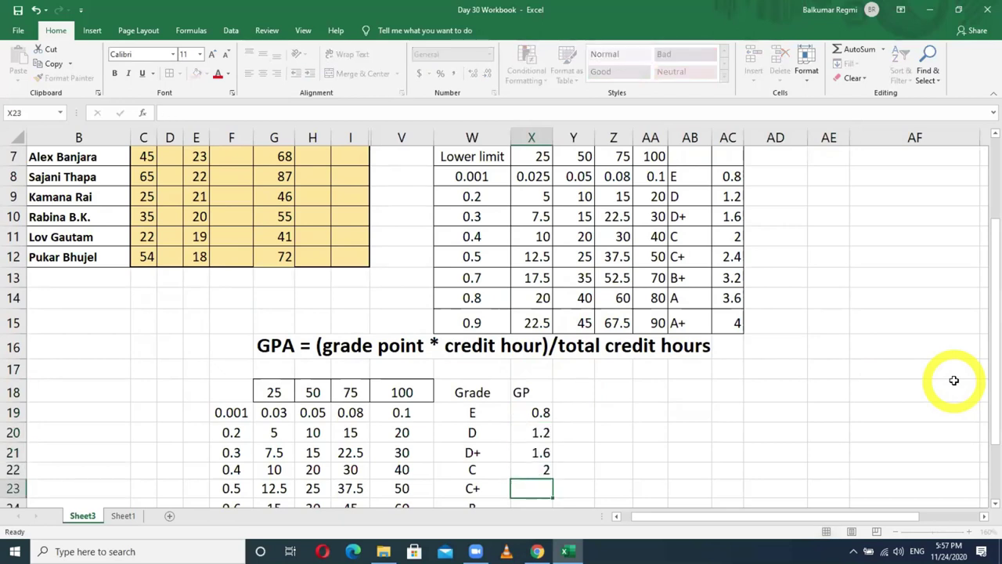
type("2.4")
key("Return")
type("3.2")
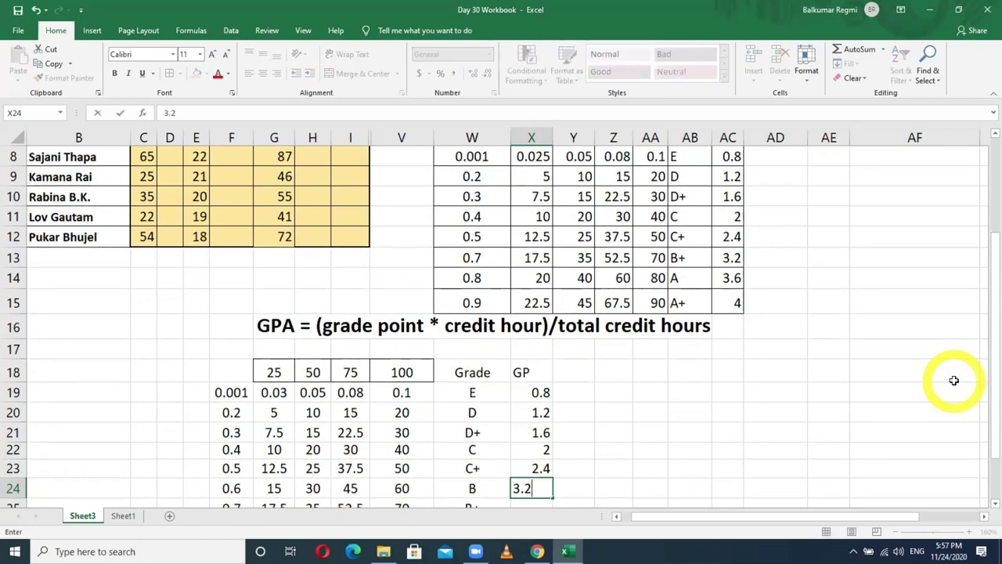
key("Return")
type("3.6")
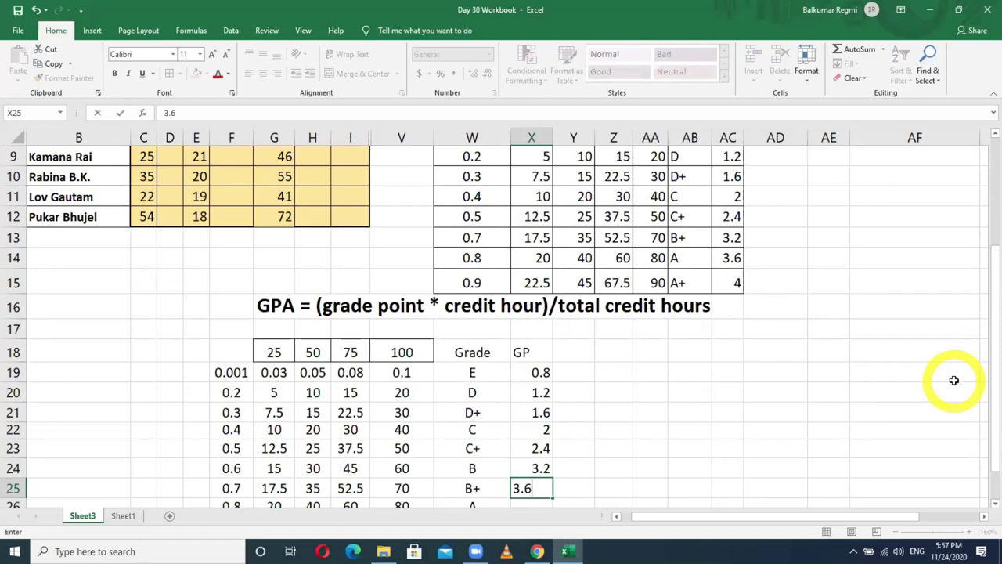
key("Return")
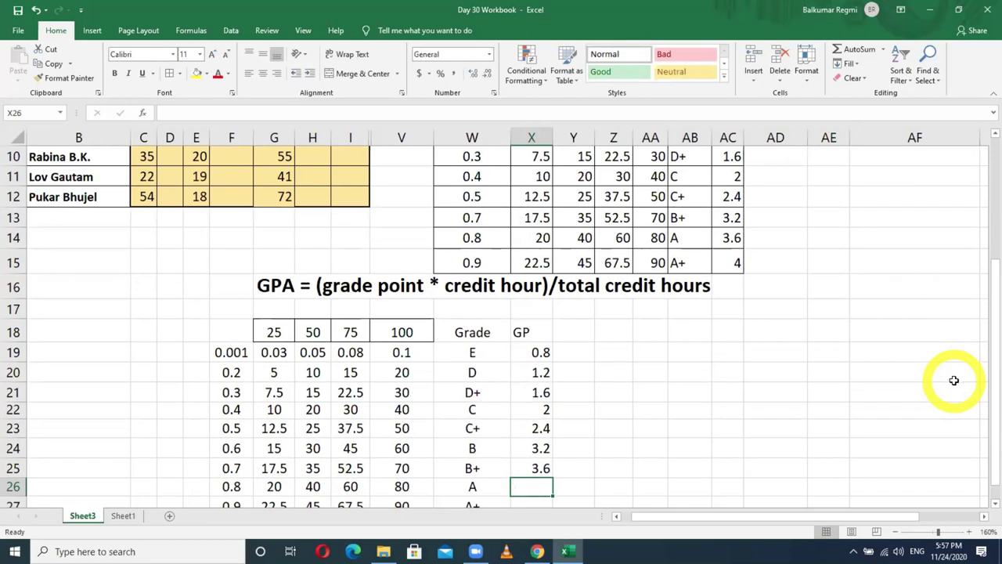
Enter 4 as the grade points for A+ in X27
scroll(588, 465, "down", 1)
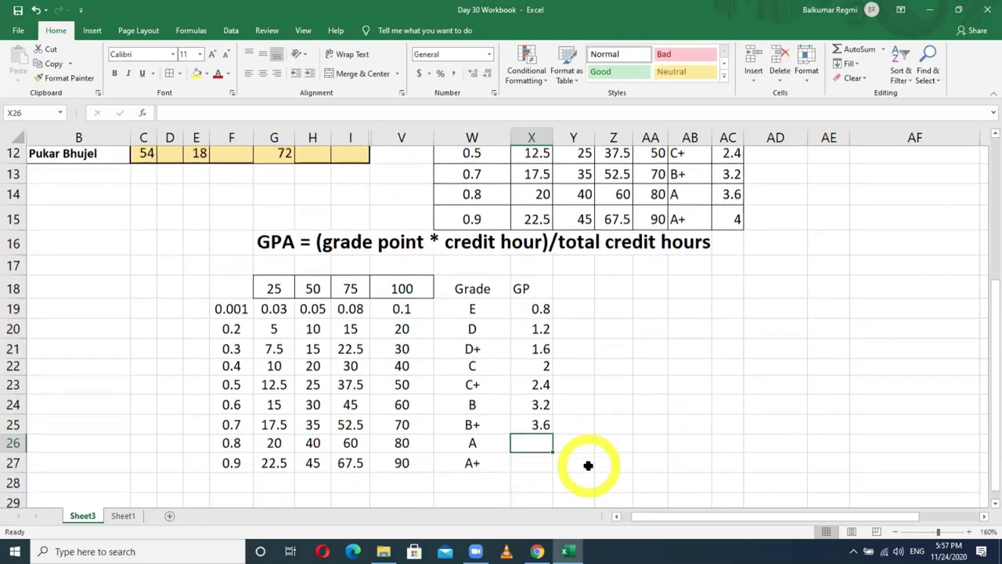
left_click(531, 446)
type("4")
key("Return")
Correct the upper GP values to 2.8 for B, 3.2 for B+ and 3.6 for A
key("Up")
key("Up")
key("Up")
key("Up")
type("2.87")
key("BackSpace")
key("Return")
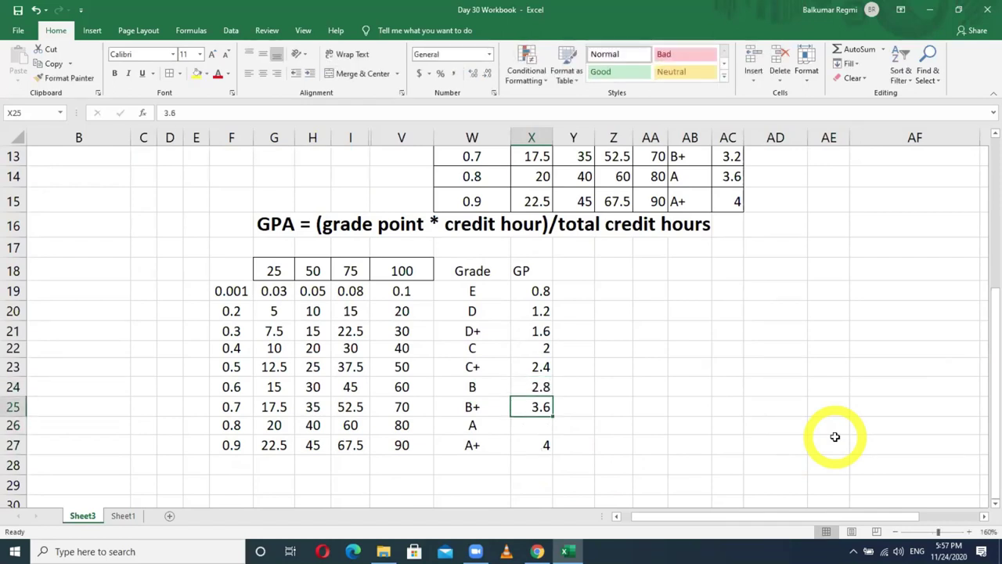
type("3.")
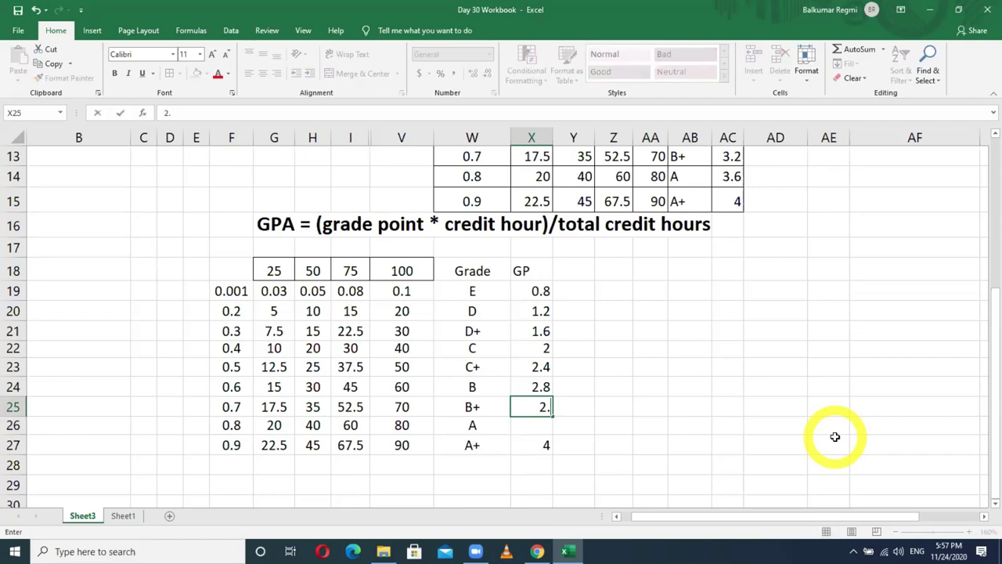
type("2")
key("Return")
type("3")
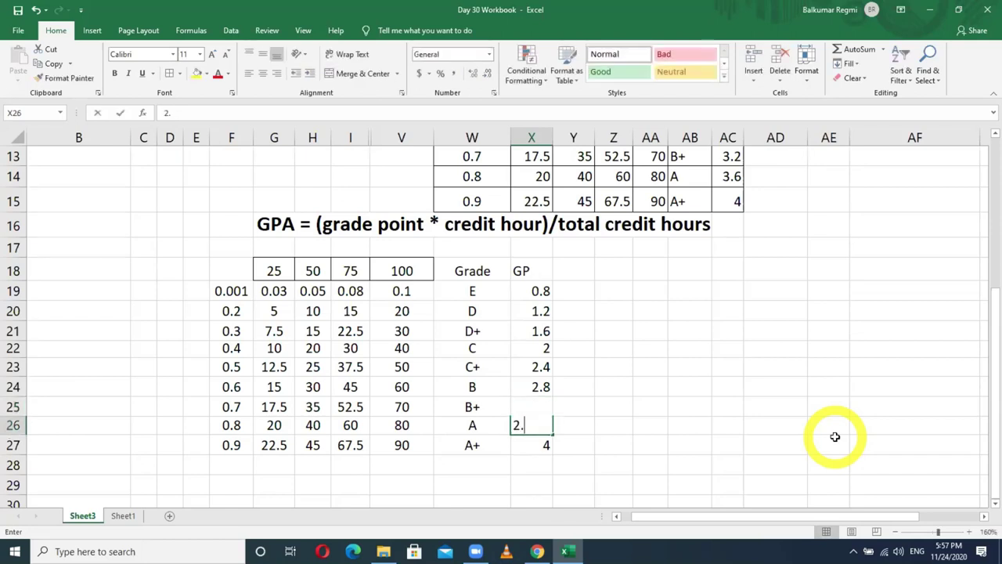
type(".6")
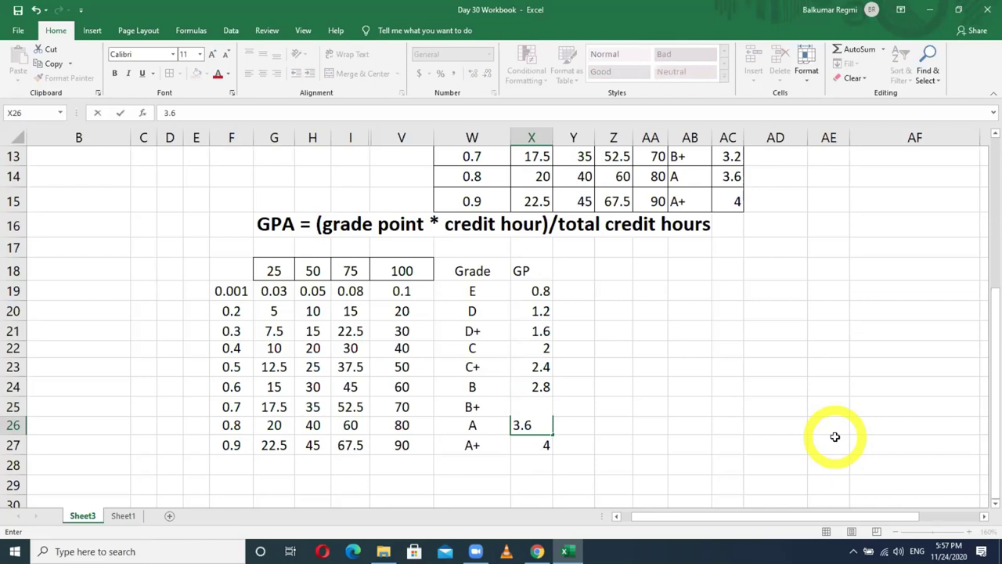
key("Return")
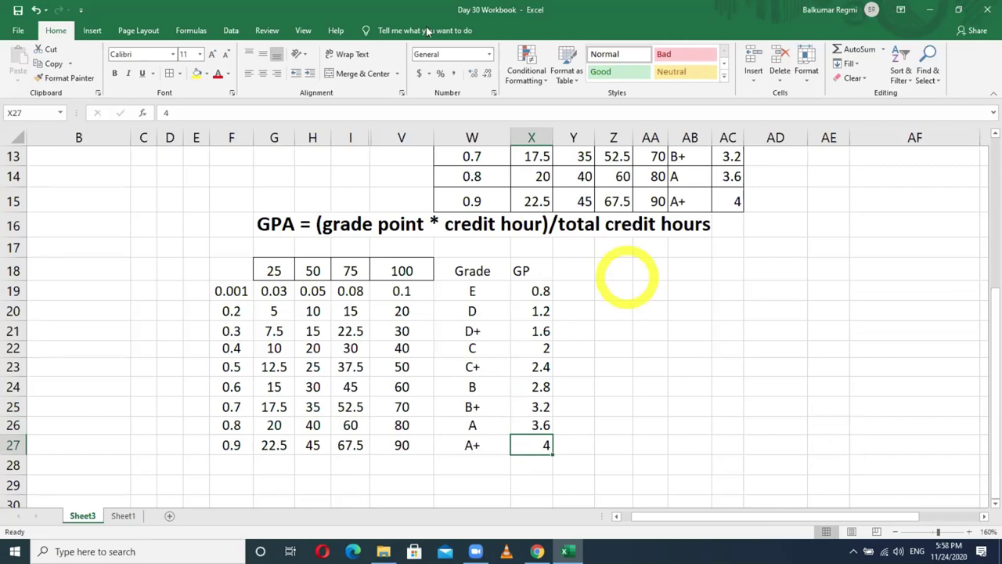
Give the grade table F18:X27 all cell borders plus a thick outside border
left_click_drag(231, 270, 533, 445)
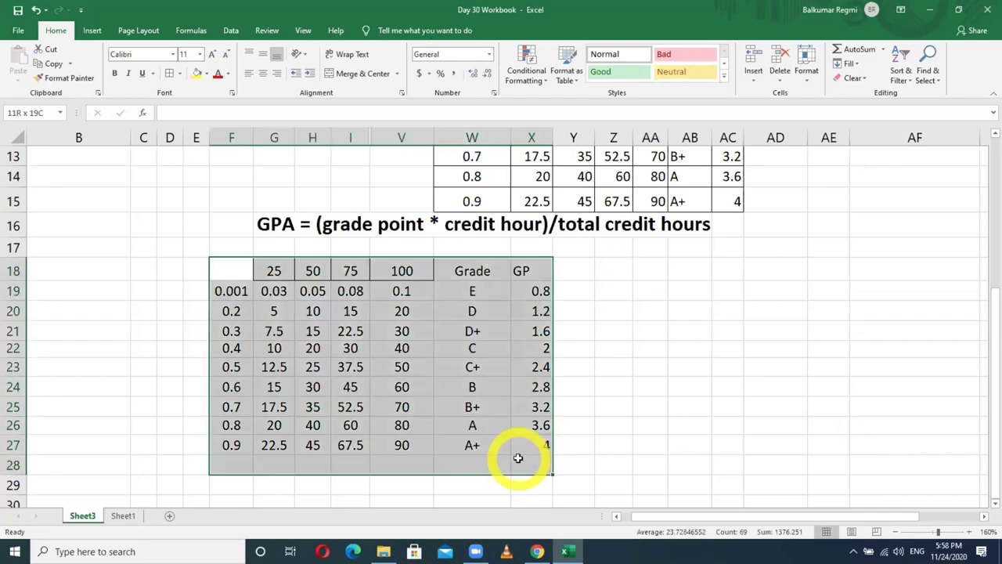
left_click(180, 76)
left_click(180, 75)
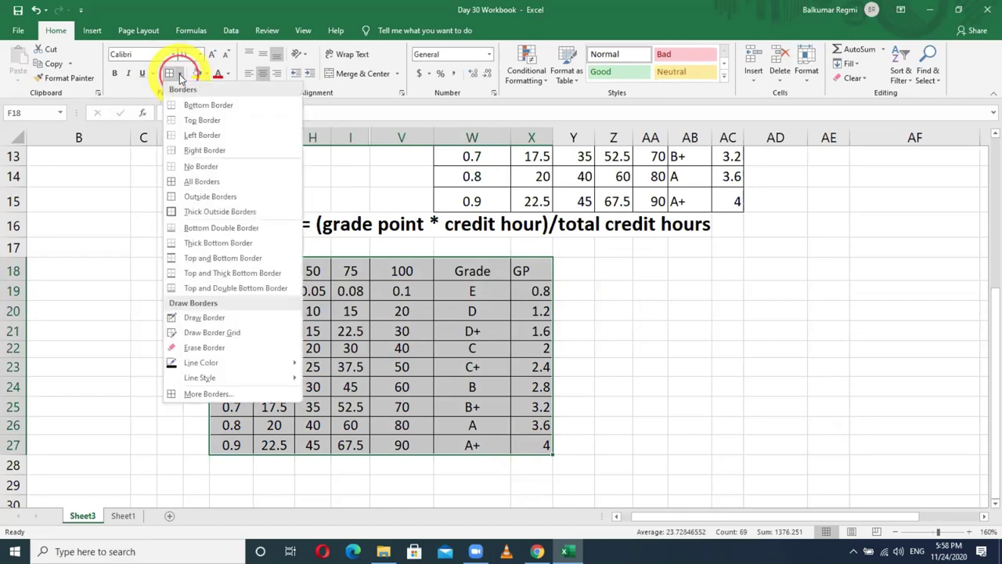
left_click(199, 213)
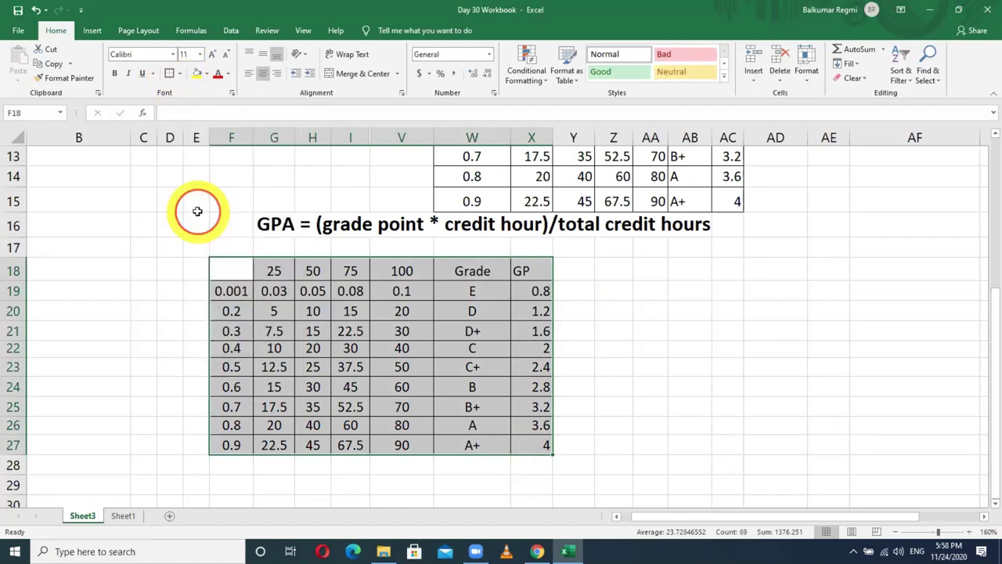
left_click(350, 331)
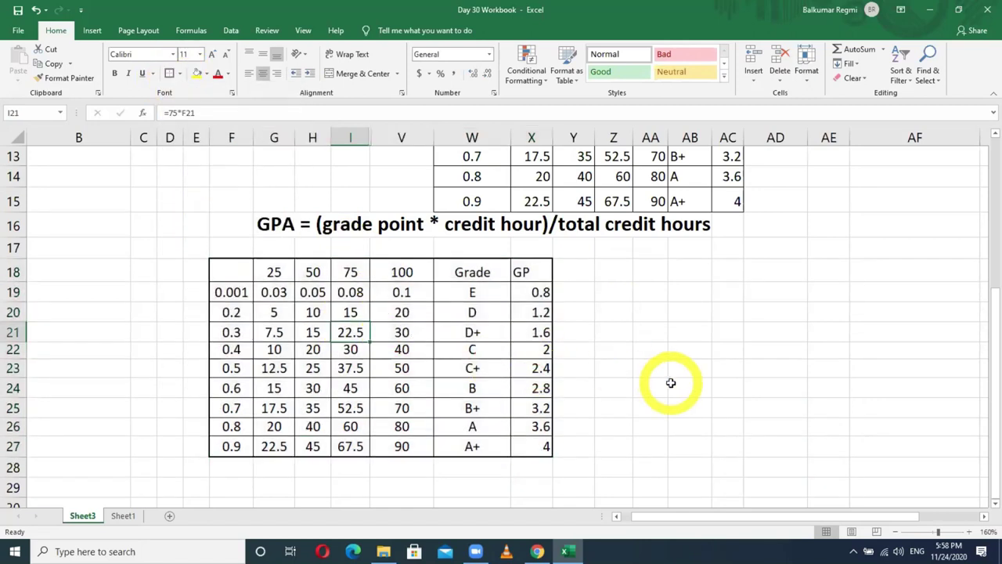
Centre-align column X so the GP heading and values sit centred
left_click(529, 133)
left_click(526, 137)
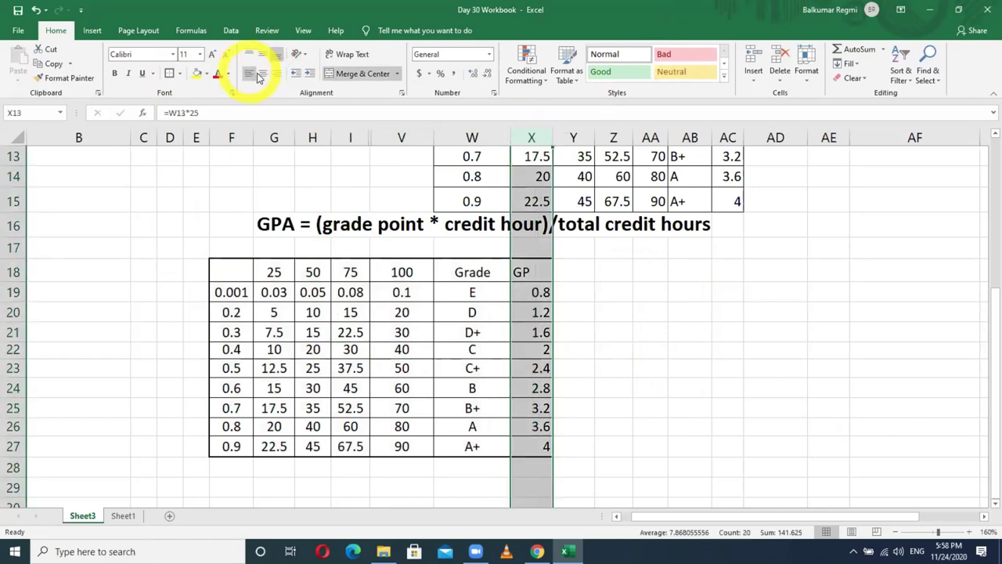
left_click(263, 74)
left_click(589, 330)
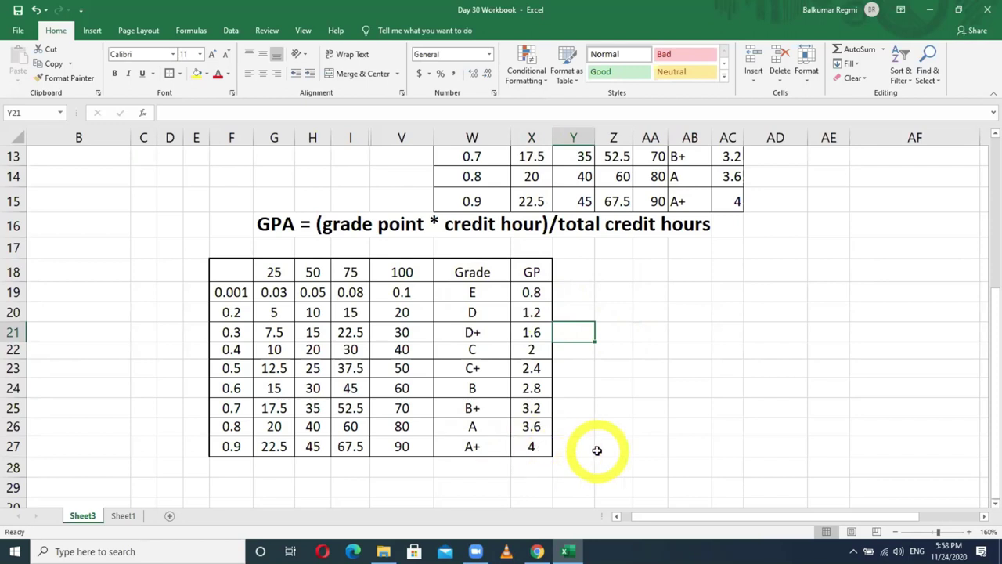
Replace the first multiplier 0.001 in F19 with 0.1
left_click_drag(533, 448, 532, 293)
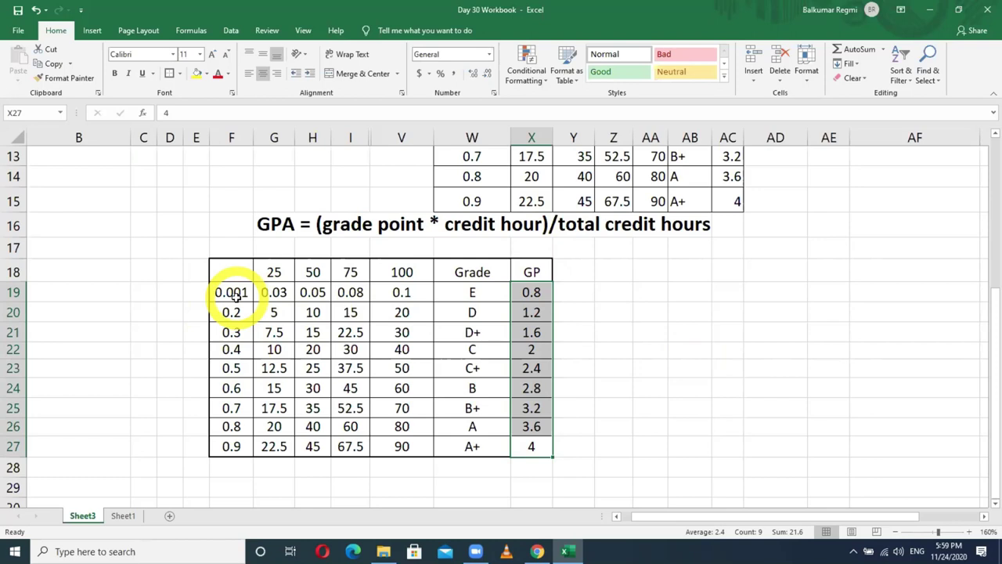
left_click(236, 297)
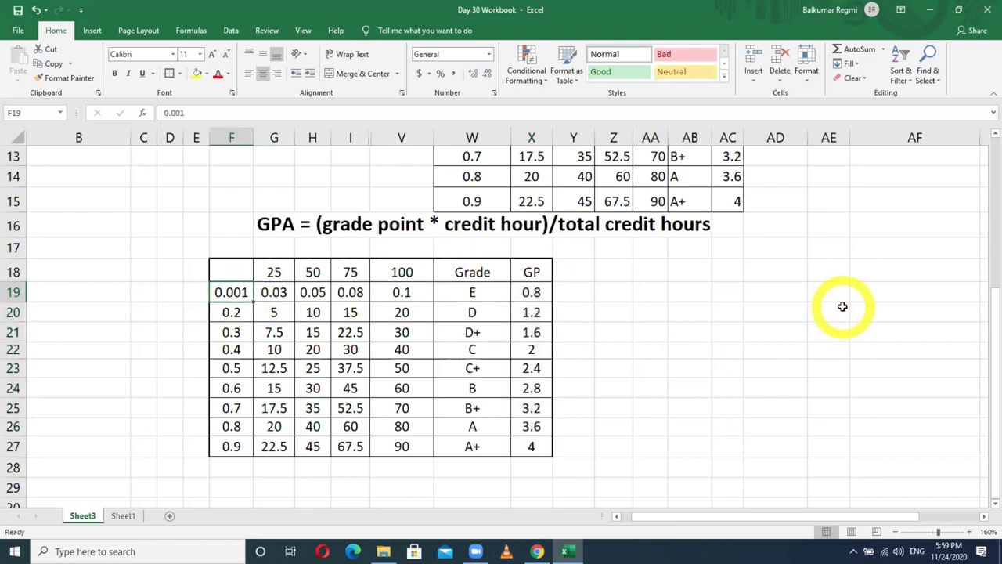
type("0.1")
key("Return")
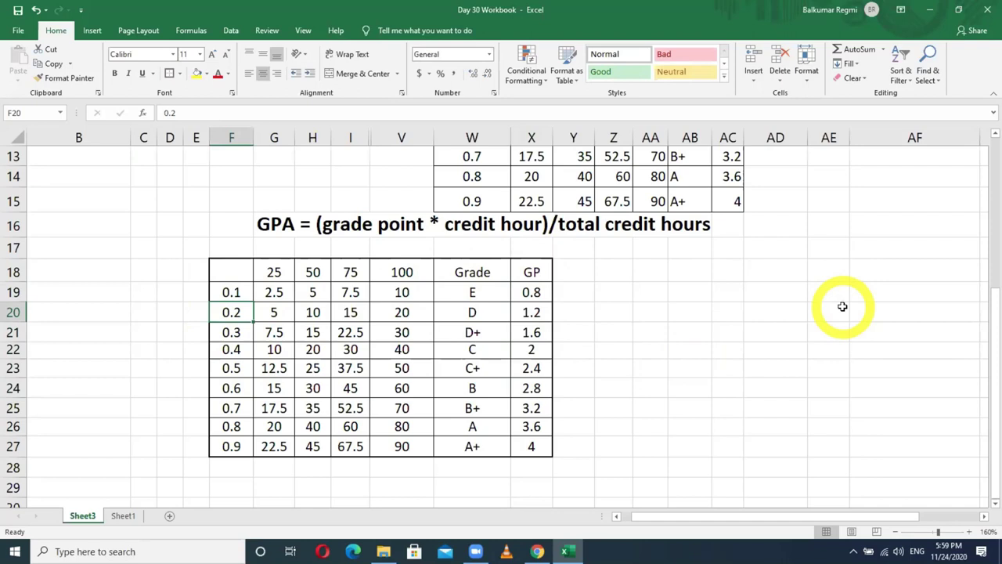
mouse_move(475, 551)
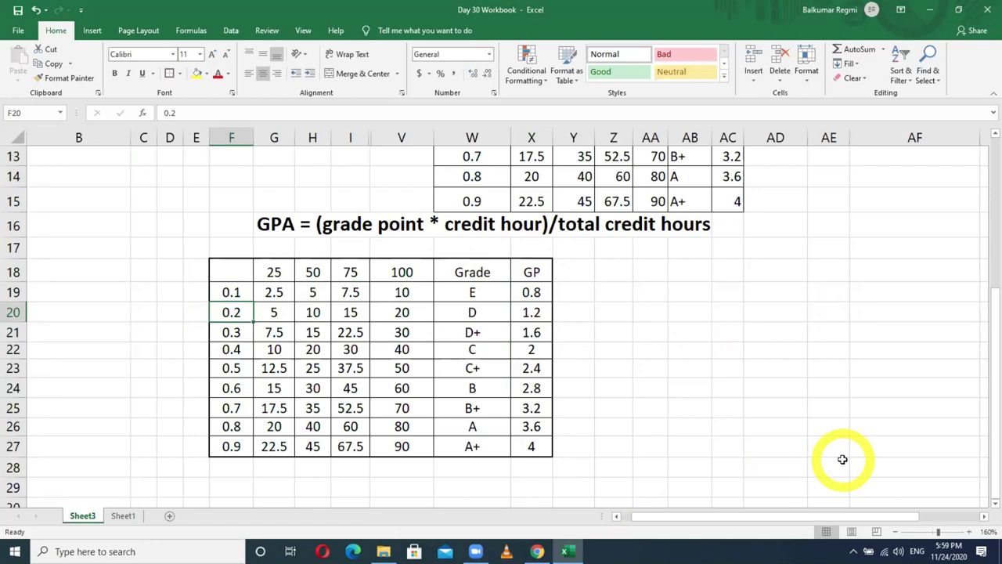
Fill the header row F18:X18 with orange-brown, leaving the font colour unchanged
left_click_drag(232, 271, 533, 270)
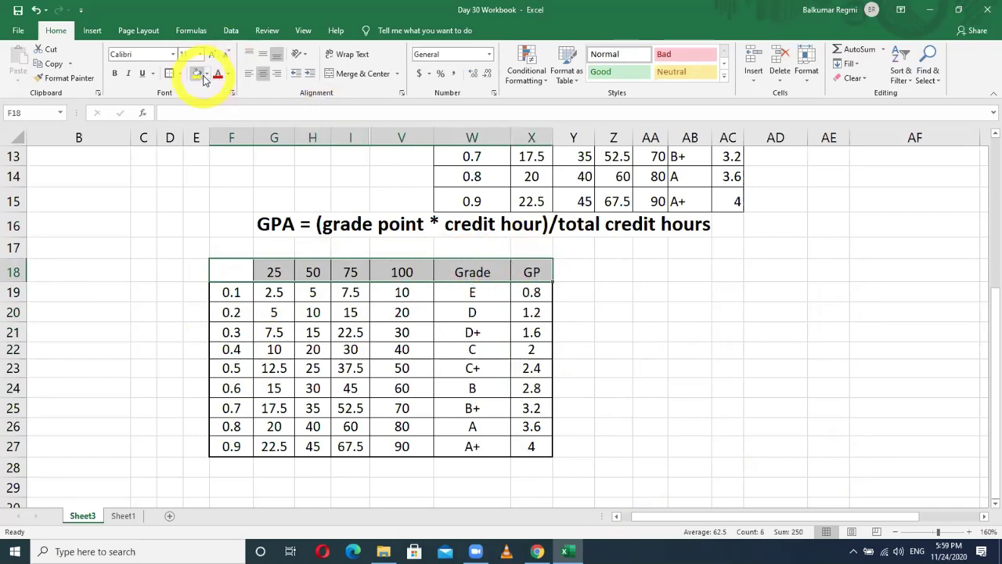
left_click(207, 73)
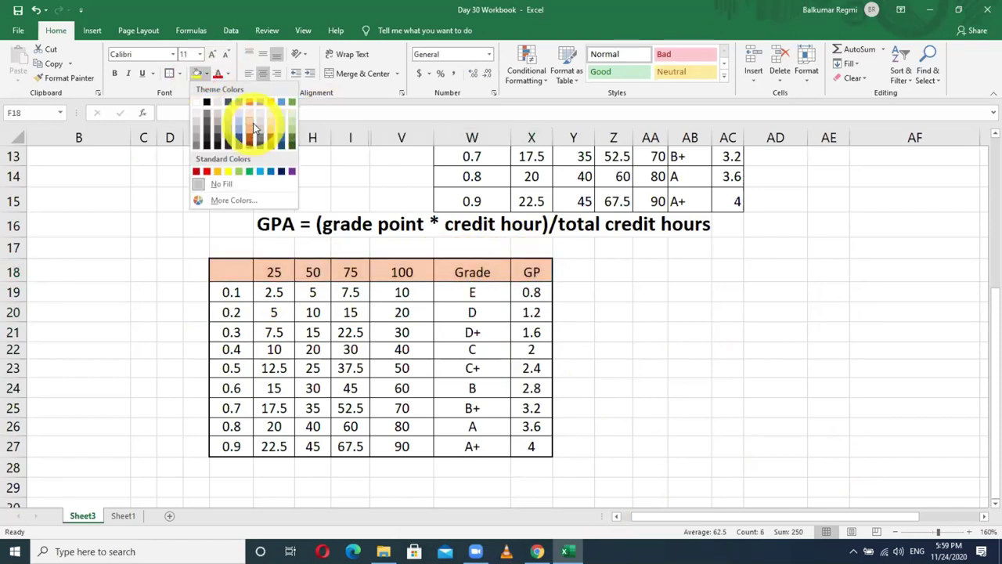
left_click(250, 123)
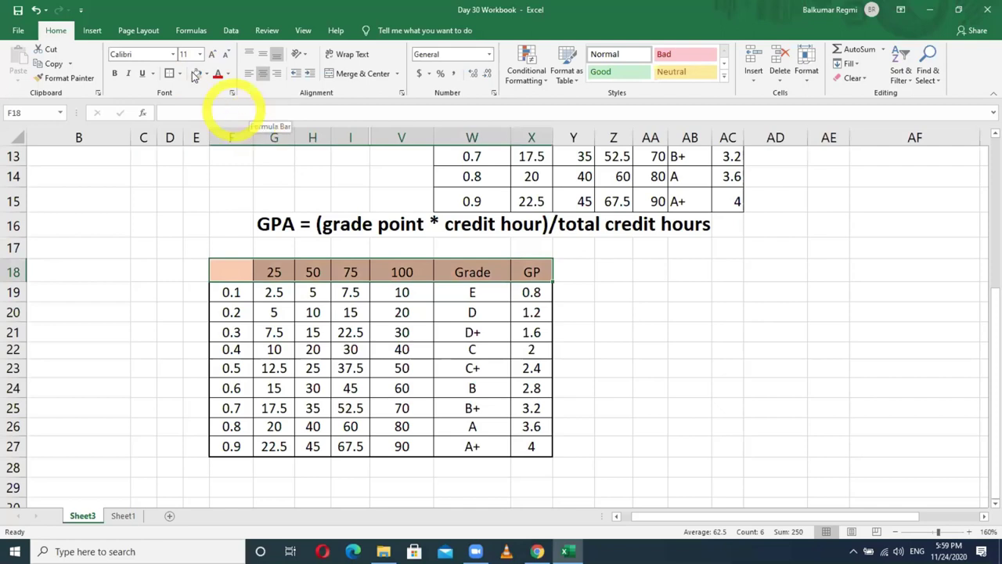
left_click(227, 75)
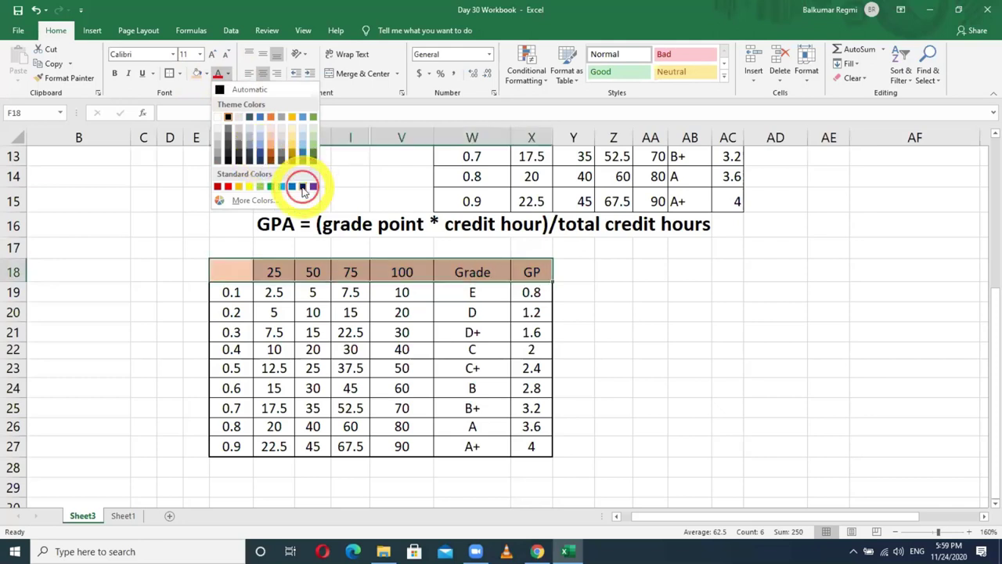
left_click(510, 316)
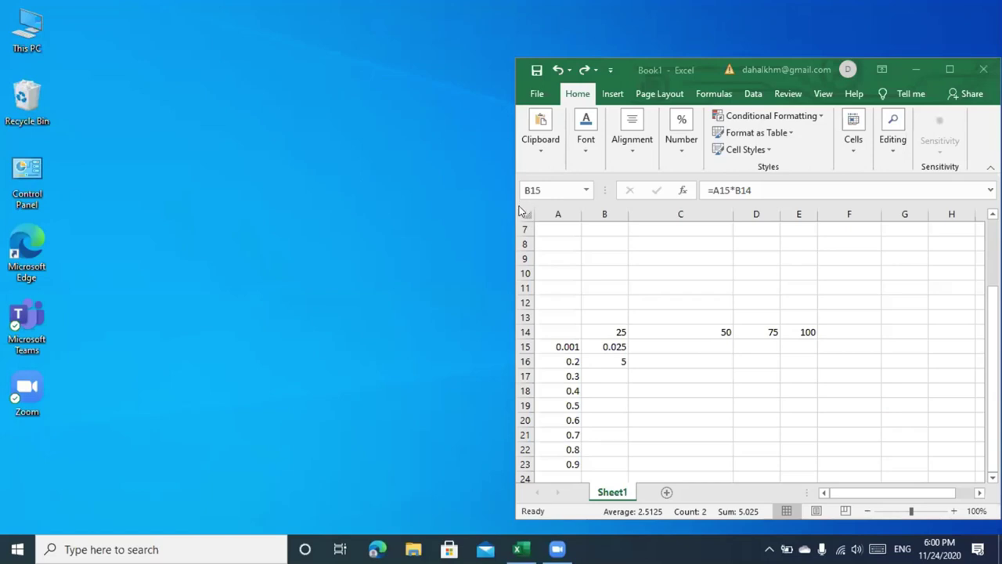
Widen the Book1 window across the desktop to show its practice grid
left_click_drag(510, 182, 220, 225)
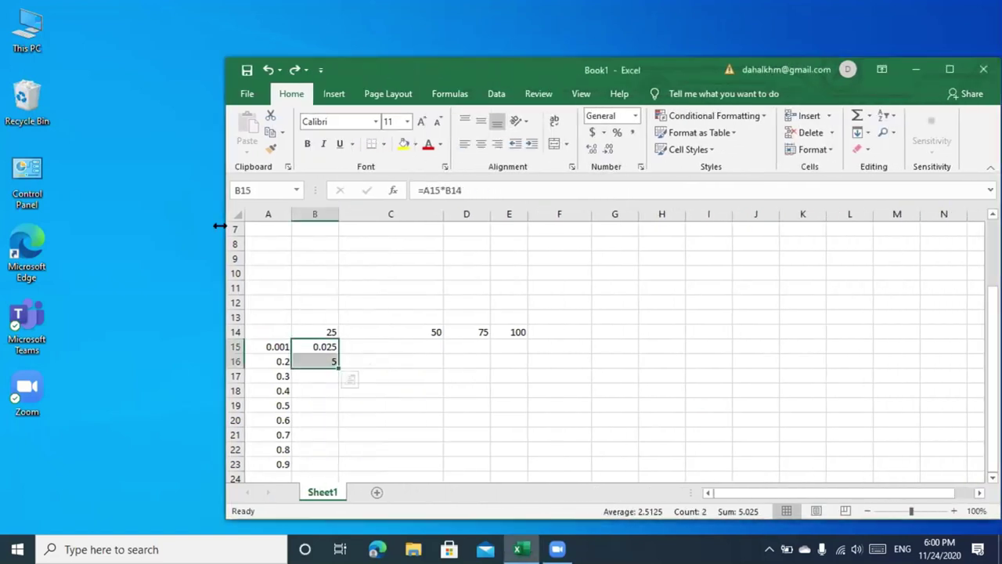
Delete the relative formulas in B15 and B16
left_click(396, 404)
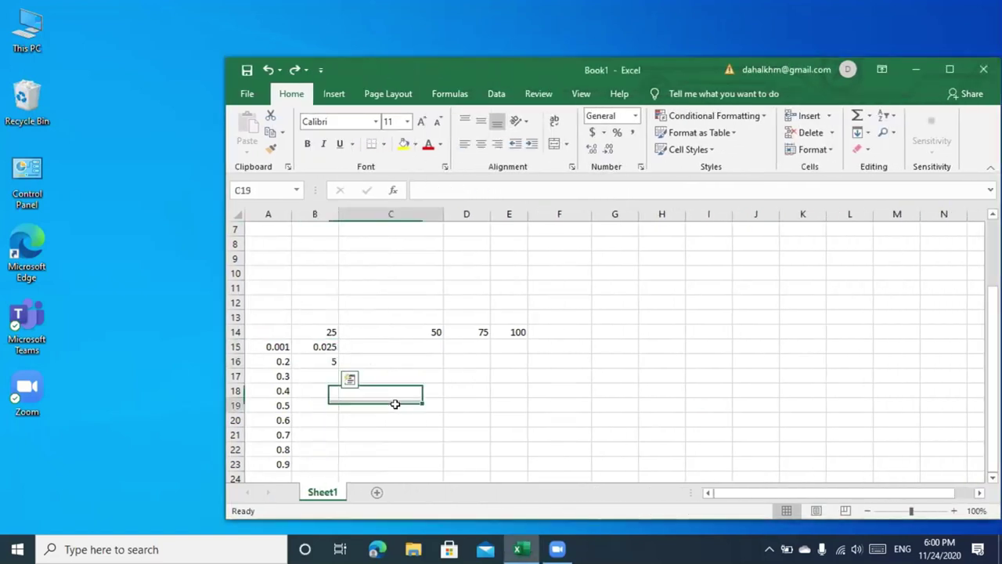
left_click(312, 372)
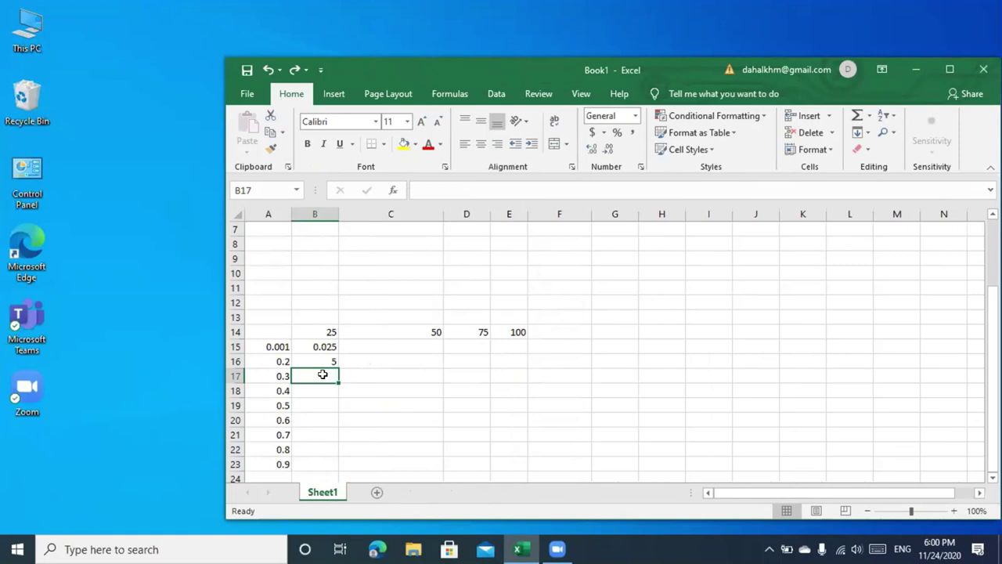
left_click(304, 345)
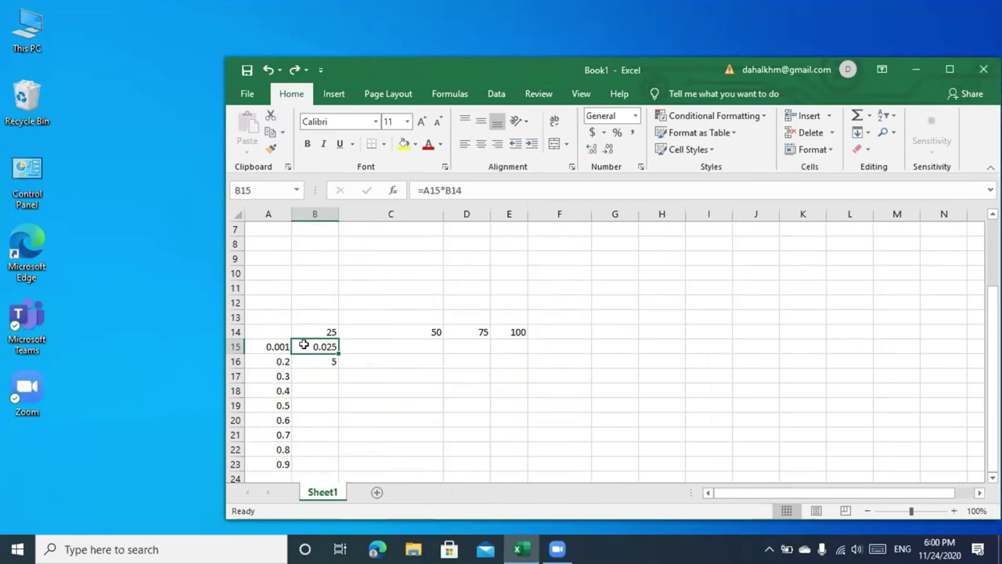
key("Delete")
left_click(330, 360)
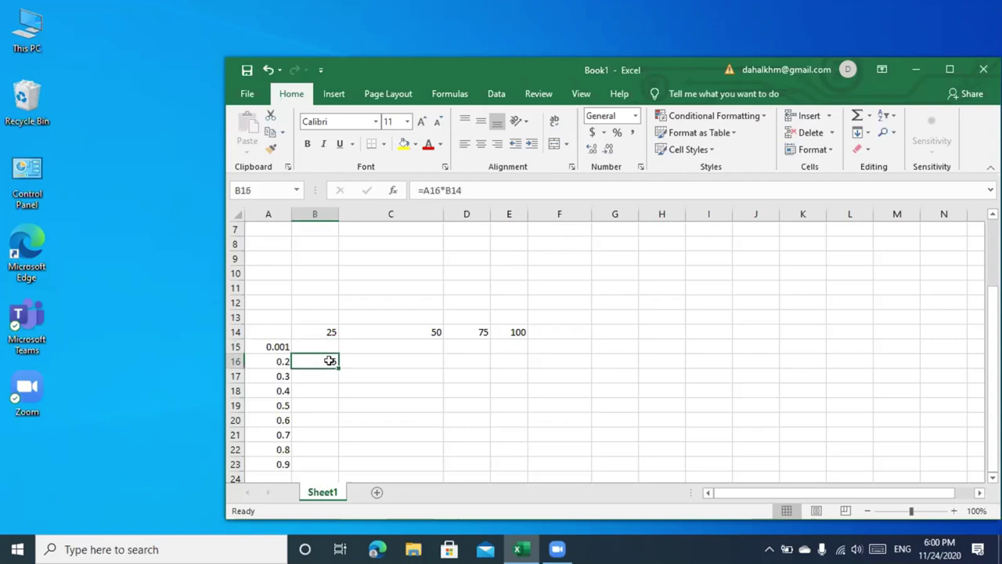
key("Delete")
left_click(325, 340)
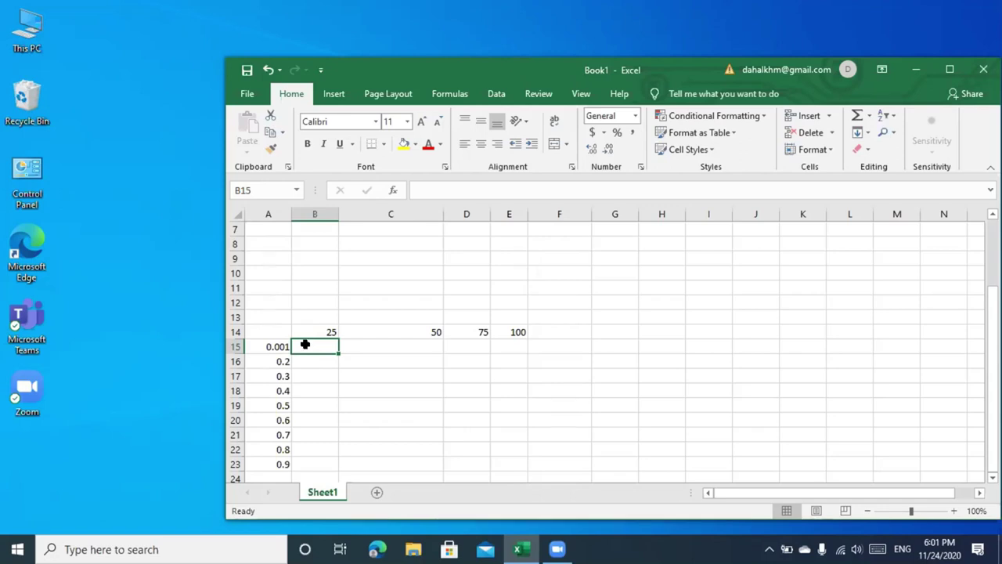
Enter =$B$14*A15 in B15 and fill it down to B23
type("=")
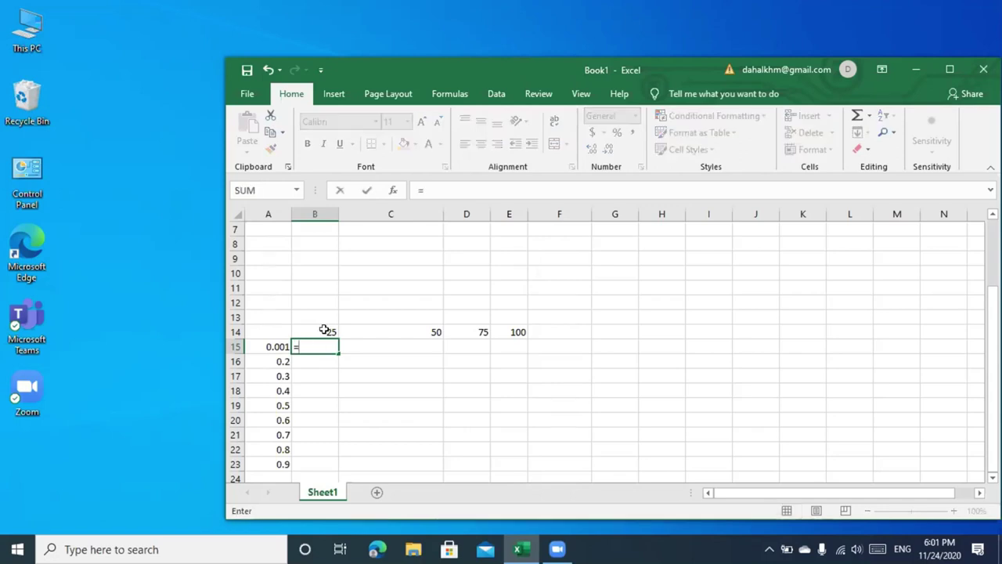
left_click(324, 329)
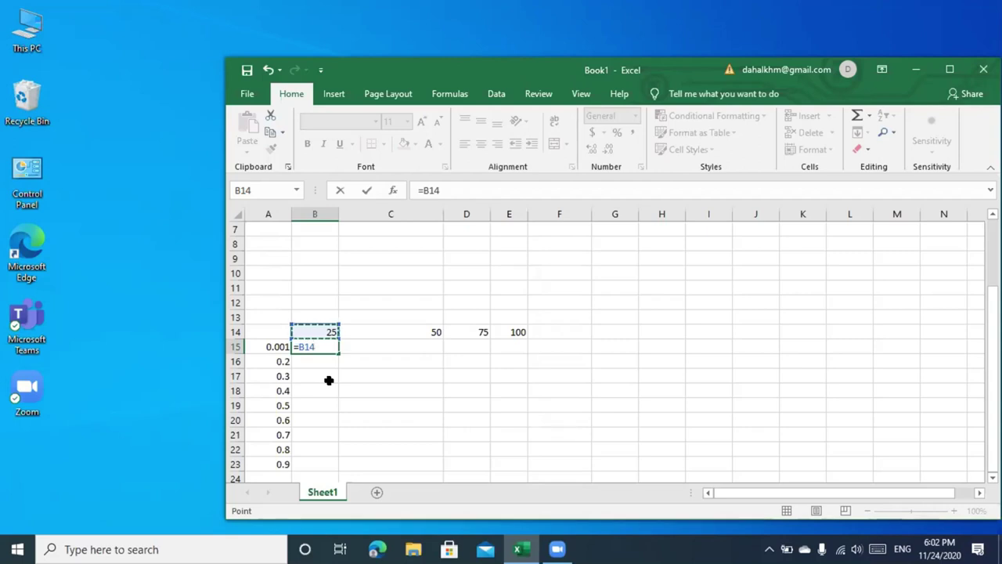
key("F4")
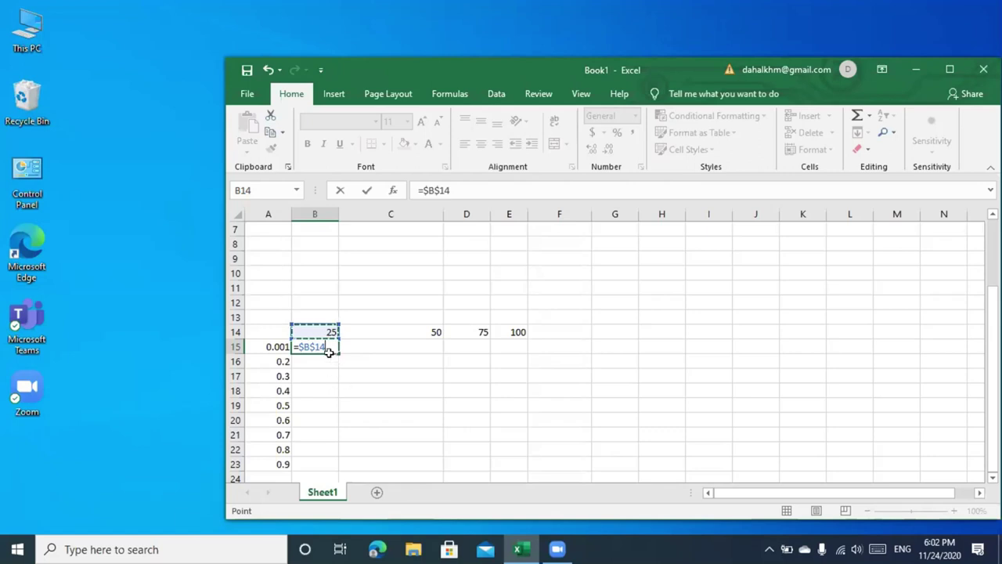
type("*")
left_click(276, 347)
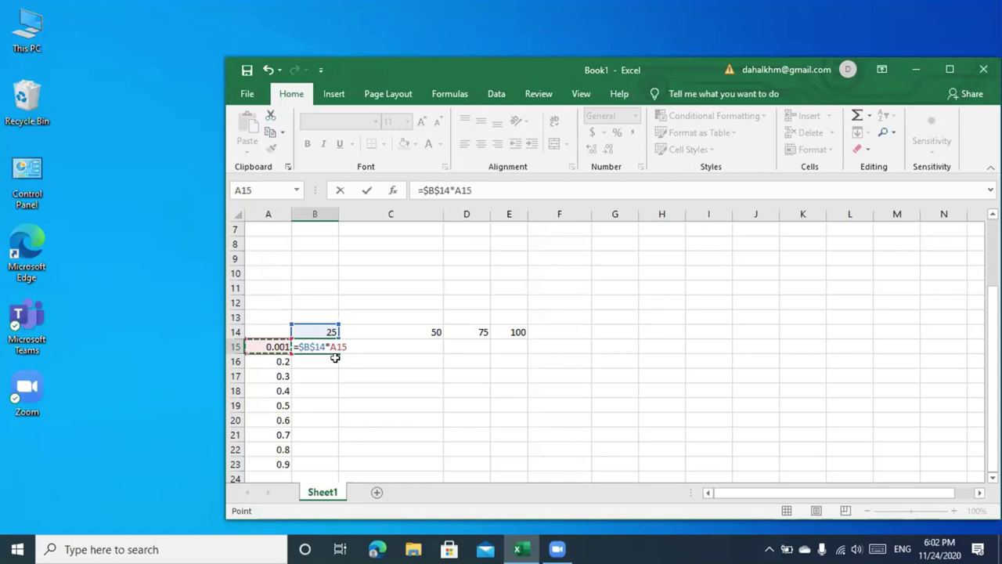
key("Return")
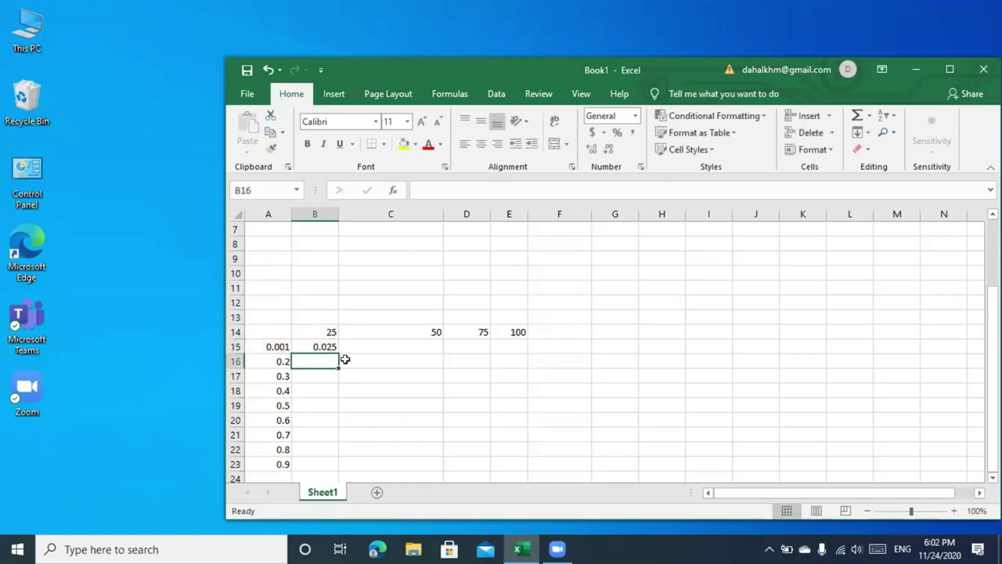
left_click(329, 344)
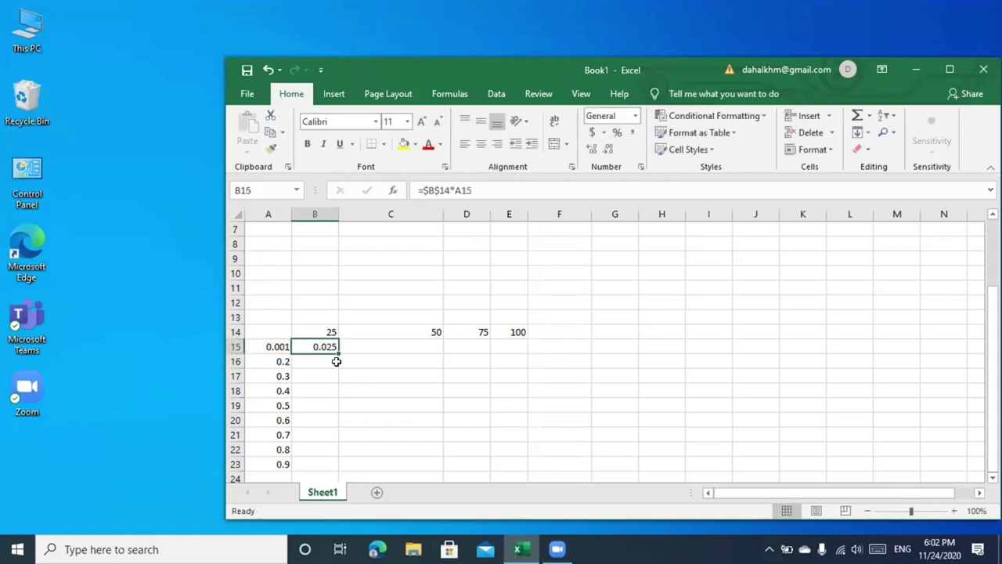
left_click_drag(337, 353, 326, 464)
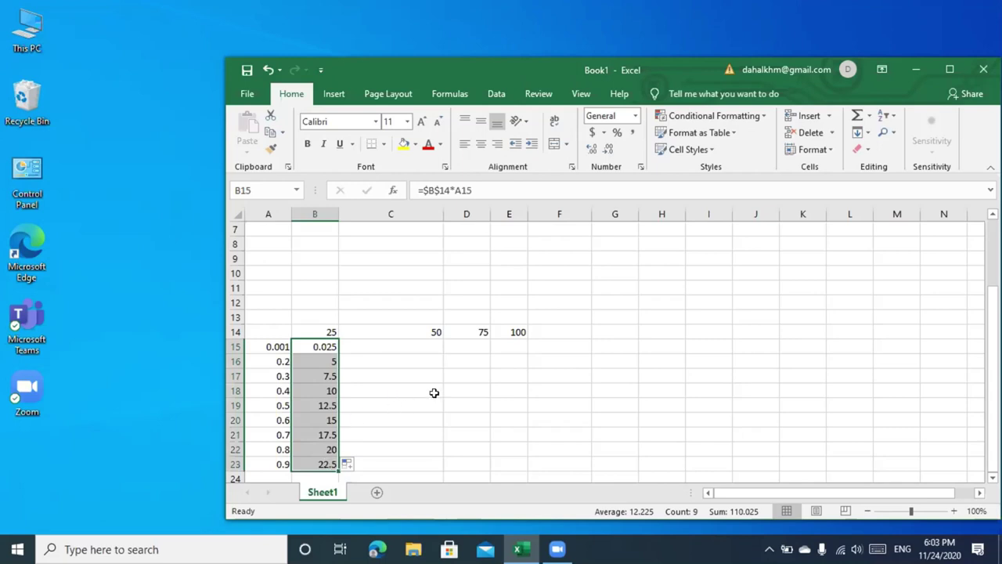
Enter =$C$14*A15 in C15 and fill it down to C23
left_click(409, 328)
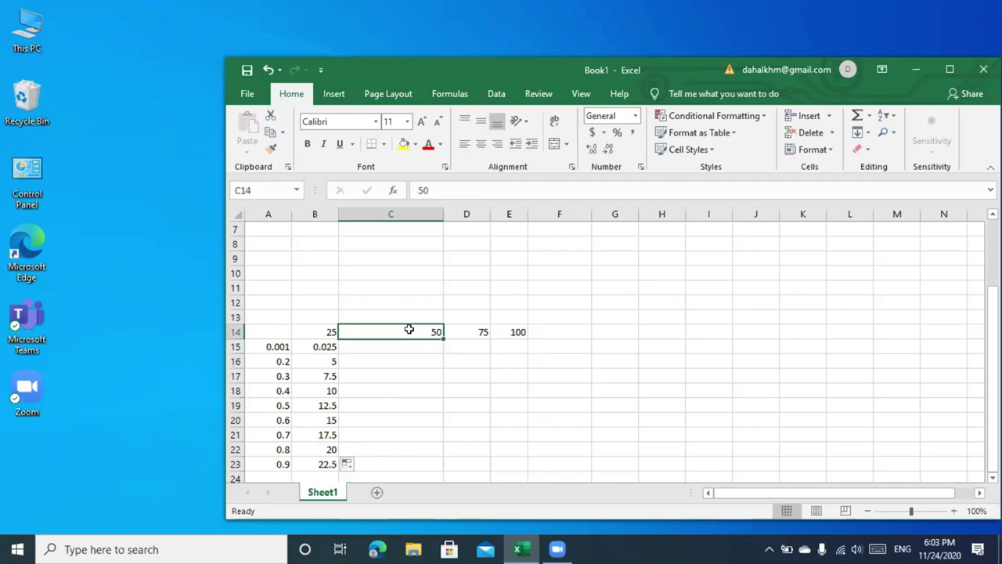
left_click(383, 346)
type("=")
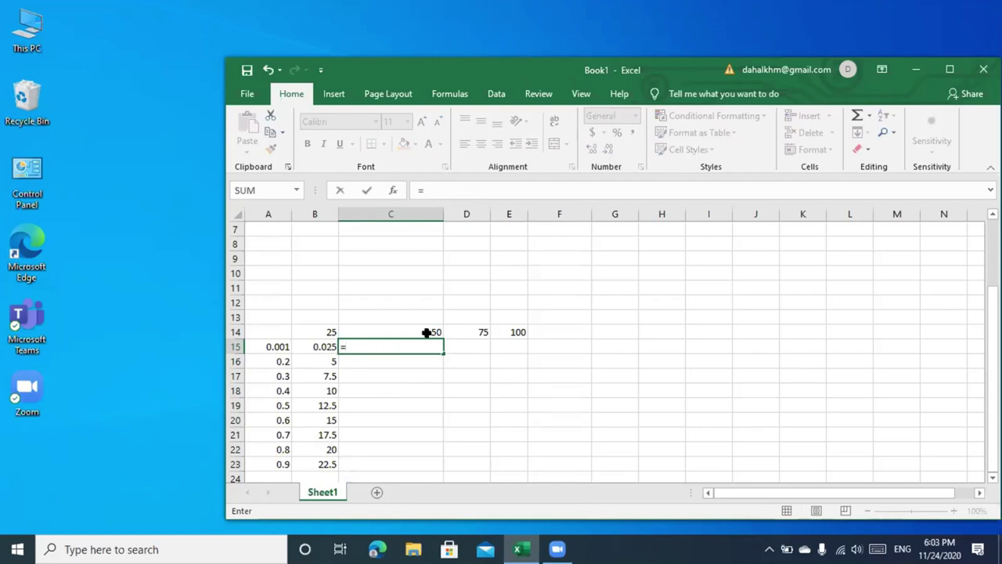
left_click(427, 332)
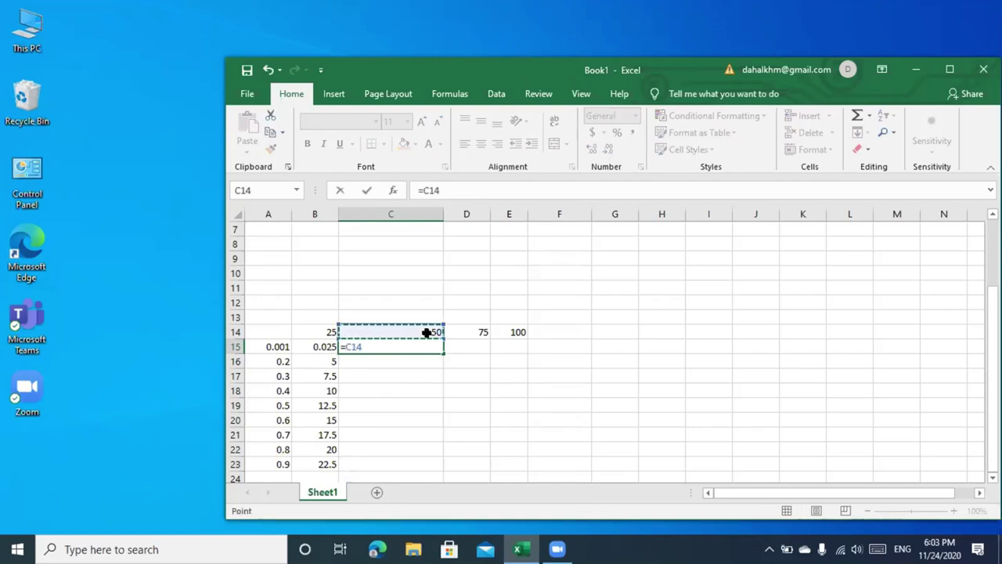
key("F4")
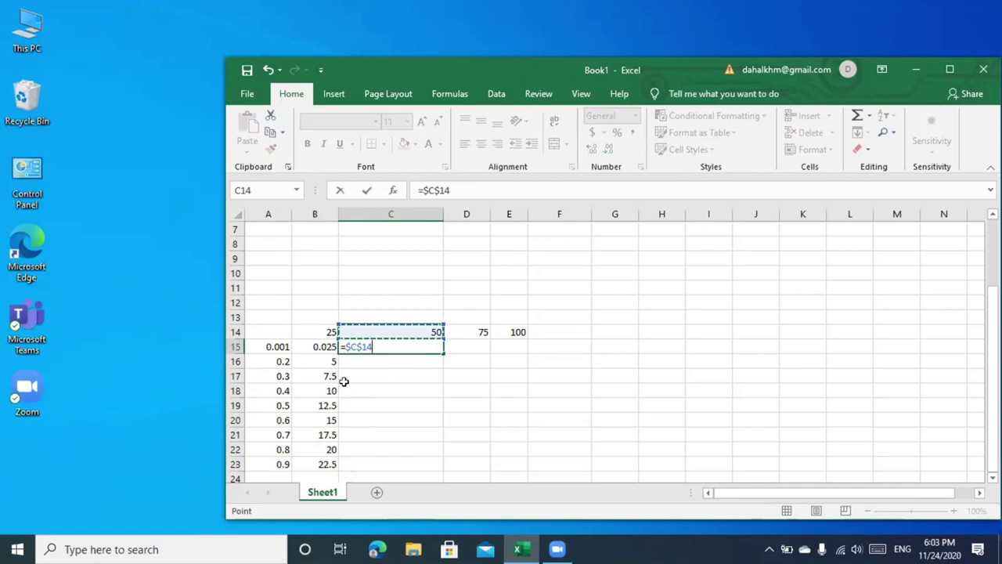
type("*")
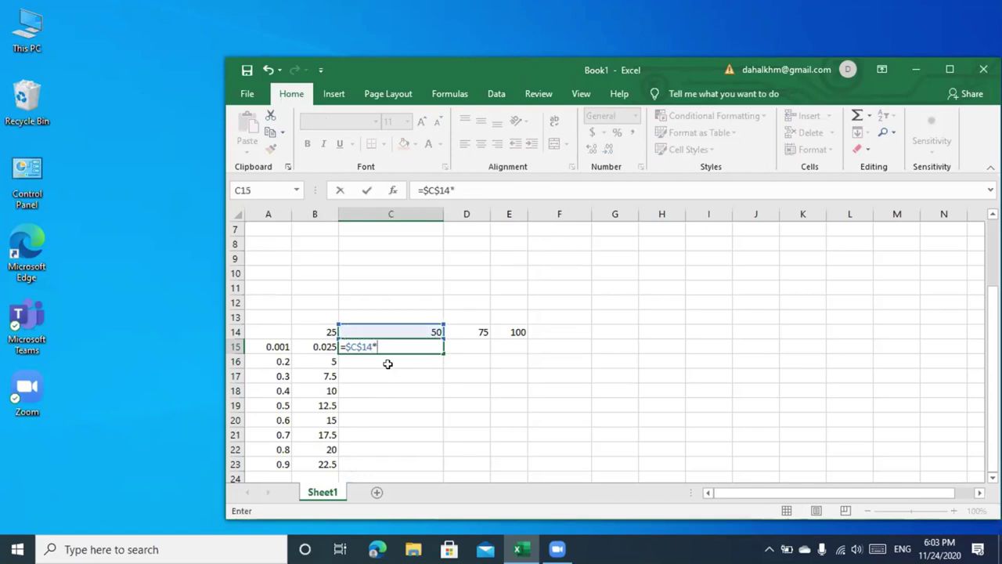
left_click(279, 347)
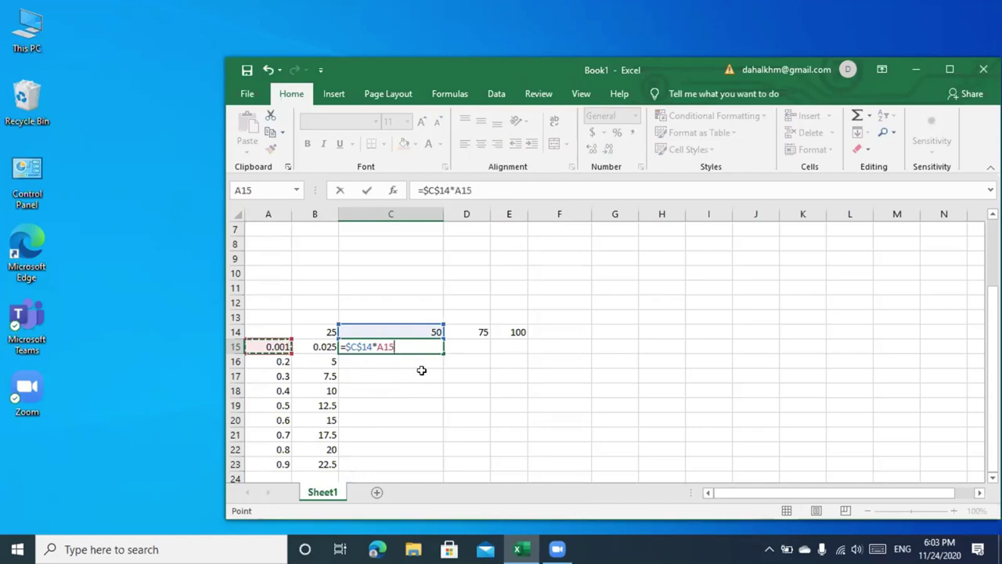
key("Return")
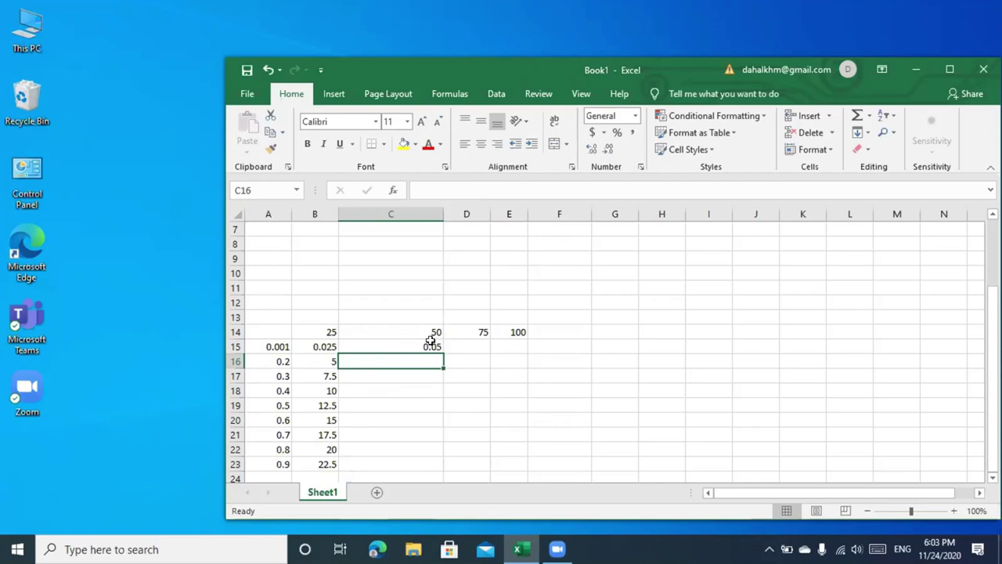
left_click(432, 343)
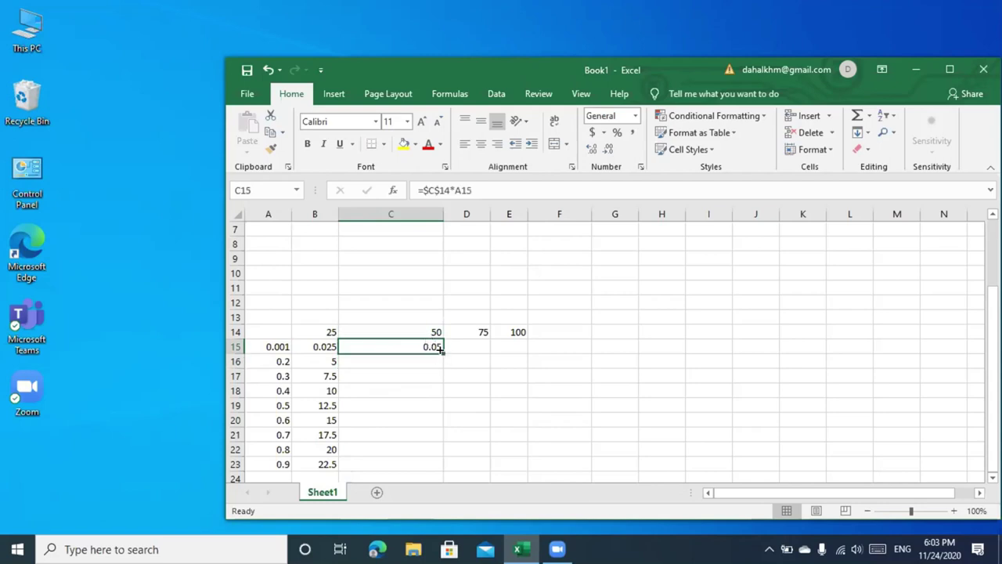
double_click(443, 352)
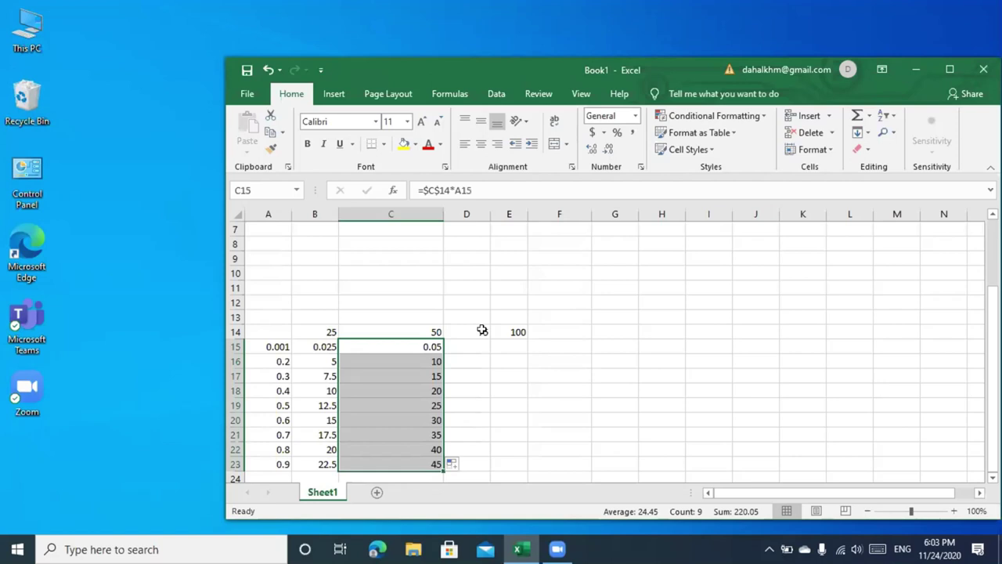
left_click(473, 346)
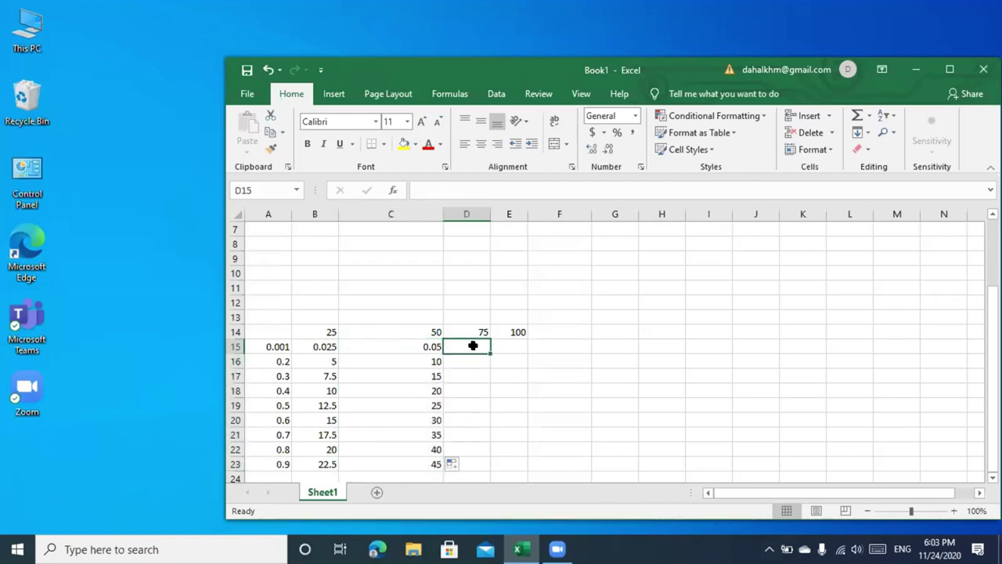
type("=")
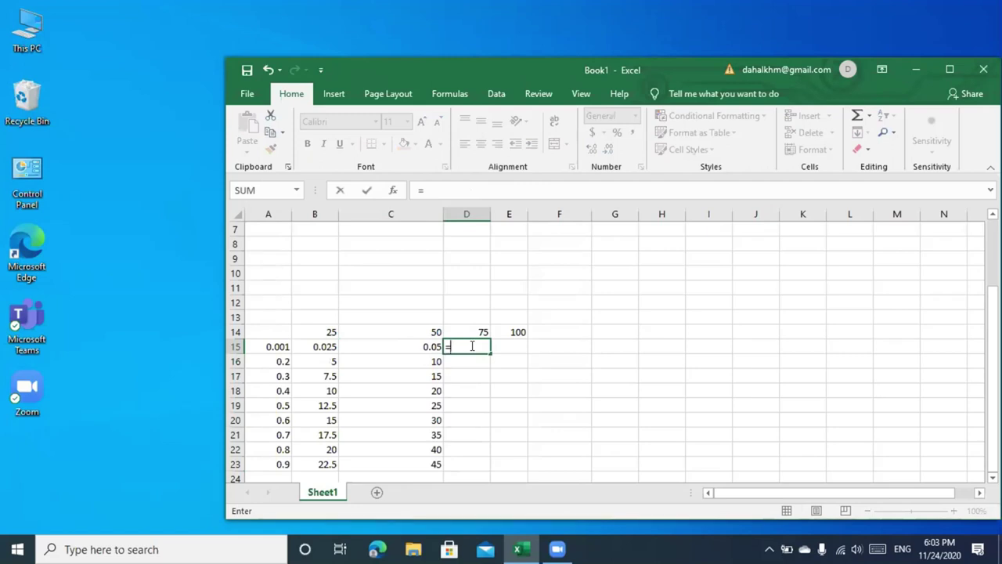
key("BackSpace")
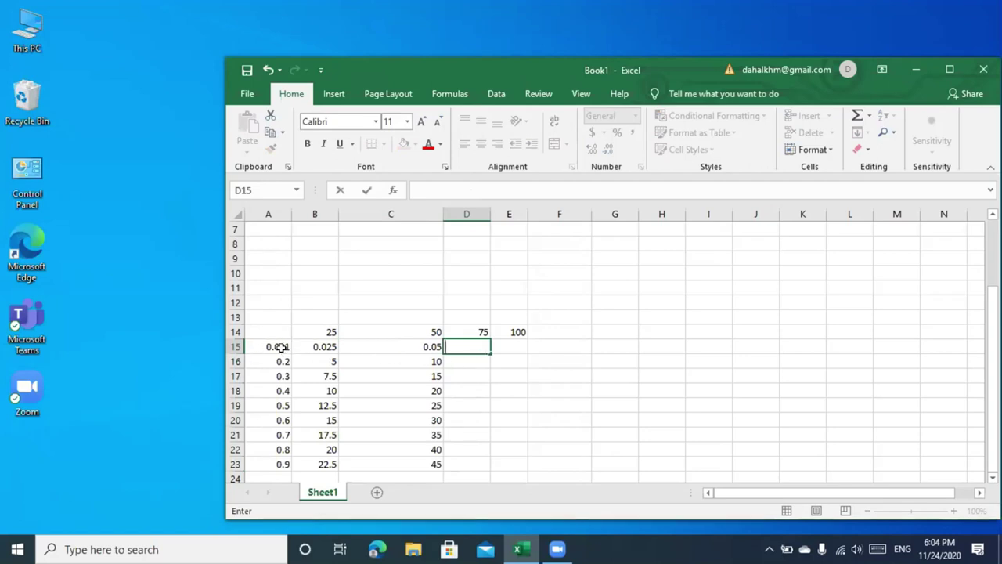
left_click(279, 346)
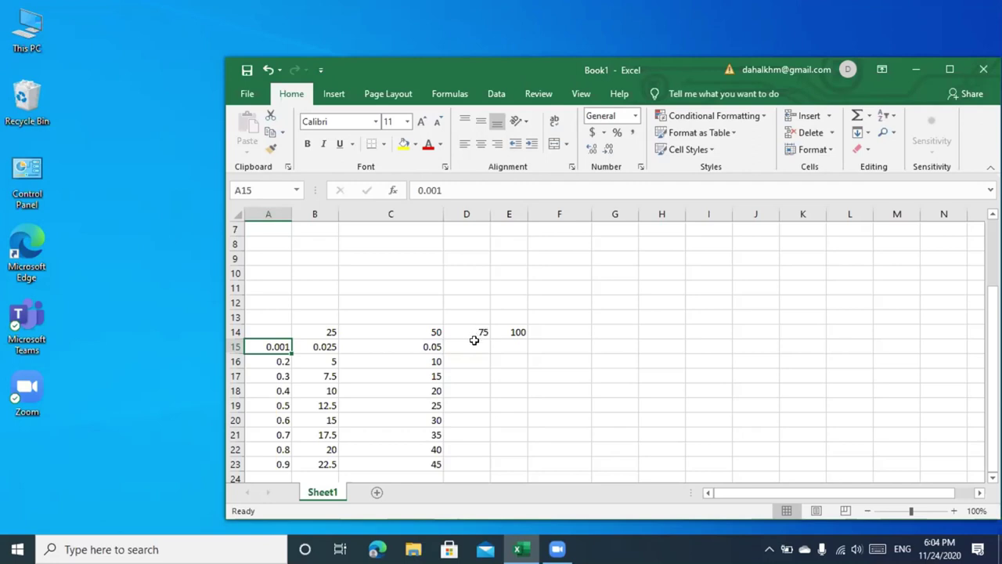
Enter =$D$14*A15 into all of D15:D23 at once with Ctrl+Enter
left_click(475, 345)
left_click_drag(475, 345, 470, 464)
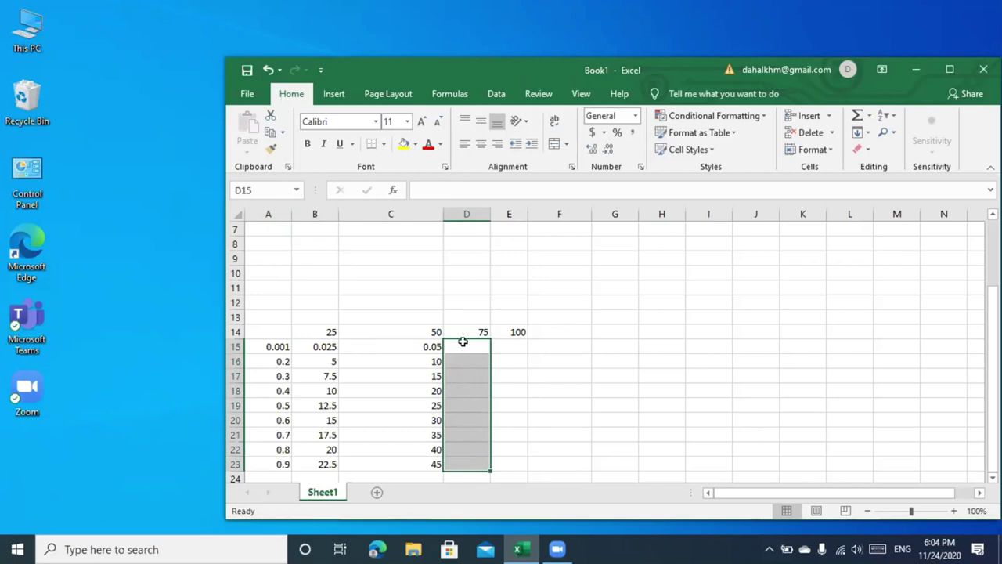
type("=")
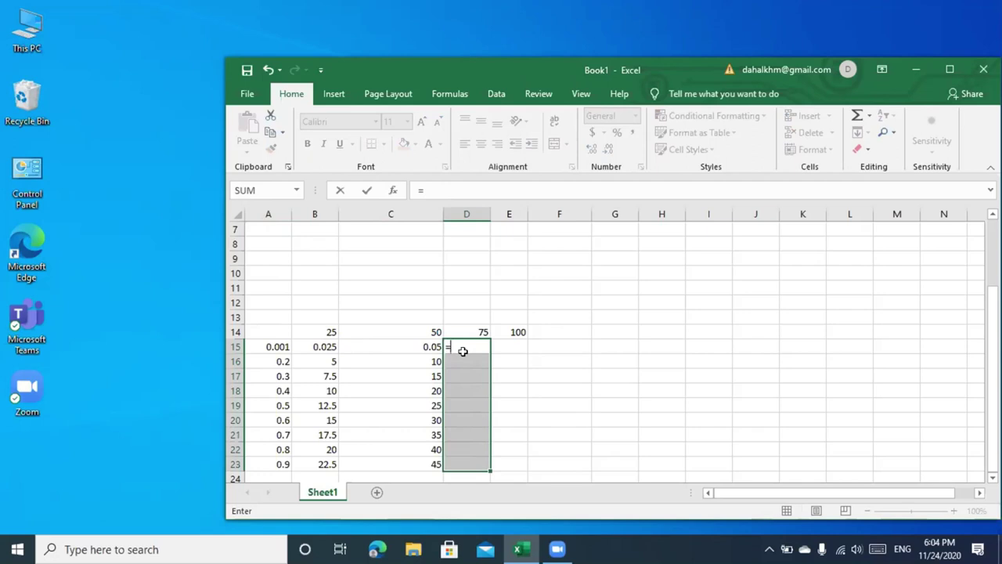
left_click(481, 331)
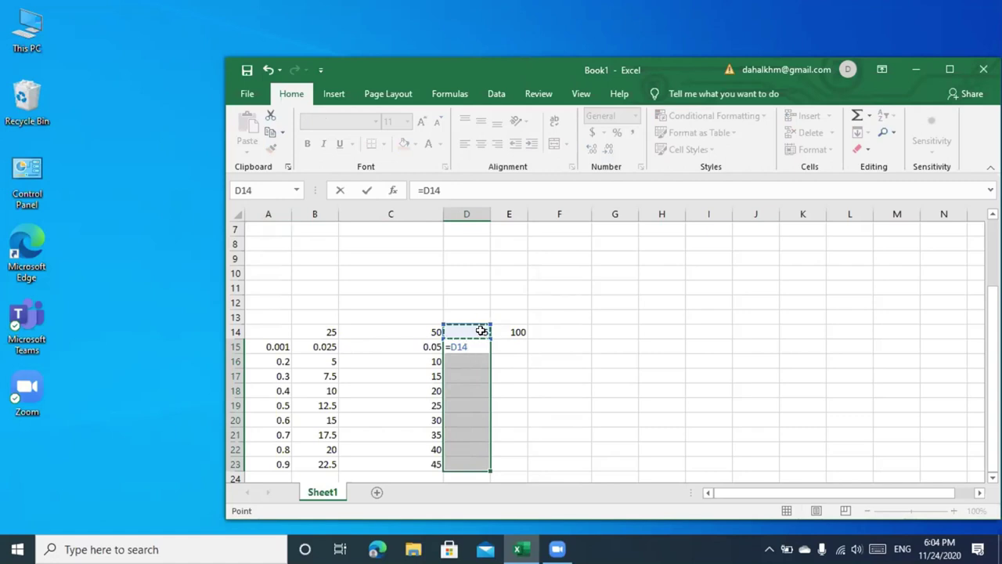
key("F4")
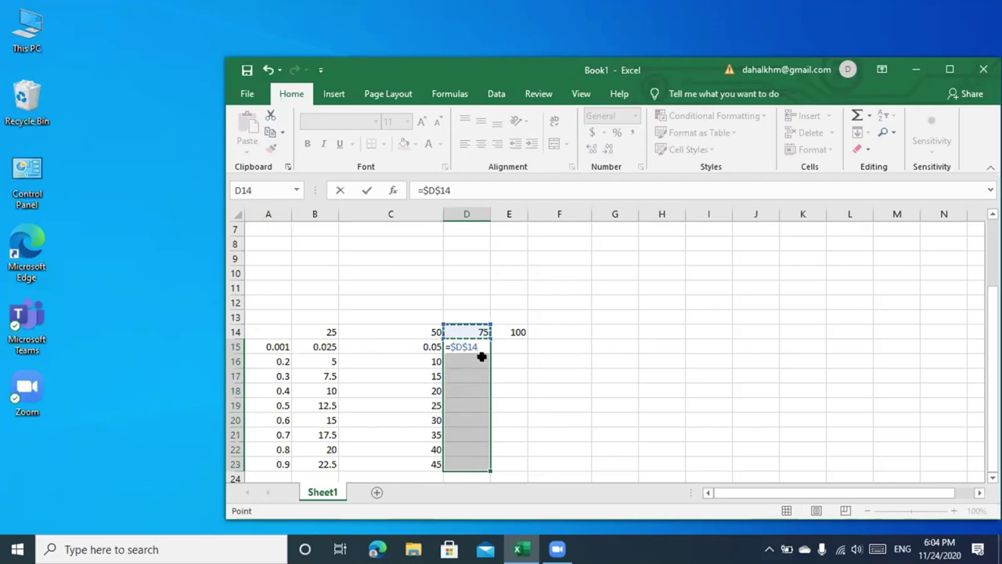
type("*")
left_click(280, 347)
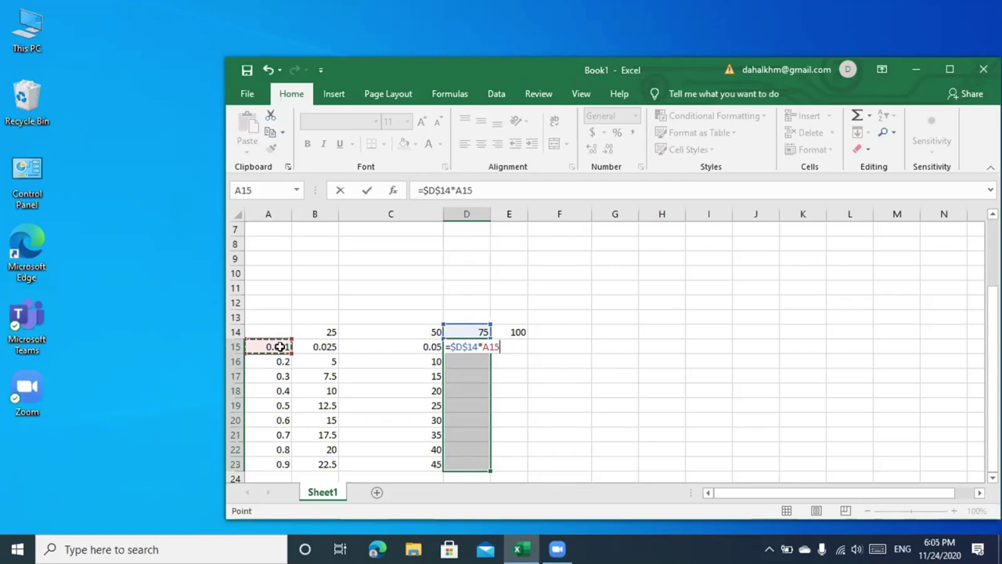
key("ctrl+Return")
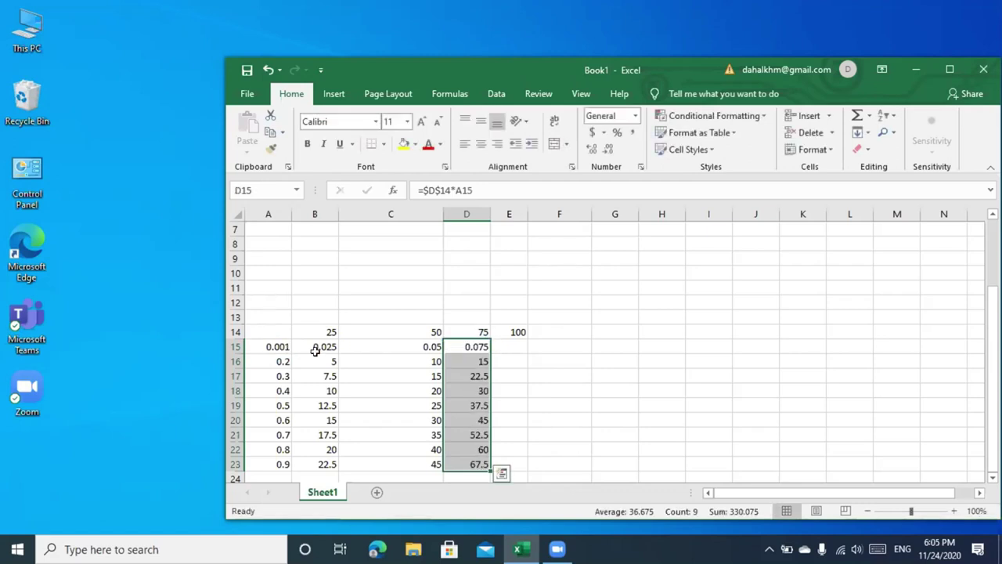
left_click(504, 390)
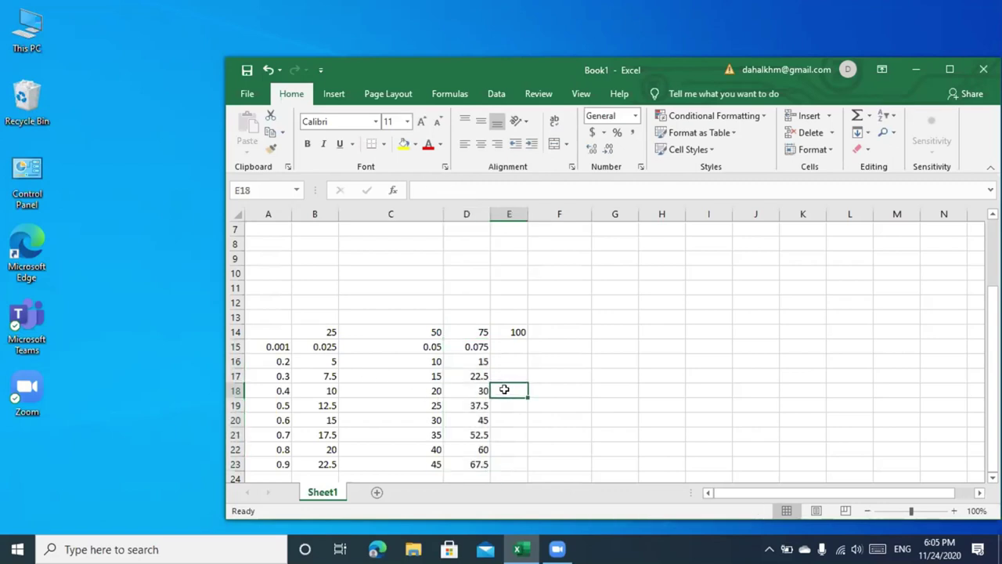
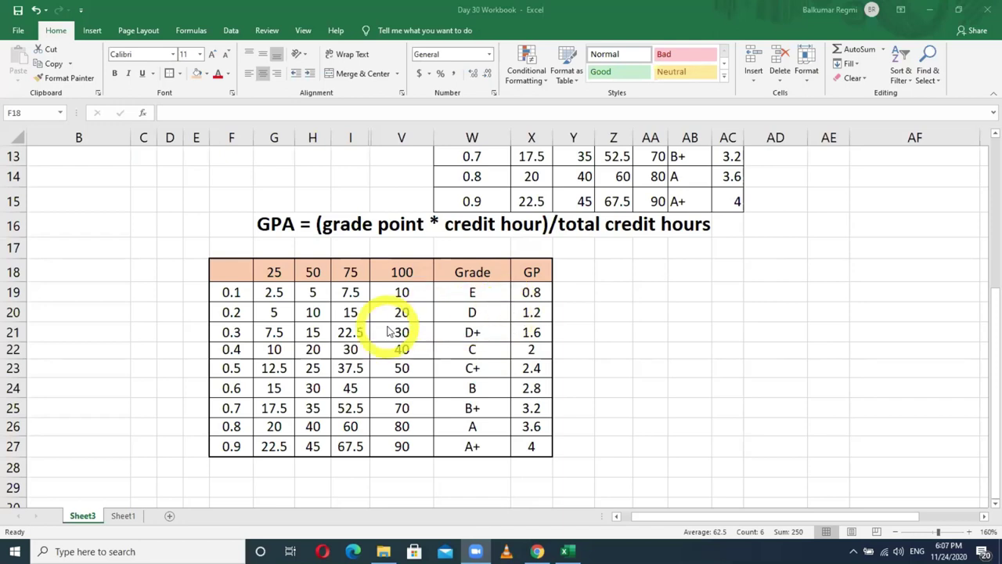
Clear the old lower-limit values from W6:AC15
scroll(384, 325, "up", 2)
scroll(387, 331, "up", 2)
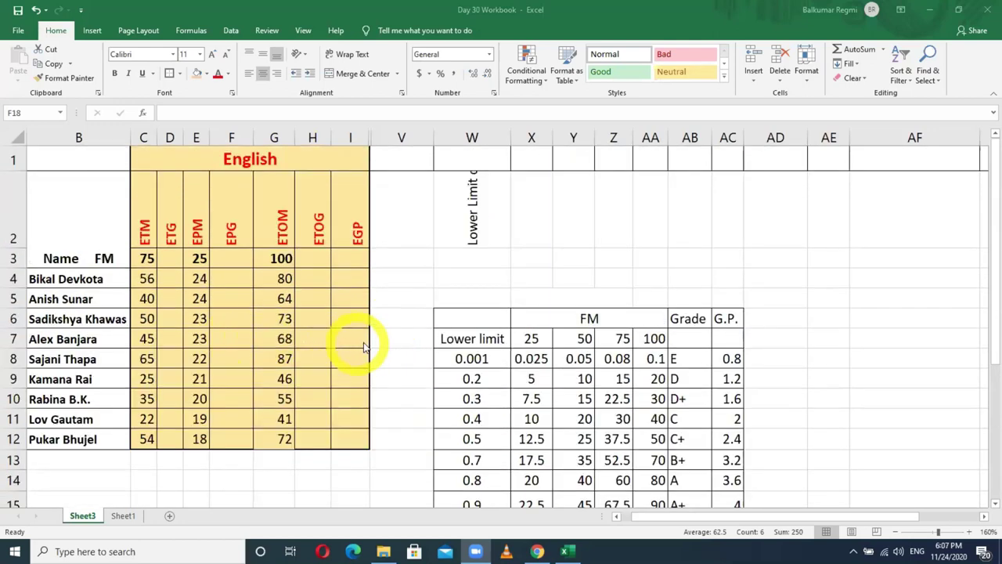
left_click(448, 315)
left_click_drag(448, 316, 734, 400)
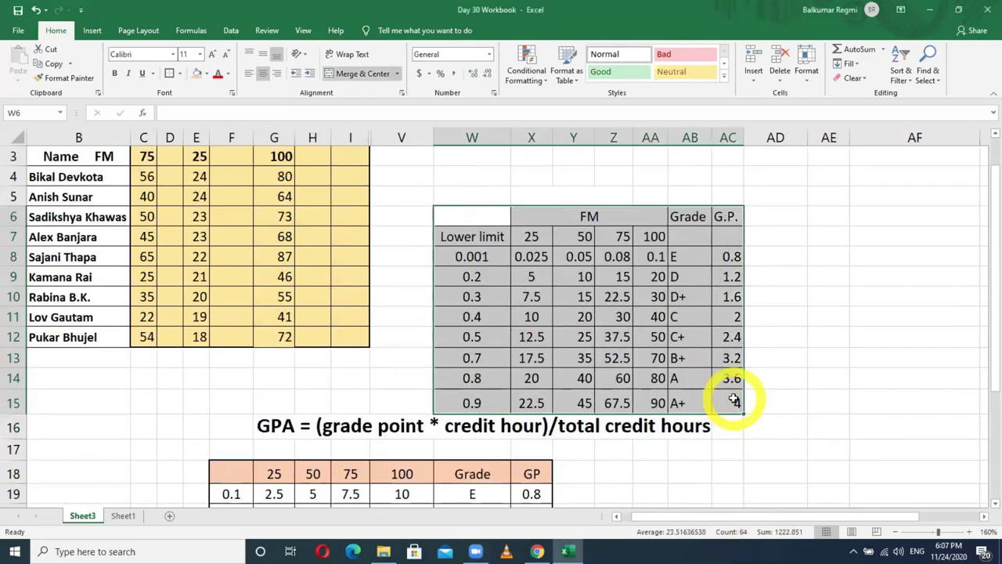
key("Delete")
Shift the lower grade table one column right and reselect it for cutting
scroll(220, 415, "down", 1)
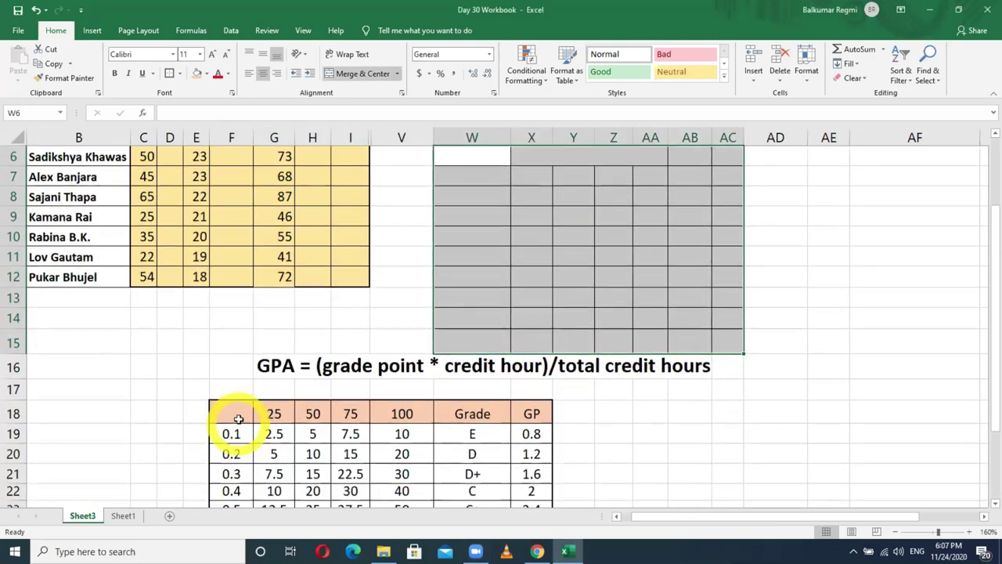
left_click_drag(239, 415, 534, 476)
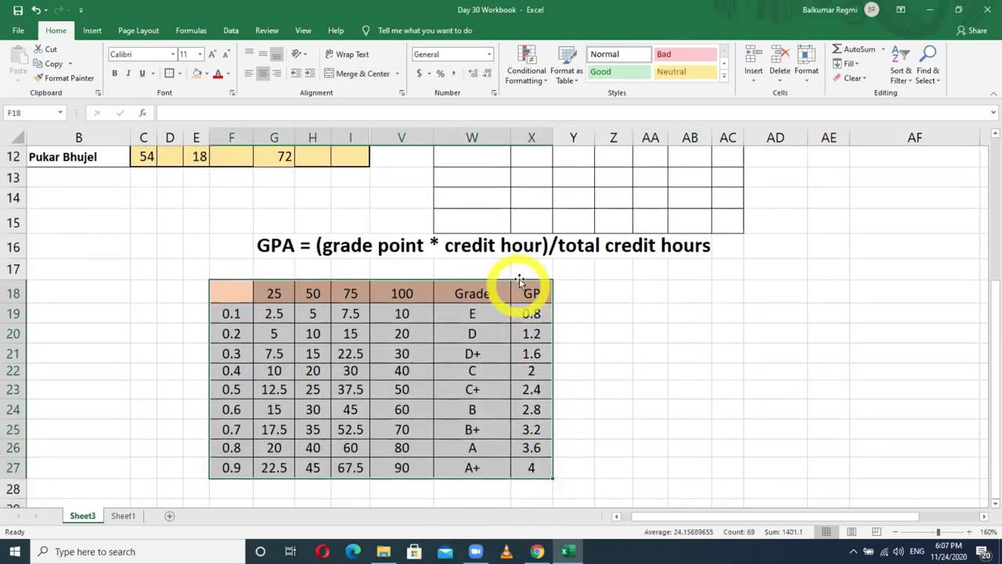
mouse_move(525, 283)
left_mouse_down()
mouse_move(908, 298)
mouse_move(928, 287)
left_mouse_up()
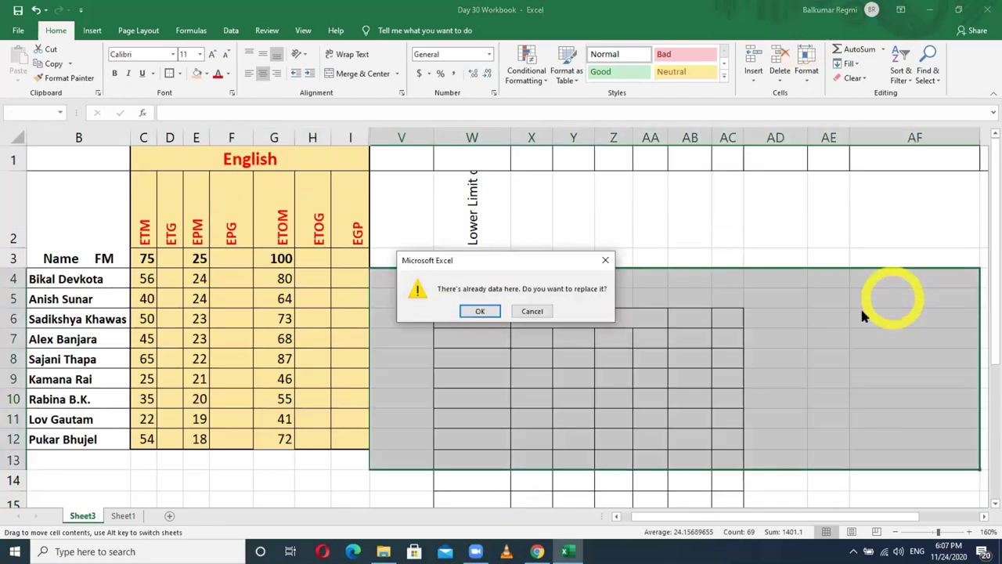
left_click(532, 311)
scroll(440, 404, "down", 2)
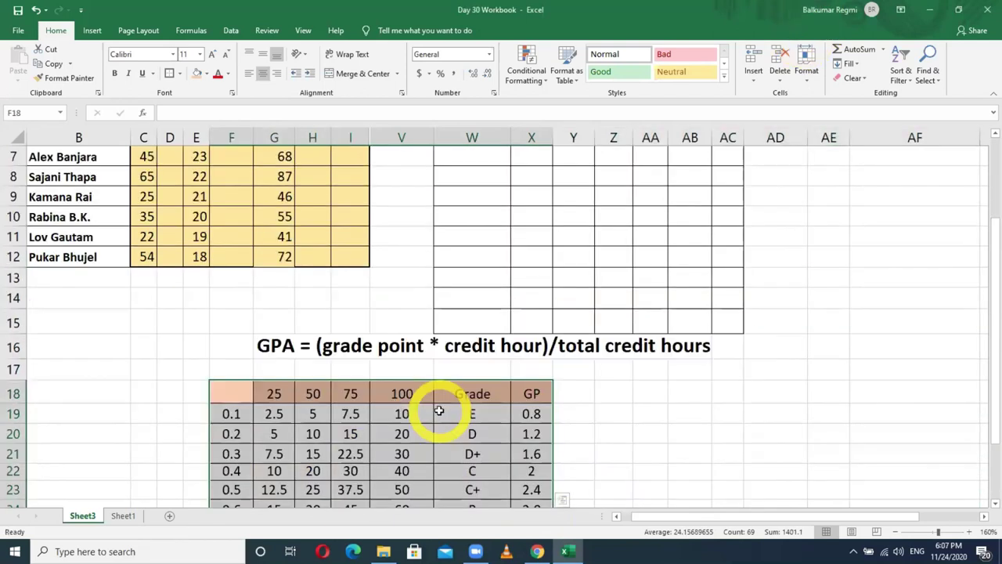
mouse_move(366, 382)
left_mouse_down()
mouse_move(787, 159)
mouse_move(641, 400)
left_mouse_up()
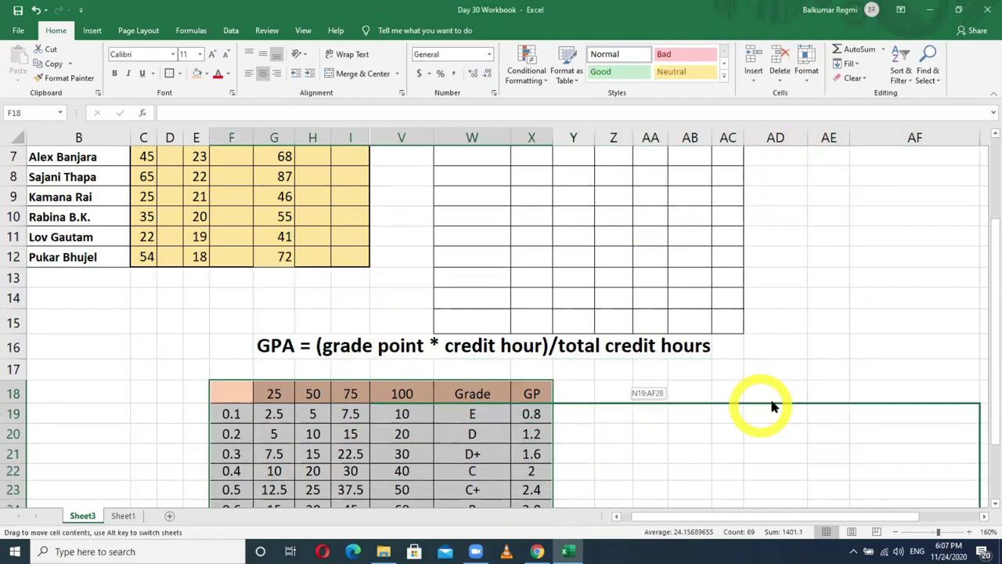
left_click_drag(641, 400, 436, 397)
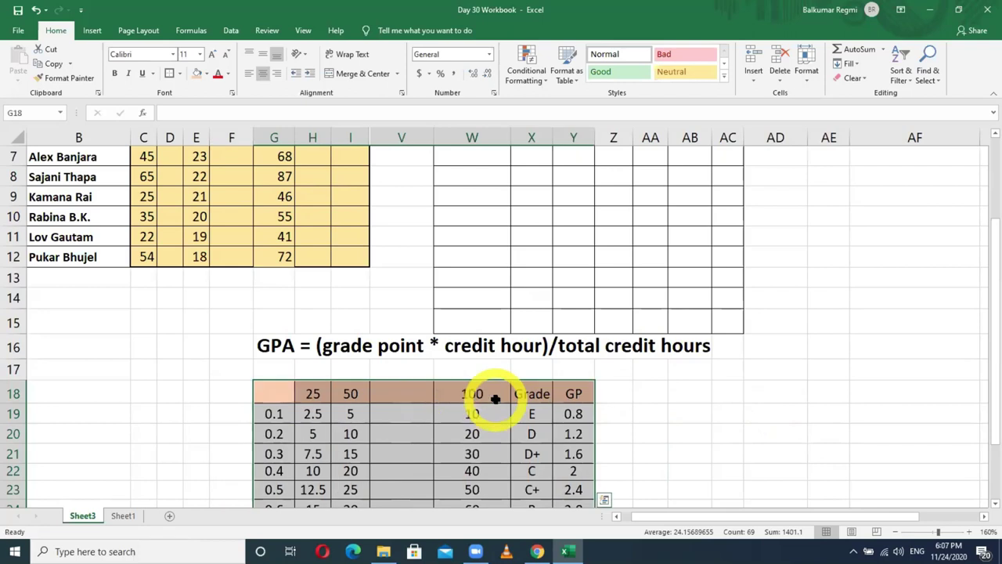
scroll(462, 394, "up", 2)
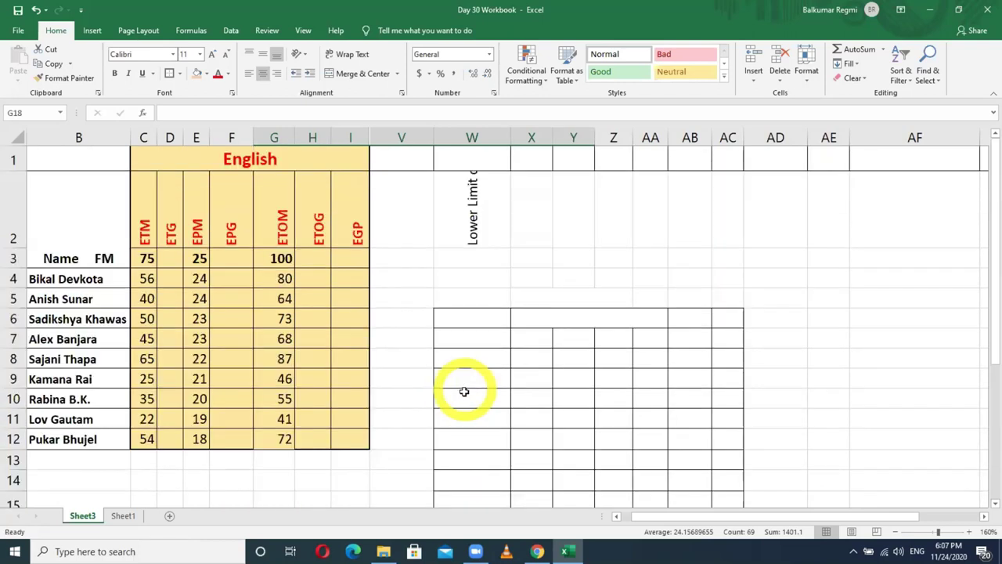
scroll(464, 393, "down", 2)
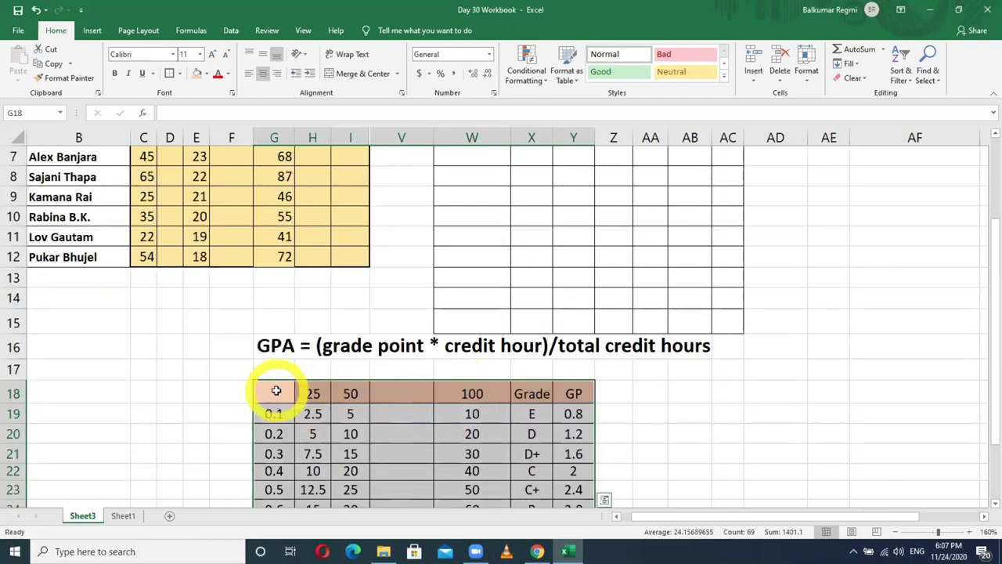
left_click(289, 391)
left_click_drag(288, 391, 573, 467)
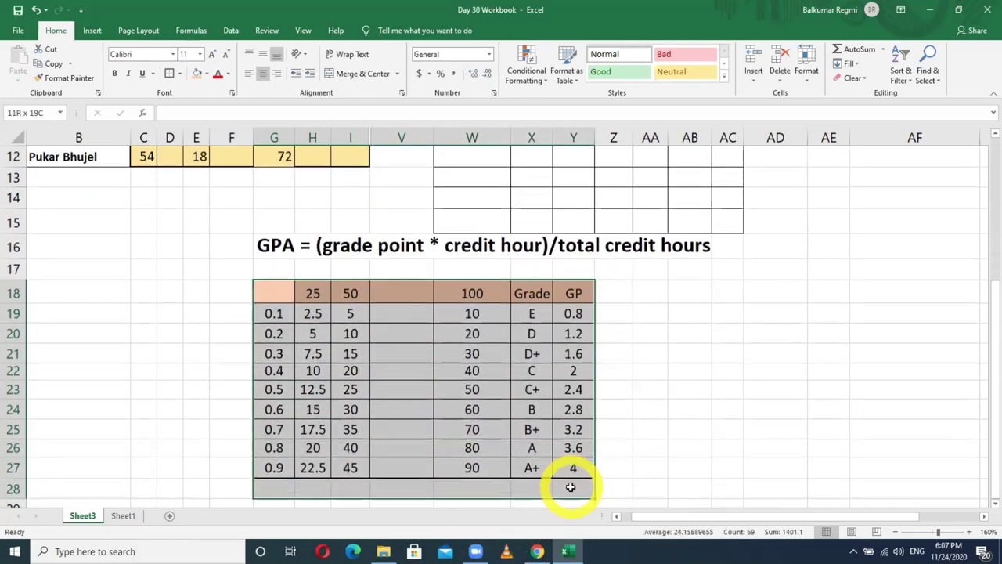
Cut the lower grade table and unmerge the FM header cells so W6 can receive it
key("ctrl+x")
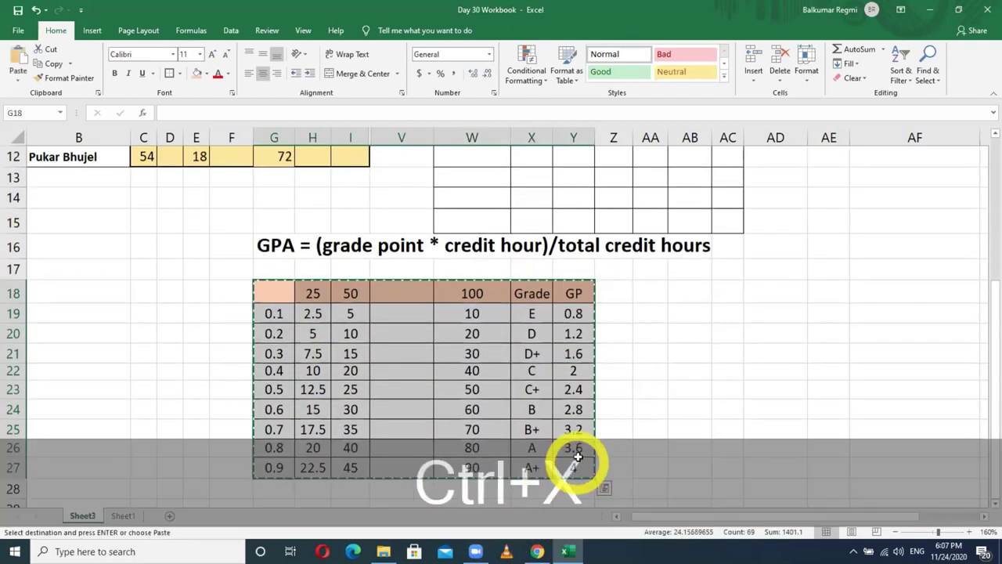
scroll(576, 454, "up", 4)
left_click(472, 320)
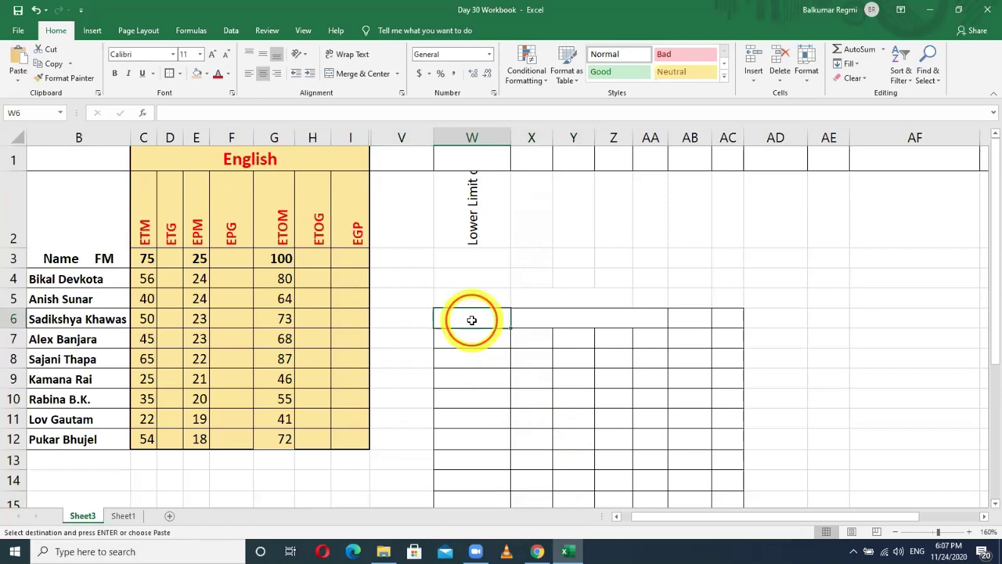
left_click(530, 319)
left_click(360, 83)
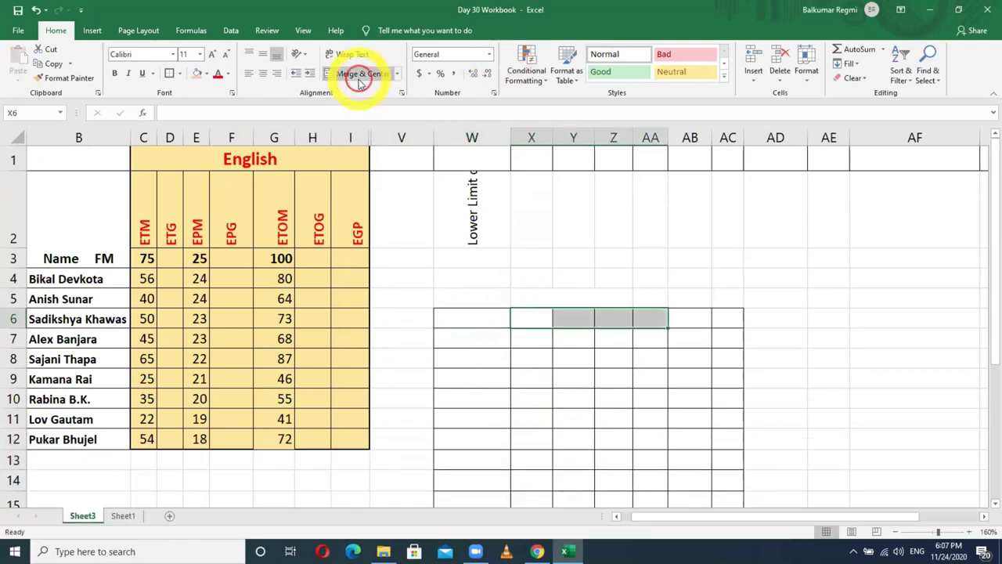
left_click(470, 321)
key("ctrl+v")
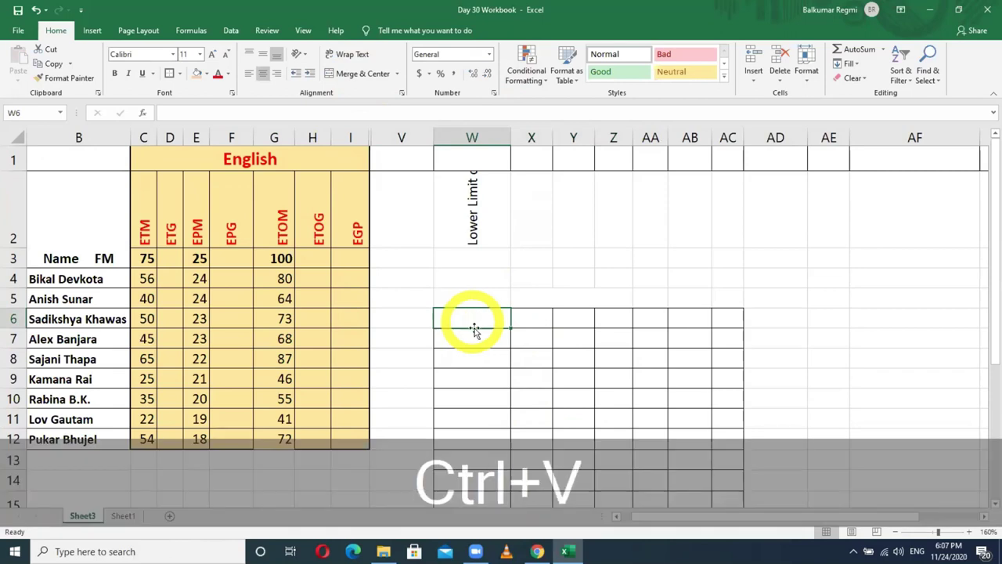
Reselect and cut the grade table again, then paste it at W6
scroll(473, 328, "down", 3)
mouse_move(269, 332)
left_mouse_down()
mouse_move(532, 492)
mouse_move(569, 468)
left_mouse_up()
key("ctrl+x")
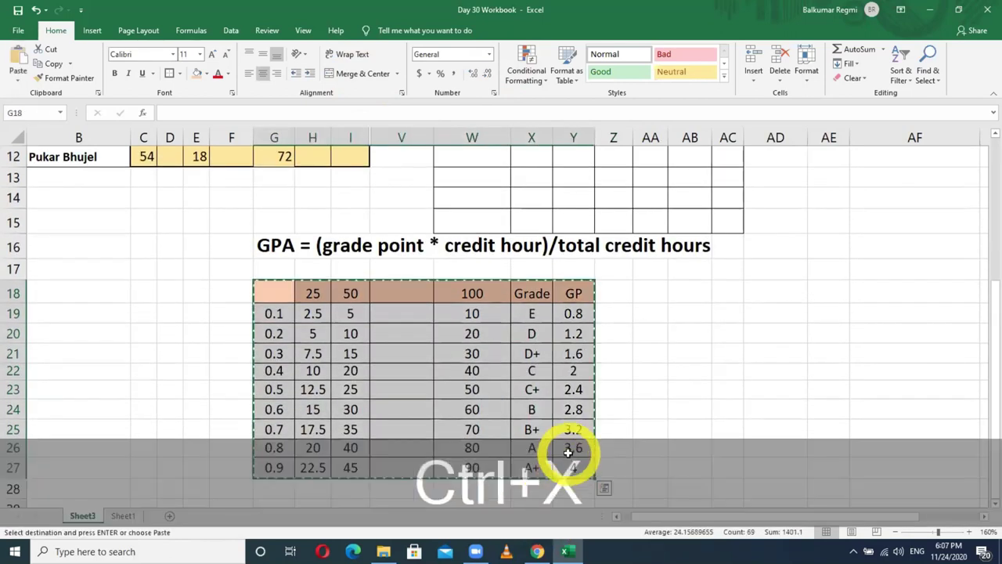
scroll(569, 453, "up", 4)
left_click(465, 318)
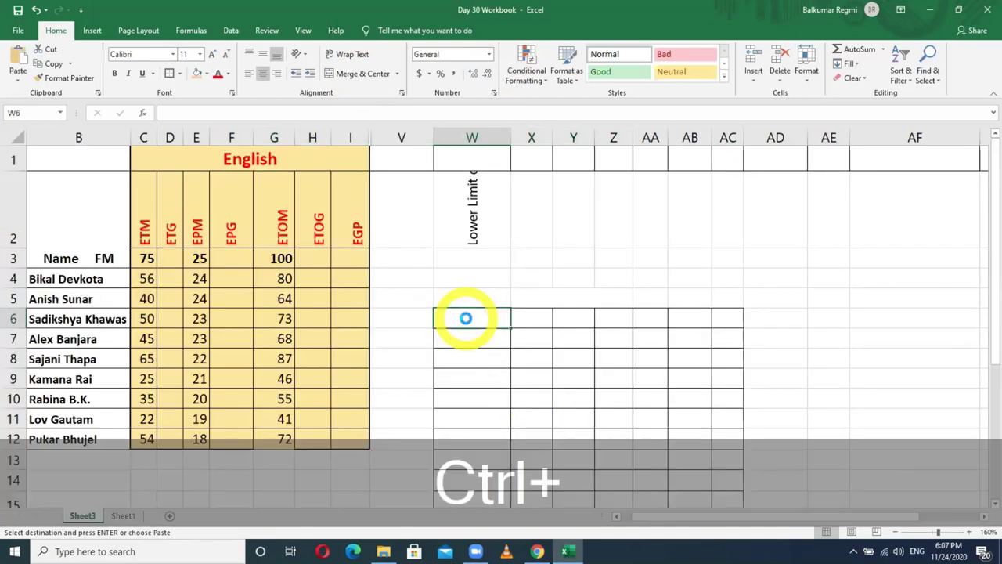
key("ctrl+v")
scroll(590, 392, "down", 2)
scroll(600, 331, "up", 1)
scroll(630, 381, "up", 1)
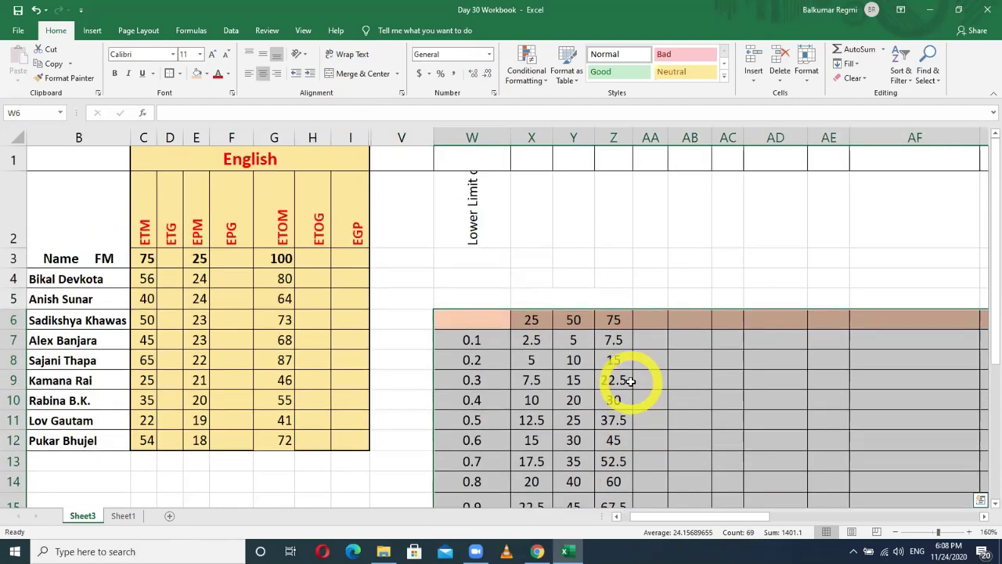
scroll(631, 381, "down", 1)
Delete the empty columns AA to AL inside the pasted grade table
left_click_drag(652, 138, 957, 136)
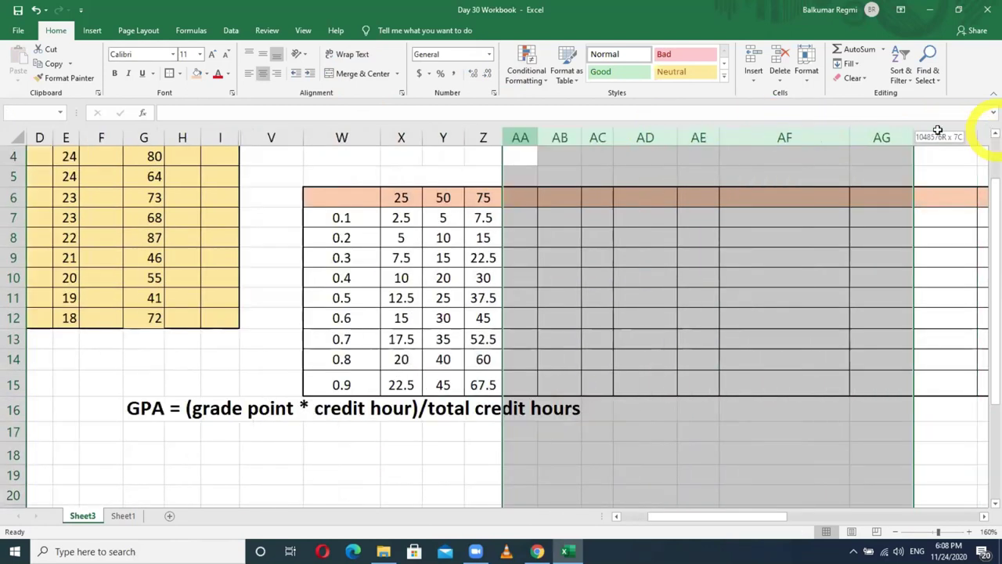
left_click_drag(957, 136, 776, 138)
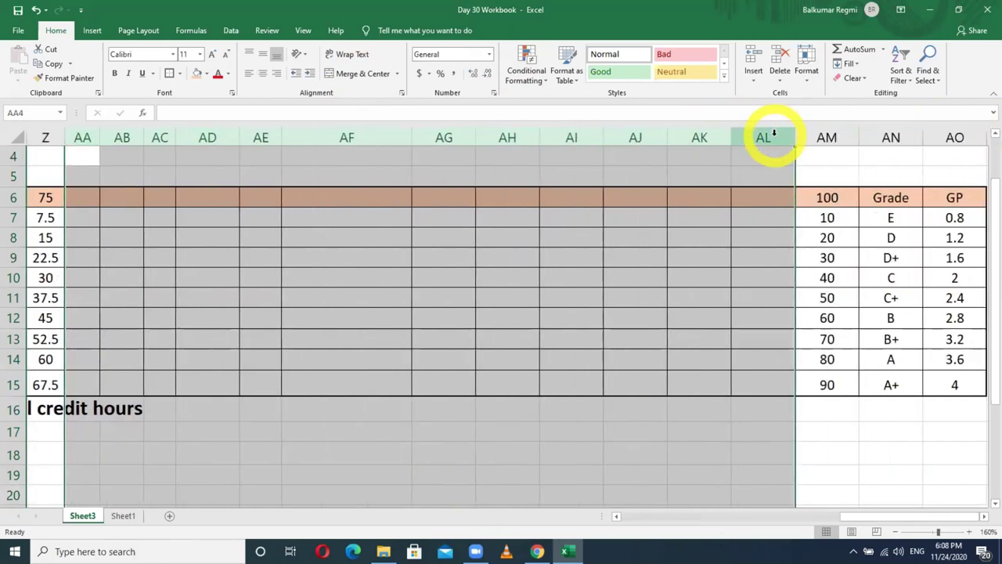
right_click(775, 139)
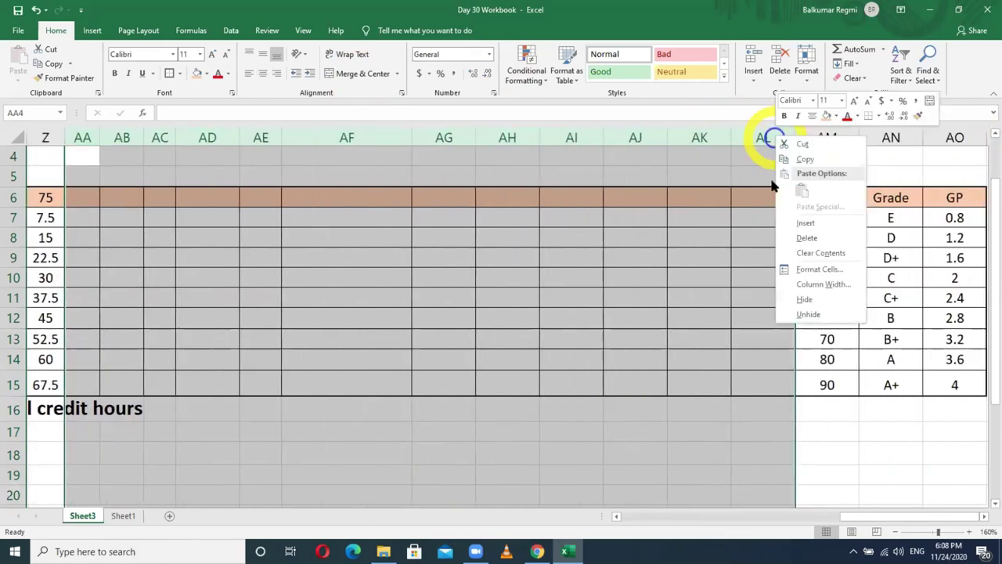
left_click(807, 237)
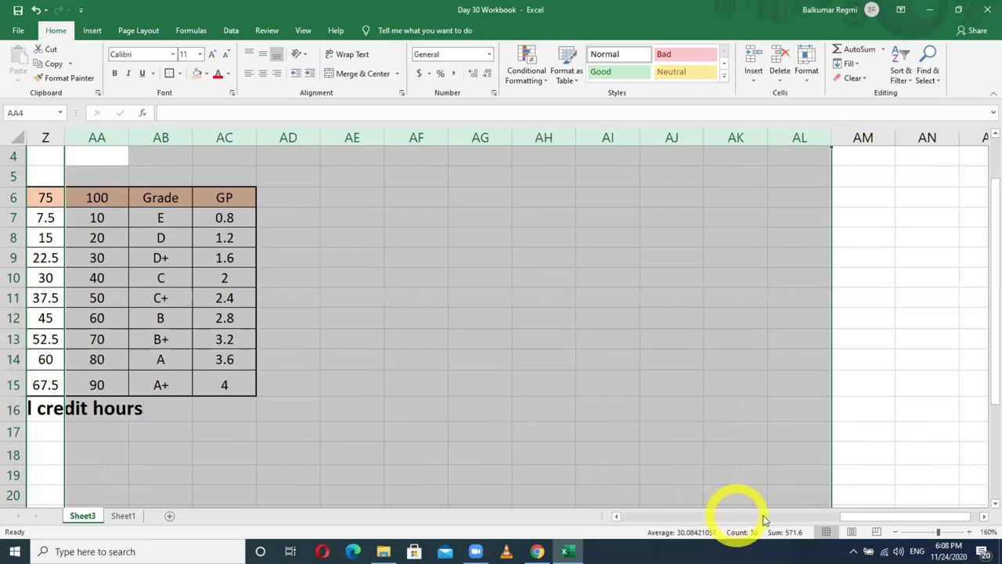
left_click_drag(852, 525, 649, 520)
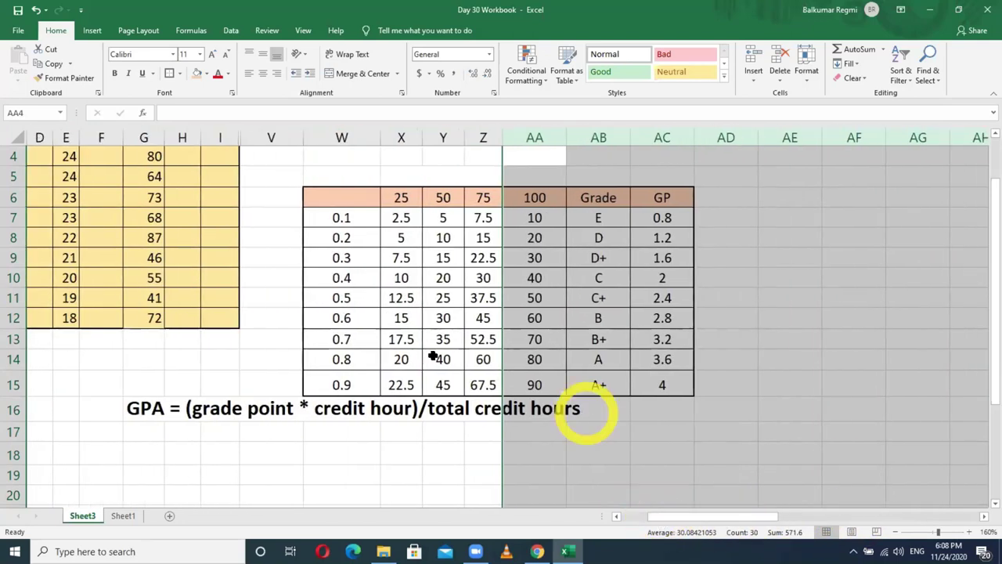
scroll(406, 375, "up", 1)
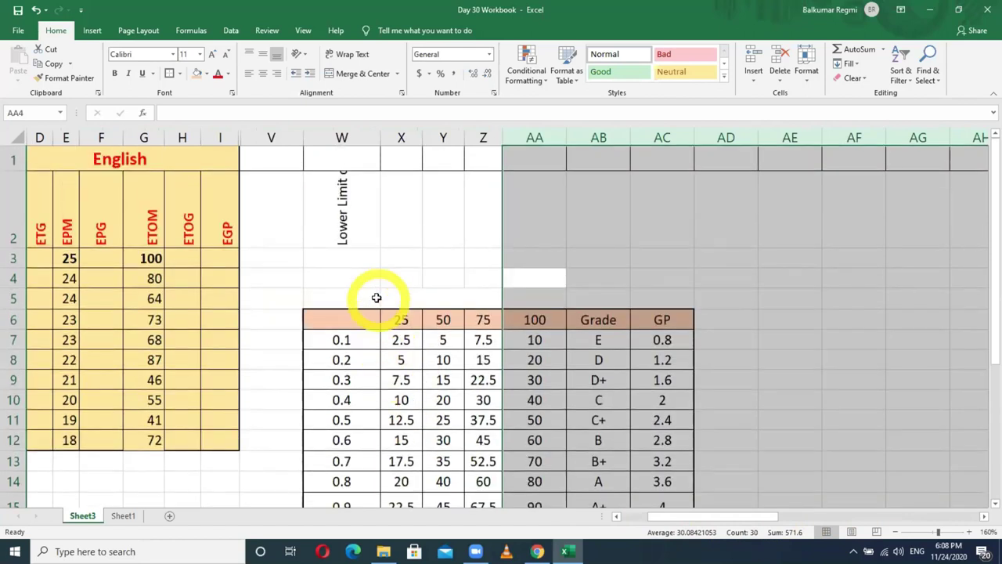
left_click(373, 295)
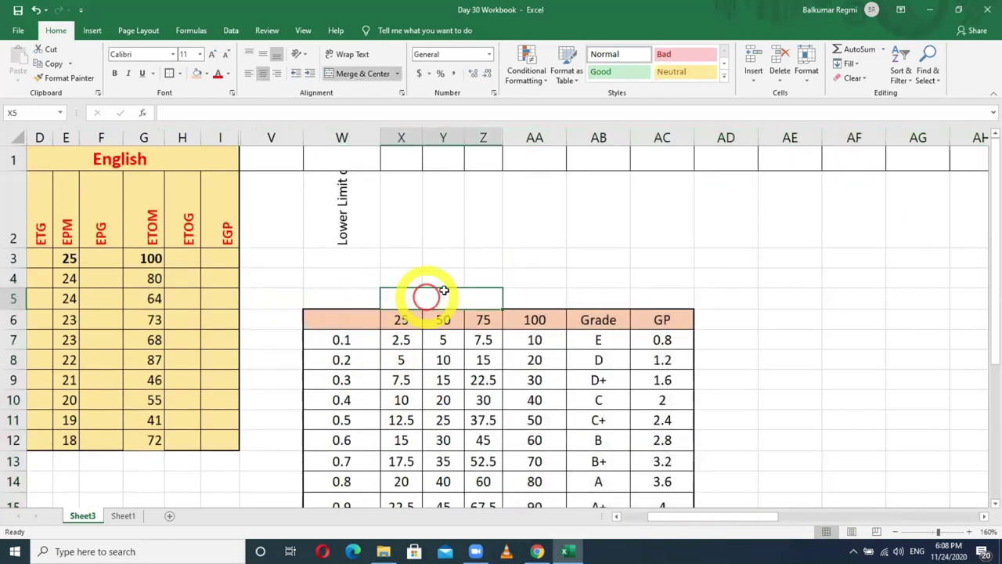
Merge X5:Z5 above the 25/50/75 headers and move the grade table up to W4:AC13
left_click(524, 295)
left_click_drag(401, 297, 481, 298)
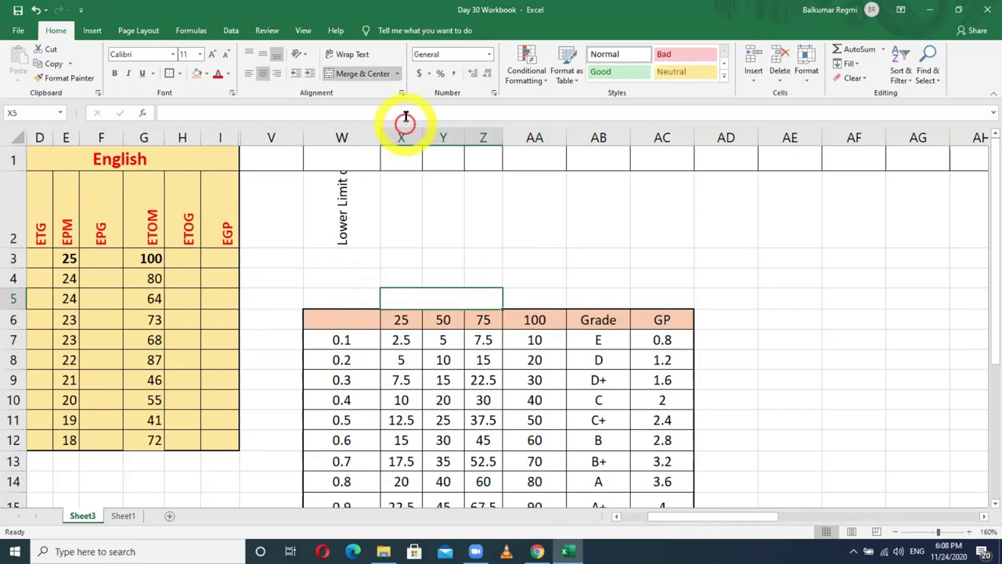
left_click(362, 74)
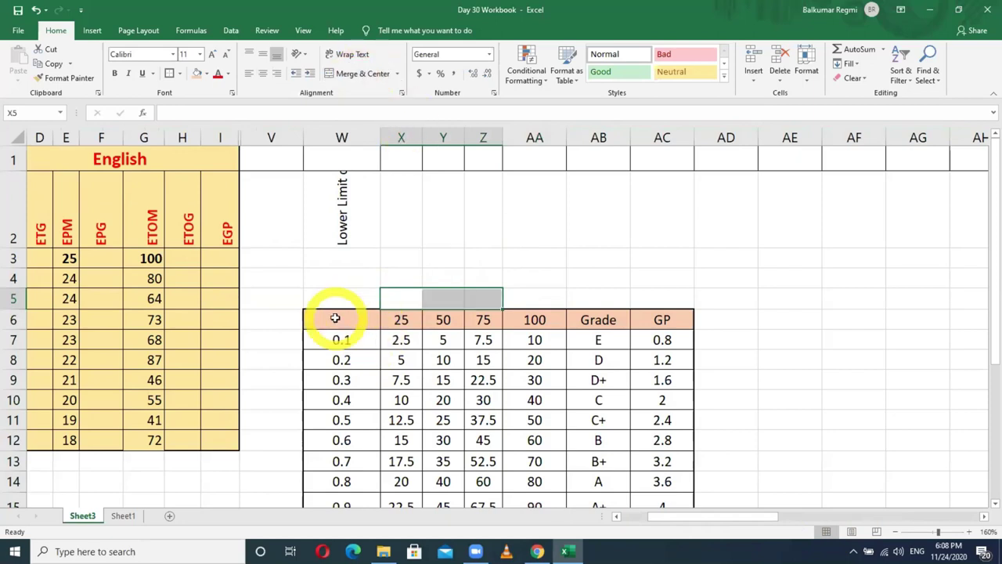
left_click_drag(337, 320, 419, 362)
left_click_drag(533, 398, 649, 401)
scroll(649, 401, "up", 1)
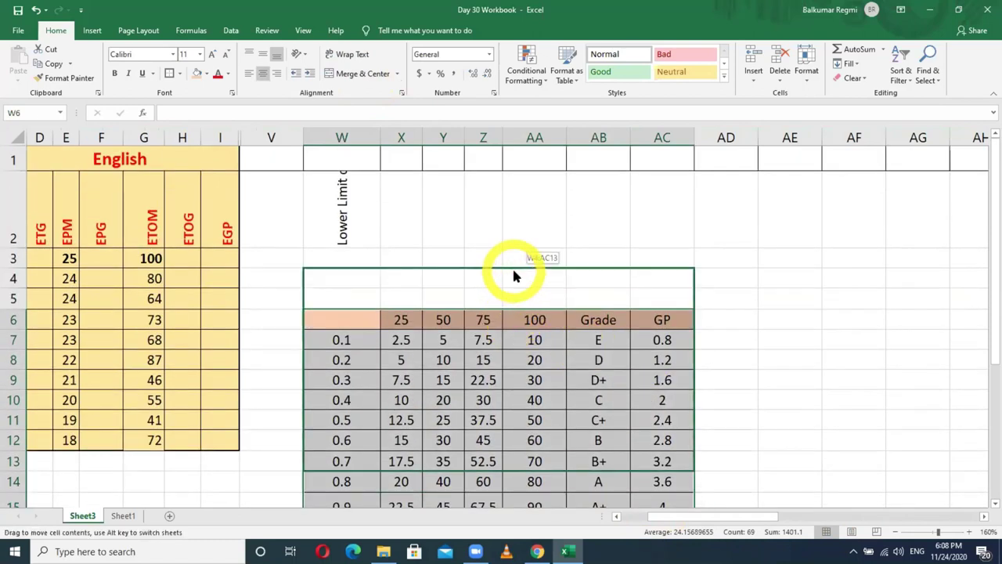
left_click_drag(513, 307, 509, 270)
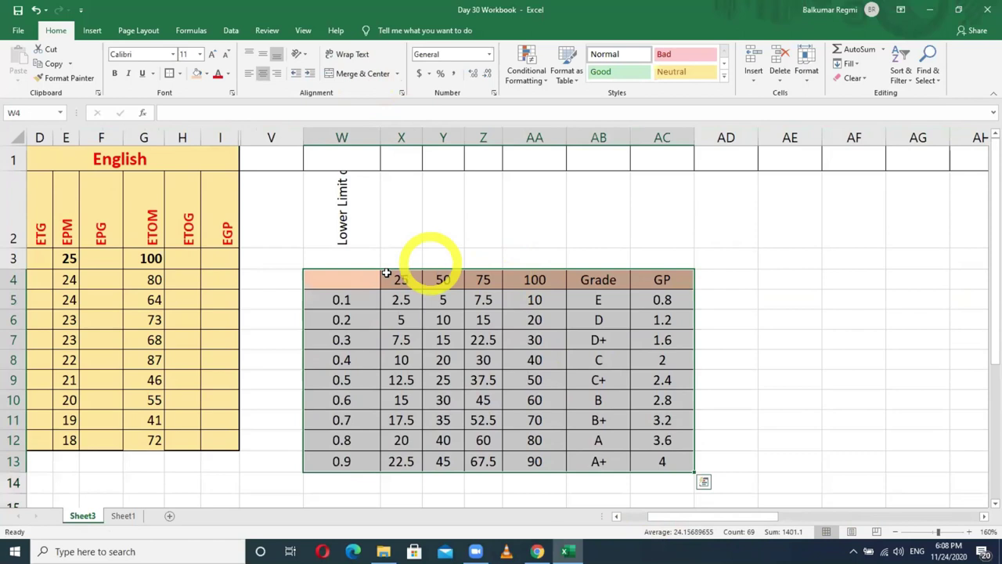
mouse_move(649, 516)
left_mouse_down()
mouse_move(635, 523)
mouse_move(600, 501)
left_mouse_up()
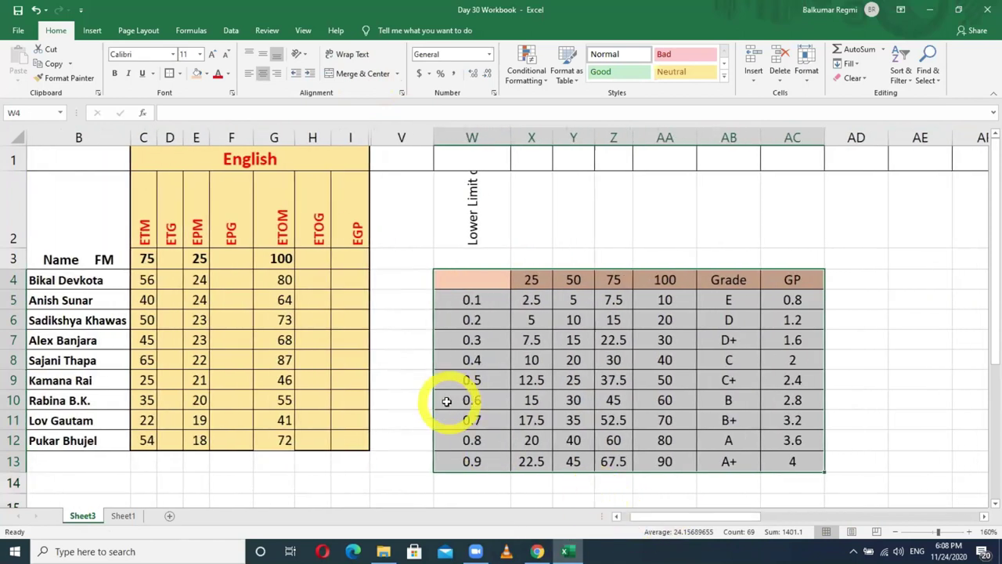
left_click(170, 259)
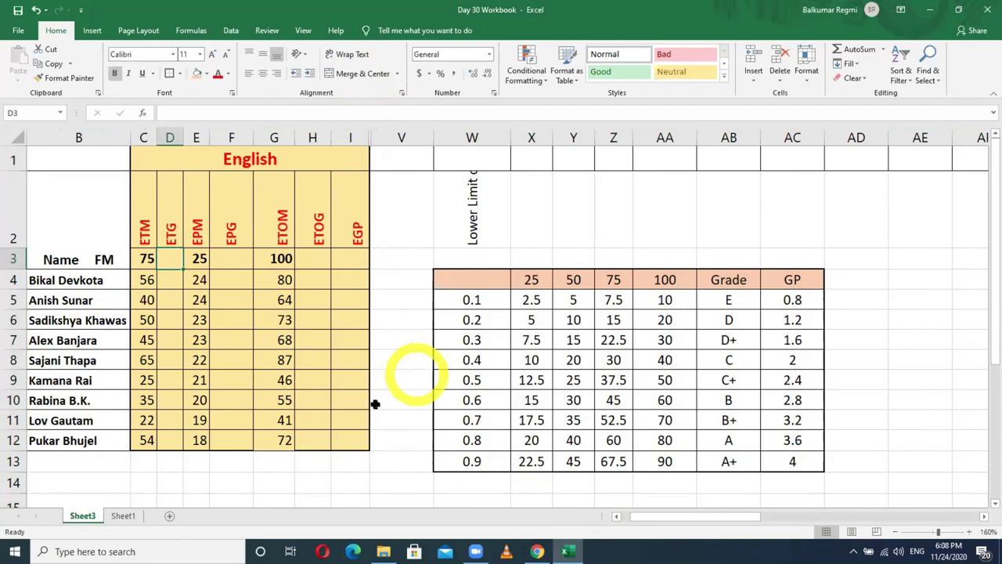
left_click(168, 282)
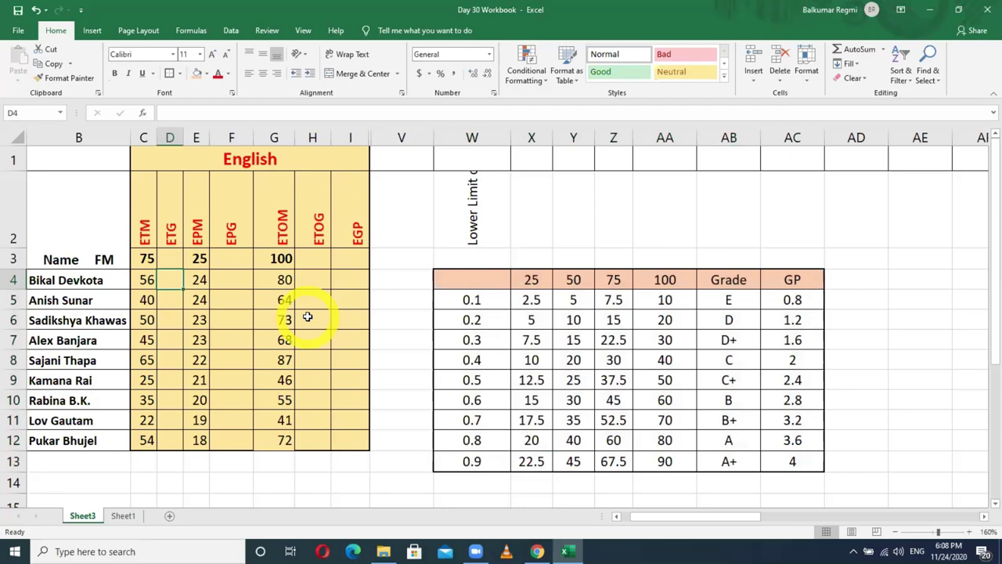
left_click(145, 259)
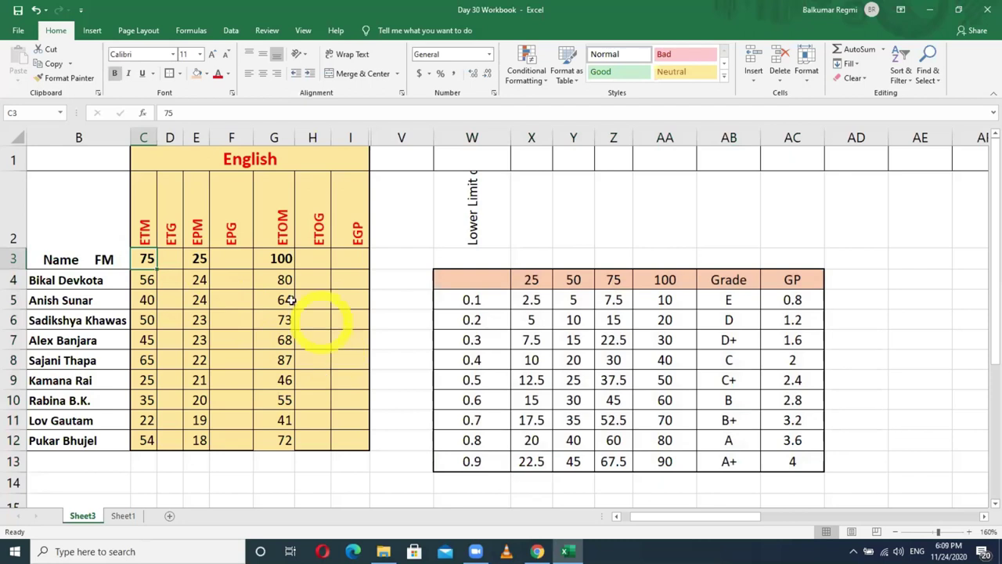
left_click(147, 278)
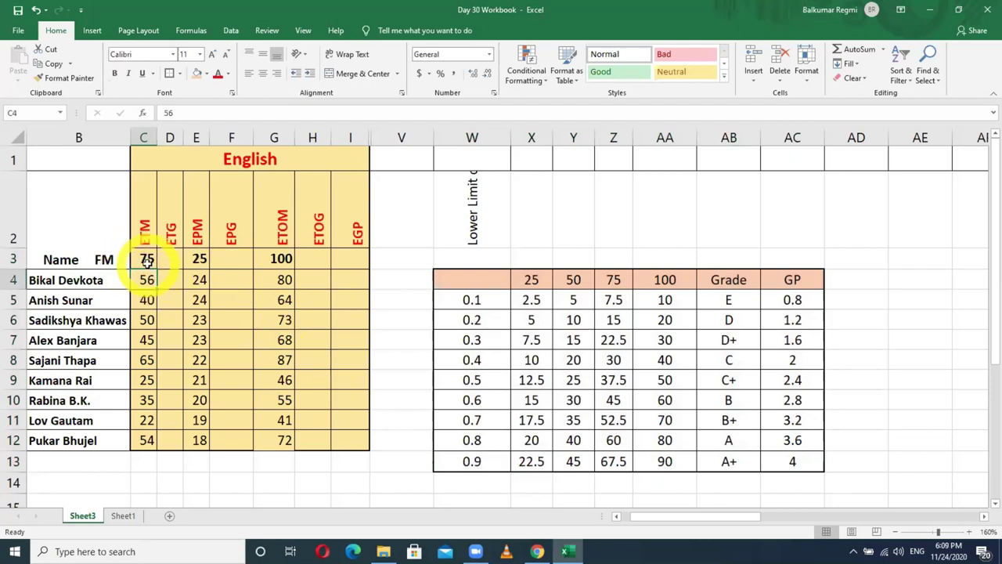
left_click(147, 262)
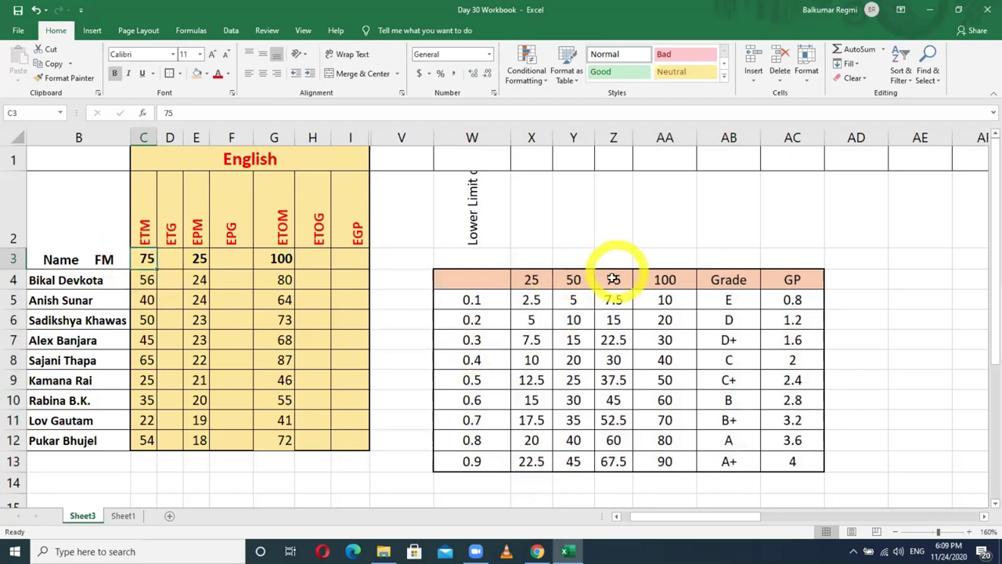
mouse_move(614, 280)
left_mouse_down()
mouse_move(634, 298)
mouse_move(612, 278)
left_mouse_up()
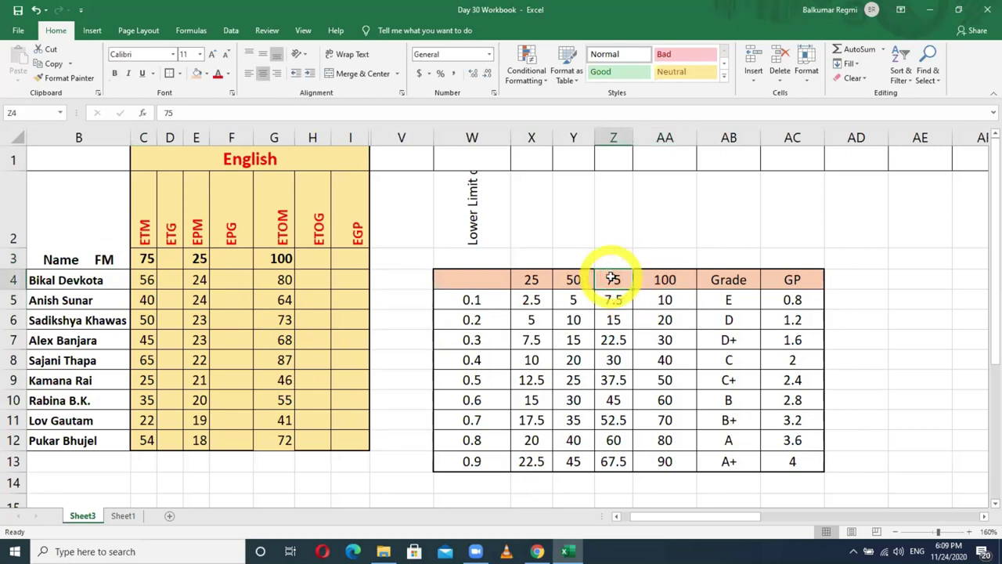
left_click(614, 137)
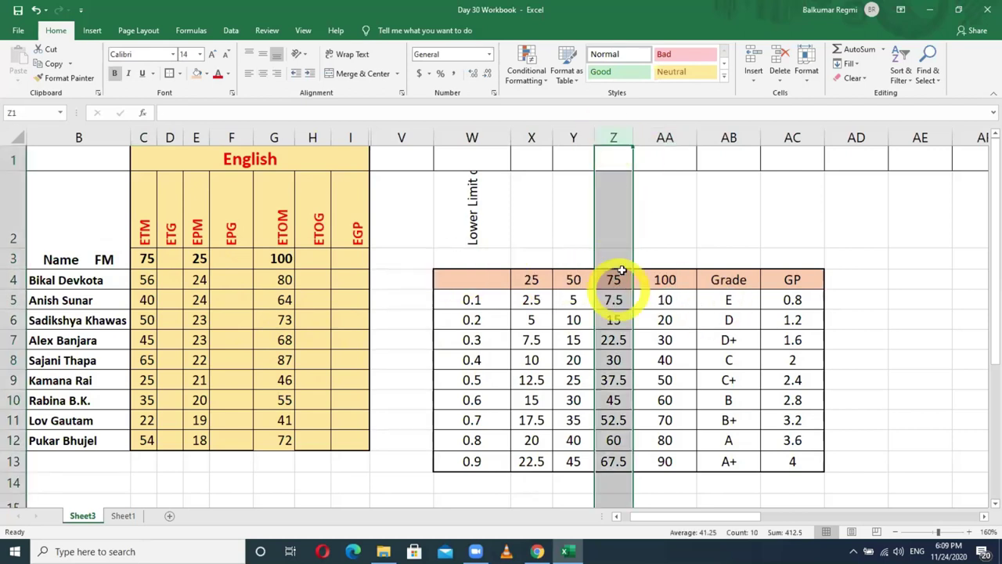
left_click(147, 279)
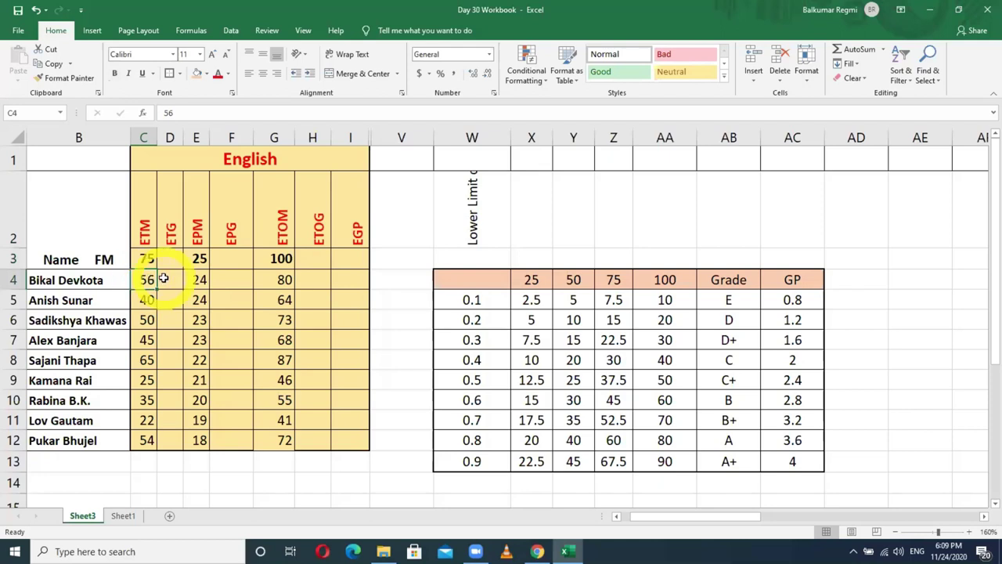
left_click(168, 279)
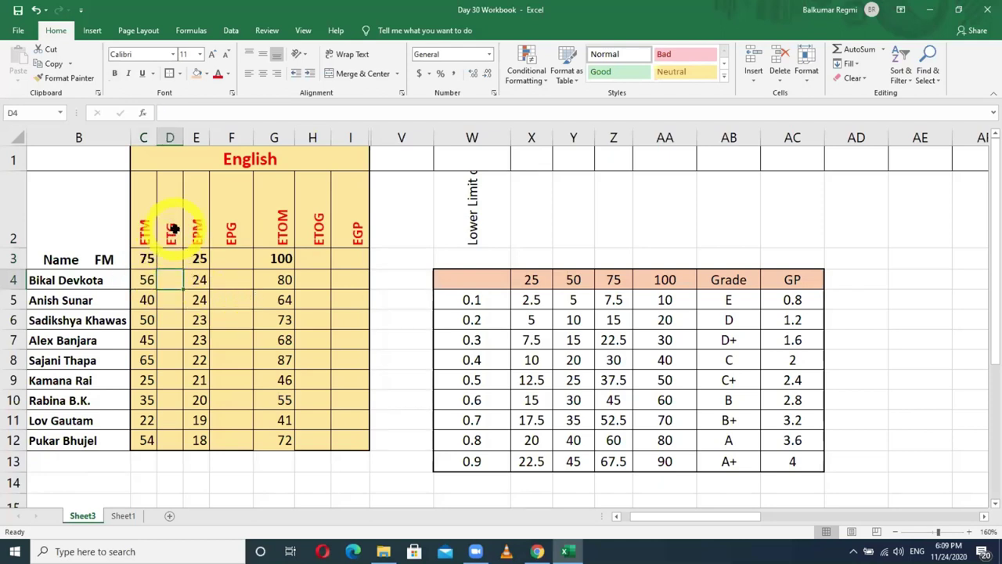
left_click(728, 279)
left_click(614, 280)
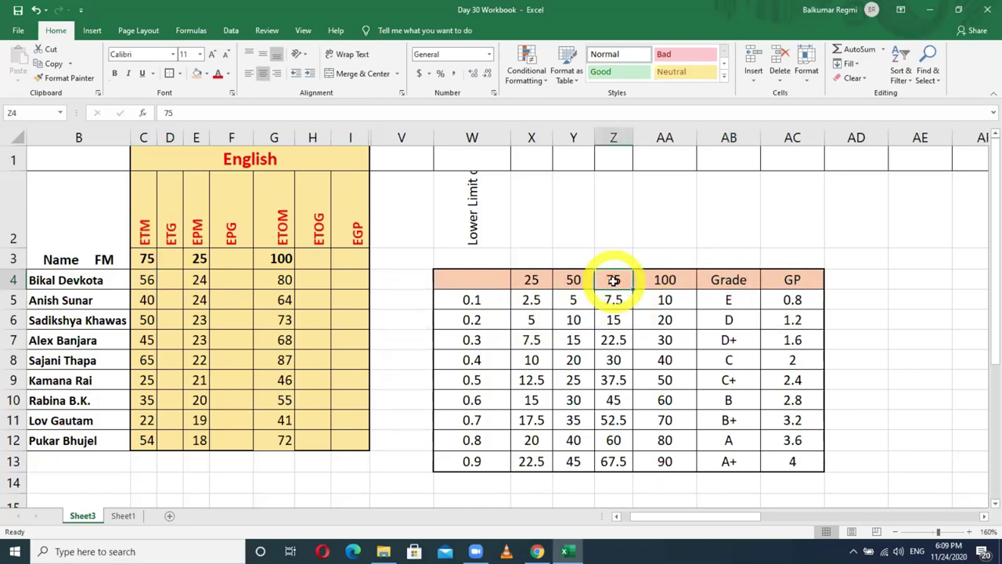
left_click(718, 278)
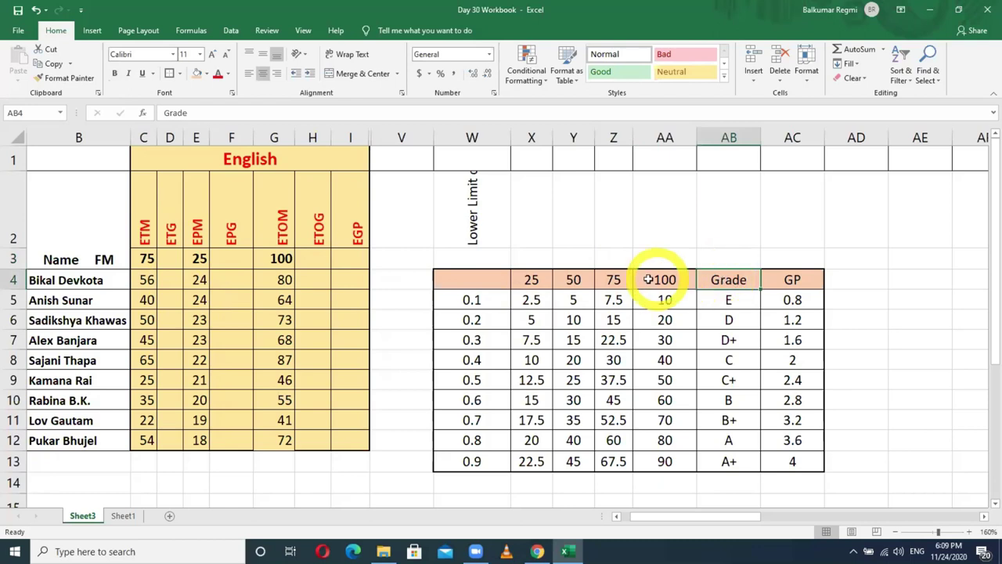
left_click_drag(619, 280, 681, 298)
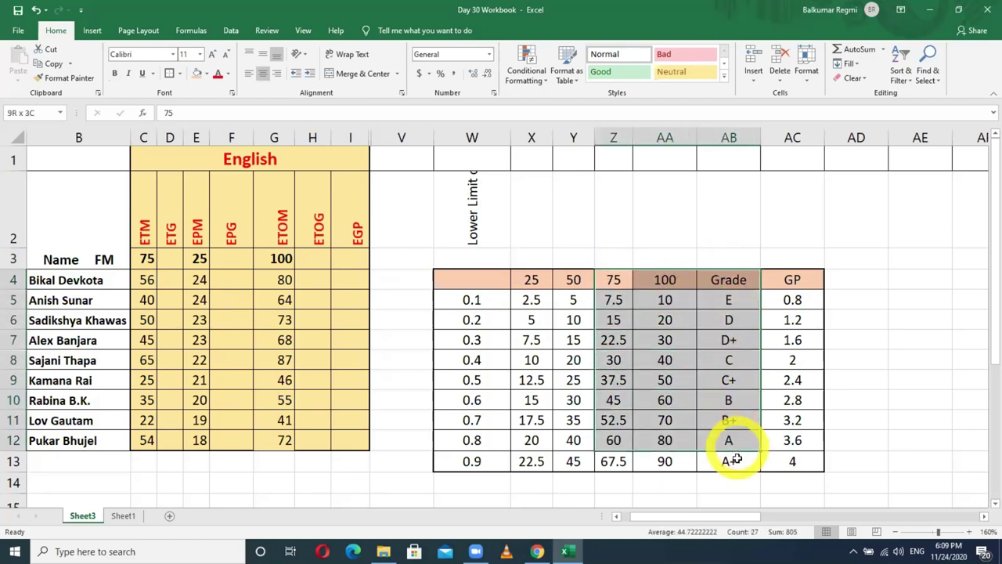
left_click_drag(715, 302, 736, 460)
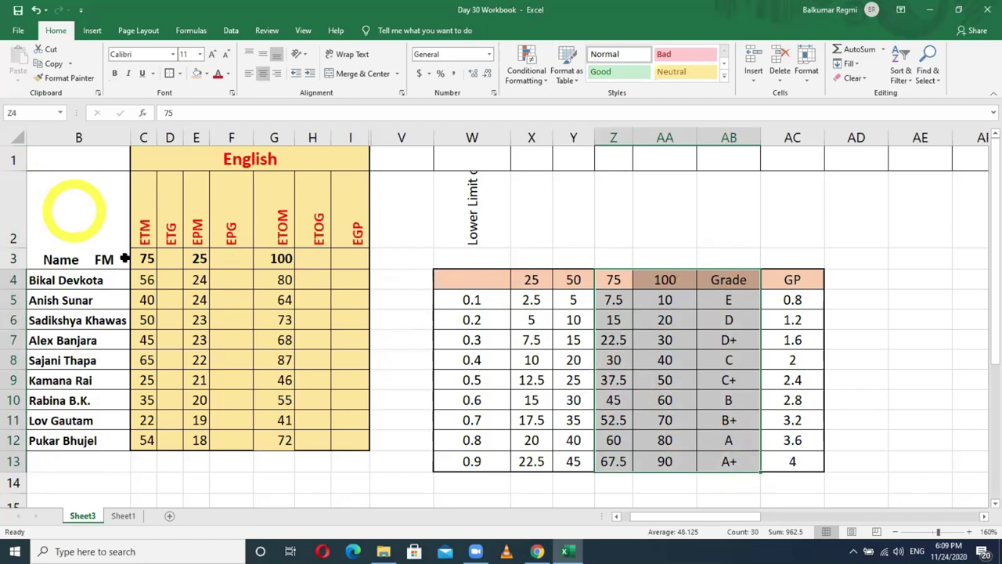
left_click(170, 280)
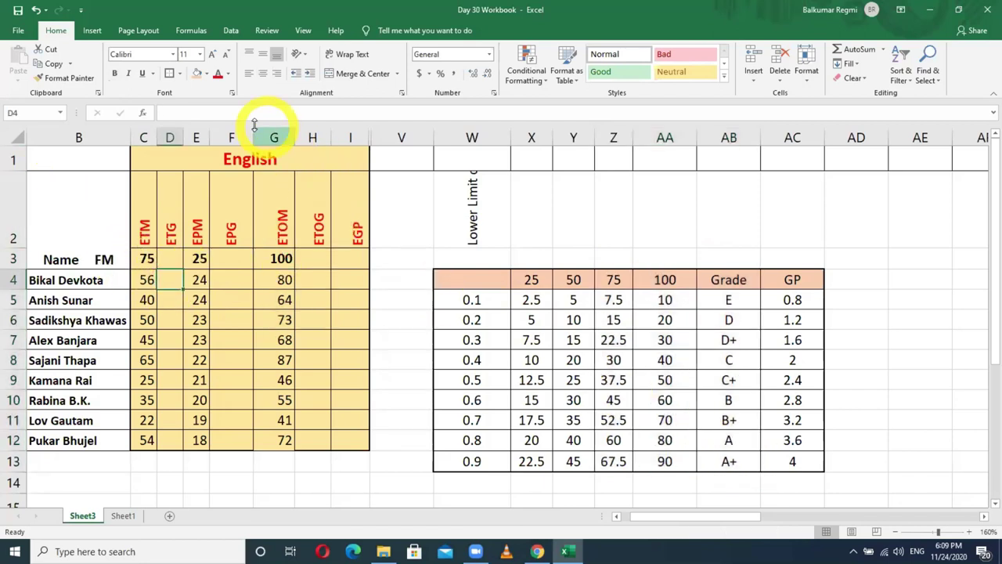
Enter =vlookup( in D4 under ETG and place the cursor in the formula bar
type("=")
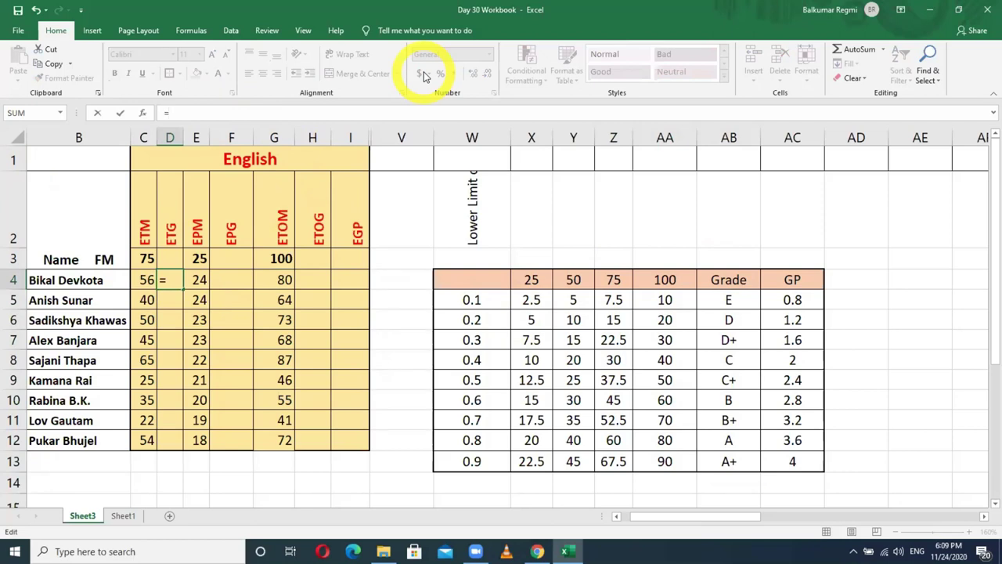
type("vlookup")
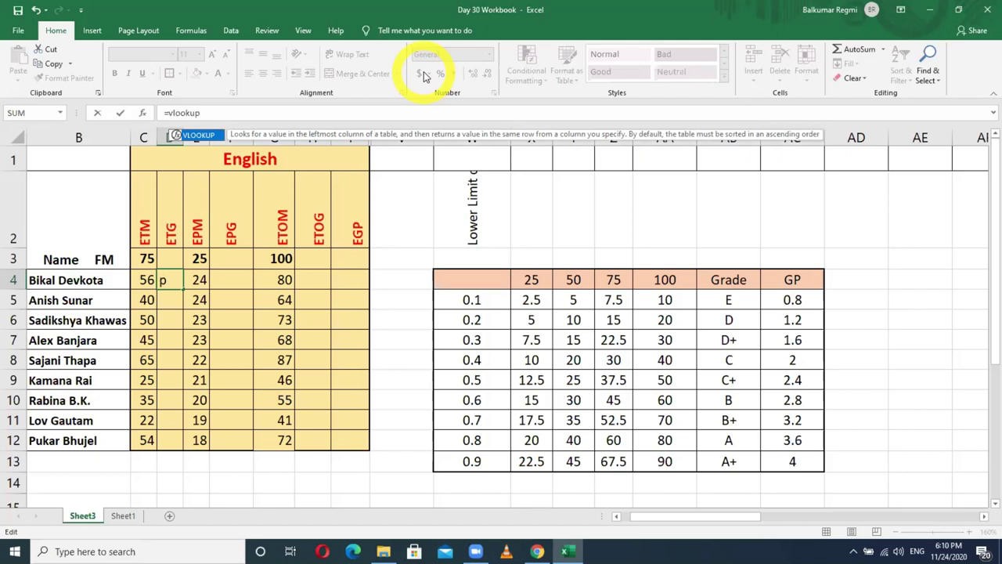
type("(")
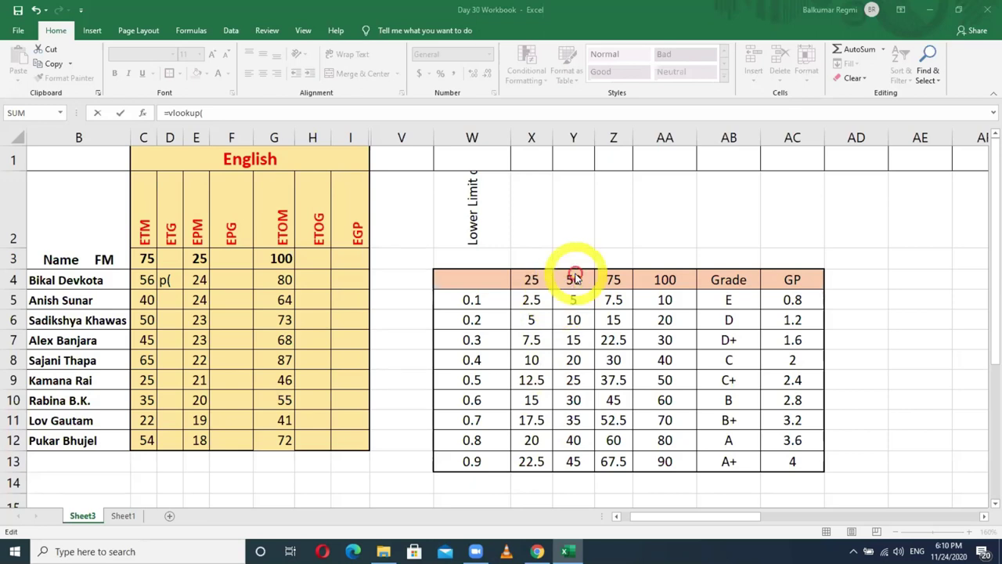
left_click(546, 274)
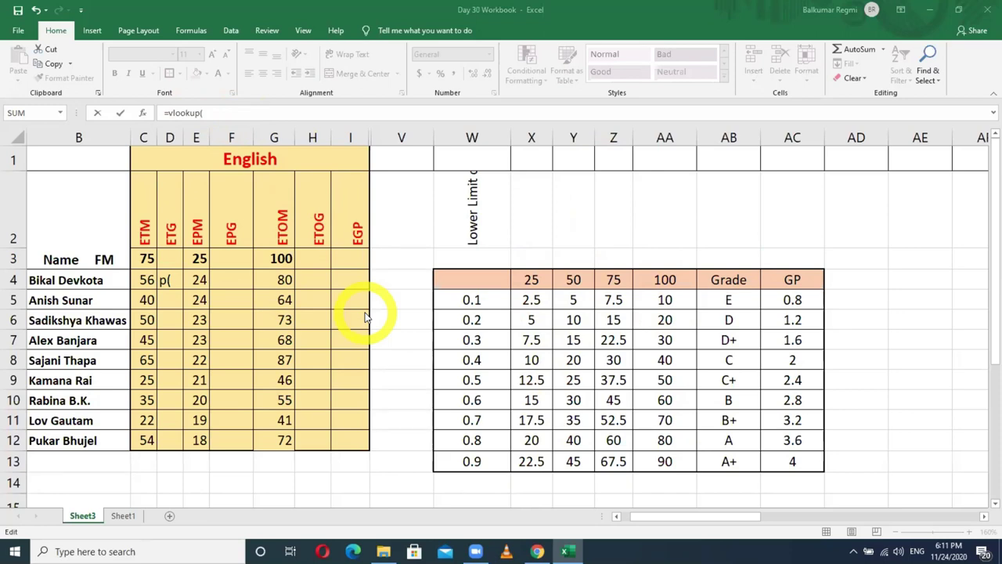
left_click(229, 114)
Discard D4's unfinished vlookup formula and reselect D4 for fresh editing
key("BackSpace")
key("BackSpace")
key("BackSpace")
key("BackSpace")
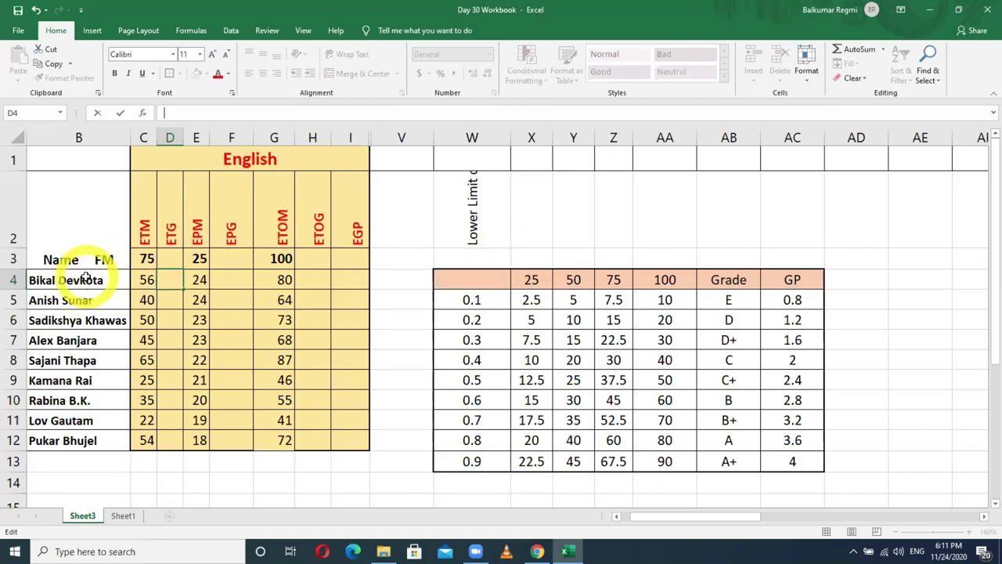
left_click(146, 284)
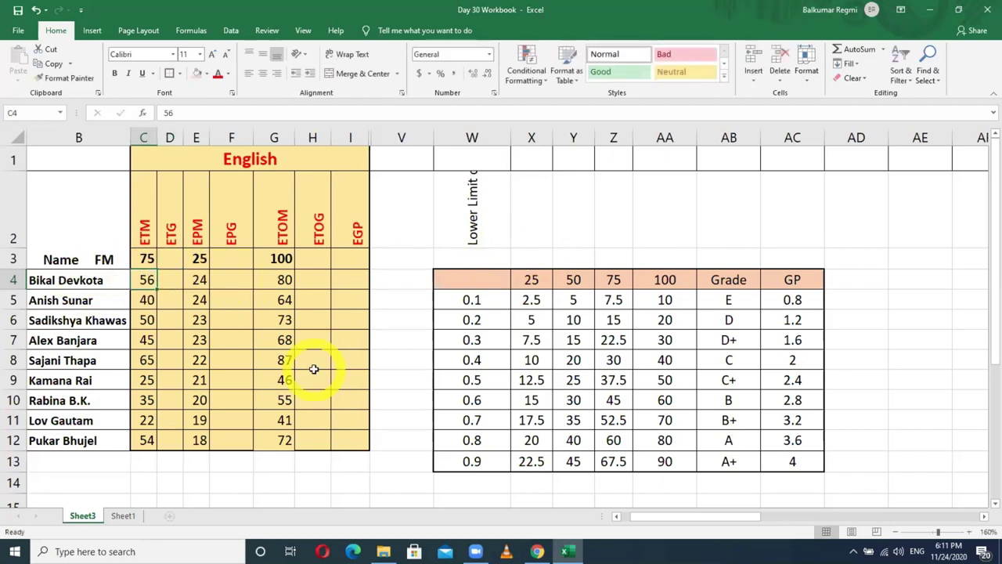
left_click(177, 279)
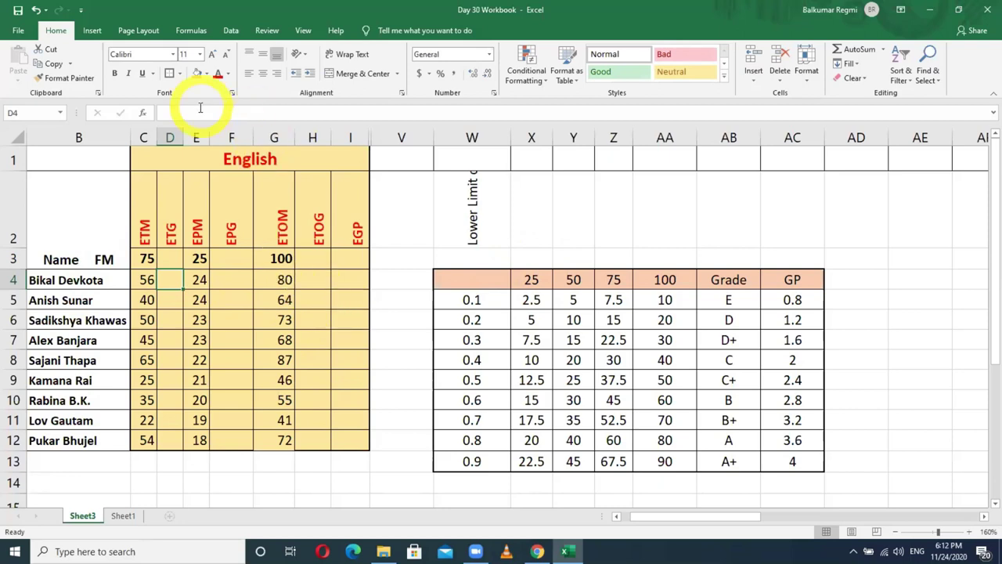
left_click(473, 109)
Type =vlookup( in D4, fixing a typo, and add C4 as the lookup value
type("=")
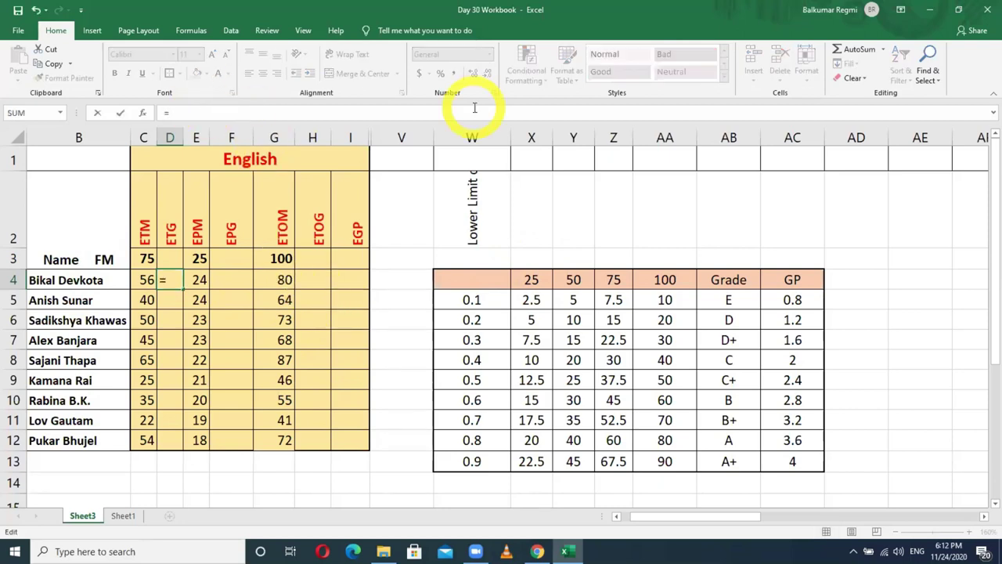
type("vookup")
key("BackSpace")
key("BackSpace")
key("BackSpace")
key("BackSpace")
key("BackSpace")
type("lookup(")
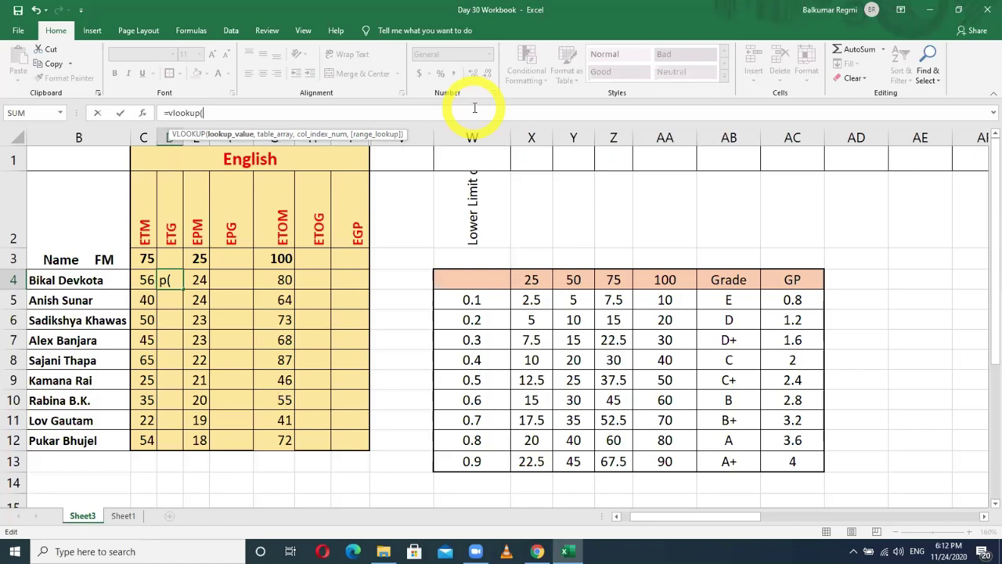
left_click(143, 279)
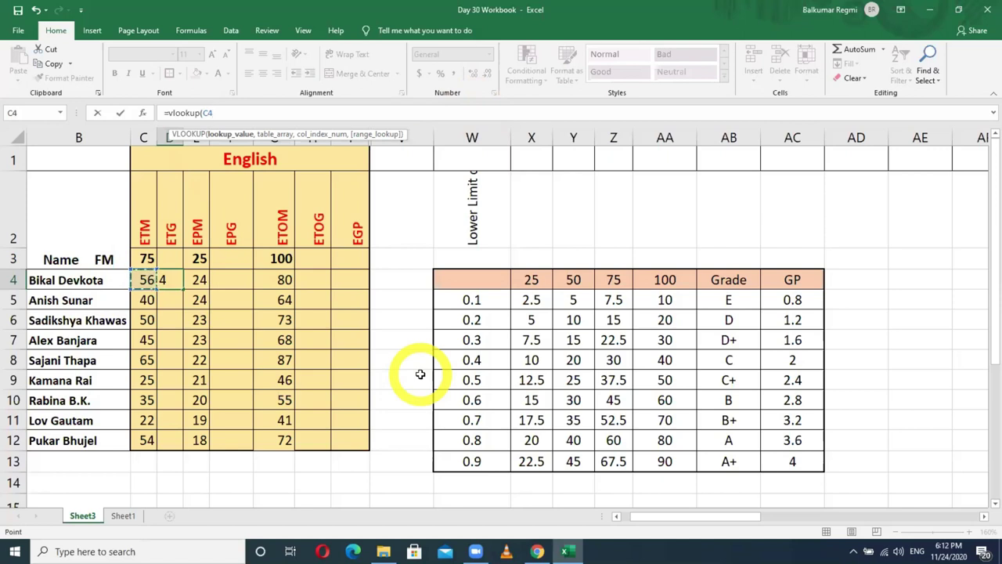
type(",")
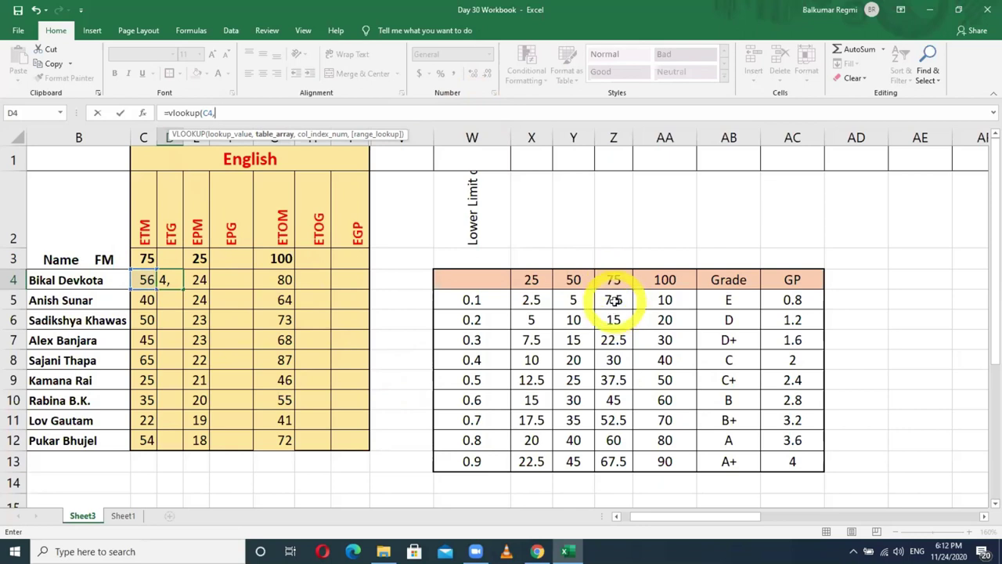
Add the absolute range $Z$5:$AB$13 and column index 3 to D4's formula
mouse_move(614, 301)
left_mouse_down()
mouse_move(647, 327)
mouse_move(726, 457)
left_mouse_up()
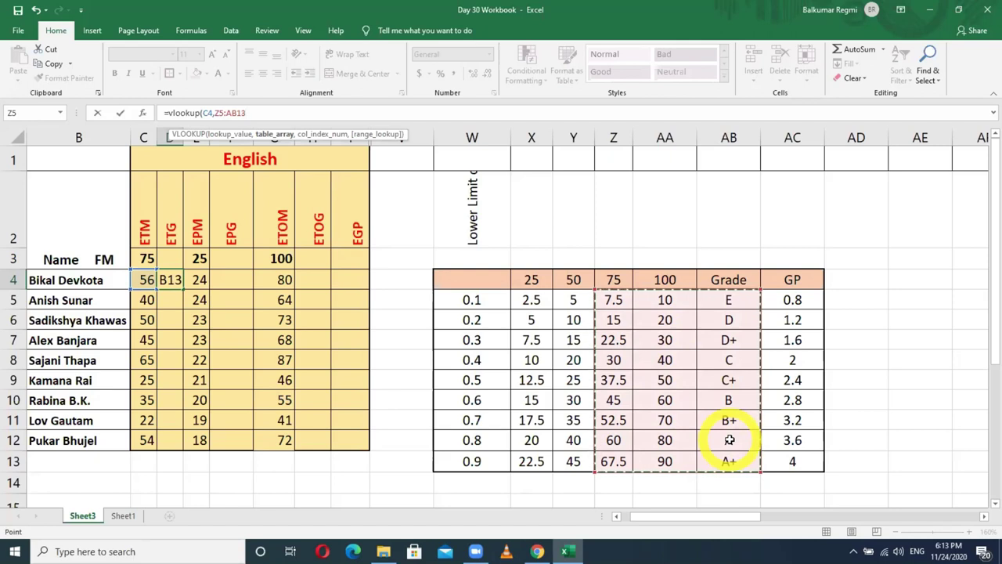
key("F4")
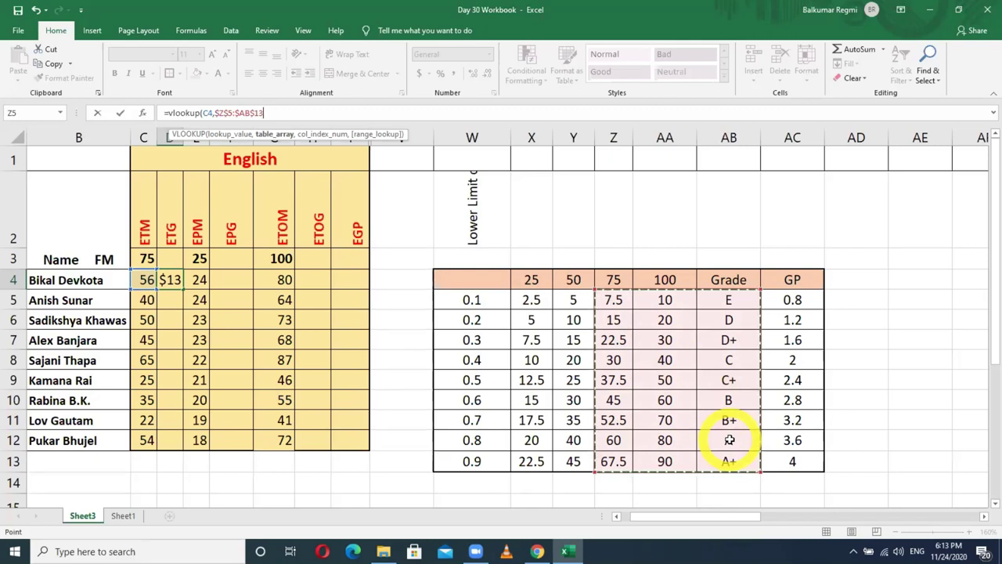
type(",")
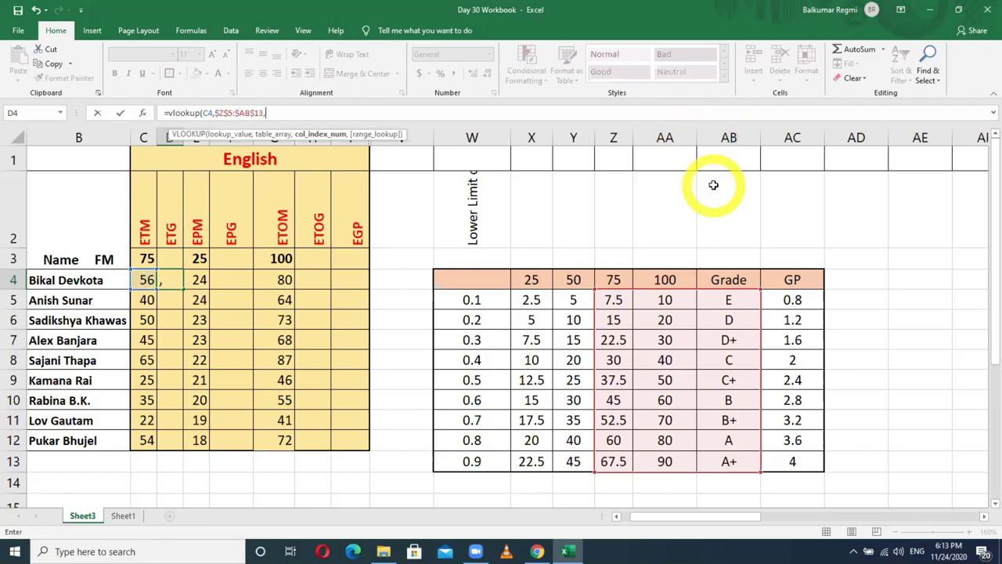
type("3")
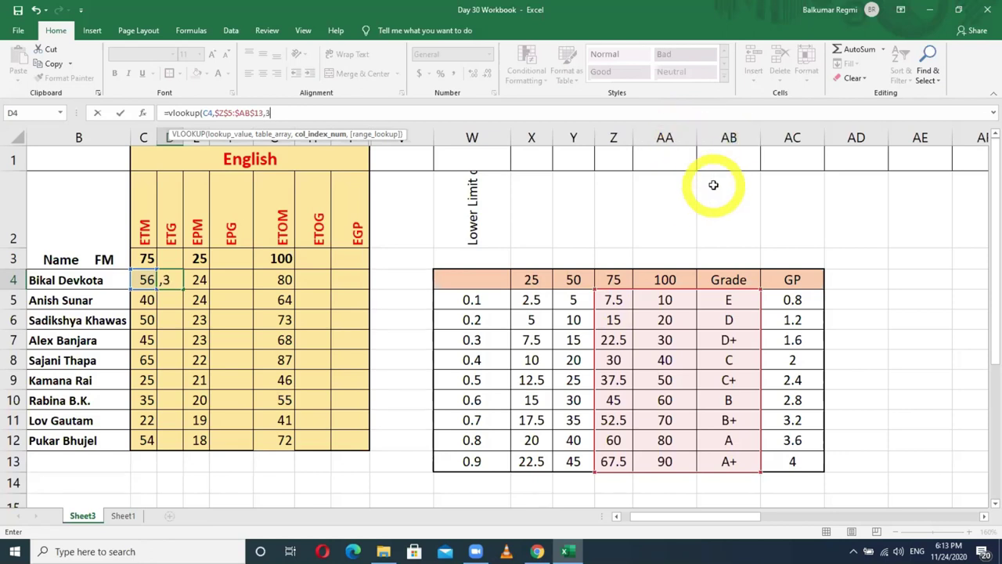
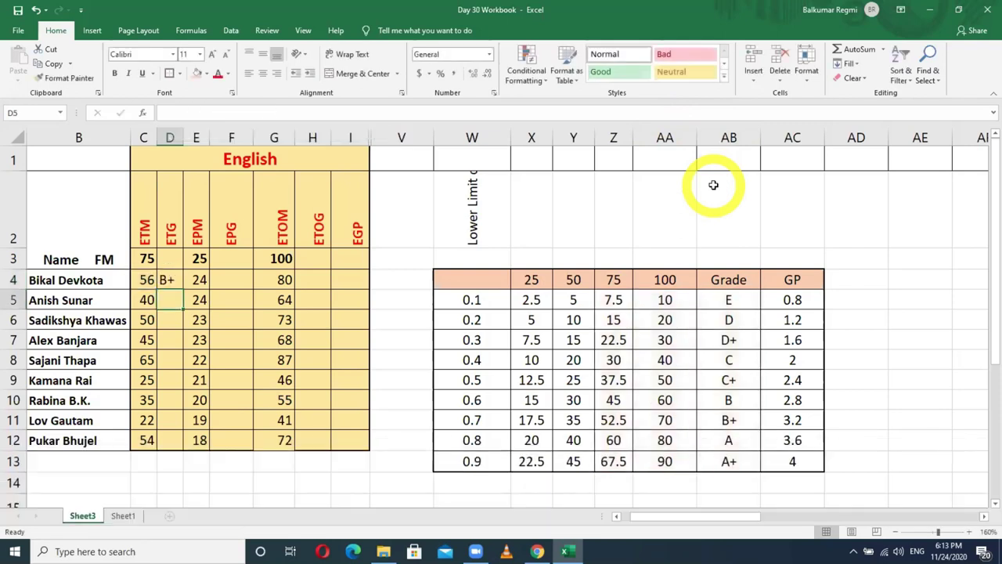
Test the first student's ETM mark in C4 with 75, then 67, to check the ETG grade
left_click(145, 280)
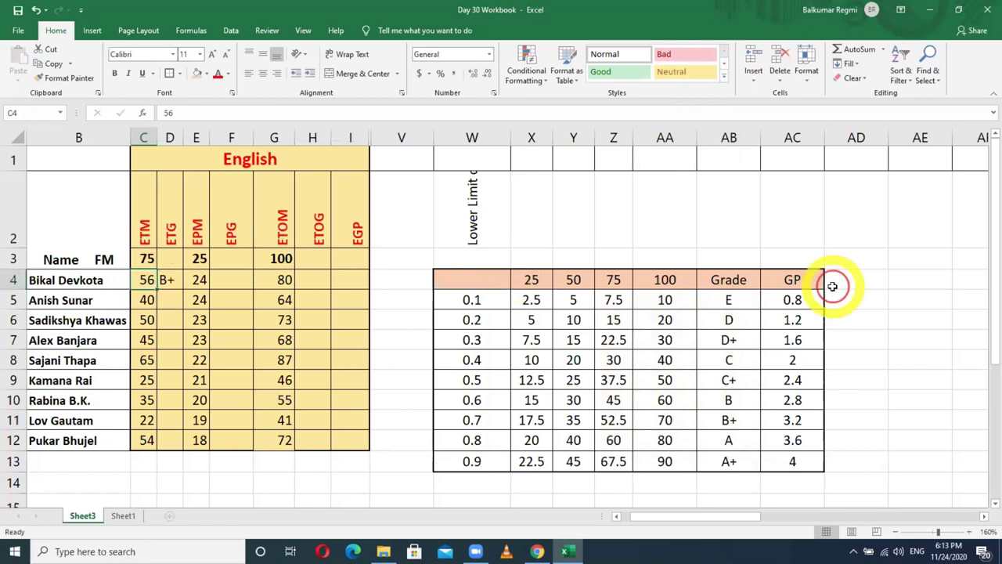
type("75")
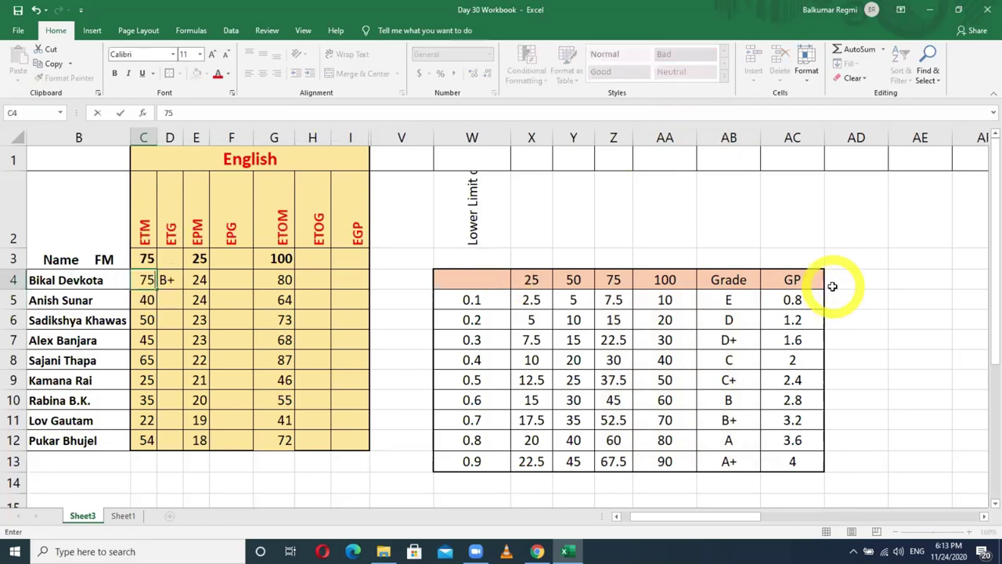
key("Return")
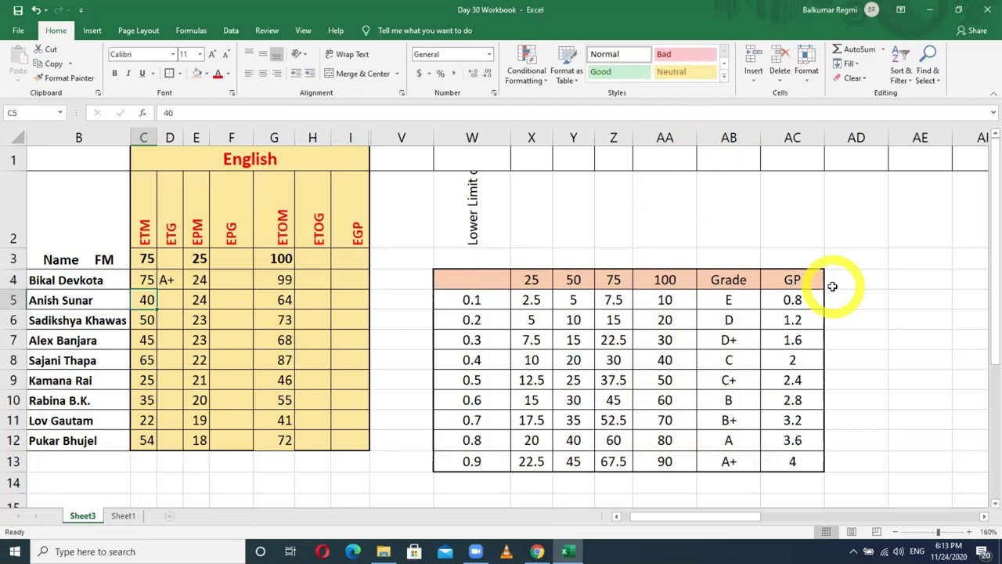
key("Up")
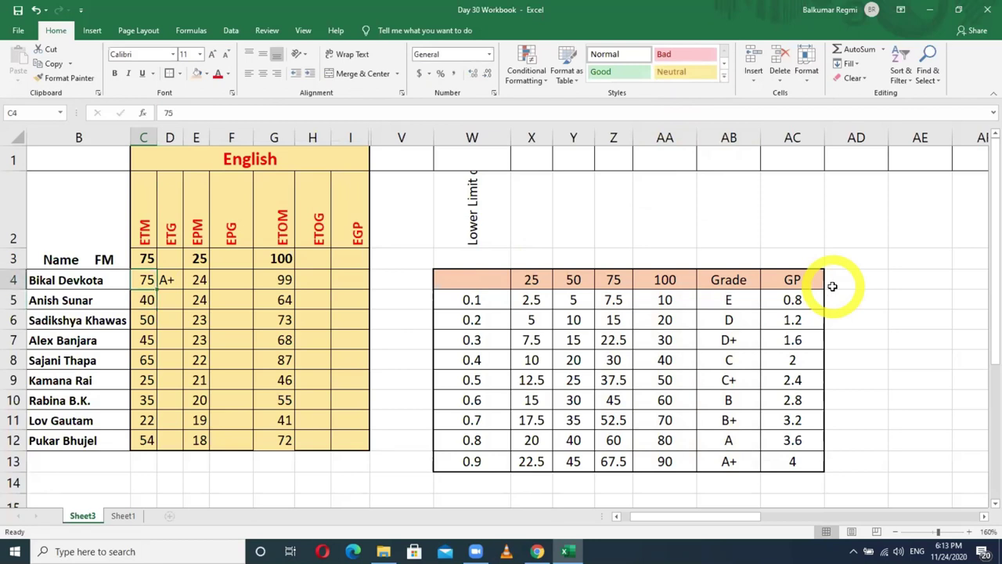
type("67")
key("Return")
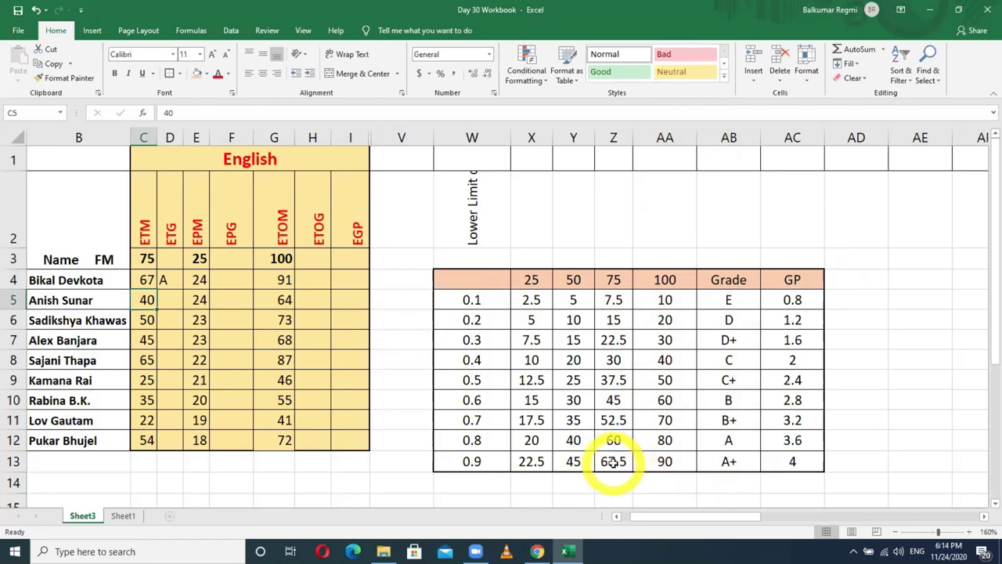
Set C4's ETM mark to 67.5 so ETG shows A+, and widen column C
left_click(143, 278)
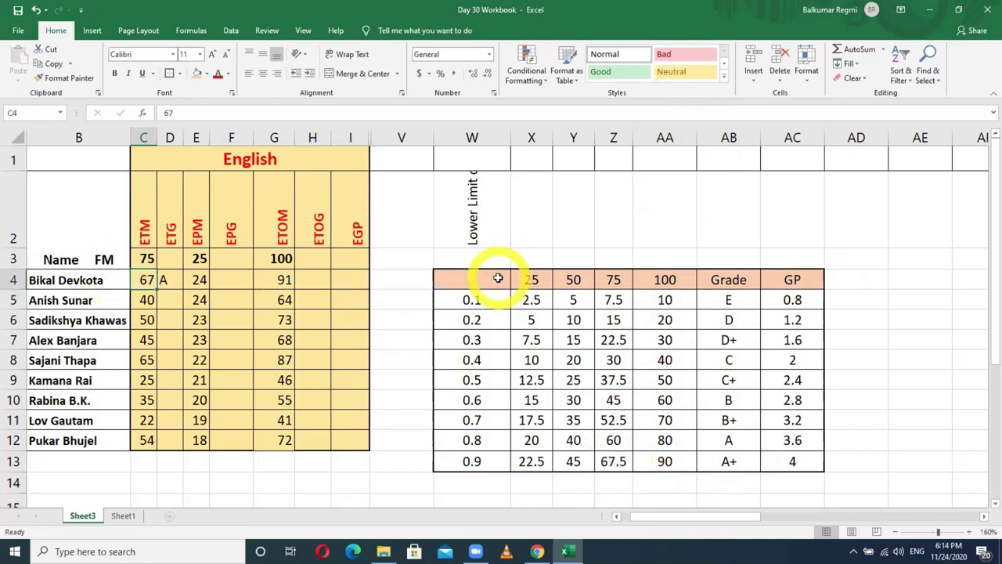
type("67.5")
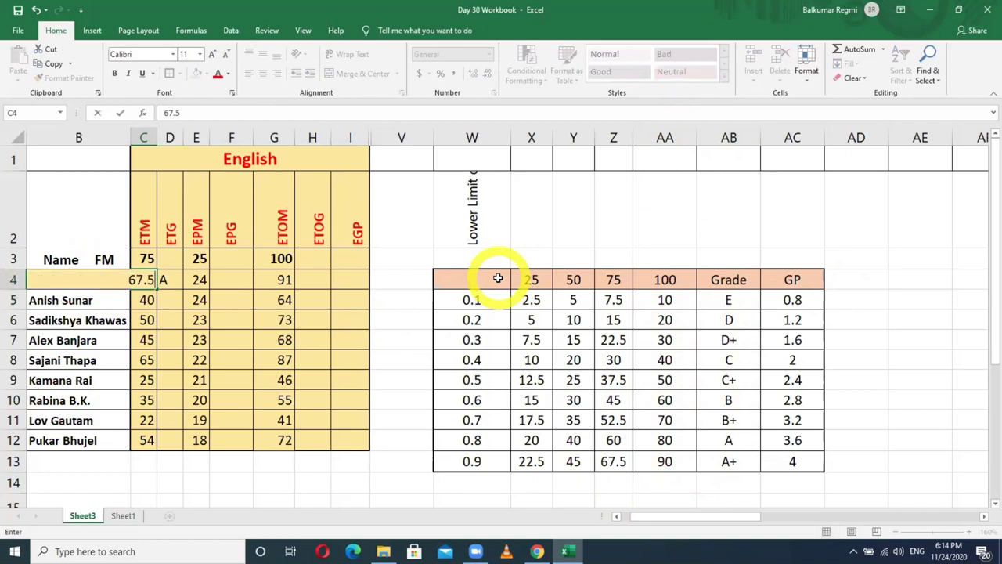
key("Return")
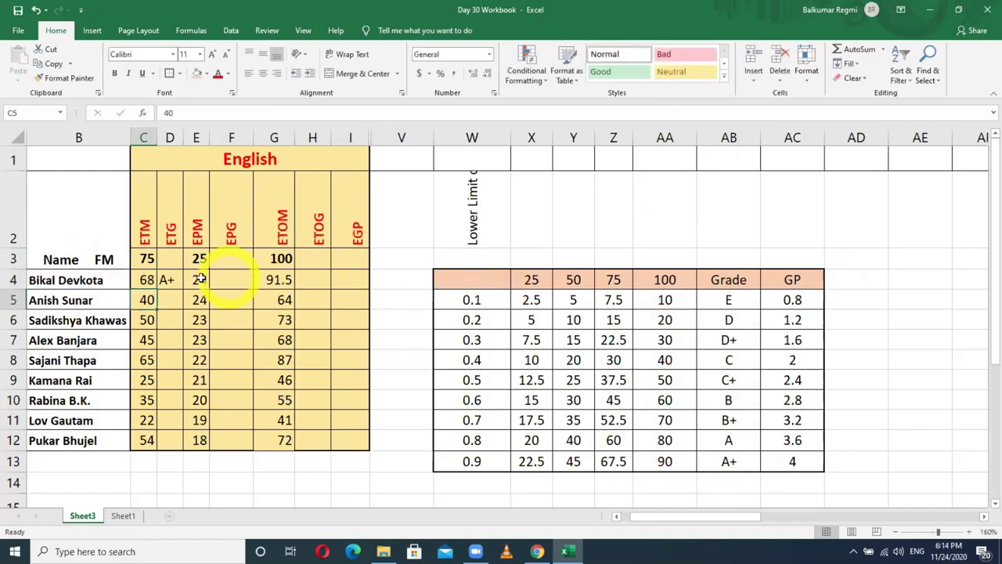
left_click_drag(155, 134, 163, 133)
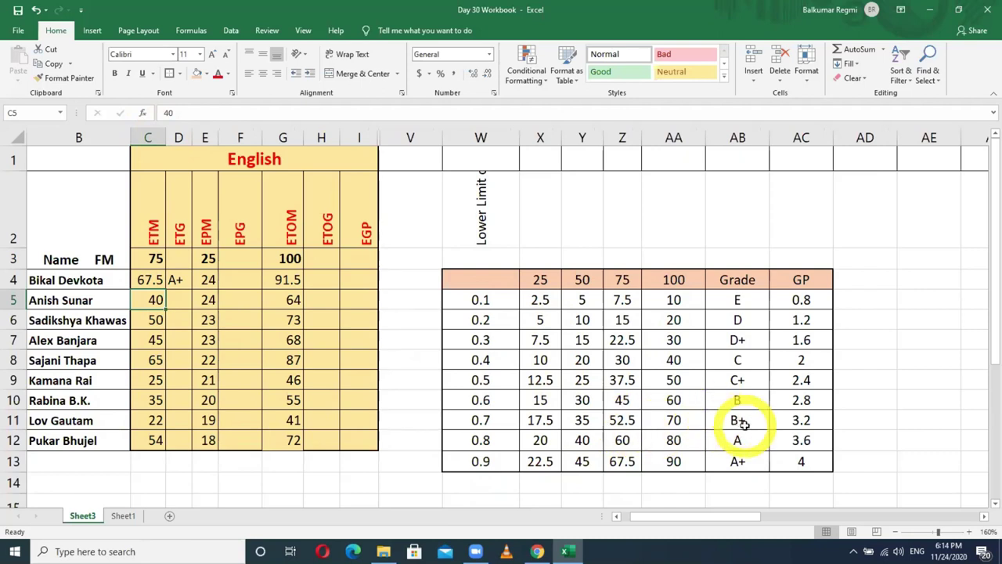
Copy D4's VLOOKUP grade formula down to D12 so all nine students get ETG grades
left_click(180, 280)
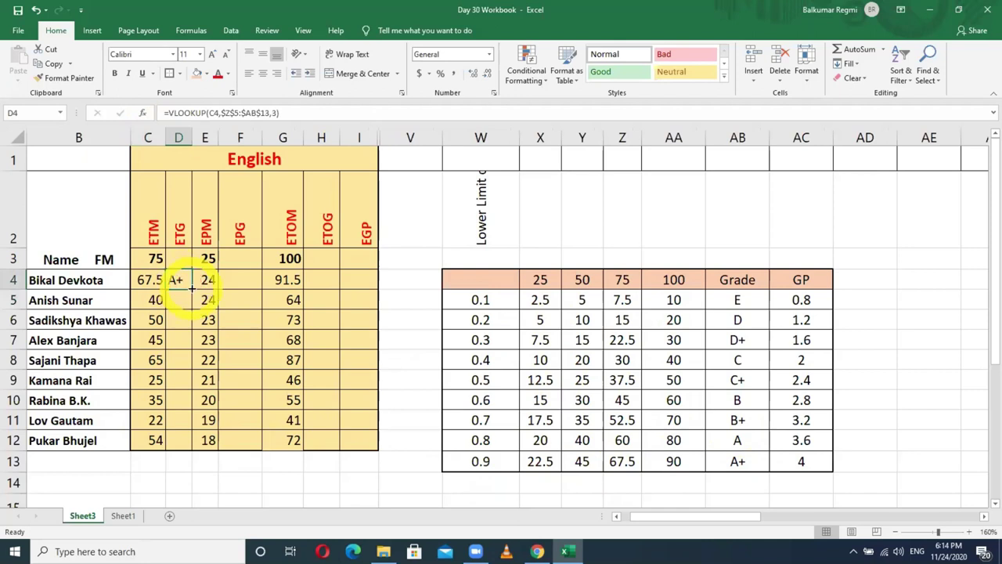
double_click(192, 288)
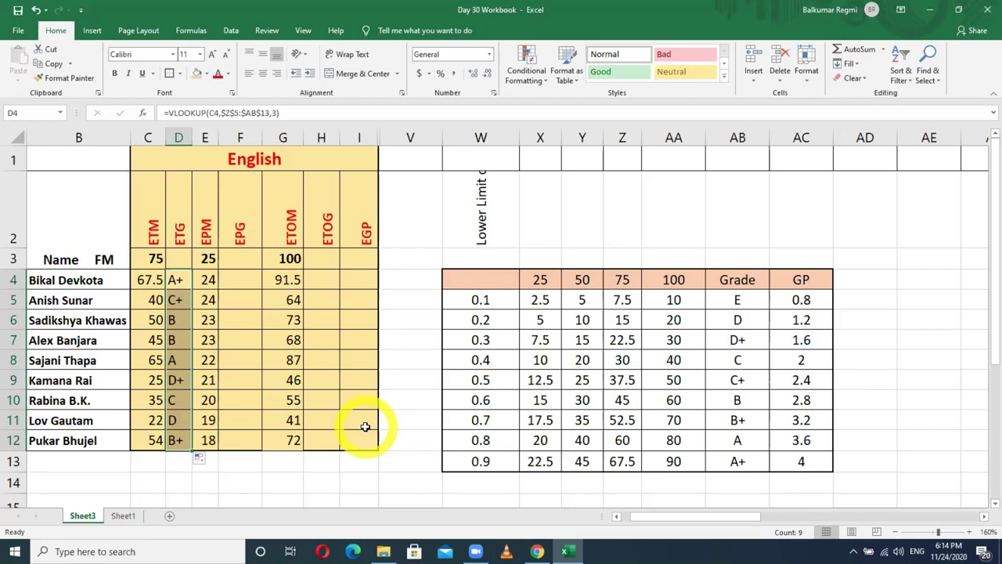
left_click(241, 278)
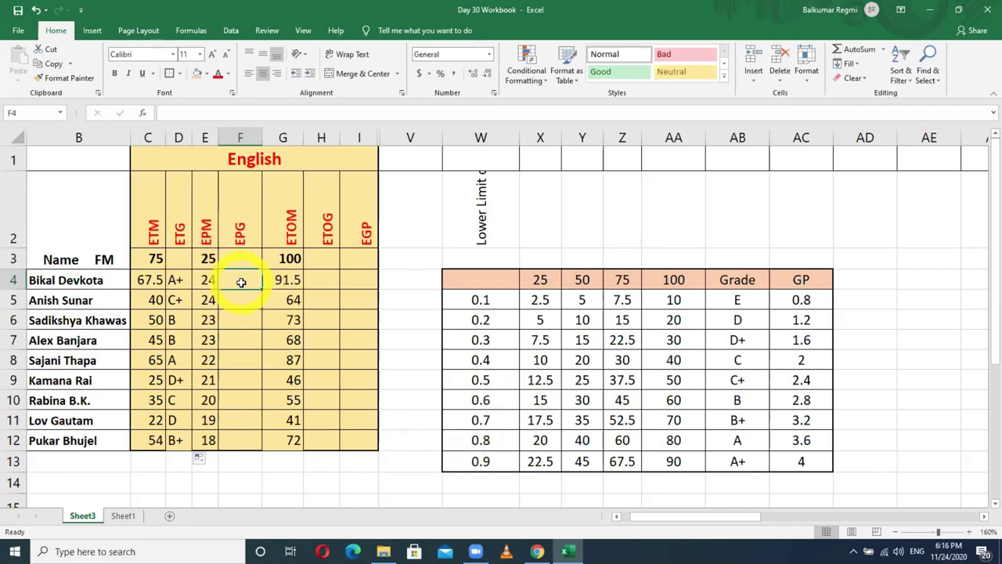
left_click(190, 112)
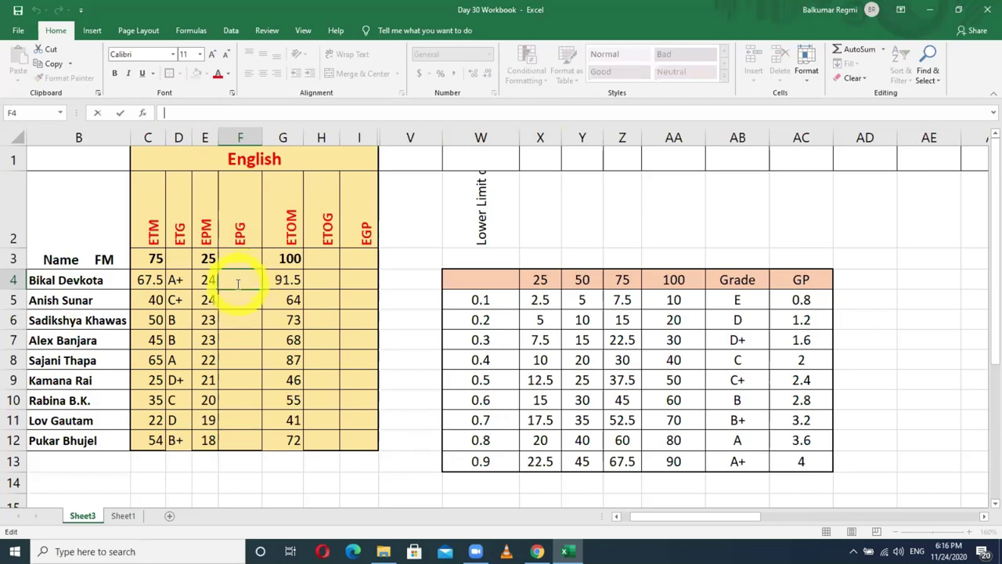
left_click(205, 282)
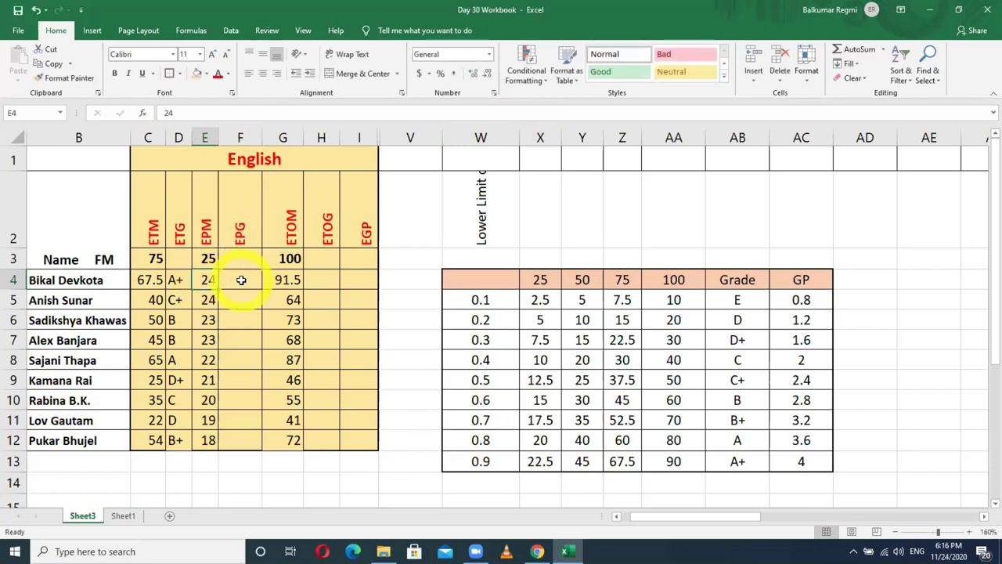
left_click(241, 280)
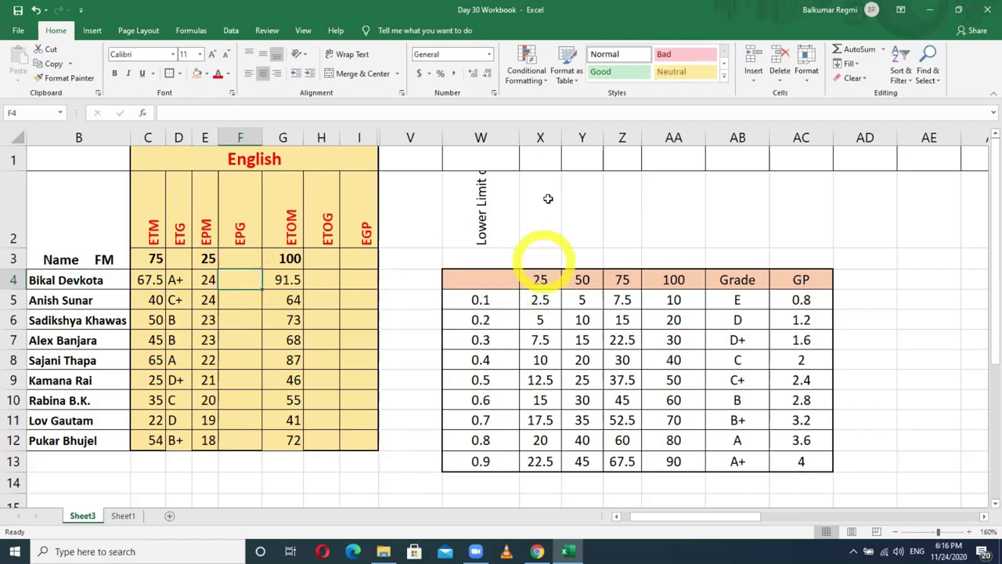
left_click(550, 135)
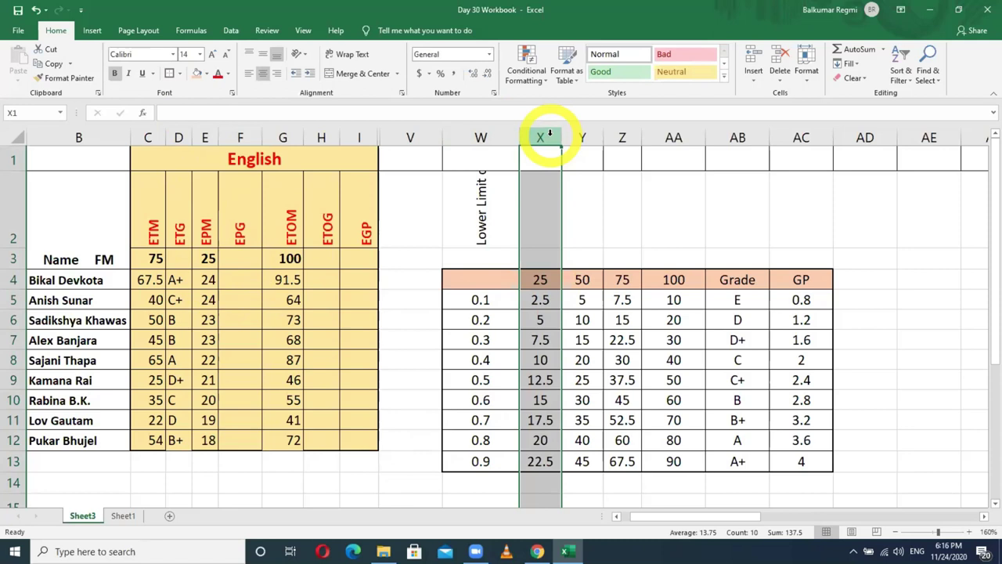
left_click_drag(550, 134, 720, 139)
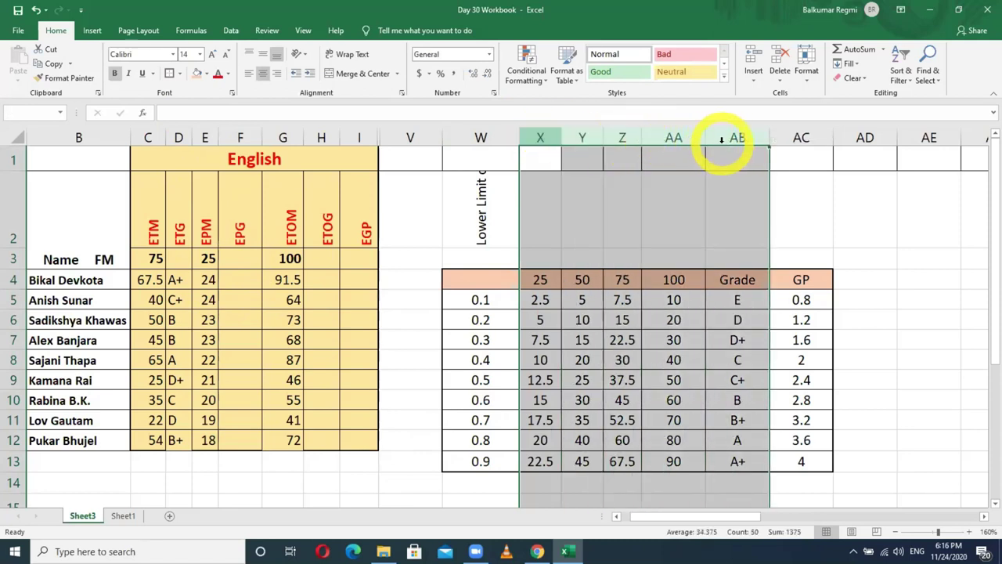
left_click(541, 137)
left_click(581, 138)
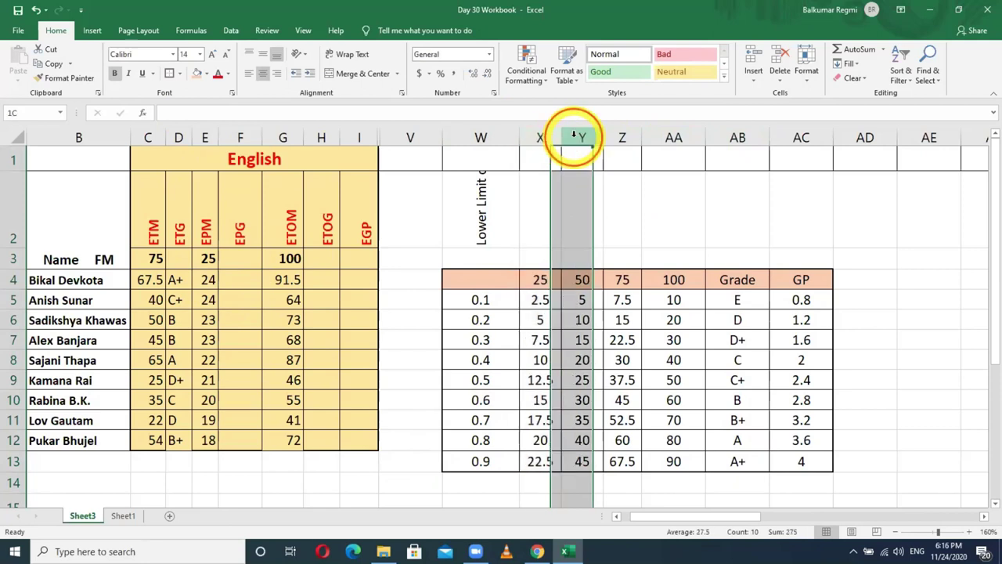
left_click(614, 136)
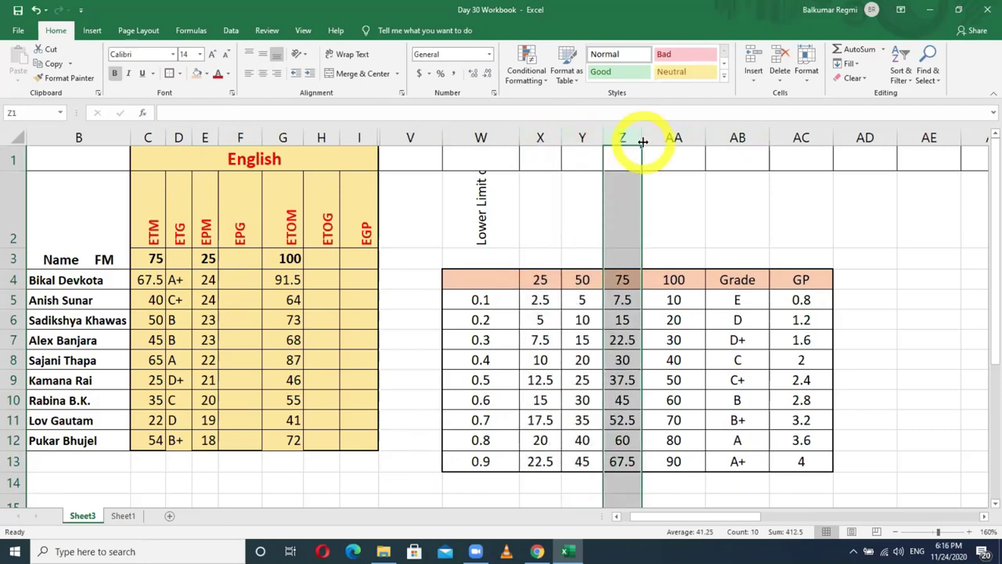
left_click(670, 128)
left_click(736, 134)
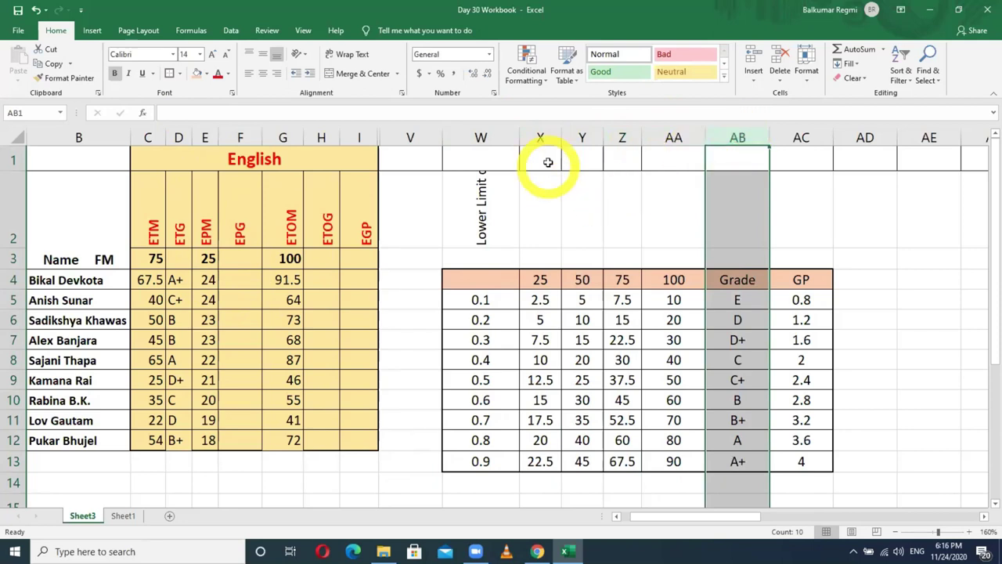
left_click(546, 135)
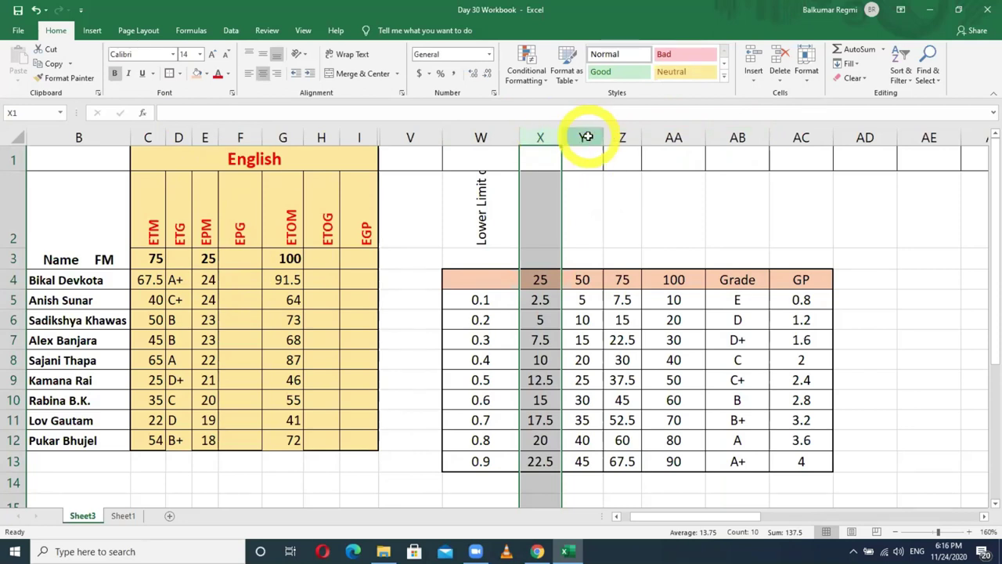
left_click(583, 134)
left_click(622, 131)
left_click(671, 138)
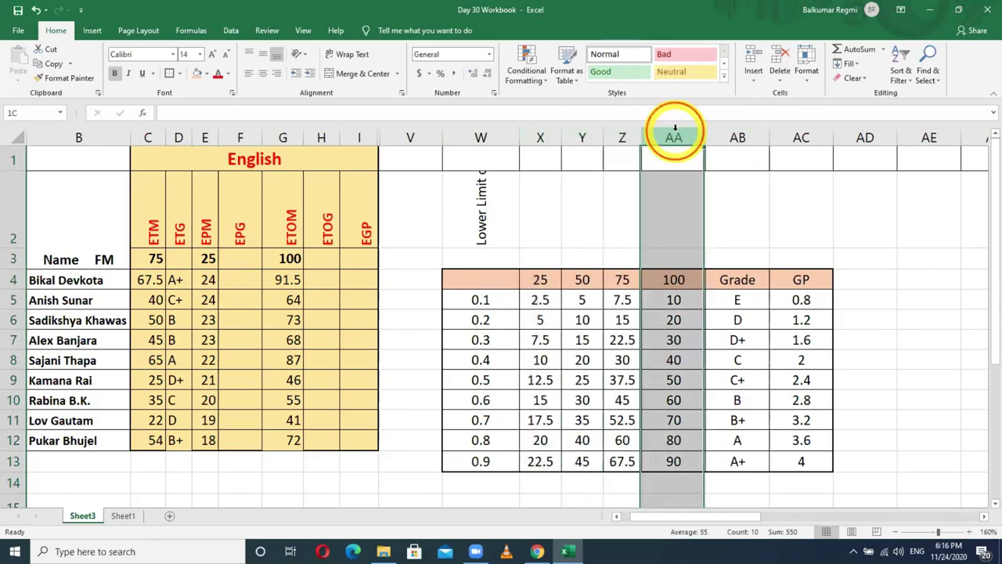
left_click(741, 137)
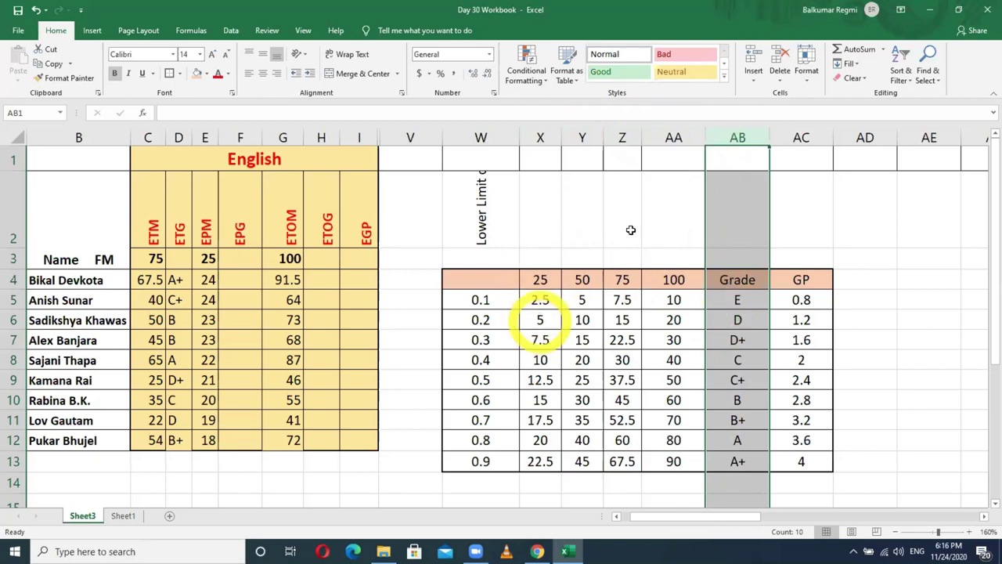
left_click(620, 138)
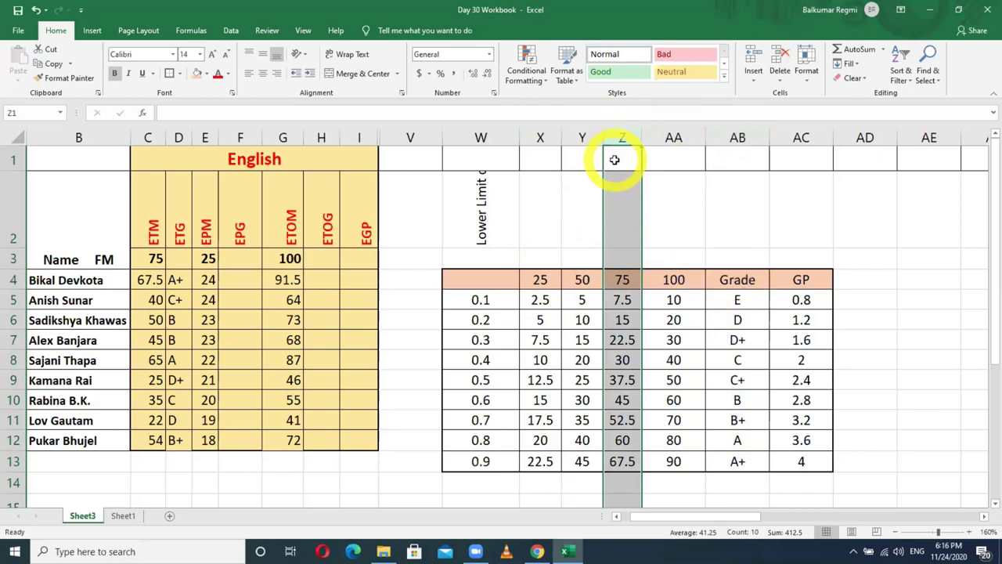
left_click(656, 137)
left_click(749, 137)
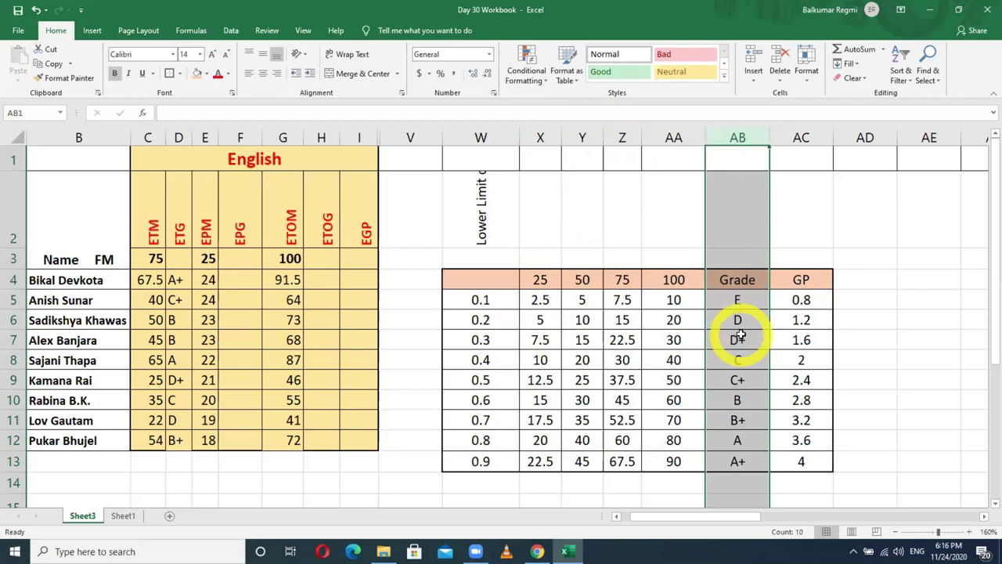
left_click(539, 137)
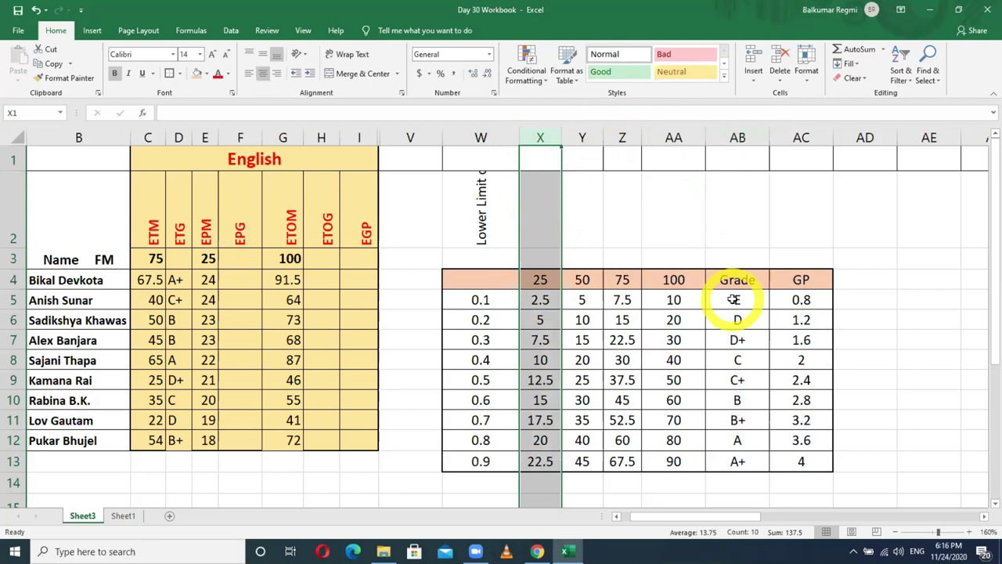
left_click(238, 282)
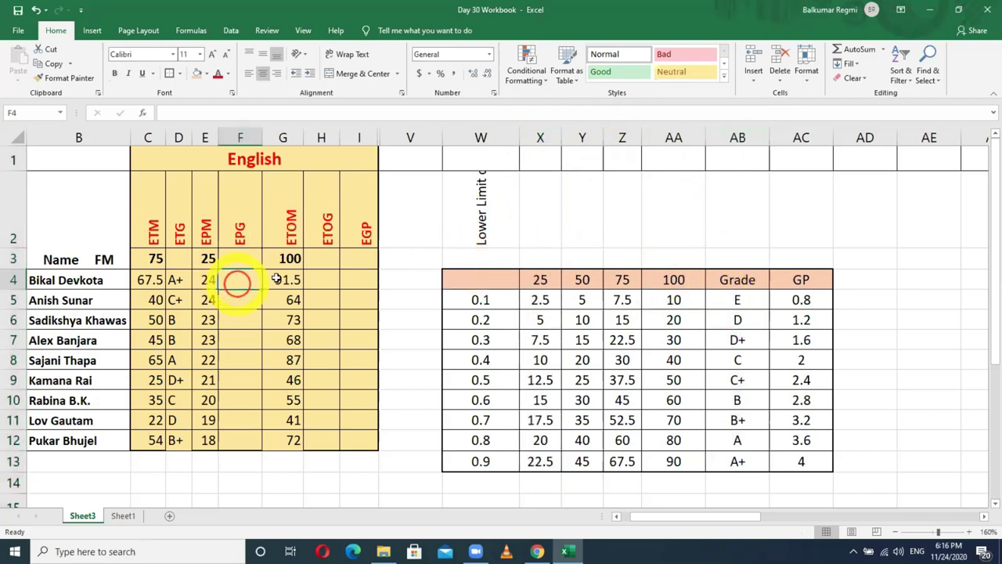
Enter =VLOOKUP(E4,$X$5:$AB$13,5) in F4, giving the first student's EPG grade A+
left_click(187, 112)
type("=")
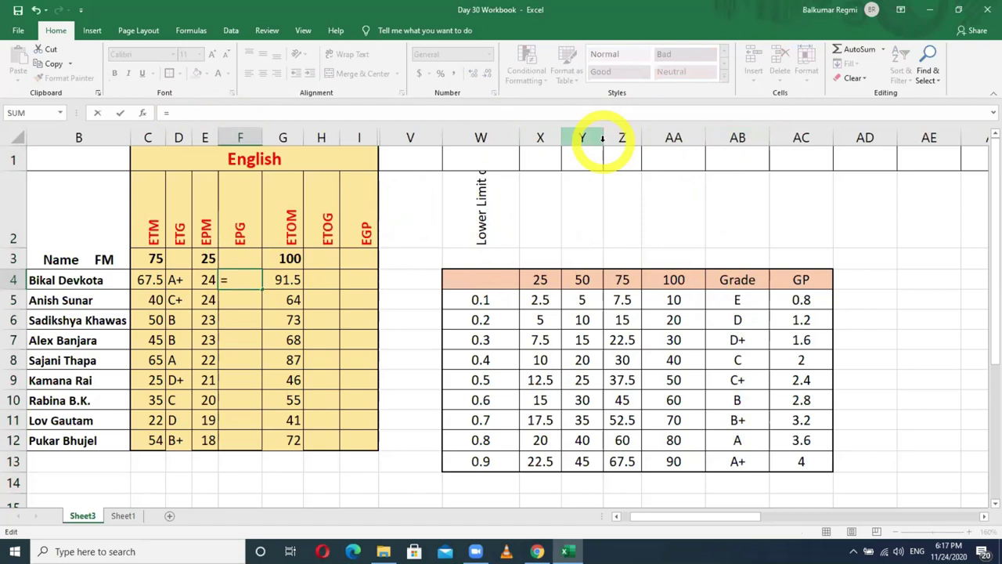
type("vlookup")
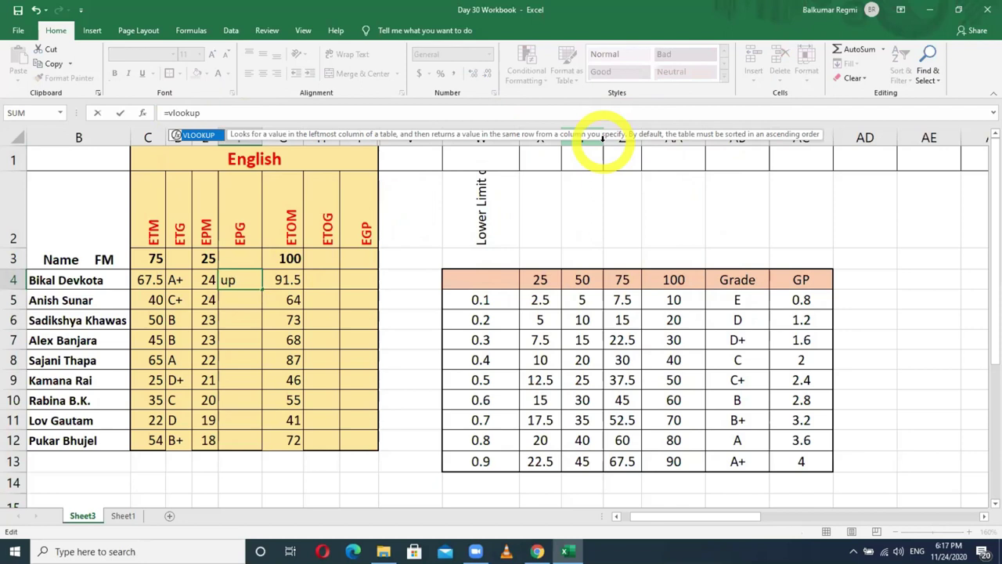
type("(")
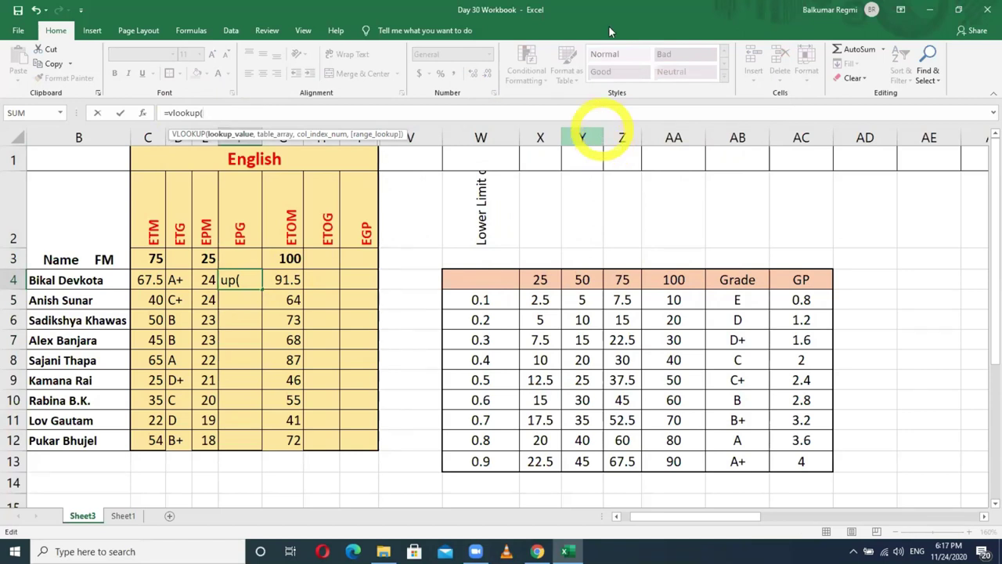
left_click(206, 280)
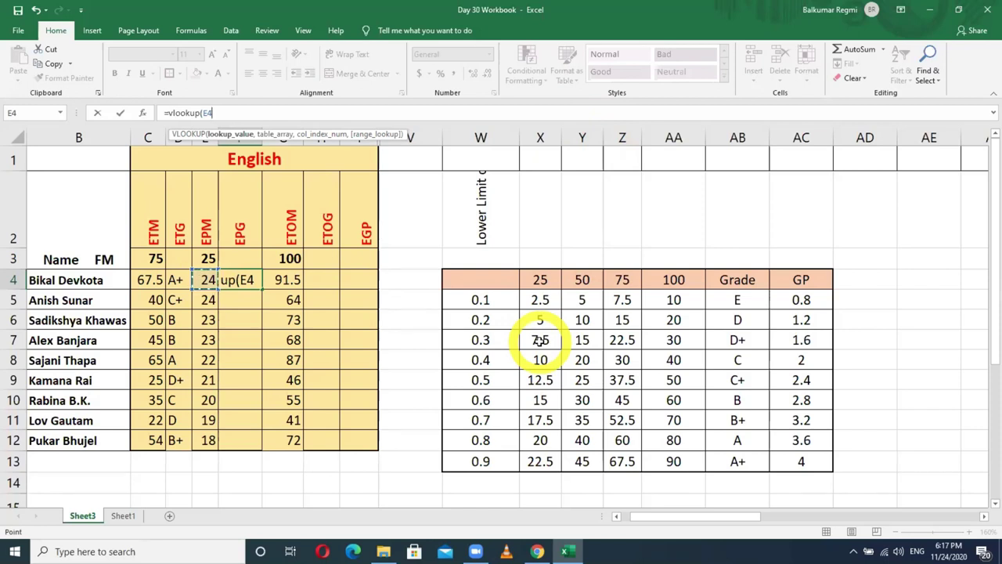
type(",")
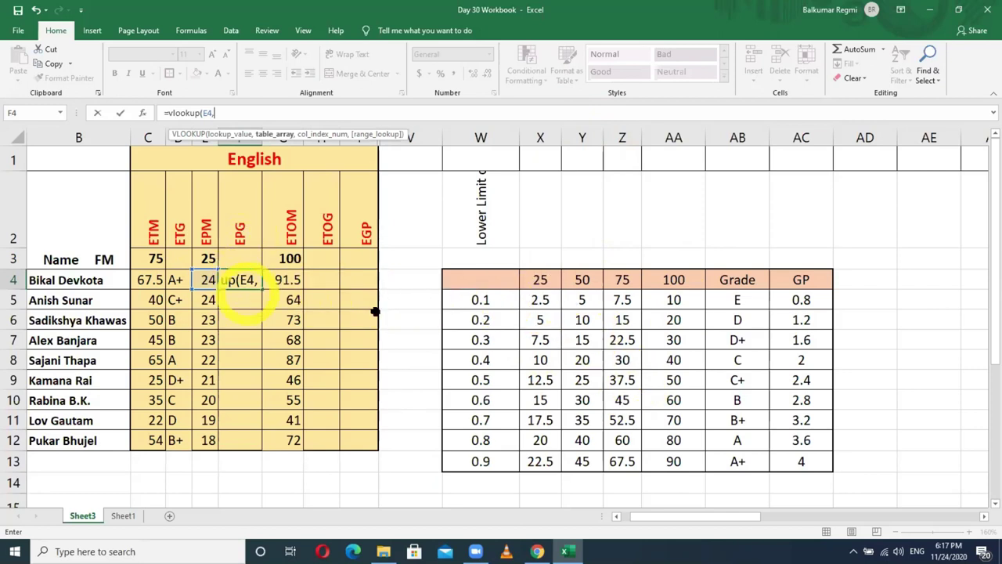
left_click(538, 302)
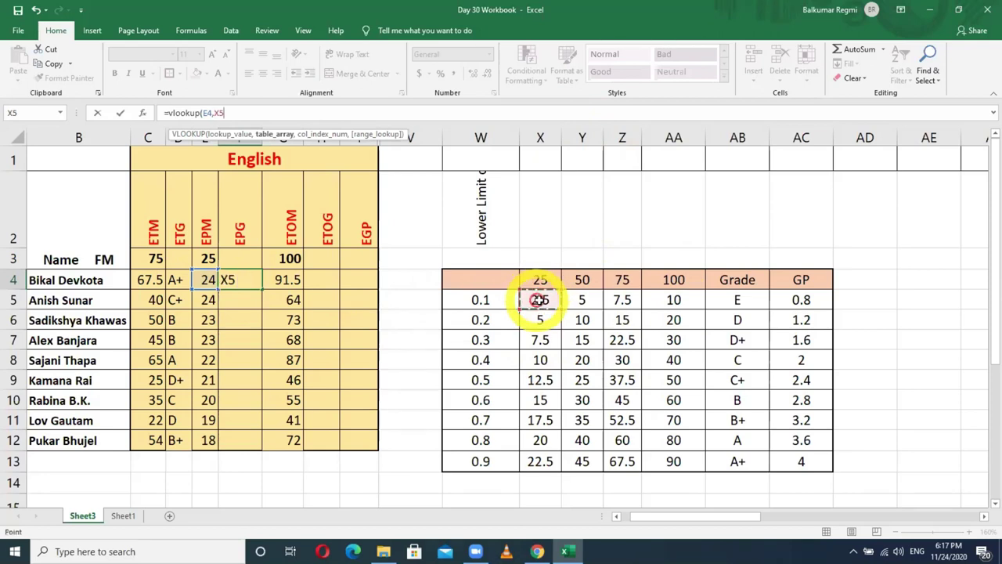
mouse_move(593, 303)
left_mouse_down()
mouse_move(726, 322)
mouse_move(734, 452)
left_mouse_up()
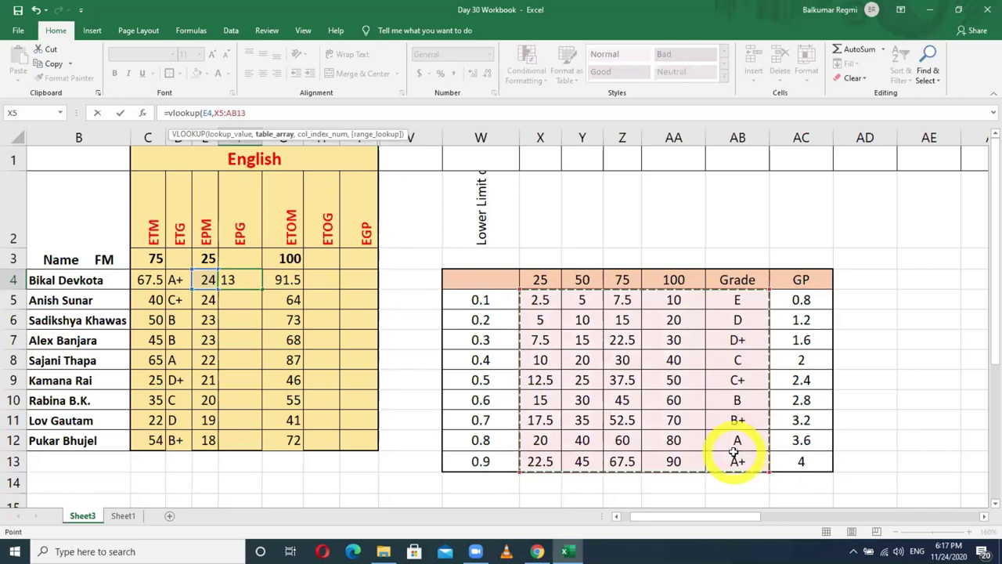
key("F4")
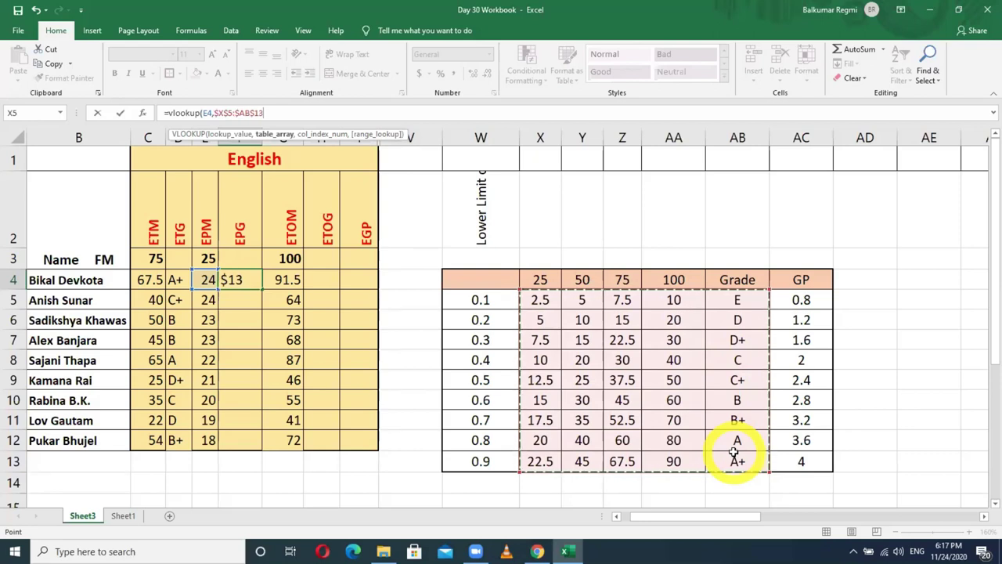
type(",")
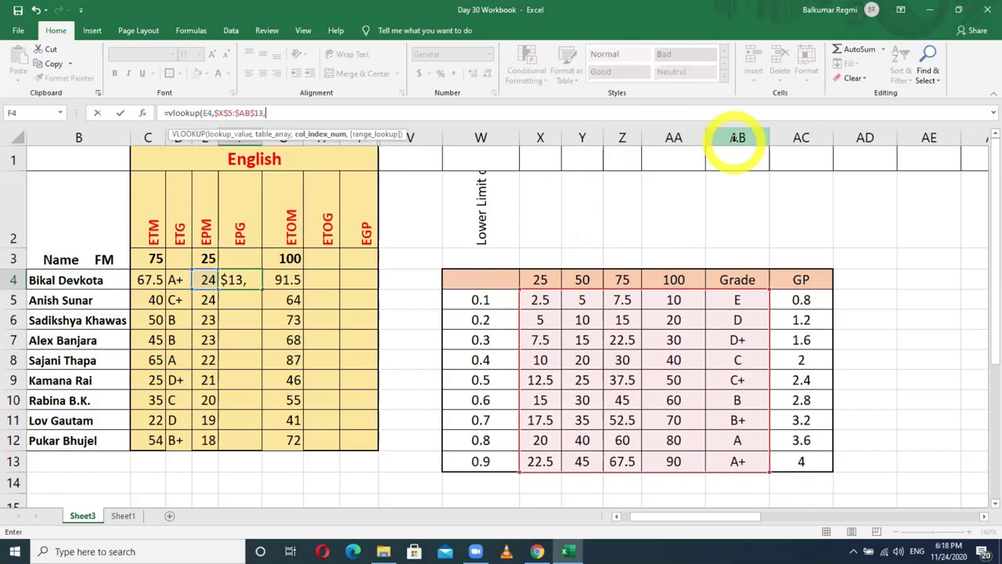
type("5")
type(")")
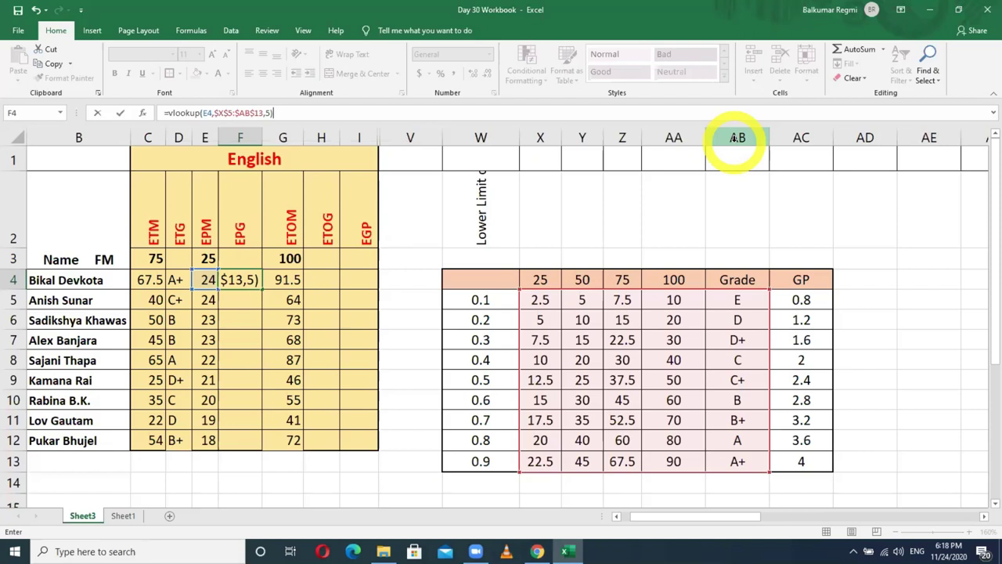
key("Return")
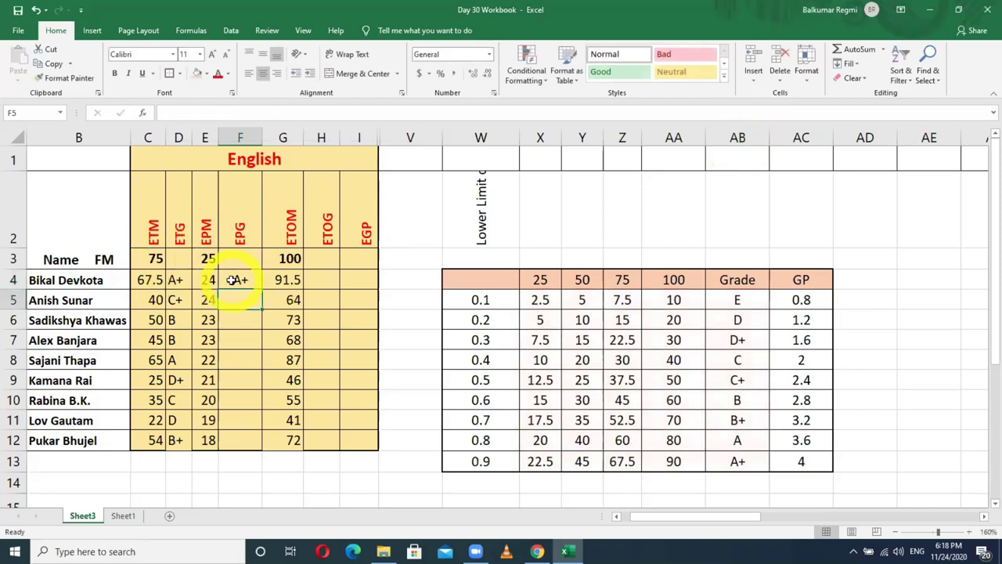
left_click(232, 280)
Fill F4's EPG grade formula down to F12 for all nine students
double_click(261, 289)
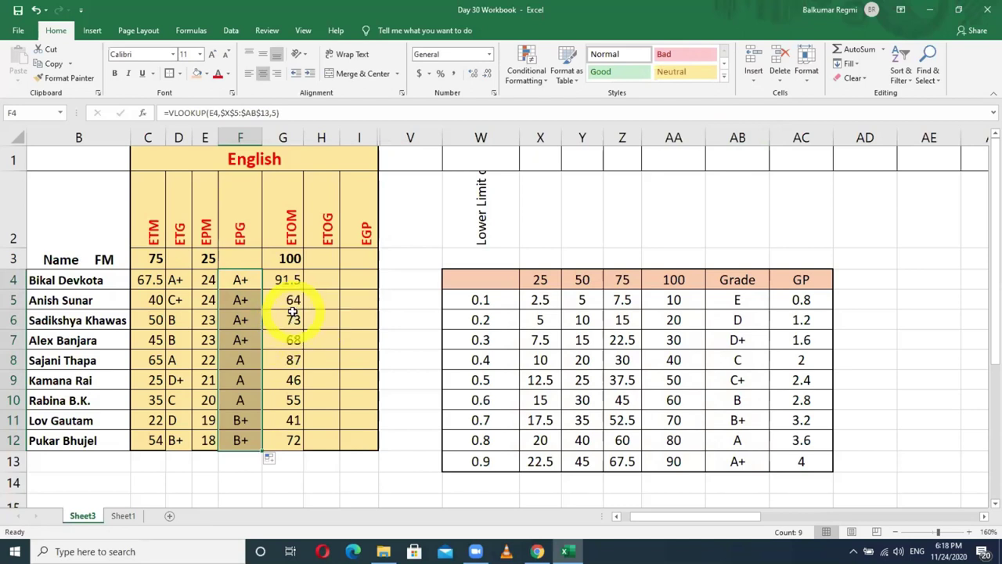
left_click(329, 281)
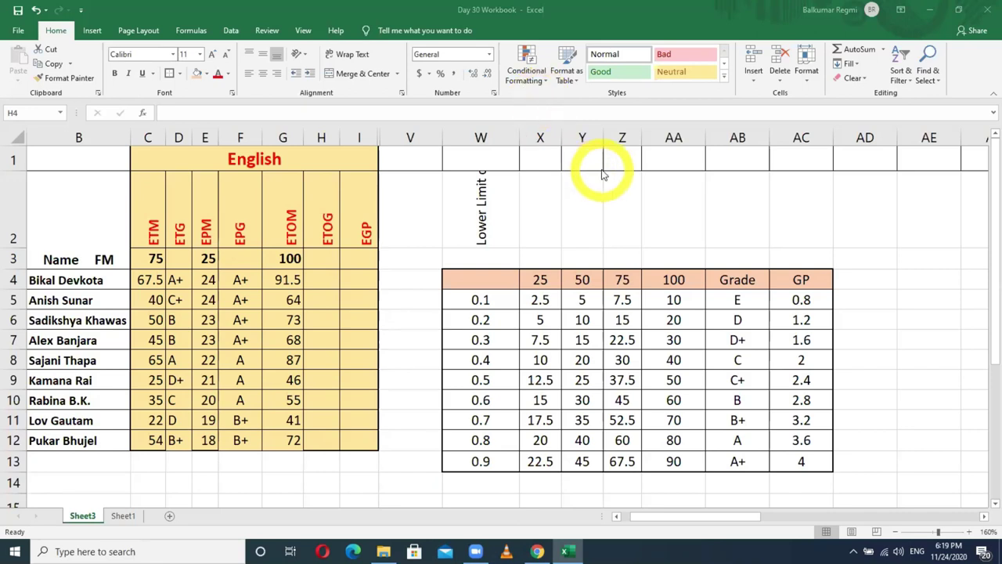
left_click(319, 281)
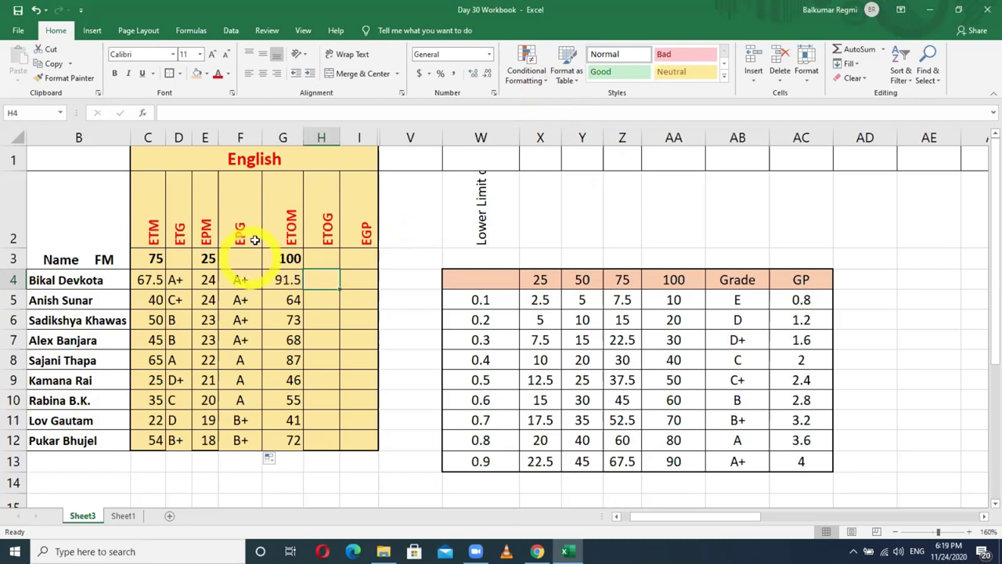
left_click(283, 138)
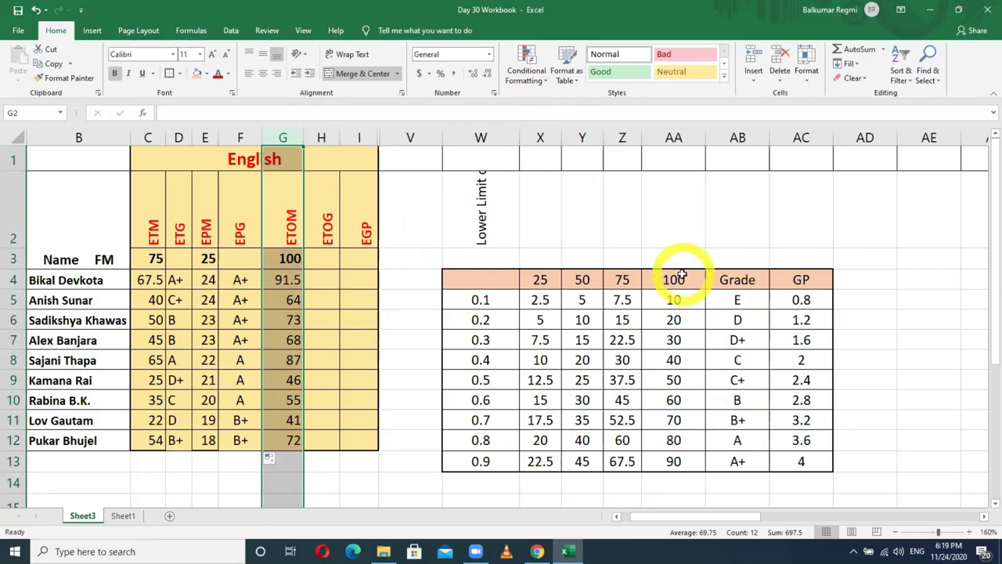
left_click_drag(678, 137, 725, 139)
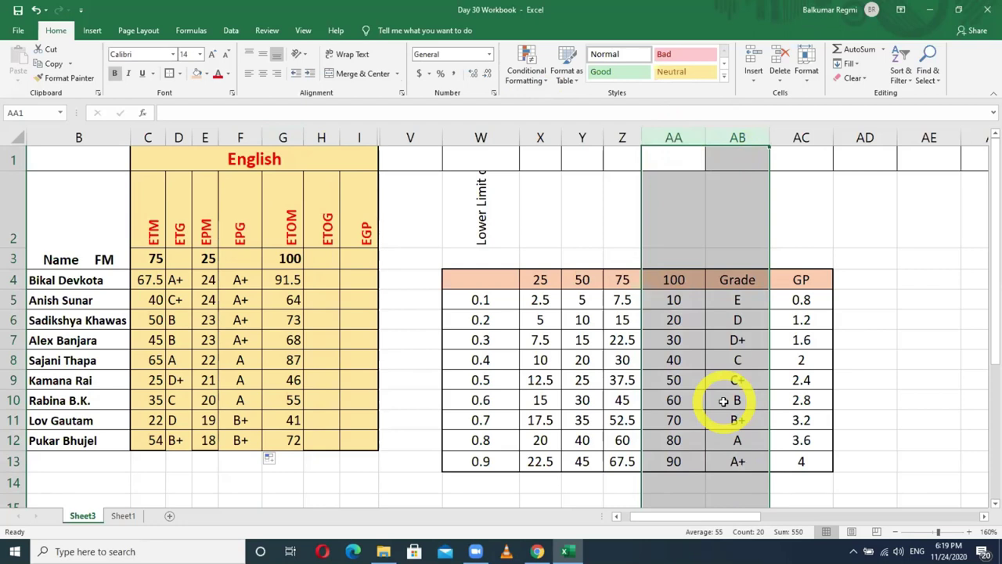
left_click(329, 277)
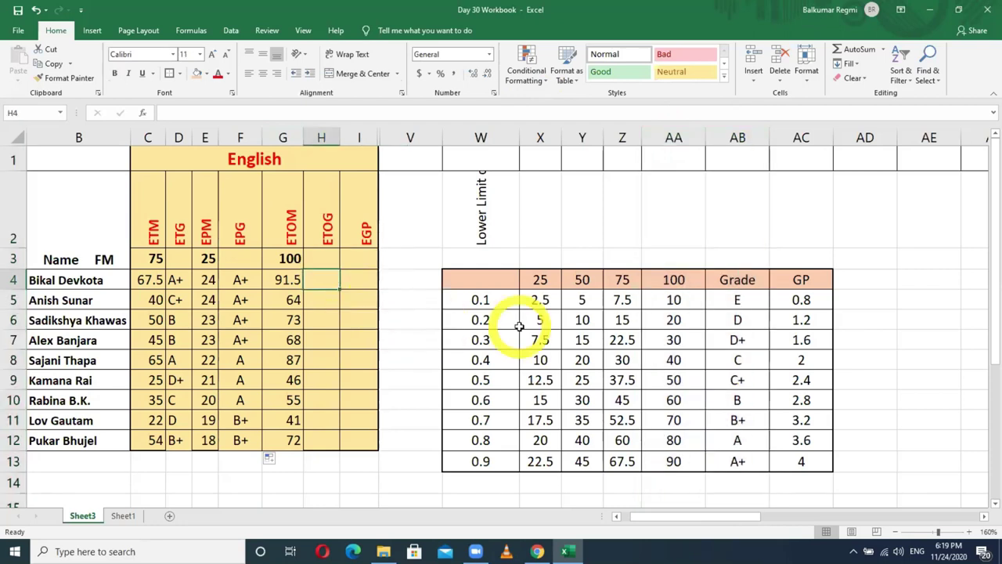
Start an ETOG VLOOKUP in H4 on G4 against AA5:AB13, which triggers a too-few-arguments warning
left_click(193, 114)
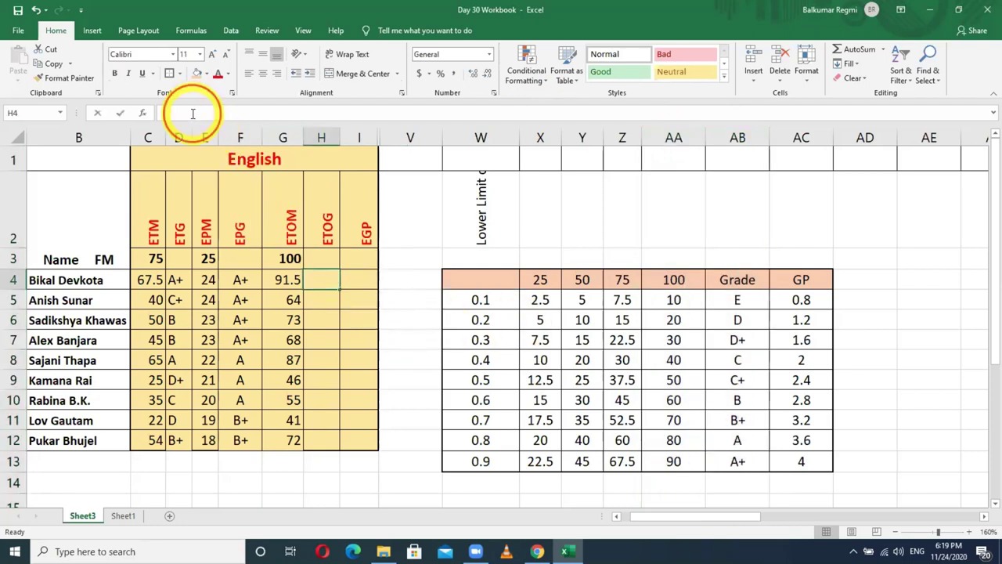
type("=vlookup(")
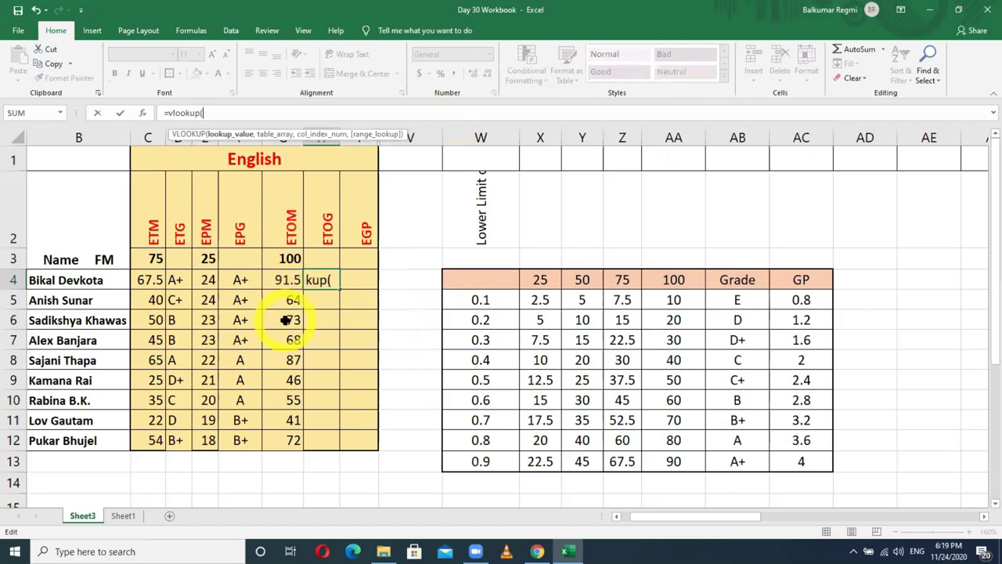
left_click(281, 280)
type(",")
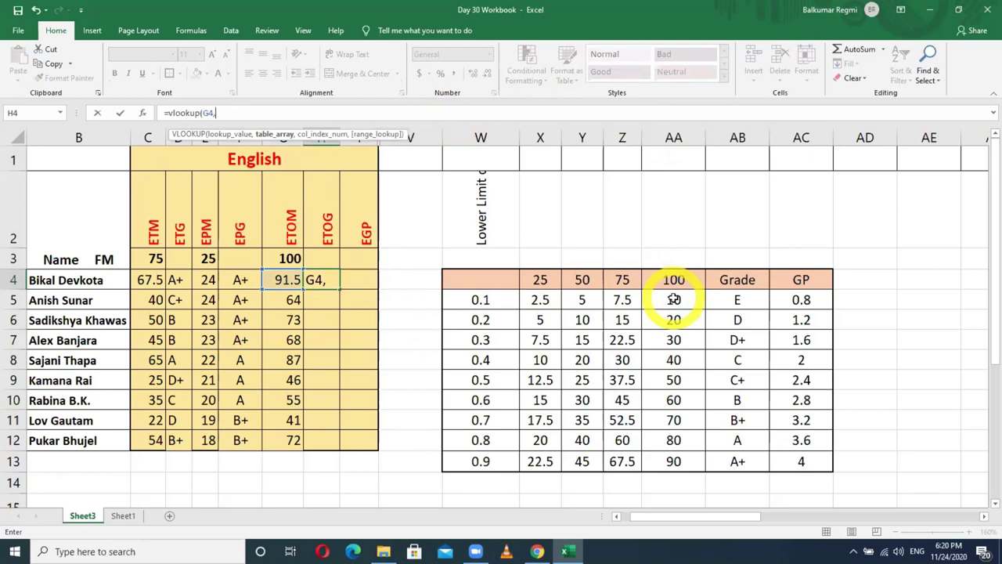
left_click_drag(673, 299, 737, 461)
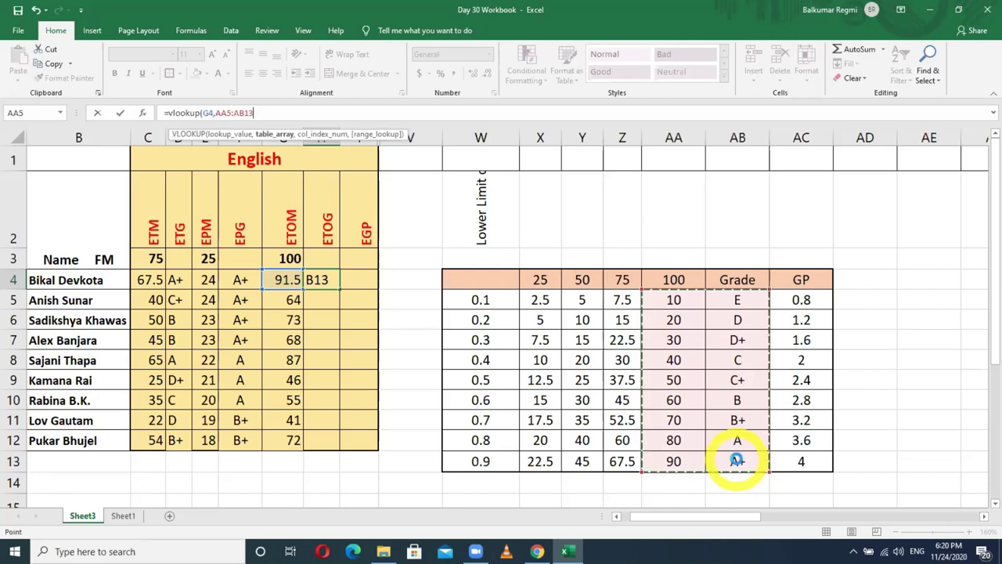
key("Return")
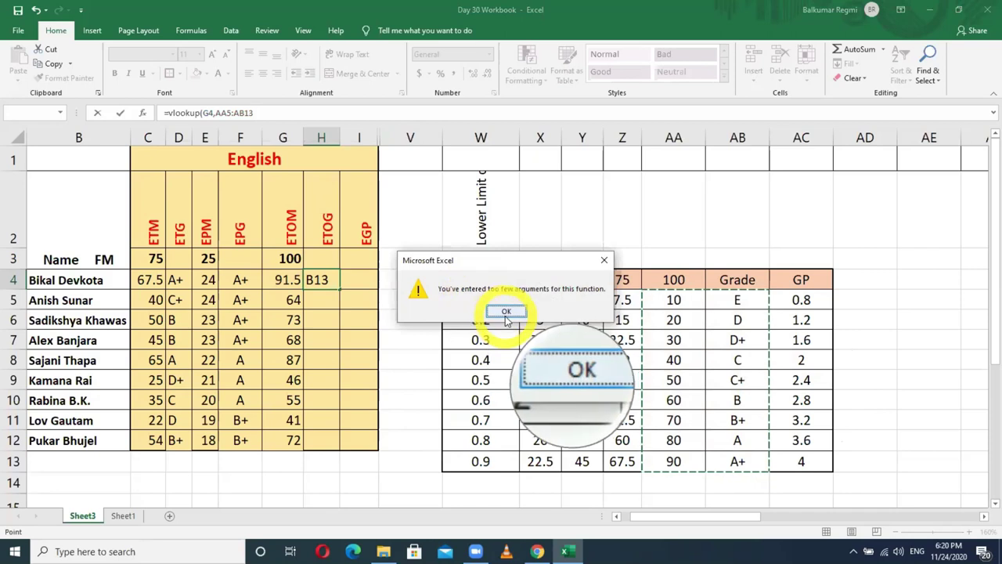
left_click(505, 311)
Make the AA5:AB13 range absolute, then abandon the still-incomplete formula and clear H4
left_click(257, 113)
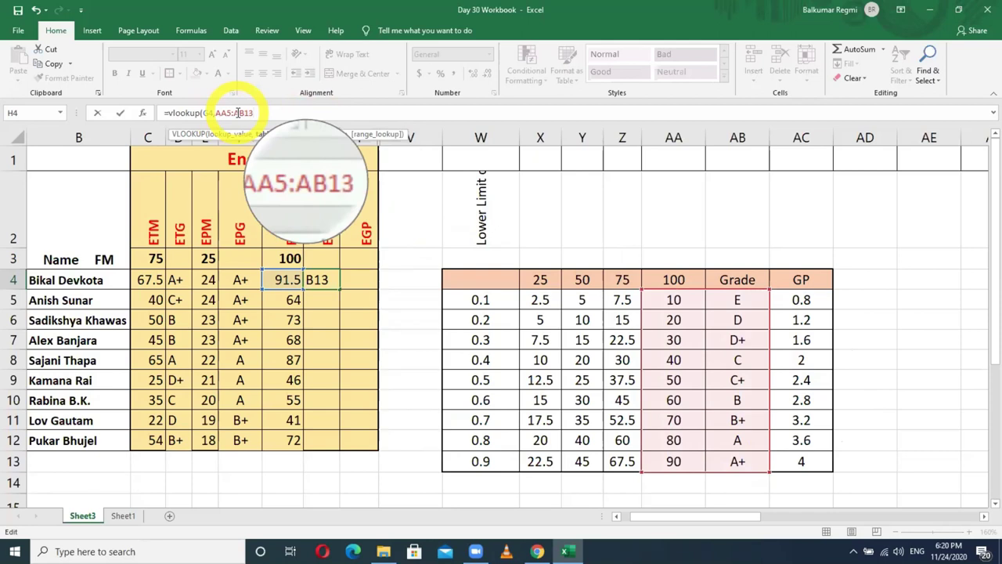
key("F4")
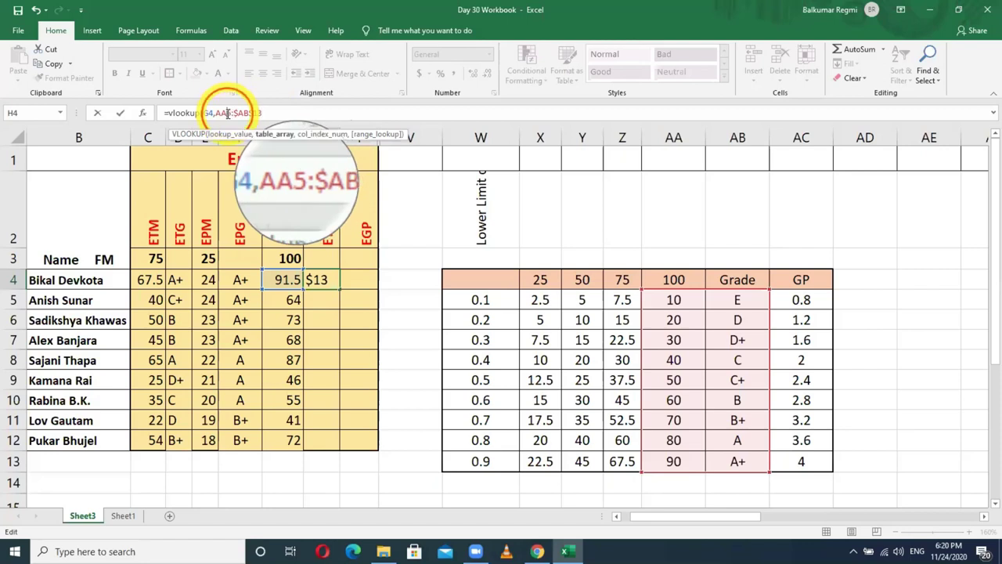
left_click(227, 112)
key("F4")
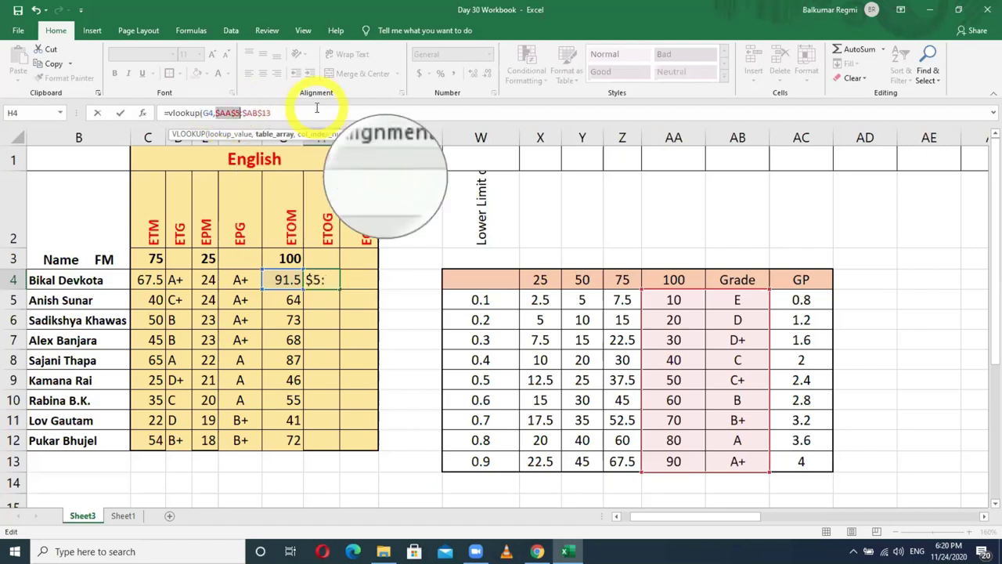
left_click(276, 112)
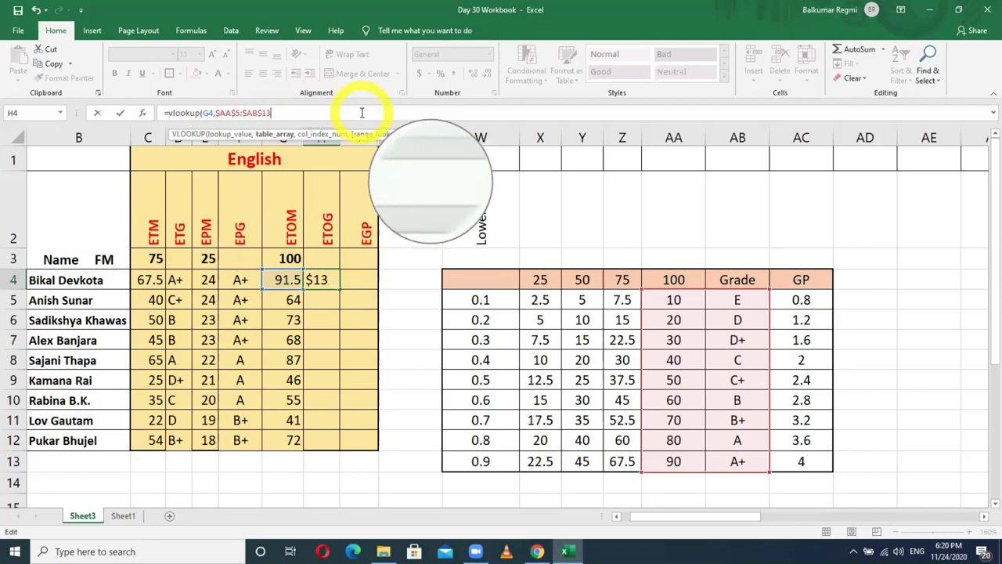
key("Return")
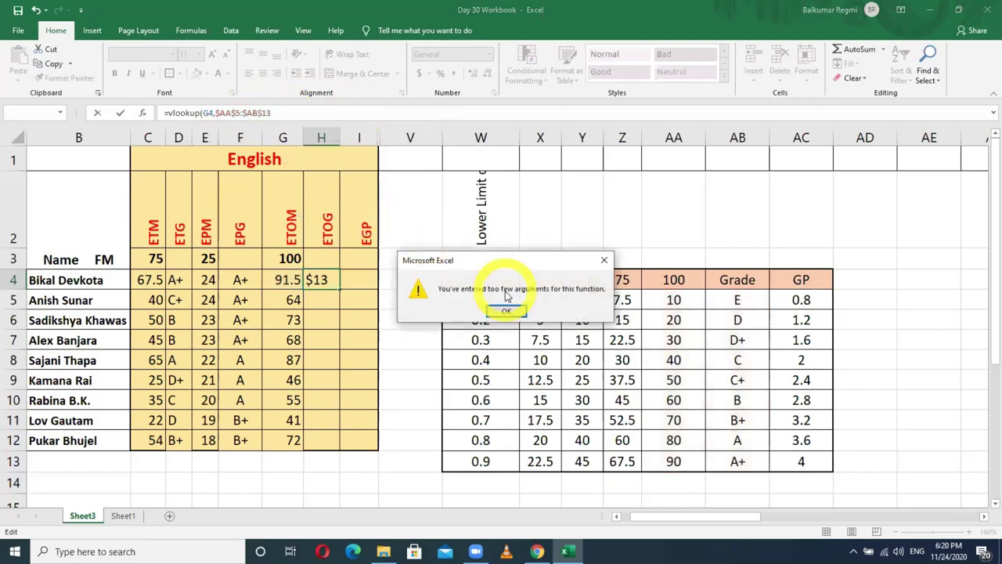
left_click(507, 312)
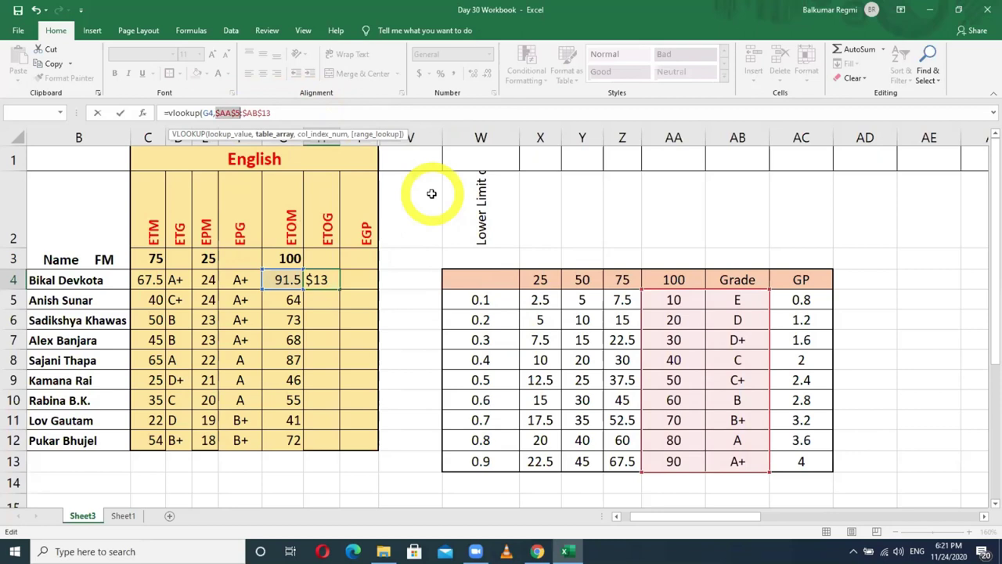
key("BackSpace")
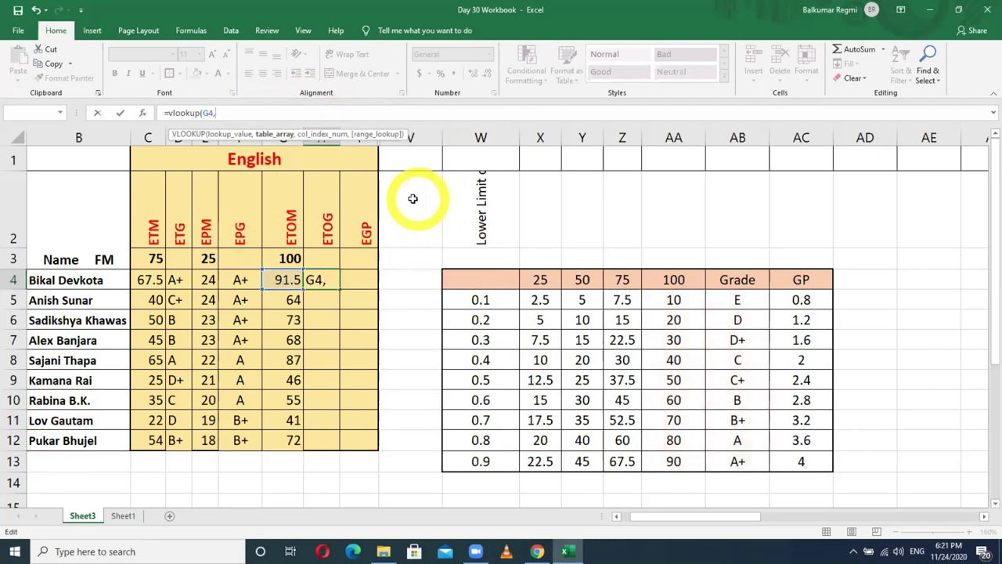
key("BackSpace")
key("BackSpace")
key("BackSpace")
key("BackSpace")
key("BackSpace")
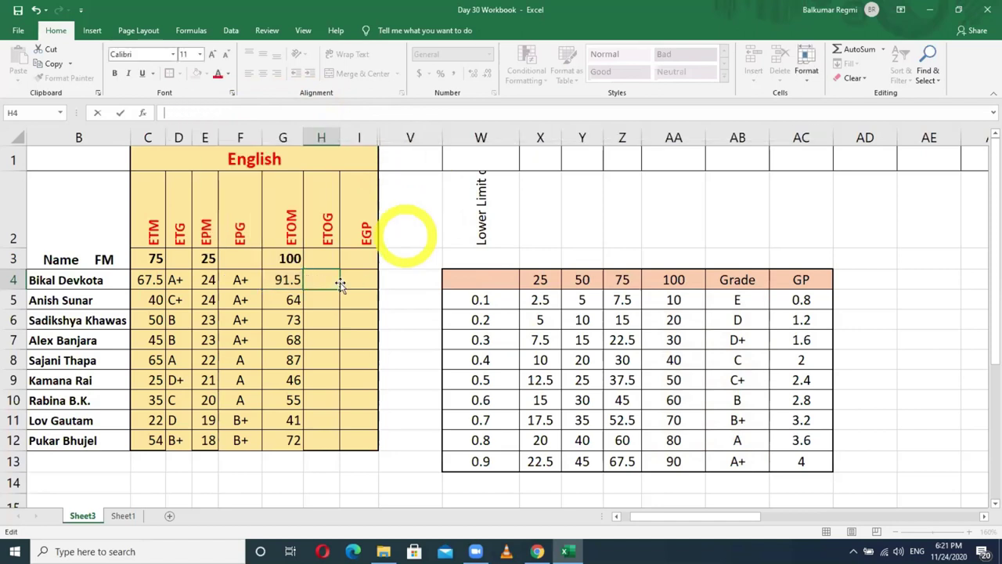
left_click(288, 281)
left_click(323, 278)
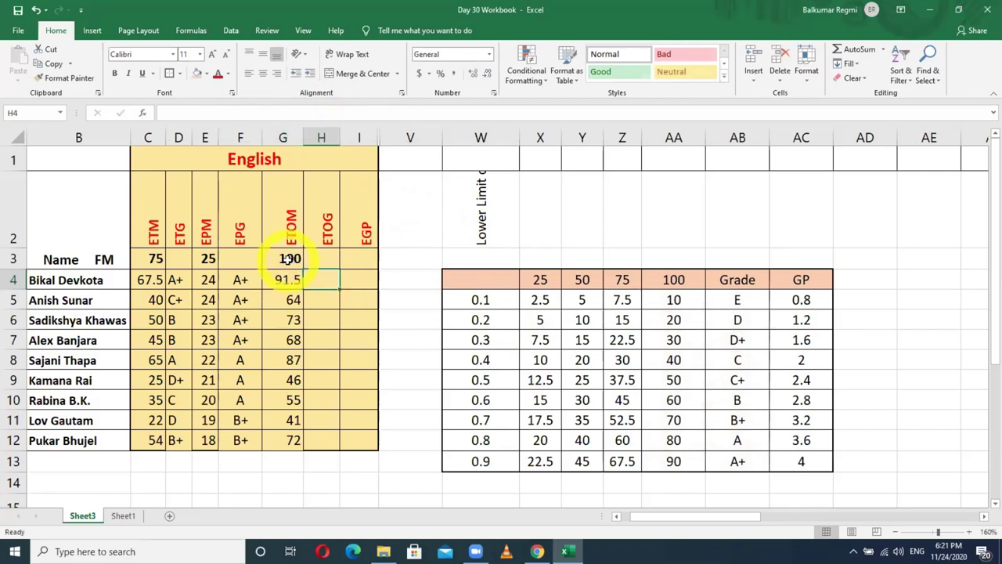
left_click(688, 136)
mouse_move(689, 135)
left_mouse_down()
mouse_move(713, 137)
mouse_move(765, 420)
left_mouse_up()
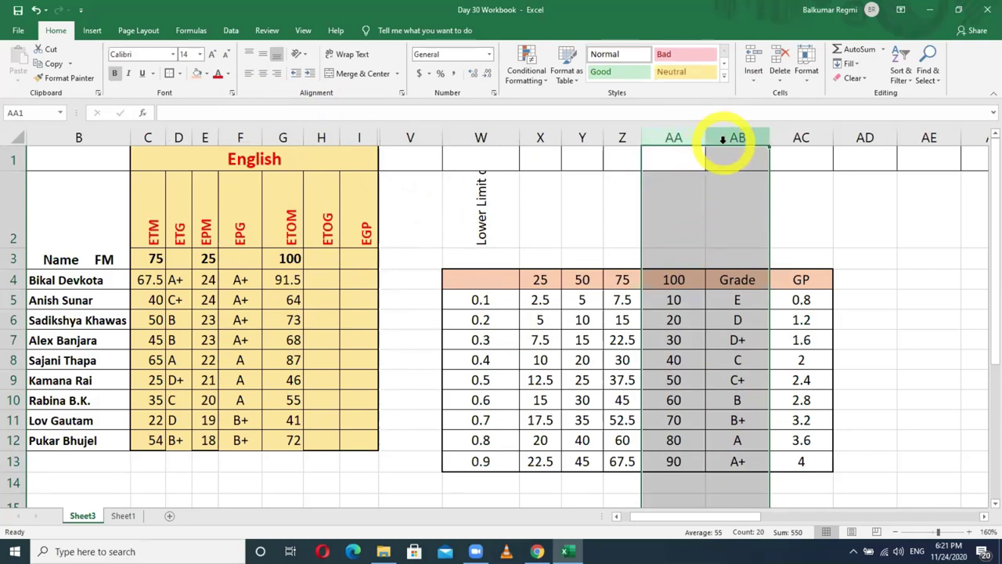
left_click(672, 137)
left_click(741, 137)
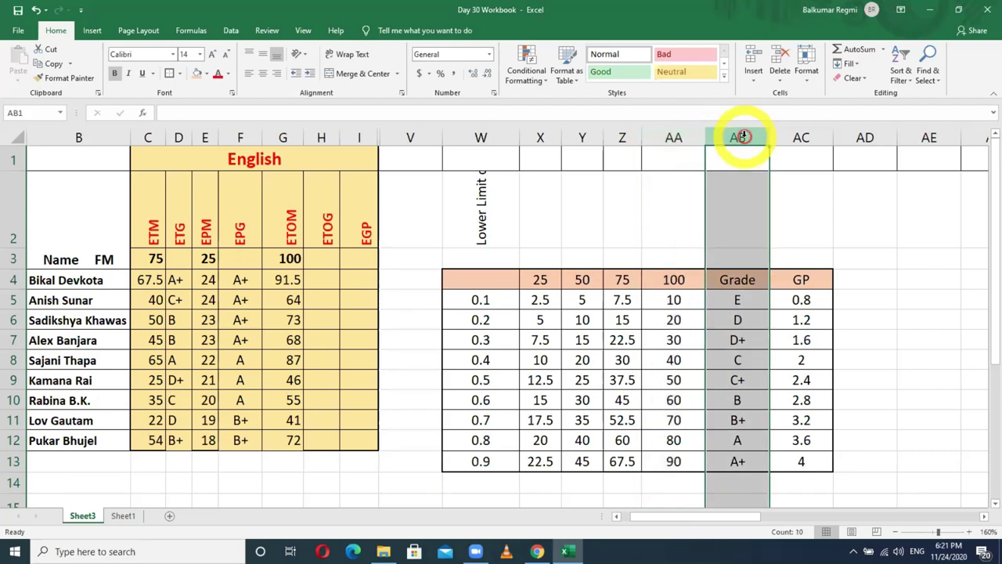
left_click(620, 138)
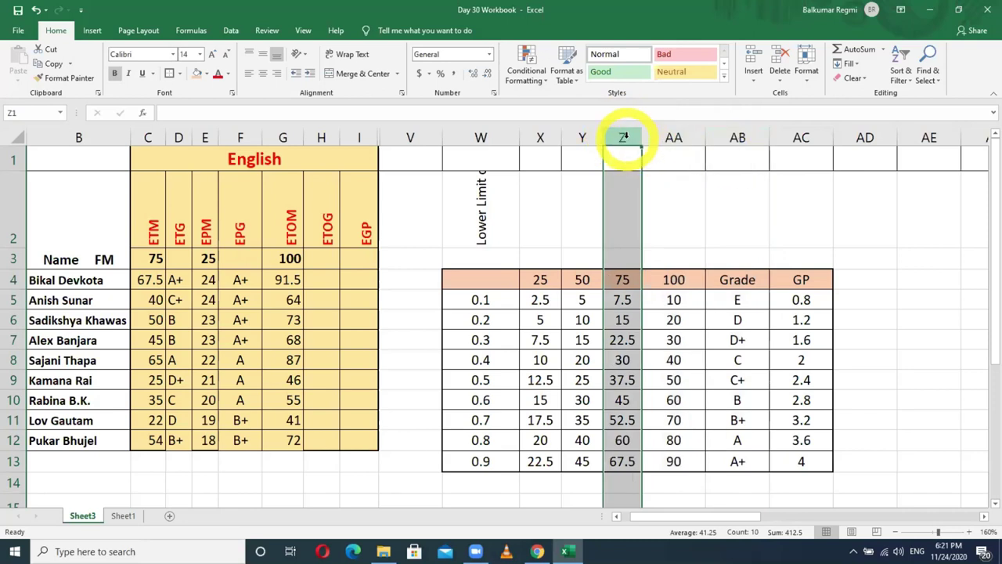
left_click(663, 137)
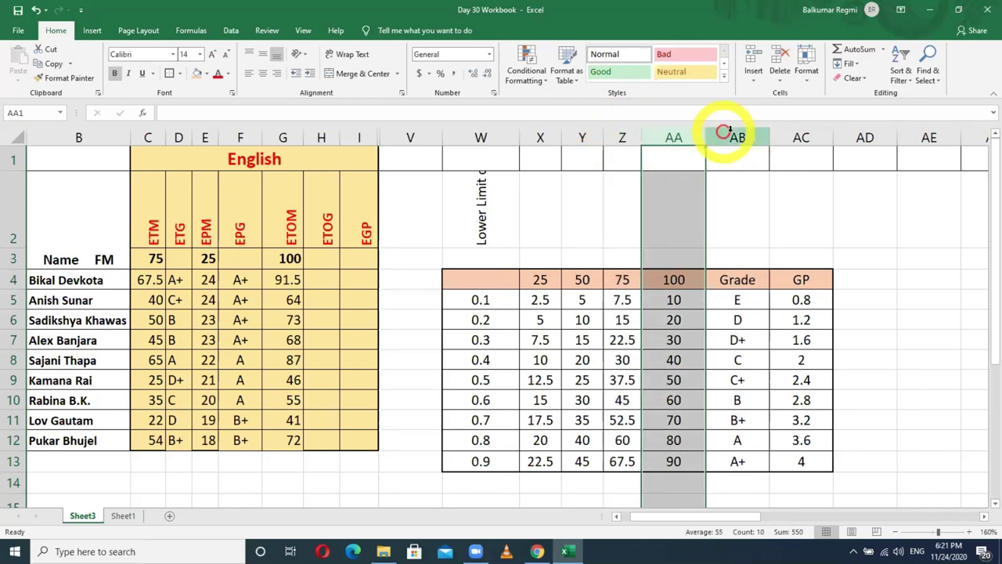
left_click(726, 135)
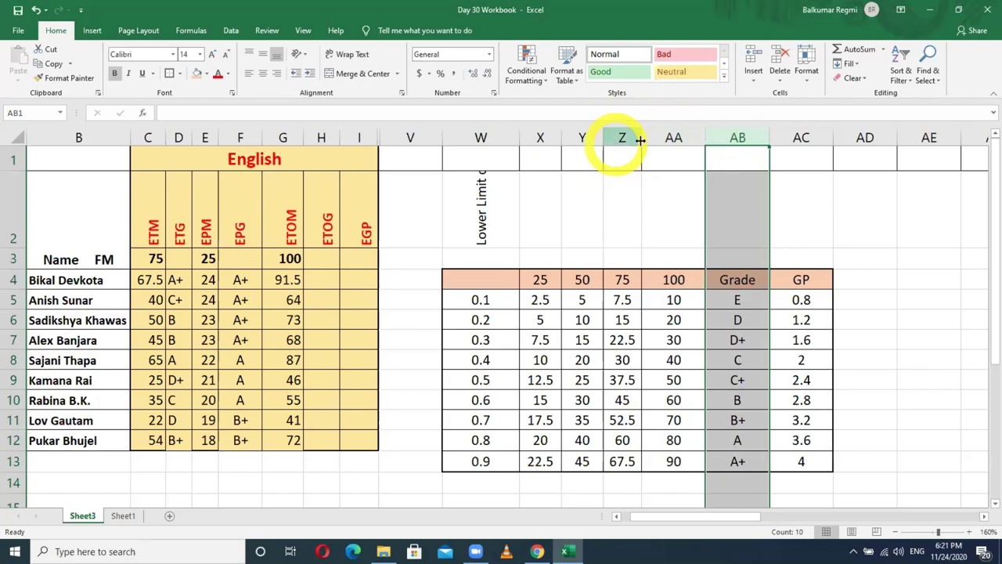
left_click_drag(621, 139, 725, 135)
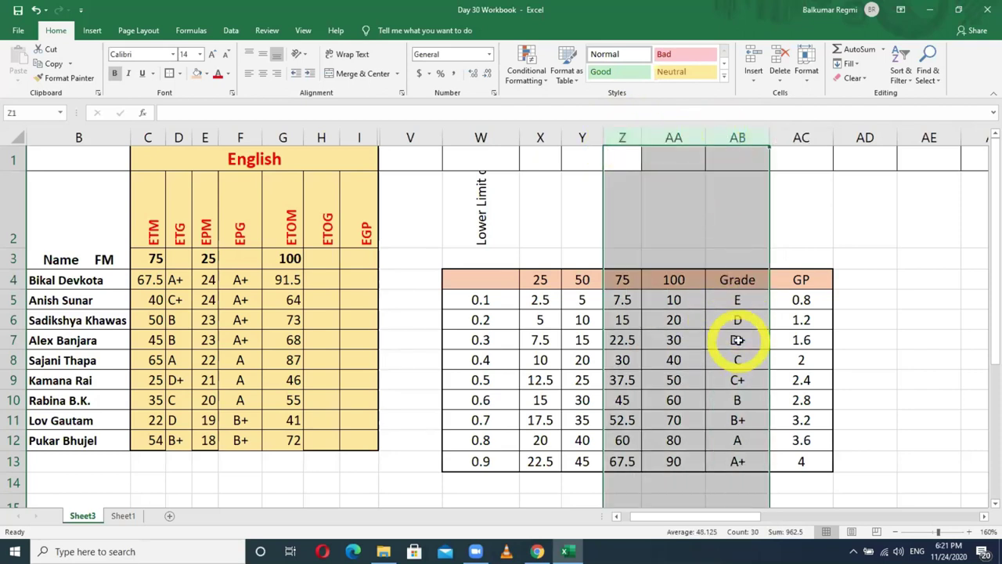
left_click(543, 138)
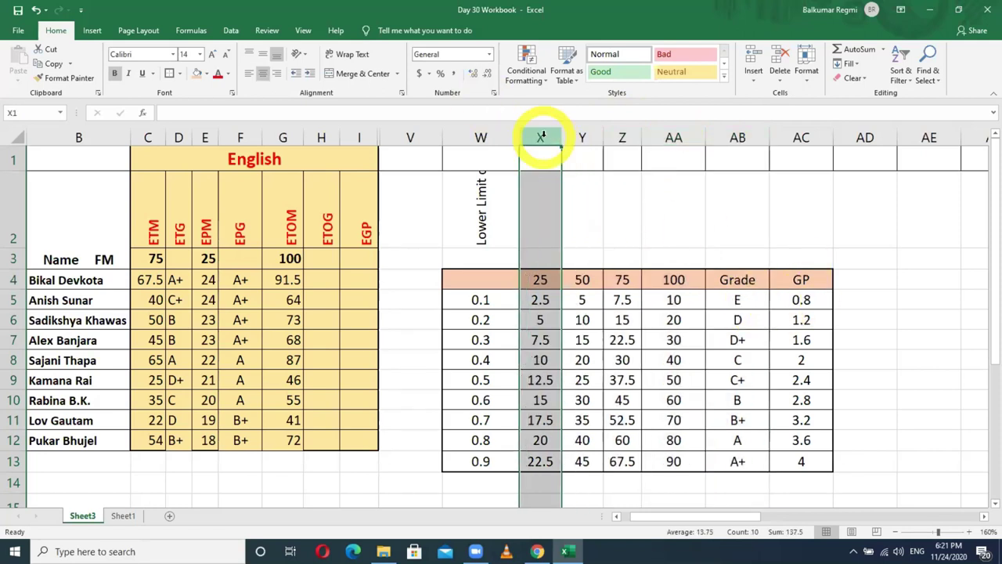
left_click_drag(543, 138, 707, 135)
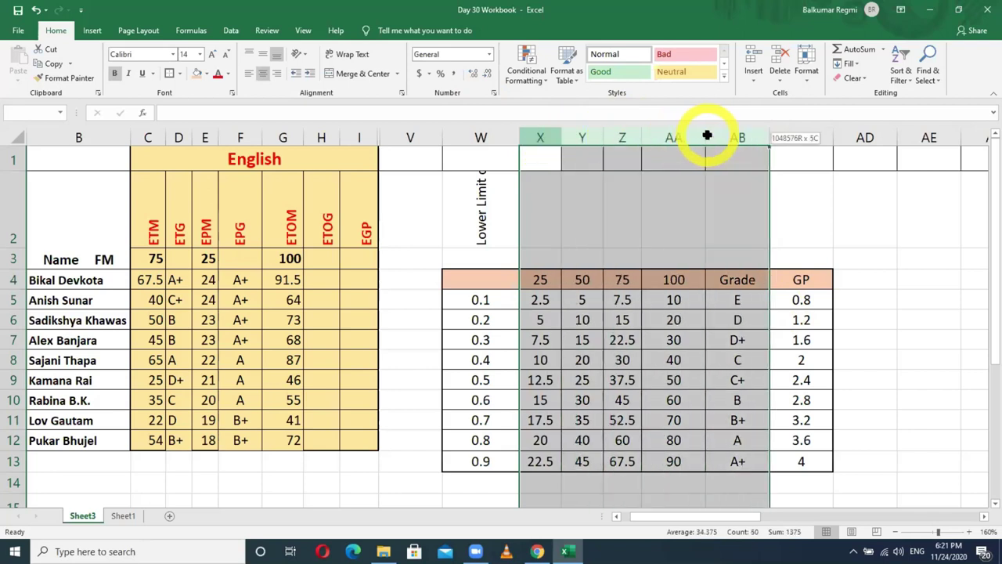
left_click(737, 395)
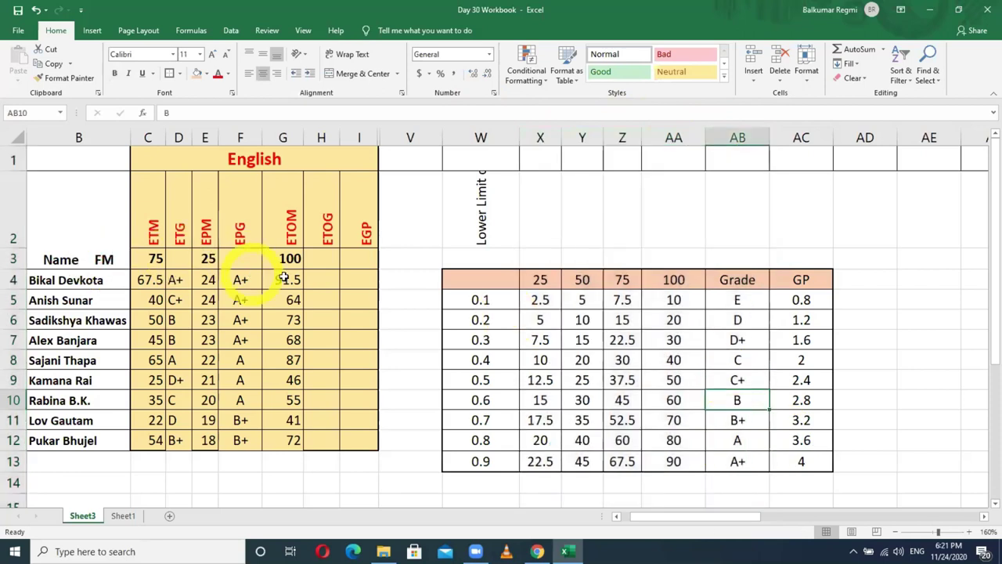
left_click(324, 280)
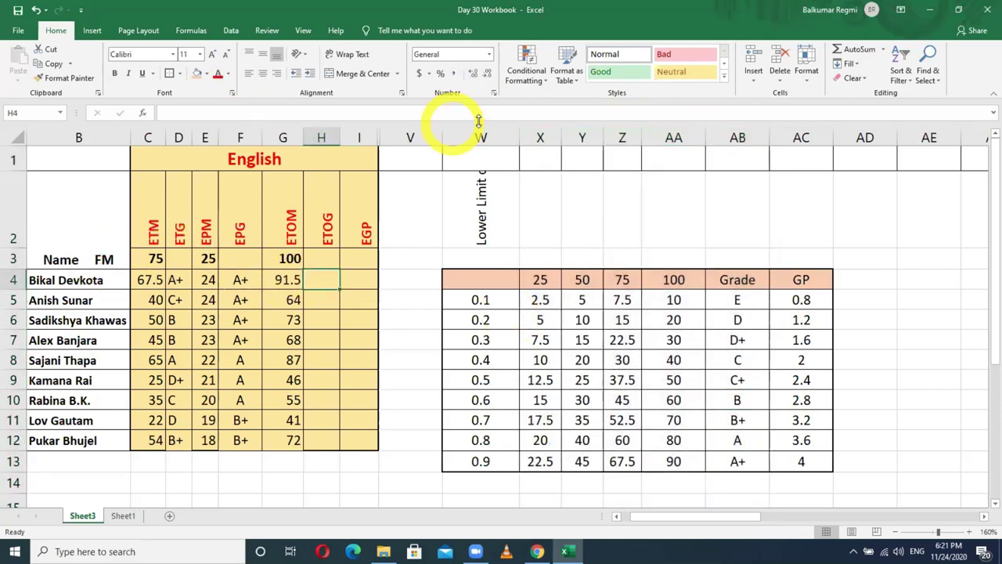
left_click(235, 113)
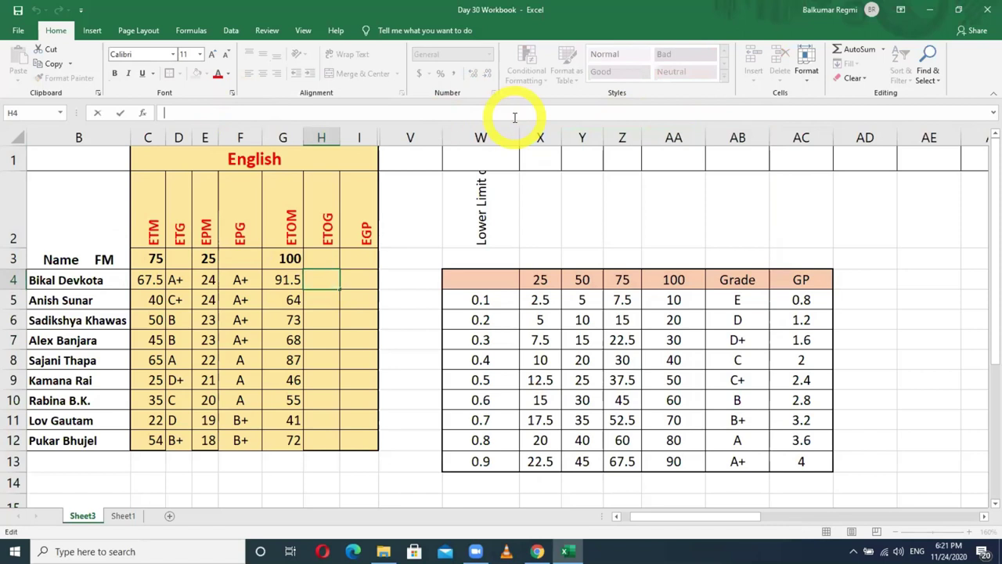
Enter =VLOOKUP(G4,$AA$5:$AB$13,2) in H4 for the first student's ETOG grade
type("=")
left_click(287, 280)
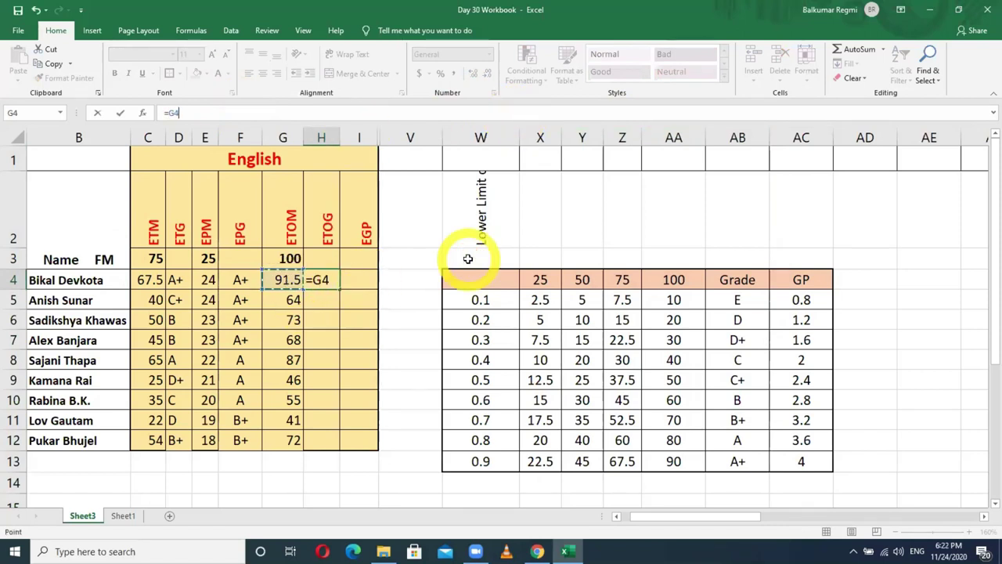
key("BackSpace")
key("BackSpace")
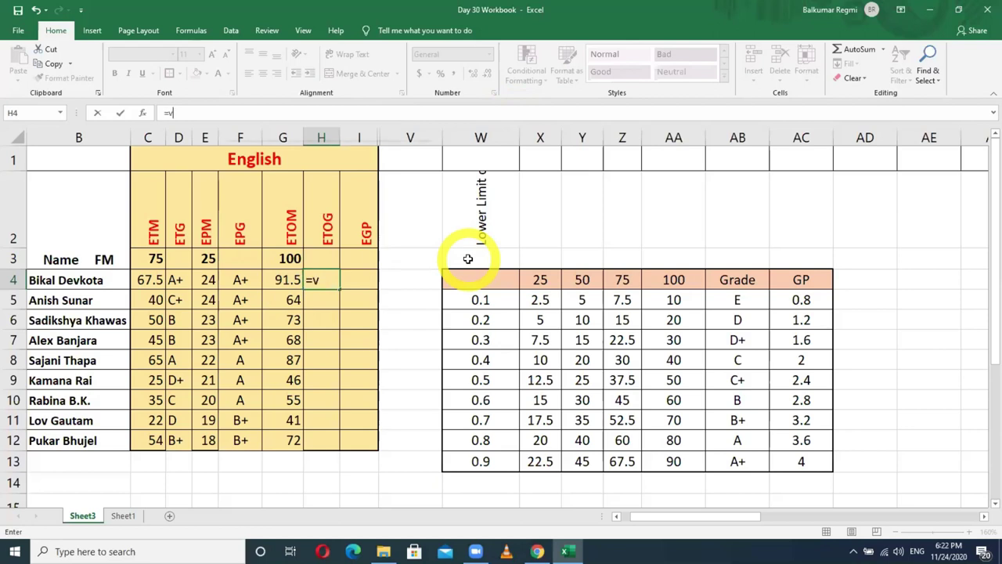
type("lookup")
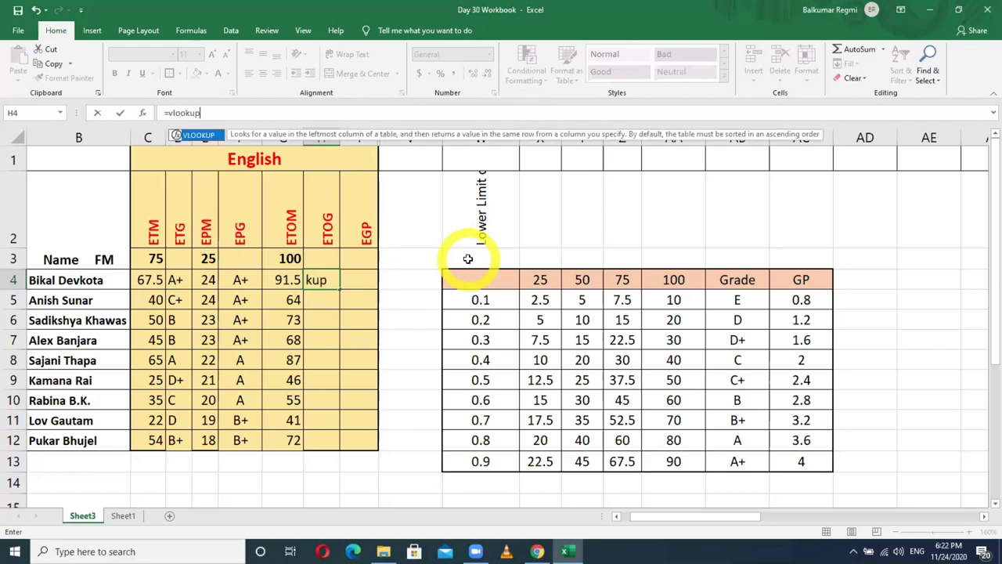
type("(")
left_click(287, 279)
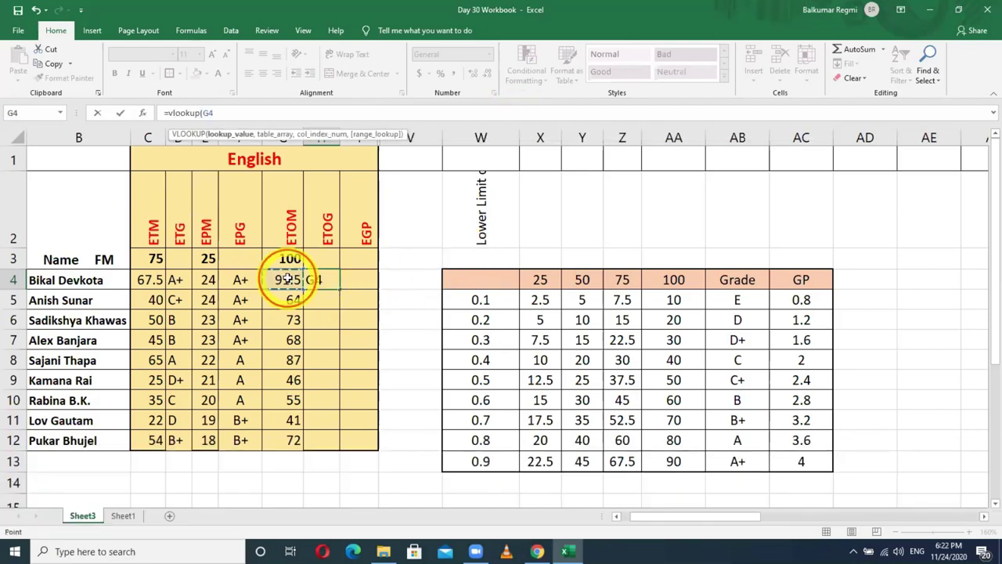
type(",")
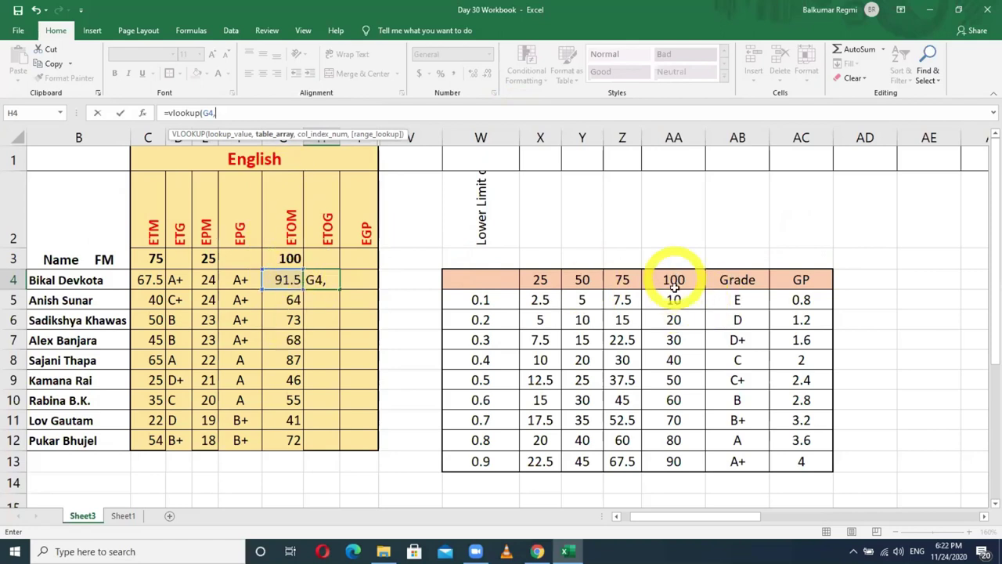
left_click_drag(674, 300, 743, 460)
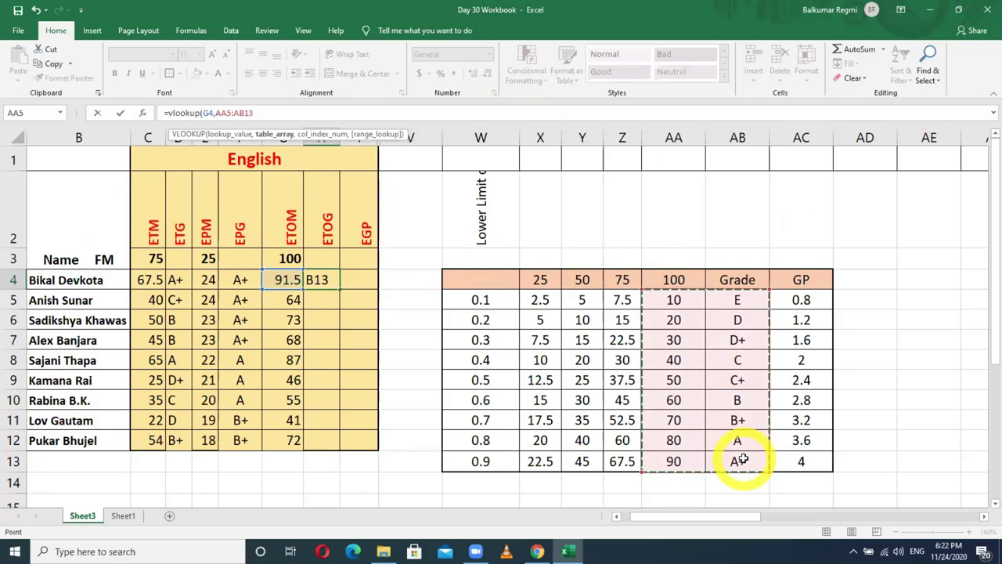
key("F4")
type("$AB$13,2")
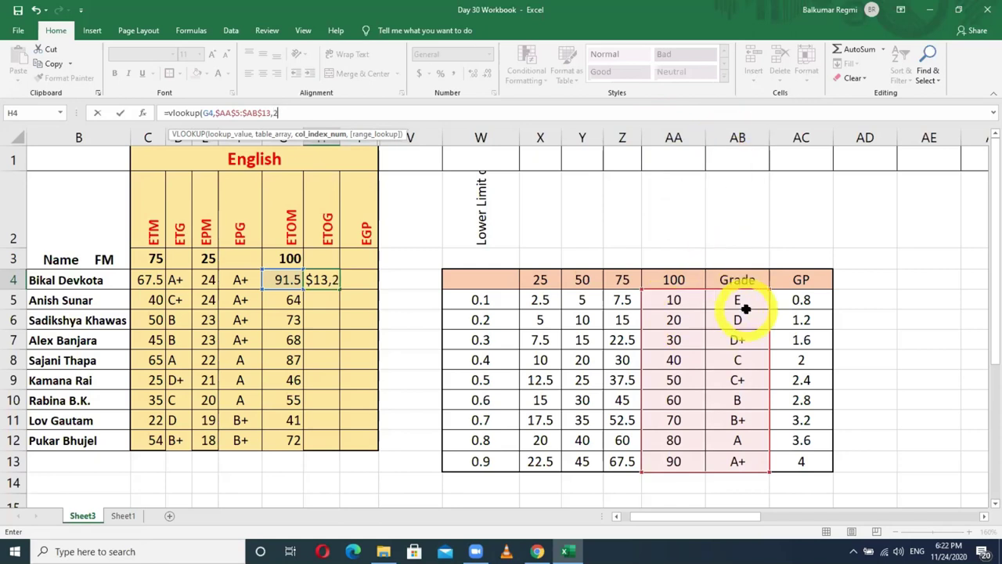
type(")")
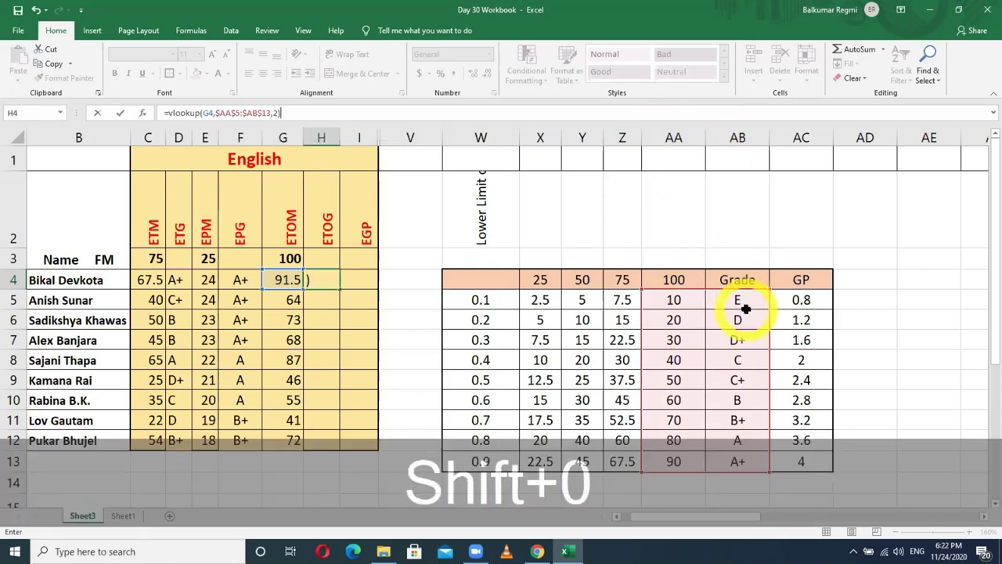
key("Return")
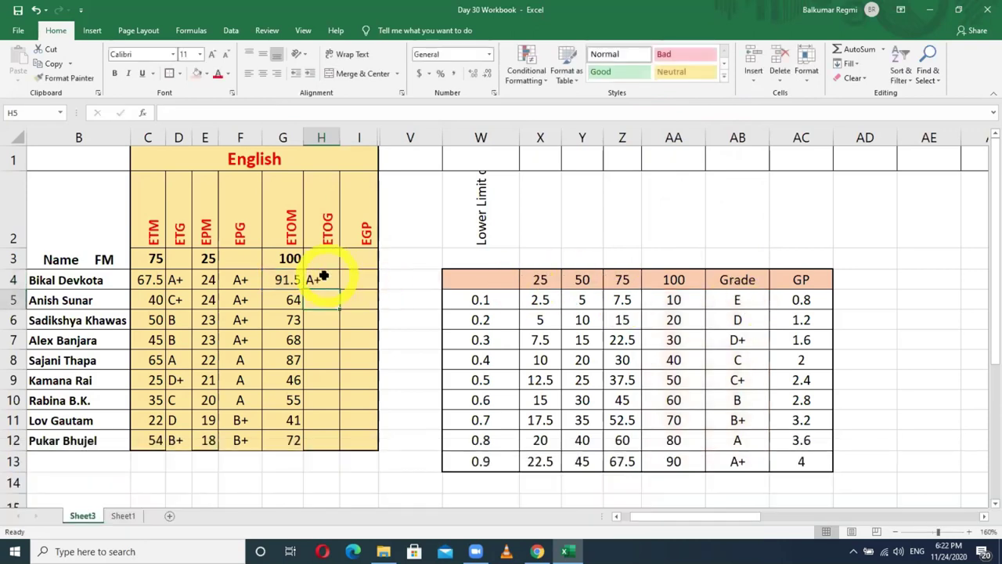
Copy H4's ETOG grade formula down to H12 for every student
left_click(326, 276)
double_click(341, 290)
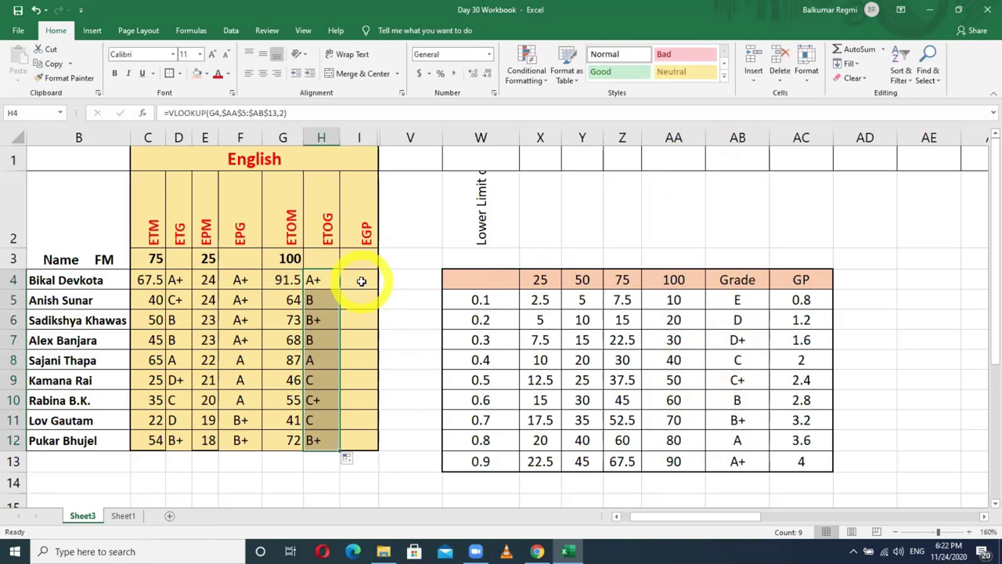
left_click(361, 280)
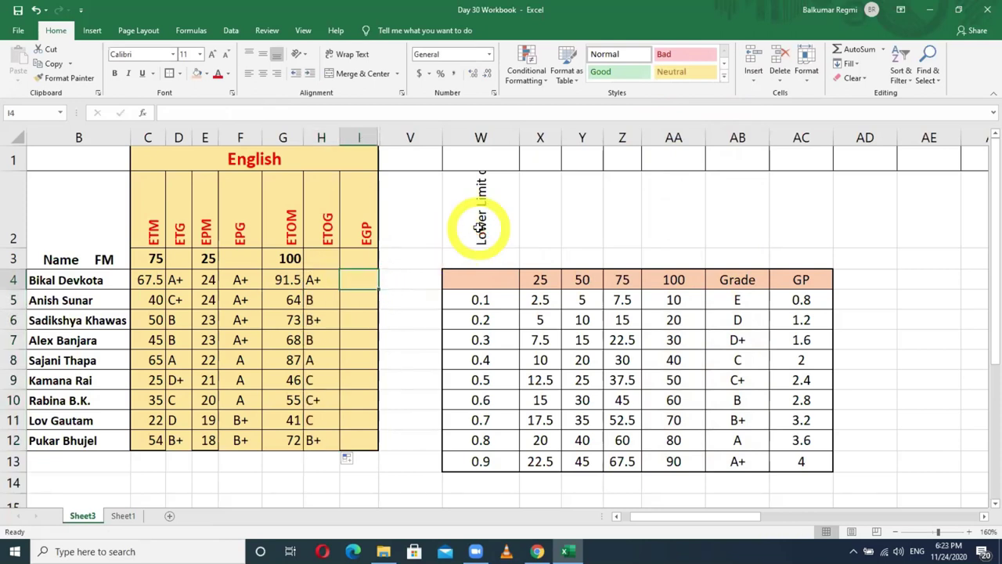
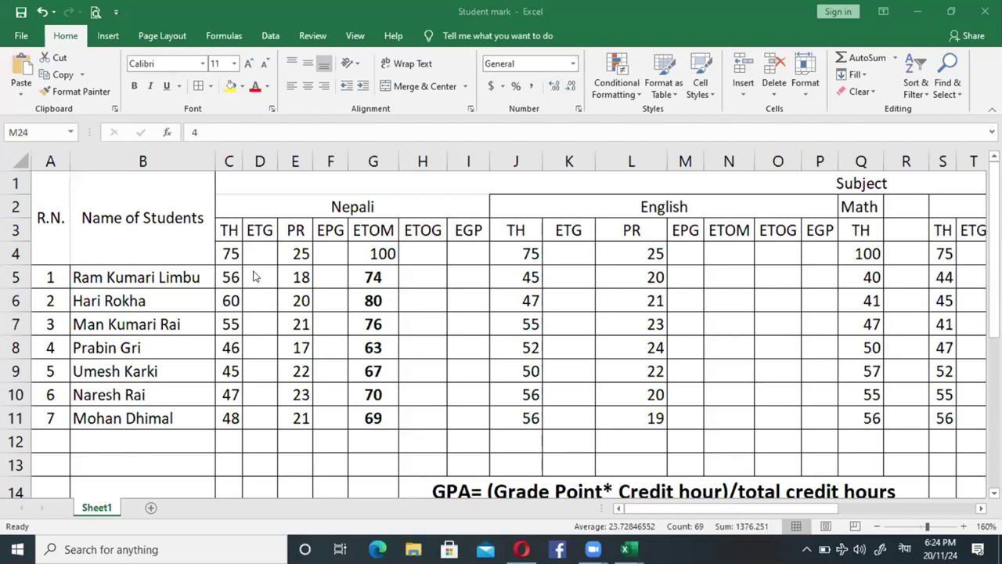
Select D5, check the grade table, and zoom from 160% to 100% to see both tables
left_click(252, 271)
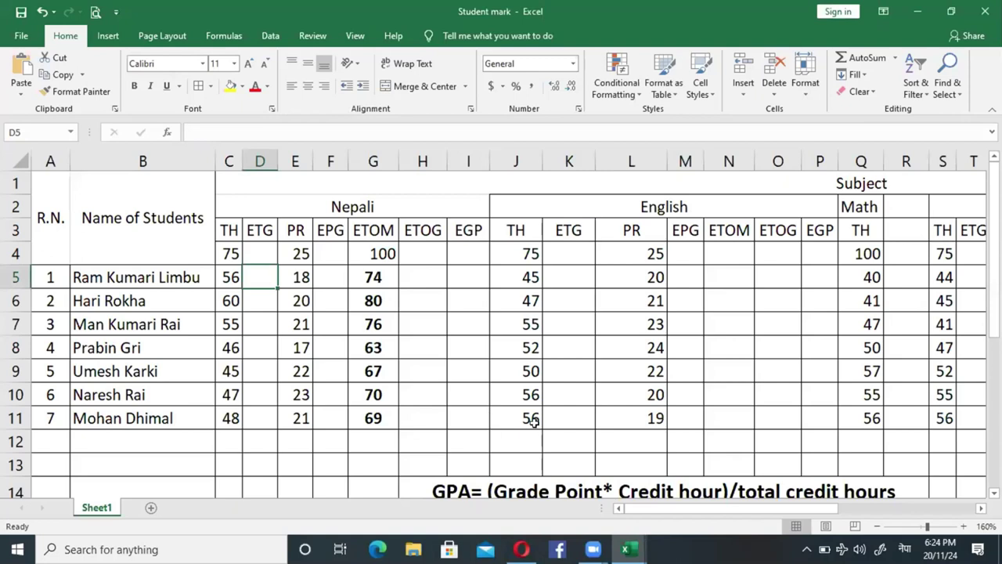
left_click_drag(995, 235, 995, 375)
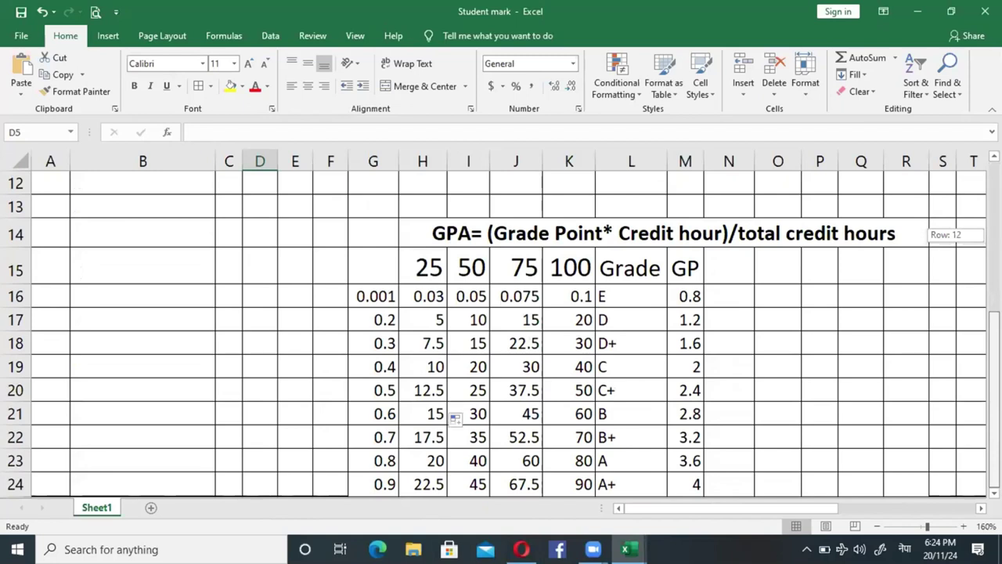
left_click_drag(995, 374, 995, 228)
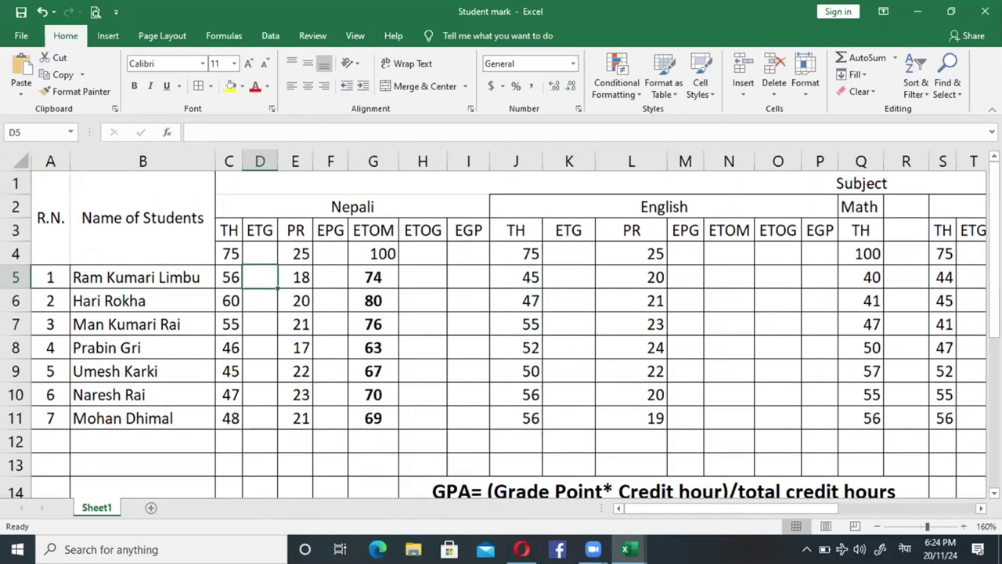
left_click_drag(927, 526, 921, 526)
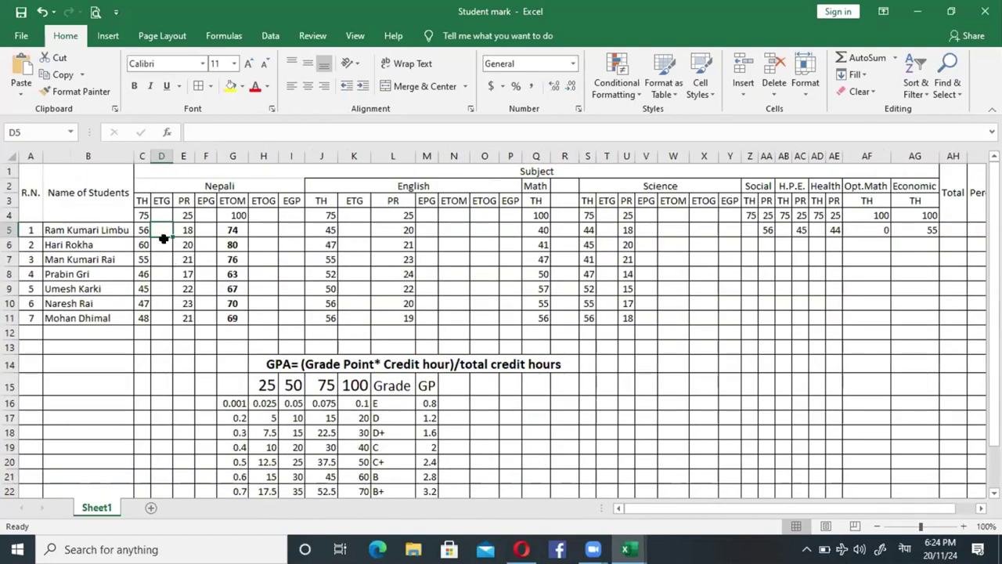
type(".")
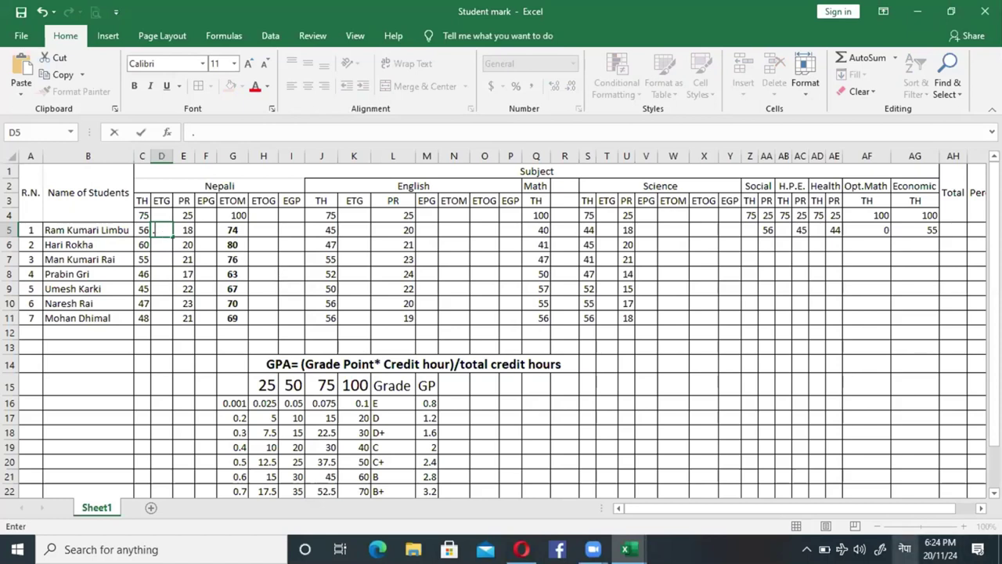
Switch the keyboard input to English and clear the stray dot from D5
left_click(905, 549)
left_click(885, 333)
key("BackSpace")
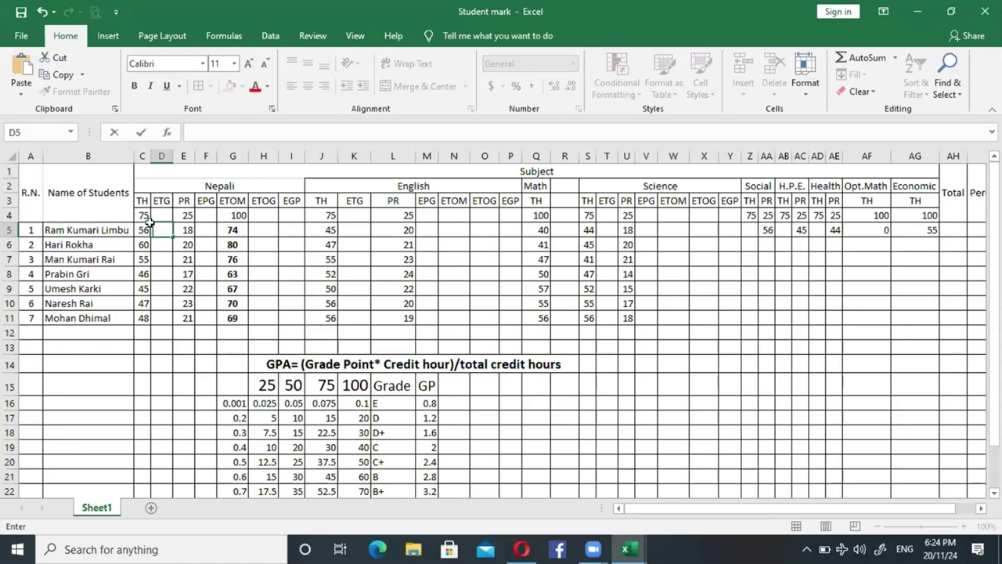
Enter the incomplete =vlookup(C5,J16:L24, in D5, triggering a too-few-arguments warning
type("=")
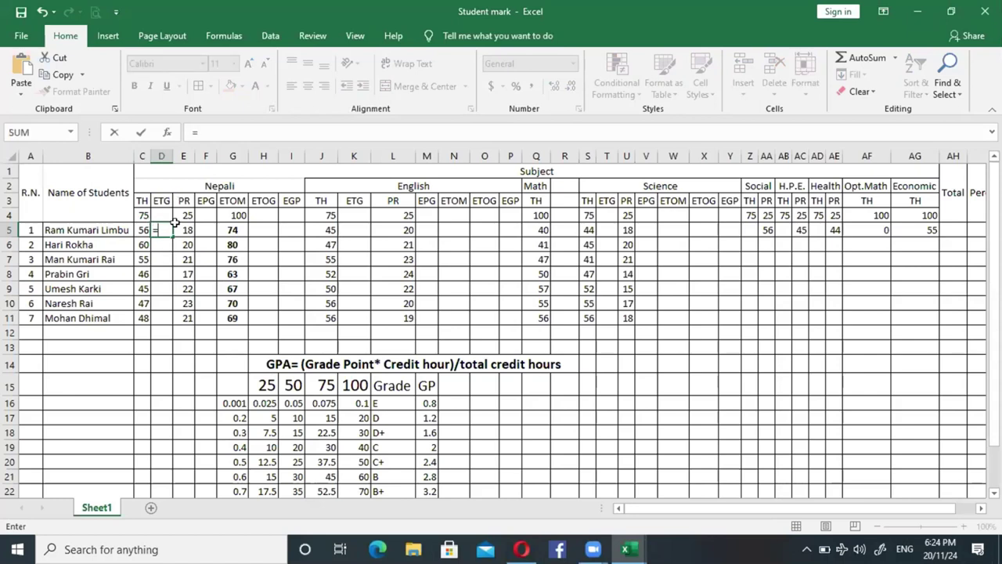
type("vlook")
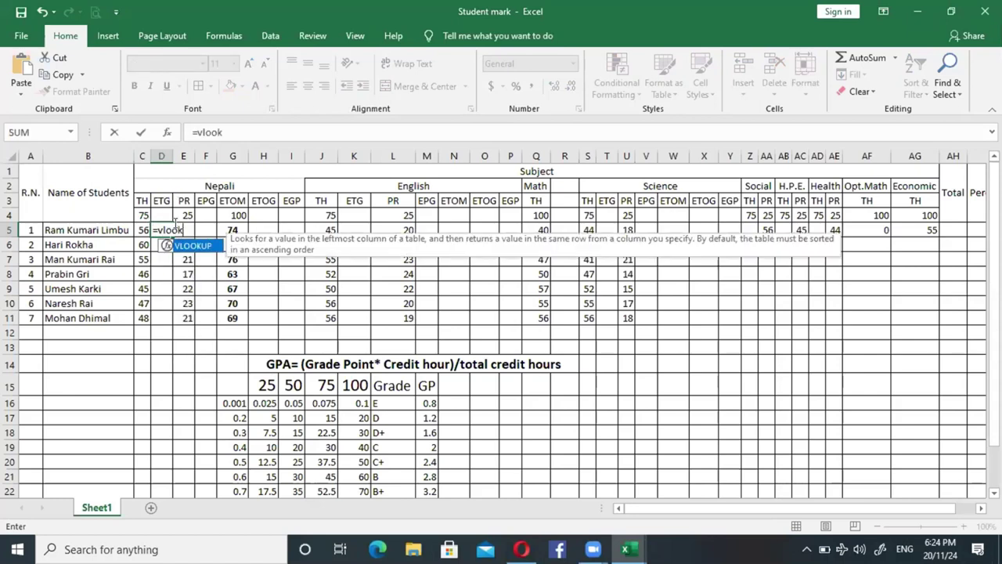
type("up")
type("(")
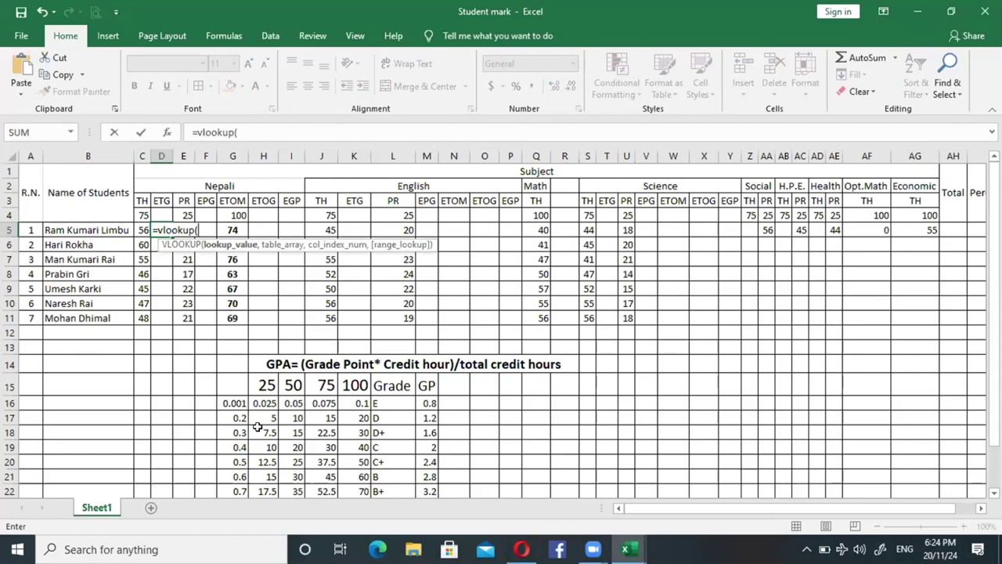
left_click(142, 229)
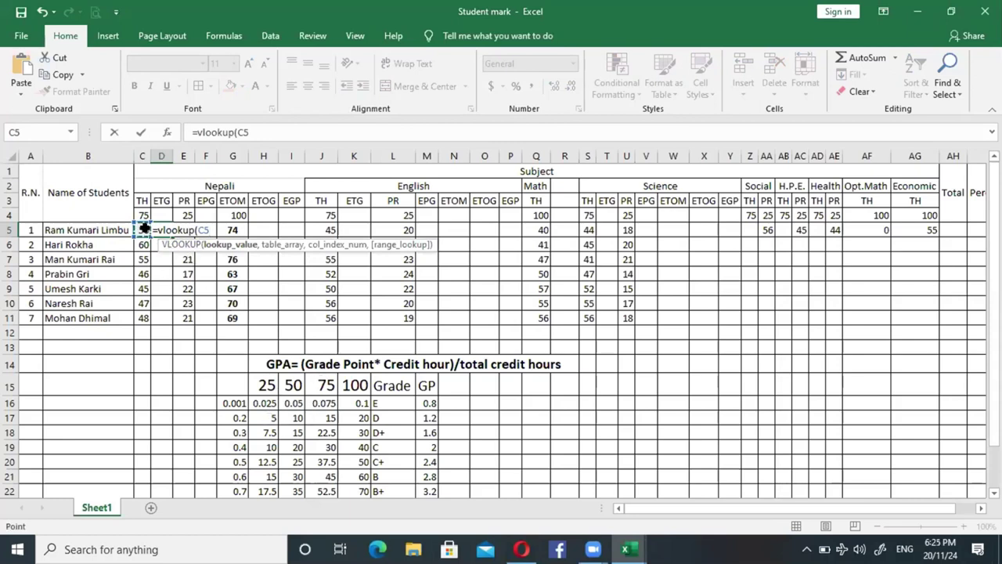
type(",")
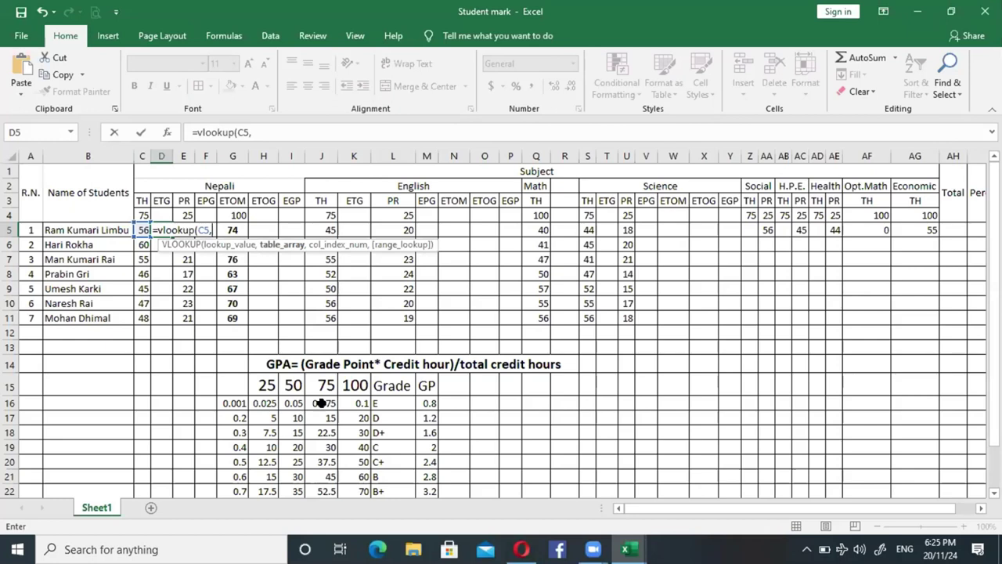
left_click_drag(321, 404, 364, 514)
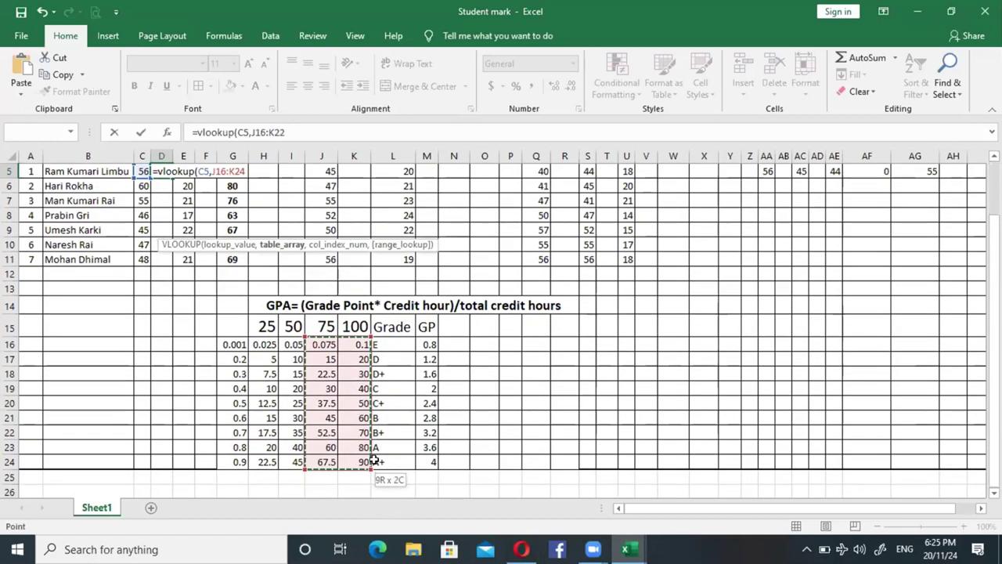
left_click_drag(364, 515, 376, 460)
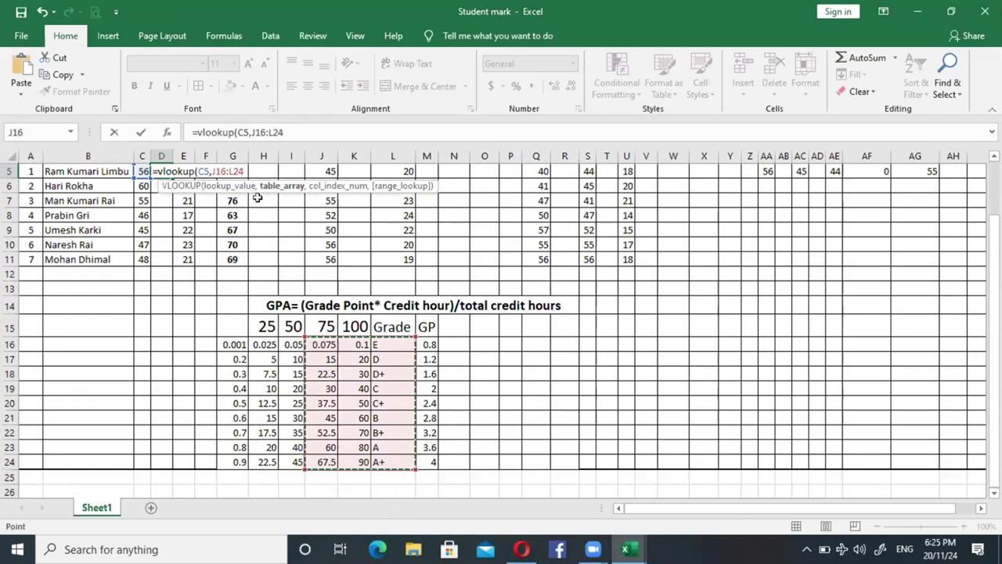
type("$")
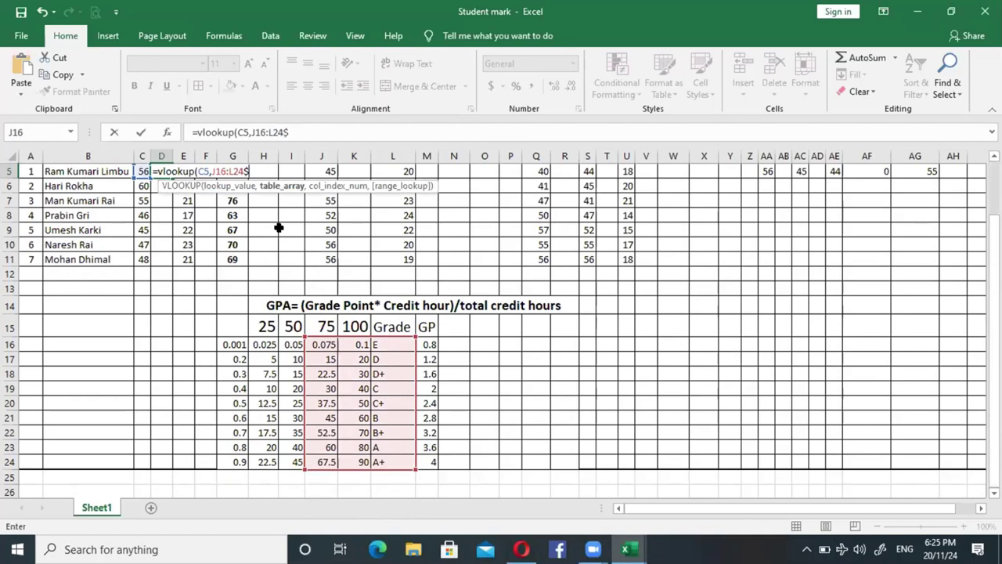
key("BackSpace")
type("4")
key("BackSpace")
key("Return")
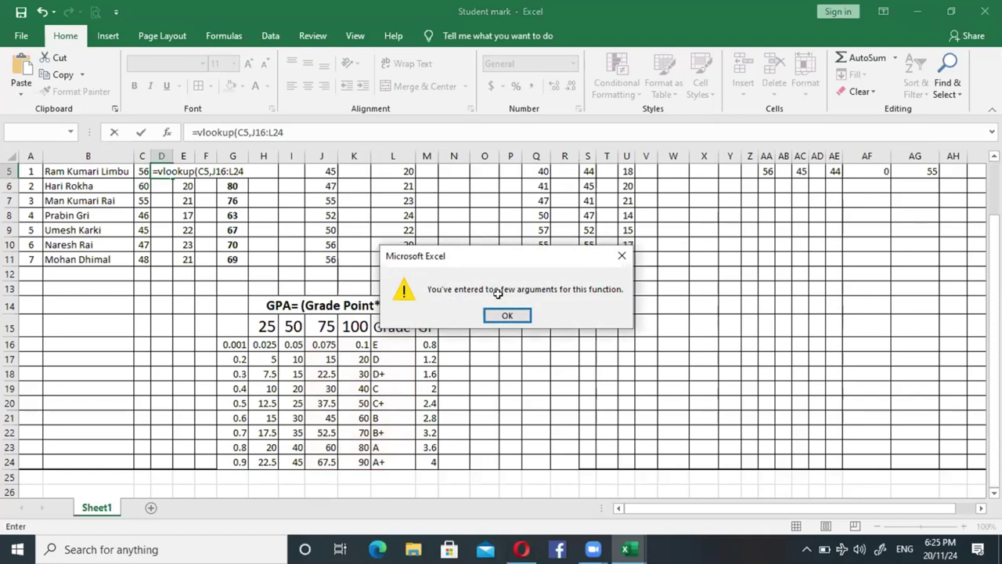
Dismiss the warning and re-enter =vlookup(C5,$J$16:$L$24,3) in D5, which shows B+
key("Return")
key("BackSpace")
key("BackSpace")
key("BackSpace")
key("BackSpace")
key("BackSpace")
key("BackSpace")
key("BackSpace")
key("BackSpace")
key("BackSpace")
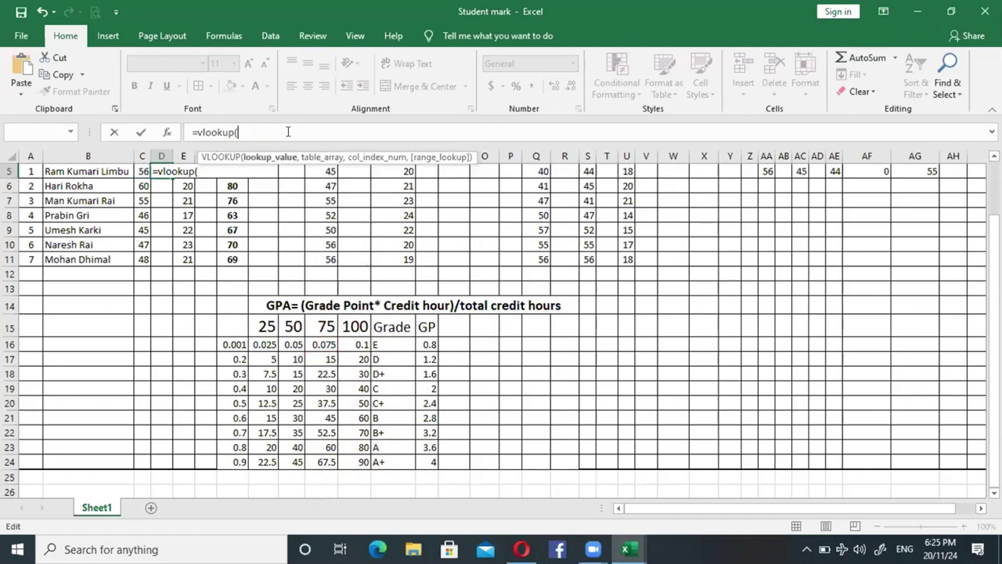
key("BackSpace")
key("BackSpace")
key("BackSpace")
key("BackSpace")
key("BackSpace")
key("BackSpace")
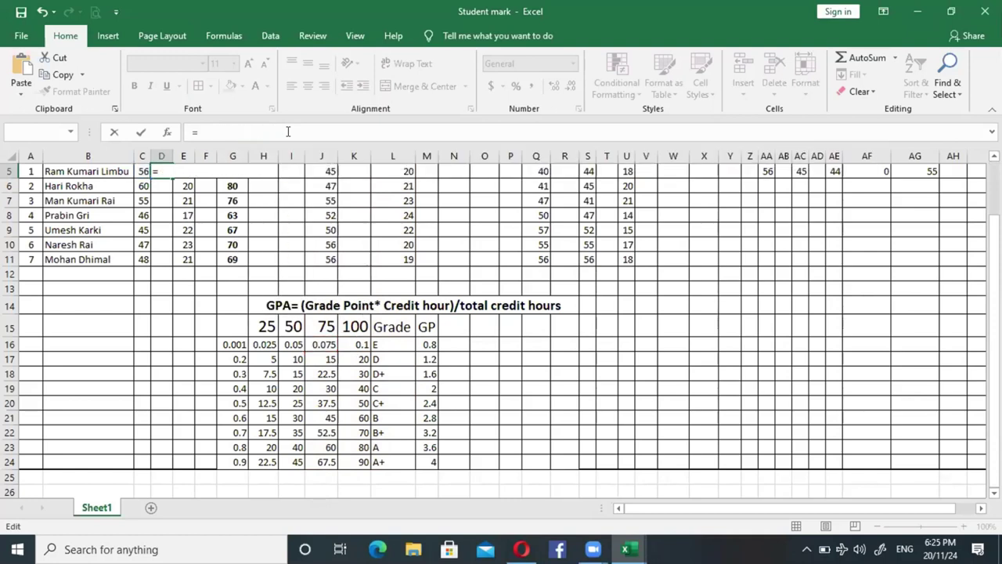
type("vlookup")
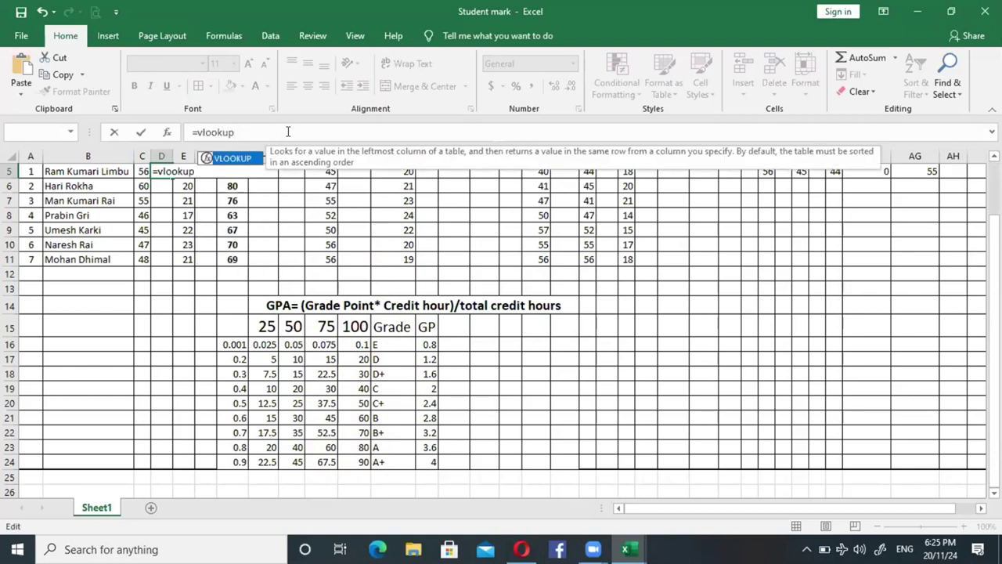
type("(")
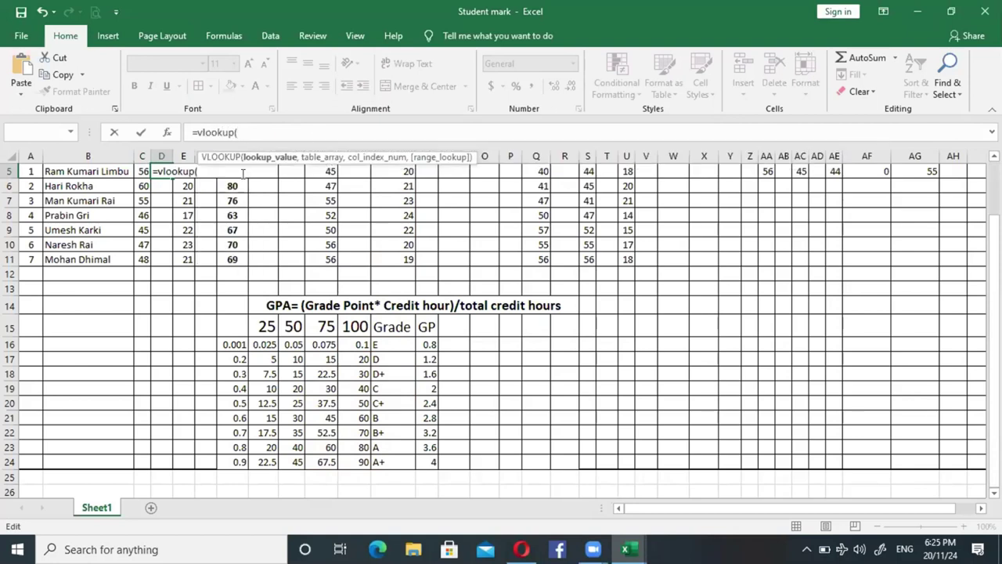
left_click(142, 172)
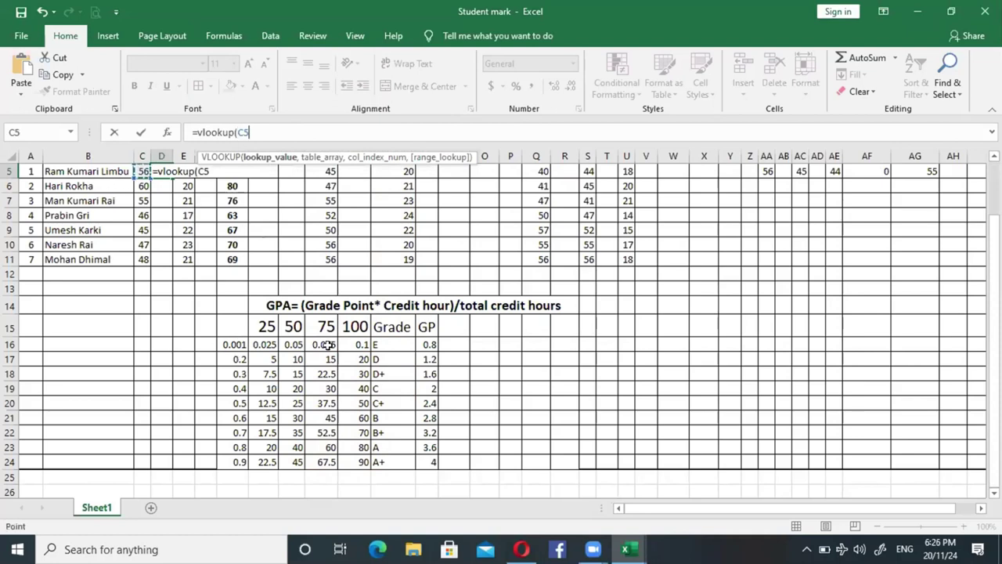
type(",")
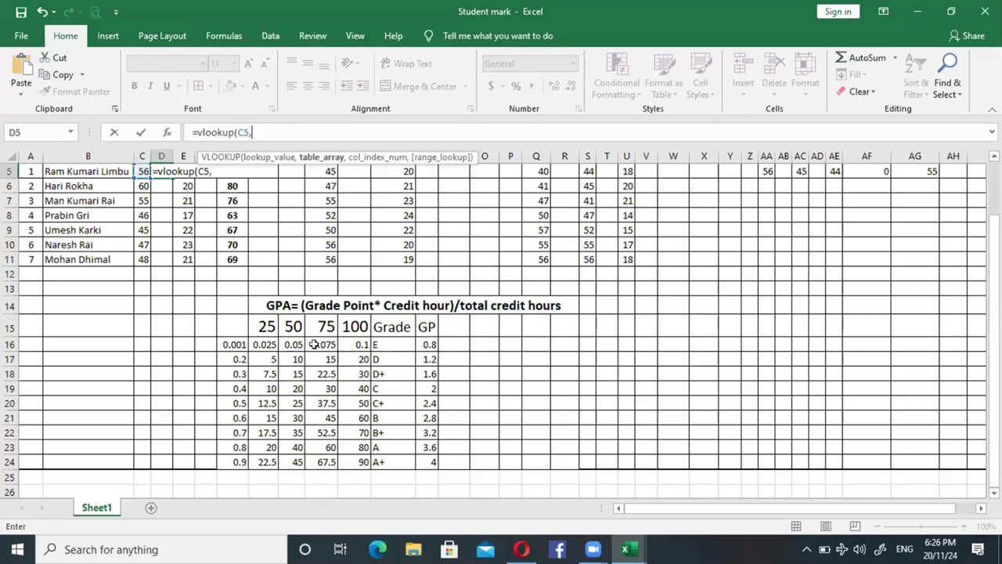
left_click_drag(313, 345, 374, 456)
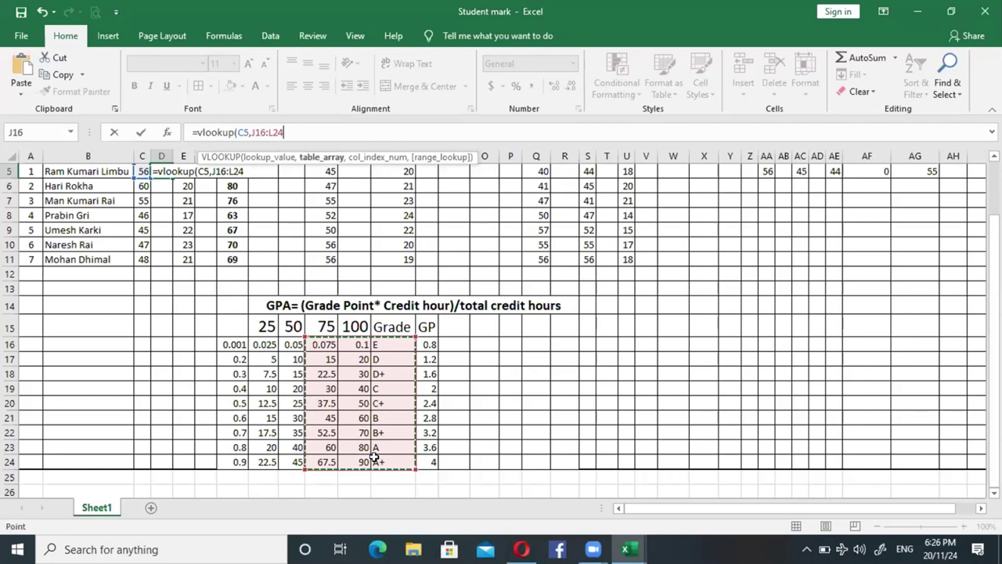
key("F4")
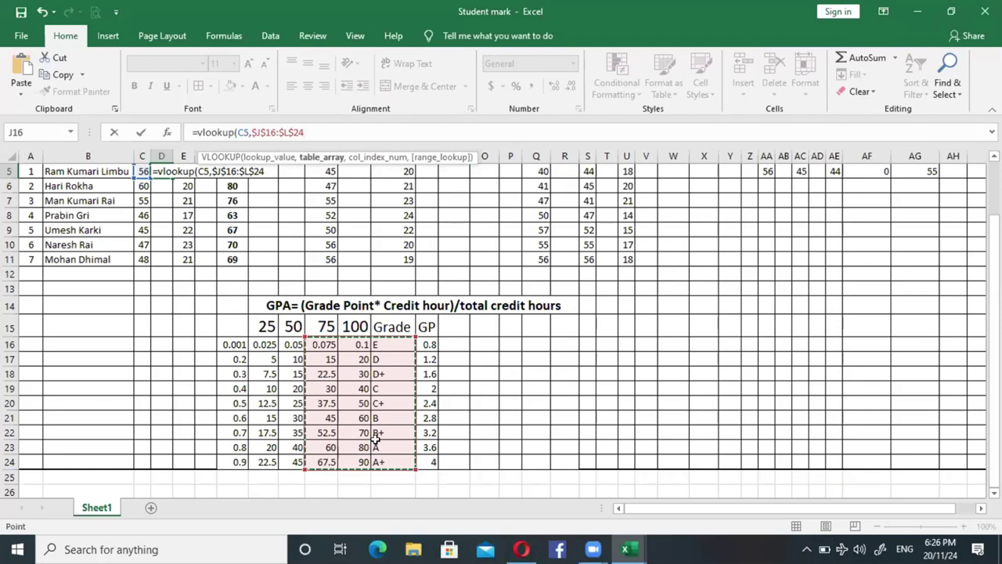
type(",")
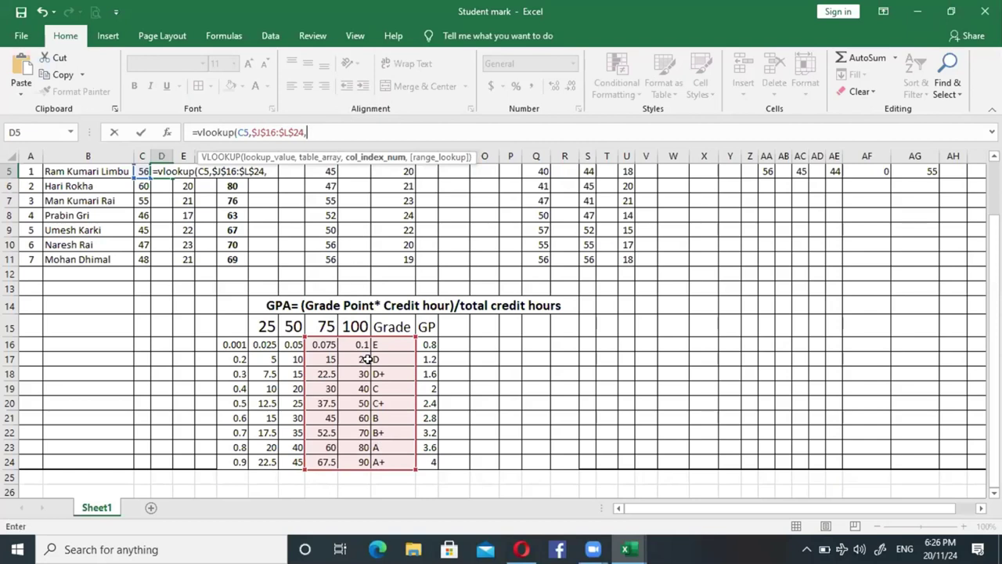
type("3")
type(")")
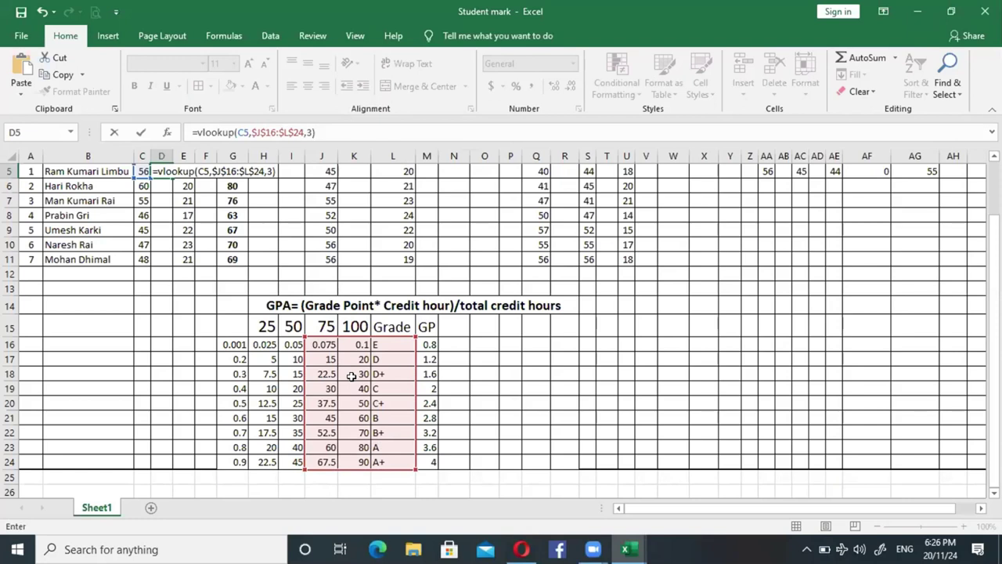
key("Return")
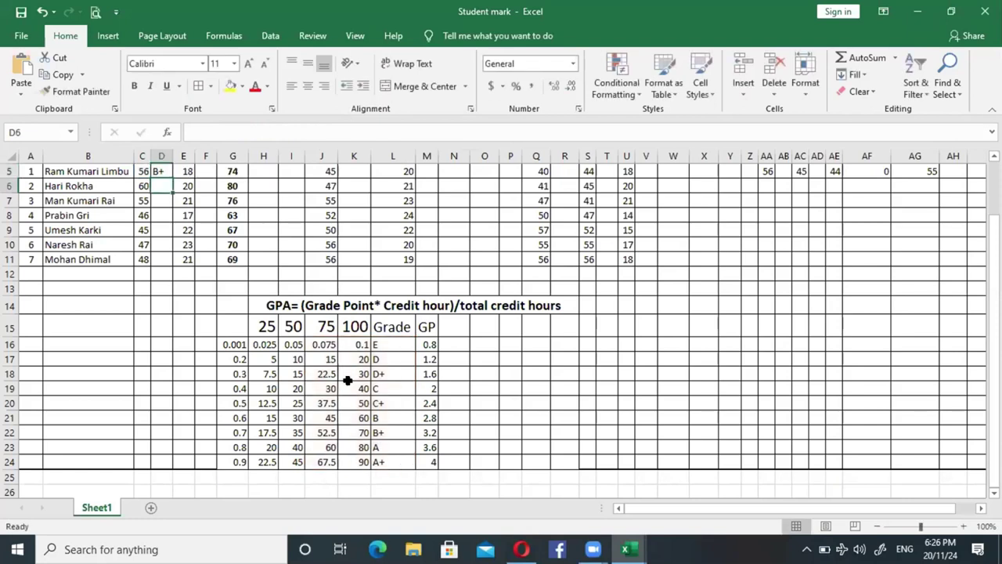
Fill D5's lookup down to D11, giving grades B+, A, B+, B, B, B, B
left_click(159, 167)
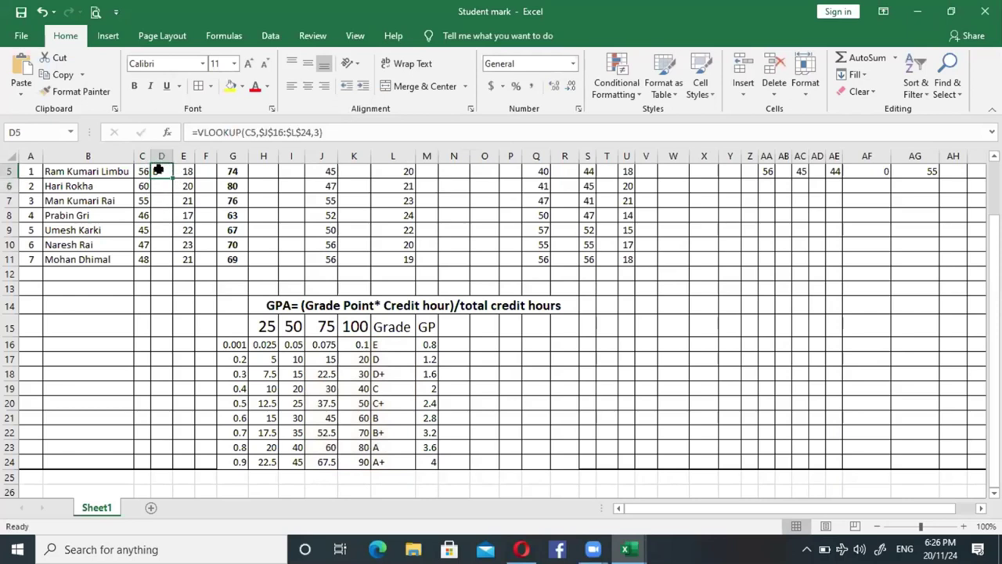
left_click_drag(173, 171, 167, 170)
key("ctrl+z")
double_click(171, 175)
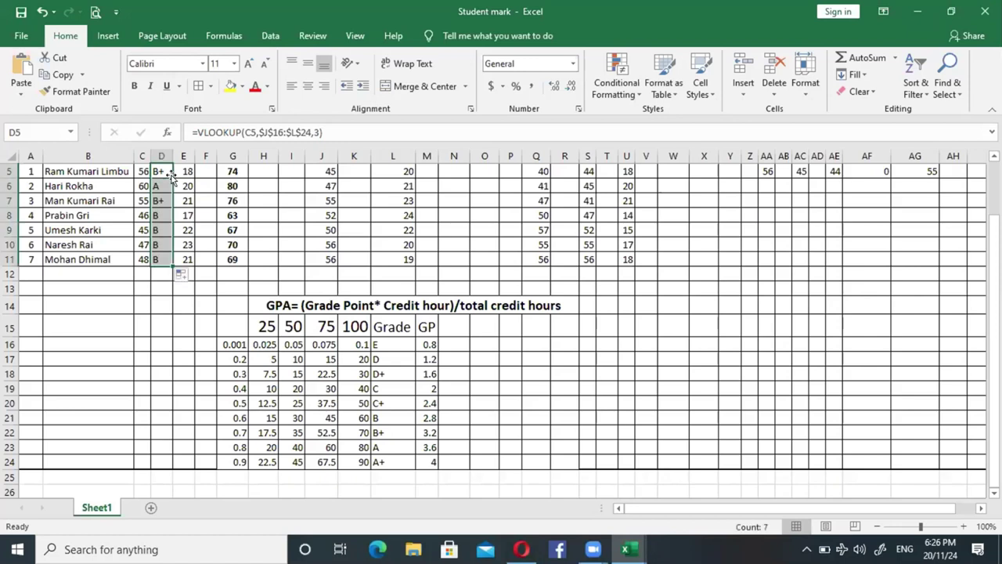
left_click(188, 323)
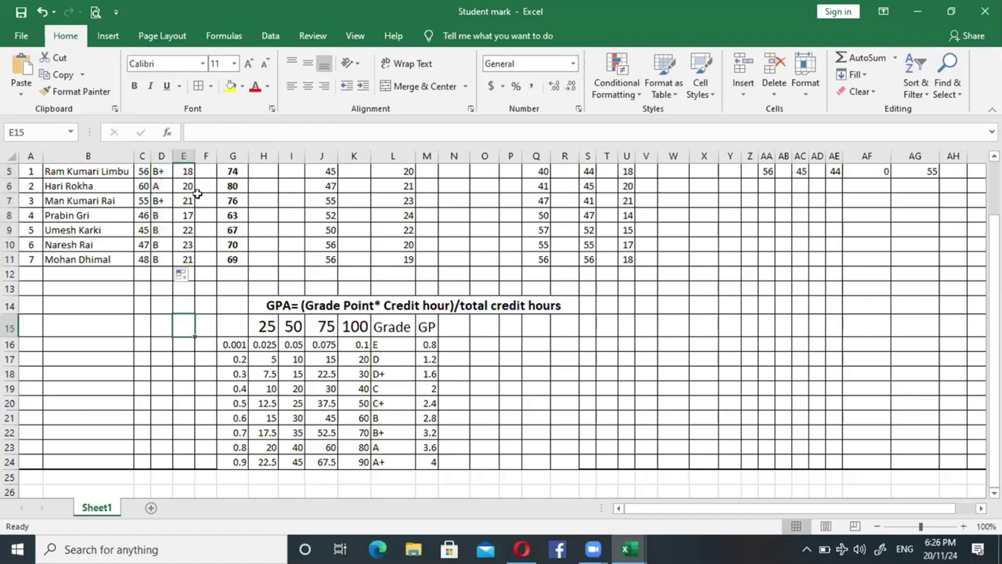
left_click(204, 171)
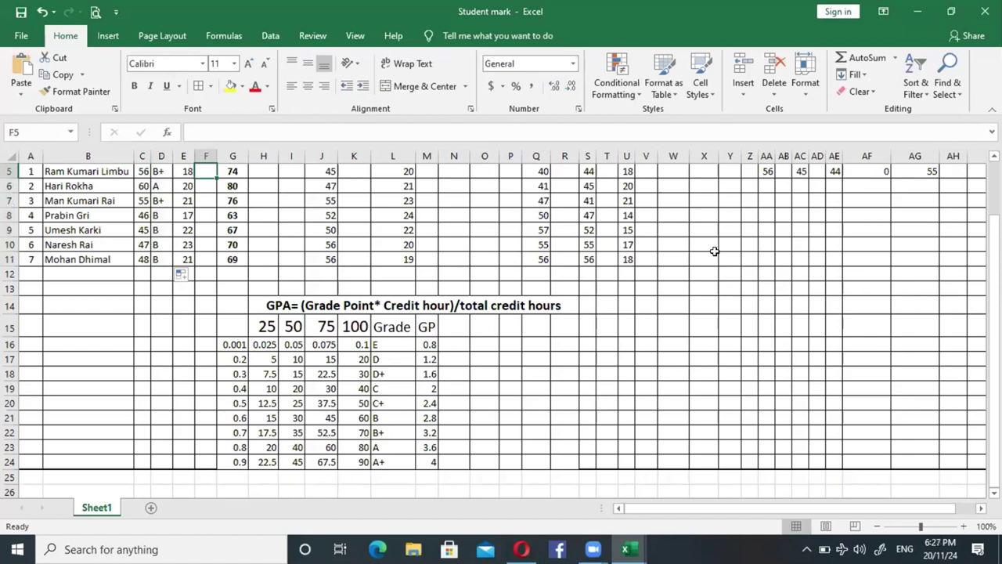
left_click_drag(994, 258, 994, 242)
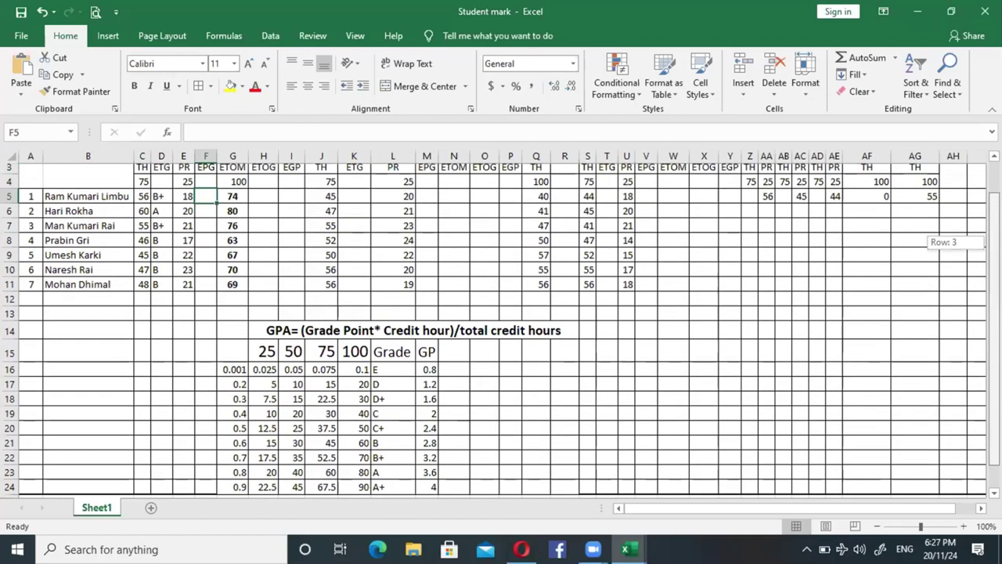
scroll(264, 246, "down", 1)
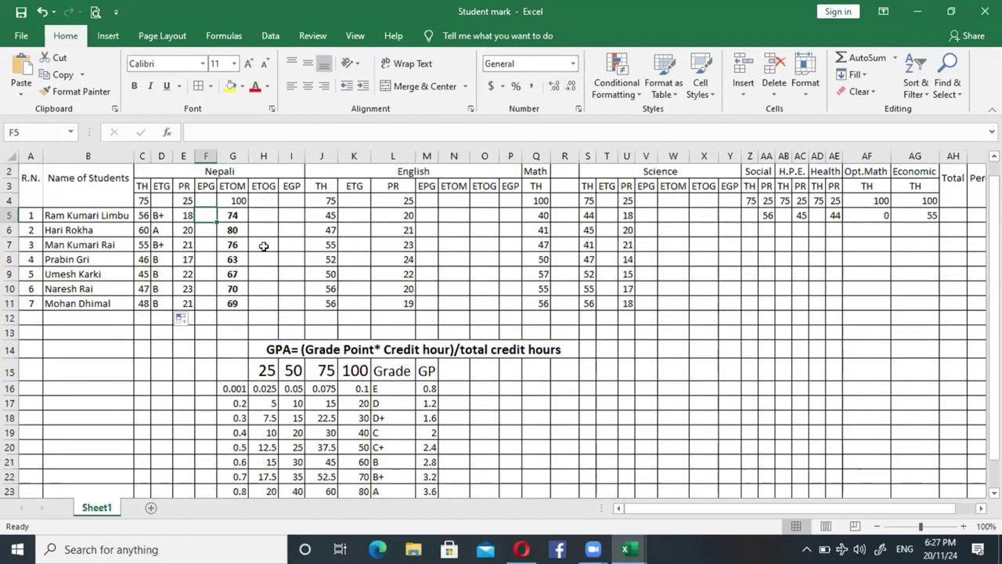
Enter =VLOOKUP(E5,$H$16:$L$24,5) in F5 to grade the PR mark
left_click(212, 133)
type("=")
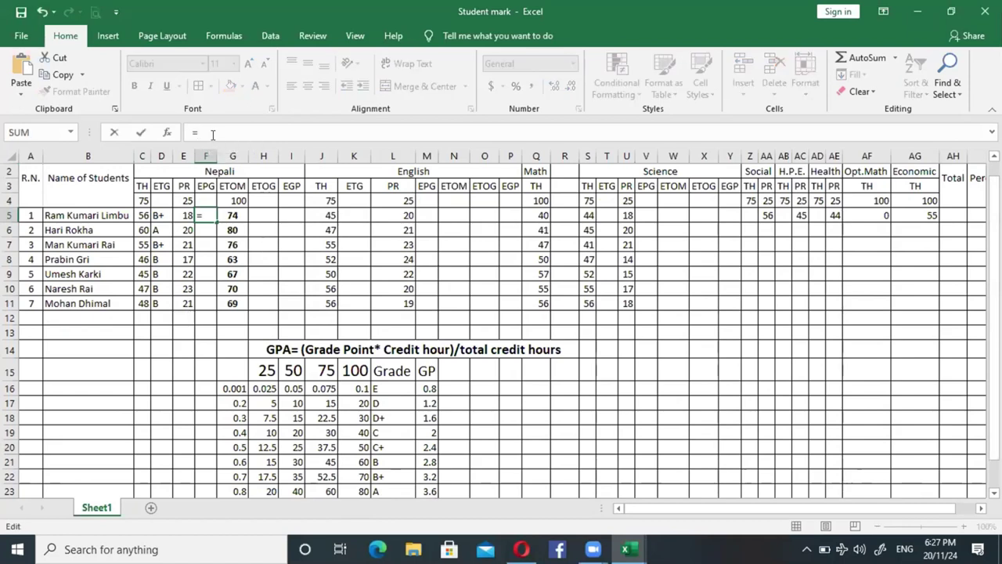
type("vlook")
type("up")
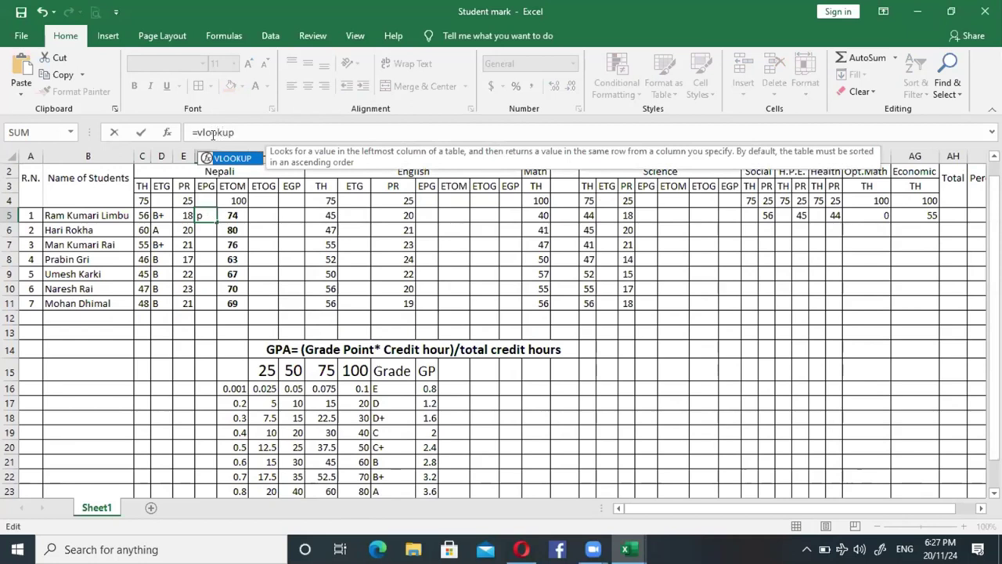
type("(")
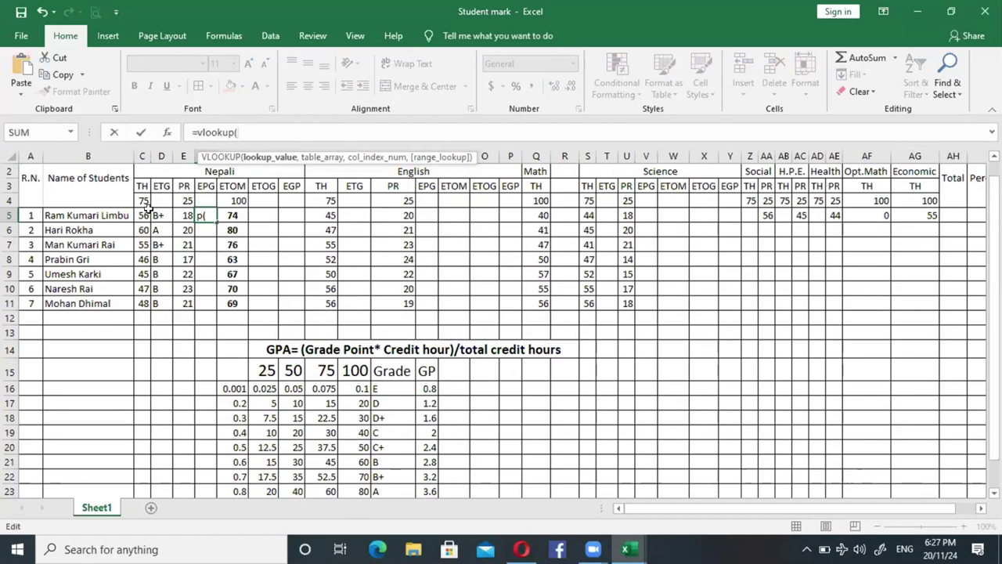
left_click(184, 215)
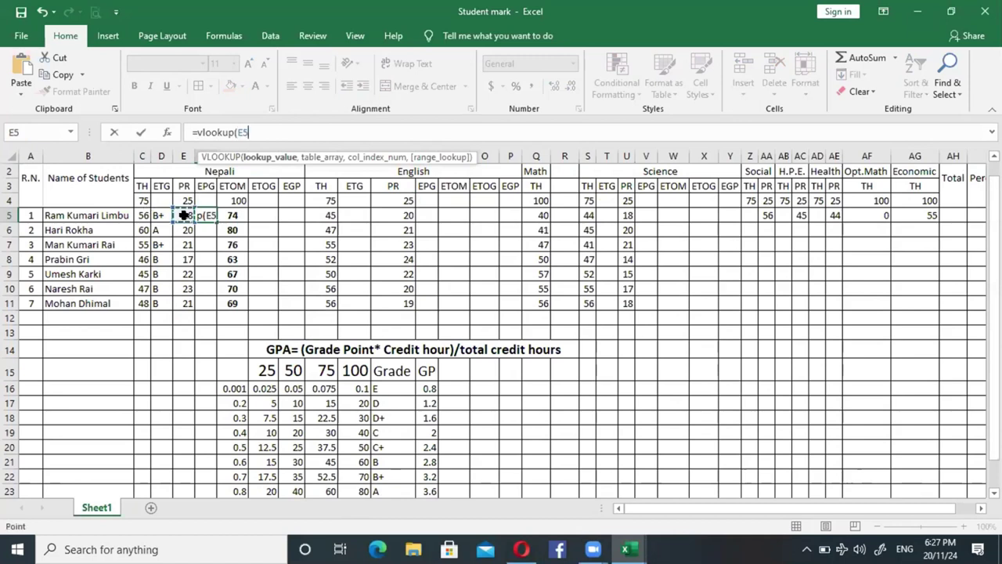
type(",")
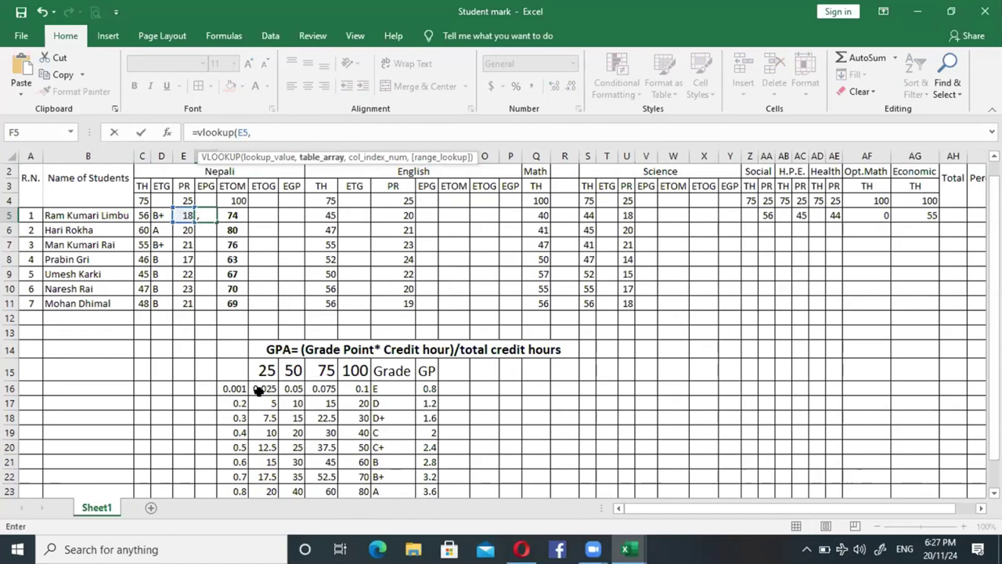
mouse_move(258, 388)
left_mouse_down()
mouse_move(372, 488)
mouse_move(371, 462)
left_mouse_up()
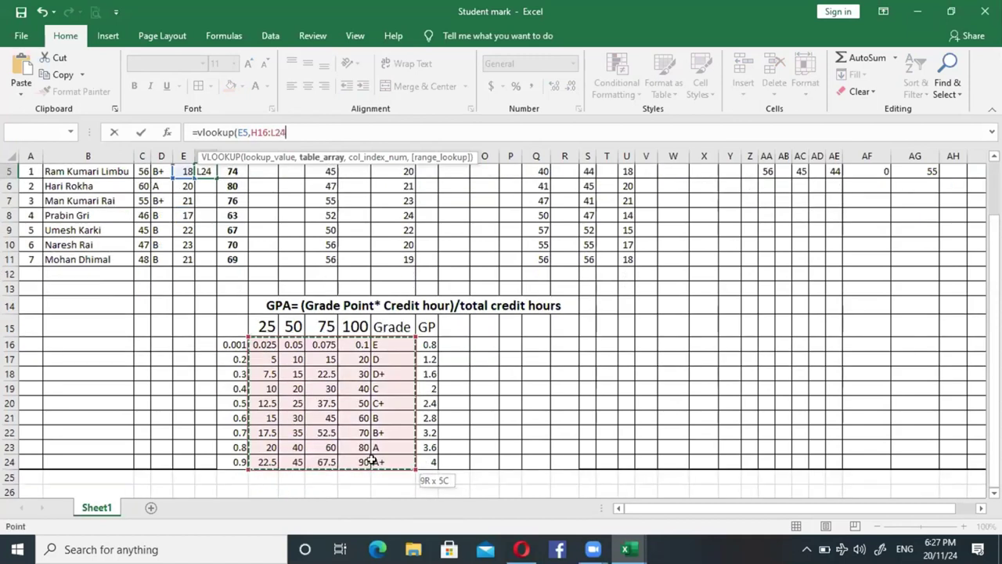
key("F4")
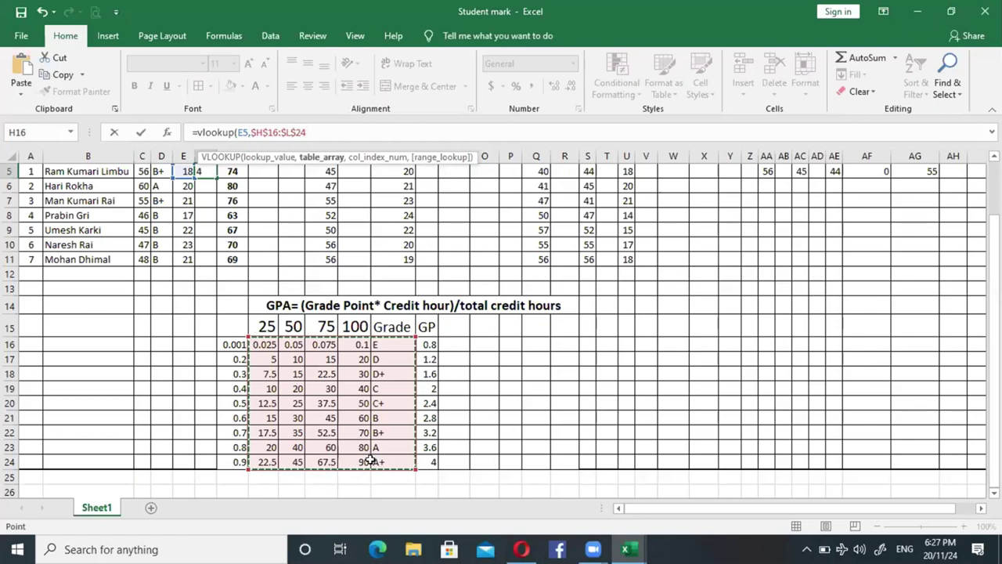
type(",")
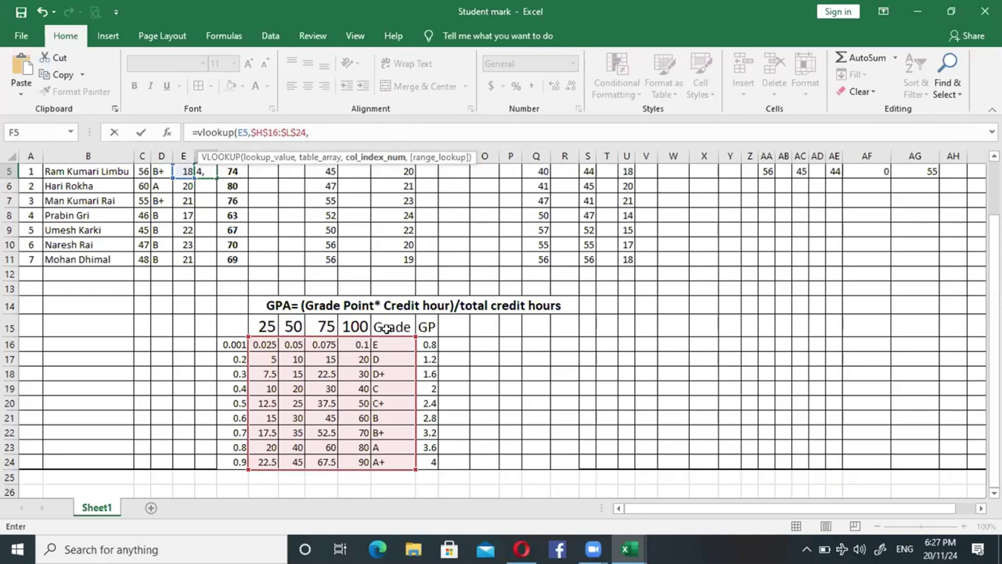
type("5")
type(")")
key("Return")
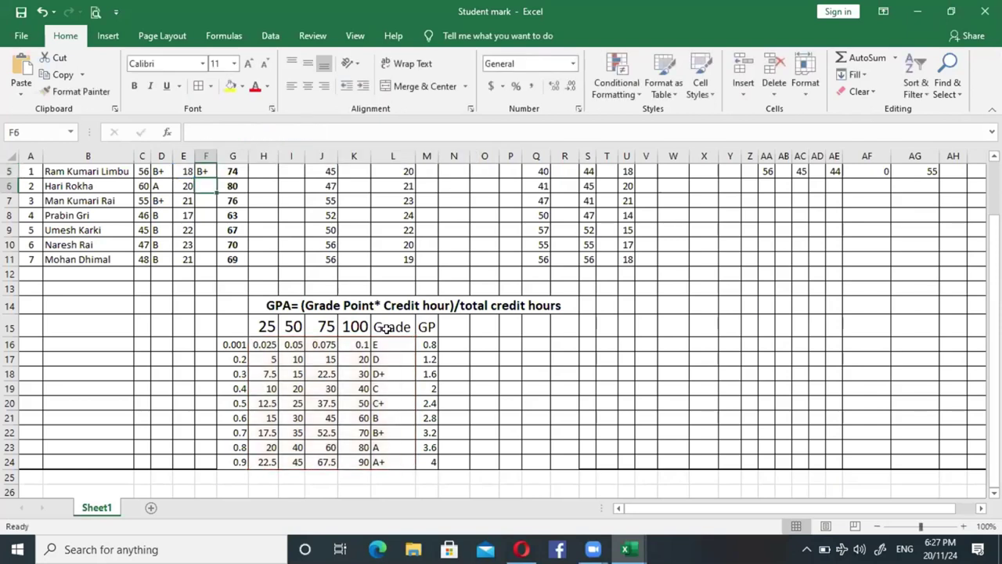
Copy F5's formula down to F11, giving B+, A, A, B, A, A+, A
left_click(208, 172)
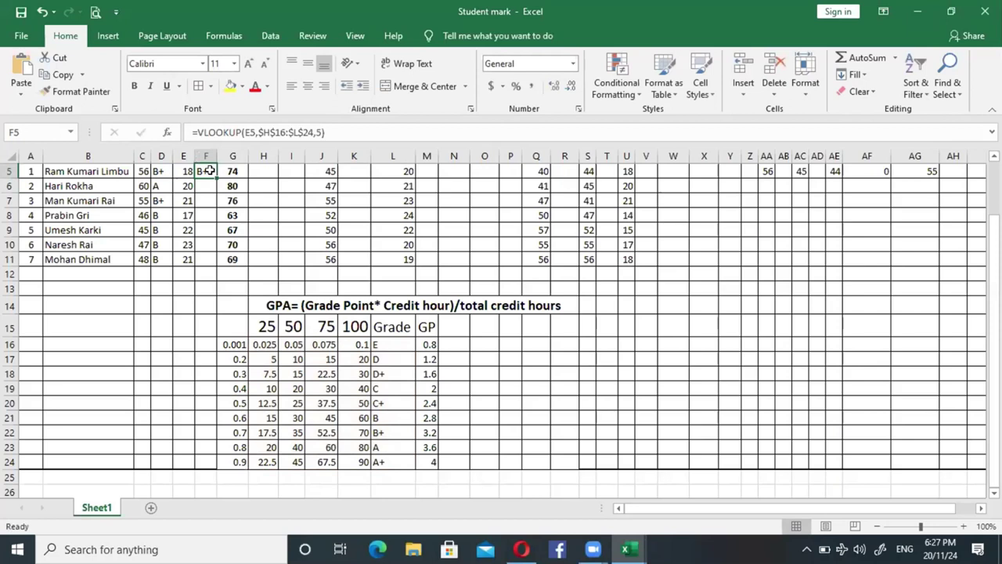
double_click(210, 173)
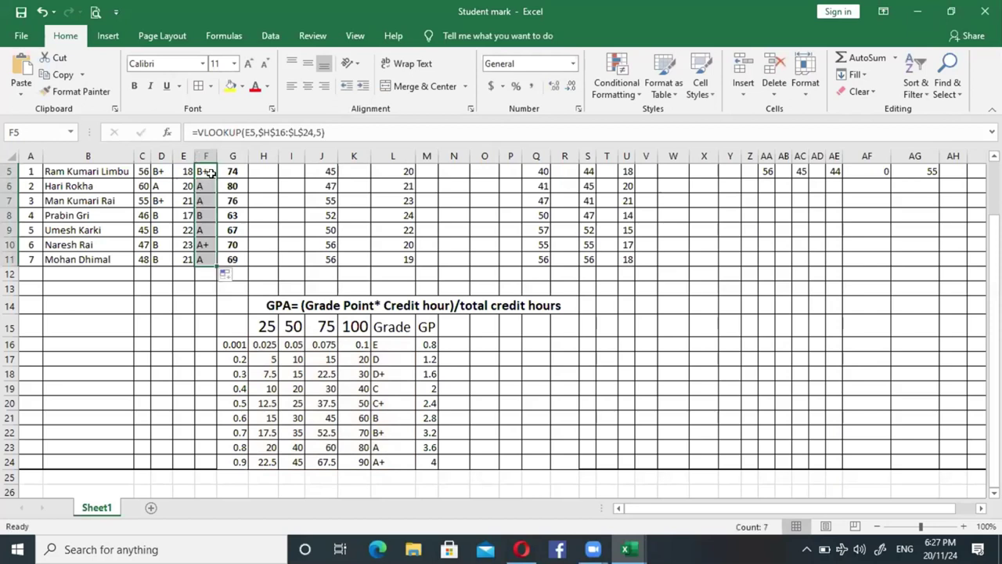
left_click(256, 169)
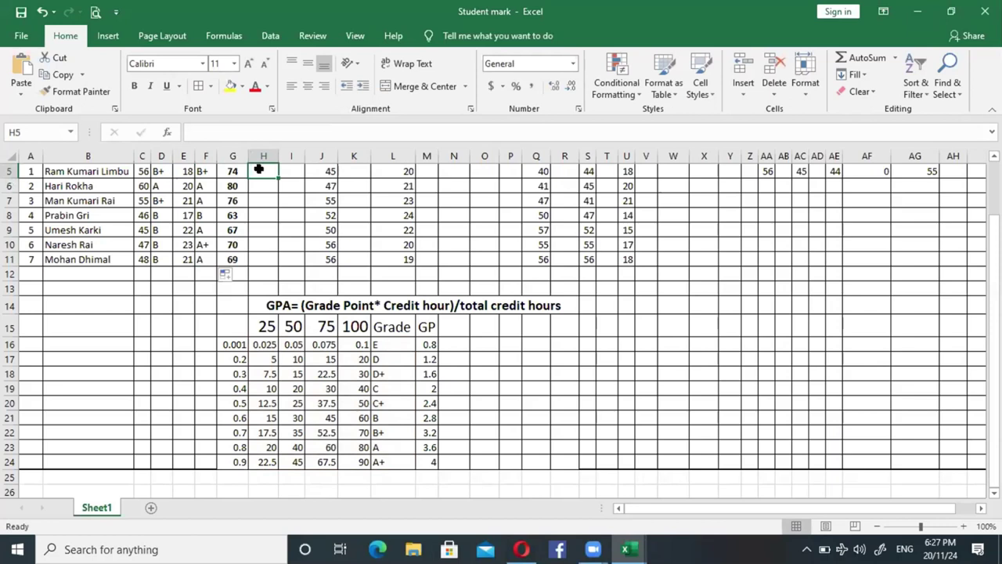
left_click_drag(995, 404, 994, 388)
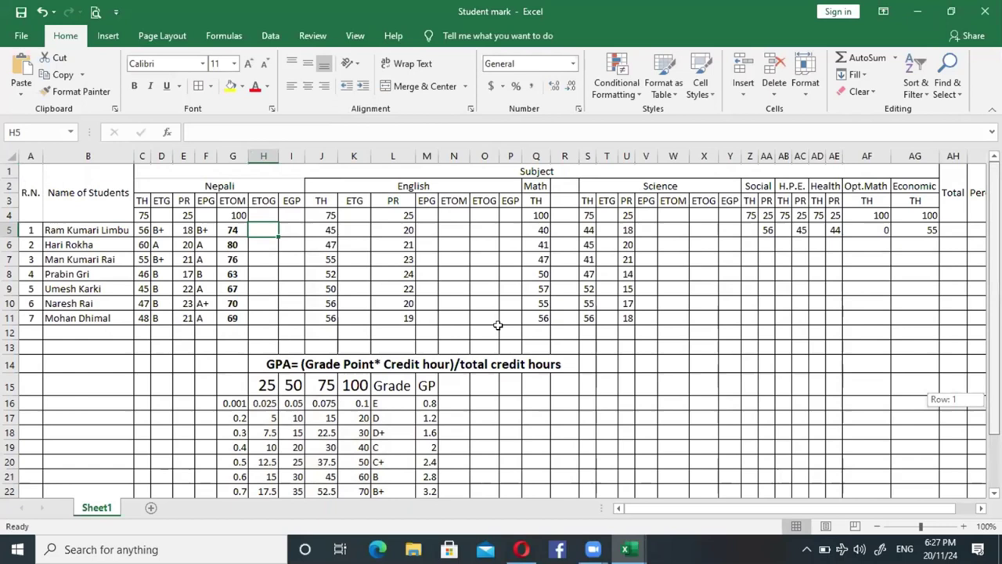
type("=")
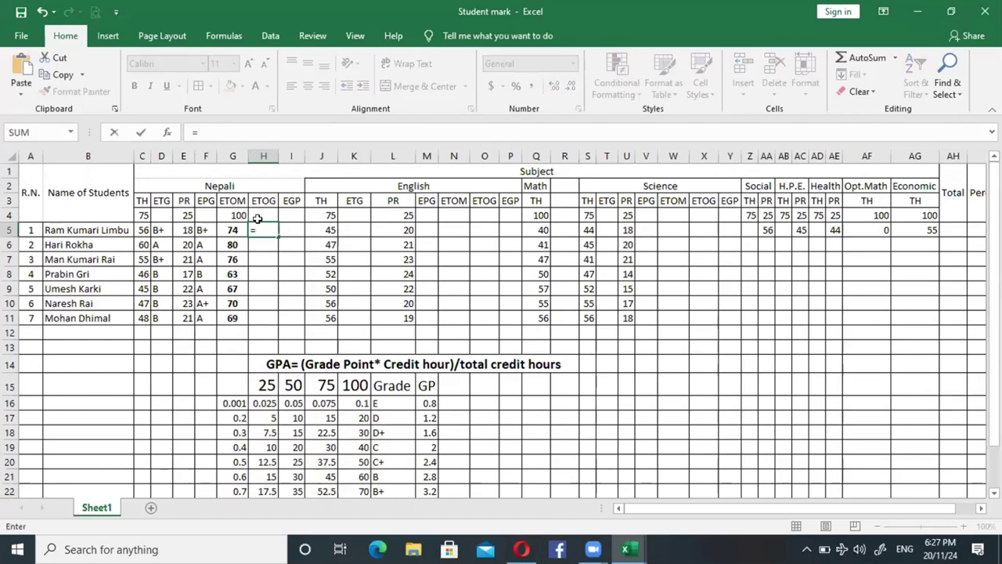
type("vlookup")
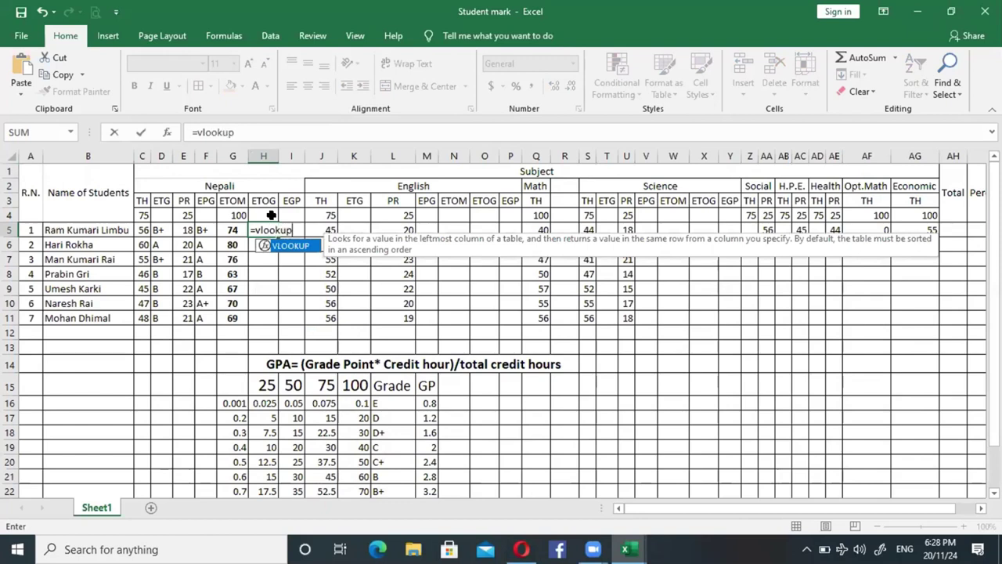
type("(")
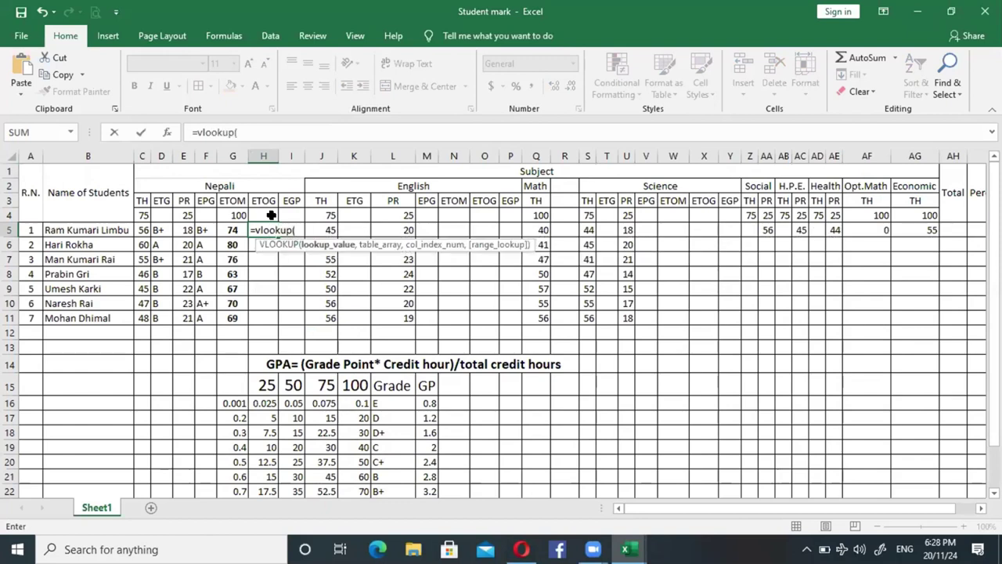
mouse_move(351, 403)
left_mouse_down()
mouse_move(396, 497)
mouse_move(397, 456)
left_mouse_up()
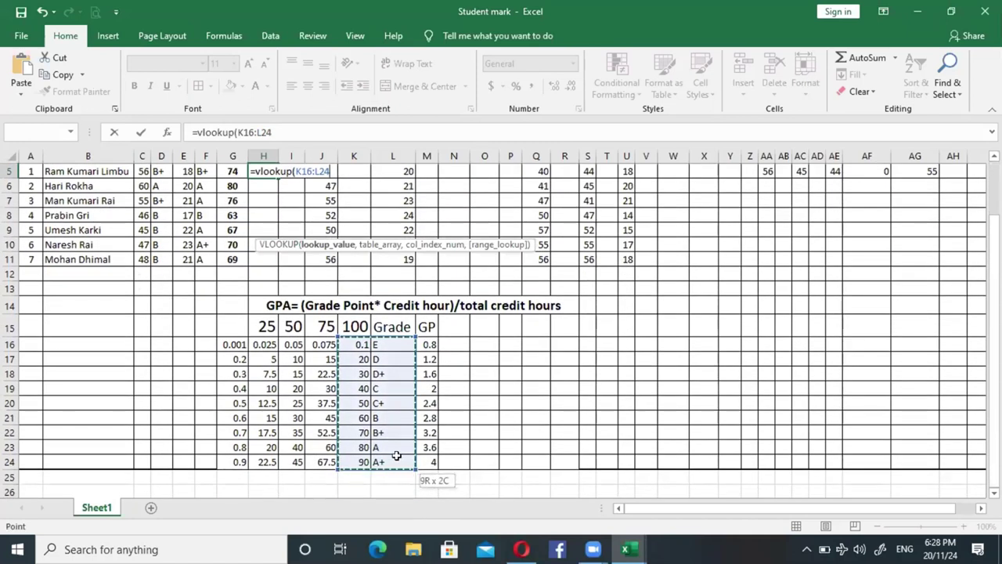
left_click_drag(397, 456, 397, 456)
key("Escape")
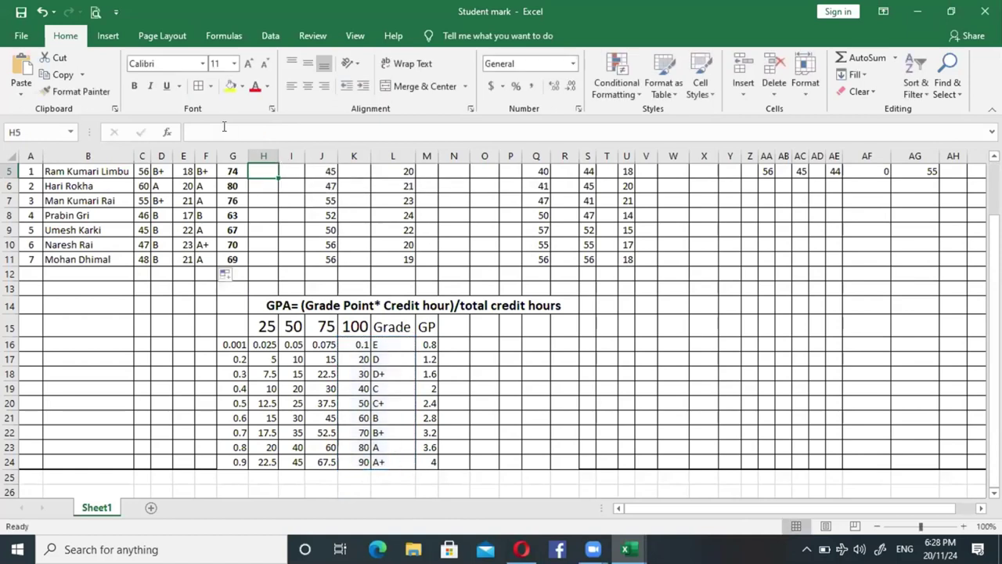
Begin the ETOG lookup in H5 with =VLOOKUP(G5, using the ETOM mark
type("=")
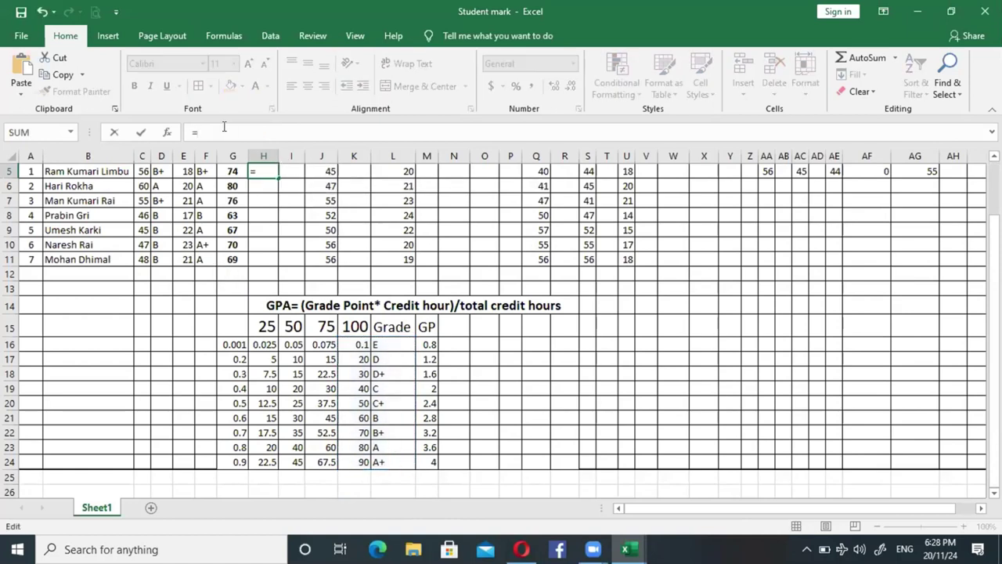
type("l")
key("BackSpace")
type("c")
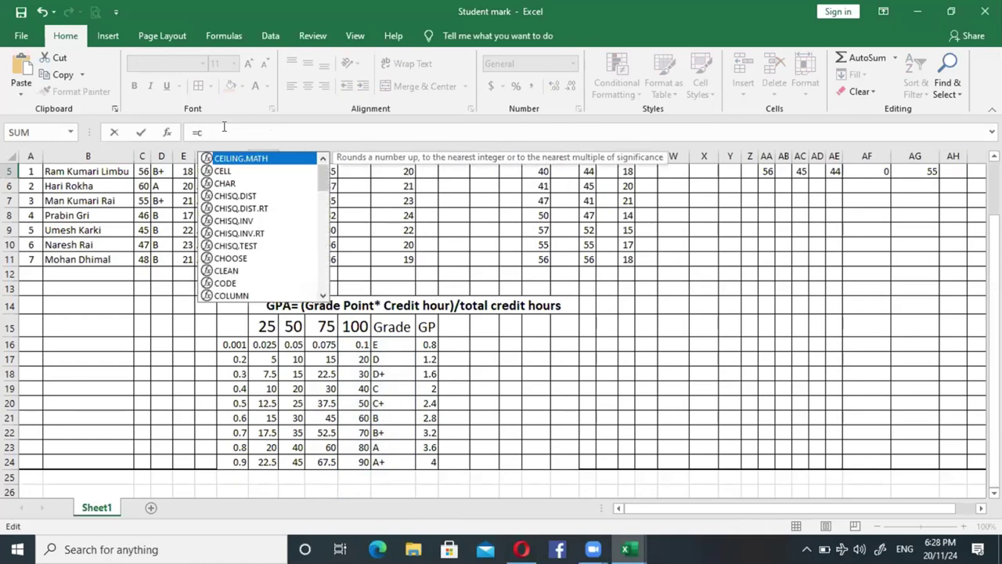
key("BackSpace")
type("v")
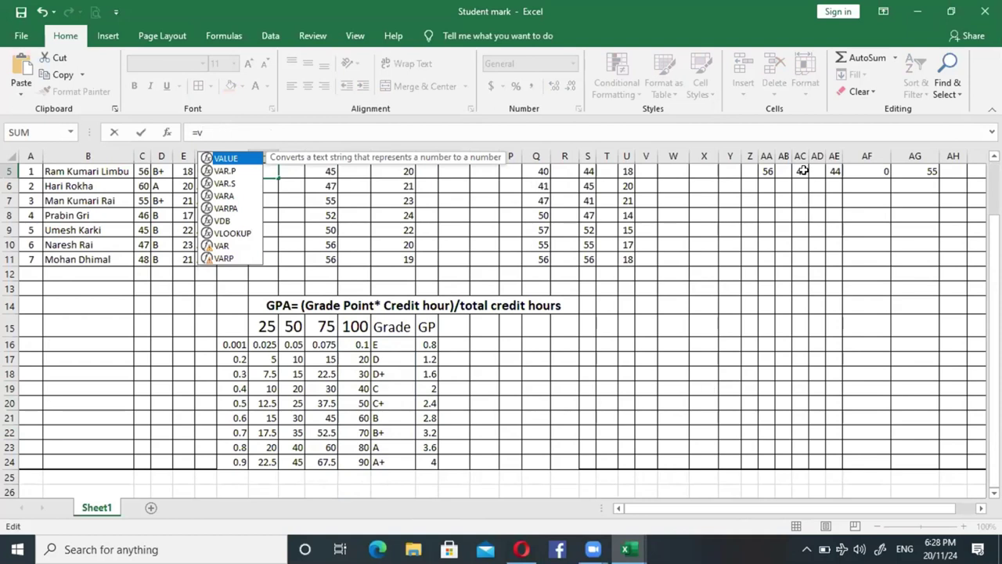
type("look")
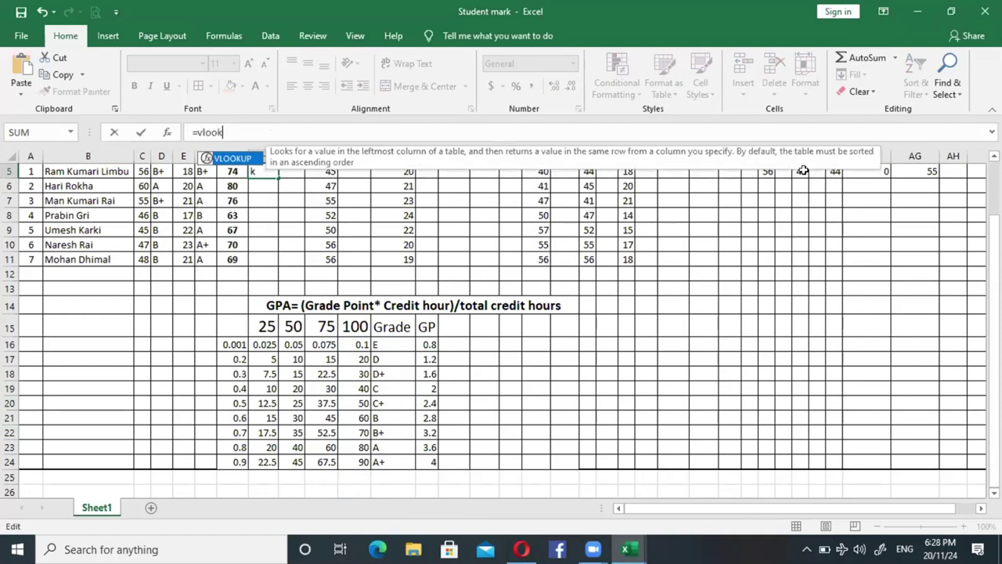
type("up")
type("(")
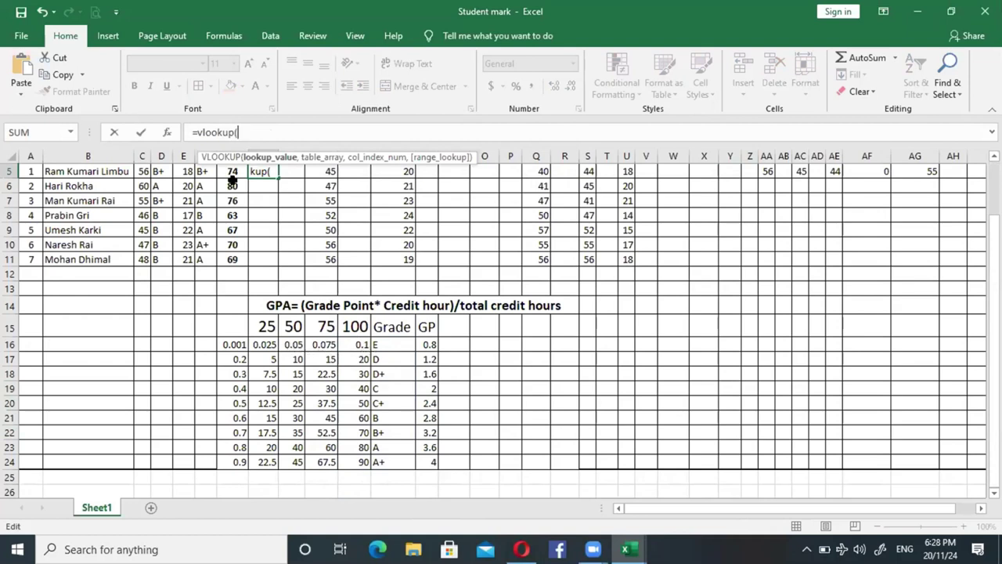
left_click_drag(995, 317, 995, 305)
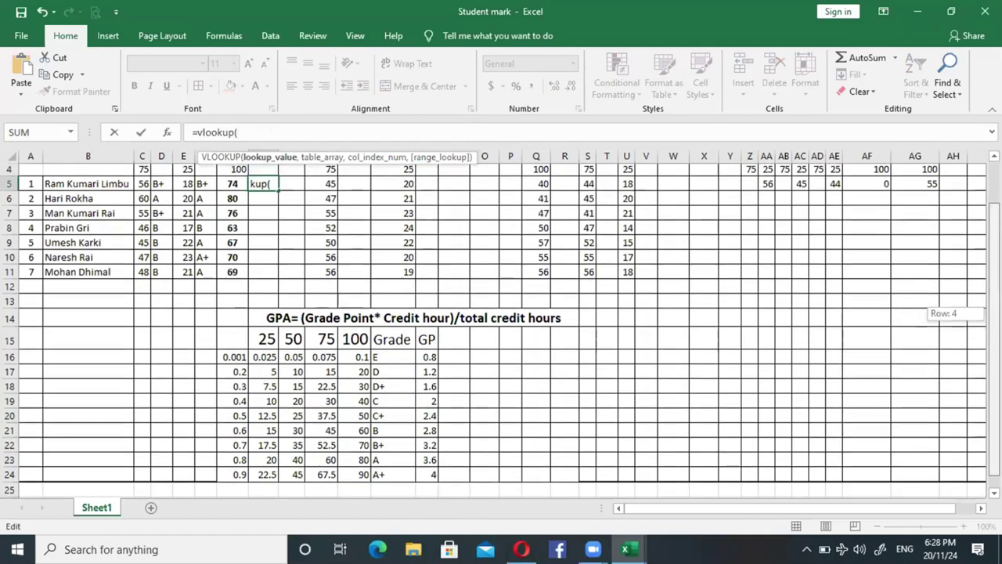
left_click(231, 214)
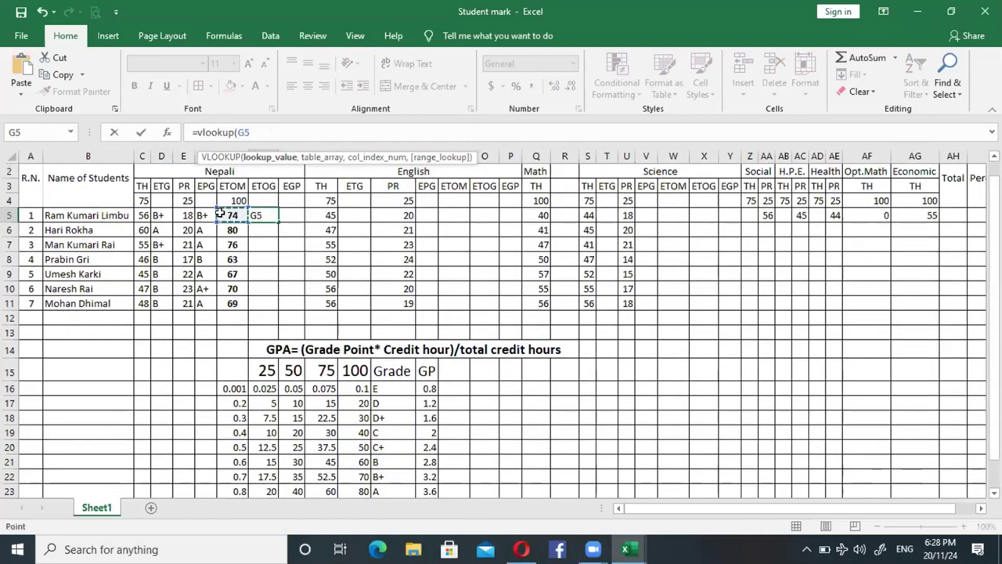
type(",")
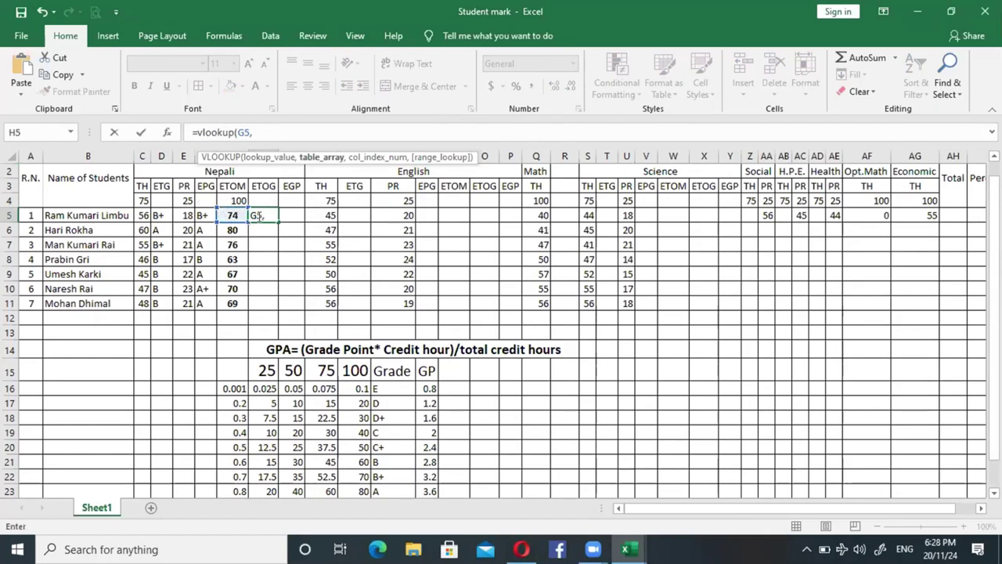
Finish it with $K$16:$L$24 and column 2, then fill H5 down to H11
left_click_drag(356, 388, 382, 499)
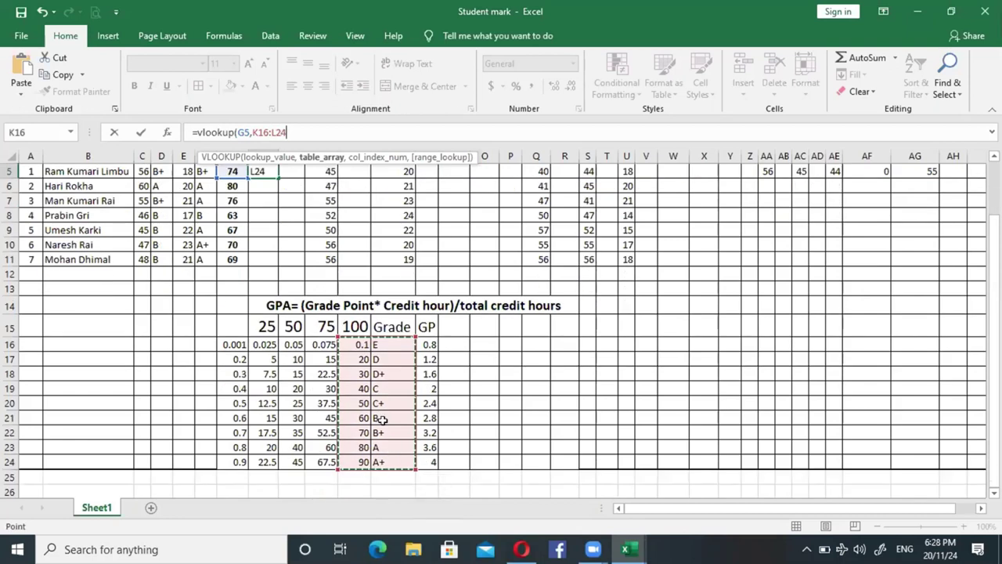
key("F4")
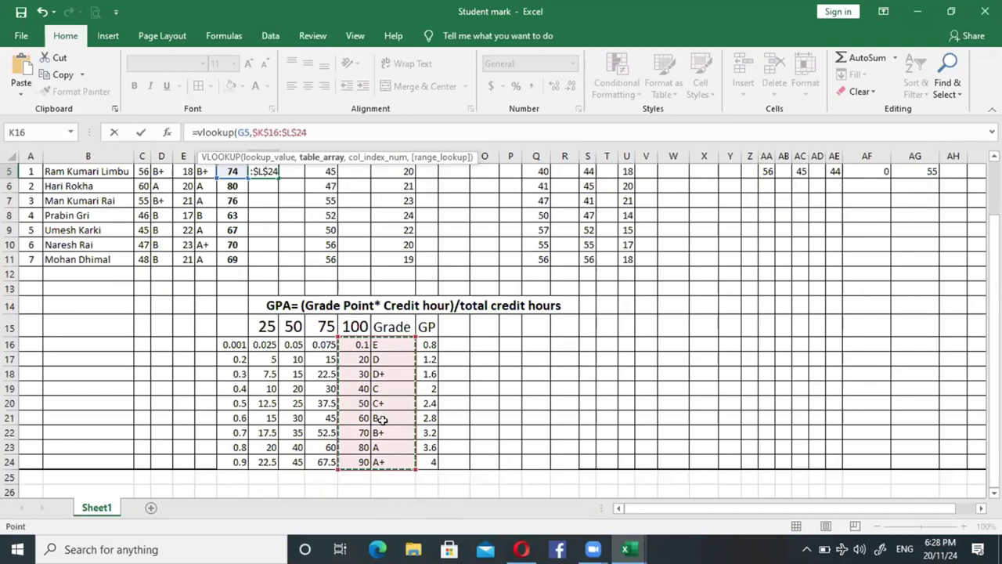
type(",")
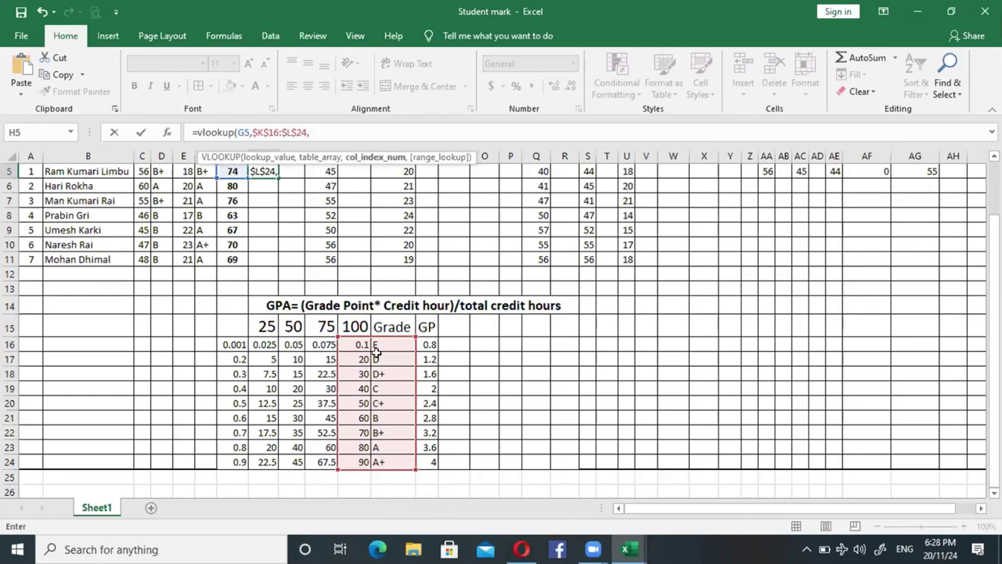
type("2")
type(")")
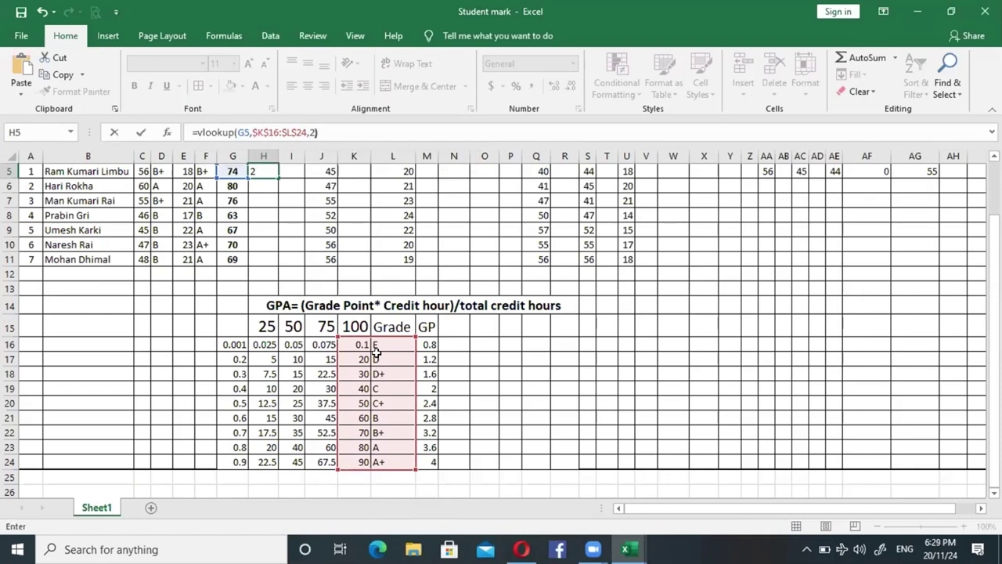
key("Return")
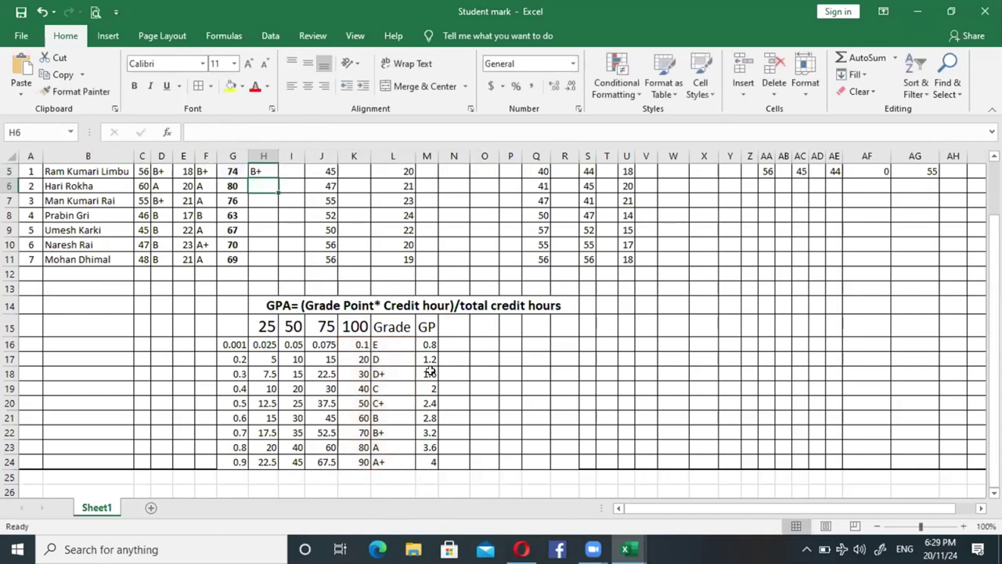
left_click(267, 176)
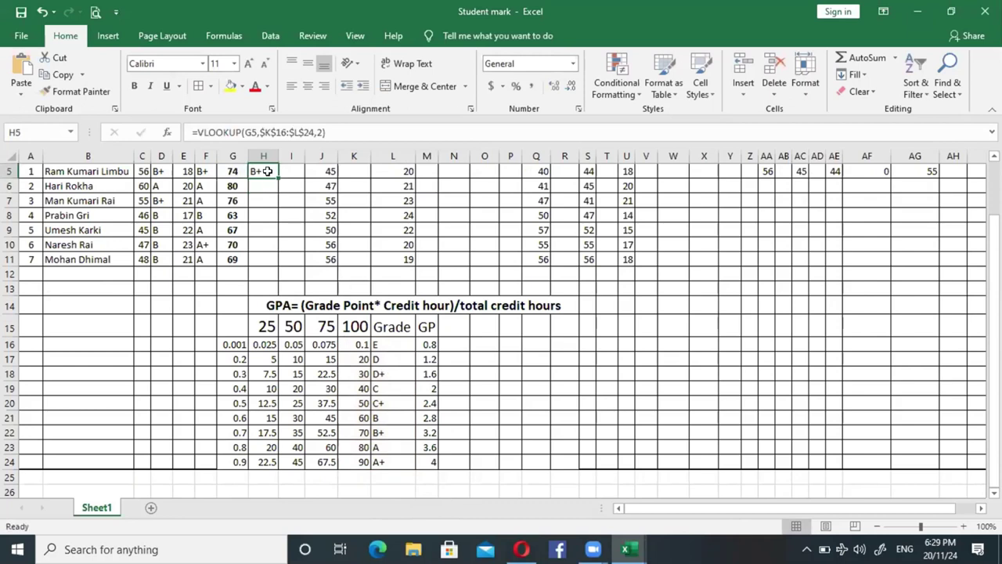
double_click(276, 176)
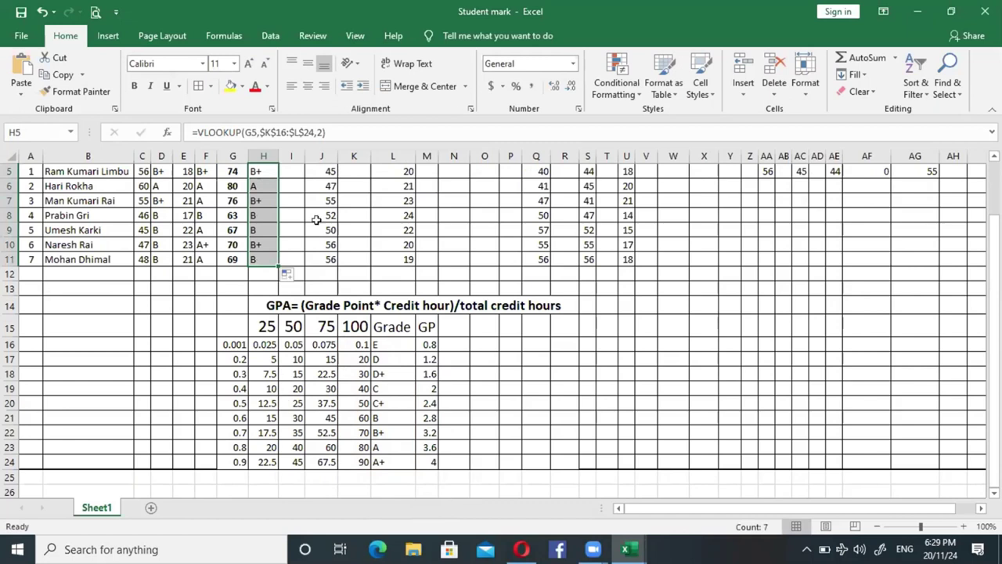
Scroll to bring the English mark sheet and its Grade/GP table into view
left_click_drag(995, 337, 994, 313)
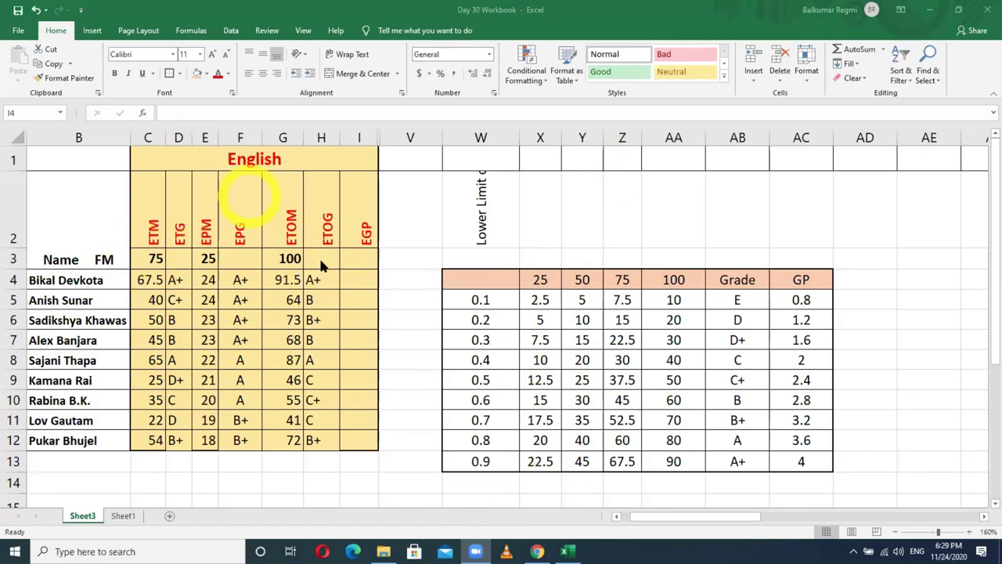
Review the theory, practical and ETOG grade columns and the GP column AC for I4
left_click(363, 281)
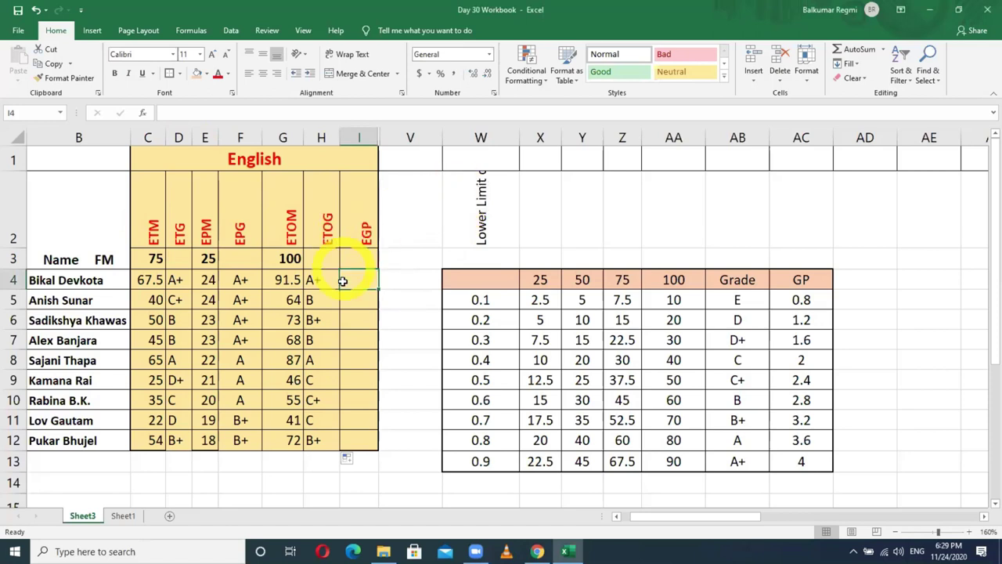
left_click_drag(181, 279, 176, 441)
left_click_drag(240, 280, 239, 428)
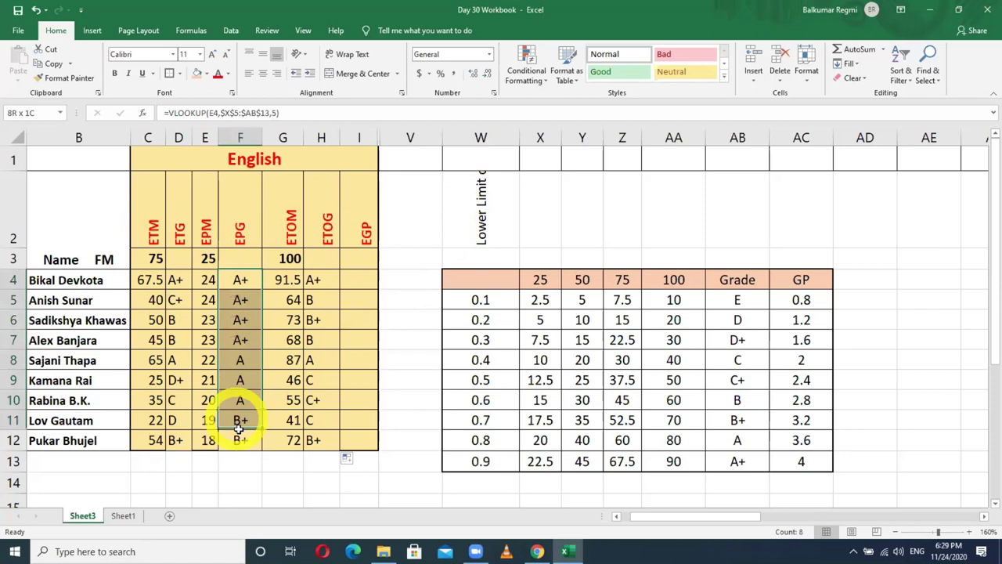
left_click_drag(317, 279, 320, 440)
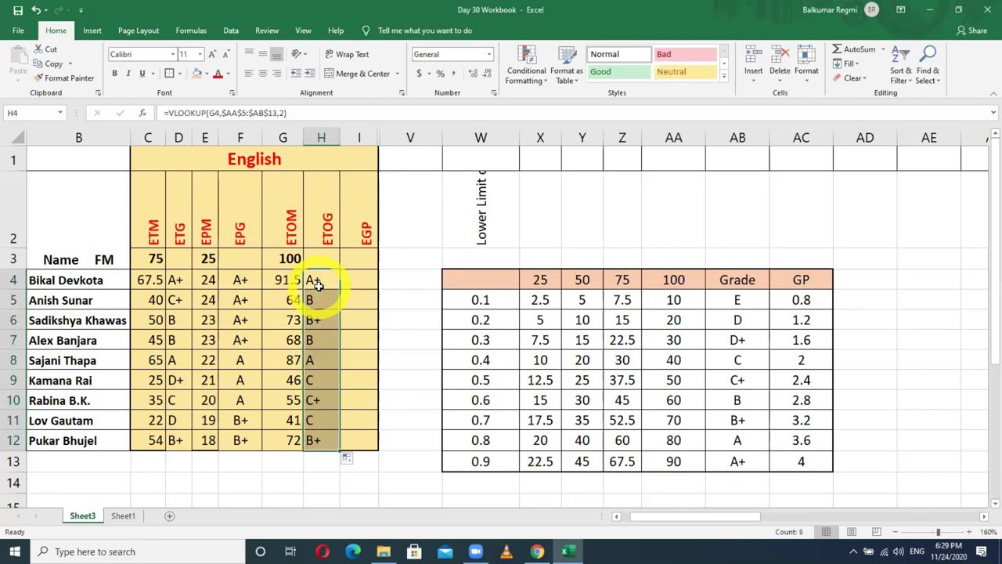
left_click(352, 280)
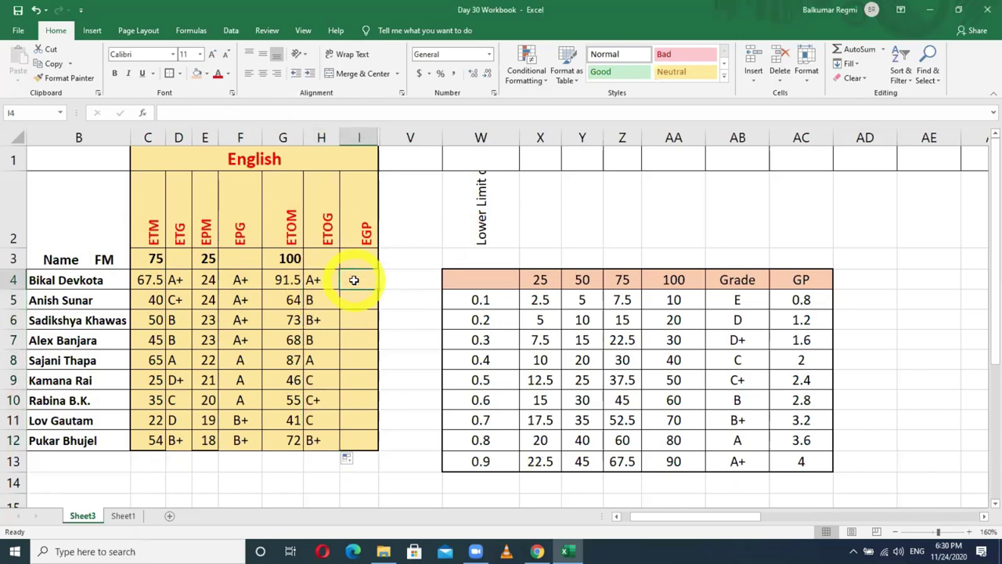
left_click(815, 280)
key("ctrl+space")
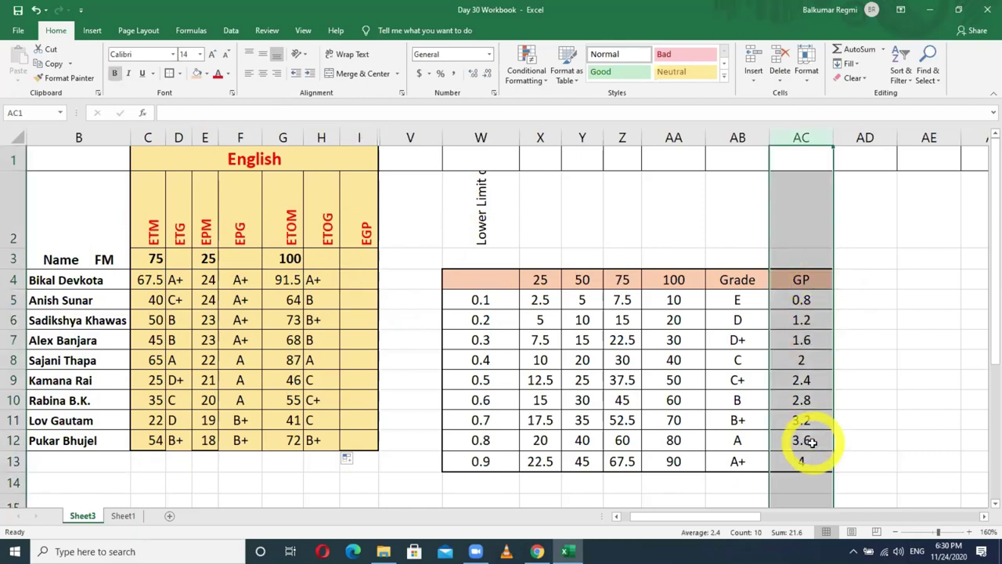
left_click(359, 278)
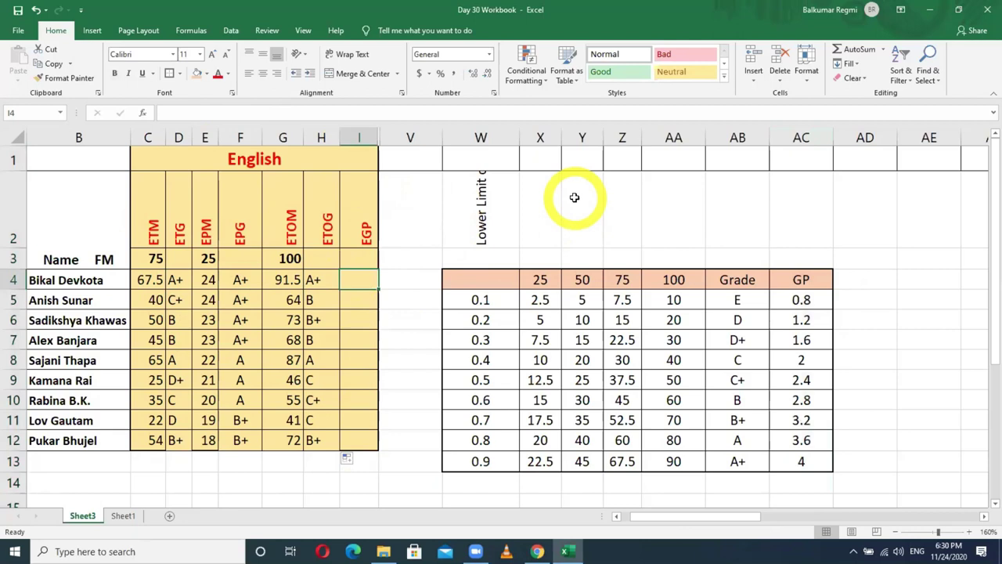
Enter =VLOOKUP(H4,$AB$5:$AC$13,2) in I4 to fetch the ETOG grade's grade point
left_click(278, 114)
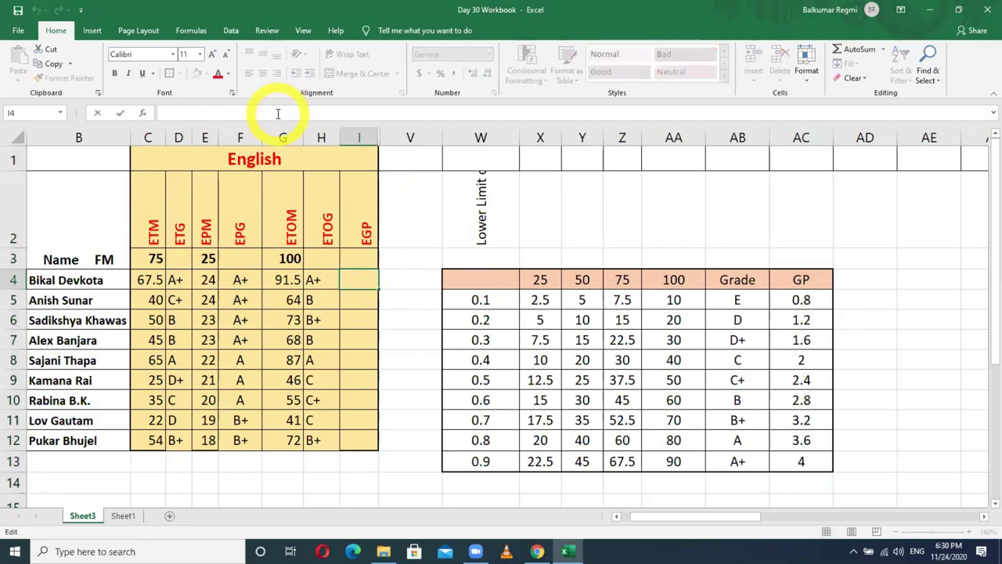
type("=")
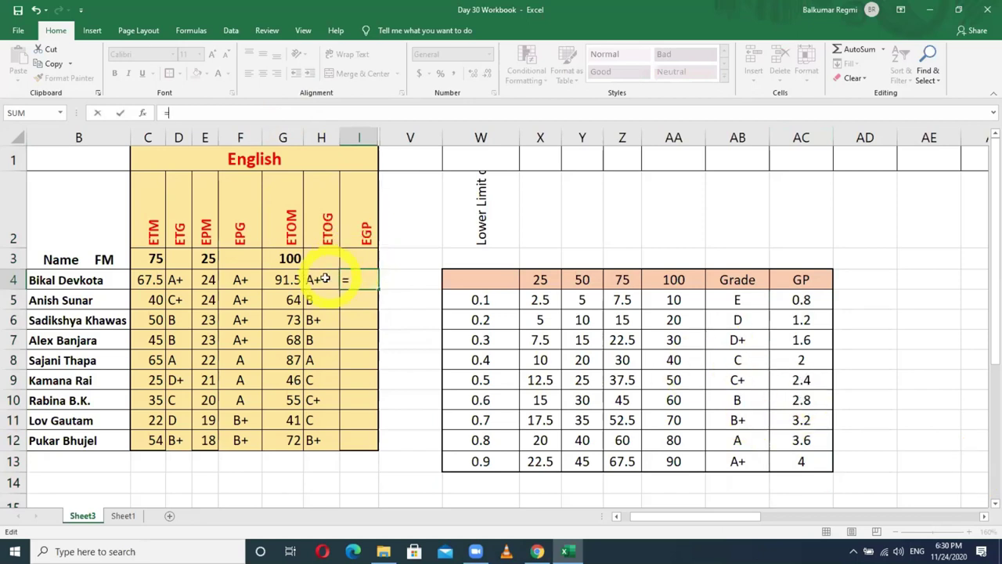
type("vlookup")
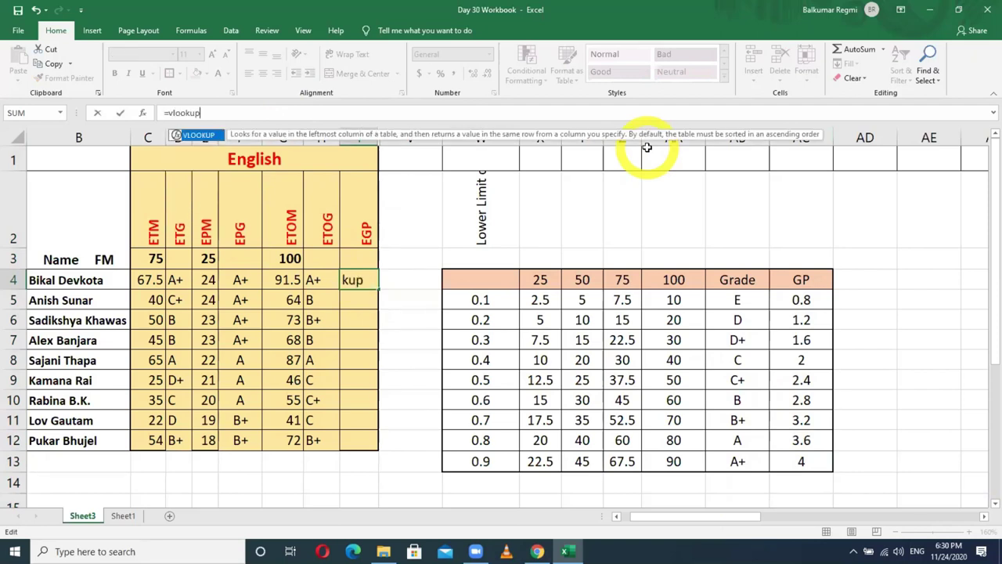
type("(")
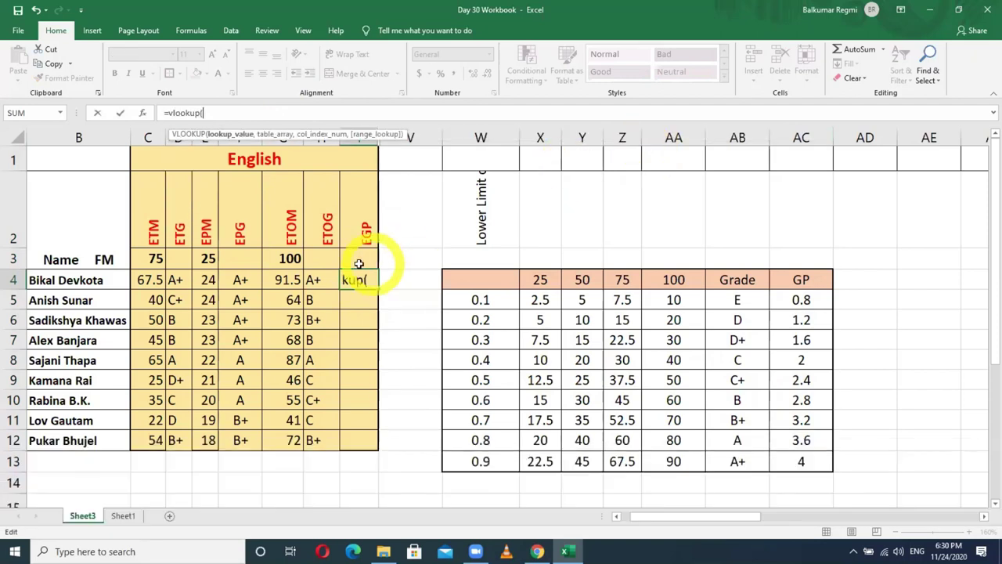
left_click(319, 280)
type(",")
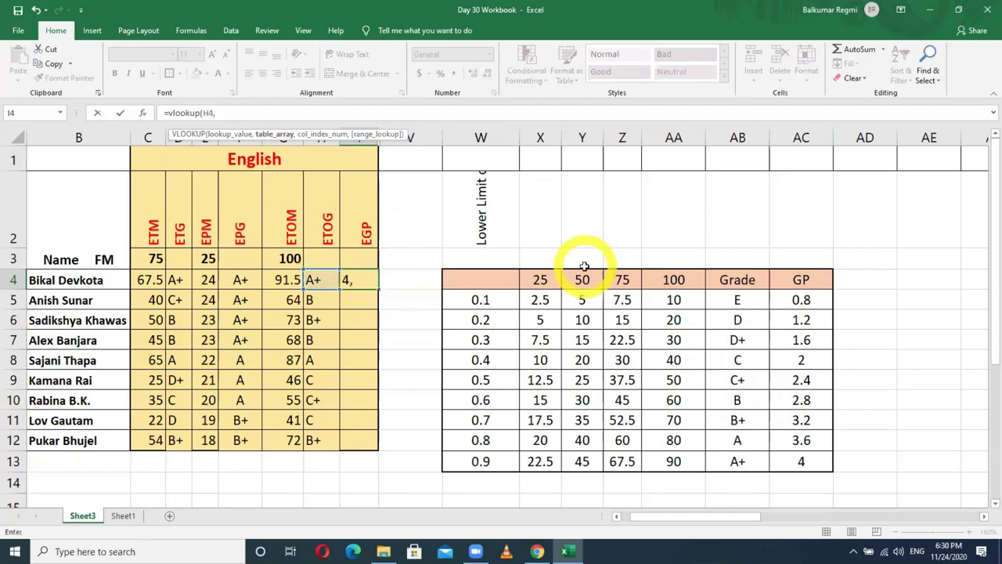
left_click(728, 300)
left_click_drag(730, 300, 794, 456)
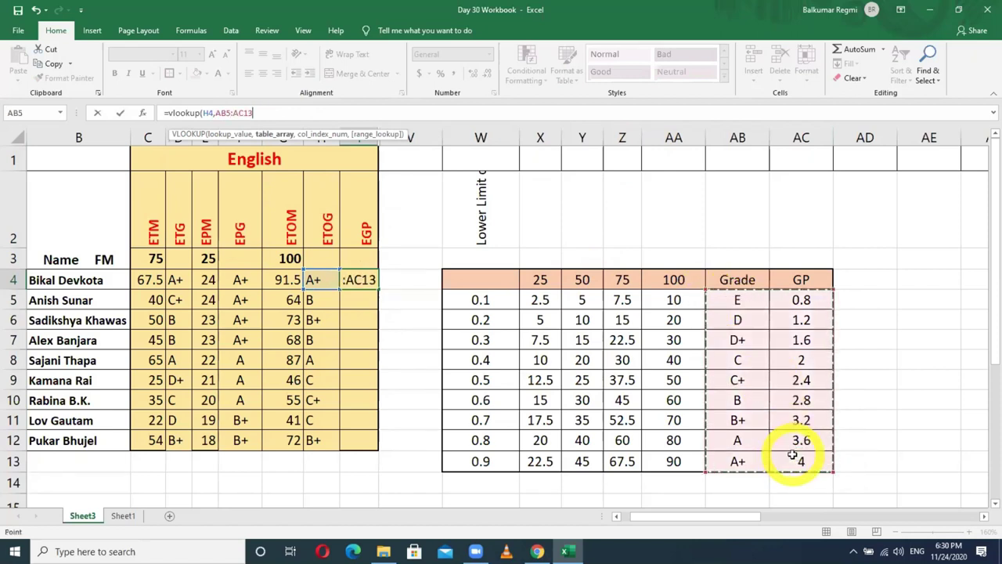
key("F4")
type("$AC$13,")
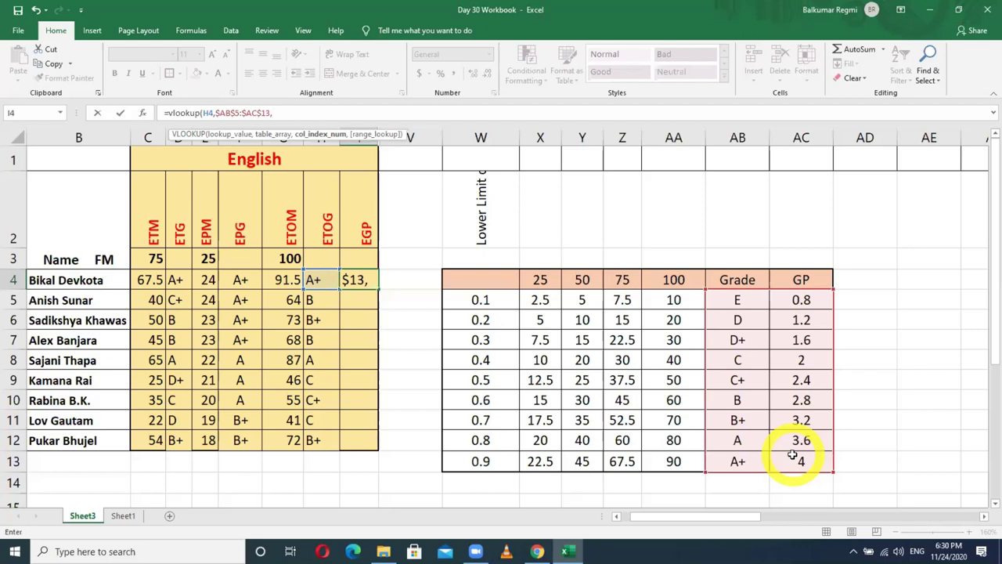
type("2")
type(")")
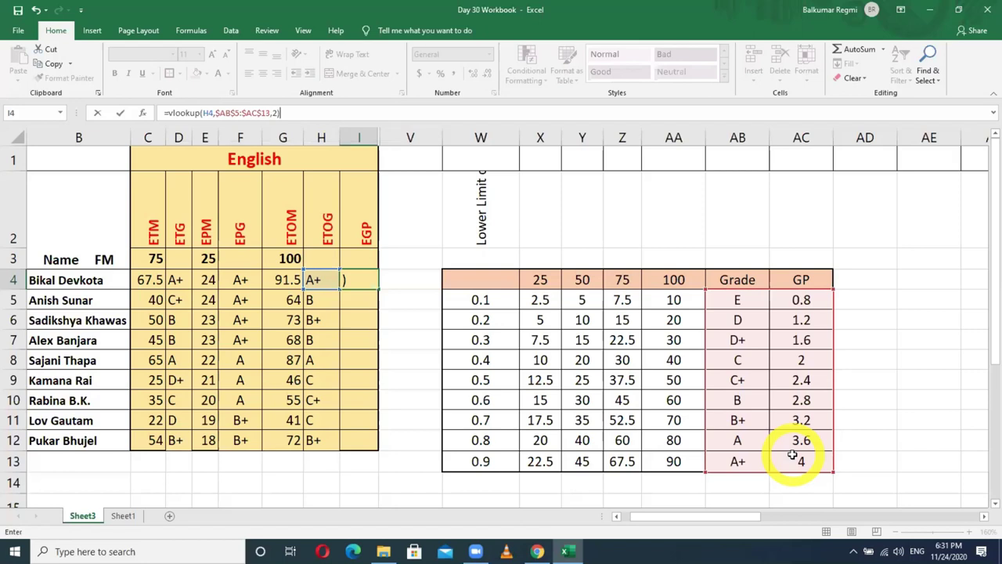
key("Return")
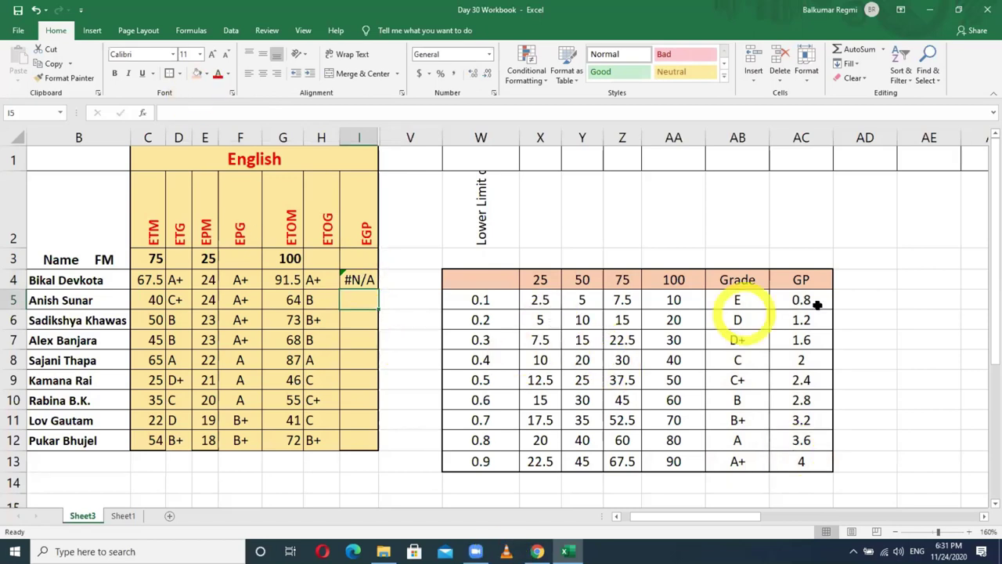
Add a TRUE range_lookup argument to I4's VLOOKUP
left_click(358, 278)
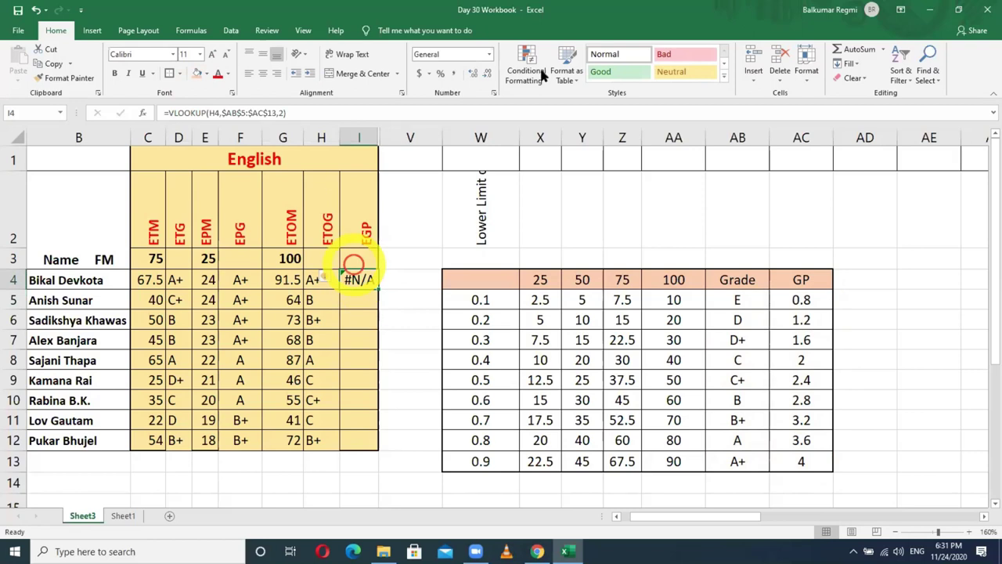
key("F2")
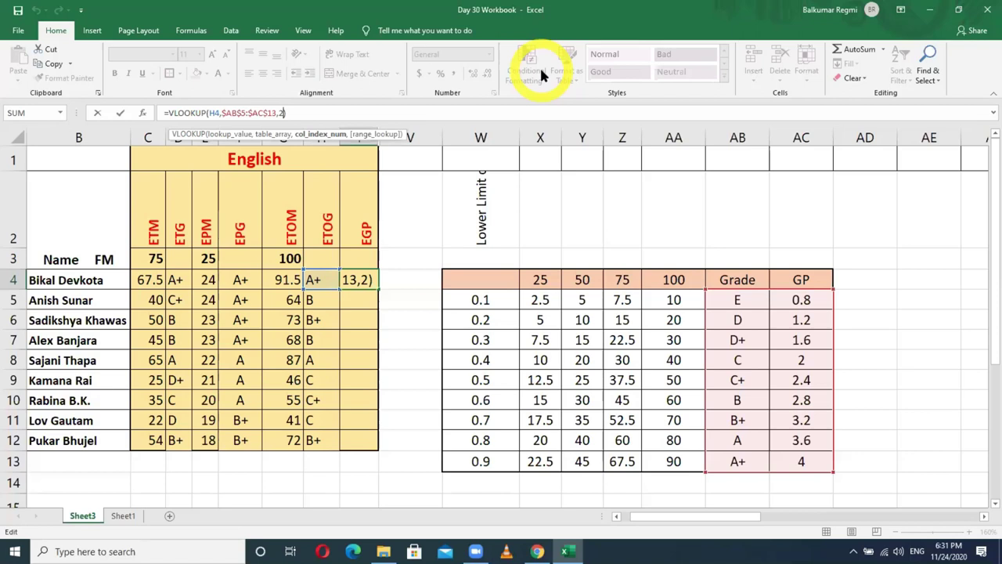
type(",")
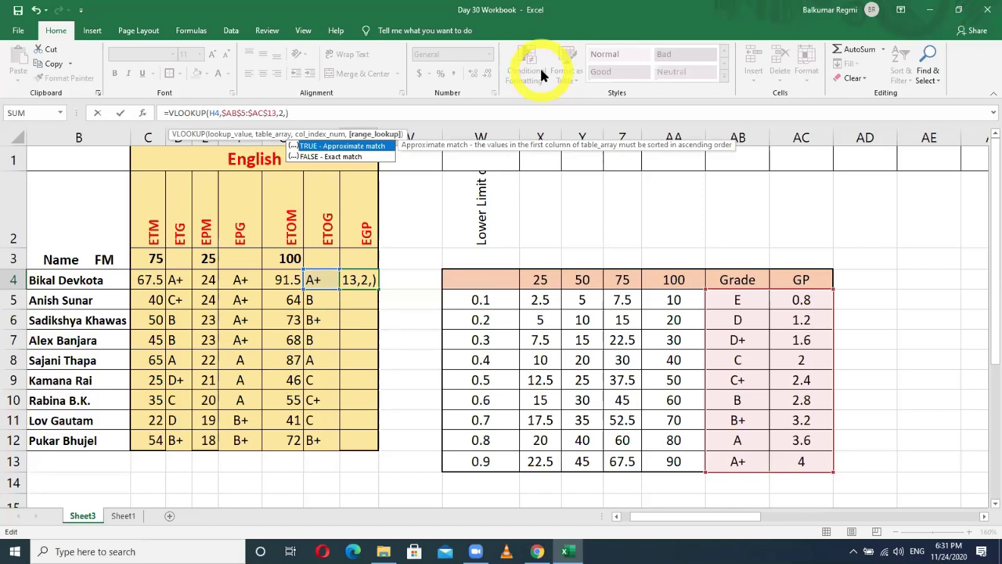
type("true")
key("Return")
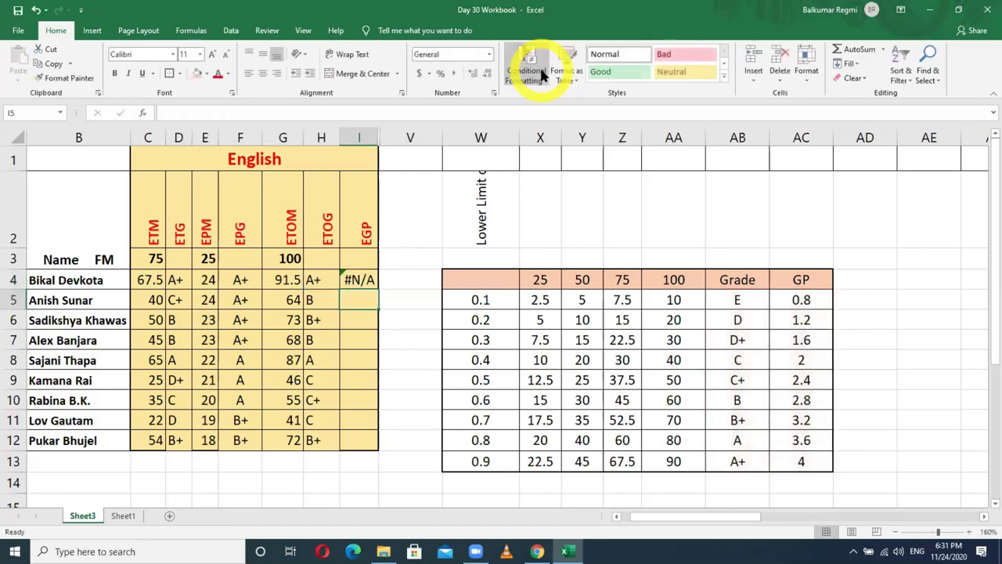
Replace TRUE with FALSE so I4 exactly matches the grade and shows 4
key("Up")
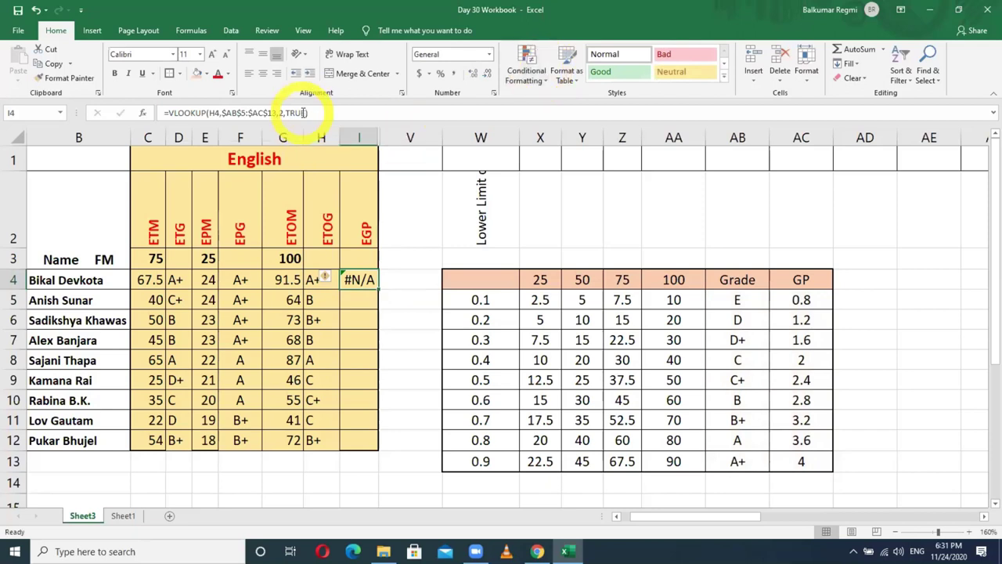
left_click(304, 113)
key("BackSpace")
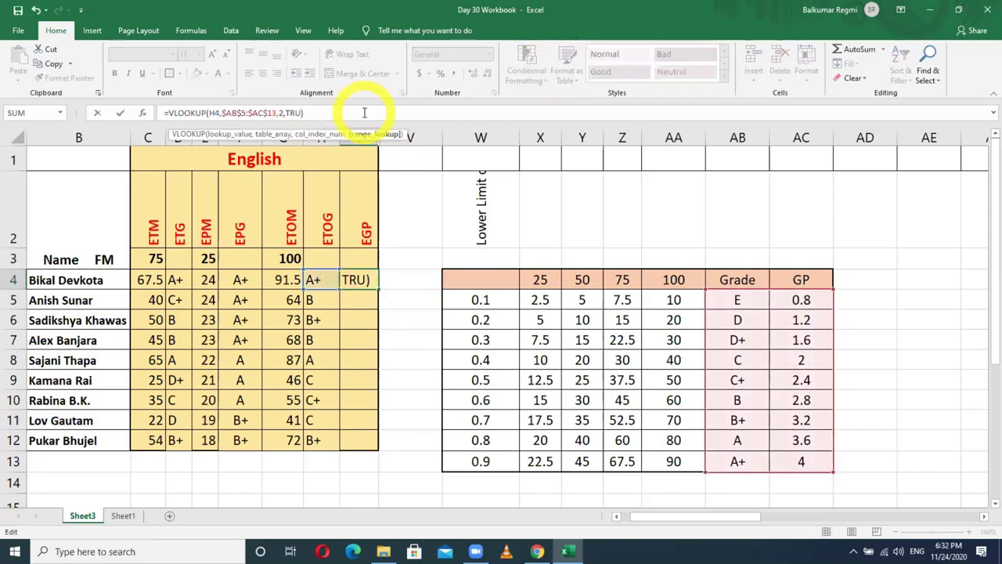
key("BackSpace")
key("BackSpace")
key("BackSpace")
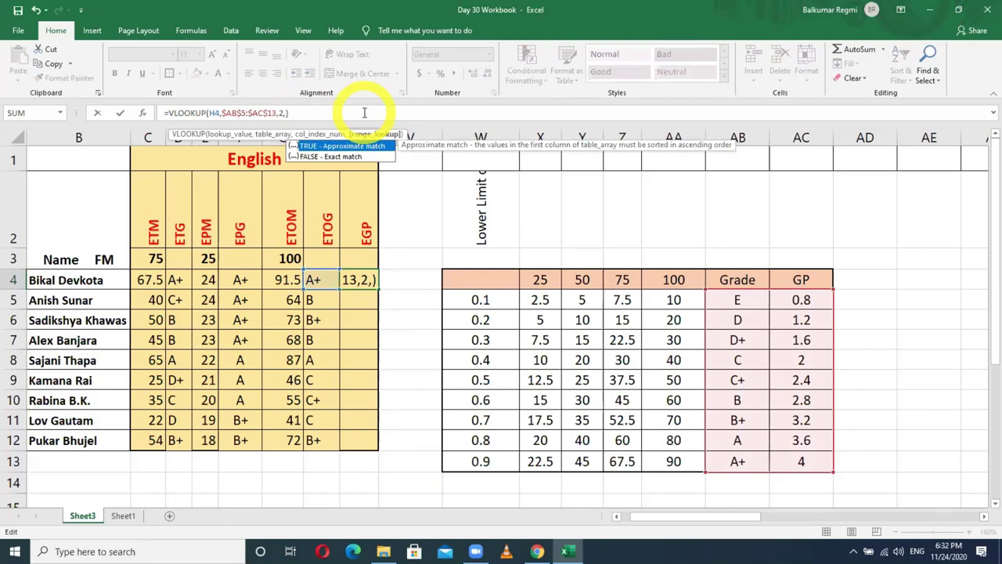
type("false")
key("Return")
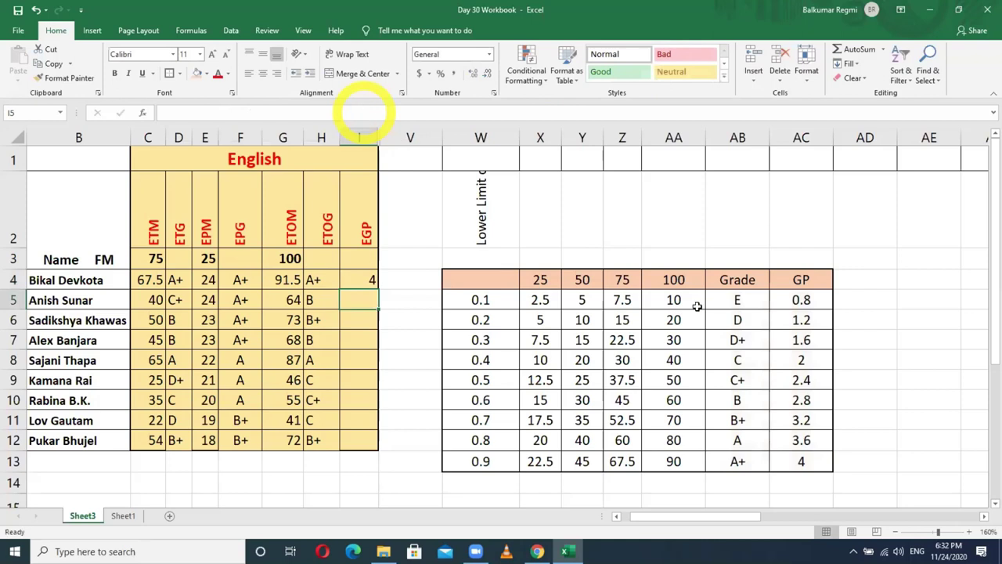
Fill I4's grade-point lookup down to I12 and check the GP for grade E
left_click(362, 280)
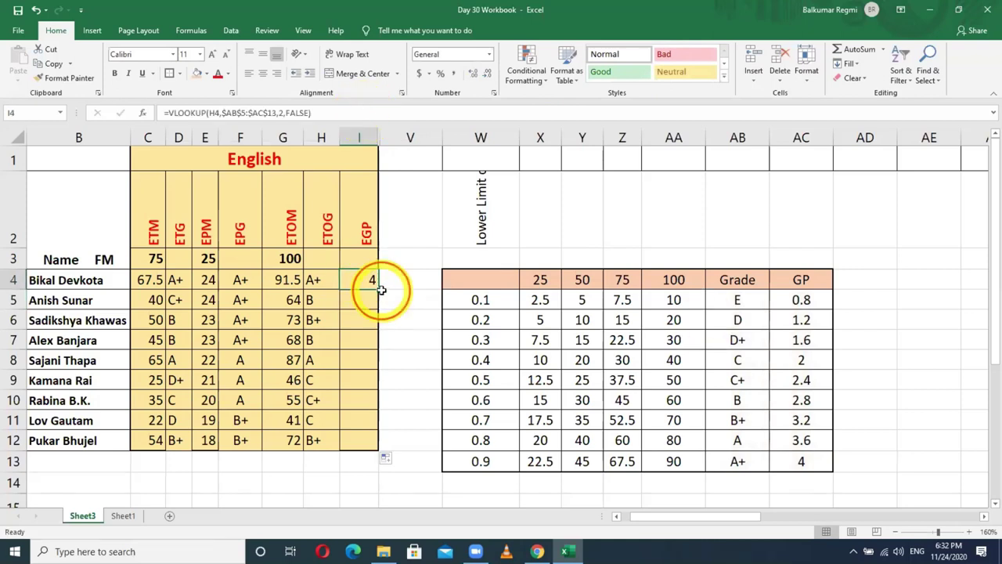
double_click(381, 291)
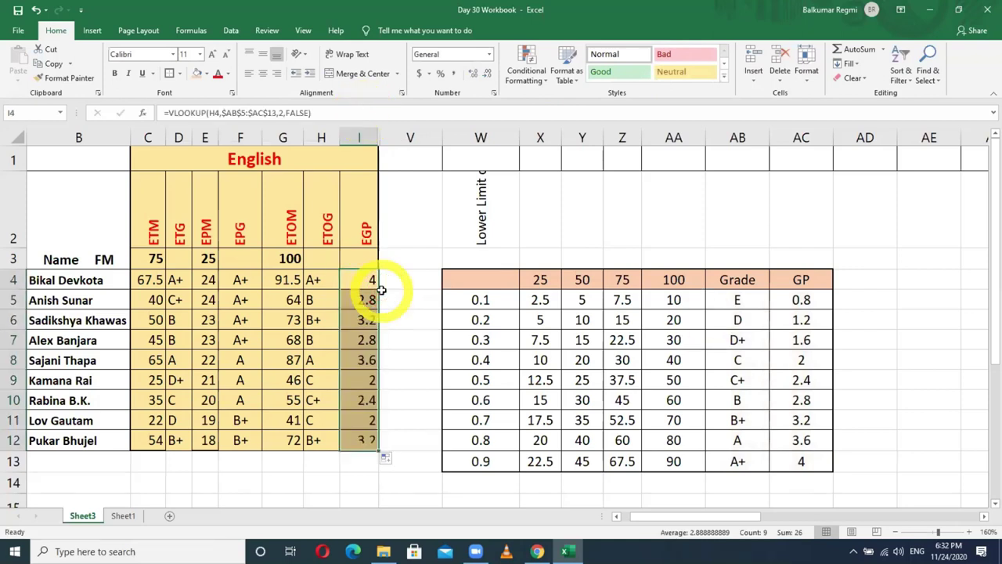
left_click(801, 299)
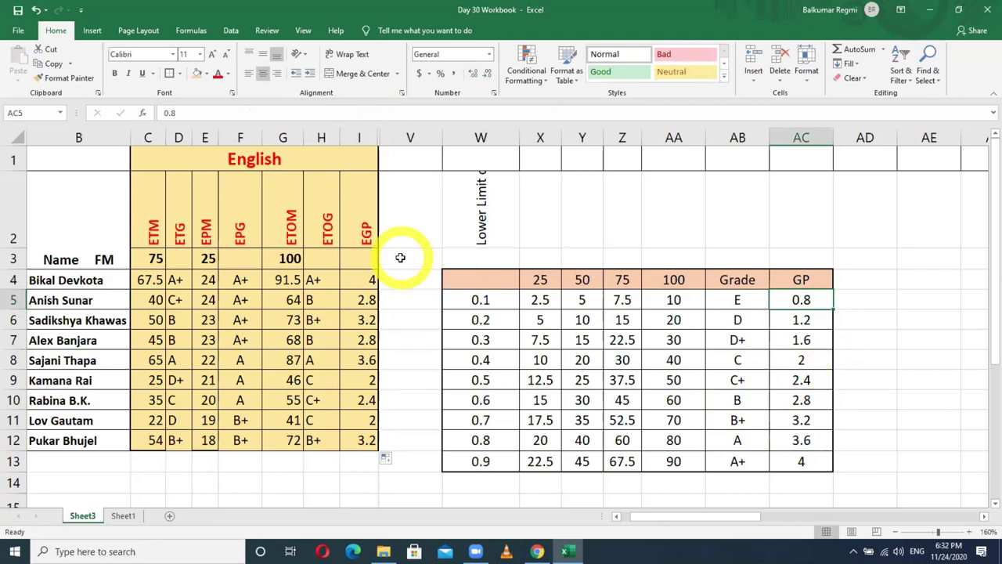
Erase the formula from I4 in the formula bar so it can be rewritten
left_click(366, 280)
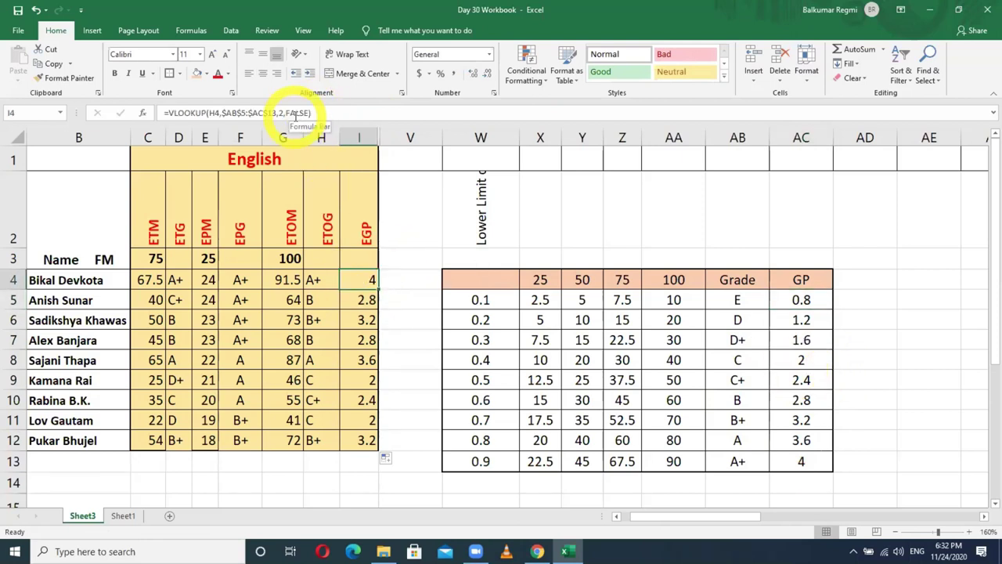
left_click(297, 114)
key("Right")
key("Right")
key("Right")
key("Right")
key("BackSpace")
key("BackSpace")
key("BackSpace")
key("BackSpace")
key("BackSpace")
key("BackSpace")
key("BackSpace")
key("BackSpace")
key("BackSpace")
key("BackSpace")
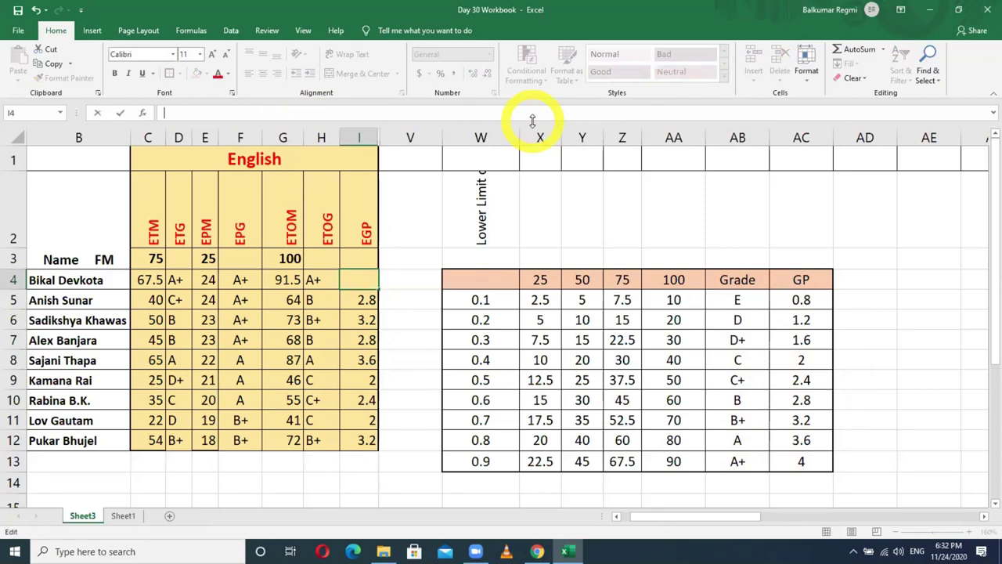
Clear the EGP entries and reselect cells I4 through I12
key("shift+Down")
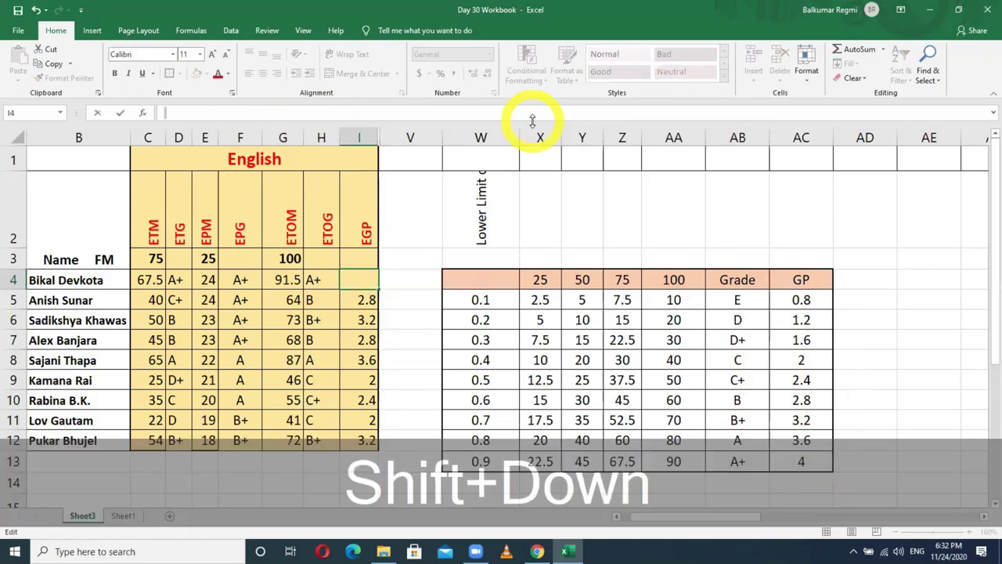
left_click(359, 299)
mouse_move(359, 282)
left_mouse_down()
mouse_move(367, 435)
mouse_move(359, 288)
left_mouse_up()
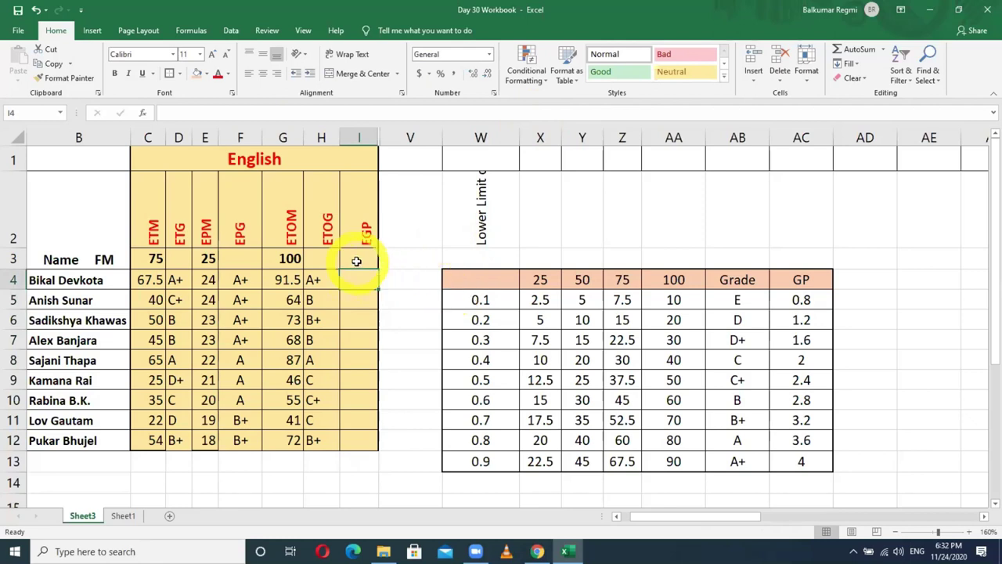
left_click_drag(358, 291, 359, 440)
Begin the formula =vlookup(H4,$AB$5:$AC$13,2, with the Grade/GP range locked absolute
type("=")
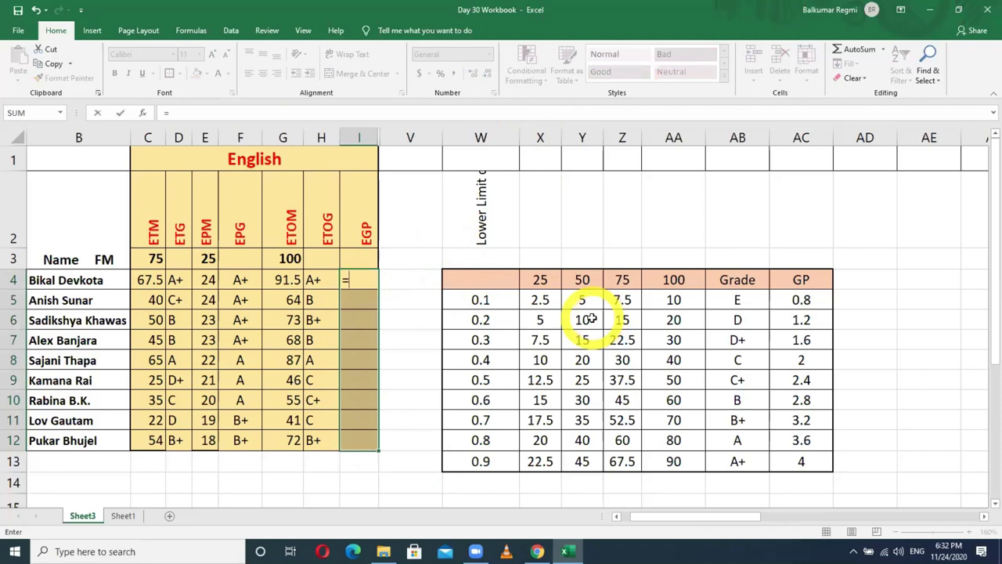
type("v")
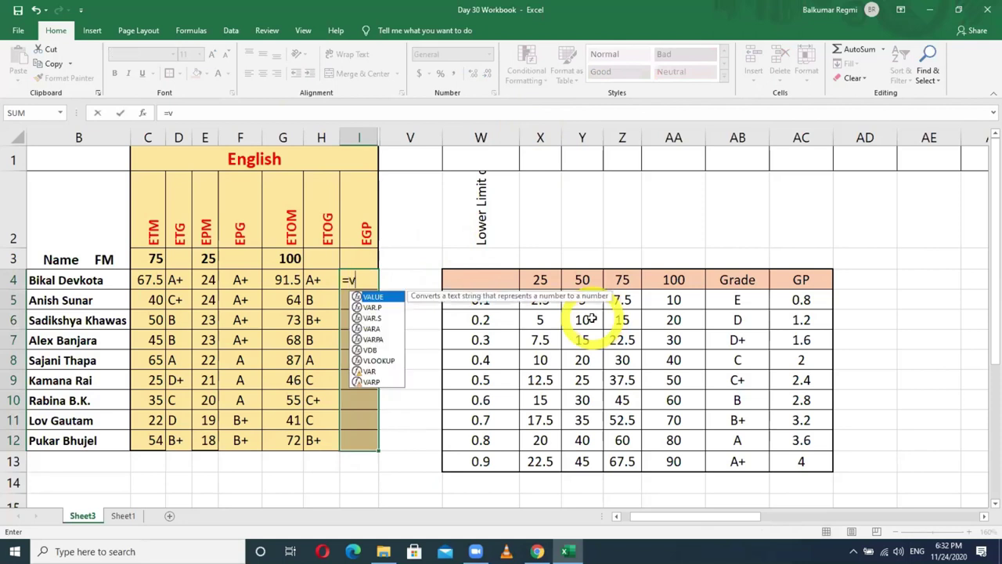
type("lookup")
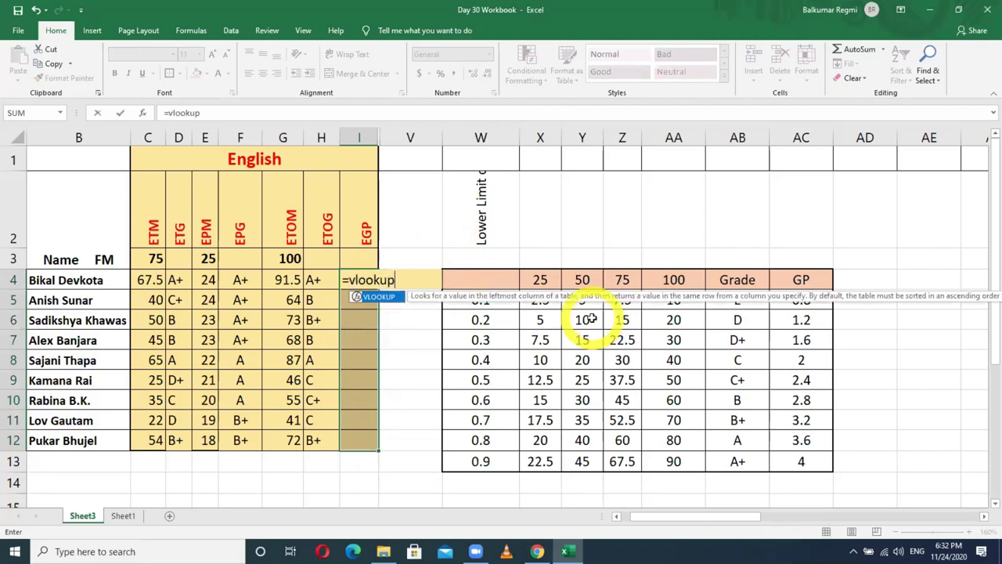
type("(")
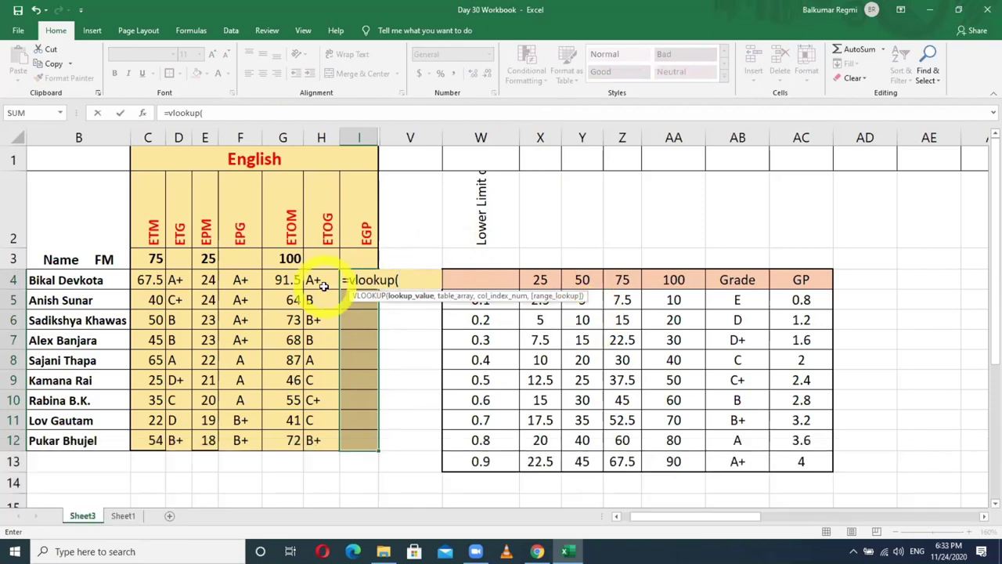
left_click(323, 280)
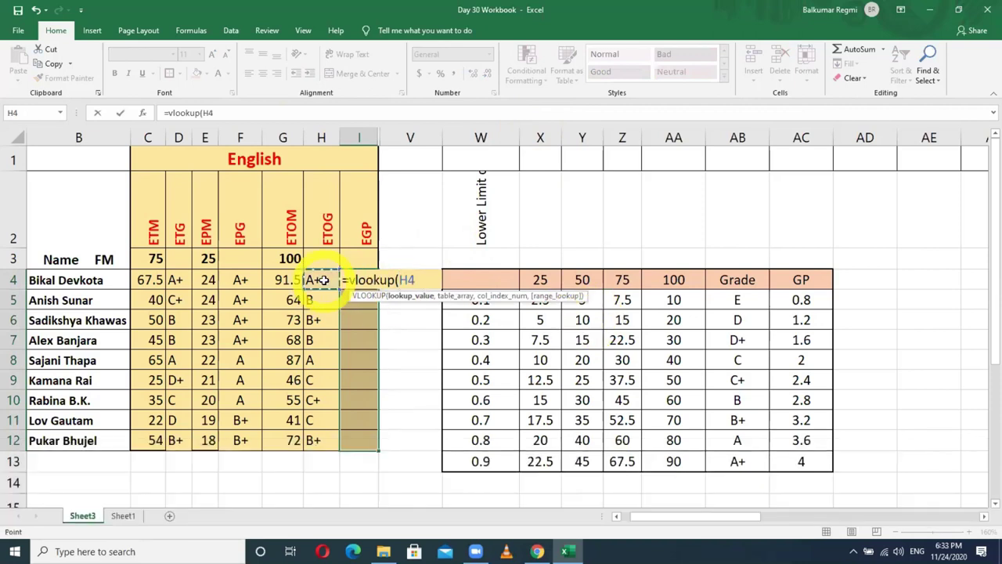
type(",")
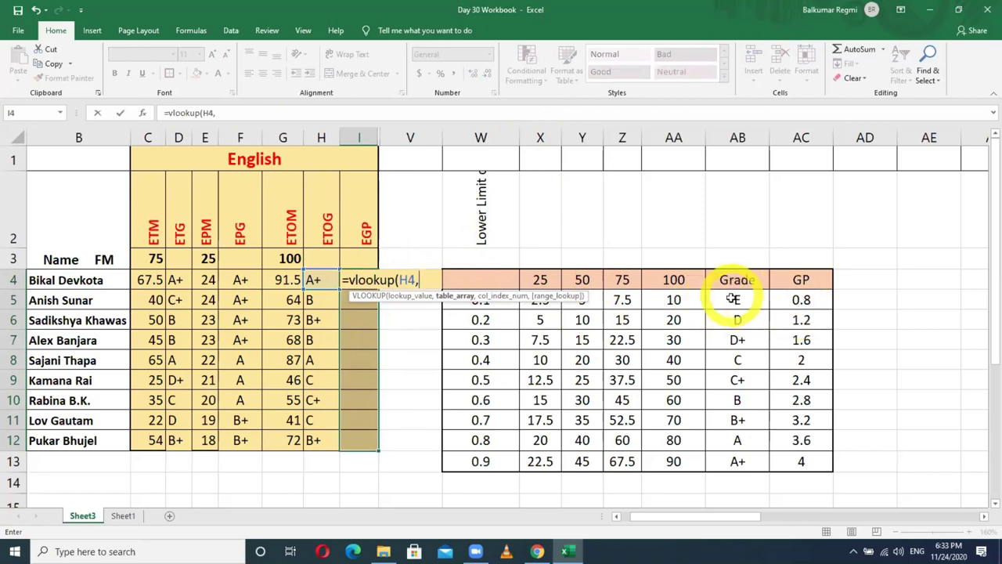
left_click(731, 304)
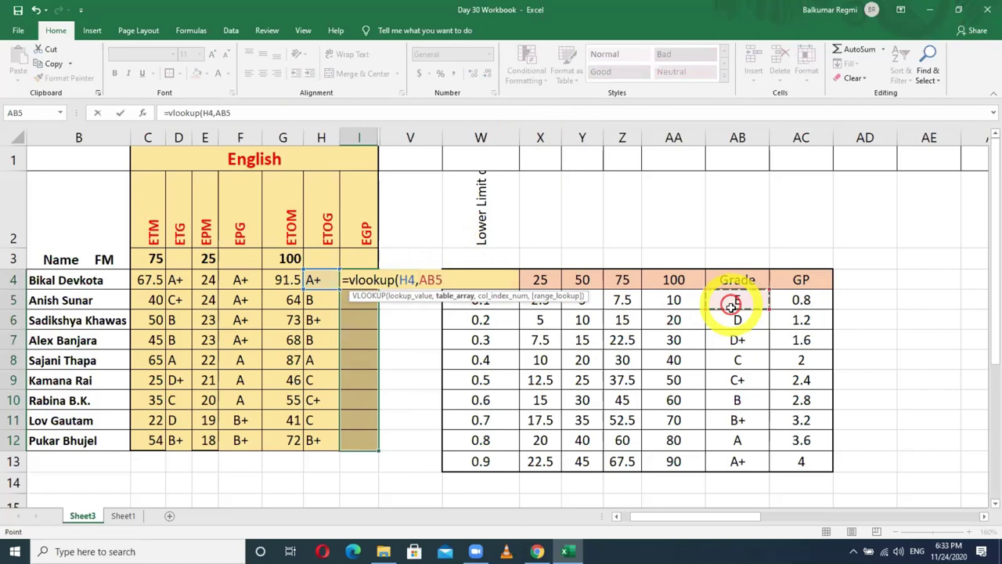
left_click_drag(731, 306, 796, 462)
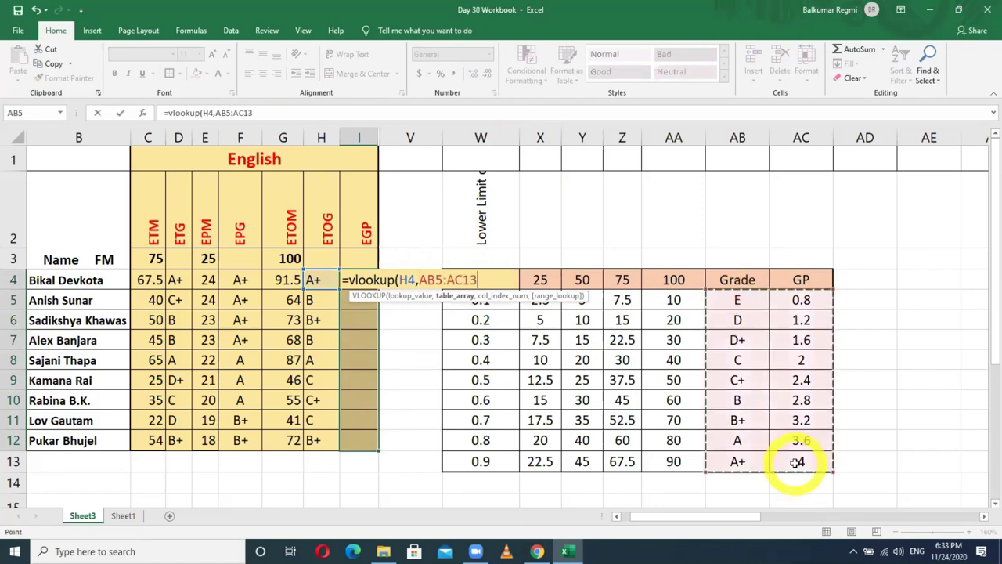
key("F4")
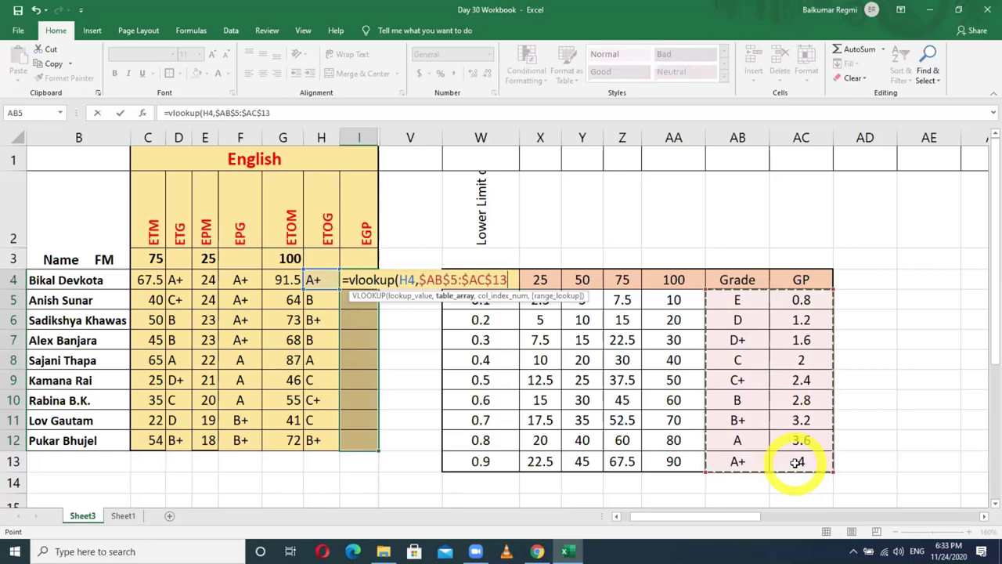
type(",")
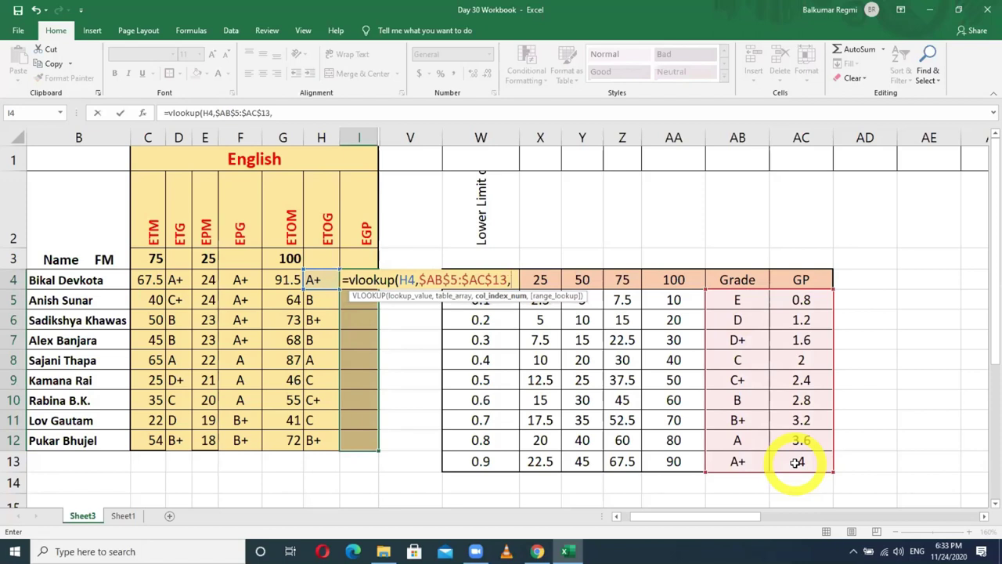
type("2")
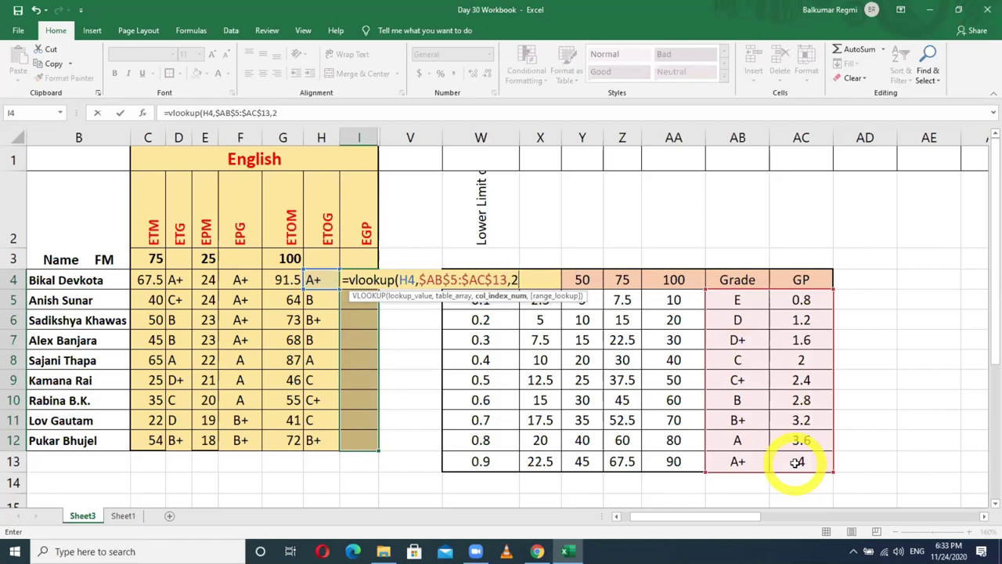
type(",0")
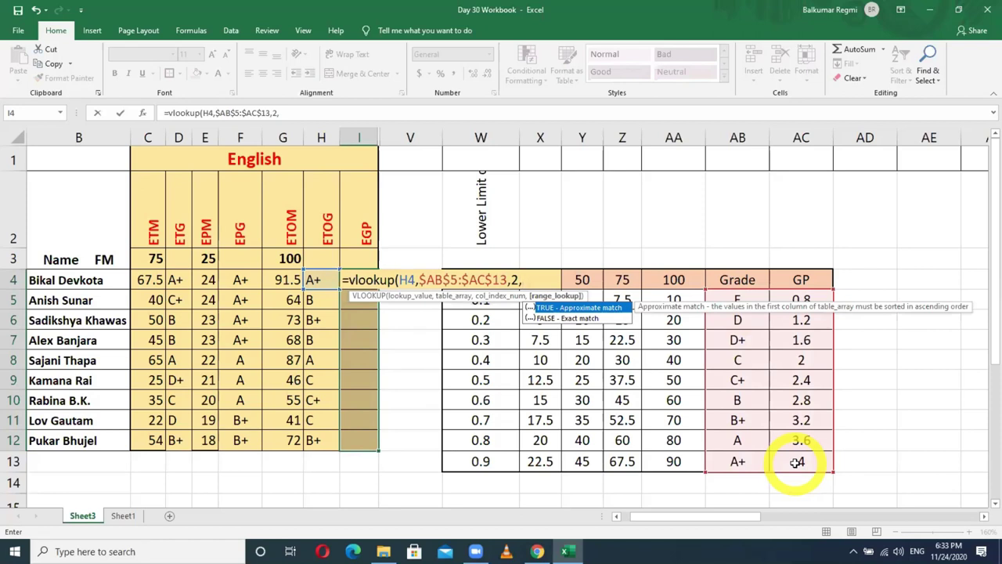
In I4, replace the 0 with false and close the formula as =vlookup(H4,$AB$5:$AC$13,2,false)
type("0")
key("BackSpace")
type("false")
type(")")
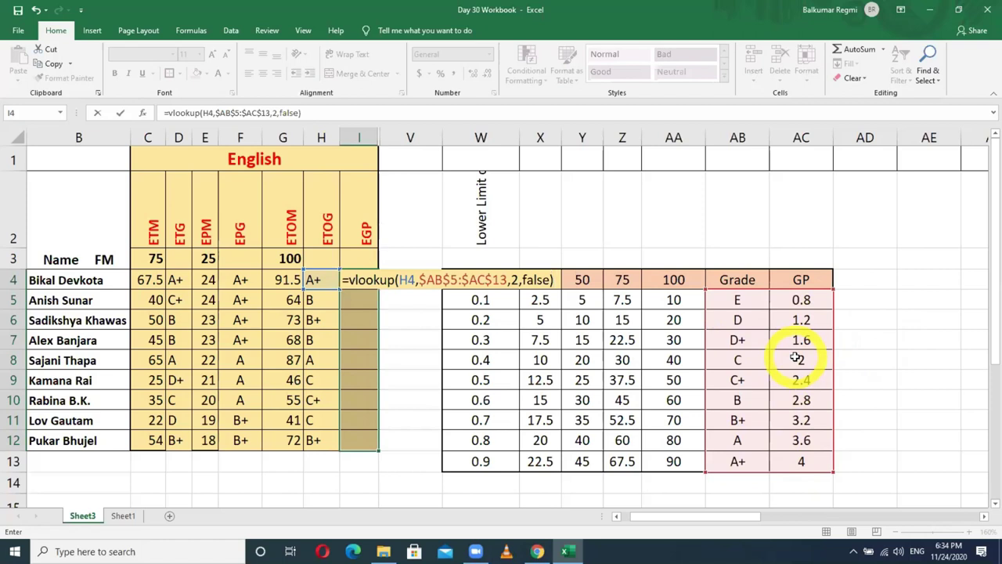
Commit the I4 lookup, copy it down to I12 and centre the grade points
key("Return")
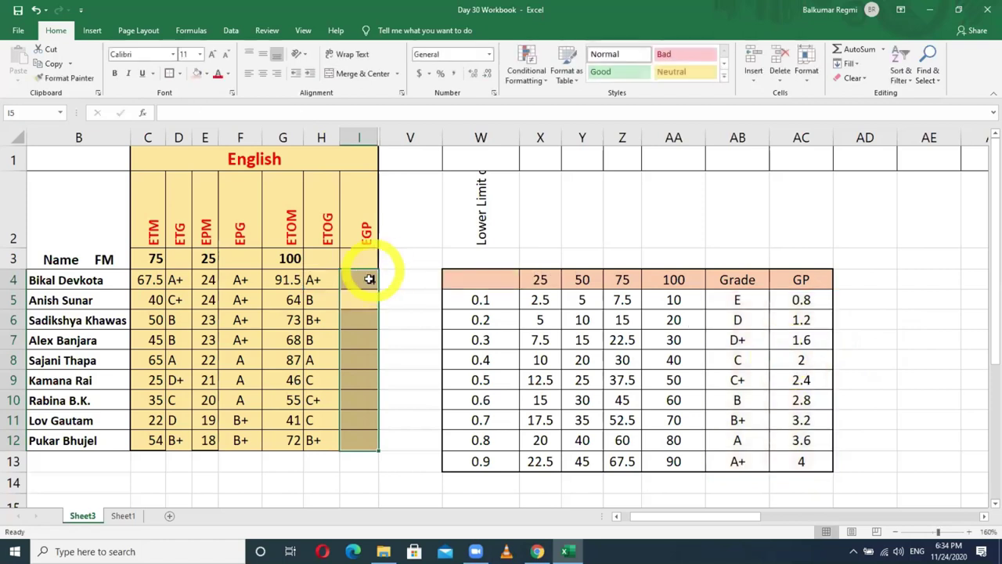
left_click(369, 279)
double_click(379, 289)
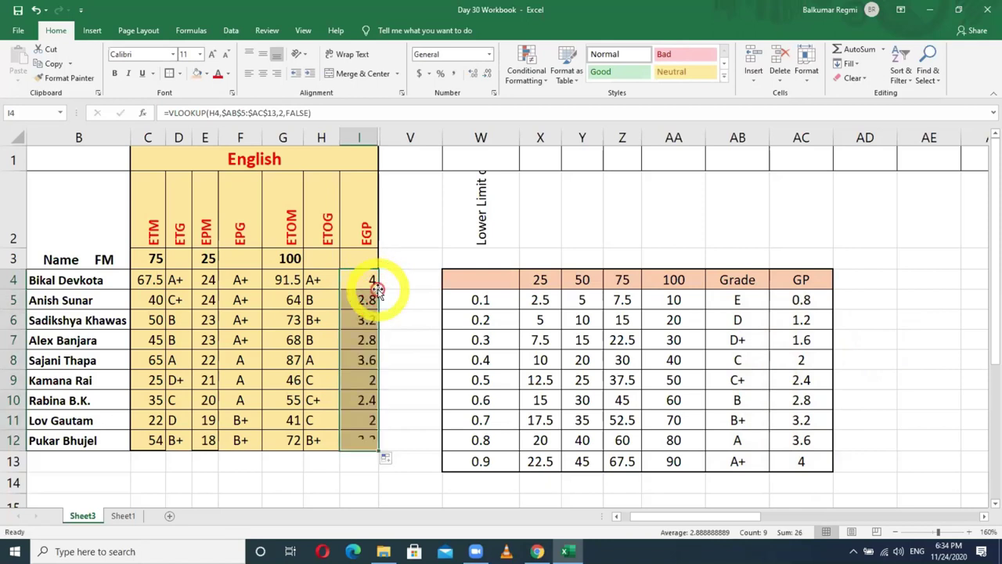
left_click(264, 74)
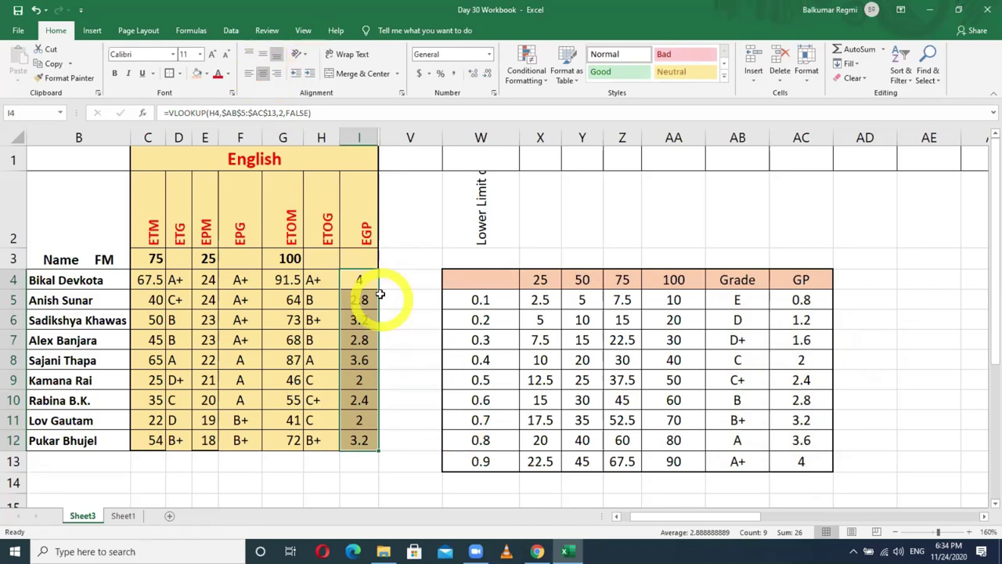
Inspect the copied lookup formulas in I12 and I11
left_click(359, 280)
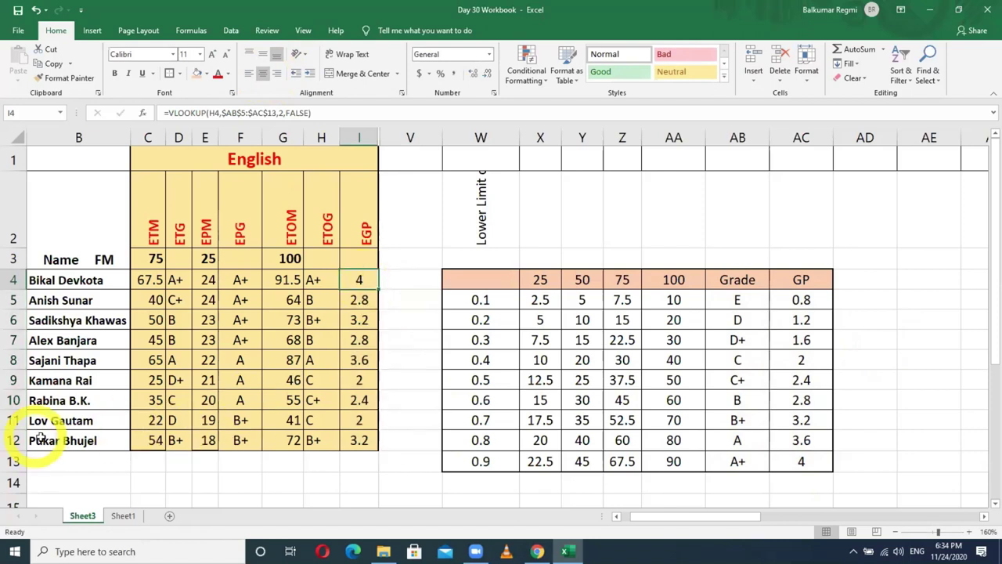
left_click(359, 440)
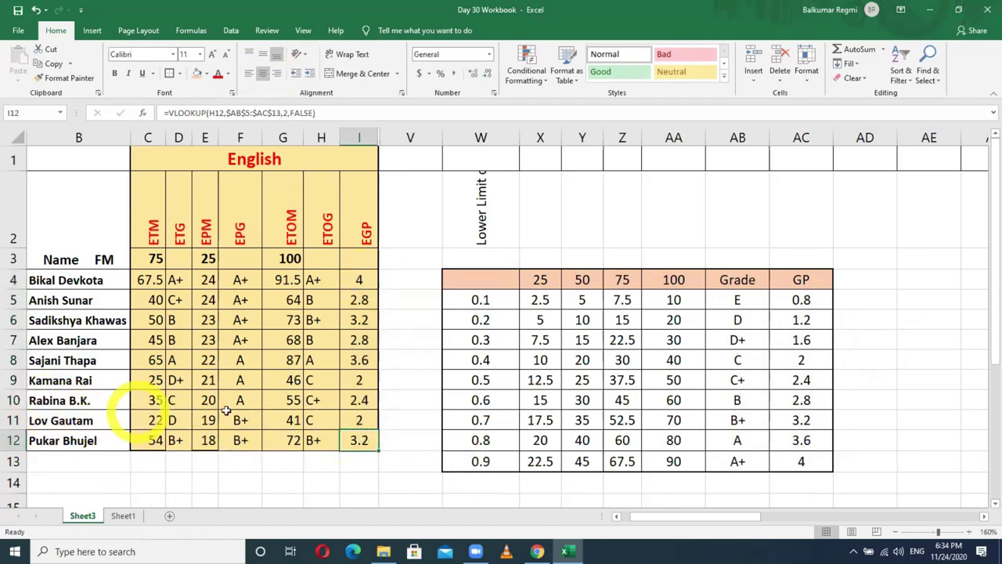
left_click(362, 417)
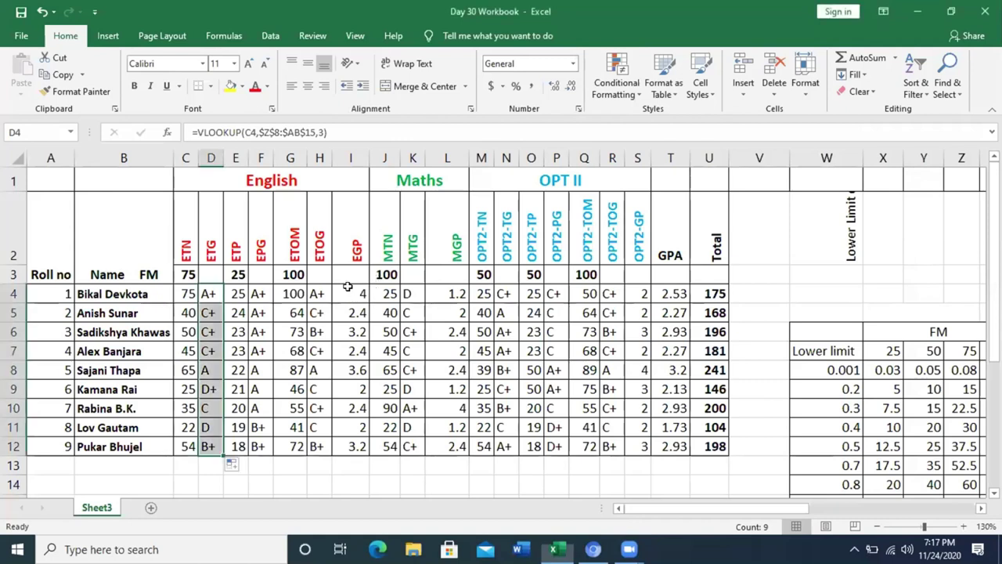
Delete the grade points in I4:I12 and select I4 for a new formula
left_click_drag(360, 291, 353, 445)
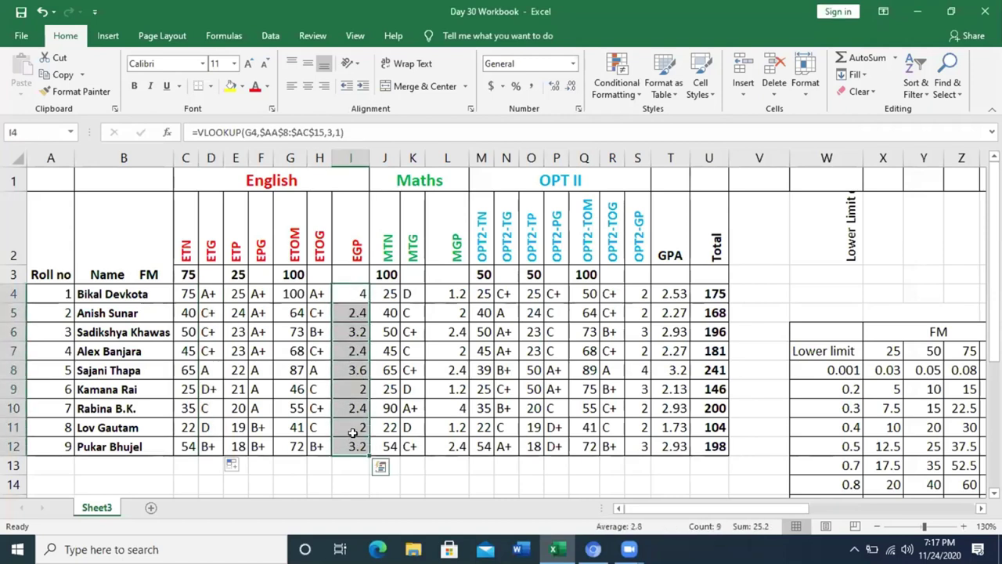
key("Delete")
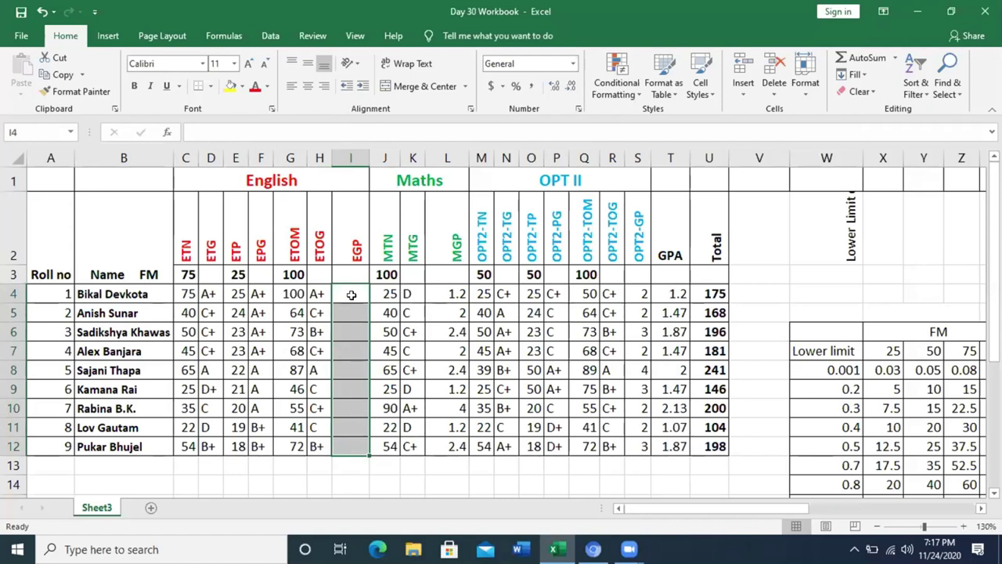
left_click(352, 293)
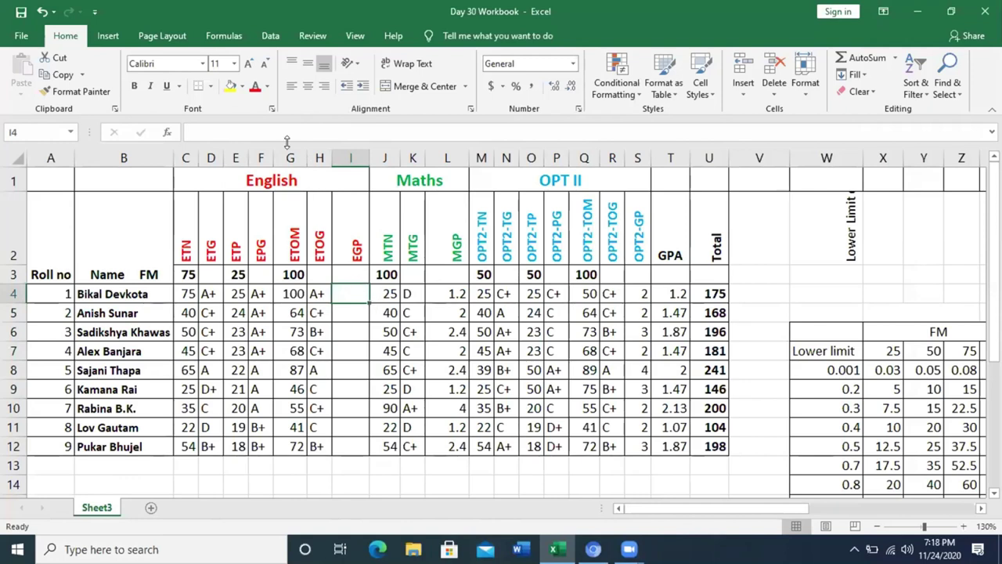
Start =vlookup(H4, in I4, using H4's ETOG grade as the lookup value
left_click(193, 130)
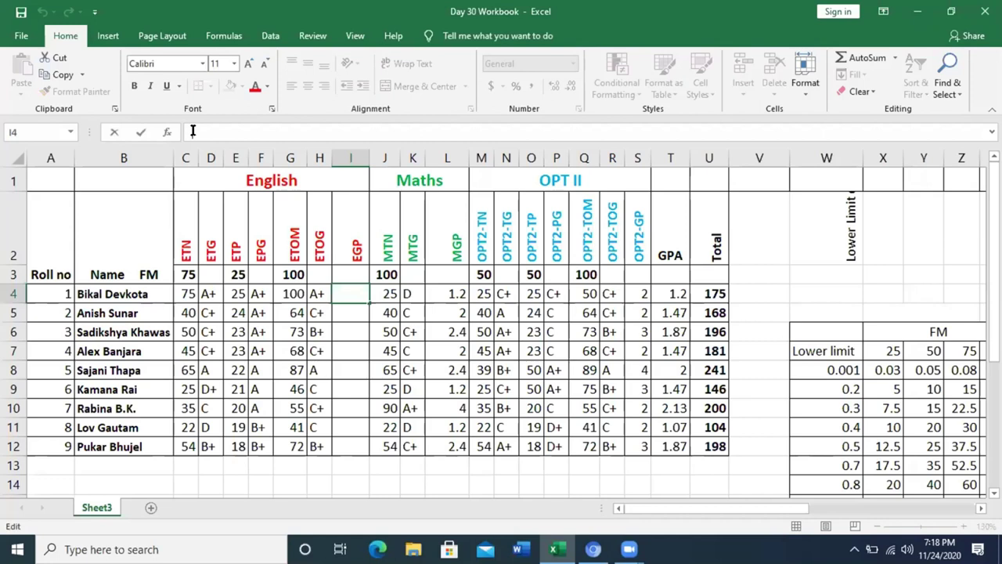
type("=")
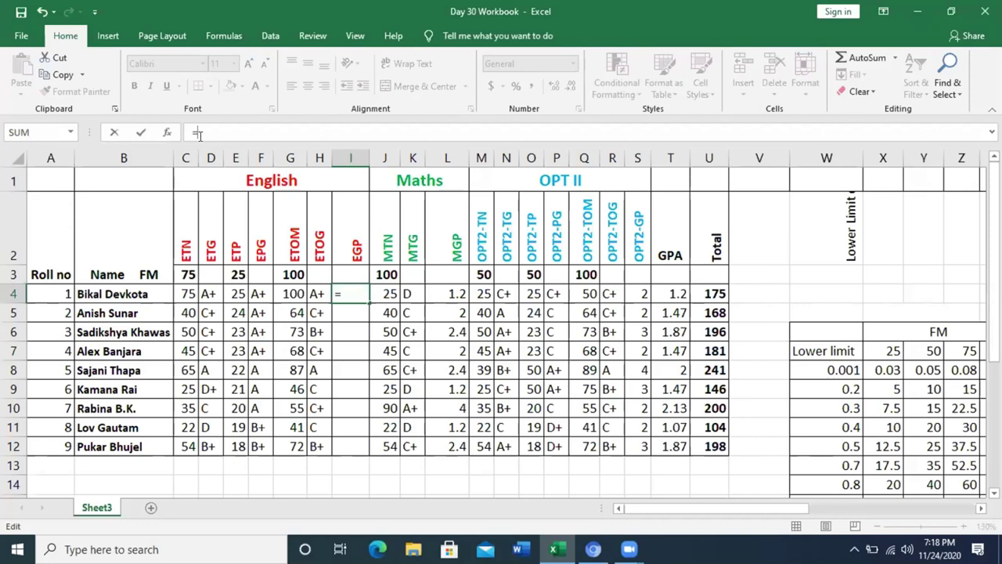
type("vlook")
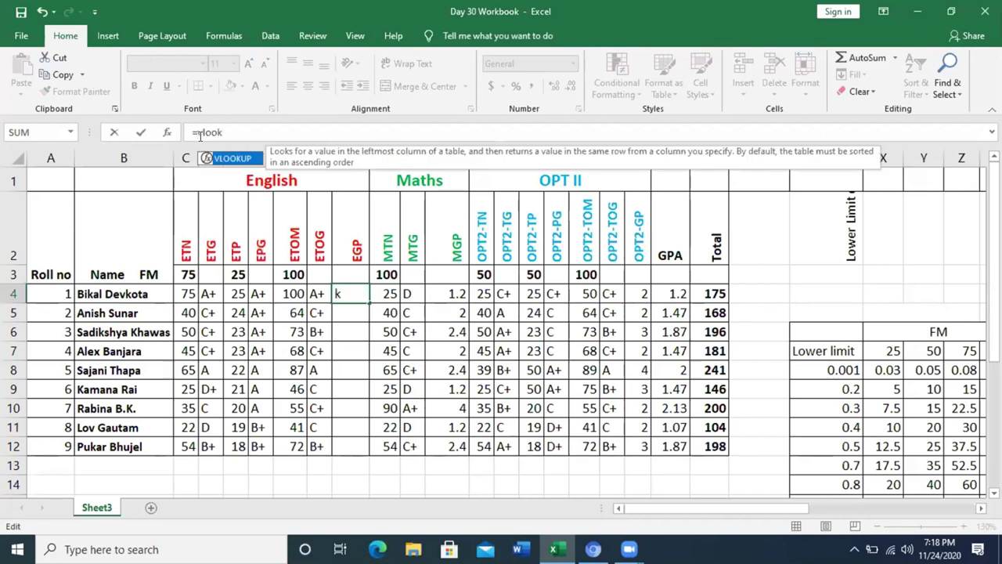
type("up")
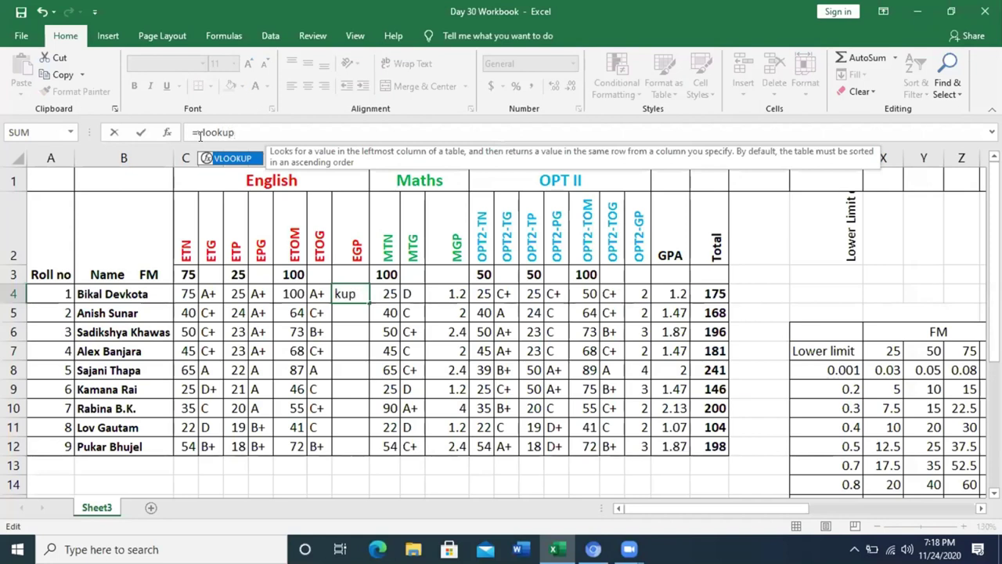
type("(")
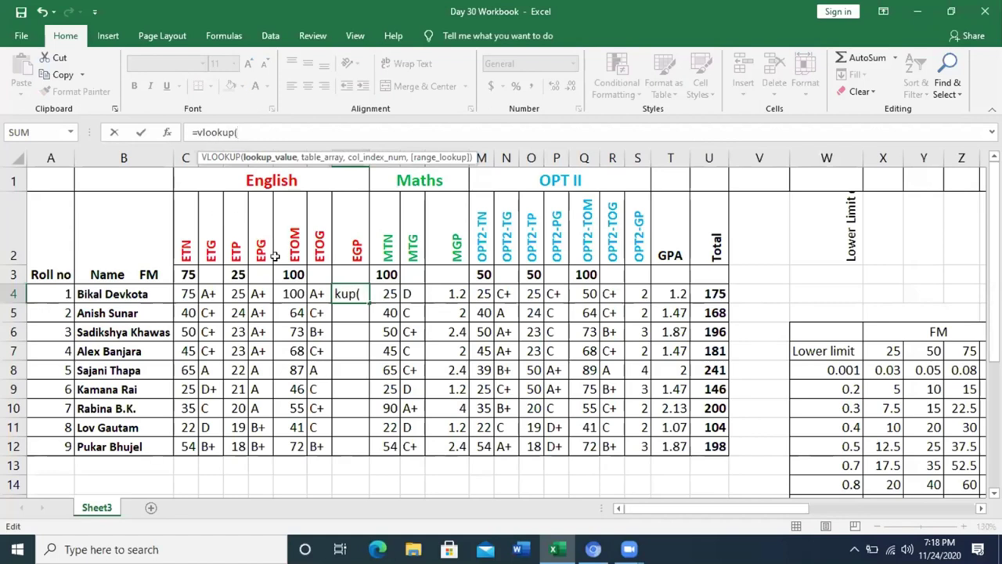
left_click(317, 294)
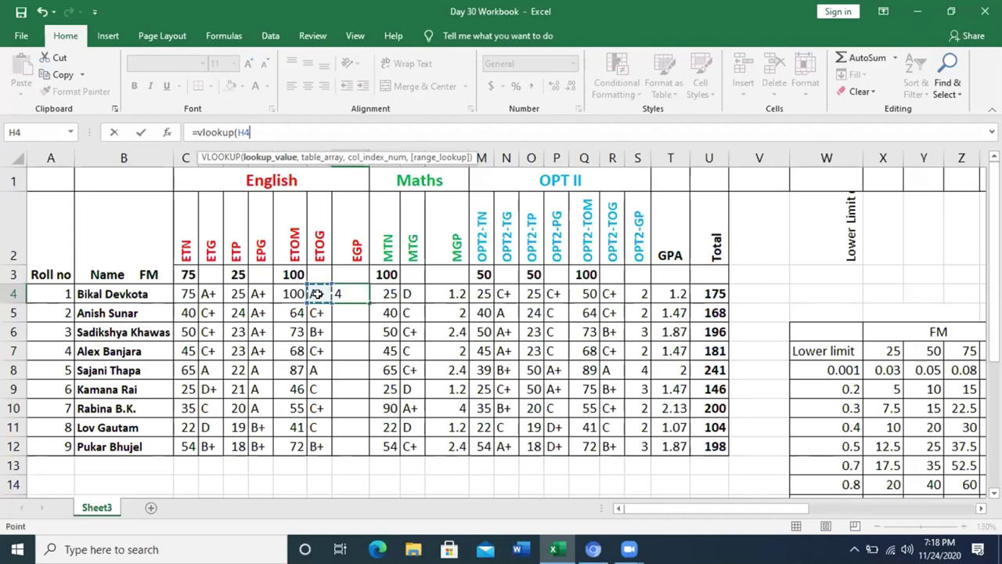
type(",")
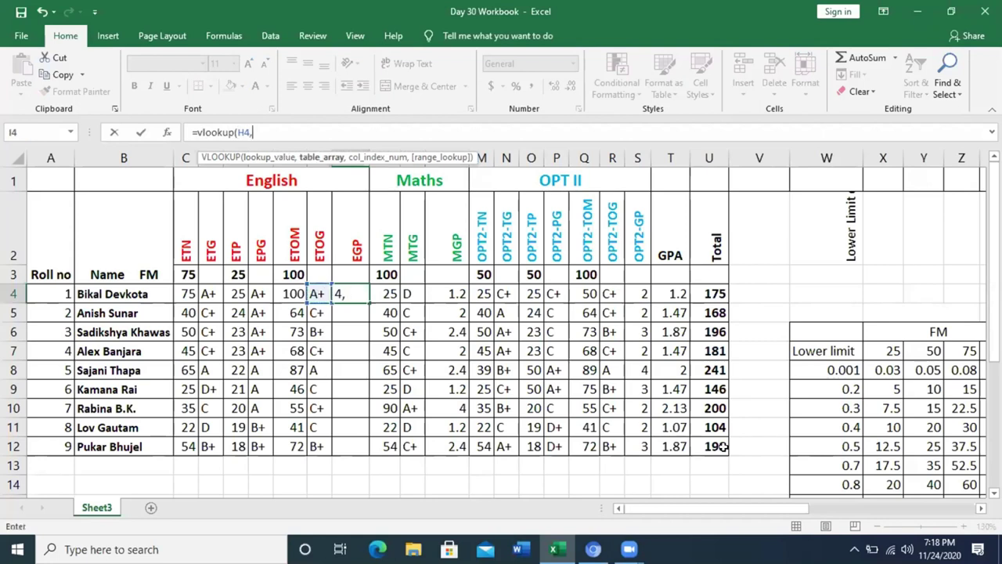
left_click_drag(751, 507, 778, 510)
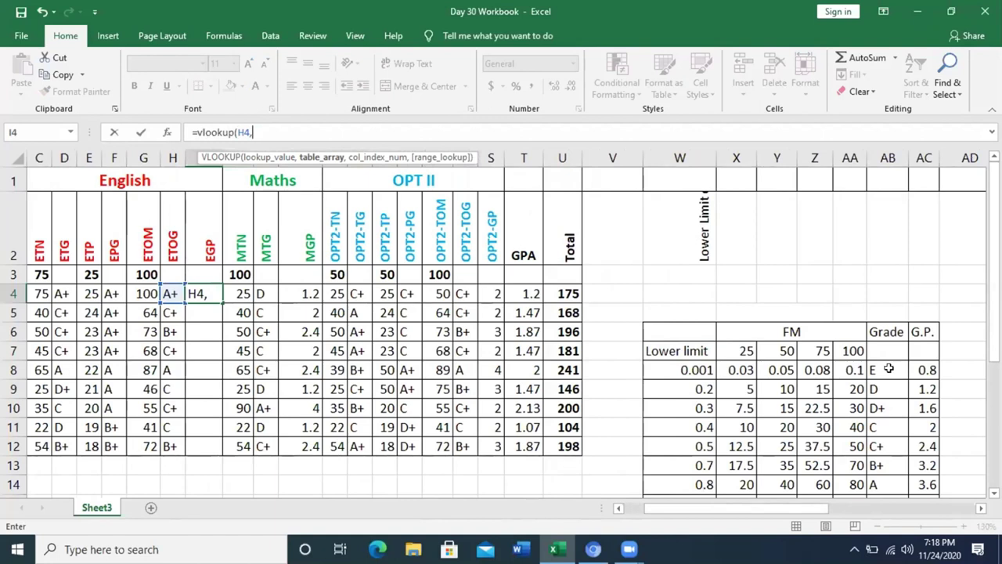
left_click_drag(994, 337, 994, 356)
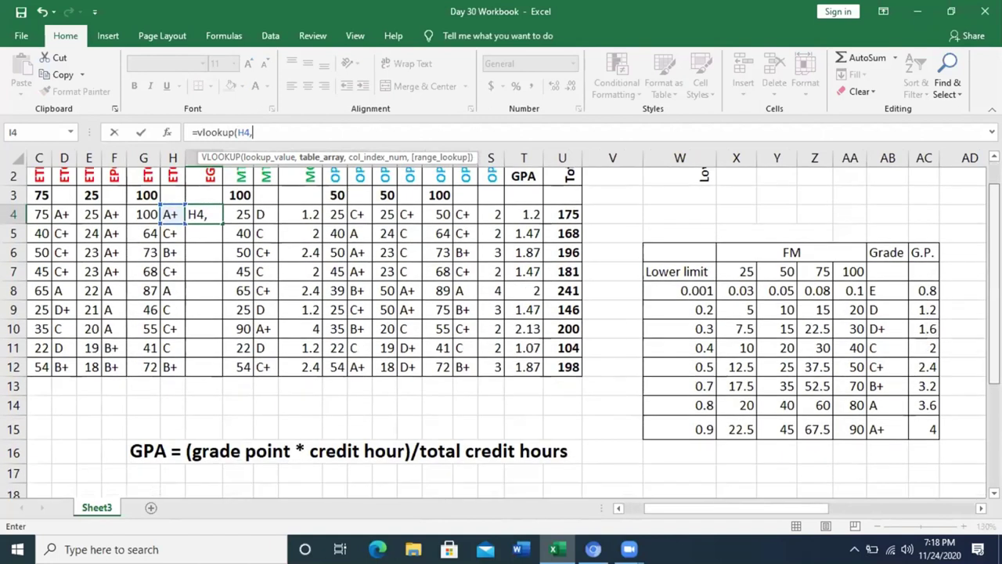
Finish and commit I4 as =vlookup(H4,$AB$8:$AC$15,2,false), returning grade point 4
left_click(880, 272)
left_click_drag(880, 272, 934, 408)
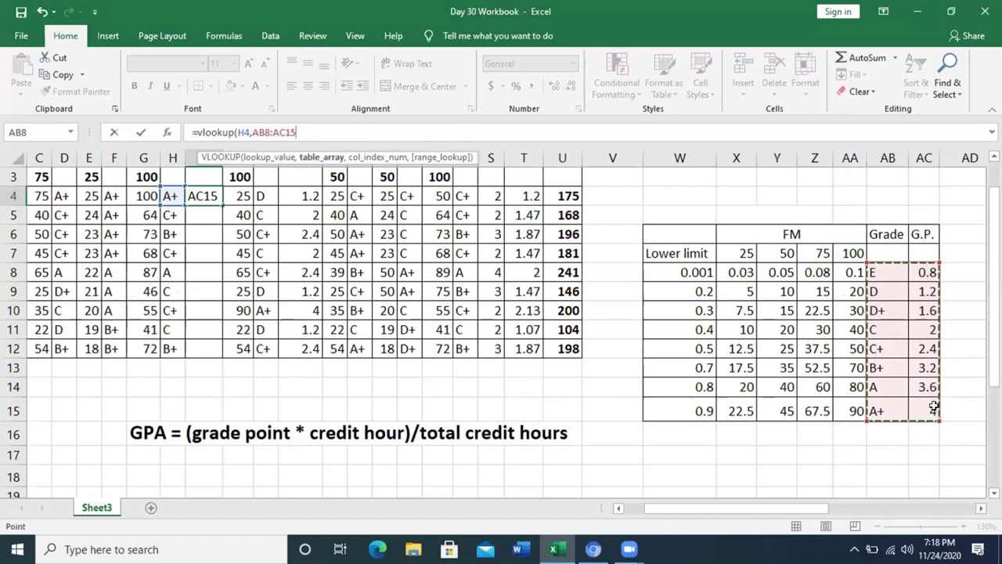
key("F4")
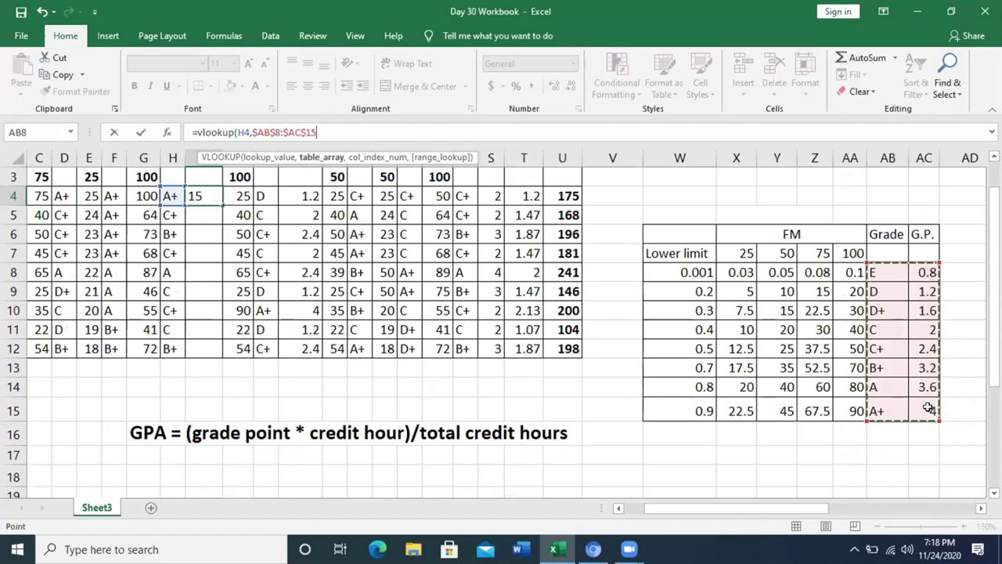
scroll(928, 408, "down", 1)
scroll(940, 368, "up", 2)
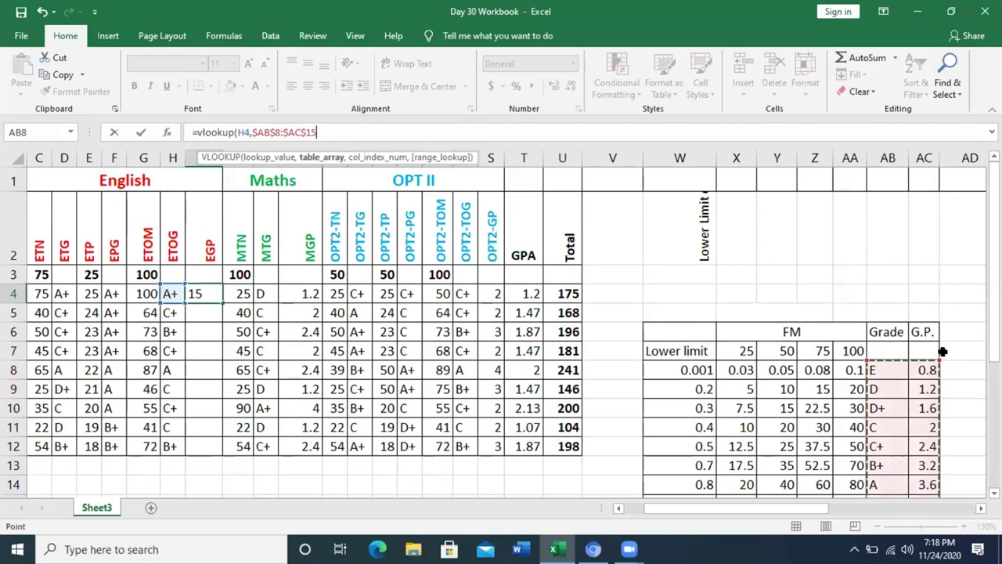
left_click_drag(748, 505, 730, 502)
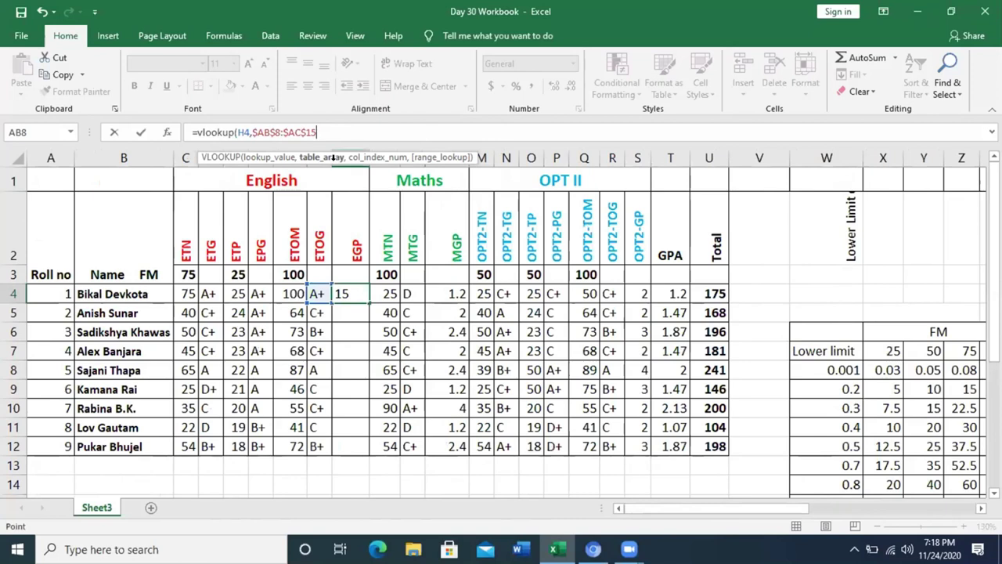
type(",")
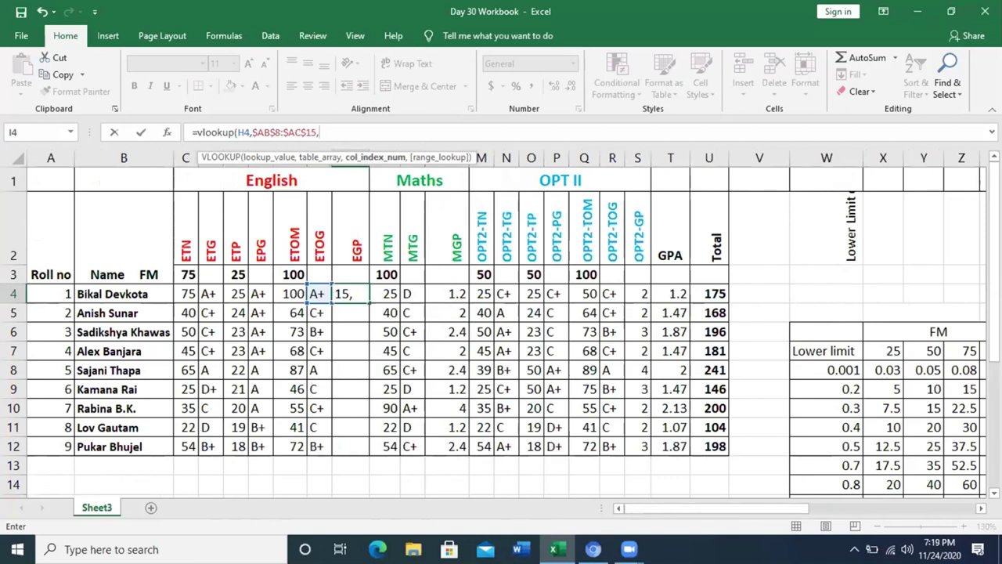
left_click_drag(787, 501, 814, 499)
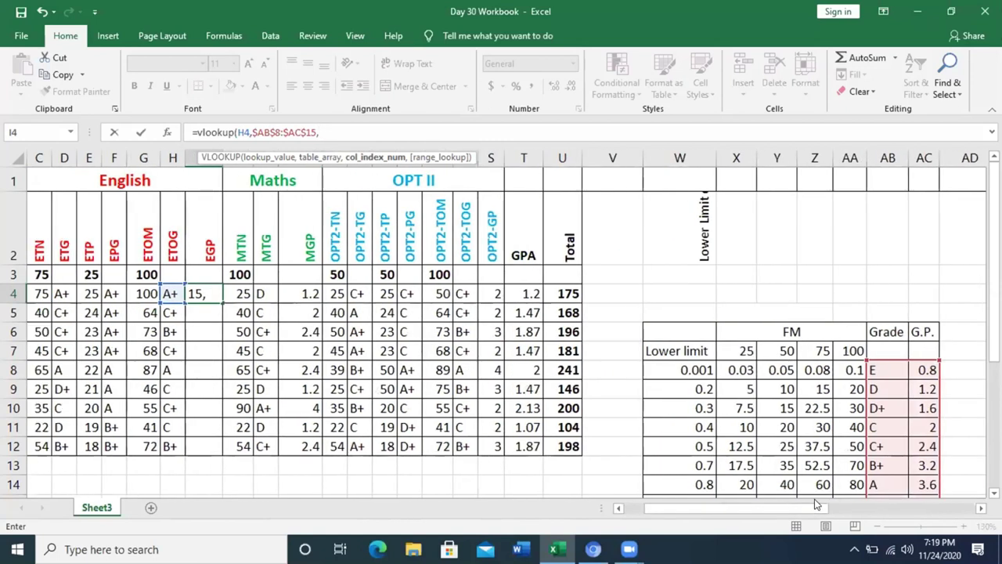
type("2")
type(",")
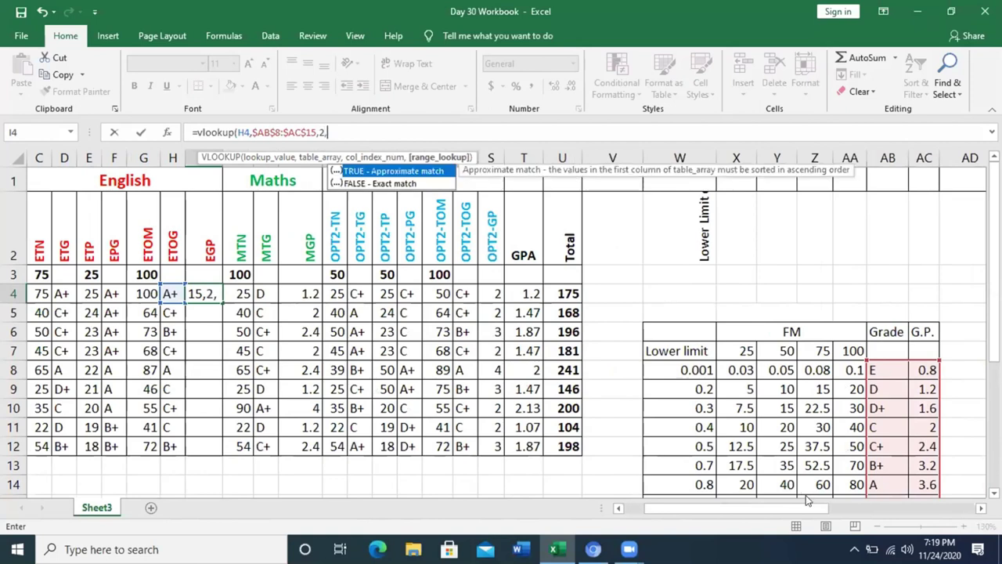
type("fa")
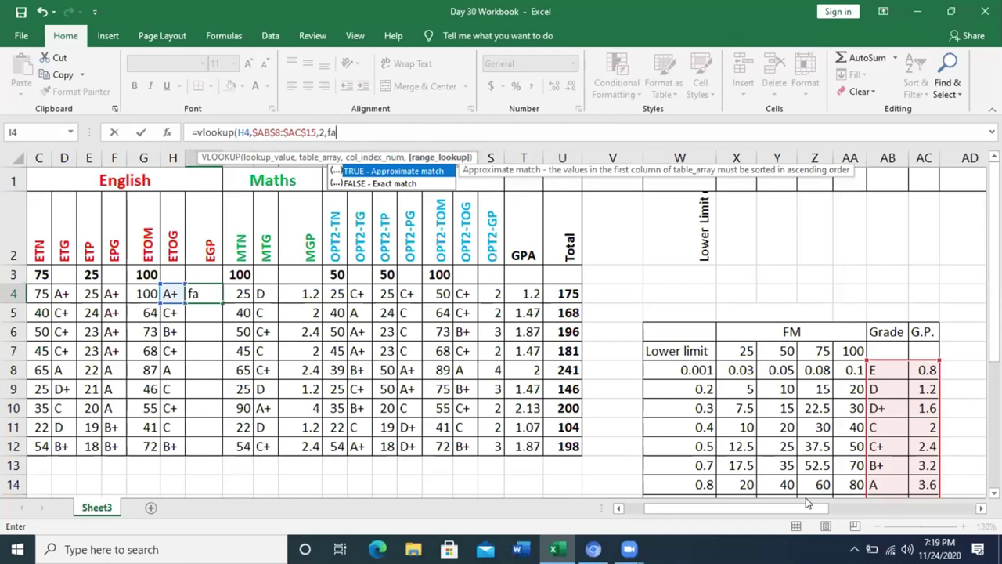
type("lse")
type(")")
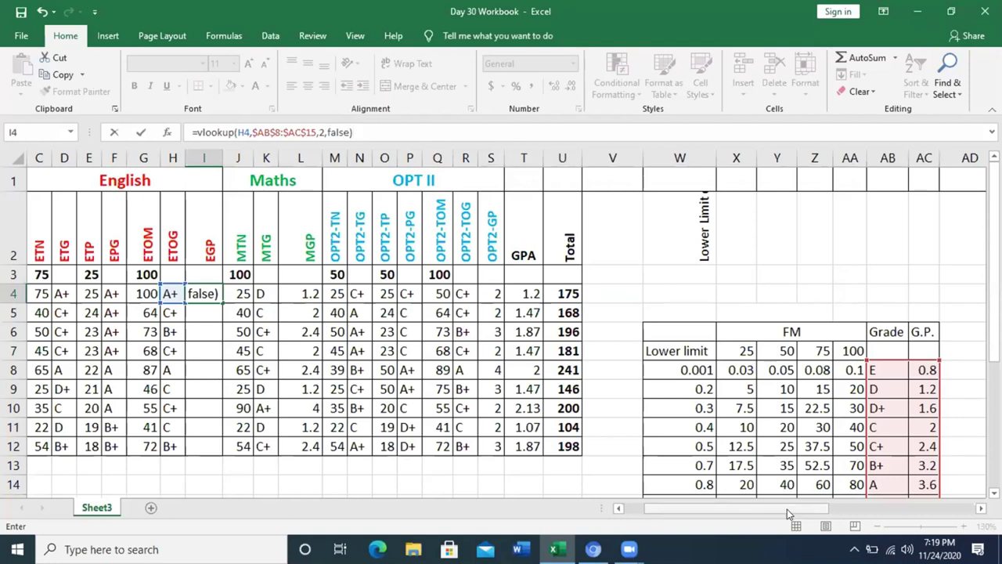
key("Return")
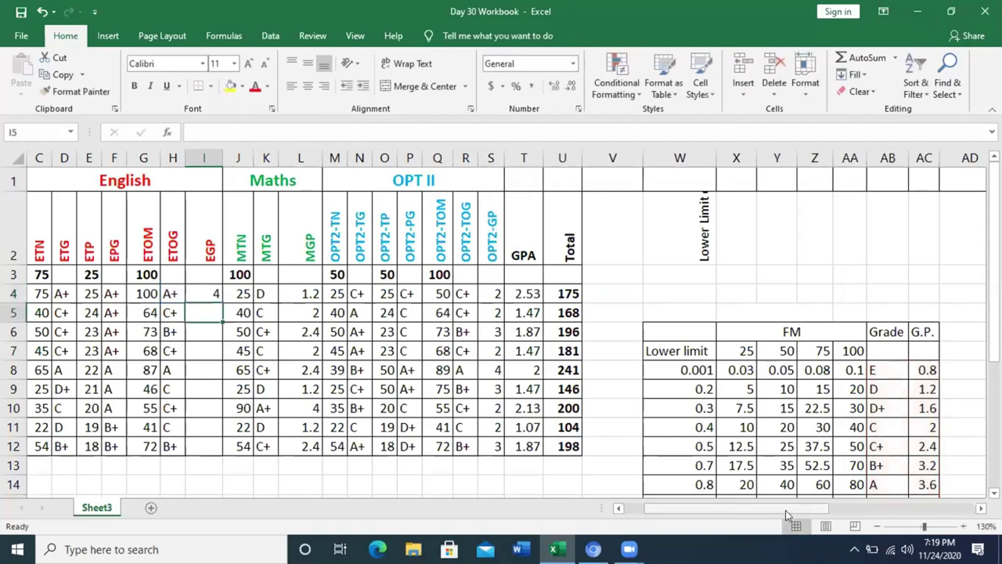
Copy the I4 lookup down to I12, then clear I4 to rewrite it
left_click(216, 294)
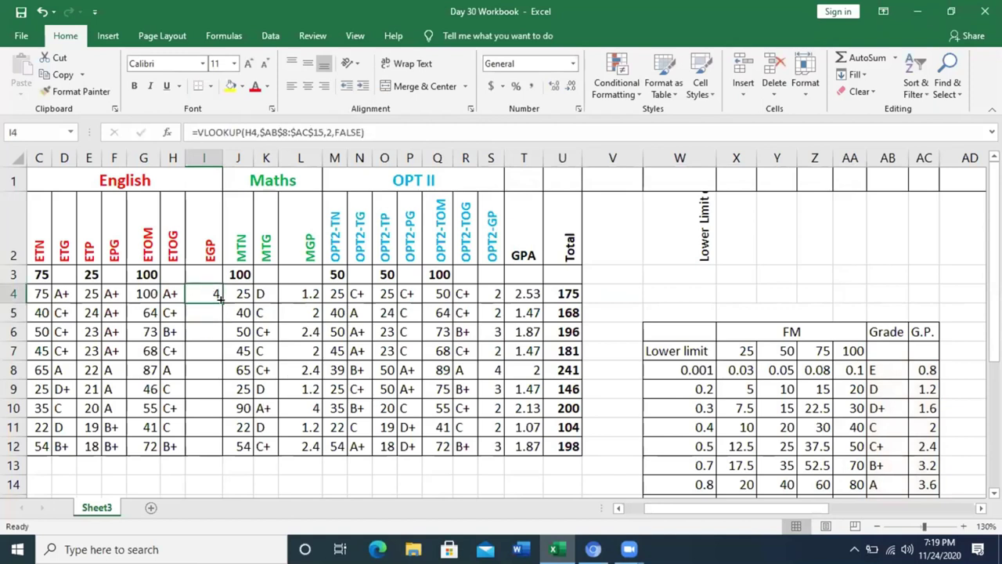
double_click(220, 301)
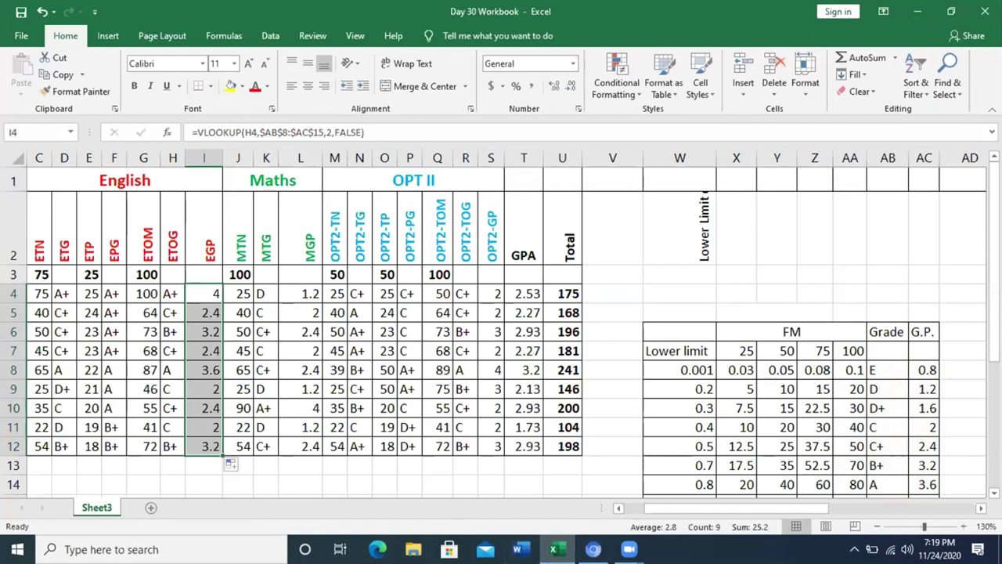
key("BackSpace")
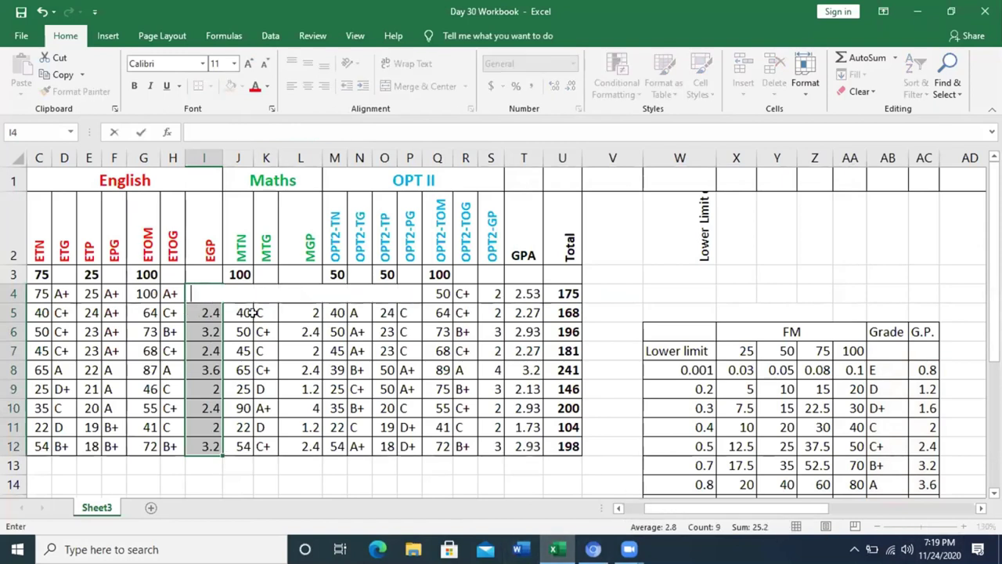
Restore I4's formula, try references to J7, L6 and I5:I12, then commit it
left_click(43, 11)
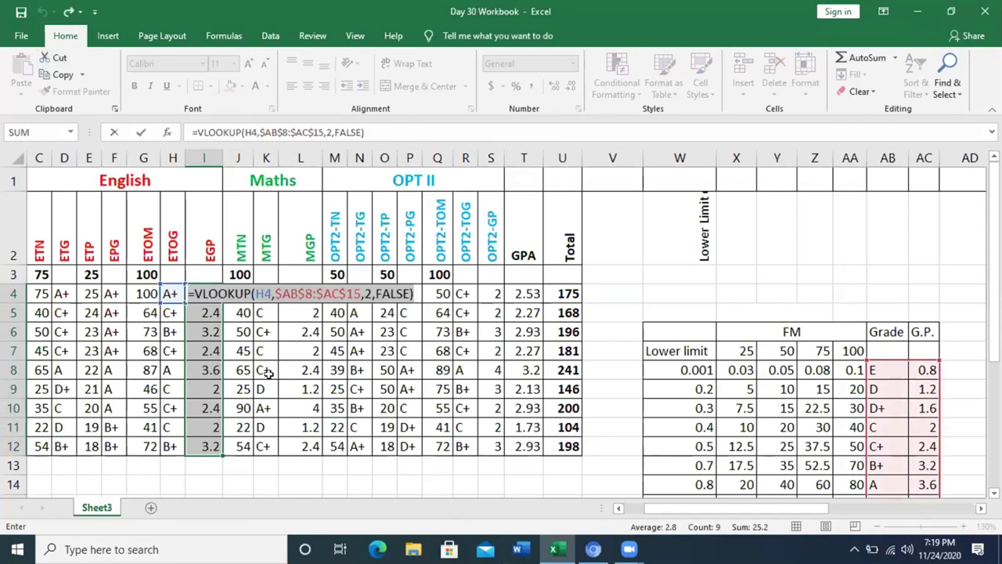
key("ctrl+y")
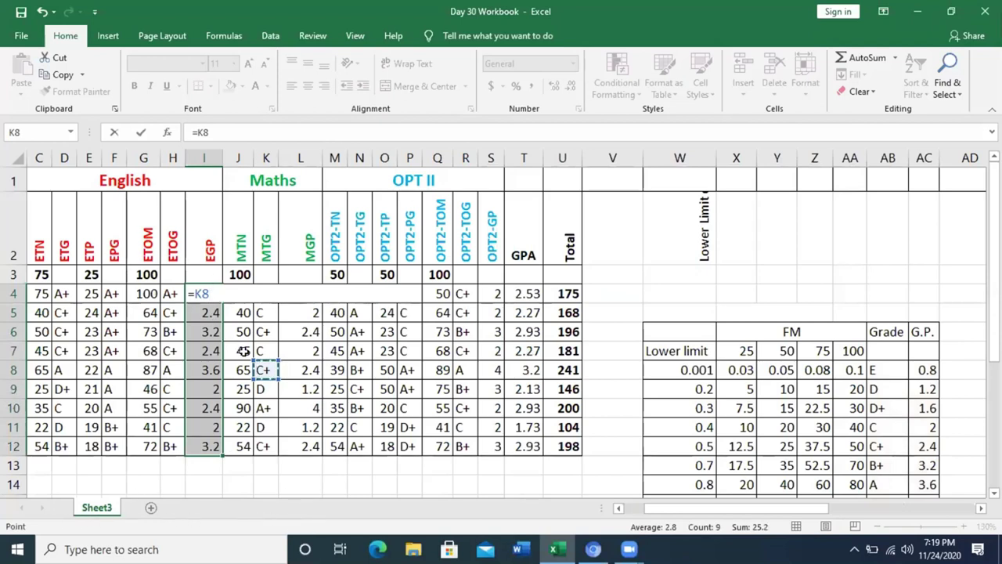
left_click(243, 350)
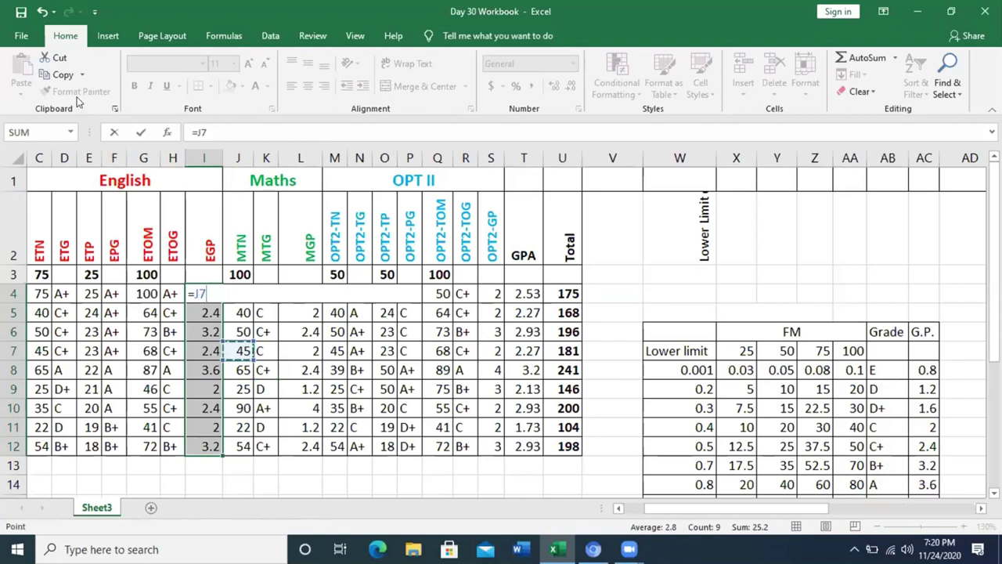
left_click(43, 11)
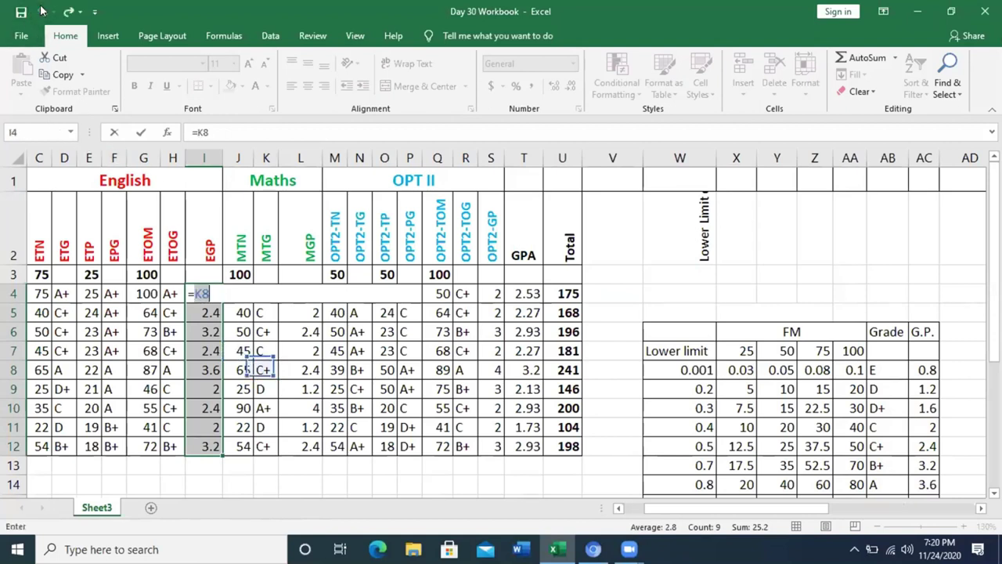
left_click(281, 332)
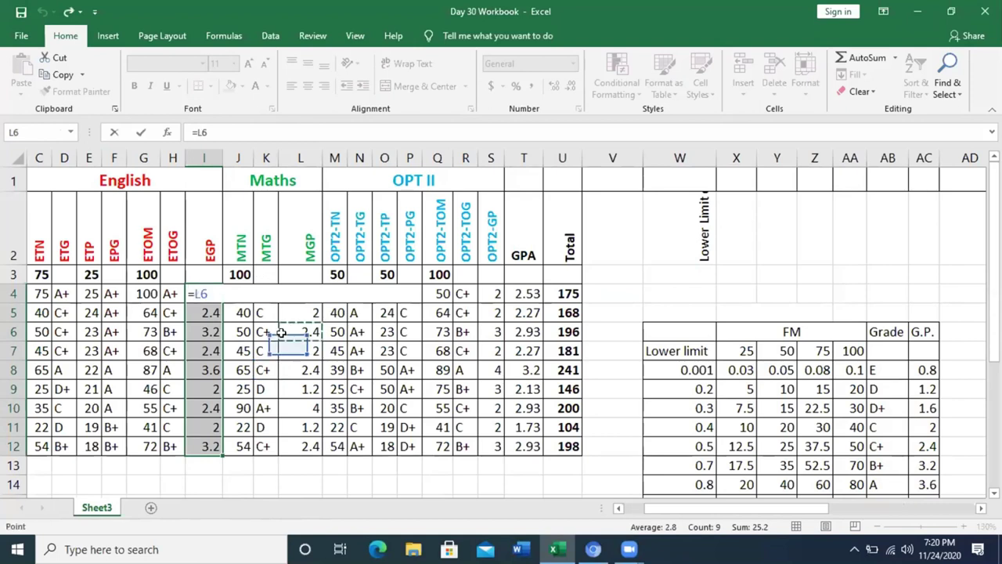
left_click(210, 312)
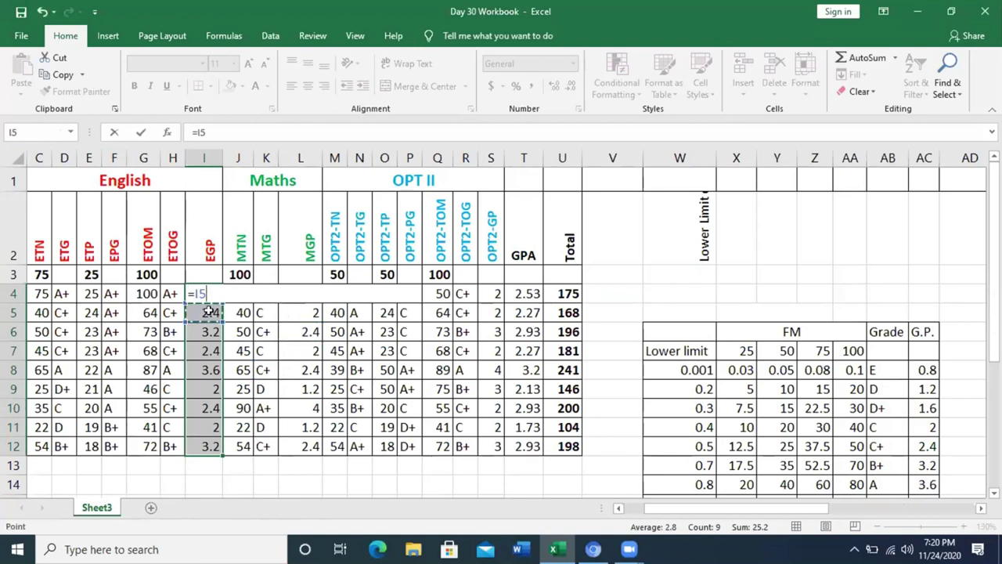
left_click_drag(210, 317, 199, 446)
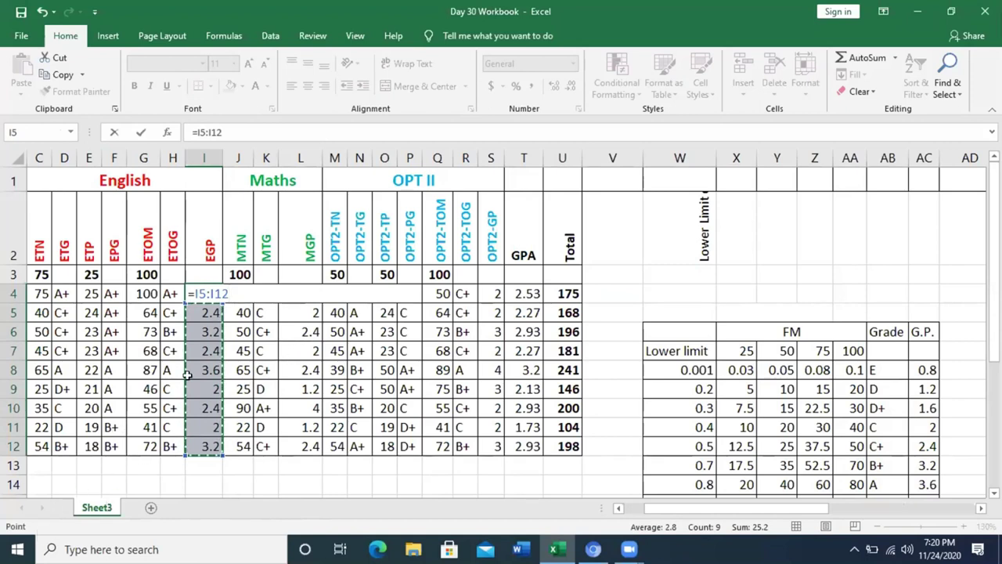
key("F2")
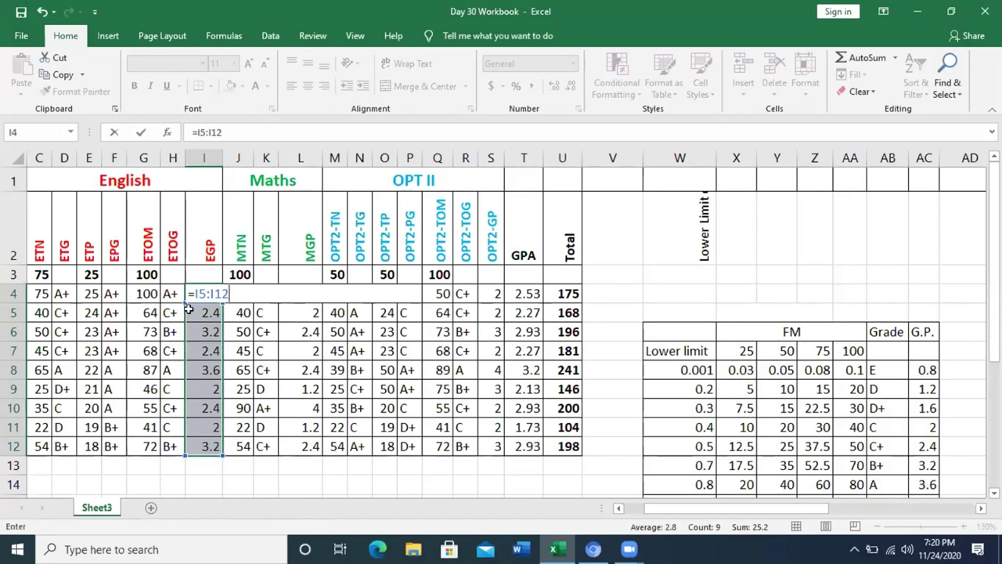
key("Return")
Delete the grade points in I5:I12 and the faulty formula in I4
left_click_drag(206, 320, 199, 451)
key("Delete")
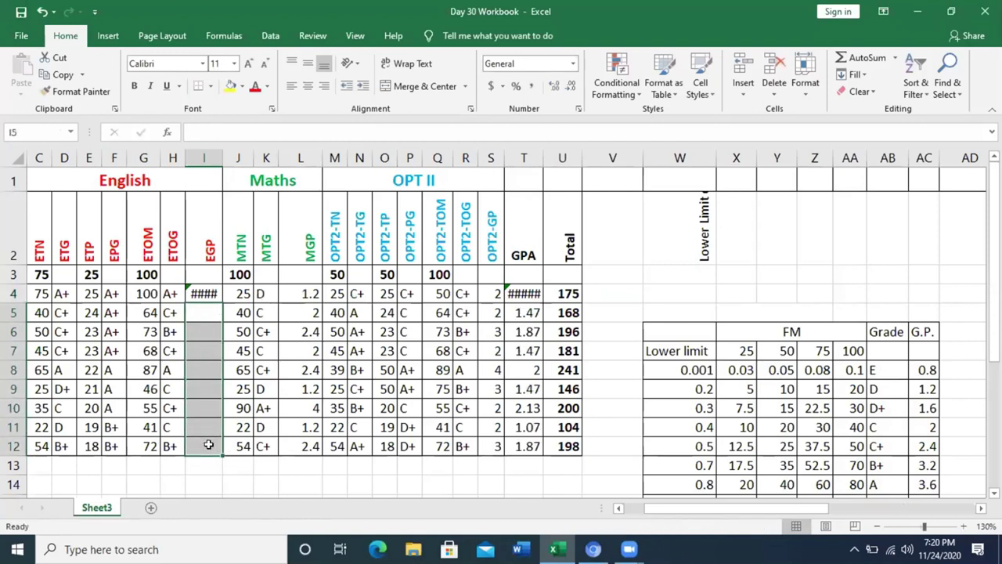
left_click(212, 292)
key("Delete")
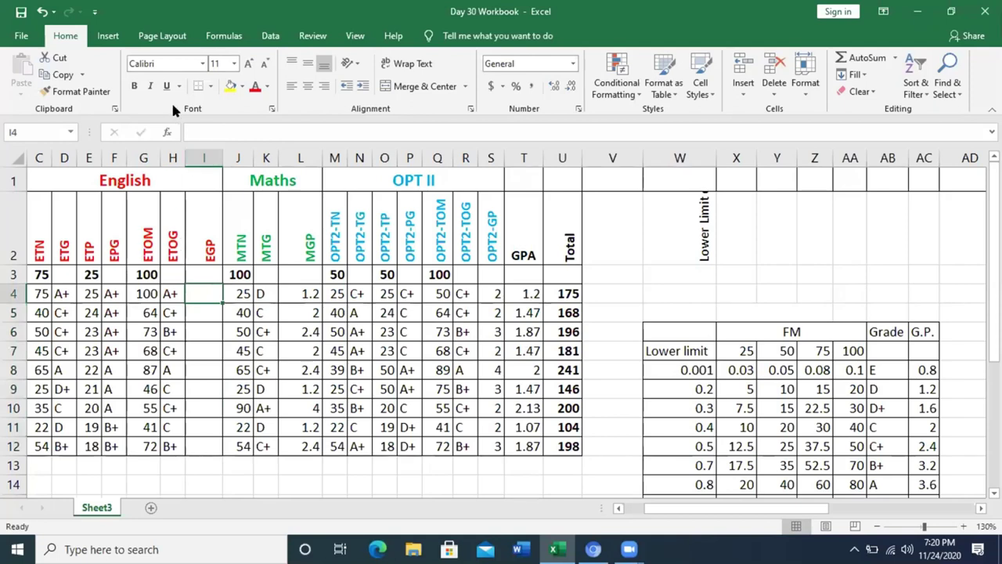
Enter =vlookup(H4,$AB$8:$AC$15,2,false) in I4 and copy it down to I12
left_click(189, 131)
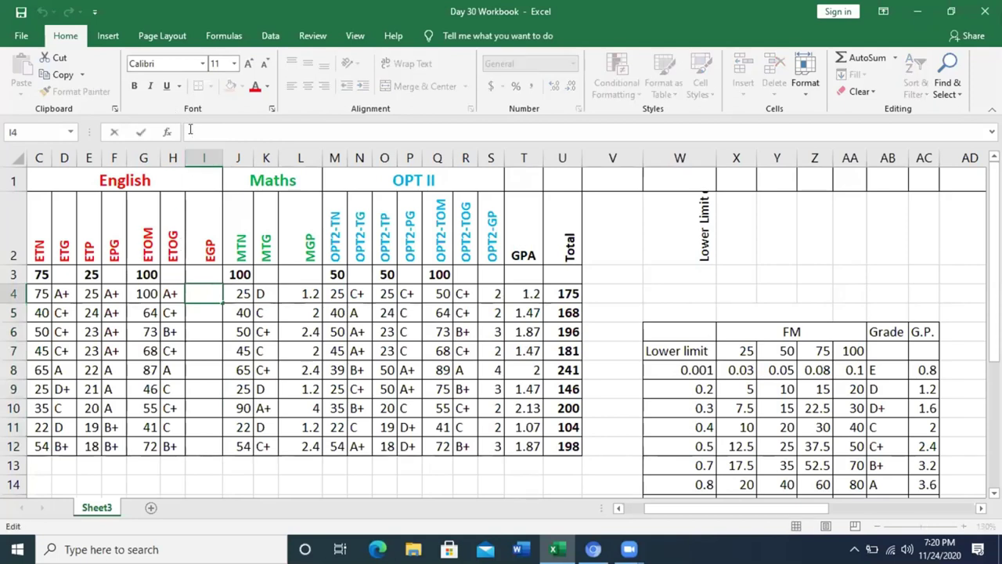
type("=")
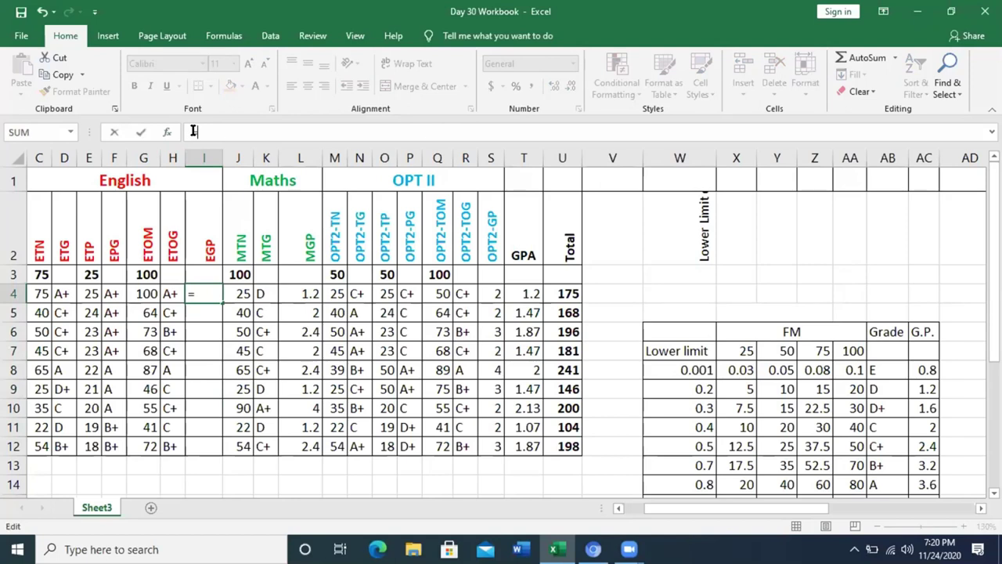
type("vlookup")
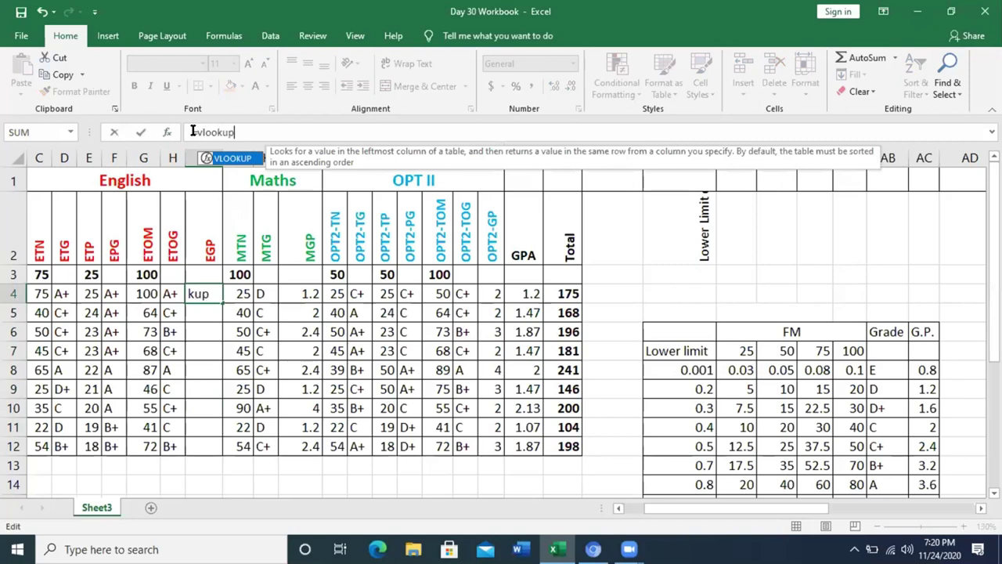
type("(")
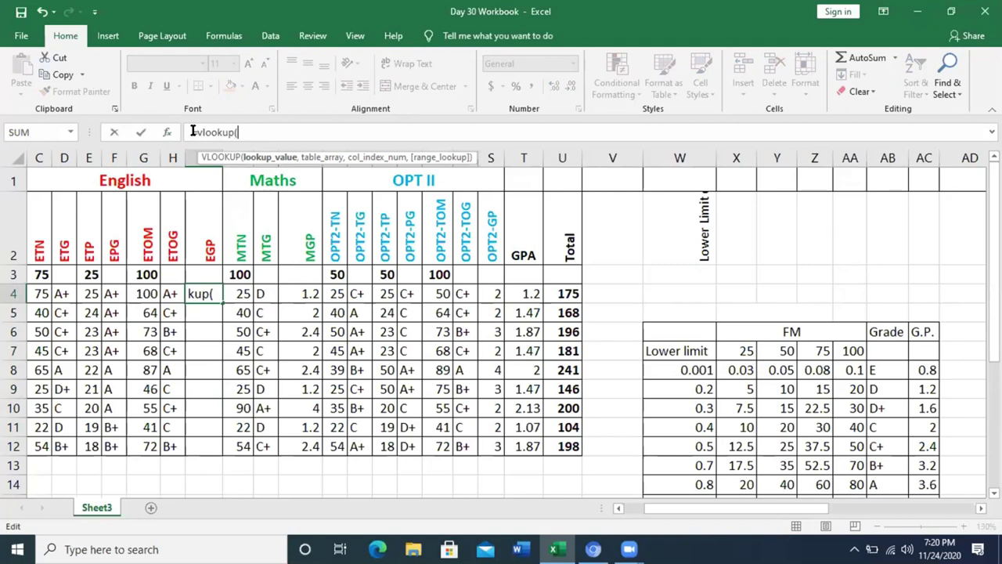
left_click(174, 293)
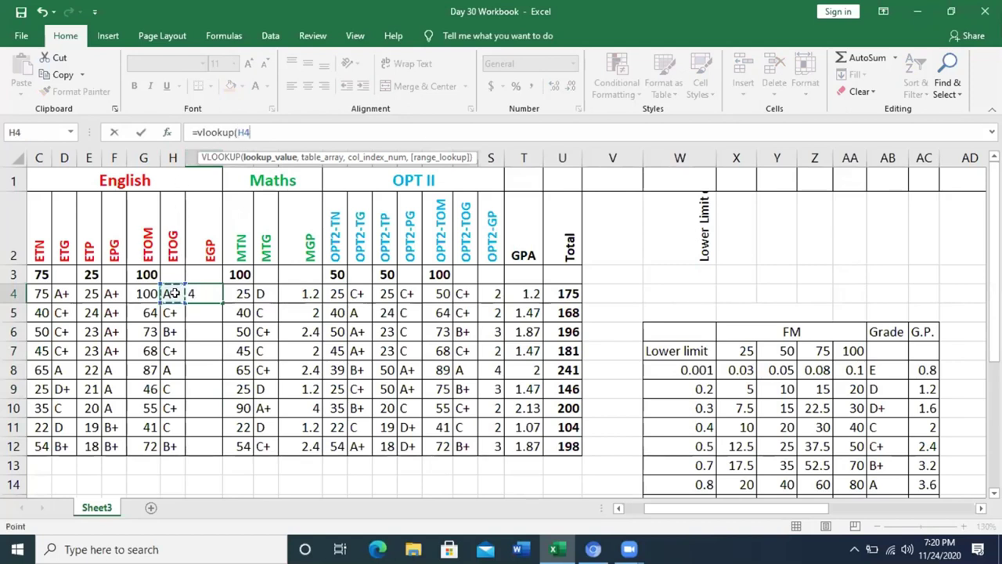
type(",")
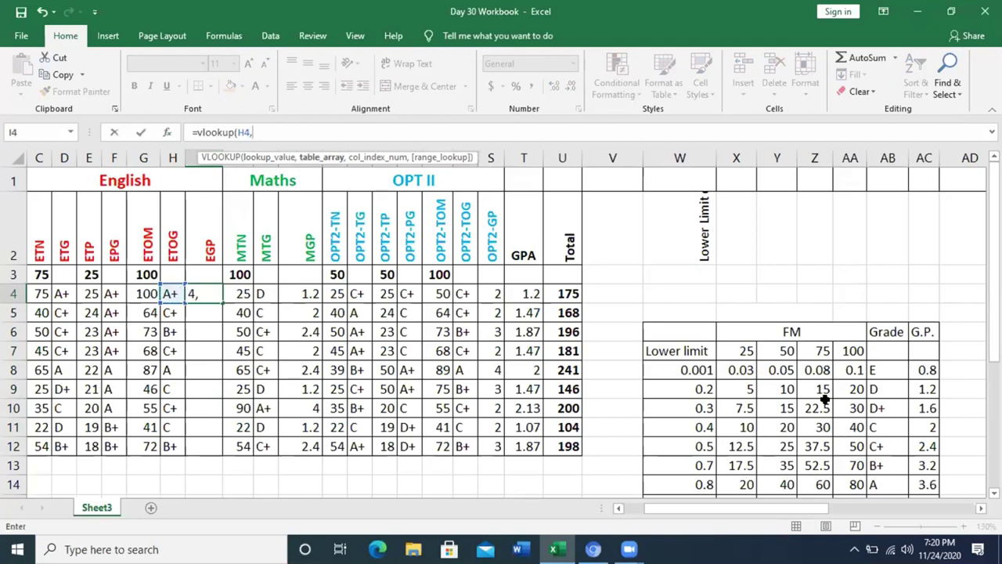
left_click(885, 370)
mouse_move(910, 374)
left_mouse_down()
mouse_move(910, 490)
mouse_move(912, 443)
left_mouse_up()
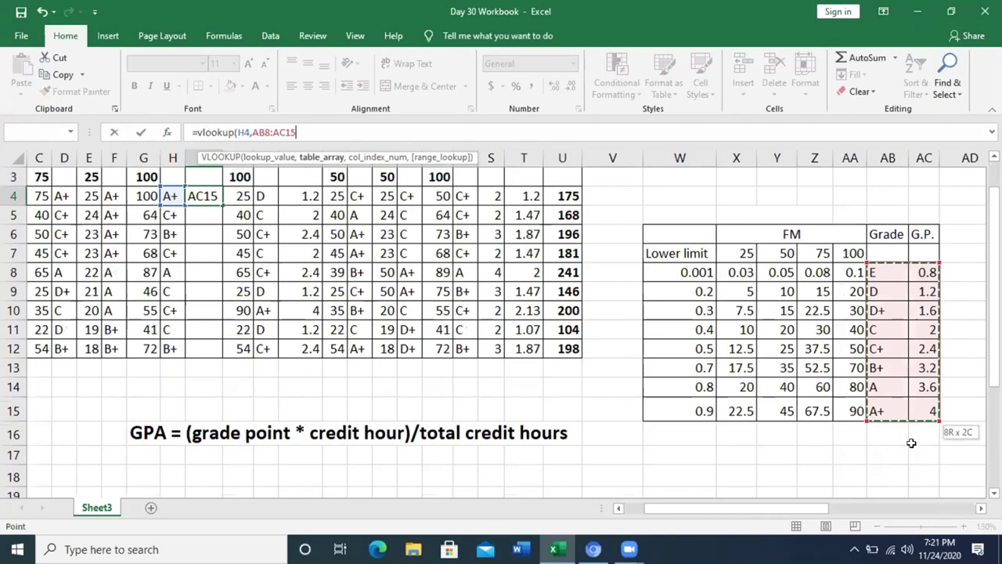
key("F4")
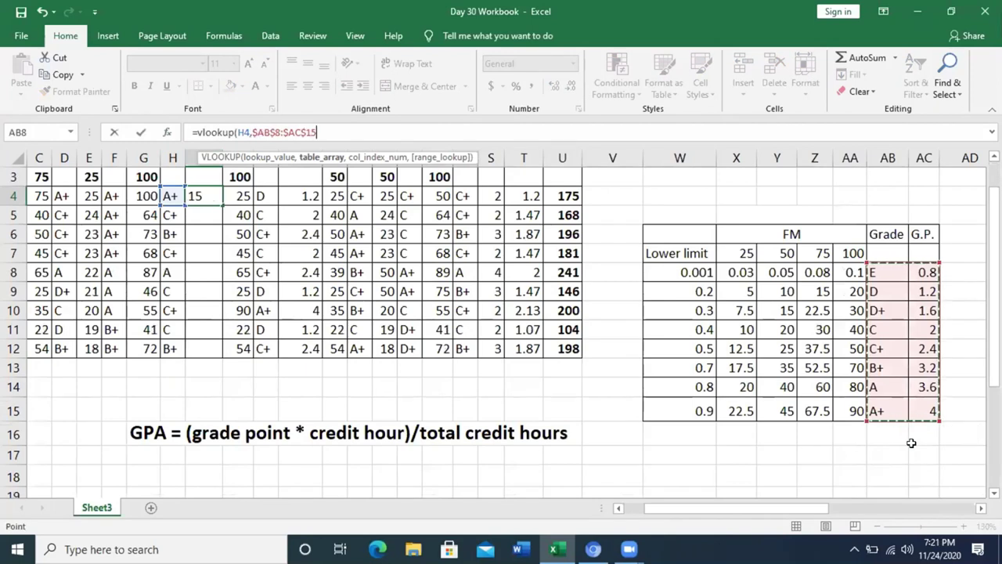
type(",")
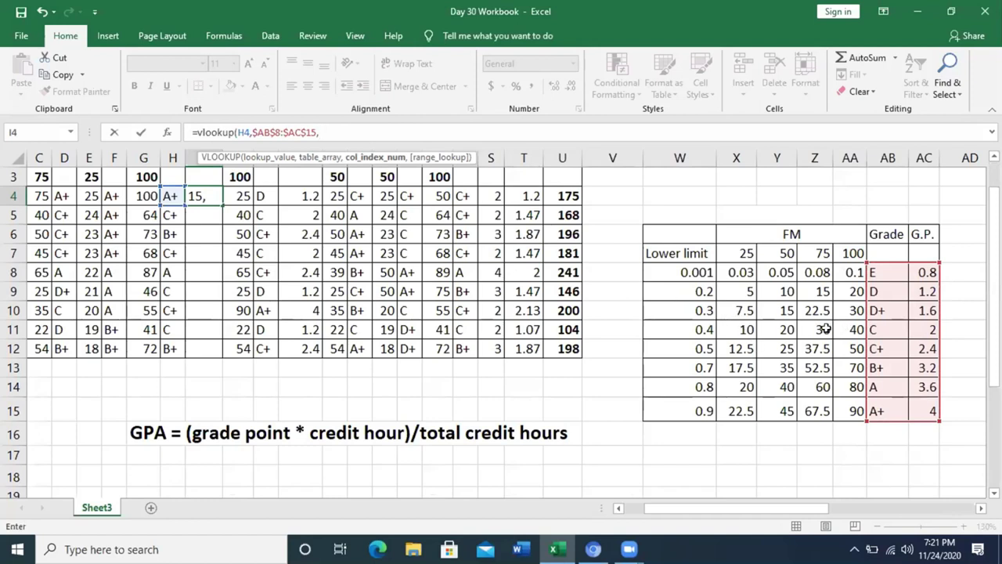
type("2")
type(",")
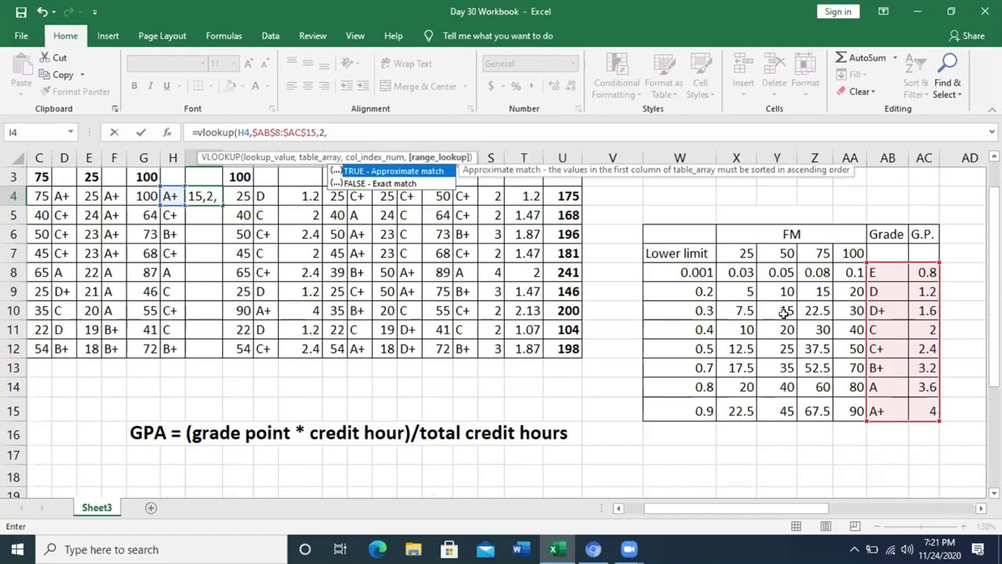
type("f")
type("als")
type("e")
type(")")
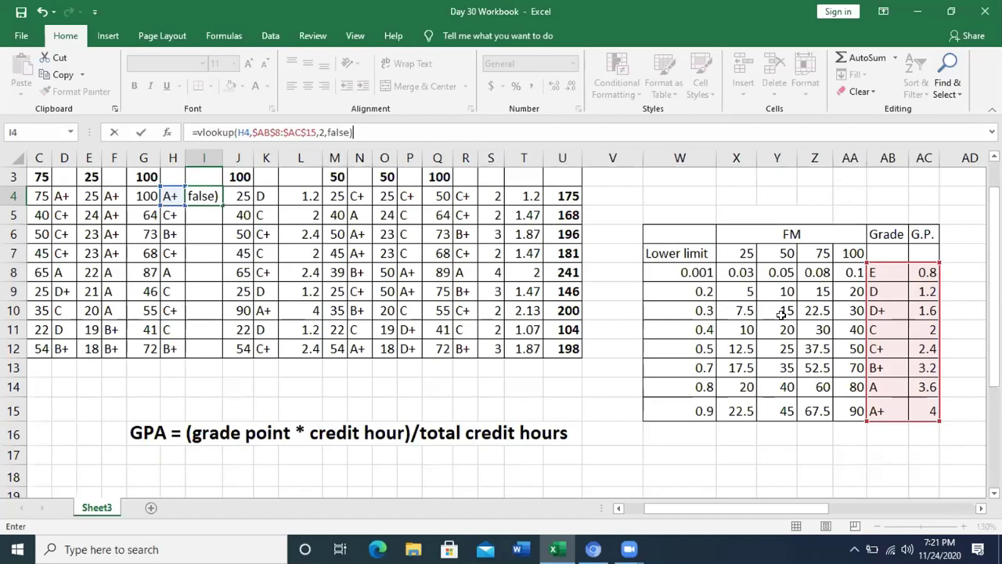
key("Return")
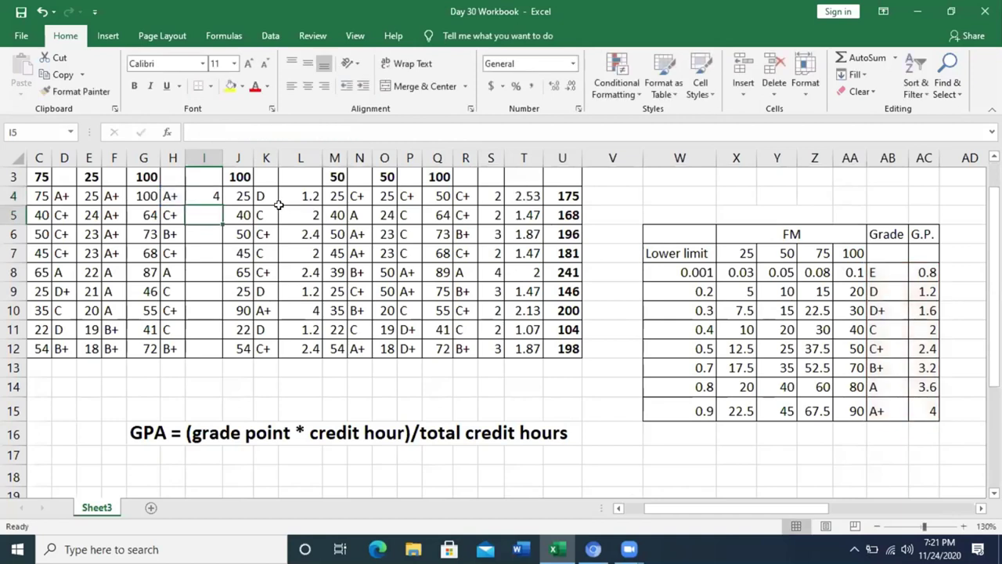
left_click(204, 196)
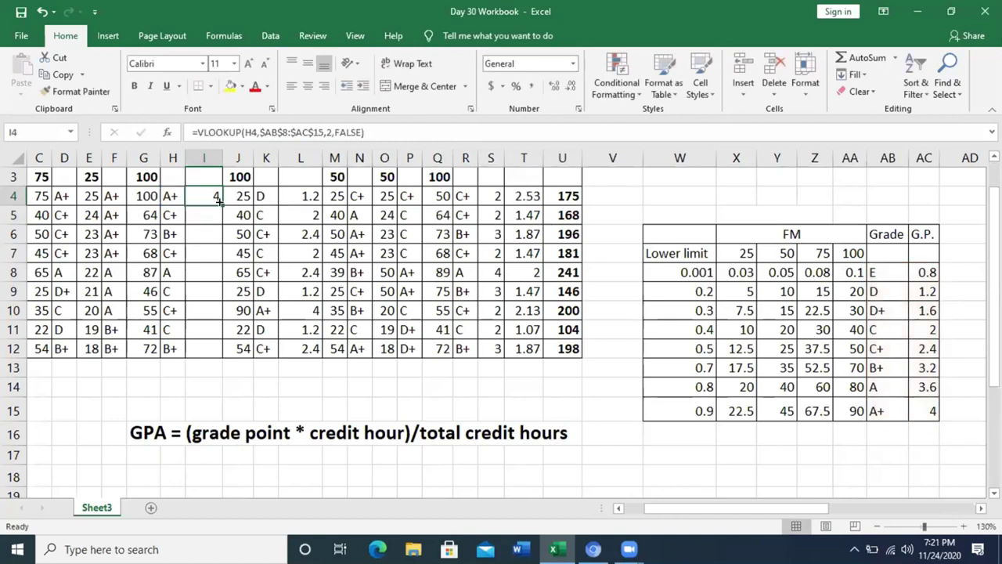
double_click(222, 203)
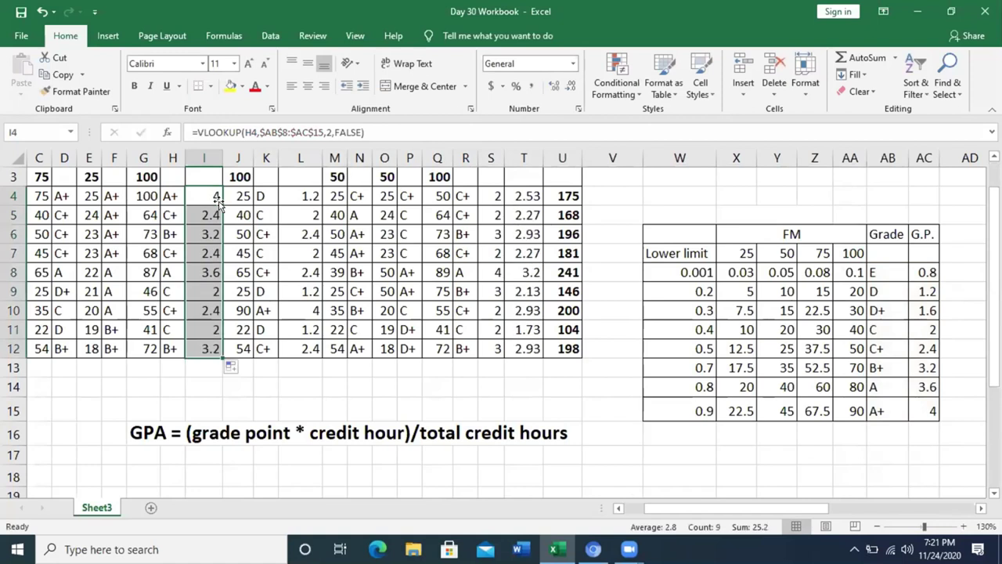
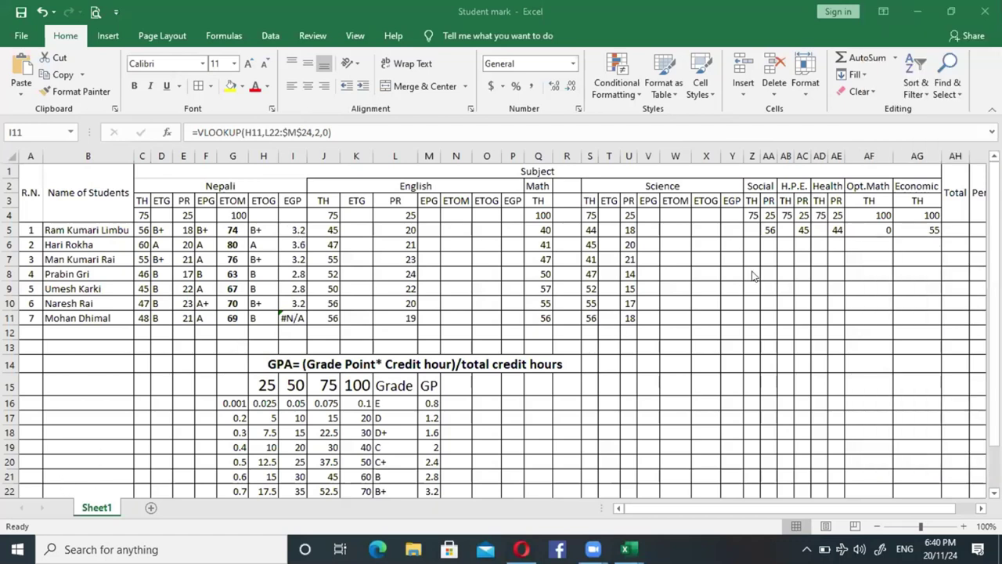
Check I5's VLOOKUP against $L$16:$M$24 and copy it down through I11
left_click(296, 231)
double_click(294, 228)
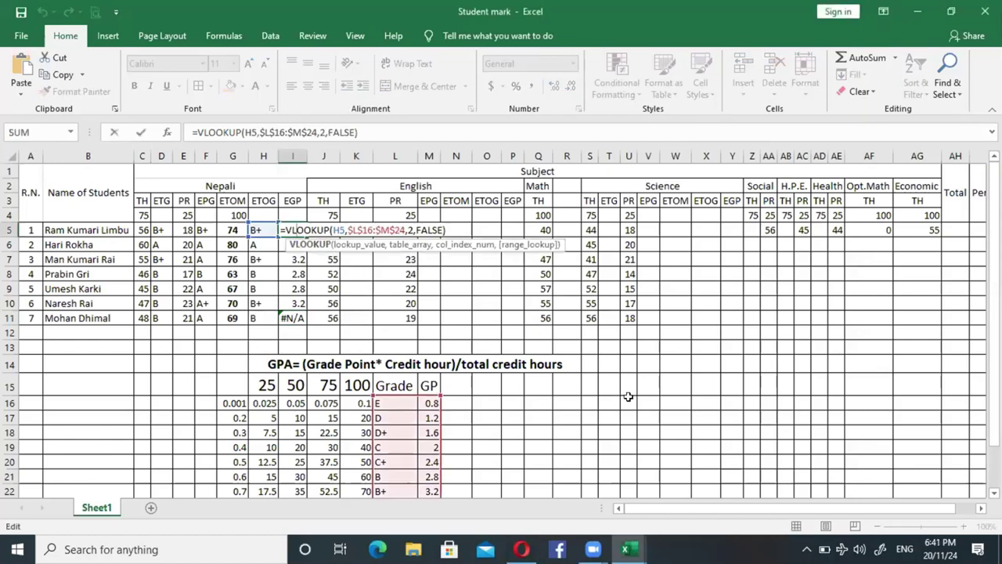
key("Return")
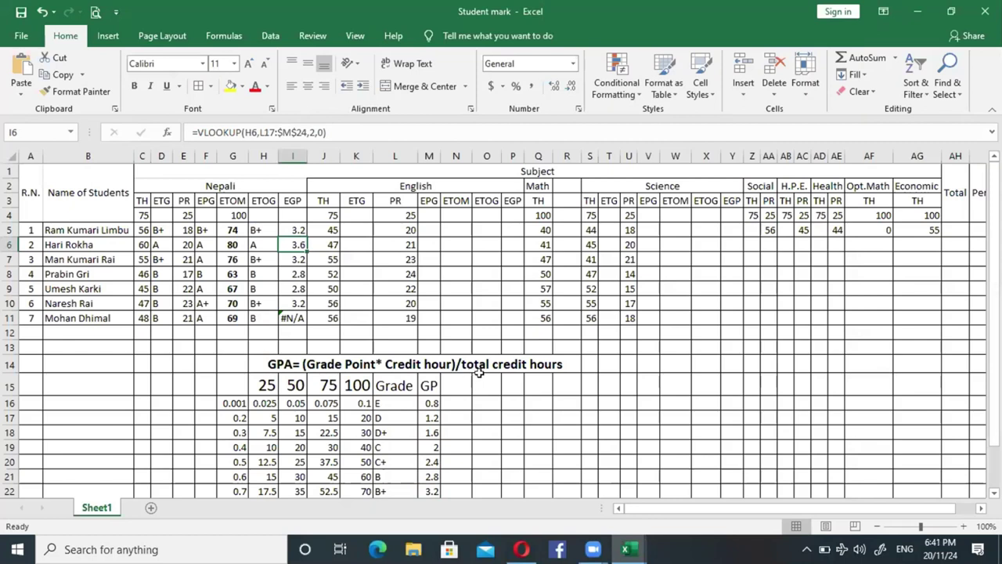
left_click(298, 229)
left_click_drag(305, 234, 302, 319)
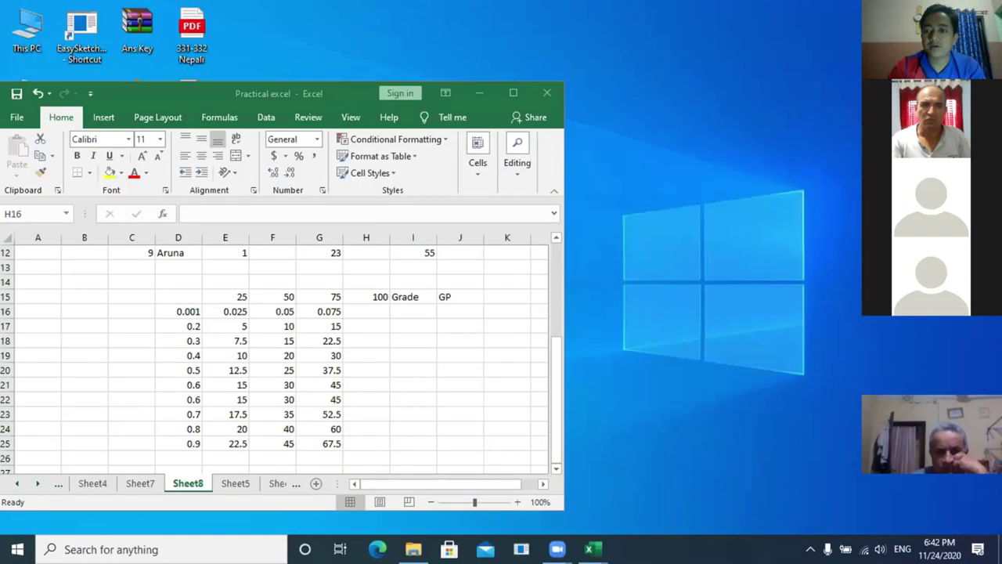
Enter =$H$15*D16 in H16 to get the 0.1 boundary for 100 marks
left_click(367, 313)
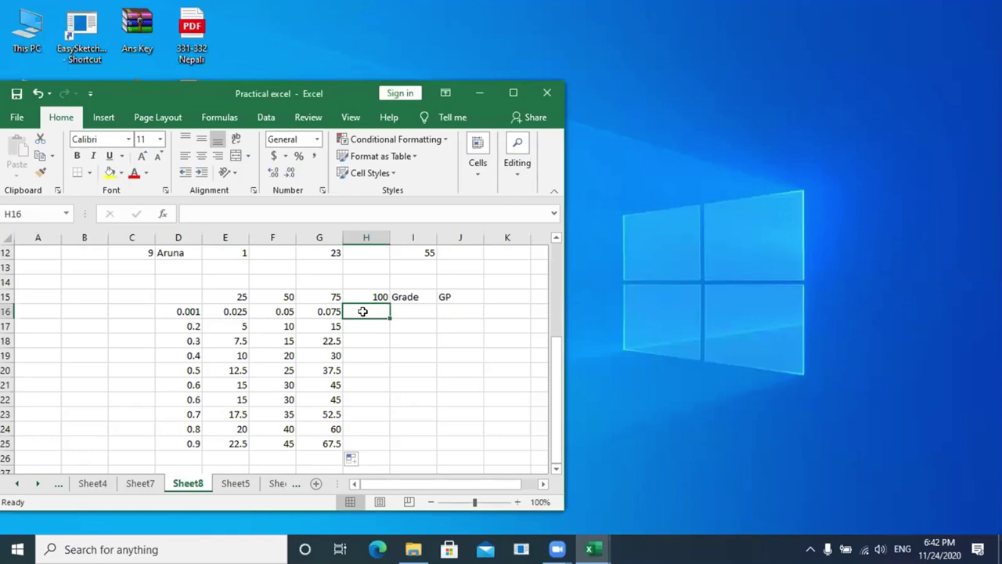
type("=")
left_click(377, 296)
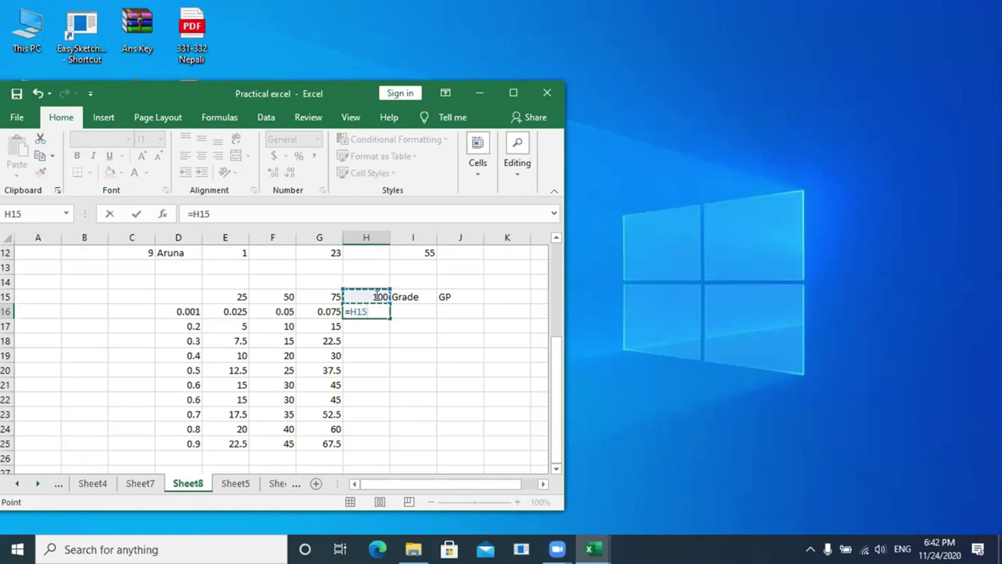
key("F4")
type("*")
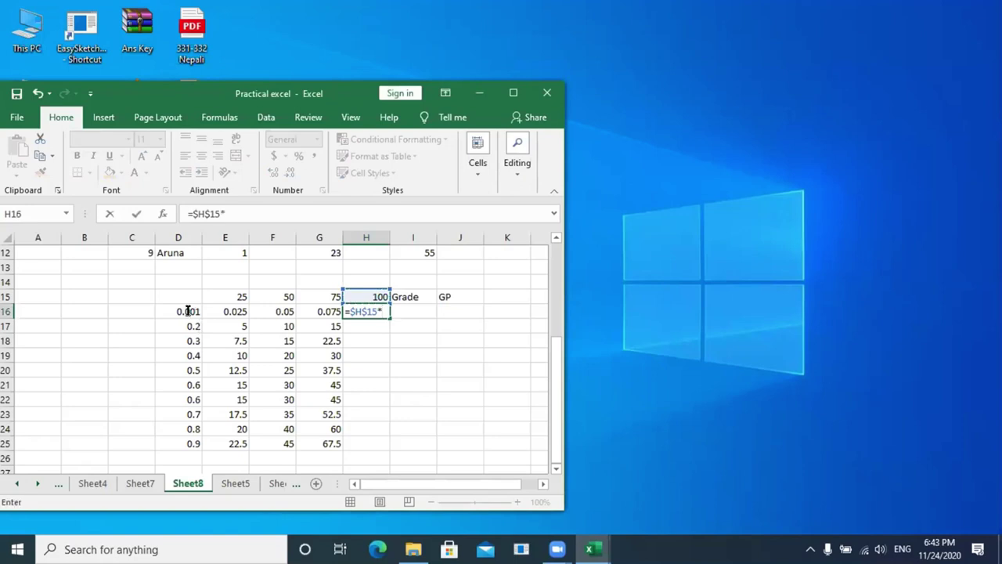
left_click(188, 311)
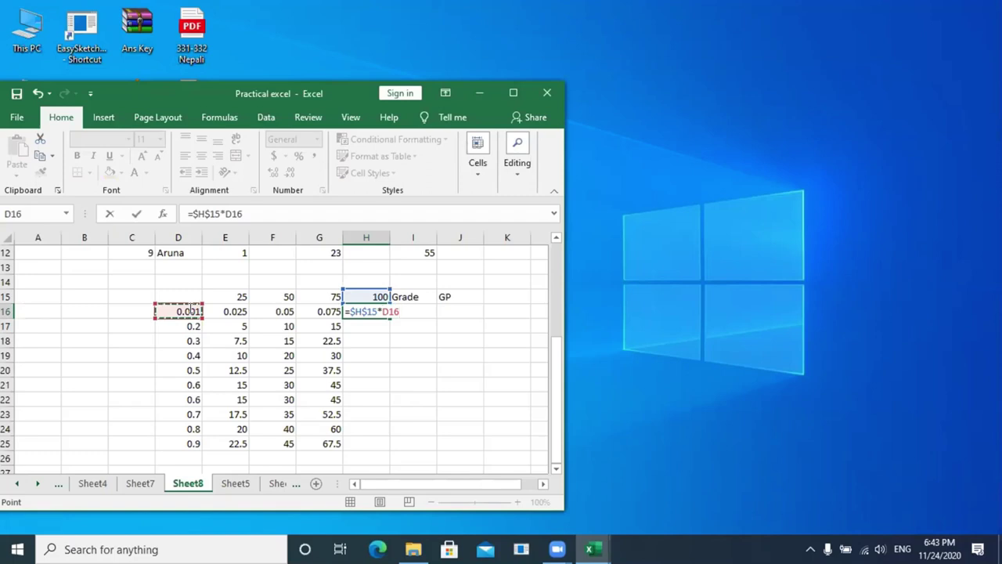
key("Return")
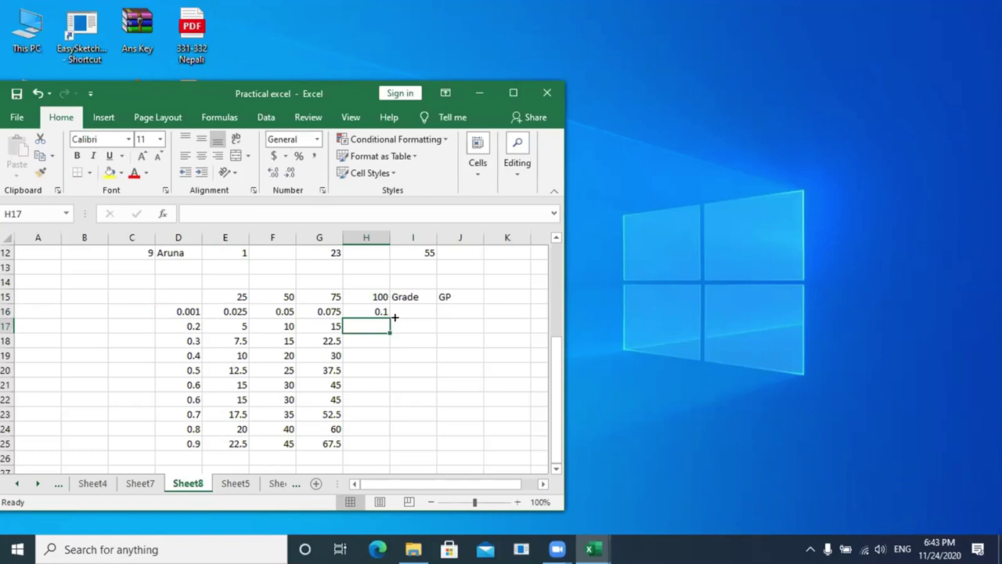
Fill H16's formula down H17:H25 for the remaining 100-mark boundaries
left_click(385, 312)
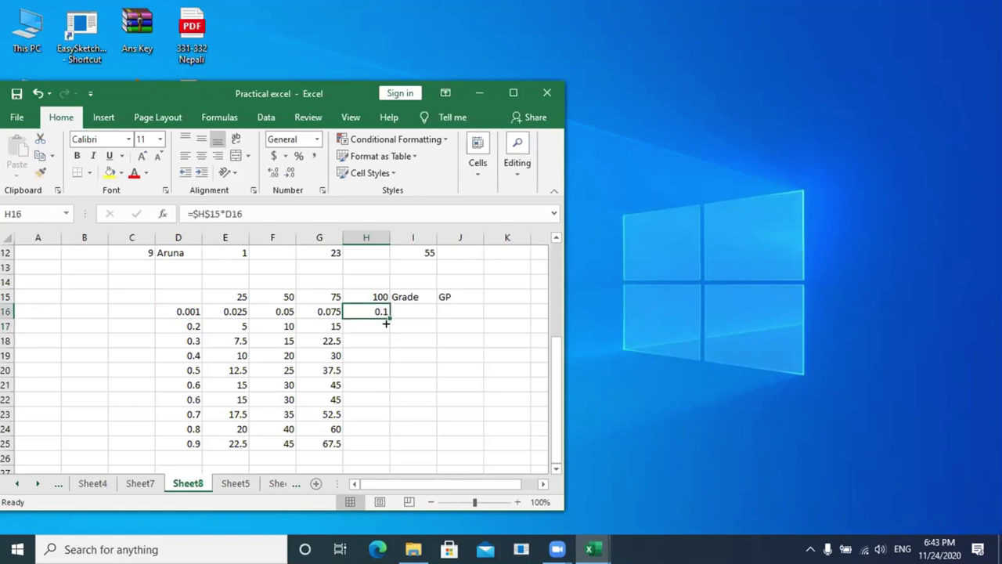
left_click_drag(386, 324, 386, 324)
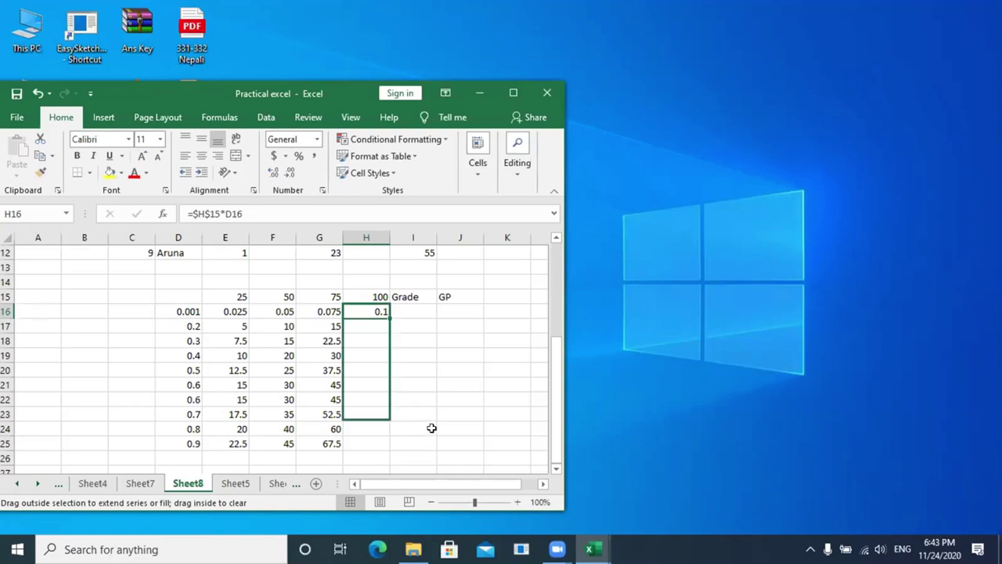
left_click_drag(430, 430, 438, 411)
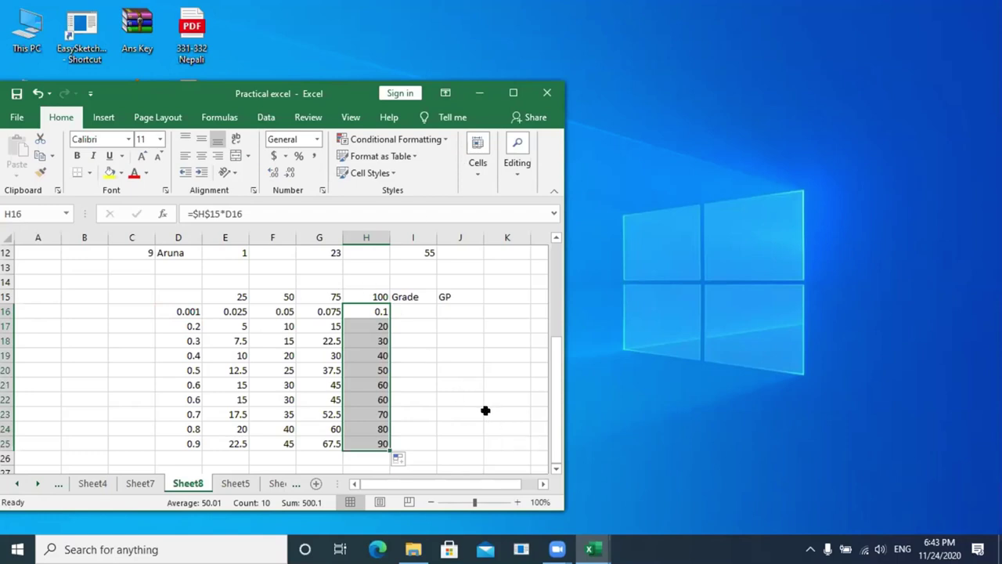
Scroll to the mark sheet with the EGP column and the Grade/GP table
scroll(475, 407, "down", 2)
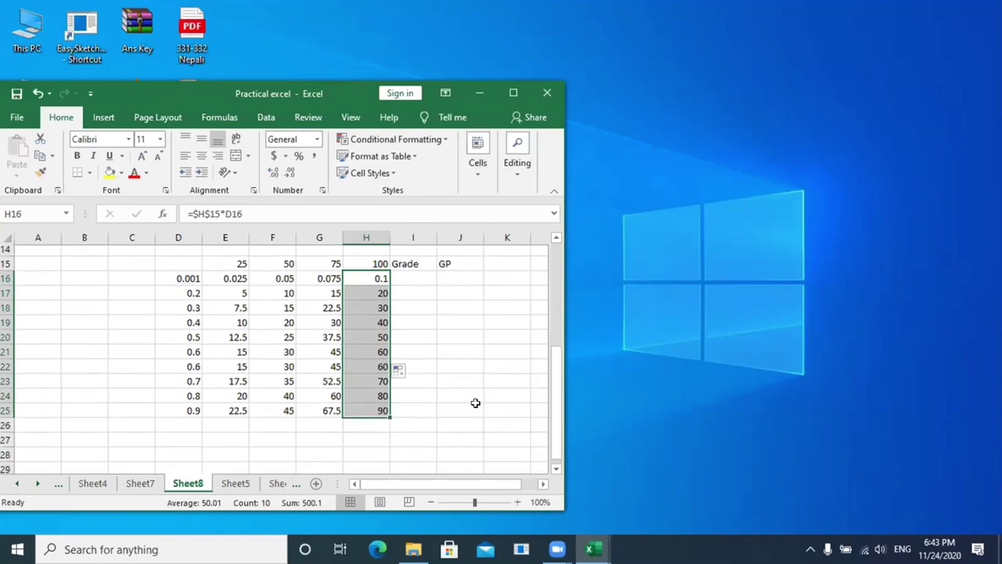
scroll(473, 400, "up", 2)
scroll(473, 400, "up", 1)
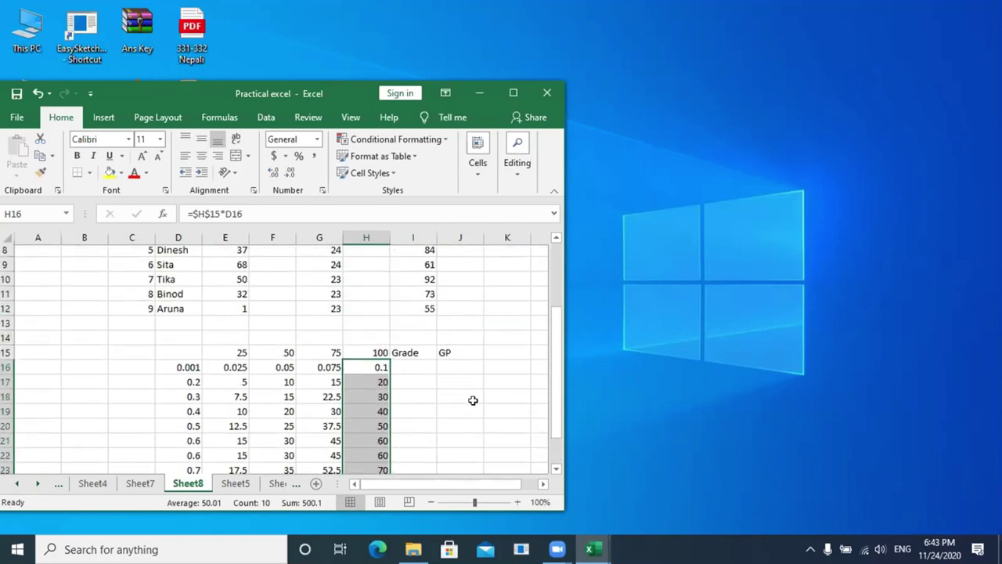
scroll(473, 399, "up", 1)
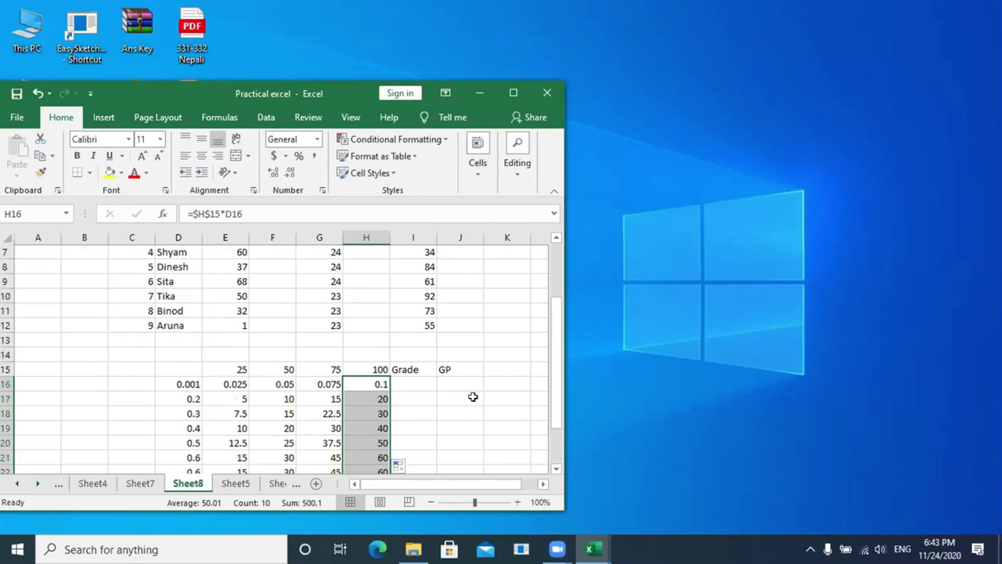
scroll(473, 397, "down", 2)
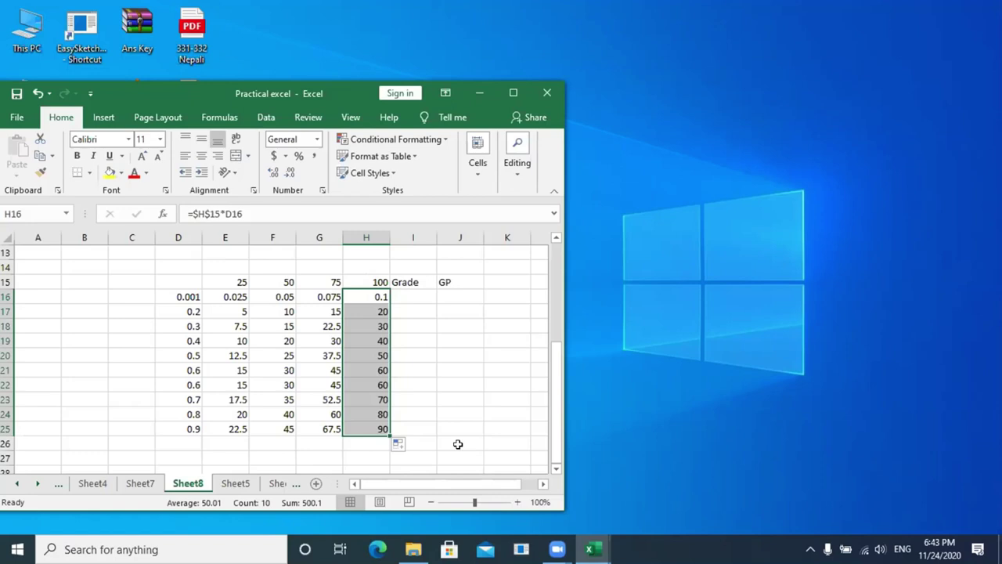
scroll(437, 323, "up", 3)
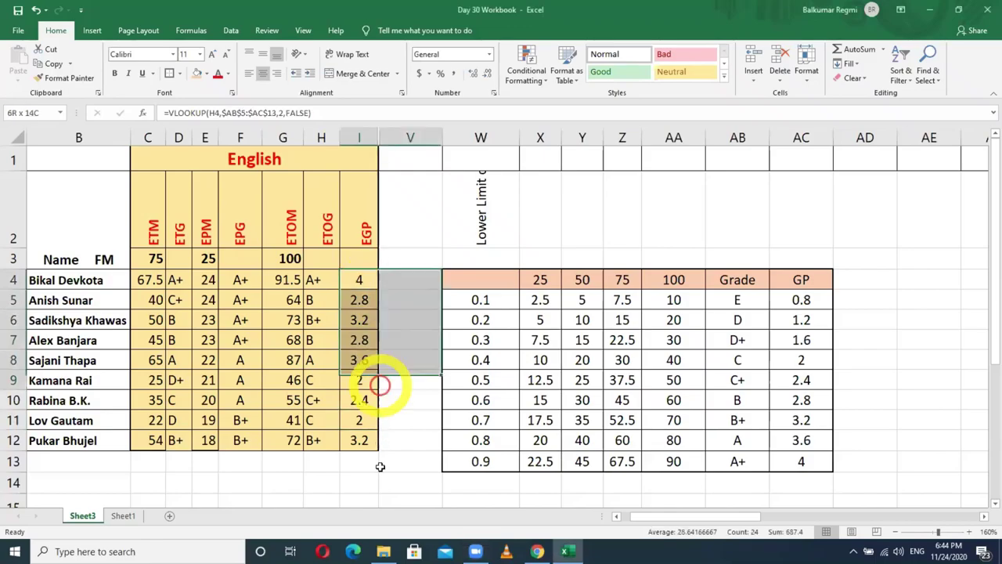
Delete the nine EGP grade points, select I4, and dismiss the save prompt
left_click_drag(379, 467, 379, 451)
key("Delete")
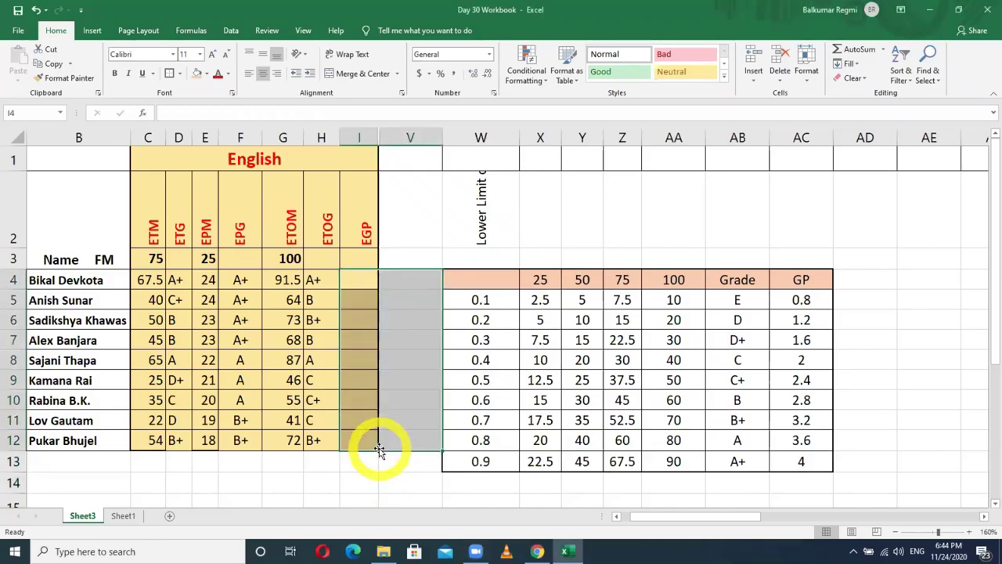
left_click(369, 282)
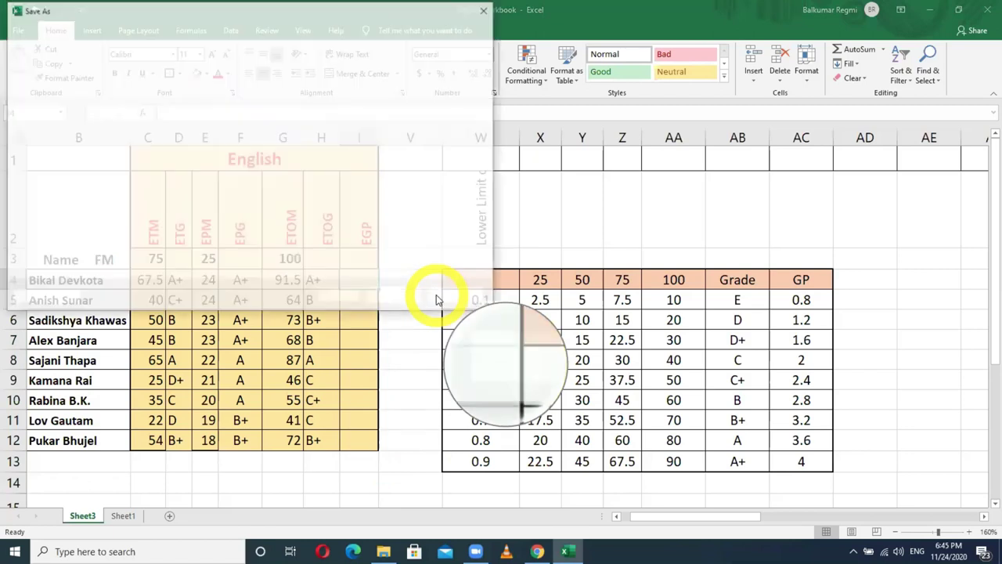
left_click(459, 297)
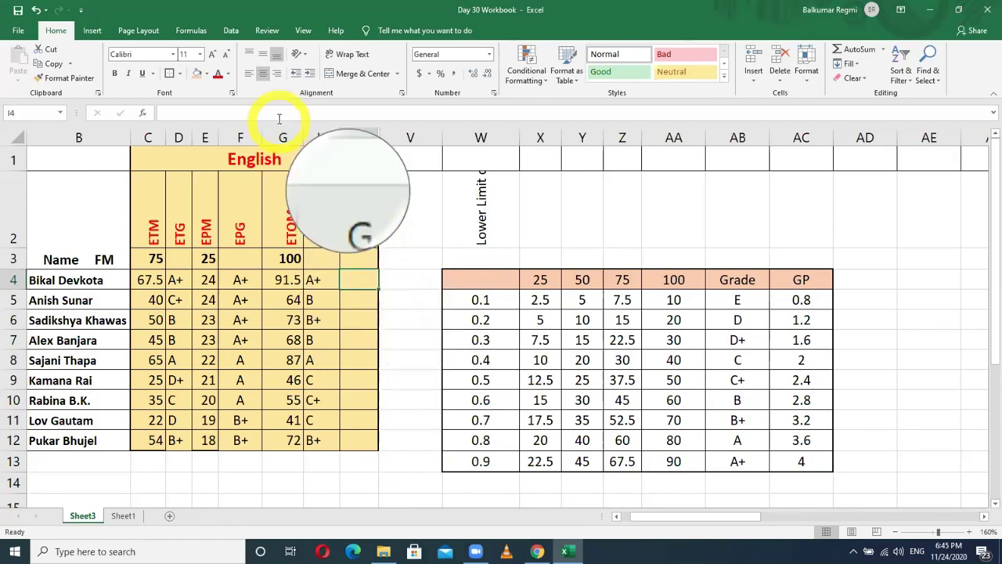
Begin =vlookup(H4, in I4 using the first student's English grade
type("=")
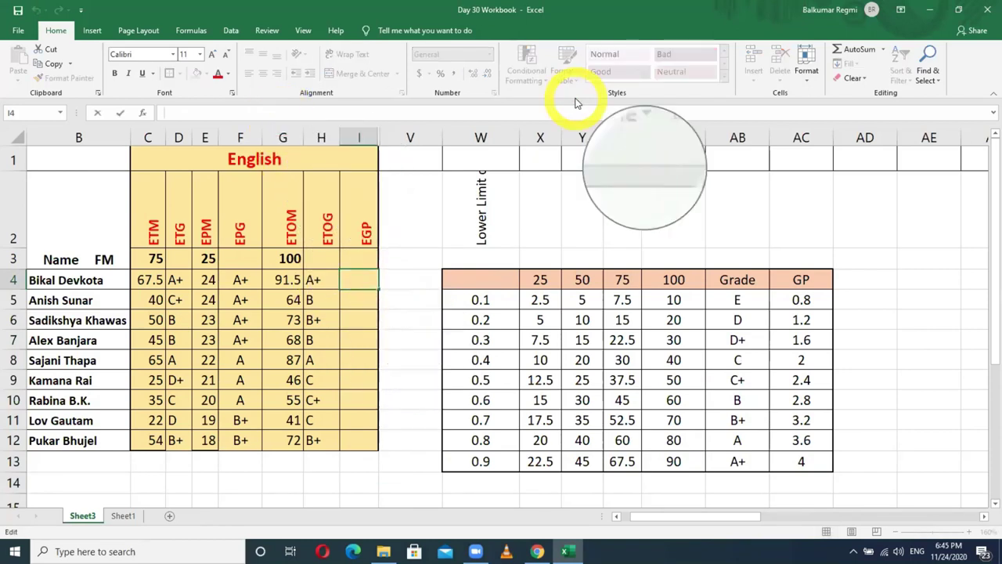
type("vlo")
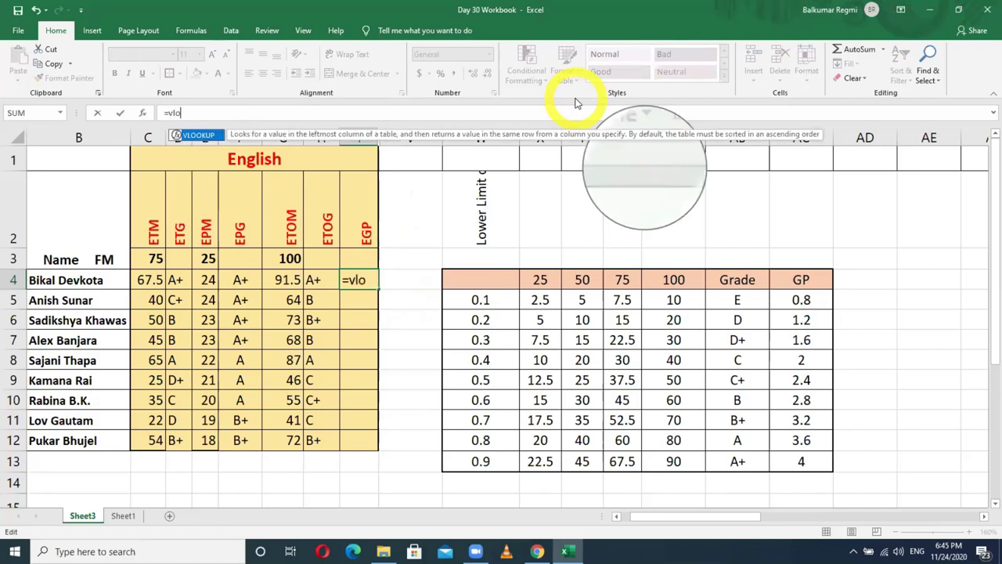
type("okup")
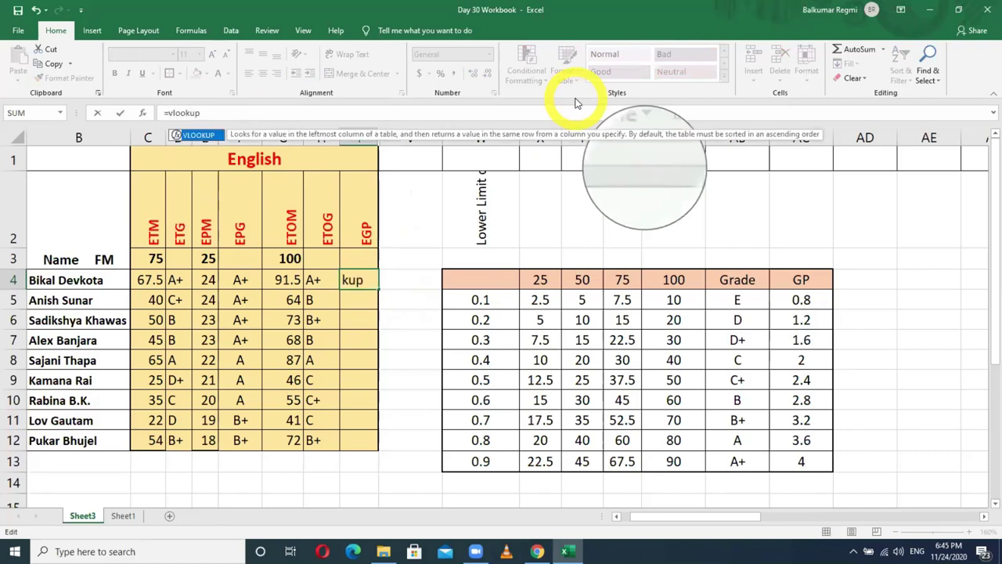
type("(")
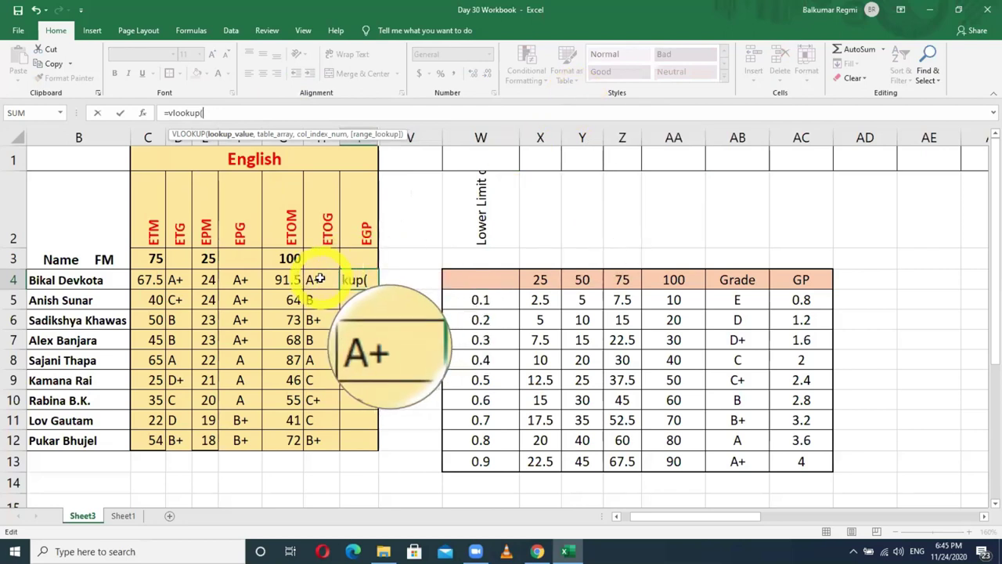
left_click(320, 278)
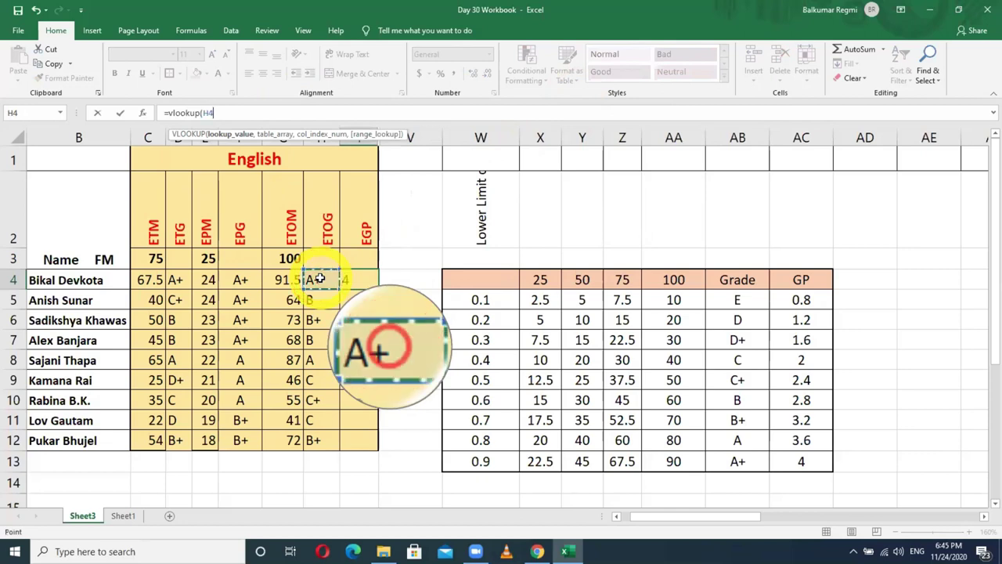
type(",")
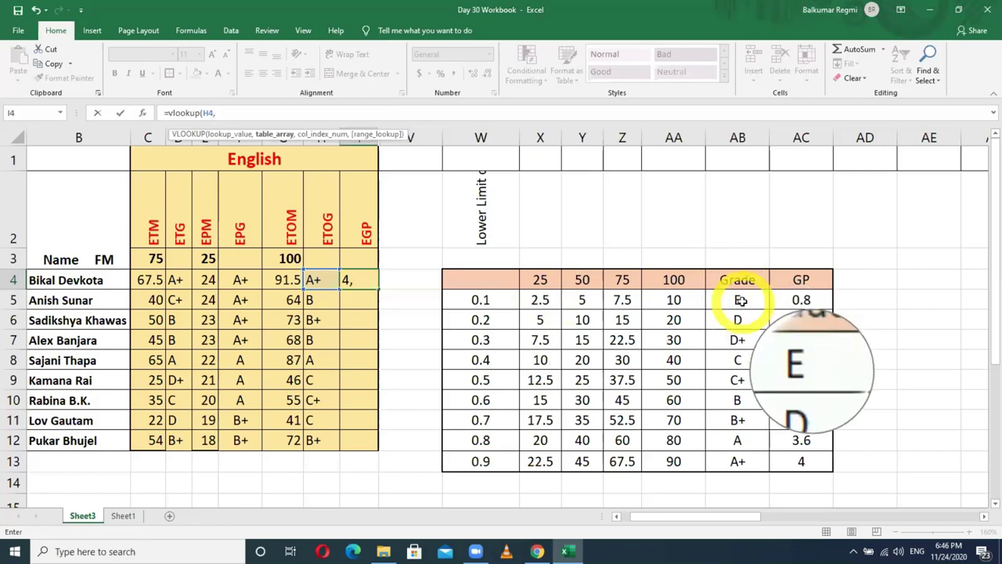
Add the locked table $AB$5:$AC$13 and GP column 2 to the lookup
left_click_drag(741, 300, 799, 449)
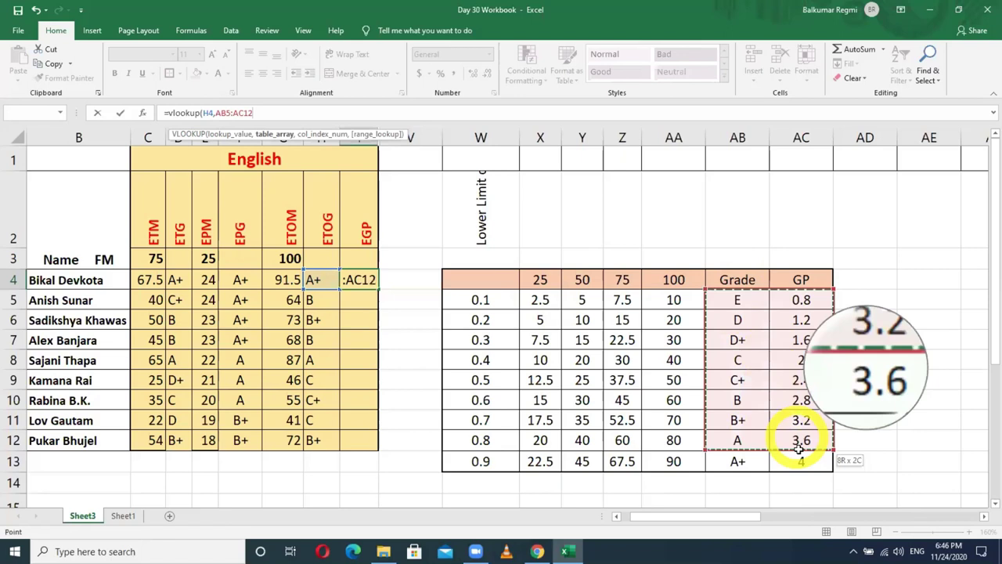
left_click_drag(798, 449, 800, 461)
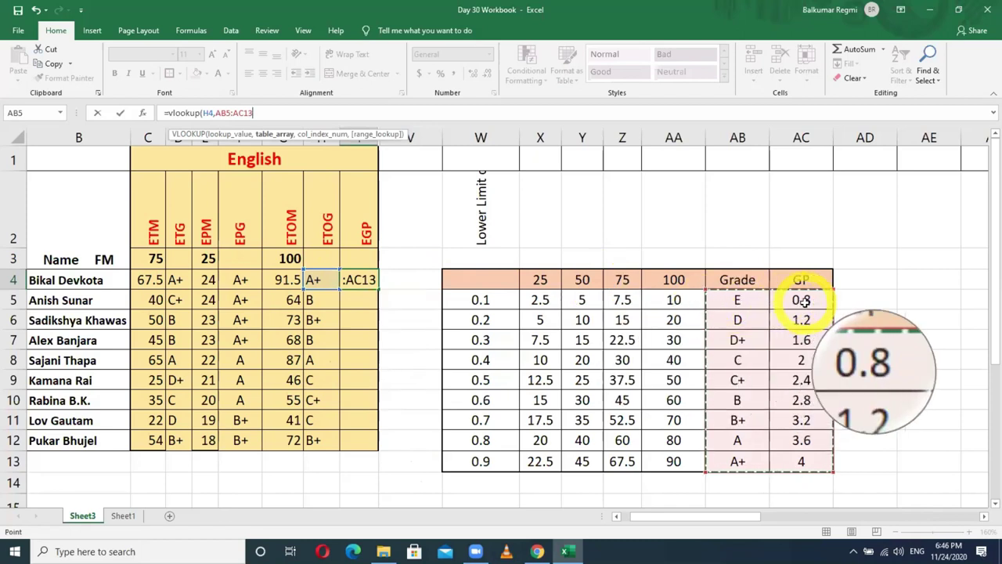
key("F4")
type("$AC$13,2")
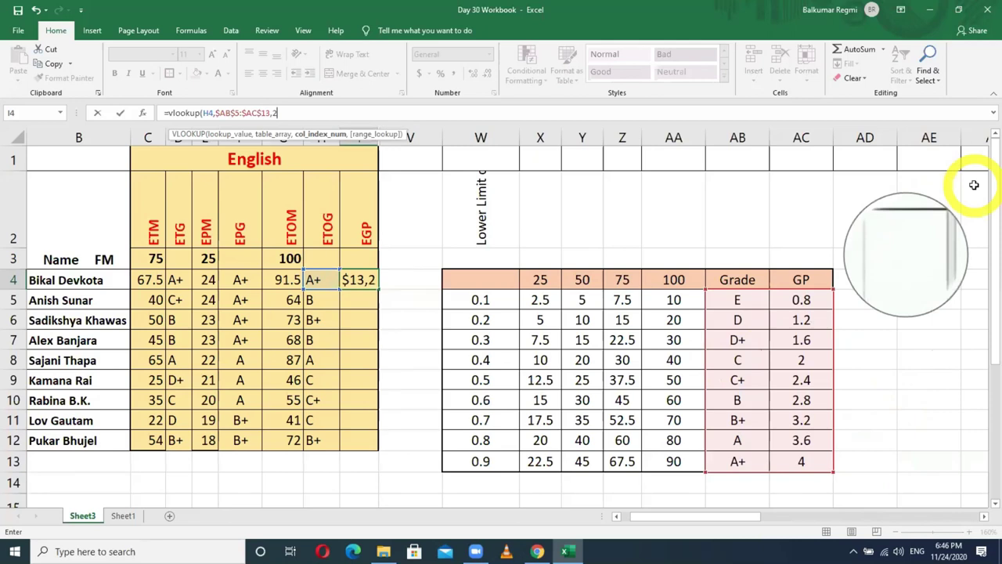
type(",")
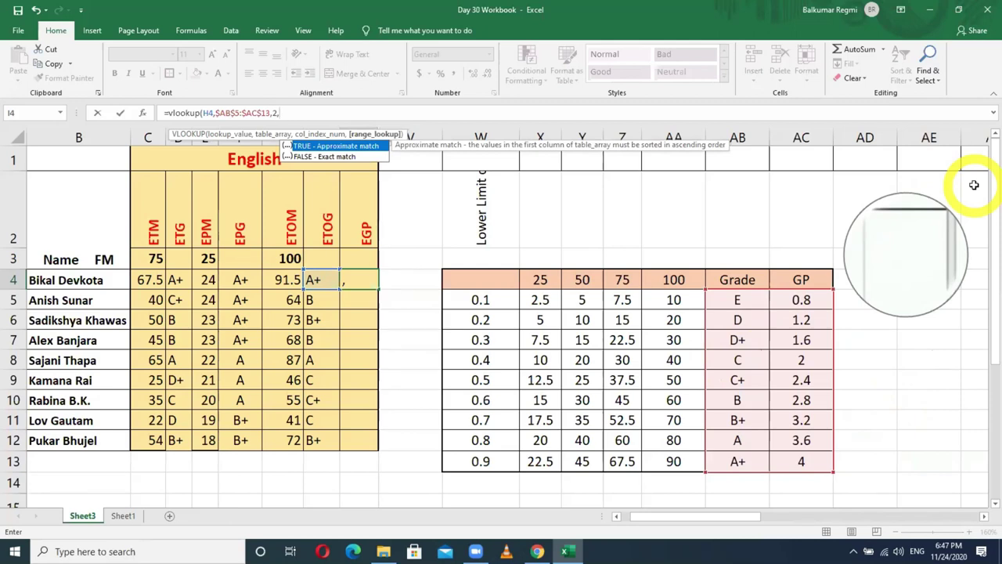
Finish I4's VLOOKUP on the grade table $AB$5:$AC$13, then retry it with 0 as the match type
type("false")
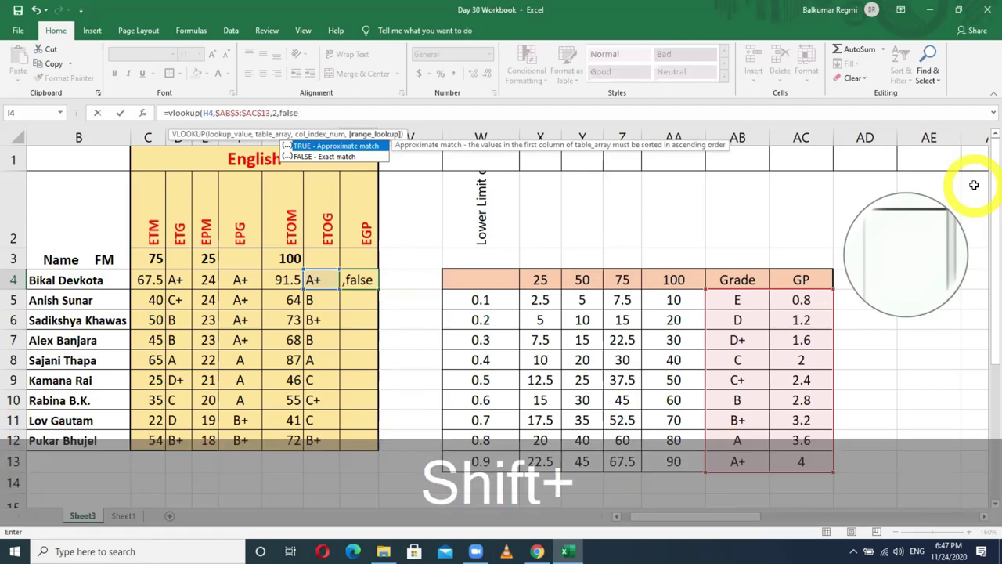
type(")")
key("Return")
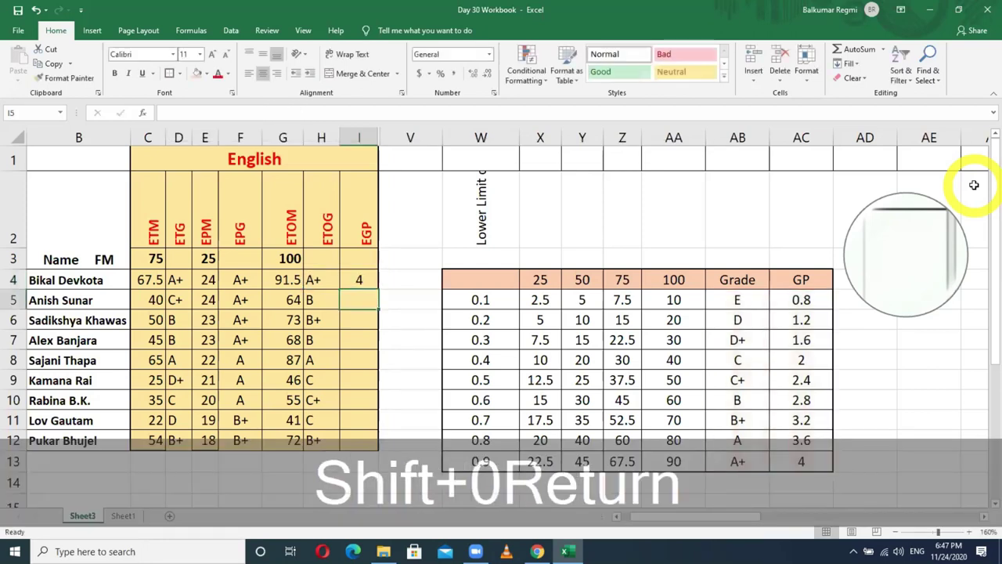
left_click(366, 280)
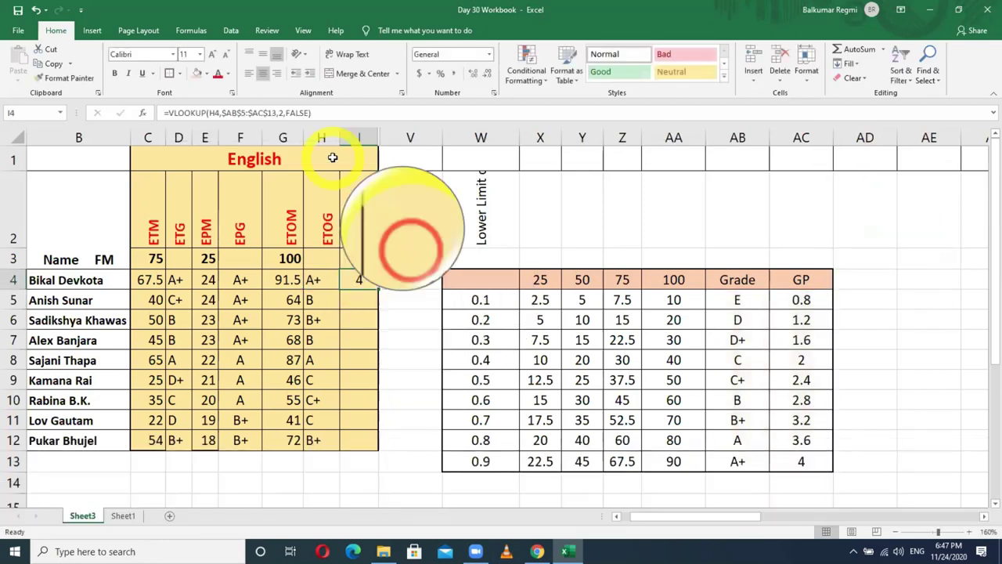
left_click(310, 112)
key("BackSpace")
key("BackSpace")
key("BackSpace")
key("BackSpace")
key("BackSpace")
type("0")
key("Return")
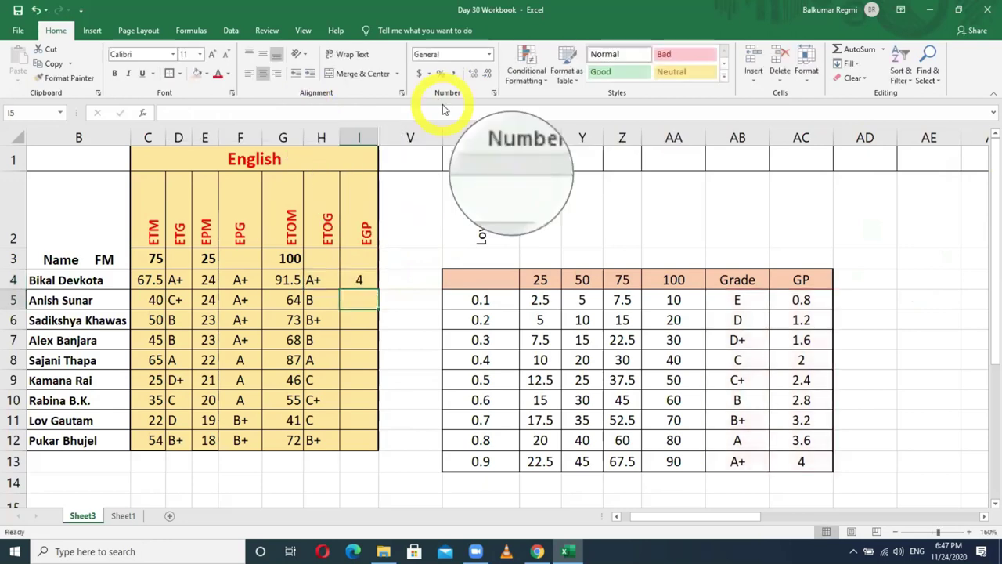
Restore FALSE as I4's match type, giving =VLOOKUP(H4,$AB$5:$AC$13,2,FALSE), which returns 4
left_click(357, 278)
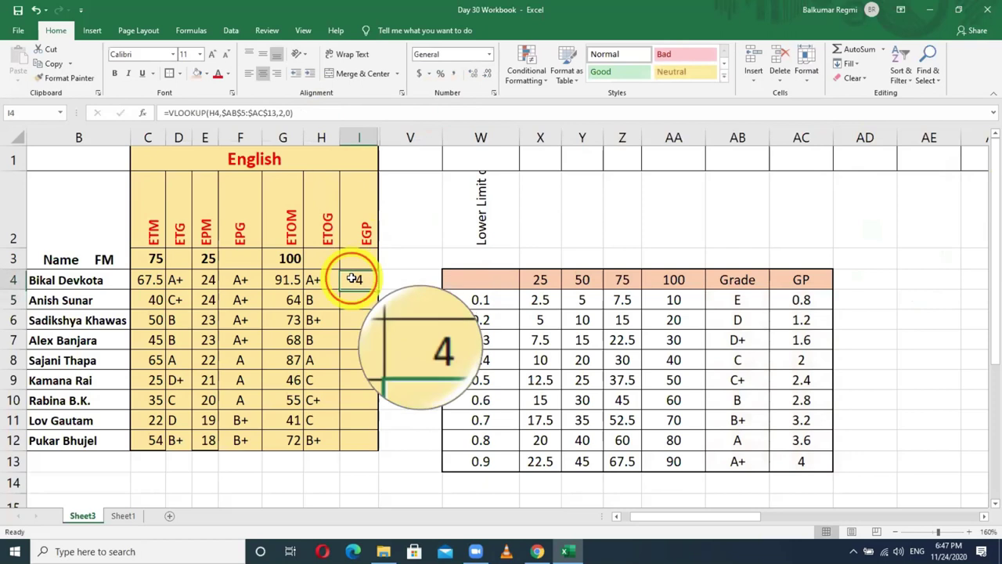
left_click(288, 113)
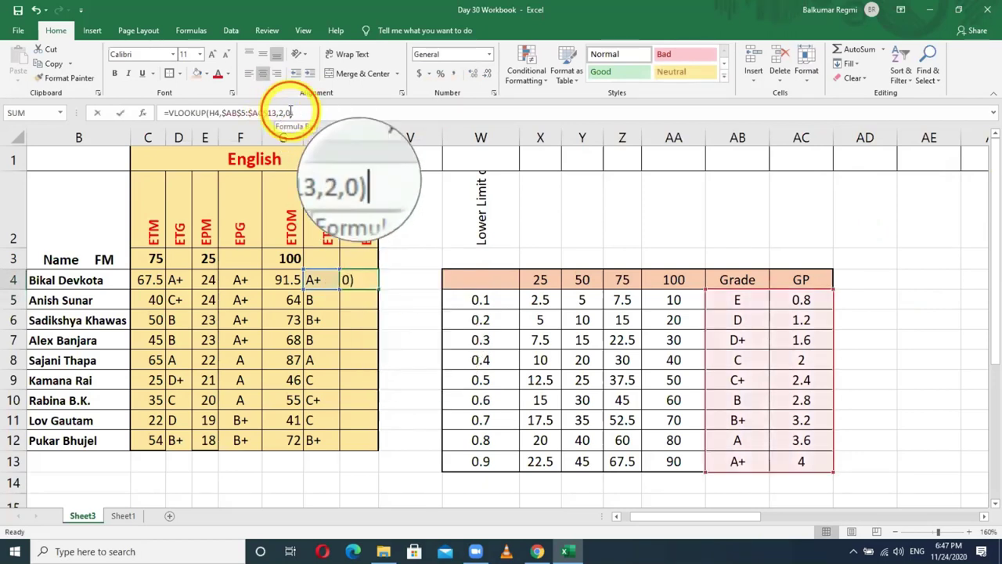
key("BackSpace")
key("BackSpace")
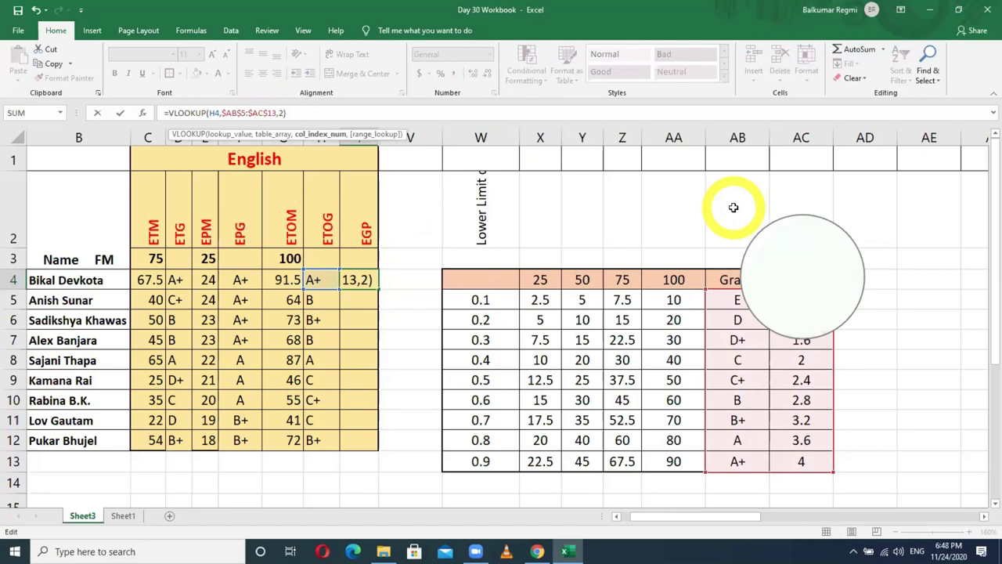
type(",")
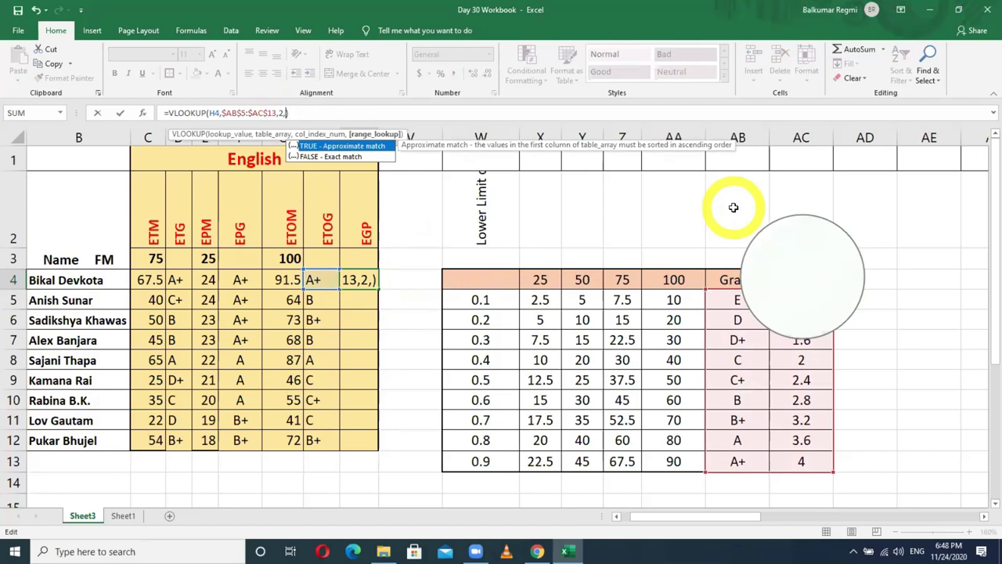
type("false")
key("Return")
left_click(357, 280)
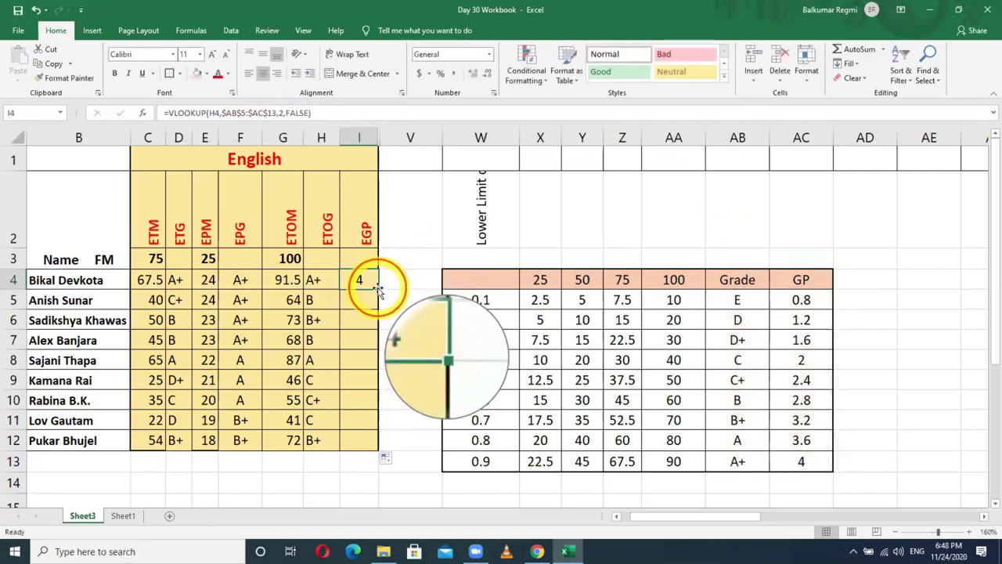
Copy the EGP lookup formula from I4 down to I12, dismissing the Save As dialog
double_click(378, 289)
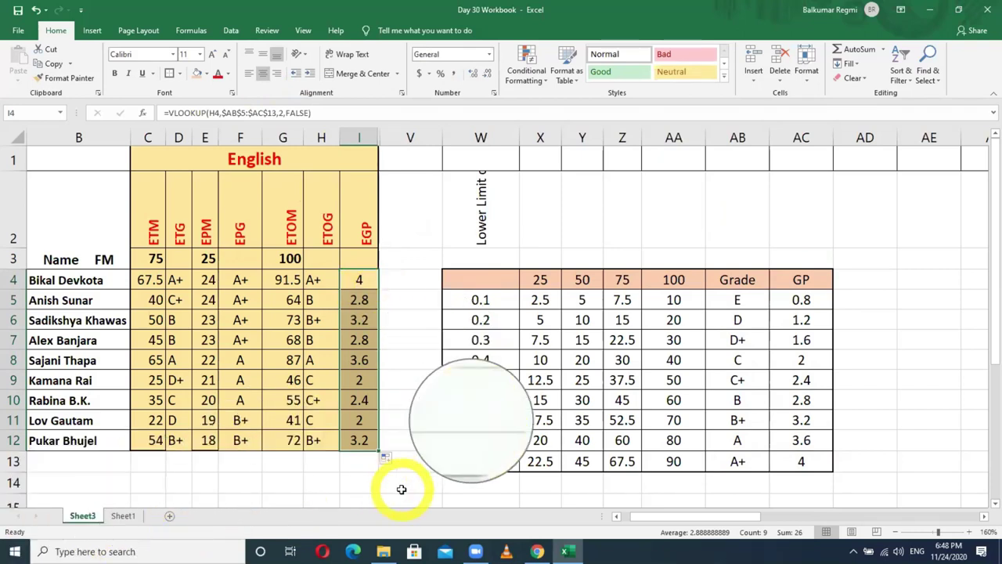
key("F12")
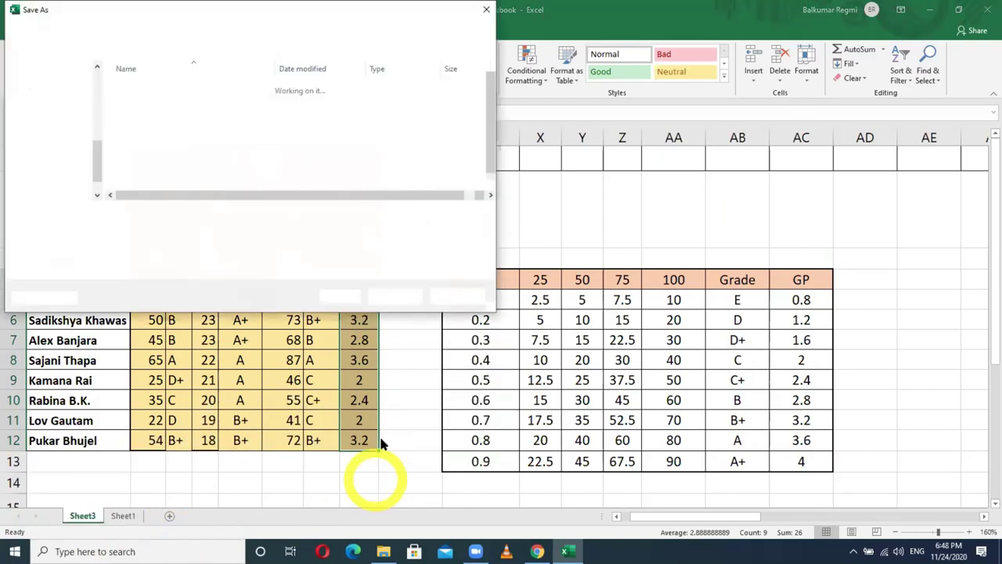
left_click(456, 294)
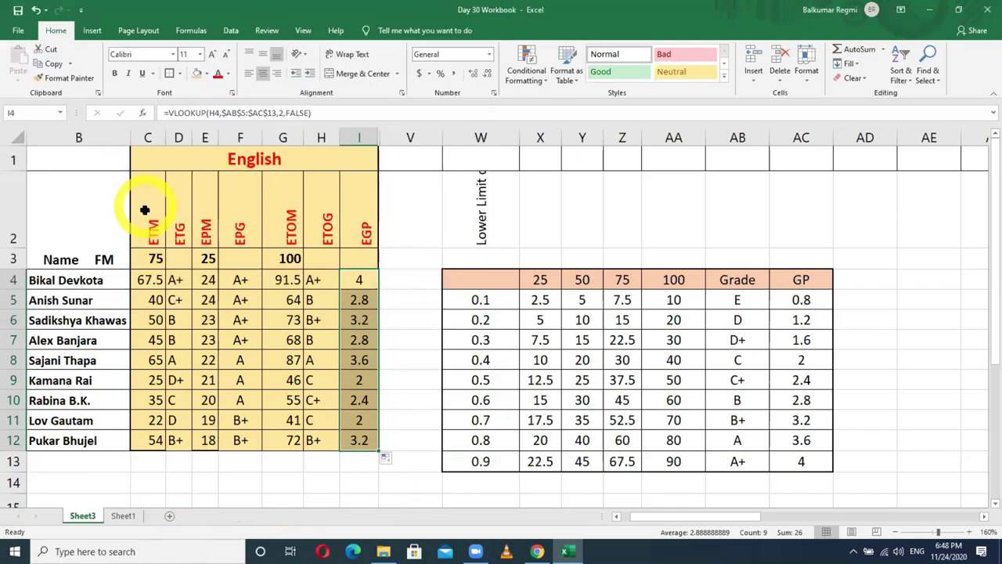
Check the full marks in C3, E3 and G3 and the grade-table formula in Y5
left_click(152, 260)
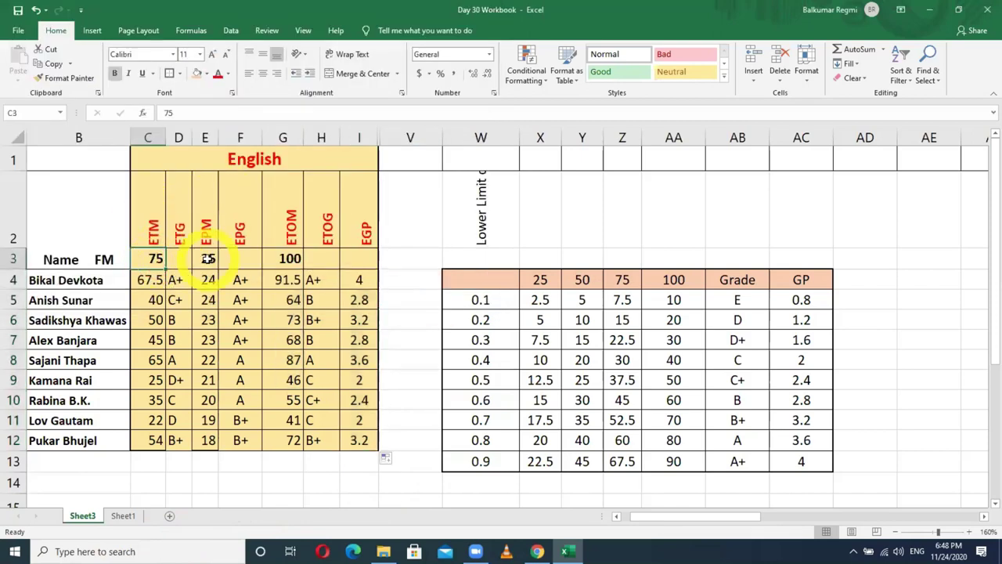
left_click(208, 258)
left_click(282, 258)
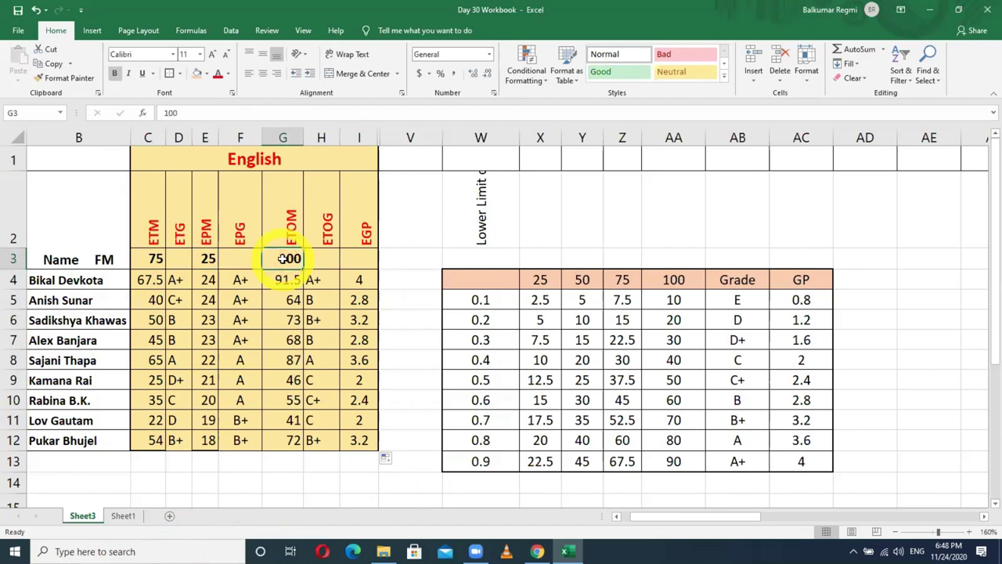
left_click(581, 296)
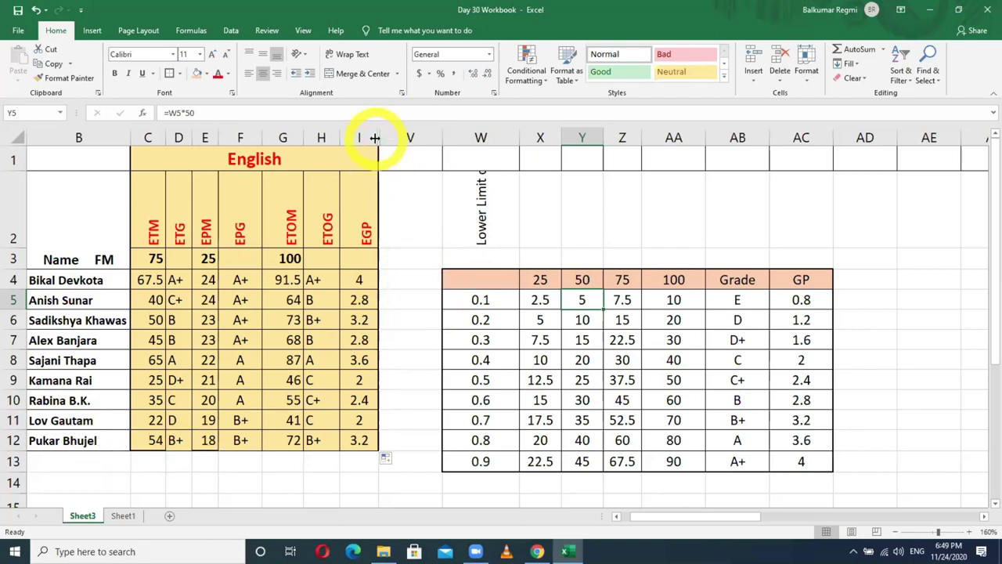
Unhide the hidden Maths and OPT II columns J through T after column I
left_click_drag(375, 138, 405, 138)
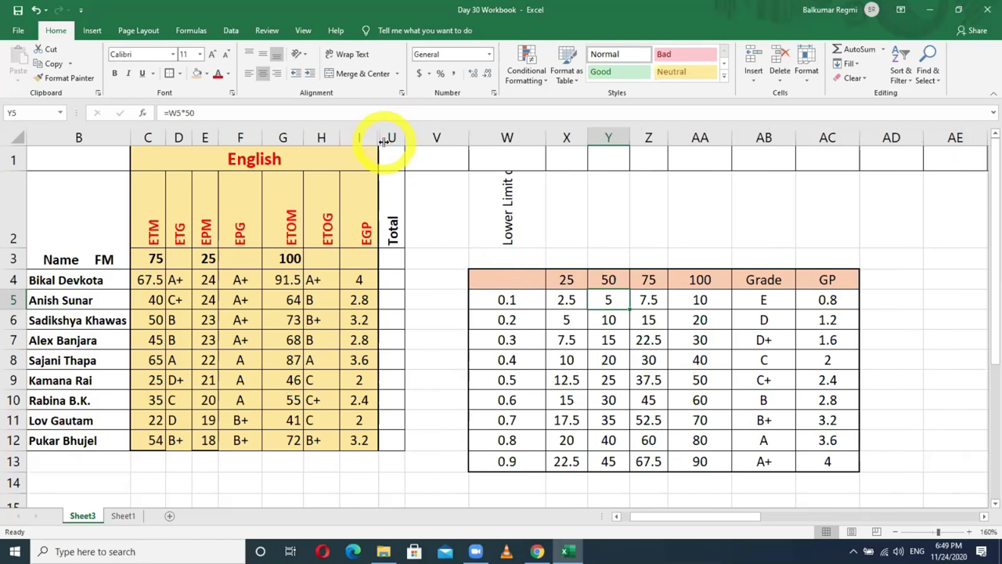
double_click(384, 138)
double_click(382, 138)
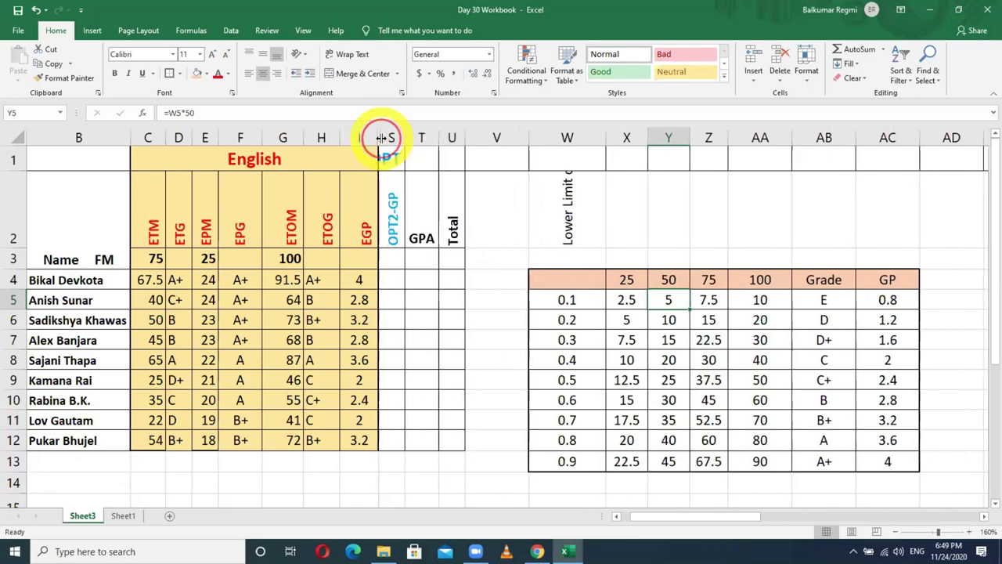
double_click(381, 138)
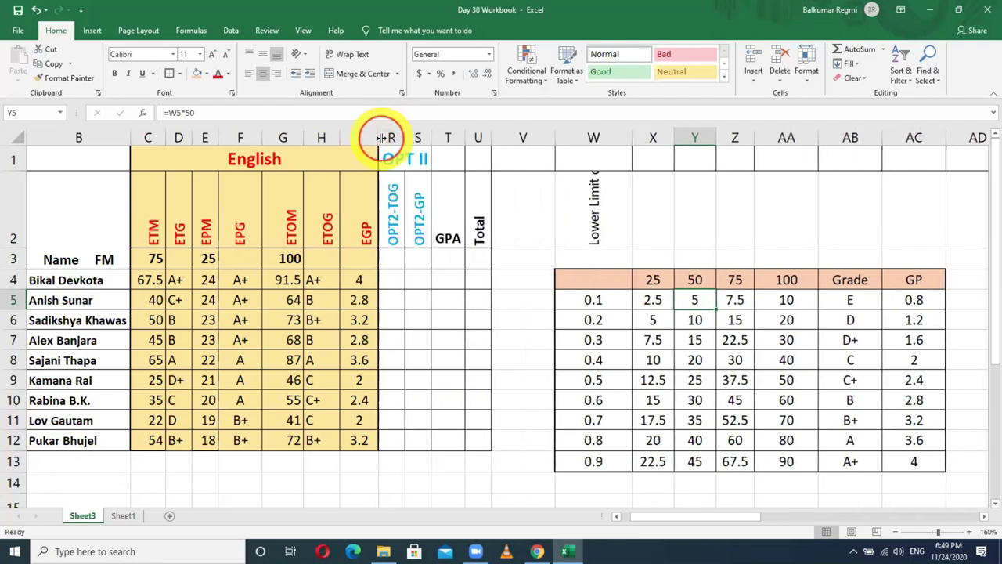
double_click(381, 138)
double_click(382, 138)
double_click(382, 138)
double_click(382, 138)
double_click(381, 138)
double_click(381, 137)
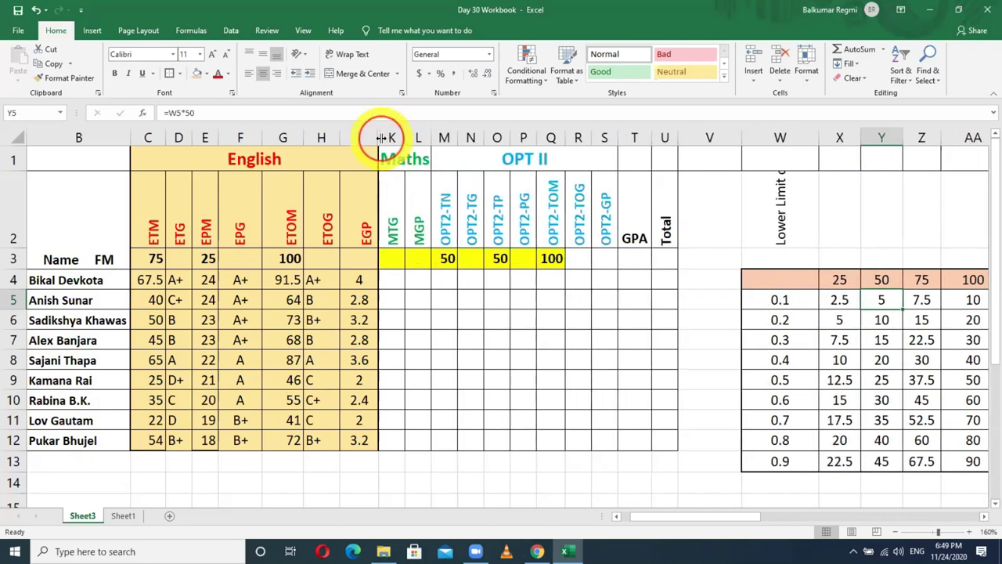
double_click(381, 138)
left_click(382, 138)
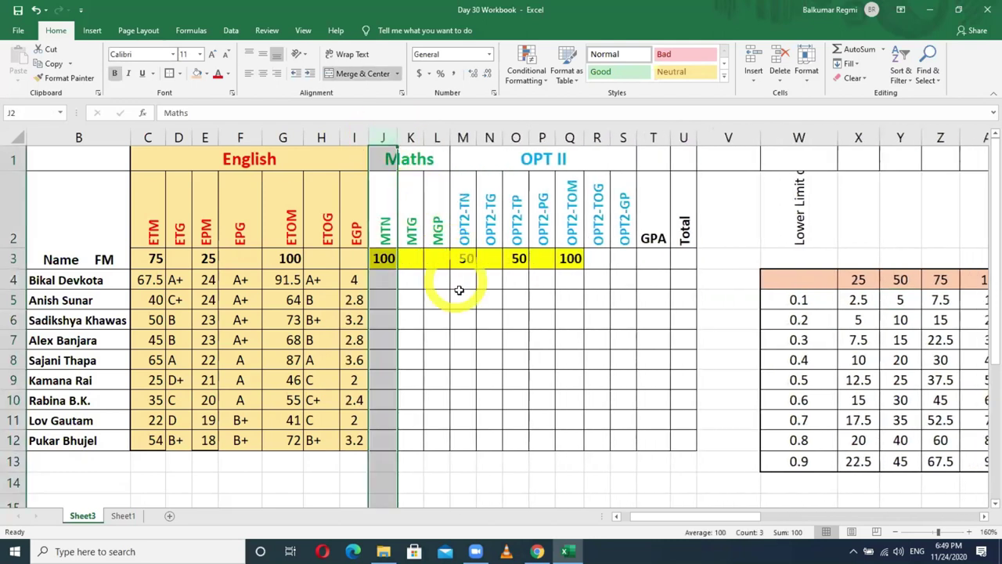
Select T4 for the first student's GPA
left_click(517, 290)
left_click(649, 261)
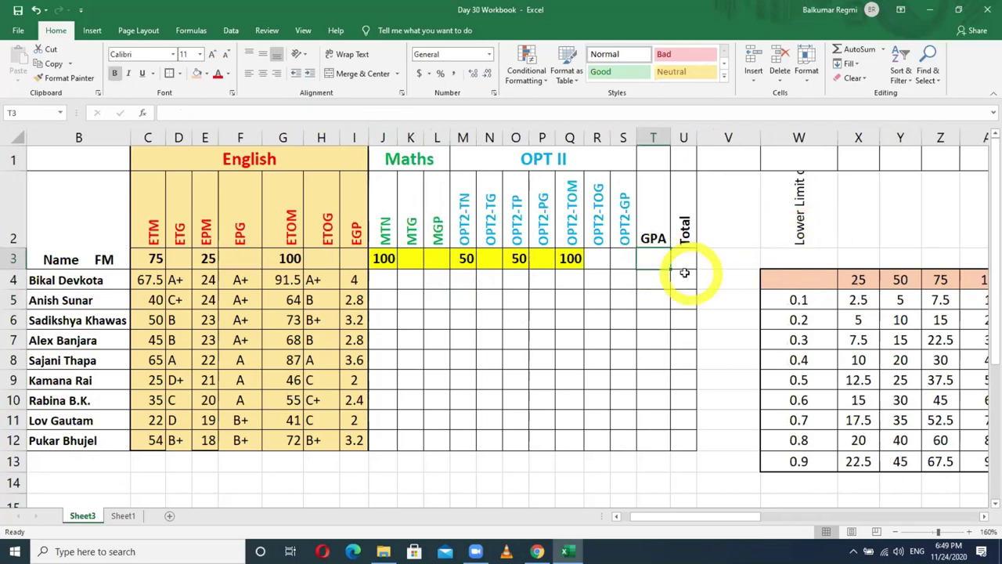
left_click(660, 282)
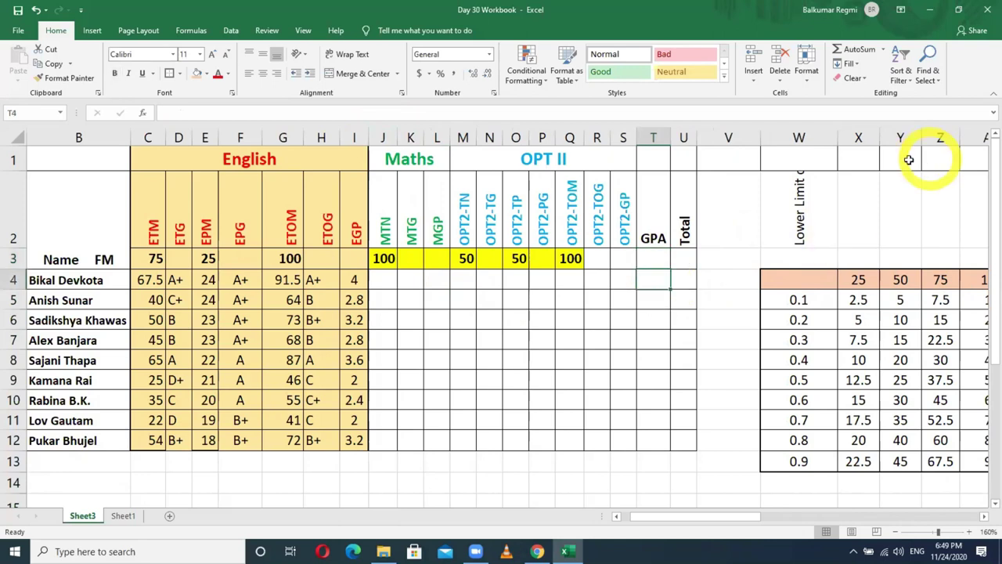
Start T4's GPA formula as =(I4*4+L4*4+, weighting English and Maths grade points by 4
left_click(266, 112)
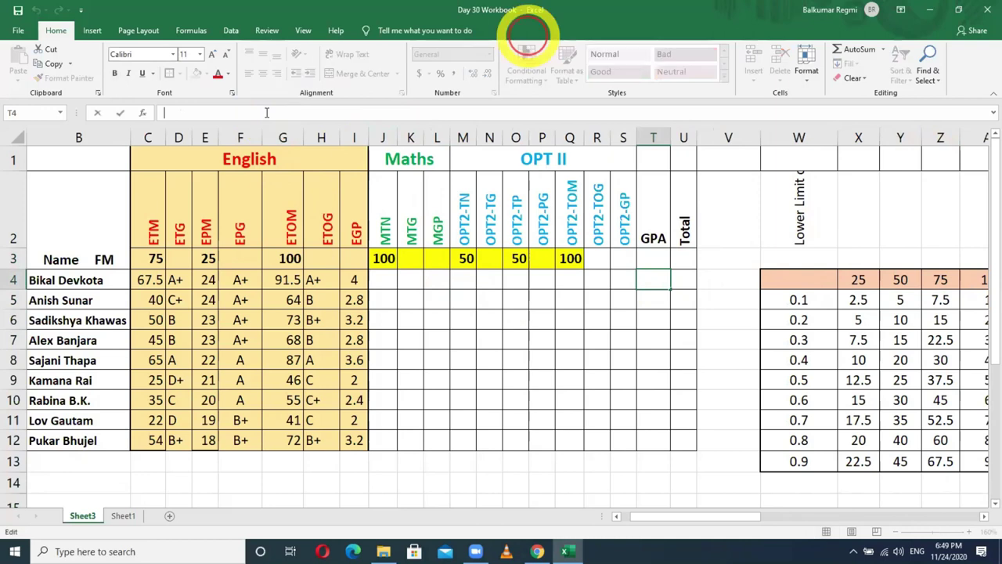
type("(")
key("BackSpace")
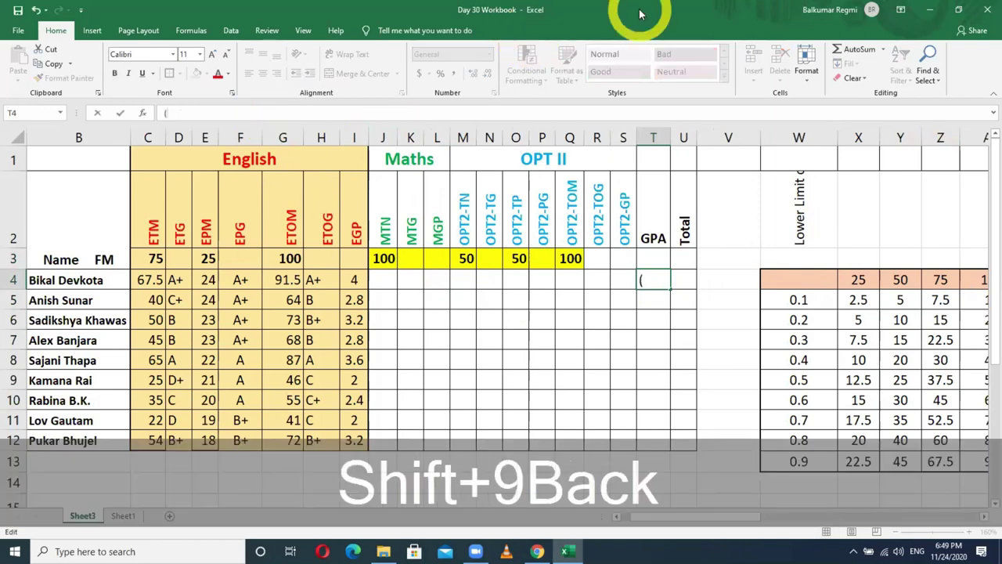
type("=")
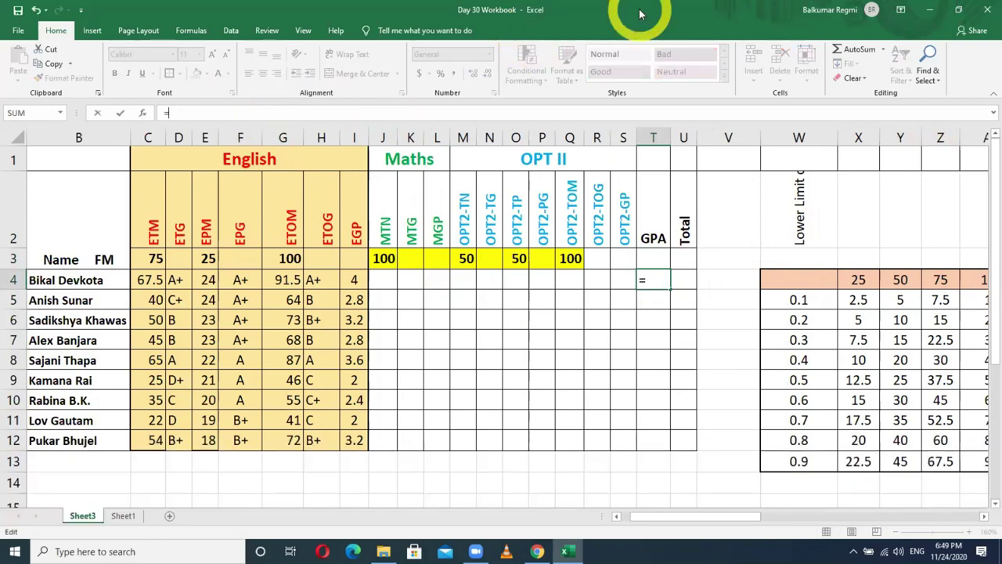
left_click(356, 282)
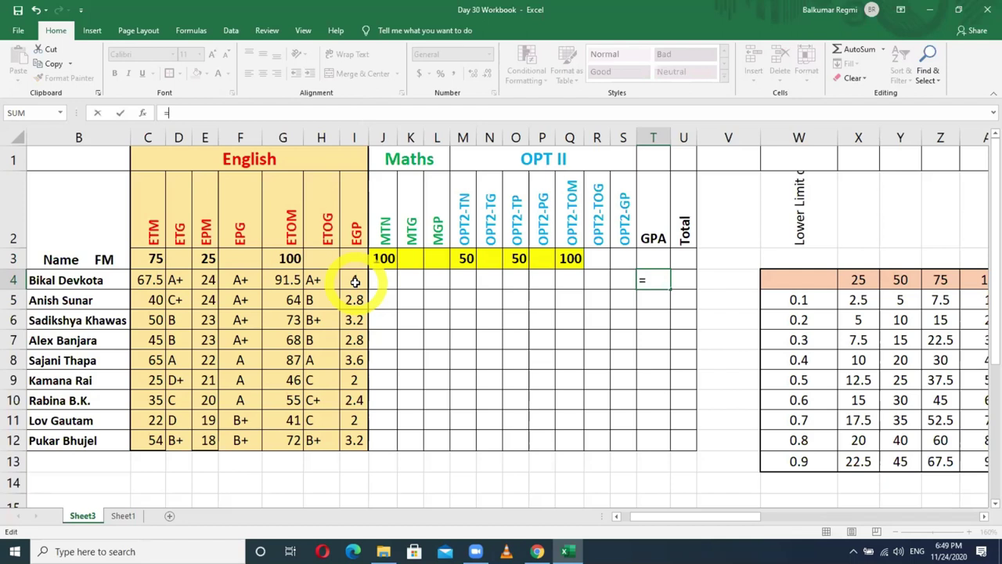
type("(")
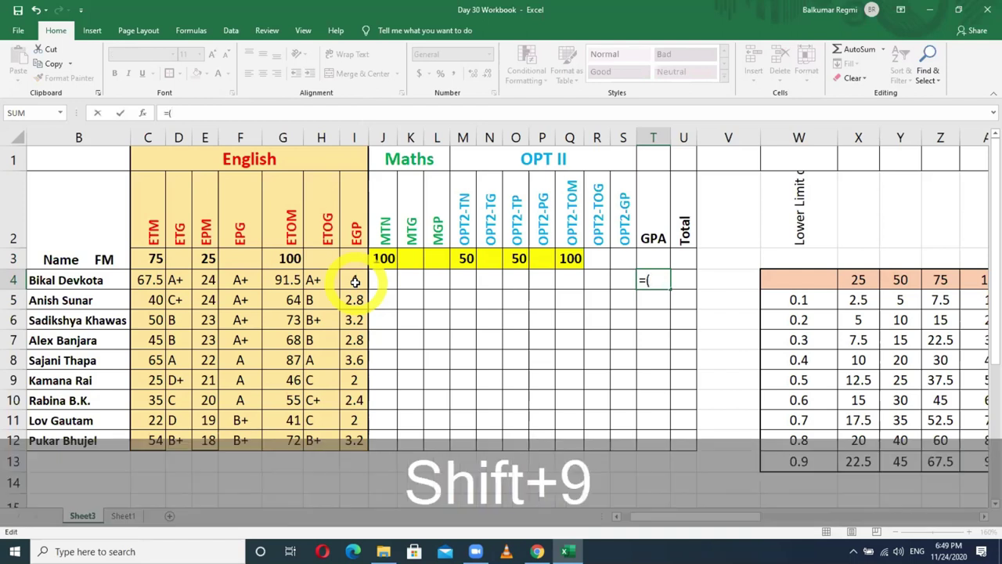
left_click(355, 281)
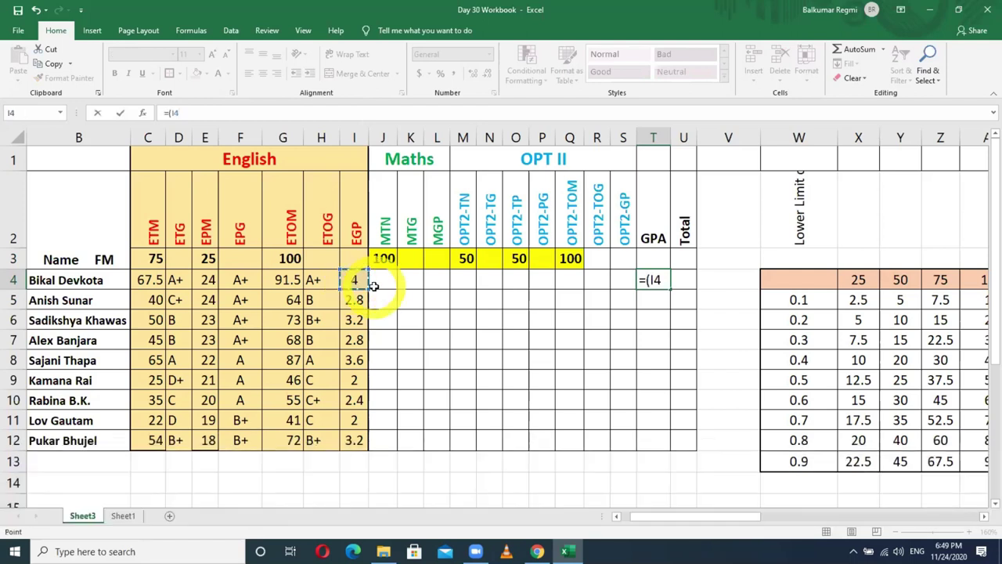
type("*")
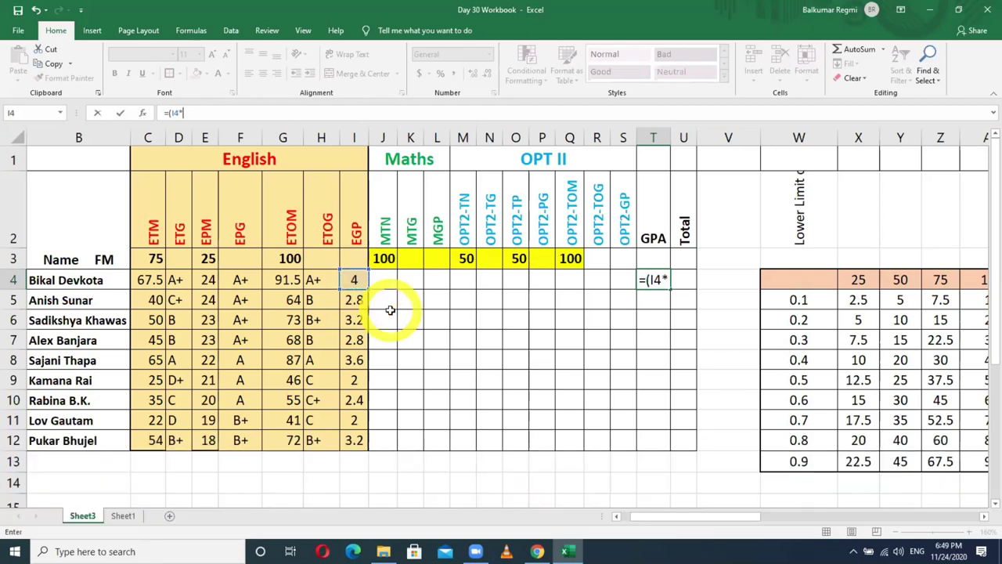
type("4")
type("+")
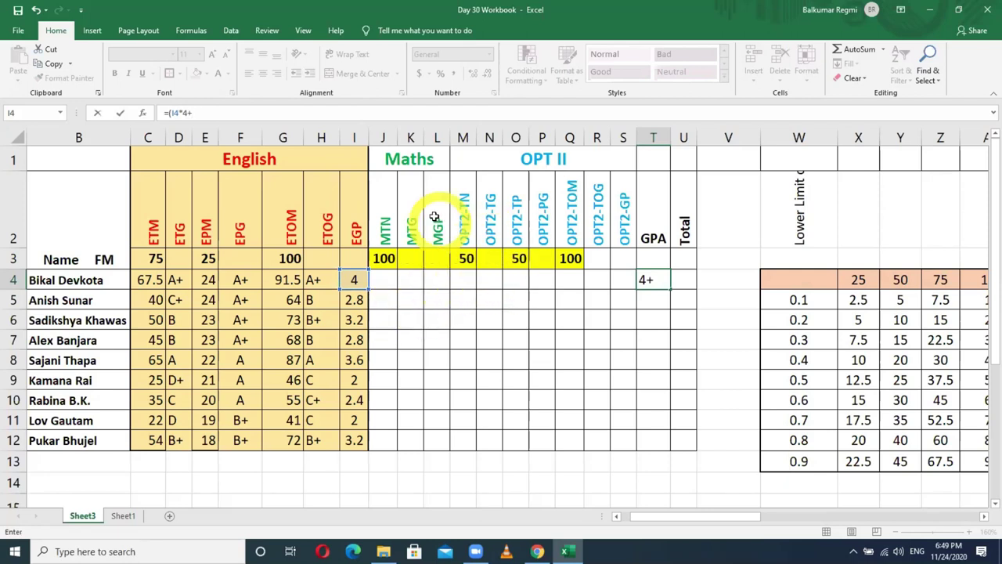
left_click(439, 281)
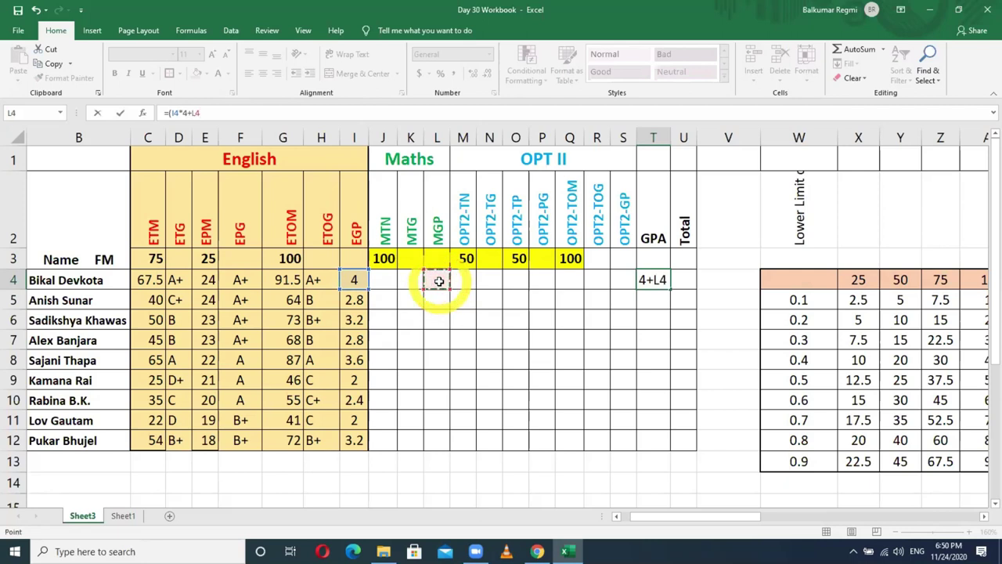
type("*")
type("4")
type("+")
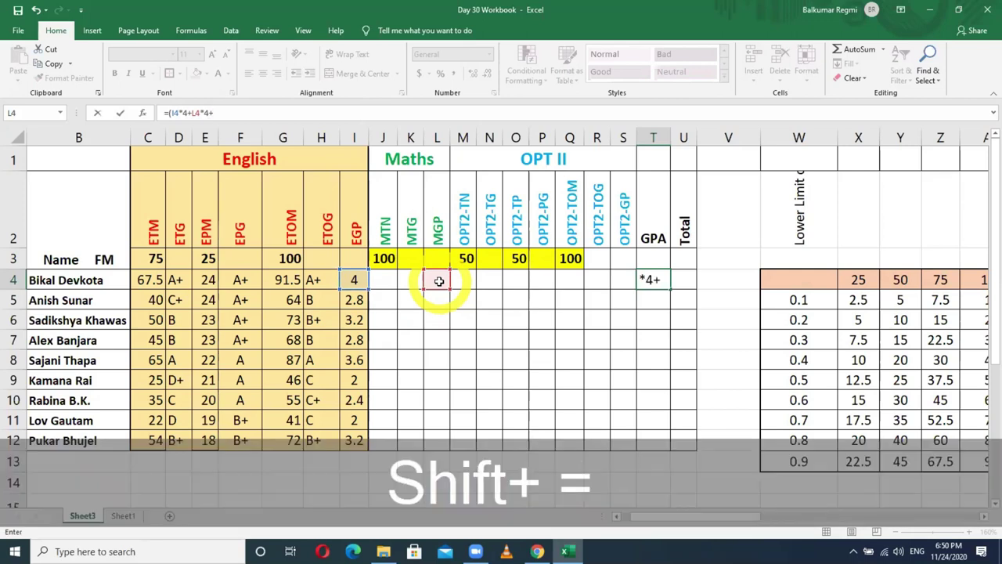
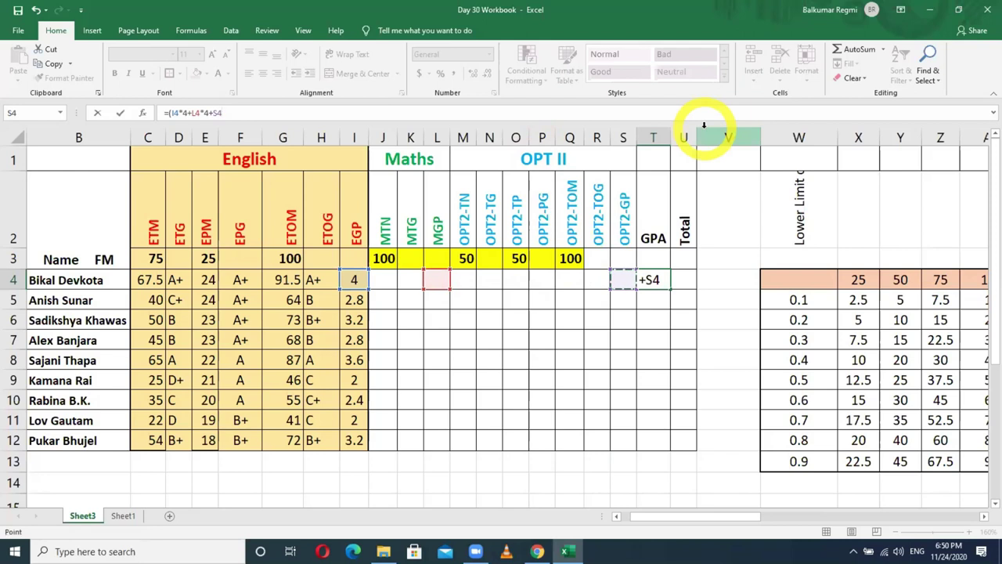
Finish T4's formula as =(I4*4+L4*4+S4*4)/12, giving a GPA of 1.3, then review it
type("*")
type("4")
type(")/")
type("12")
key("Return")
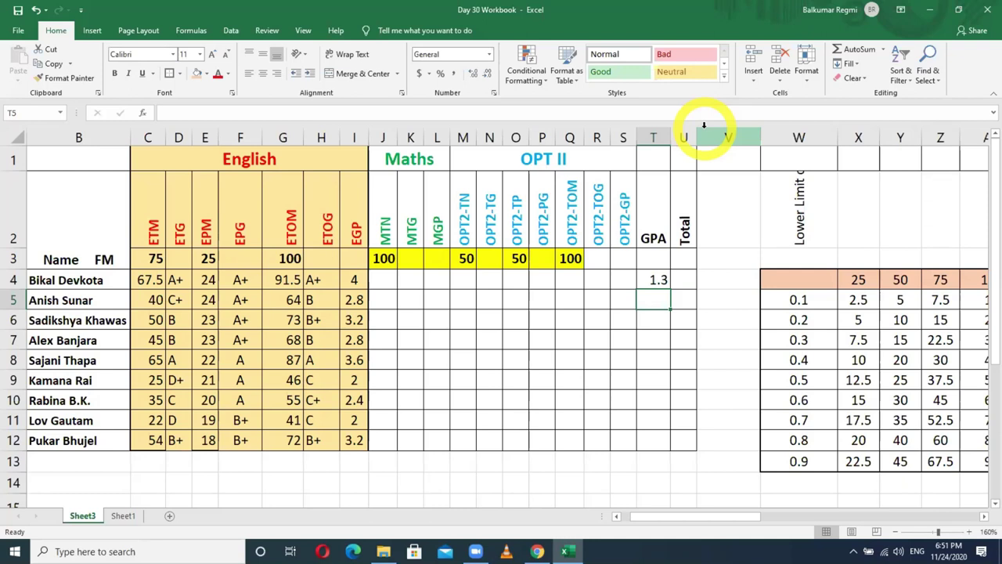
double_click(655, 279)
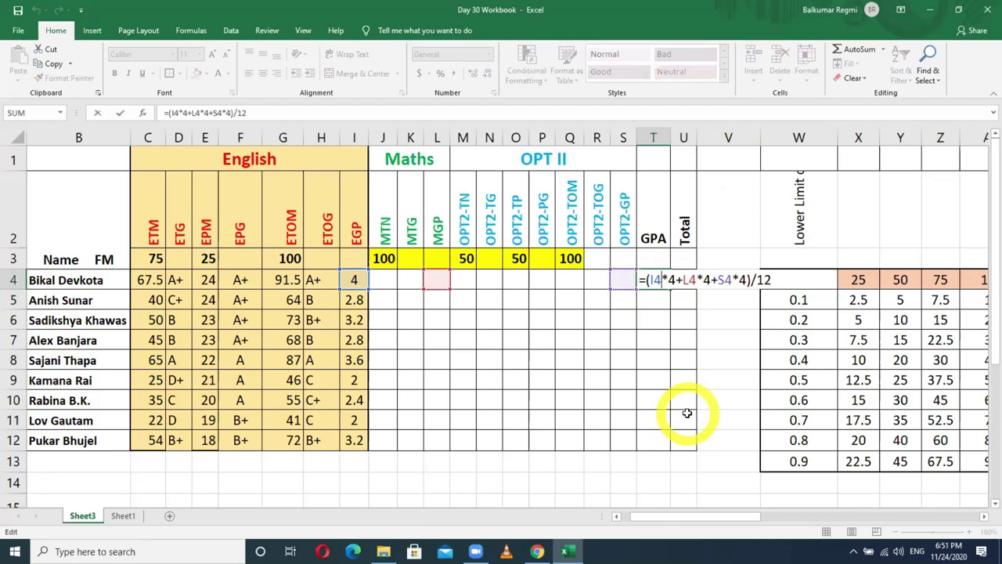
left_click(231, 464)
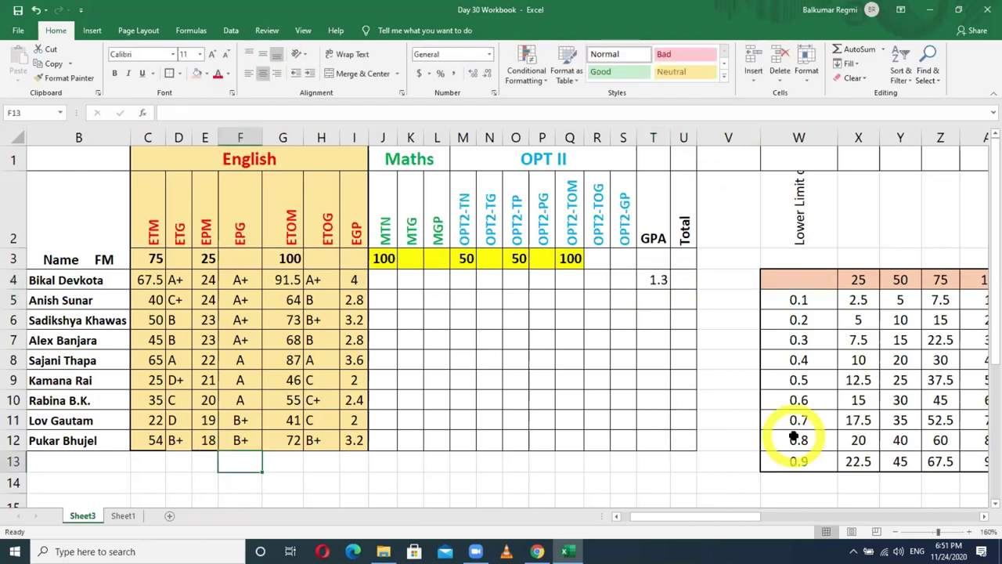
Launch Notepad via the Run box and maximize its window
key("super+r")
type("notep")
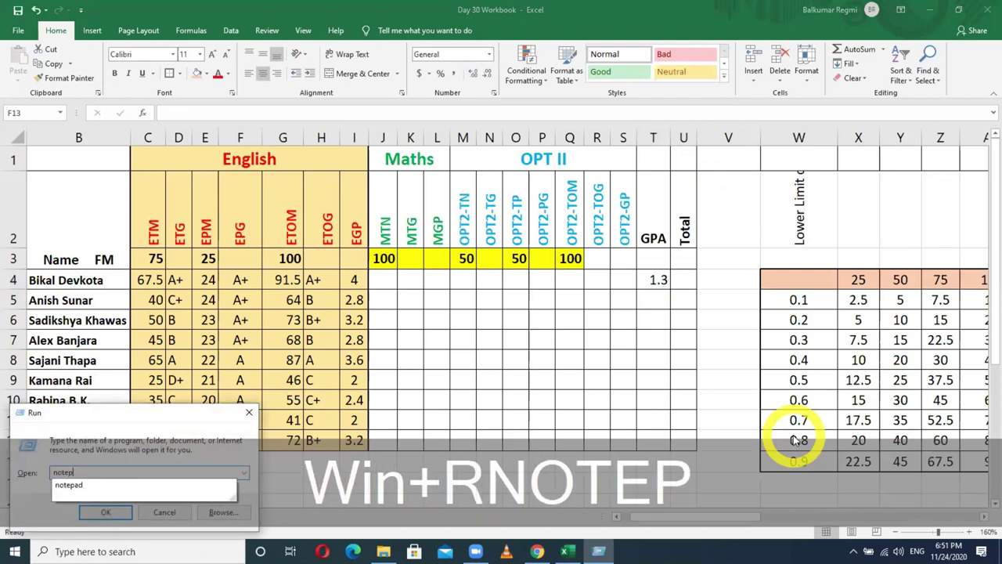
type("ad")
key("Return")
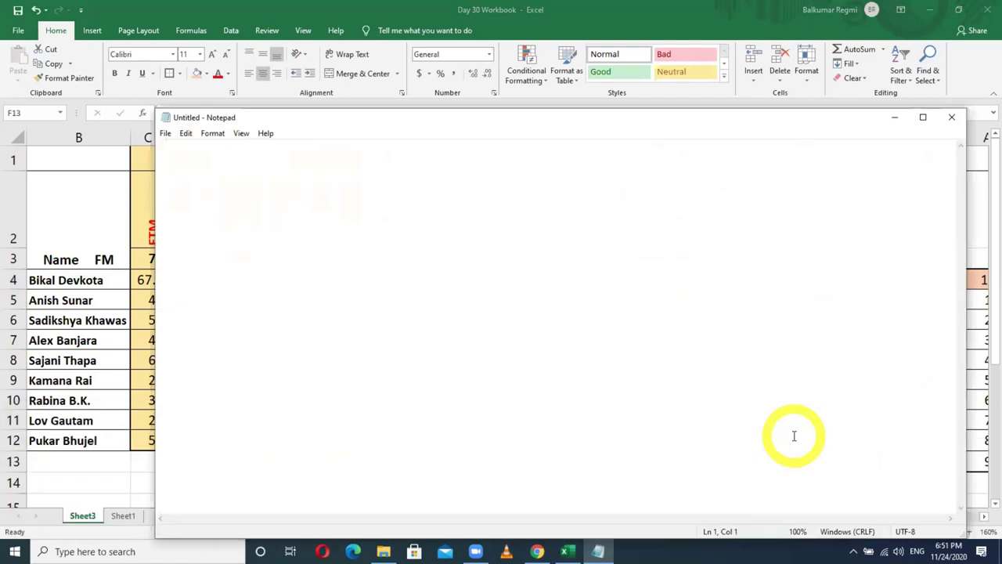
key("alt+space")
key("x")
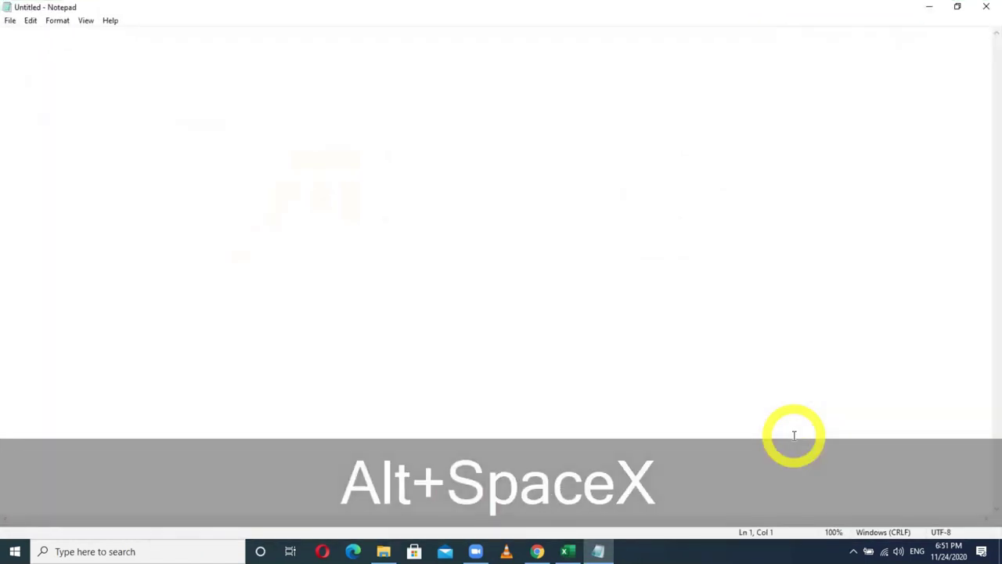
Write the general form =(eng gp * eng cr hr + math gp* math cr hr) in Notepad
type("=")
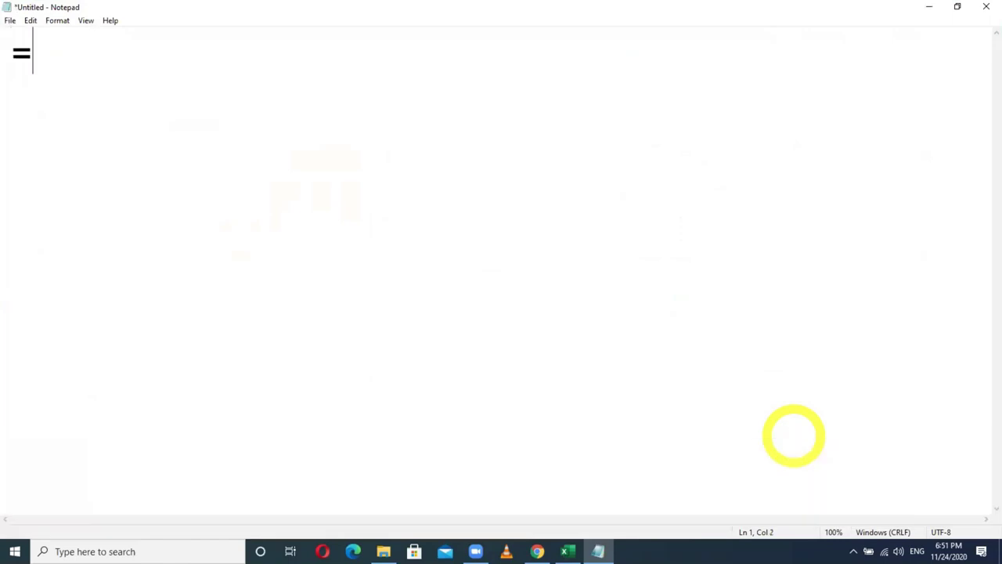
type("(")
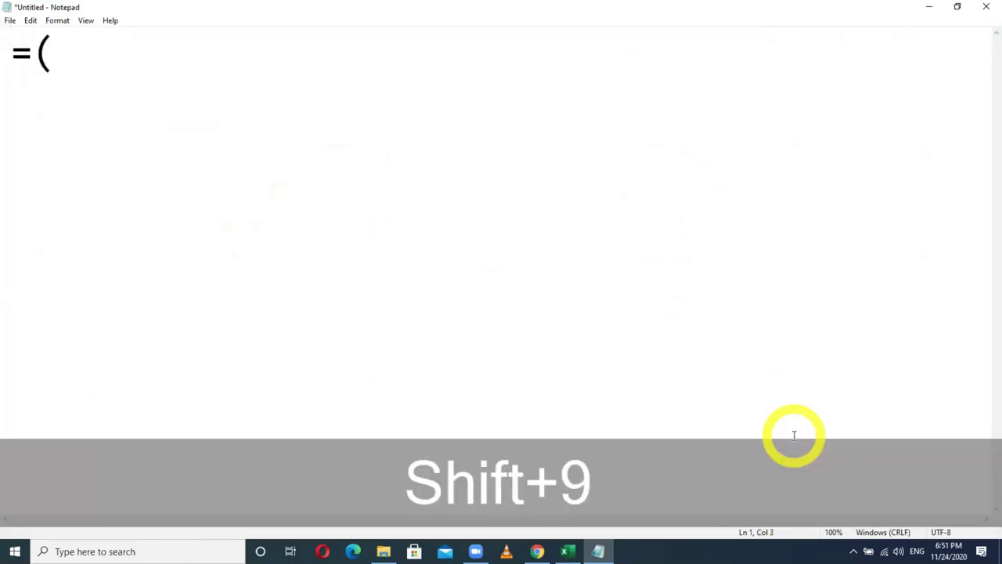
type("eng")
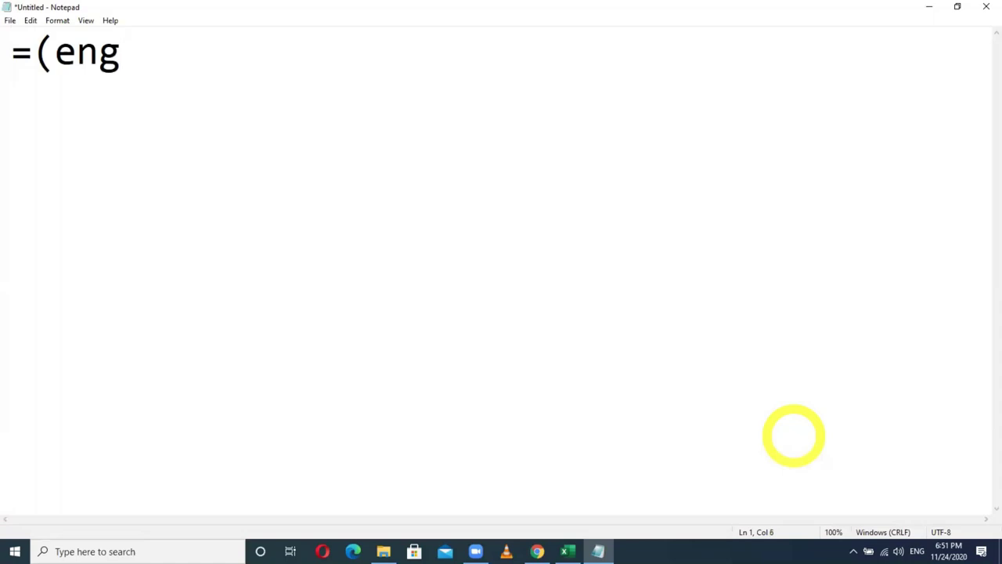
type(" gp")
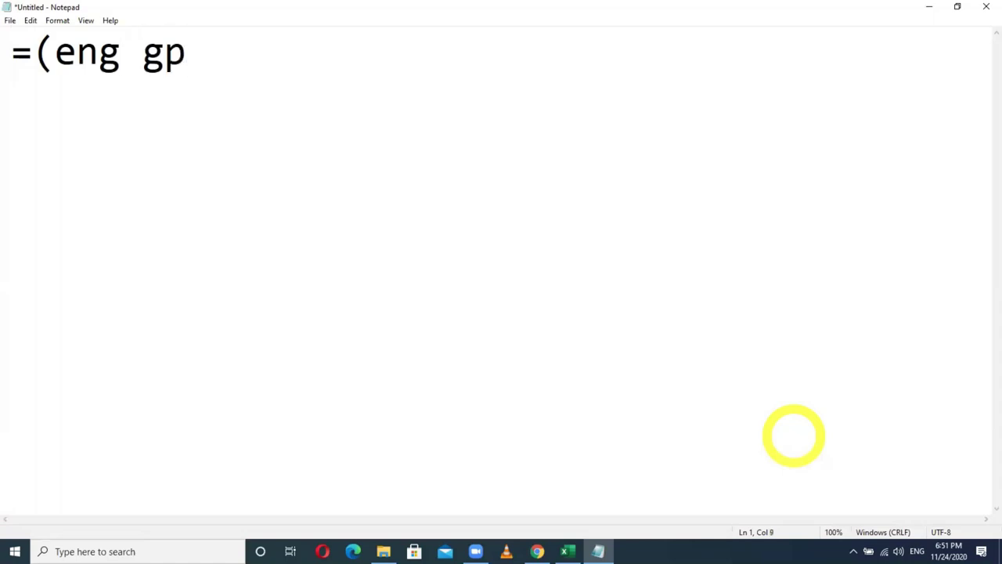
type(" * ")
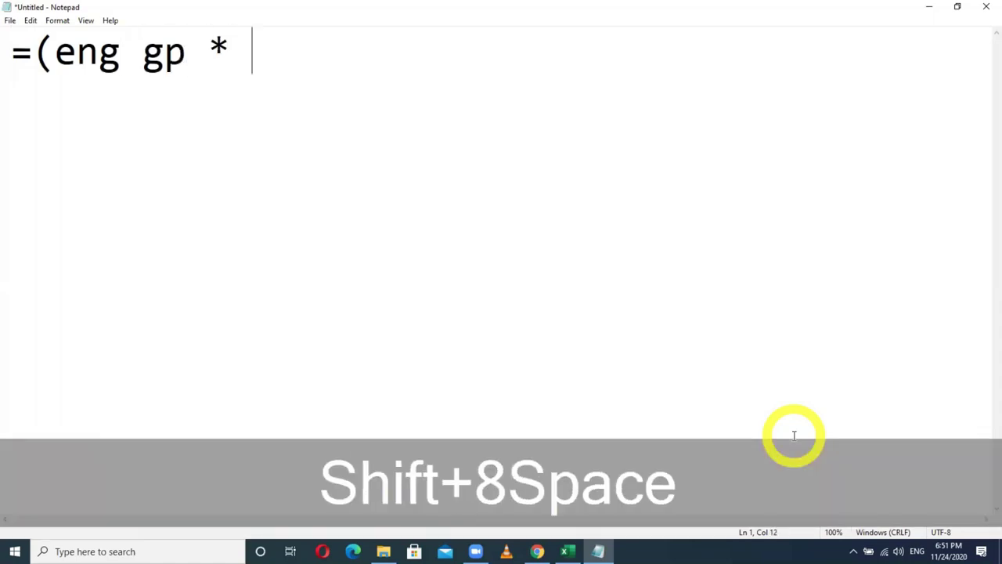
type("eng c")
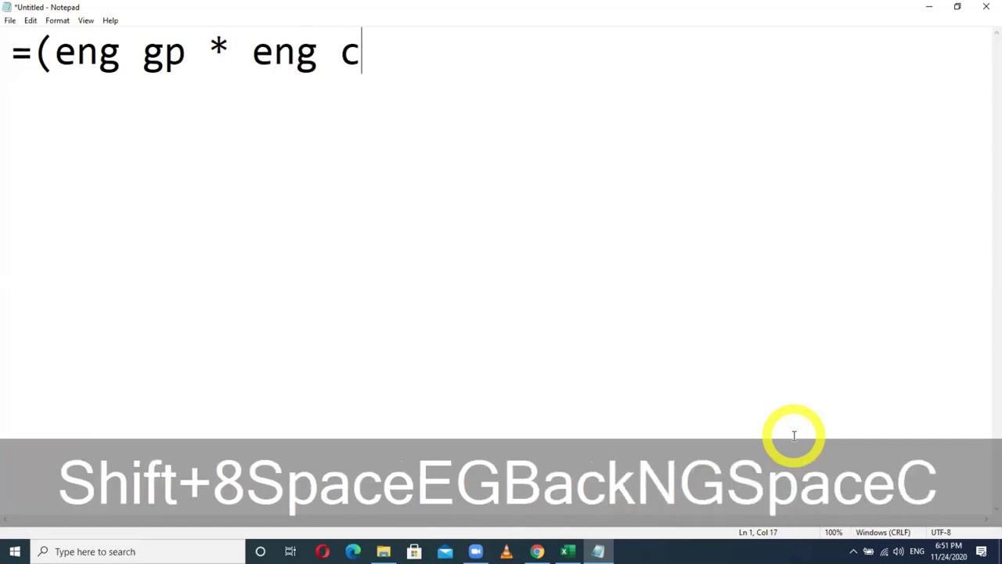
type("r hr")
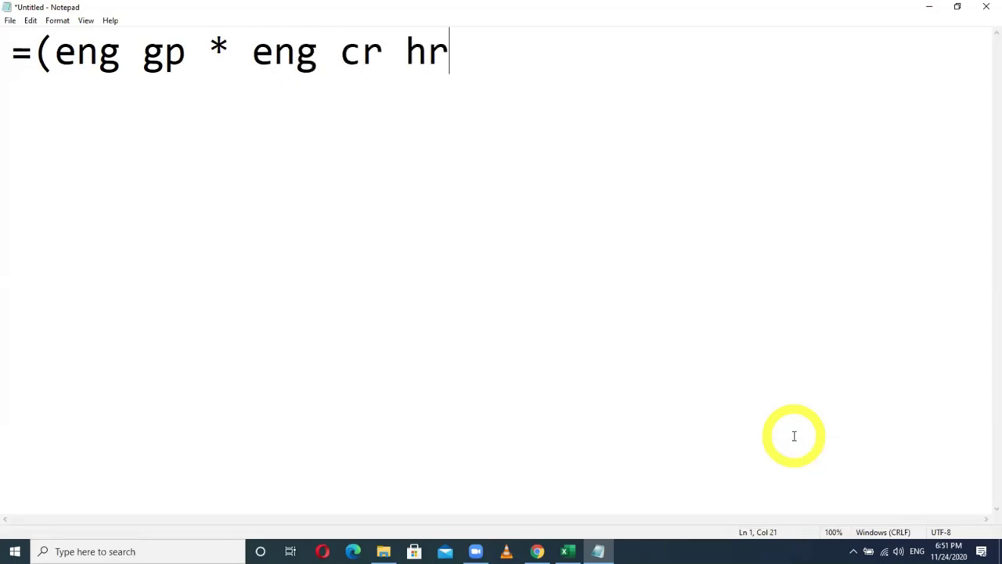
type(" + ")
type("mat")
key("BackSpace")
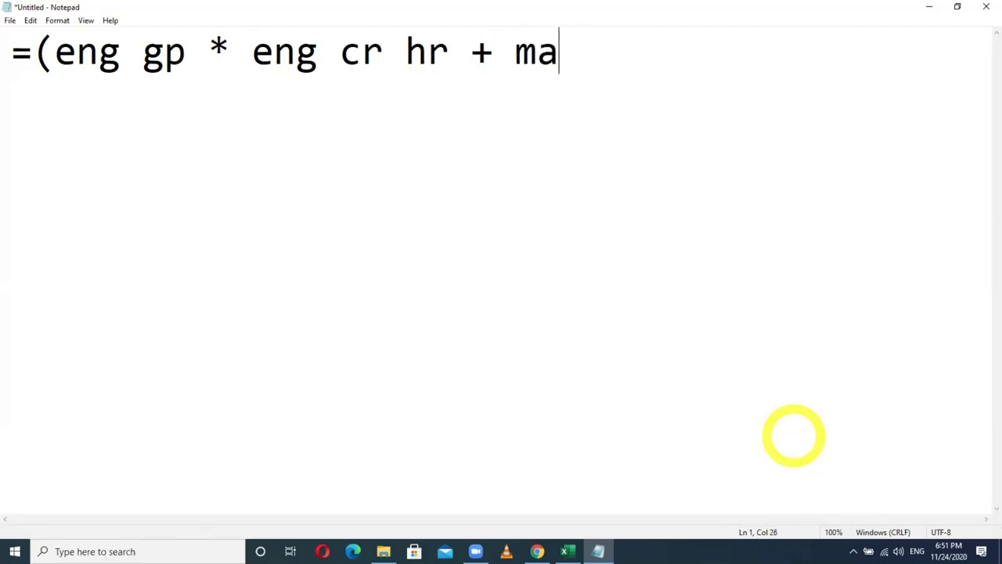
type("th")
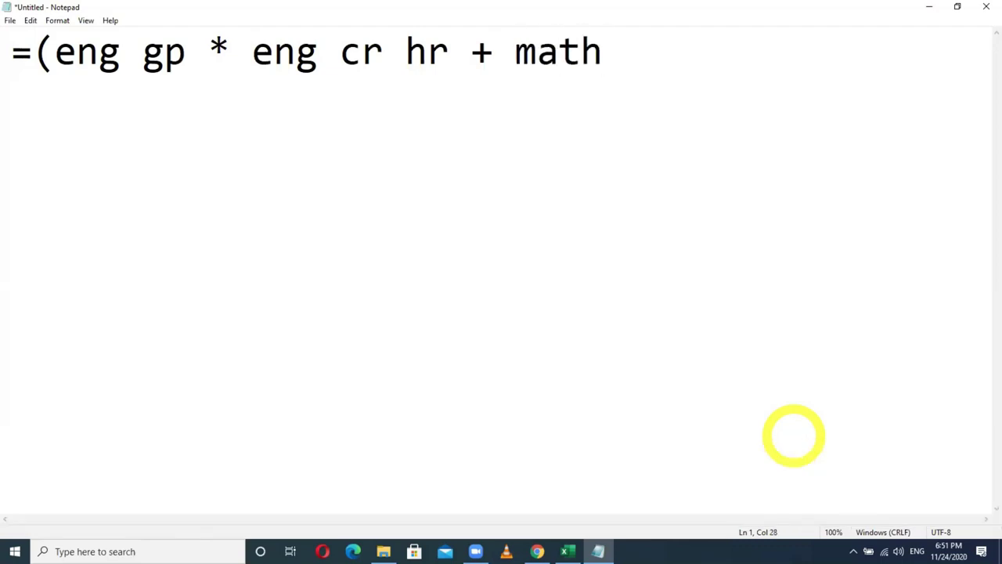
type(" gp*")
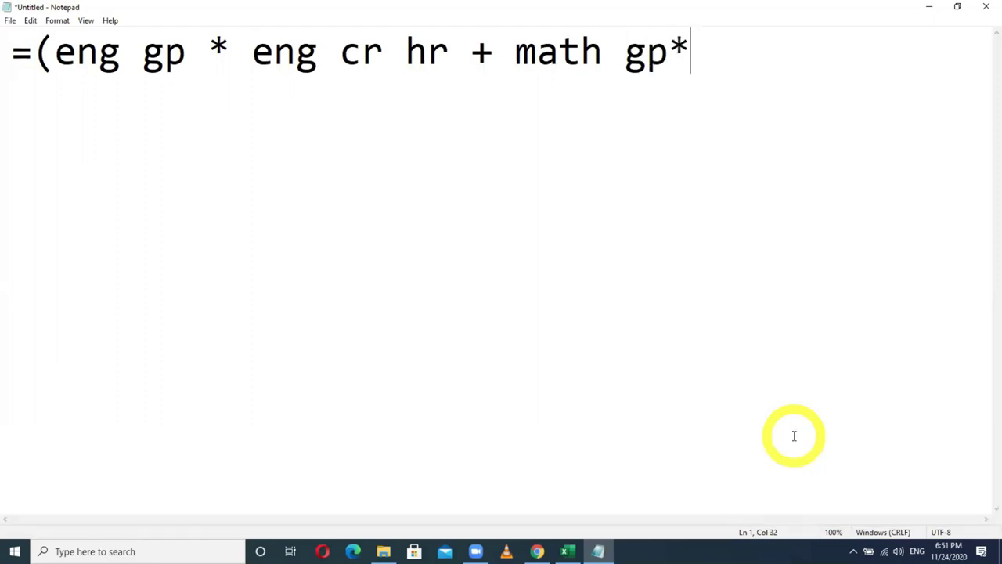
type(" math cr hr)")
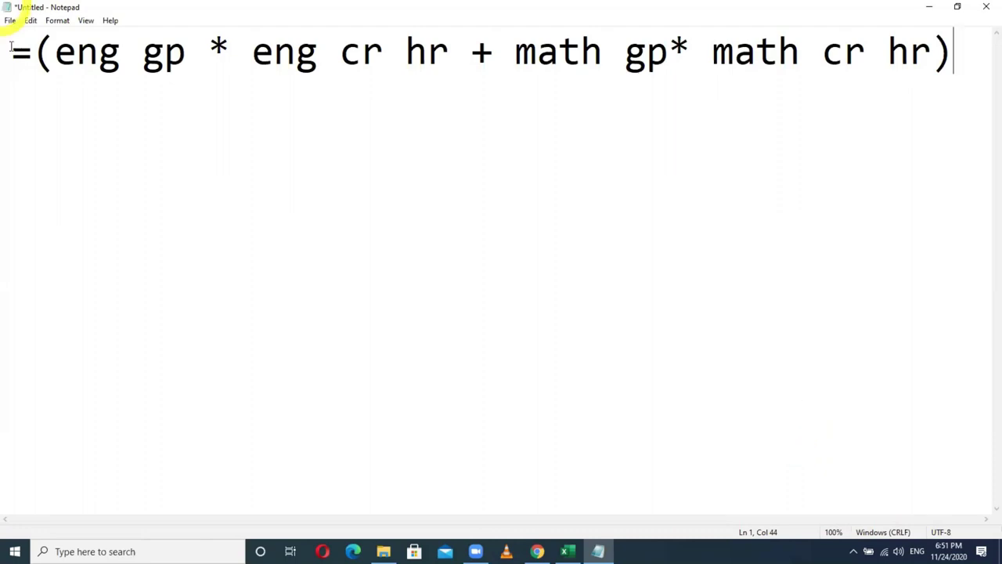
Set the Notepad font size to 26 and extend the formula with '+ ........)' before the closing bracket
left_click(57, 20)
left_click(74, 49)
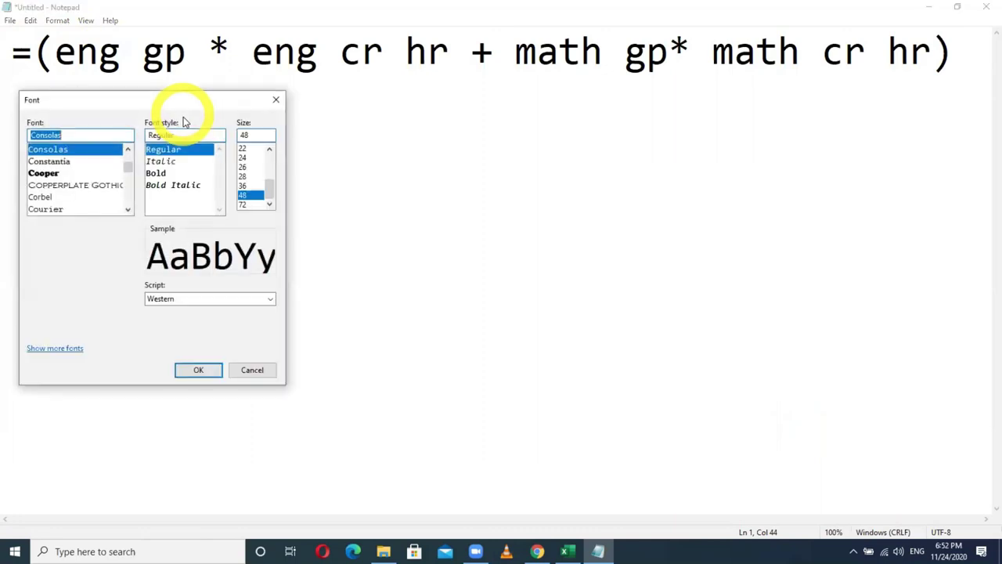
left_click(243, 167)
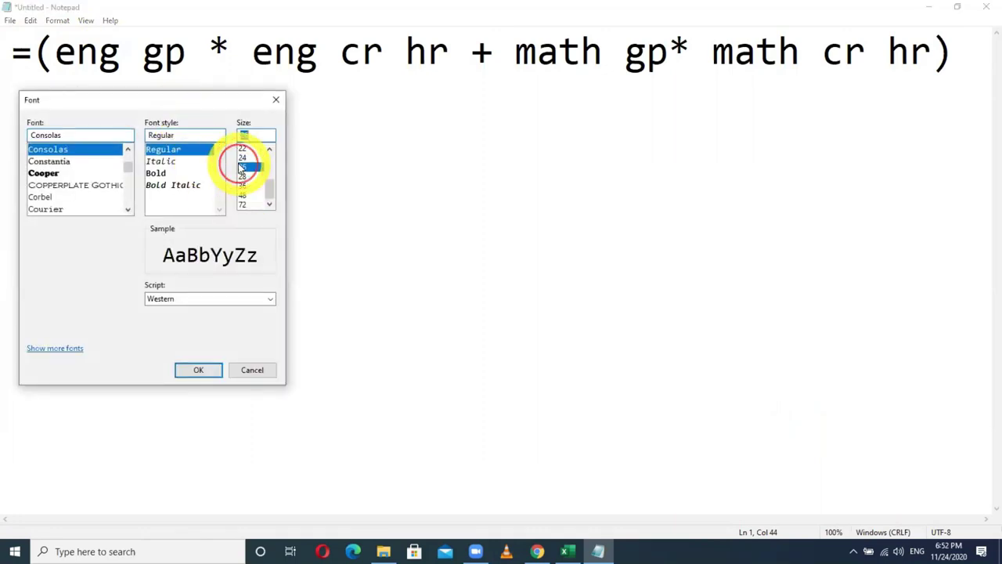
left_click(205, 375)
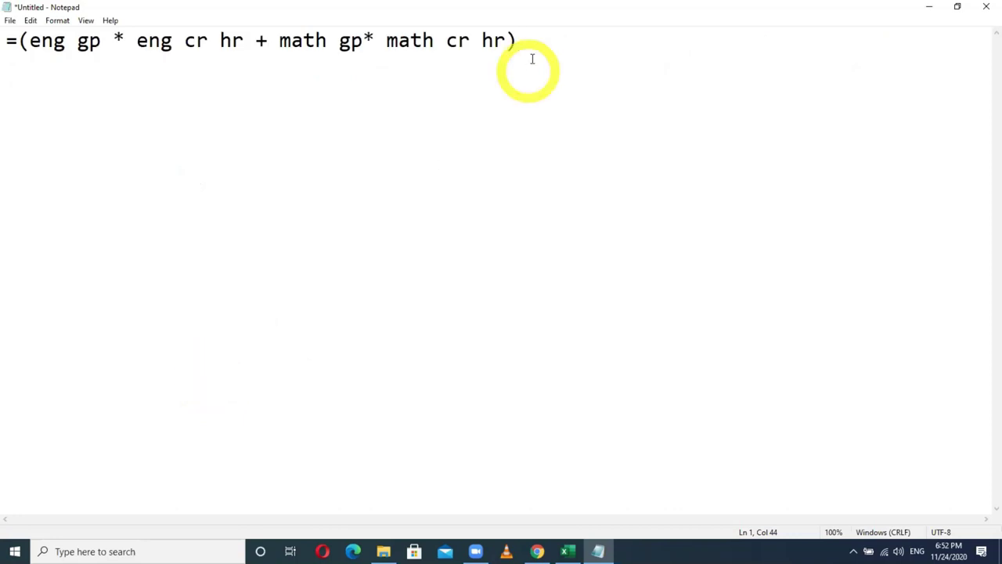
key("BackSpace")
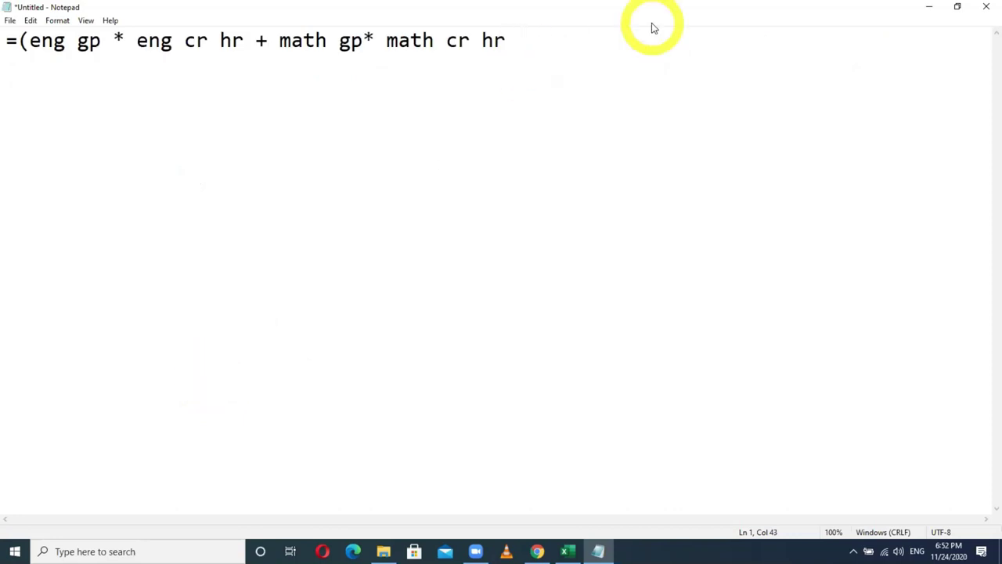
type("+ ........)")
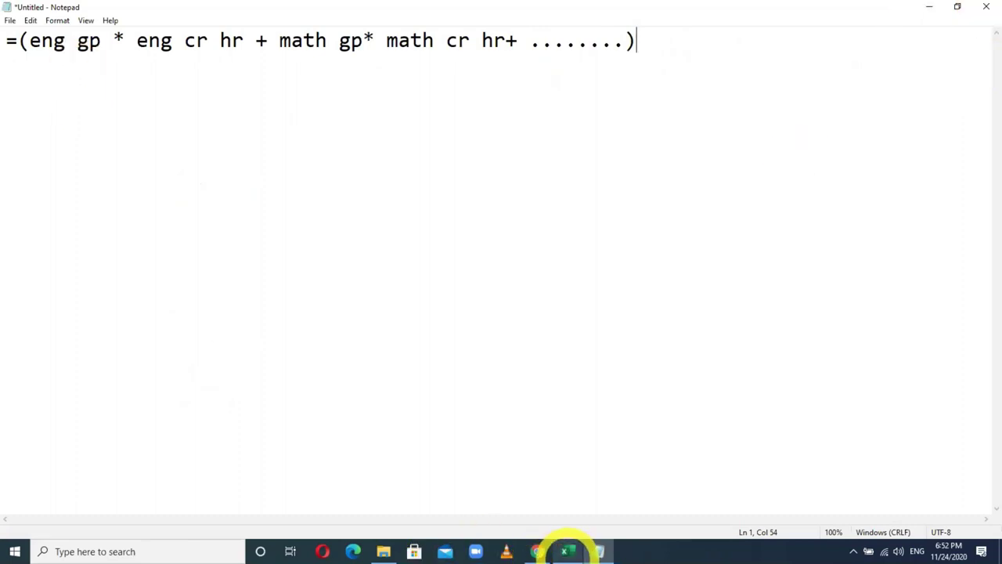
left_click(568, 551)
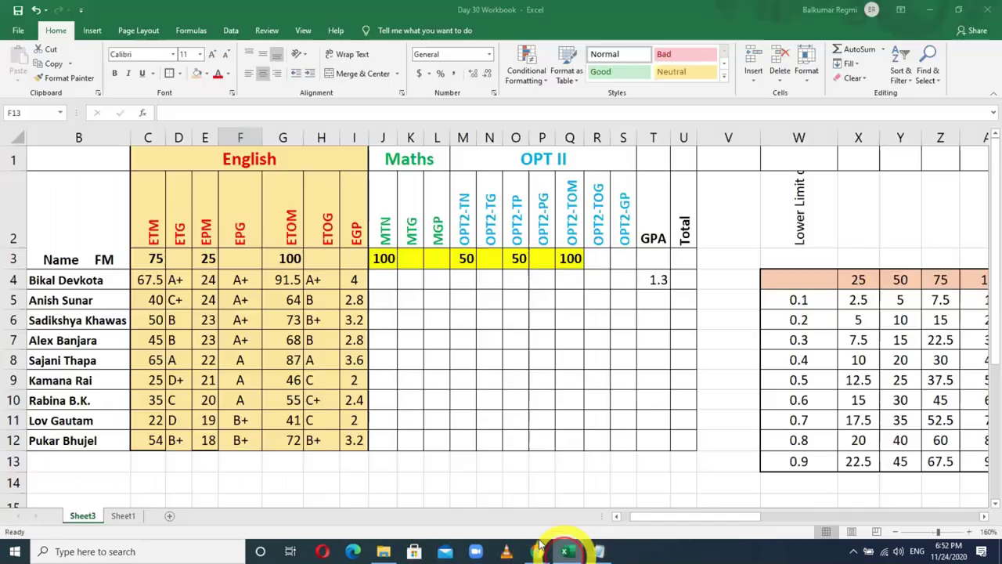
left_click(350, 277)
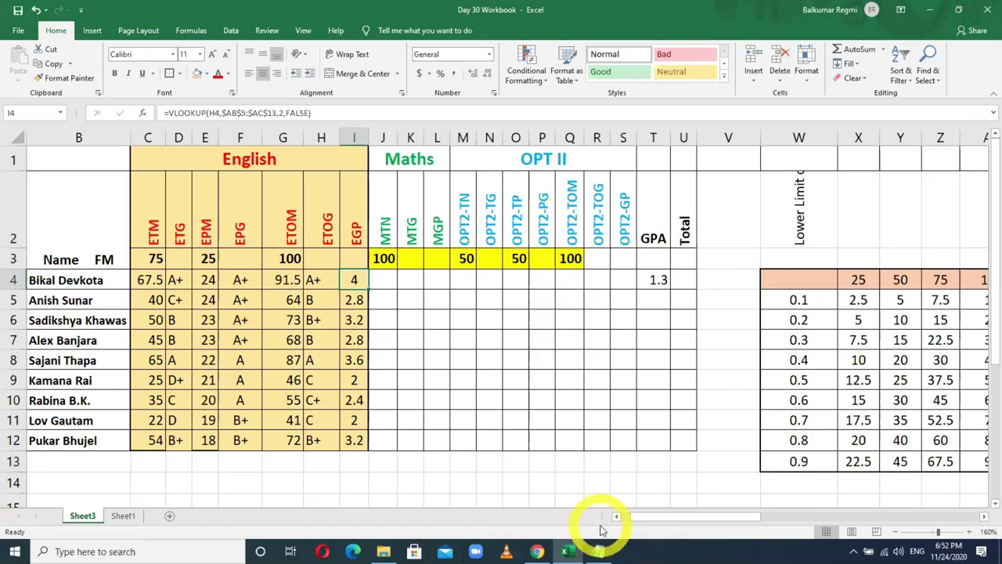
left_click(597, 551)
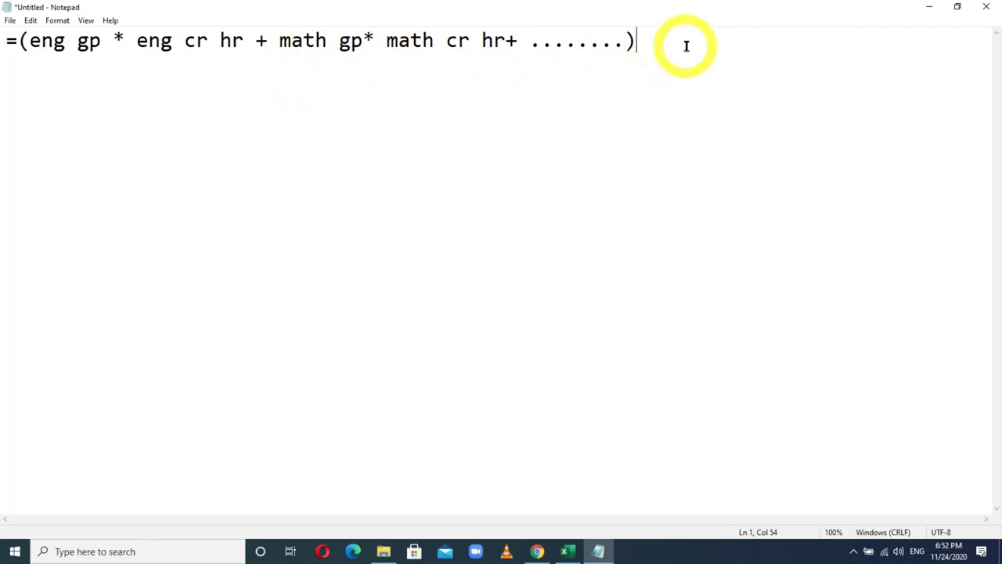
Append /32 to the Notepad formula line and start a new line
type("/")
type("3")
type("2")
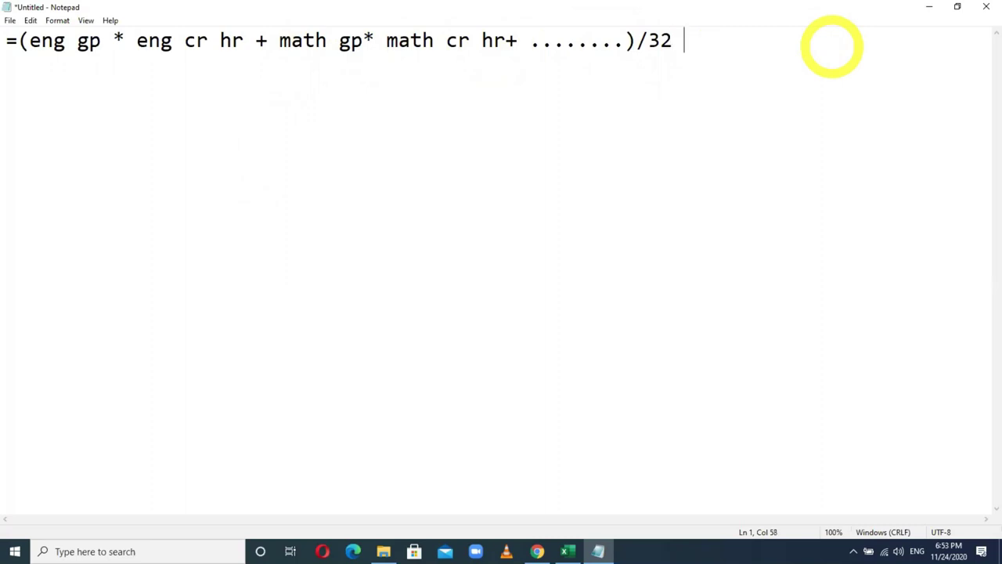
type(" Enter")
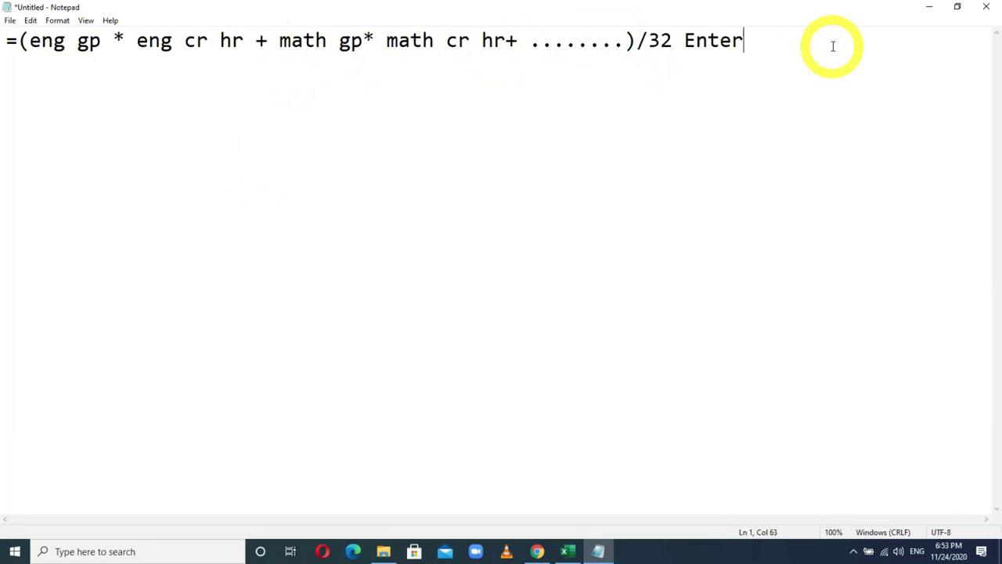
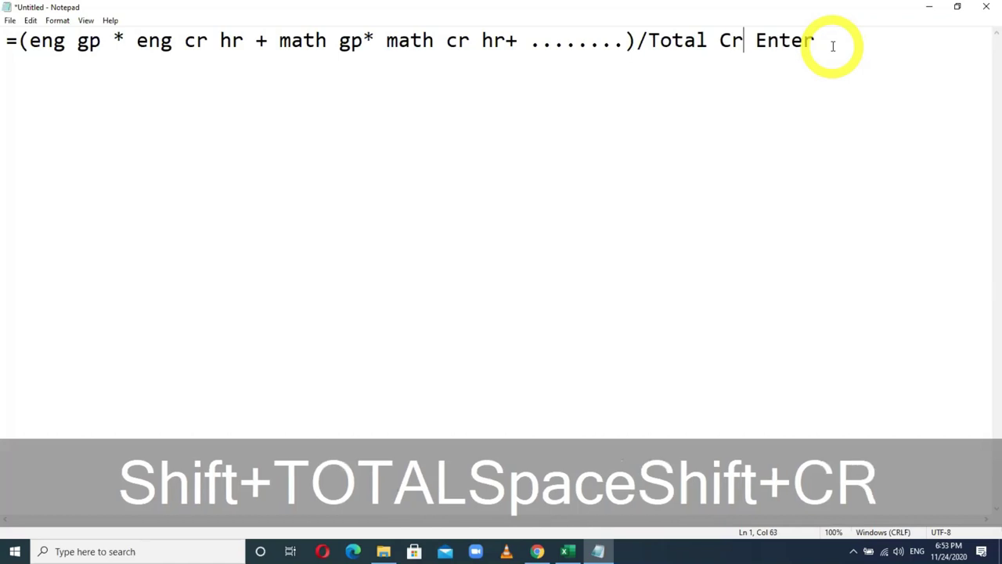
In Notepad, finish the GPA note with 'Total Cr Hr ->' after the slash
type(" Hr - ")
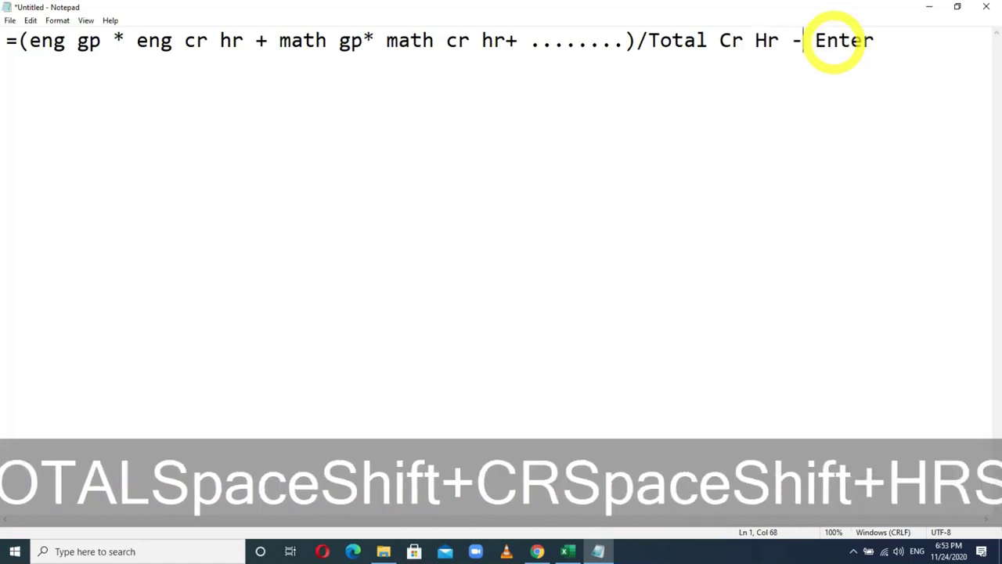
type("->")
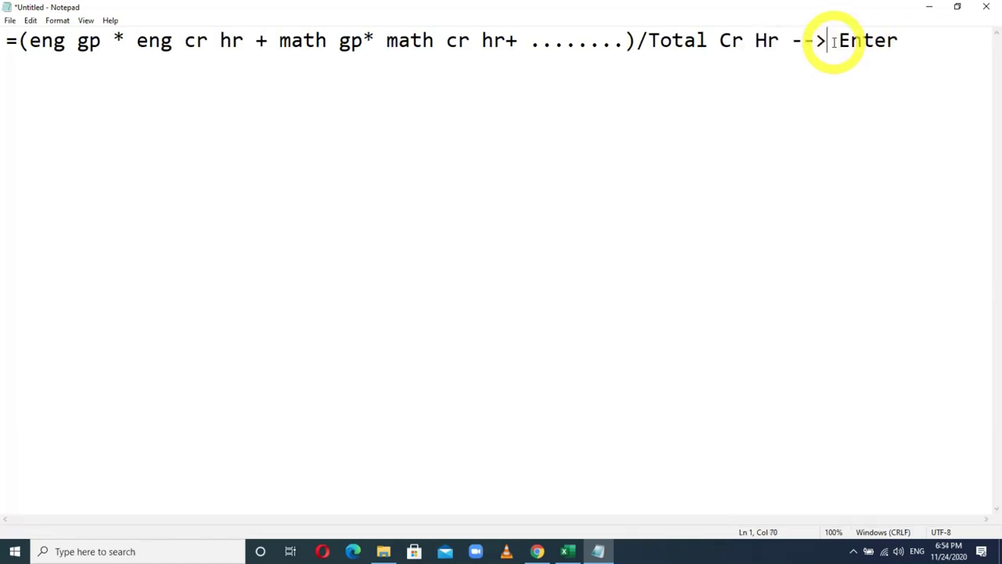
key("BackSpace")
key("BackSpace")
type(">")
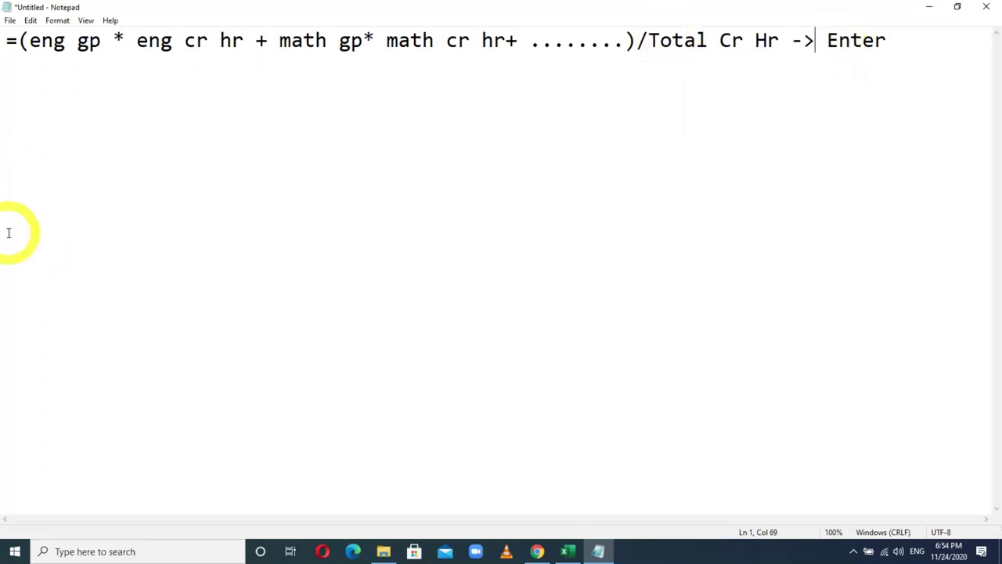
mouse_move(537, 551)
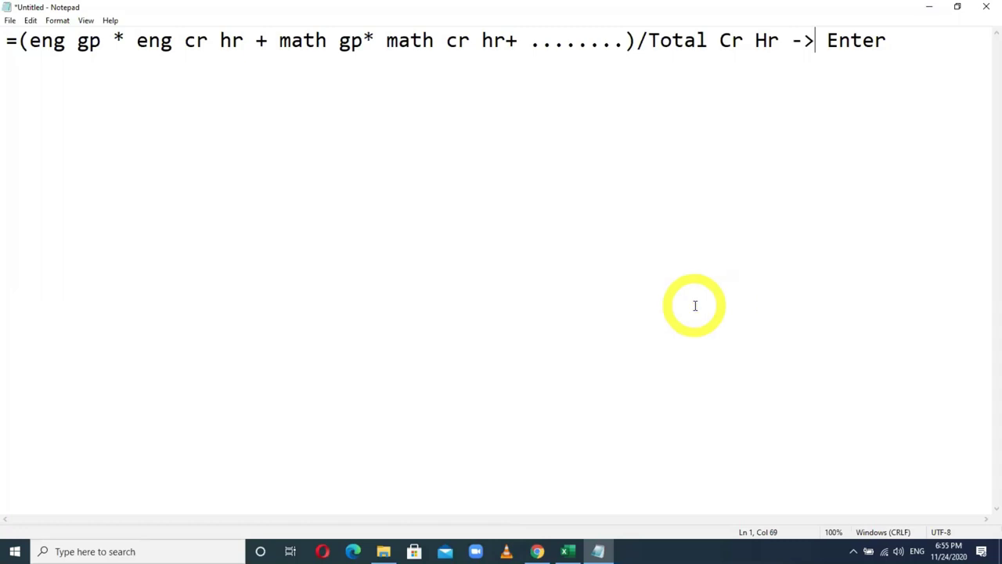
In the Excel grade sheet, duplicate English columns C:I as a new block in J:P before Maths
left_click(567, 552)
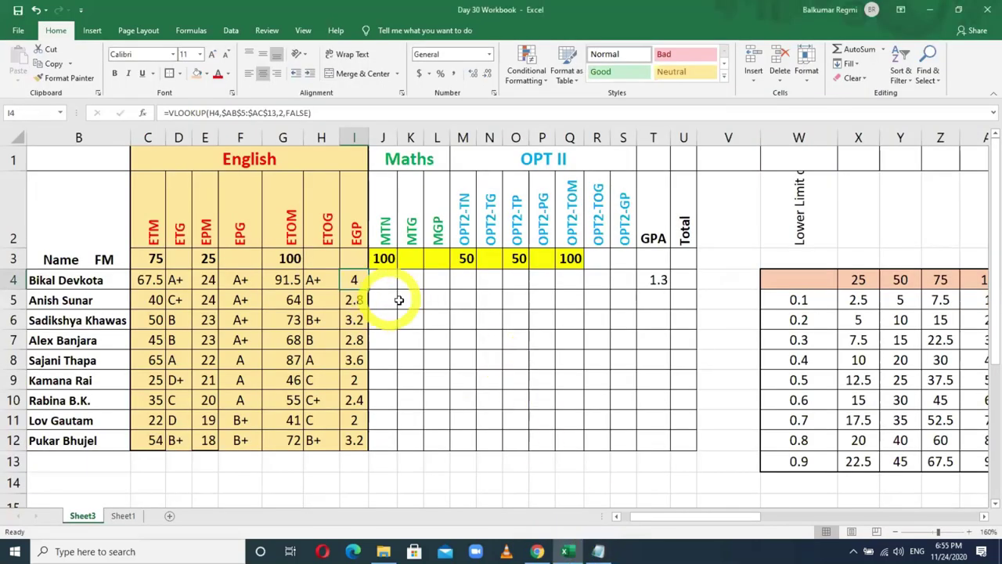
left_click(384, 280)
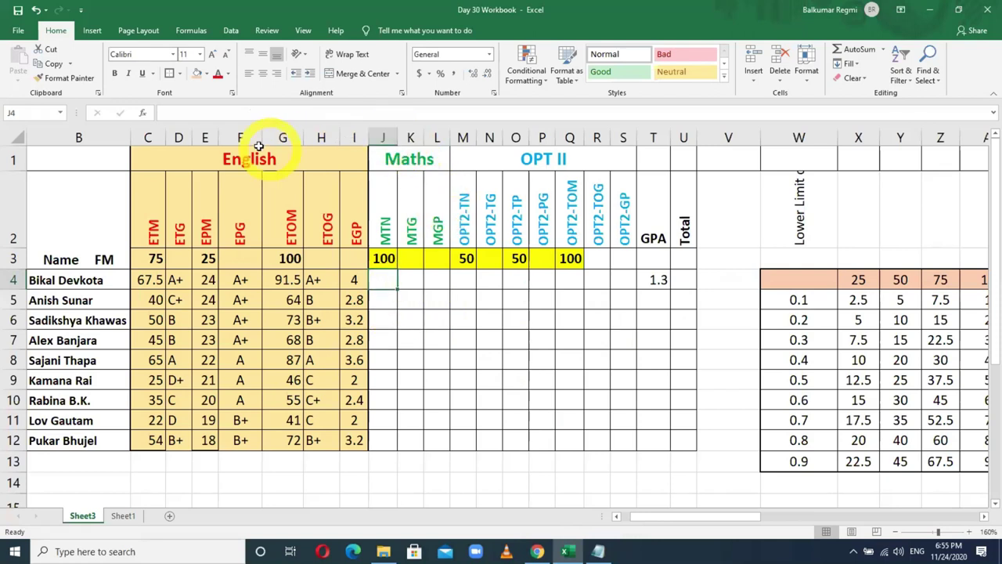
left_click_drag(150, 137, 346, 135)
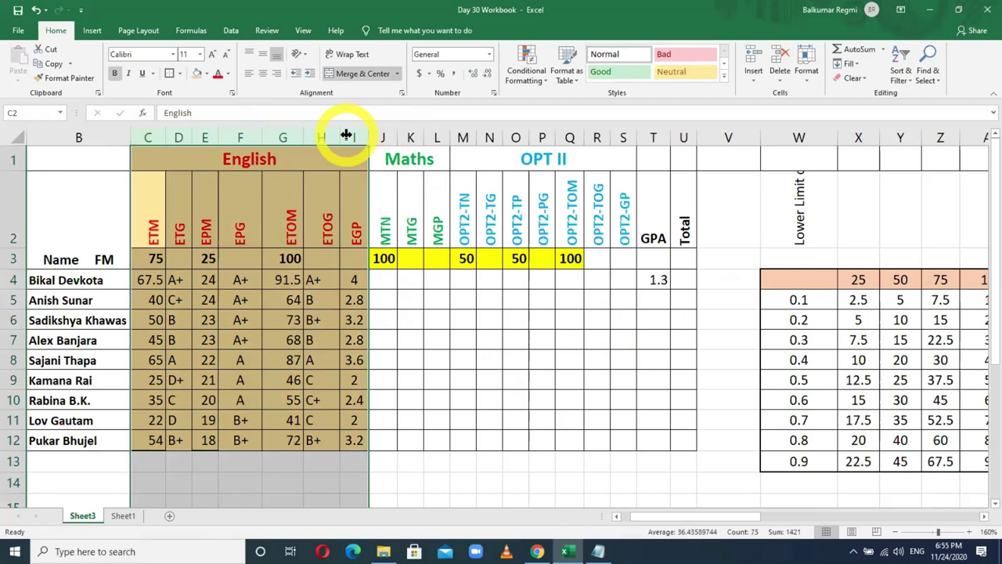
key("ctrl+c")
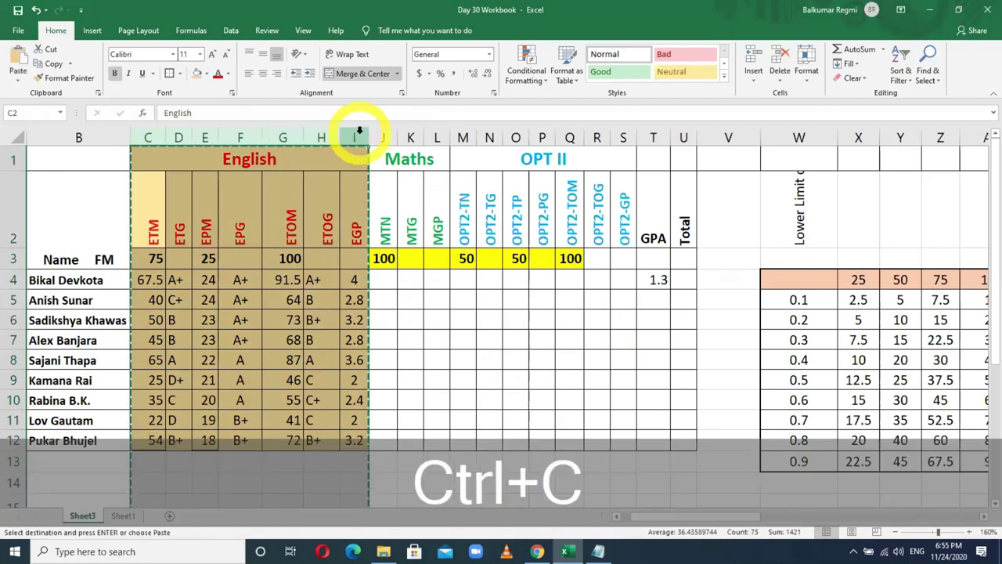
right_click(383, 134)
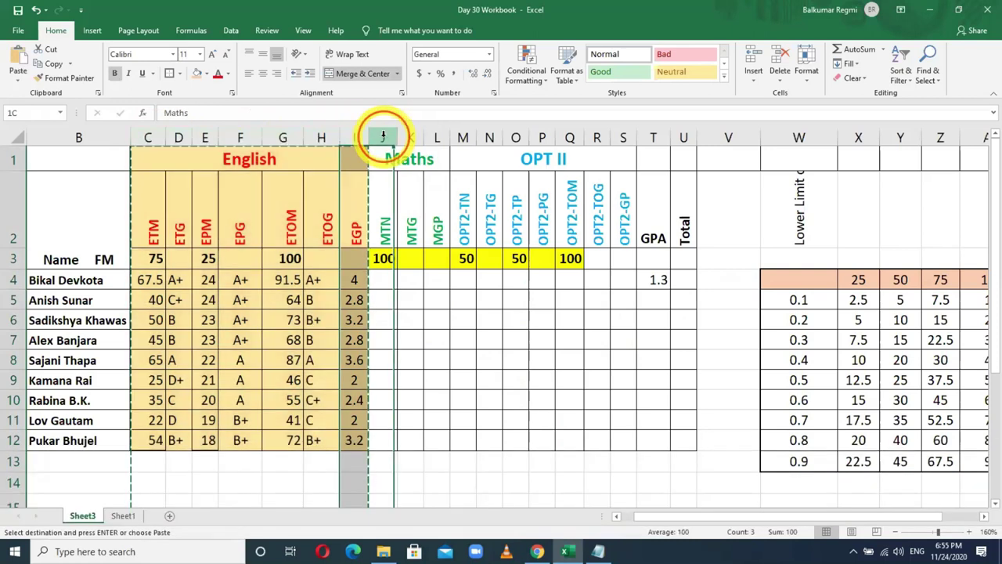
left_click(423, 224)
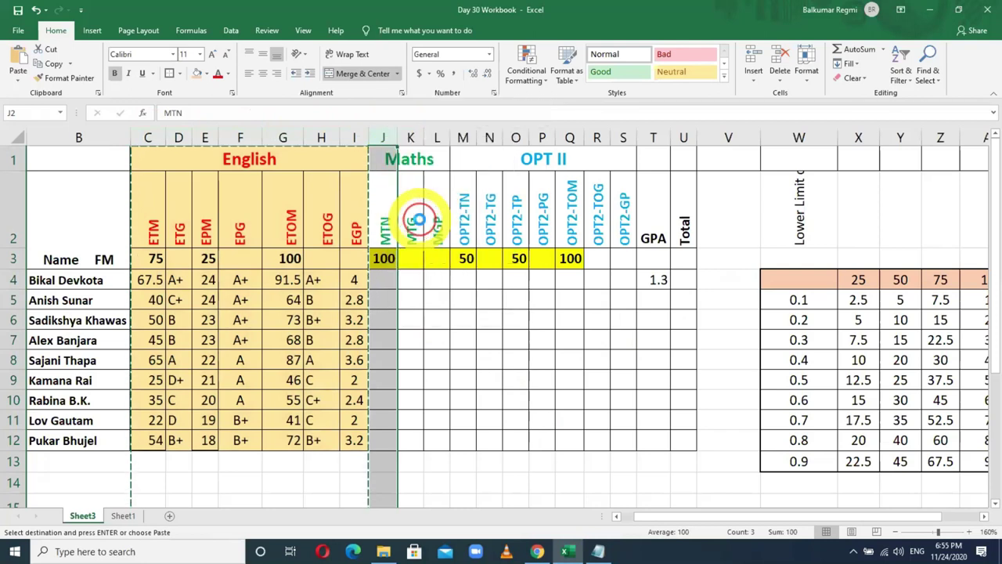
left_click(479, 163)
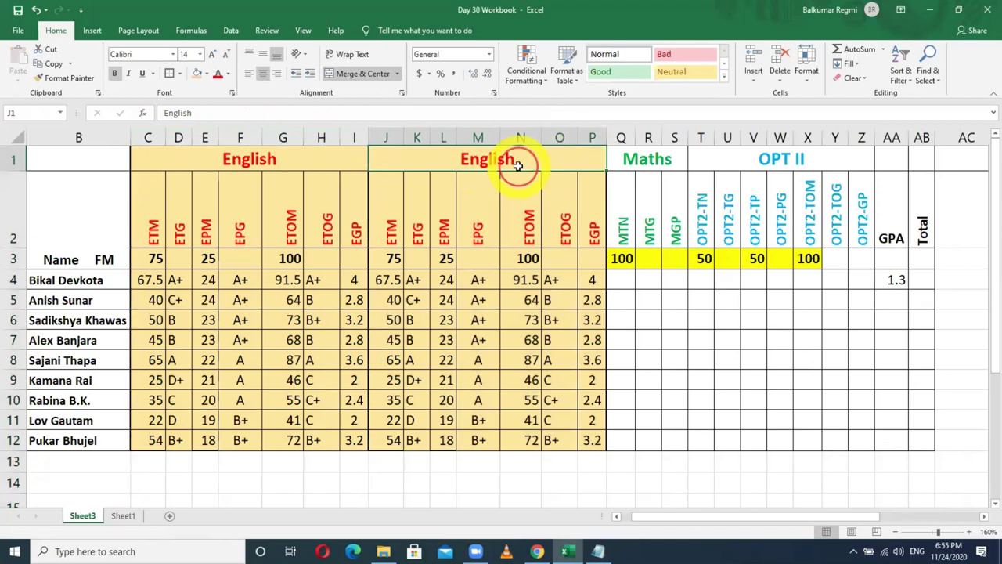
Retitle the copied block's merged heading in J1 to 'Scie'
type("M")
key("BackSpace")
type("Scie")
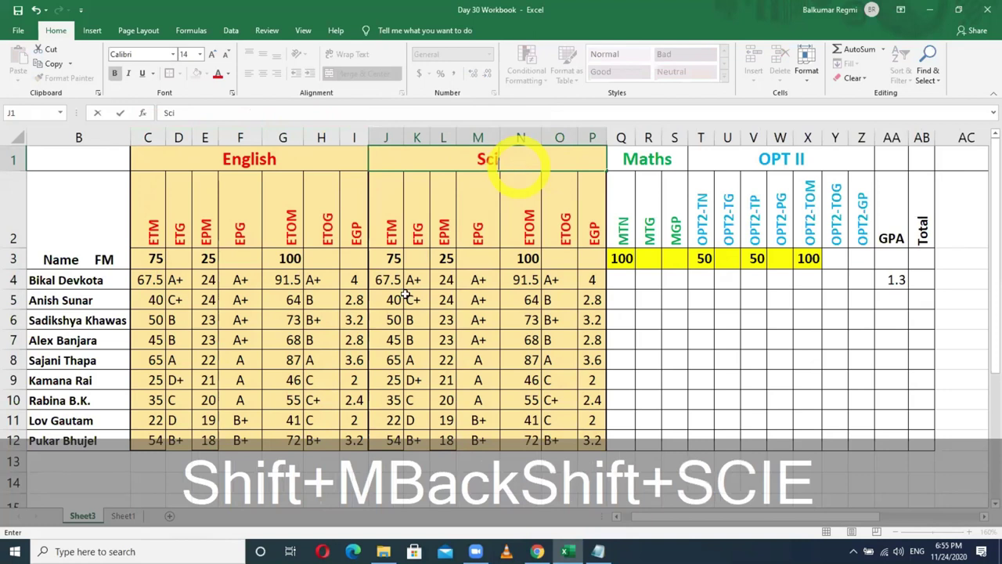
key("Return")
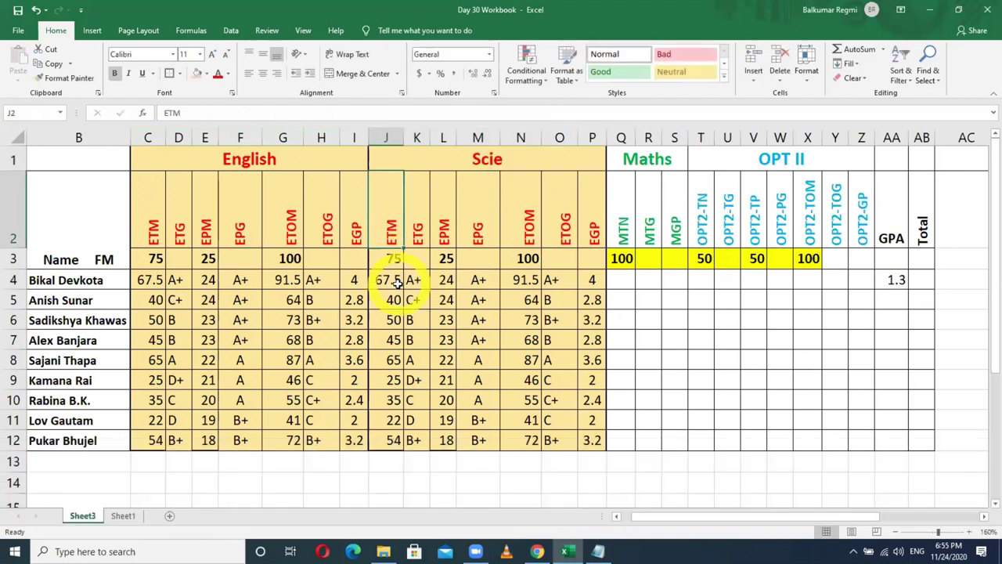
Enter Science ETM marks 56, 56, 74 and 34 in J4:J7
left_click(395, 281)
type("56")
key("Return")
type("56")
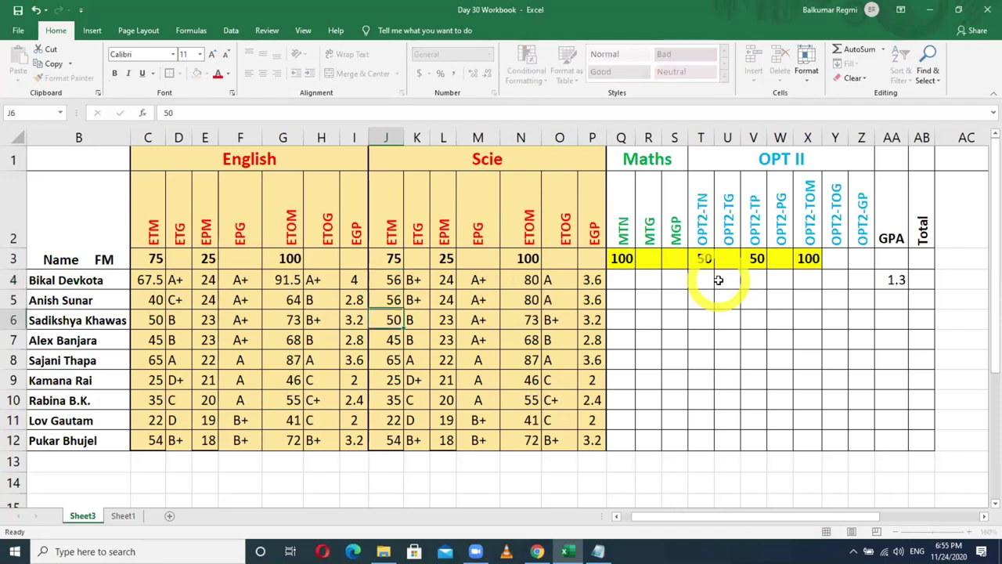
key("Return")
type("74")
key("Return")
type("34")
key("Return")
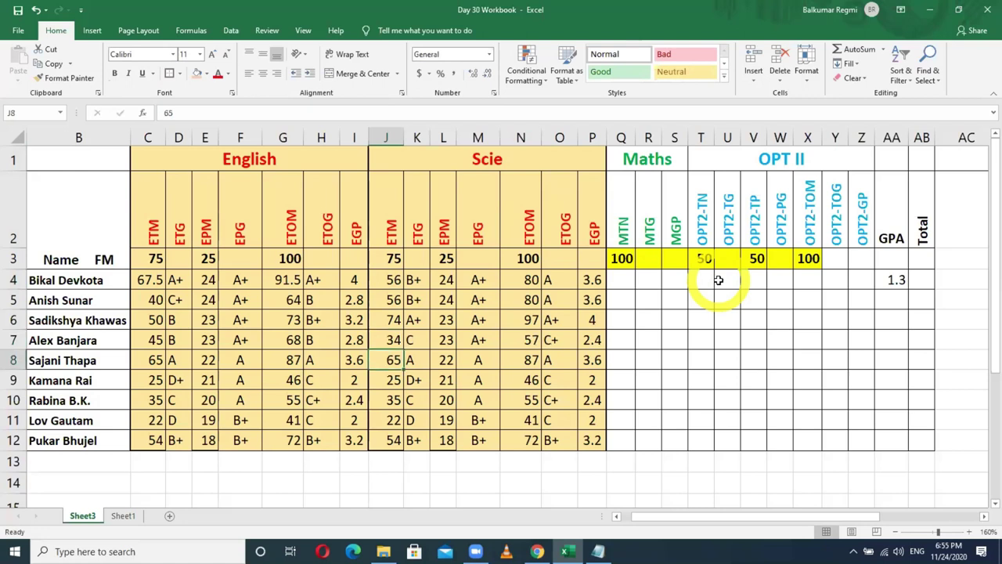
Fill the Science EPM column from 16 to 24 down to row 12
left_click(445, 279)
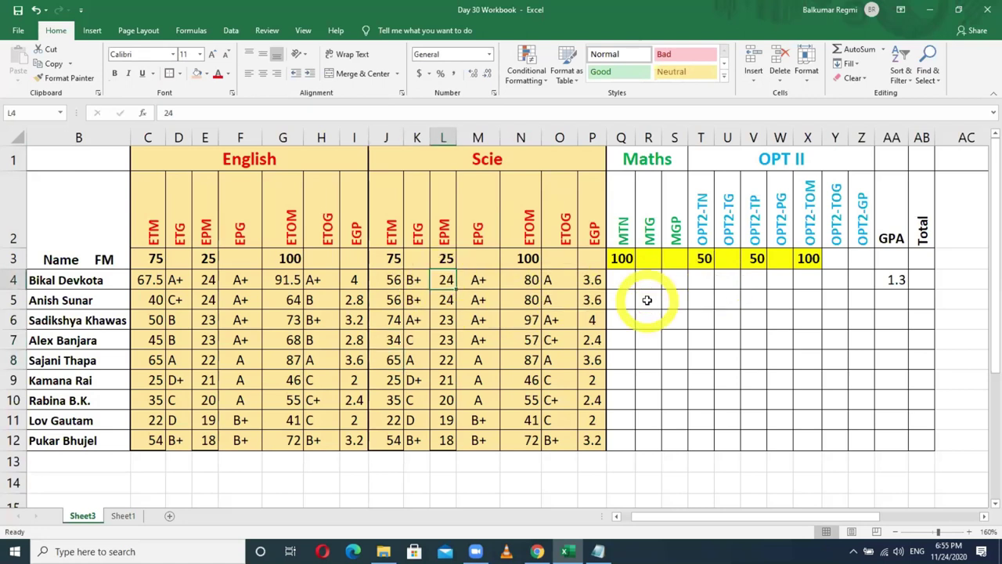
type("16")
key("Return")
type("17")
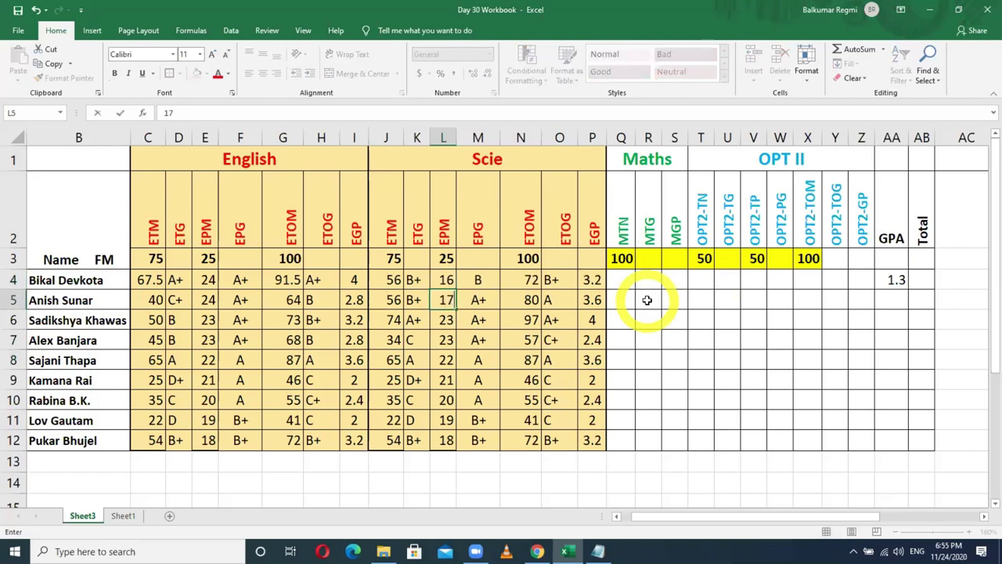
key("Return")
left_click_drag(445, 282, 449, 452)
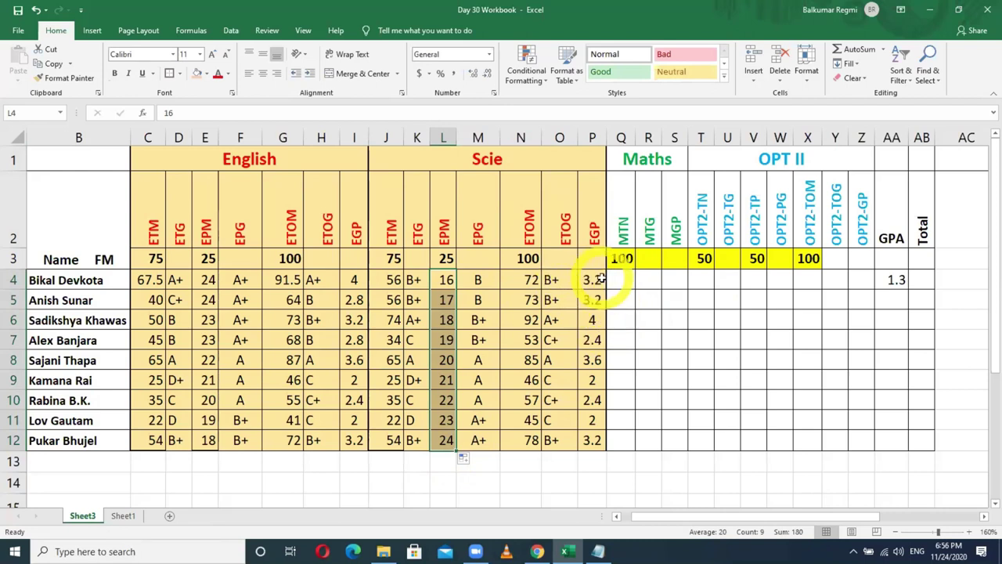
Insert two blank columns between the Scie block and Maths
right_click(621, 139)
left_click(650, 225)
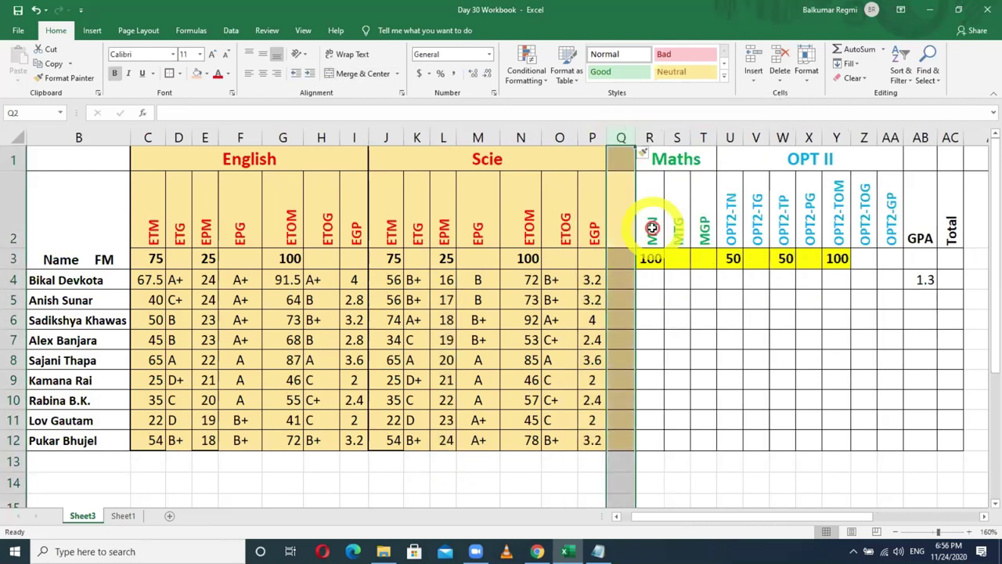
right_click(627, 139)
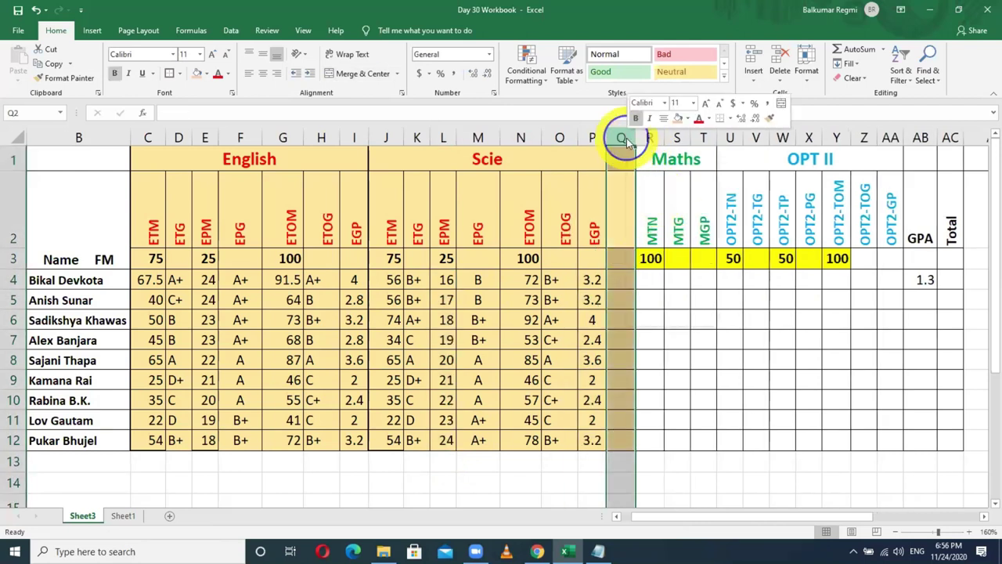
left_click(657, 227)
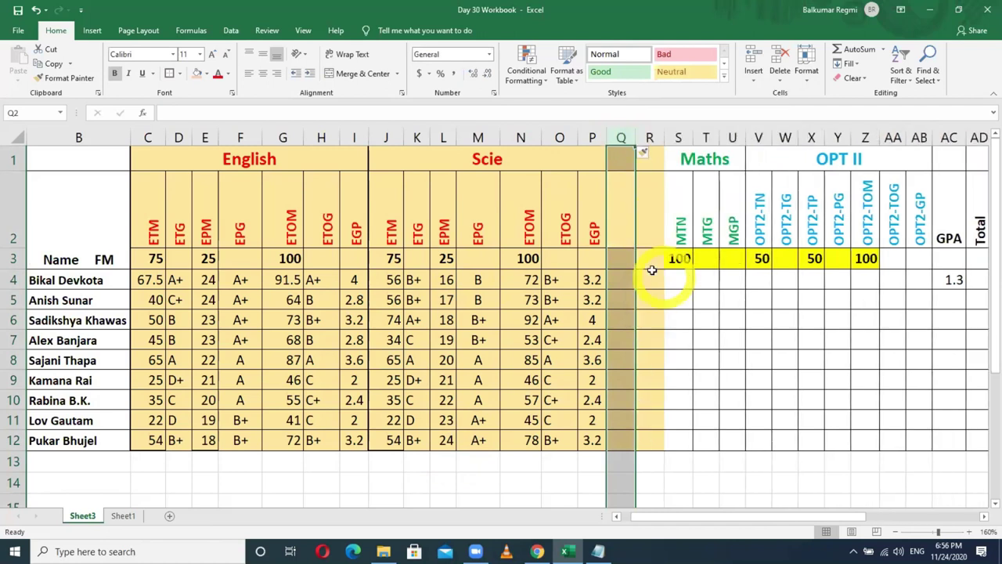
left_click(648, 274)
Label R3 'GPA' and insert another blank column before Maths
left_click(646, 262)
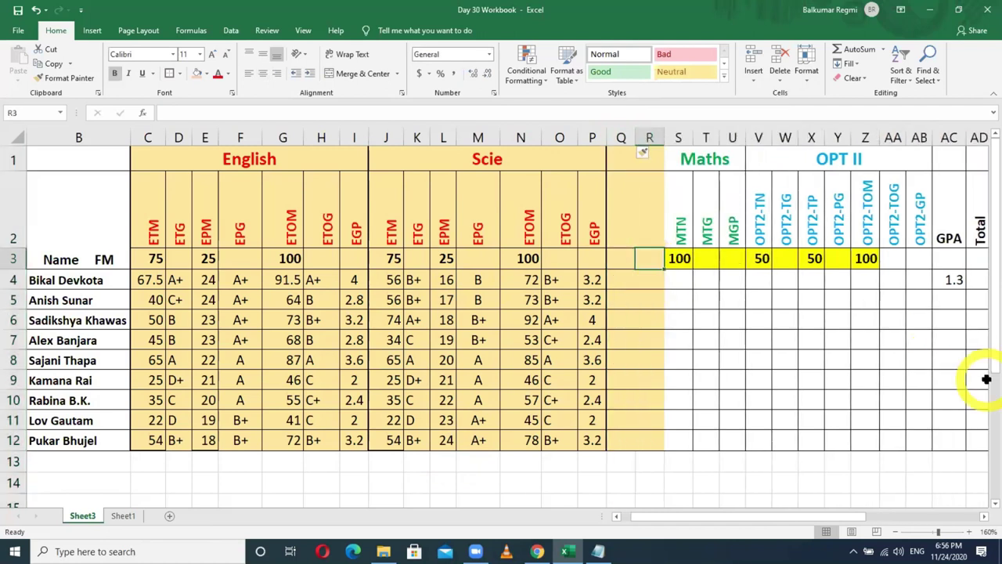
type("GPA")
key("Return")
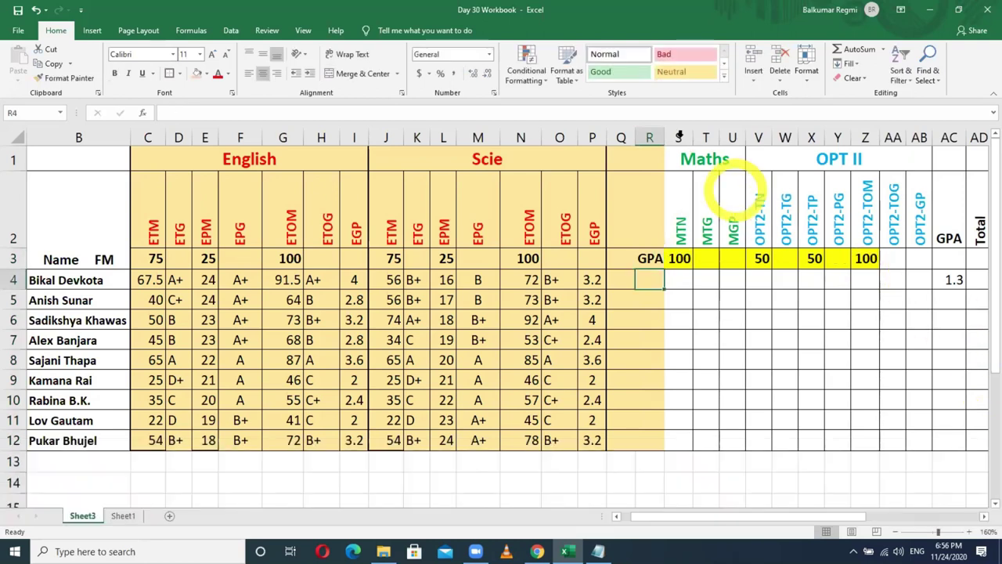
right_click(672, 137)
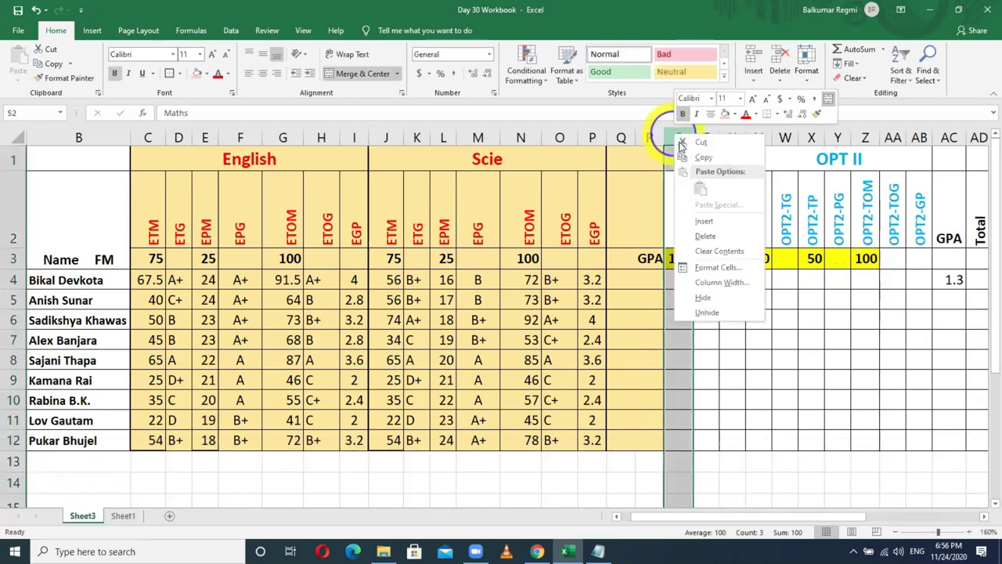
left_click(722, 225)
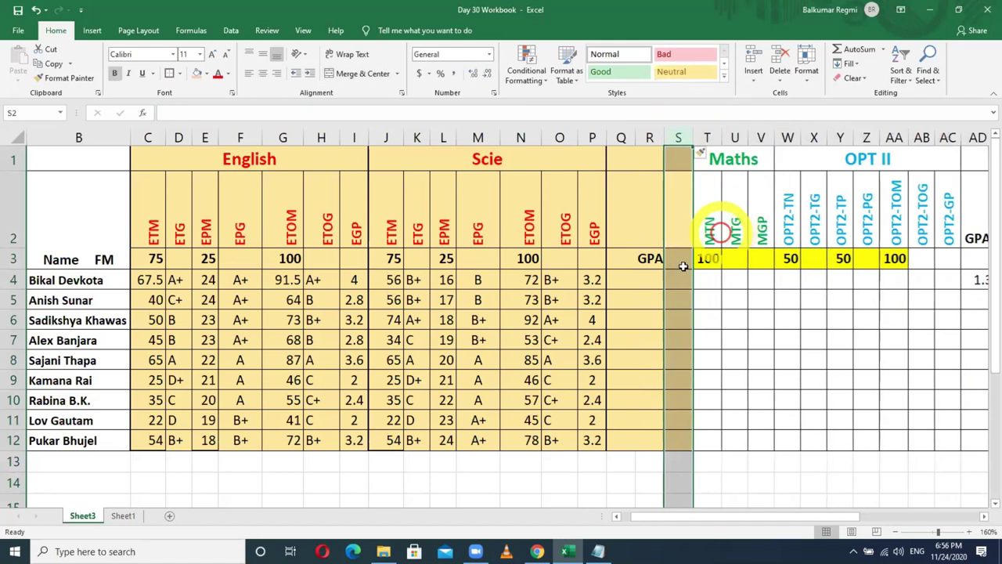
left_click(647, 279)
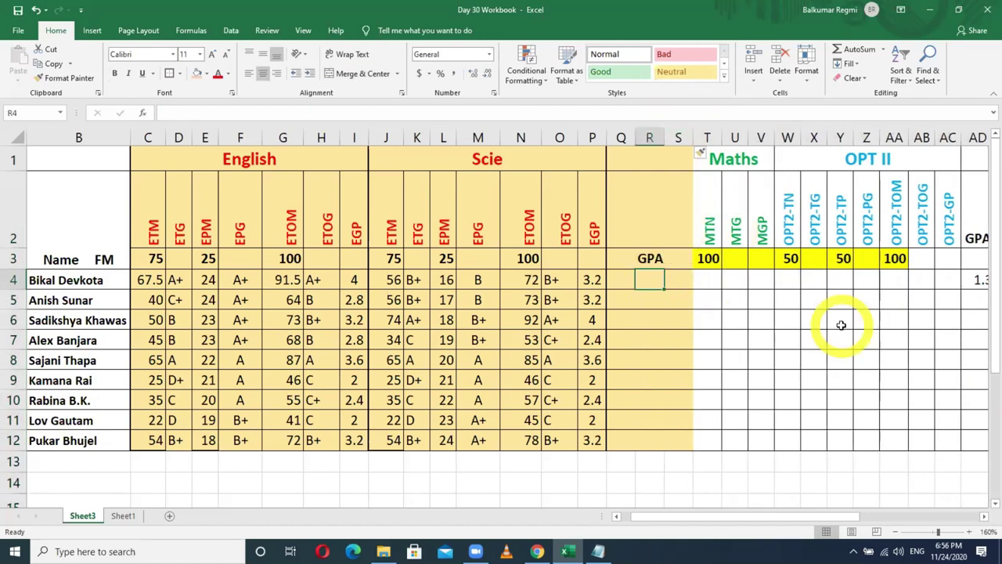
Enter =(I4*4+P4*4)/8 in R4, giving the first student a GPA of 3.6
type("=")
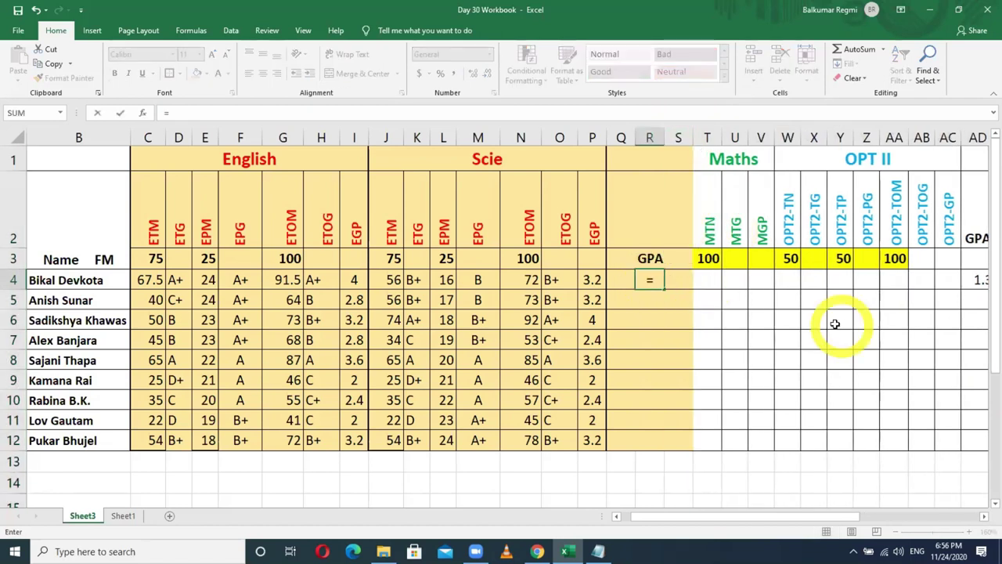
type("(")
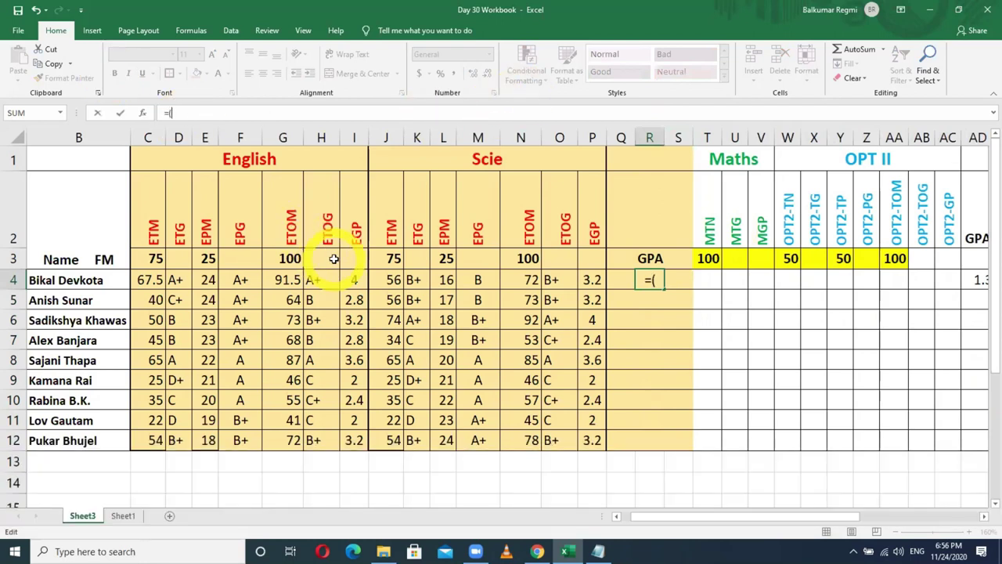
left_click(355, 281)
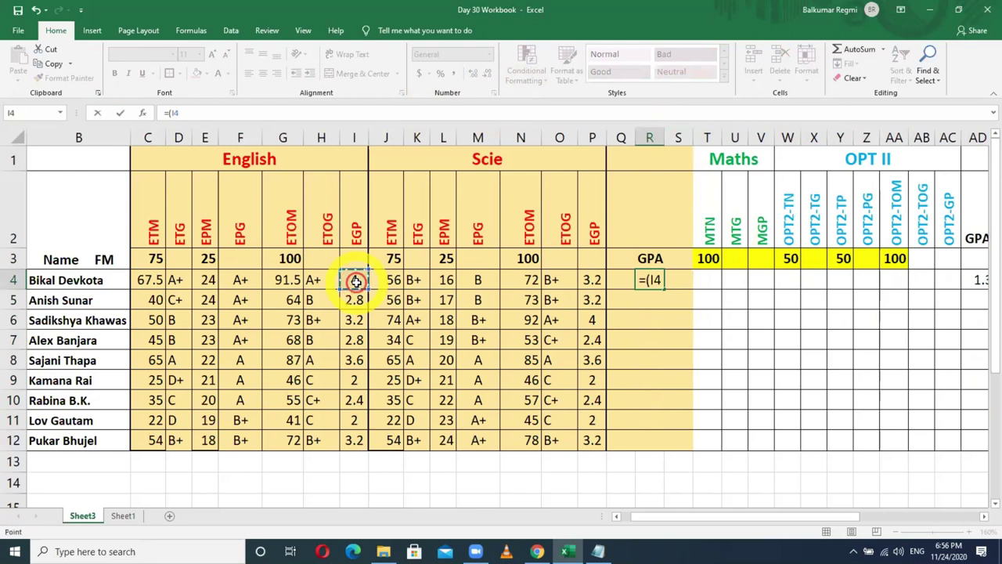
type("*4+")
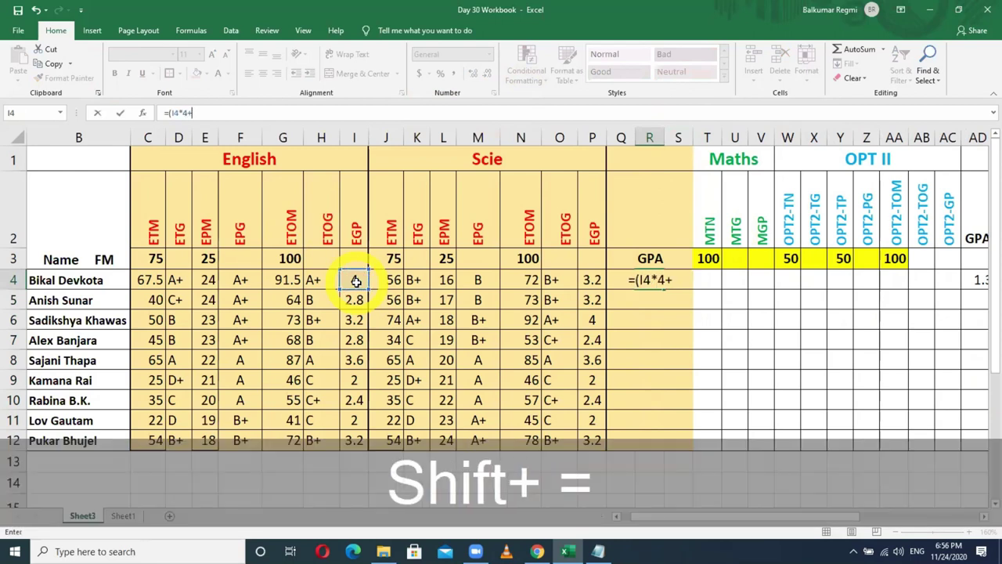
left_click(593, 280)
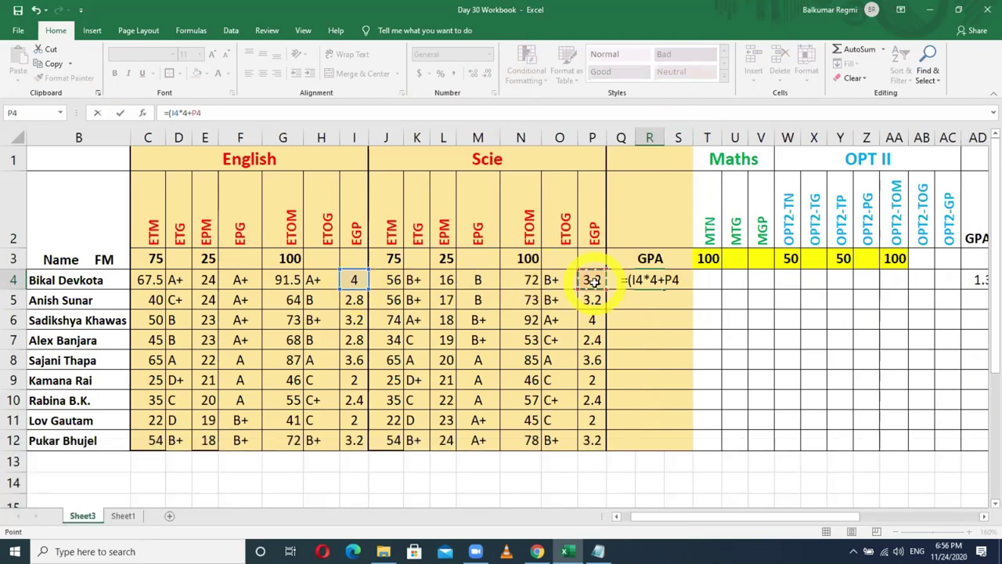
type("*")
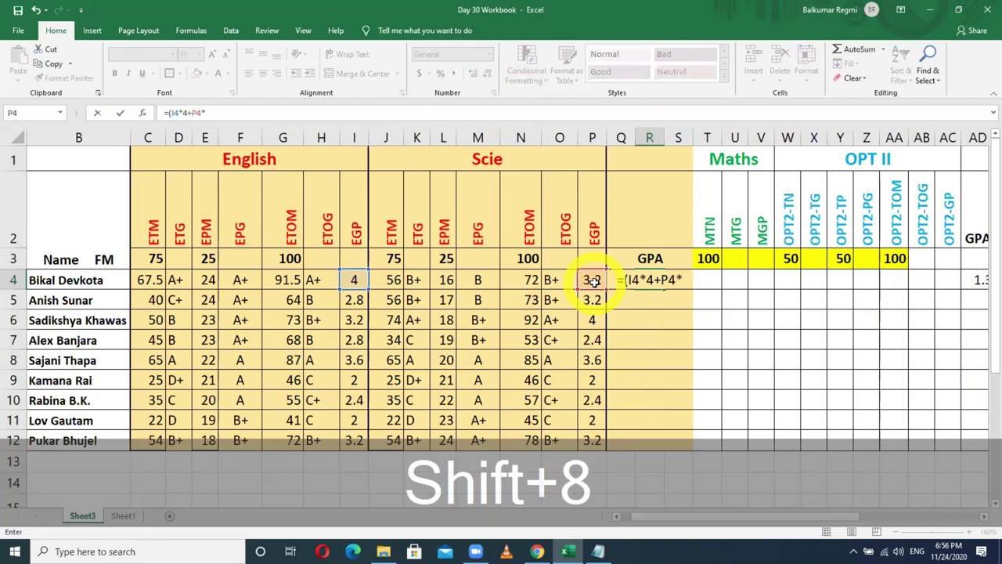
type("4")
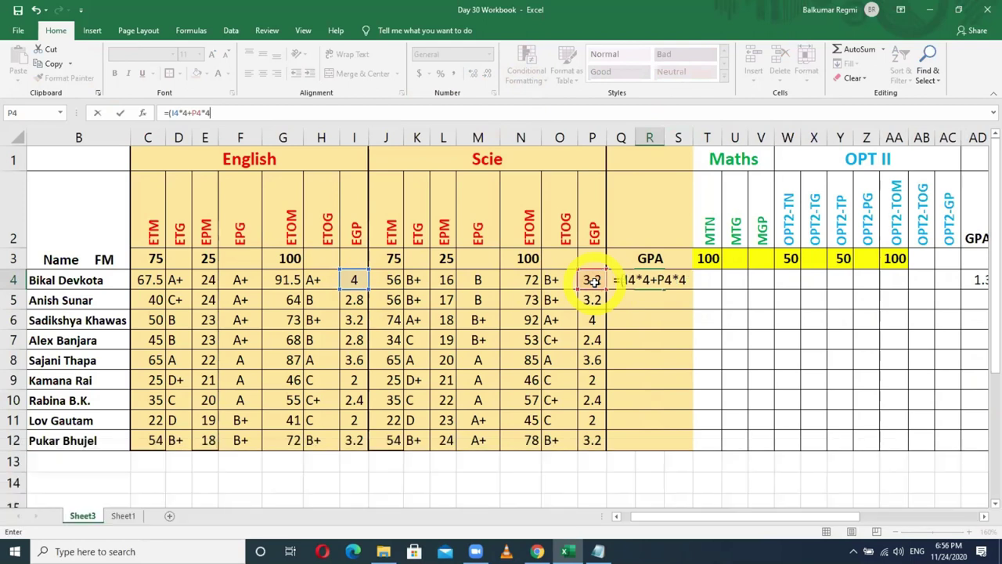
type(")")
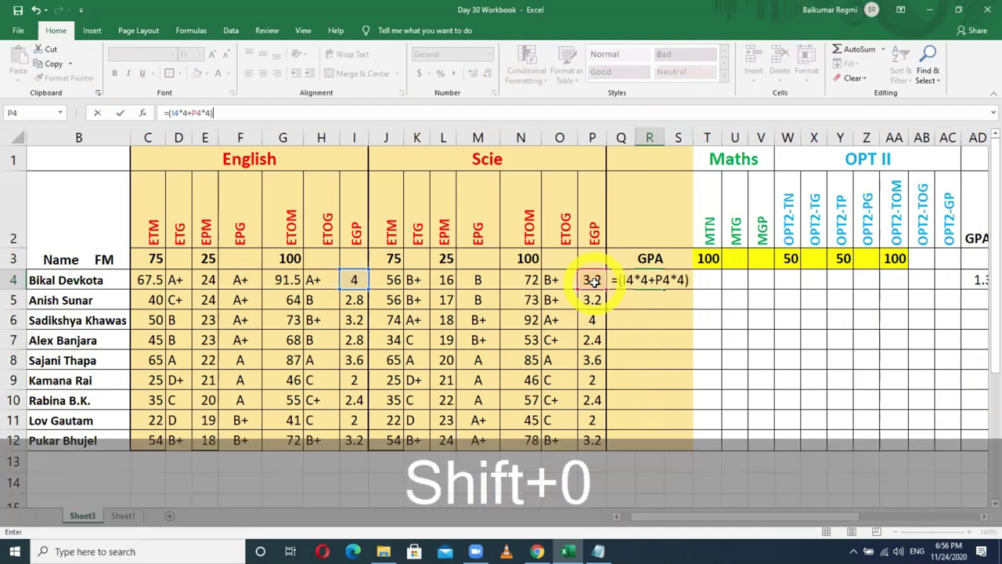
type("/")
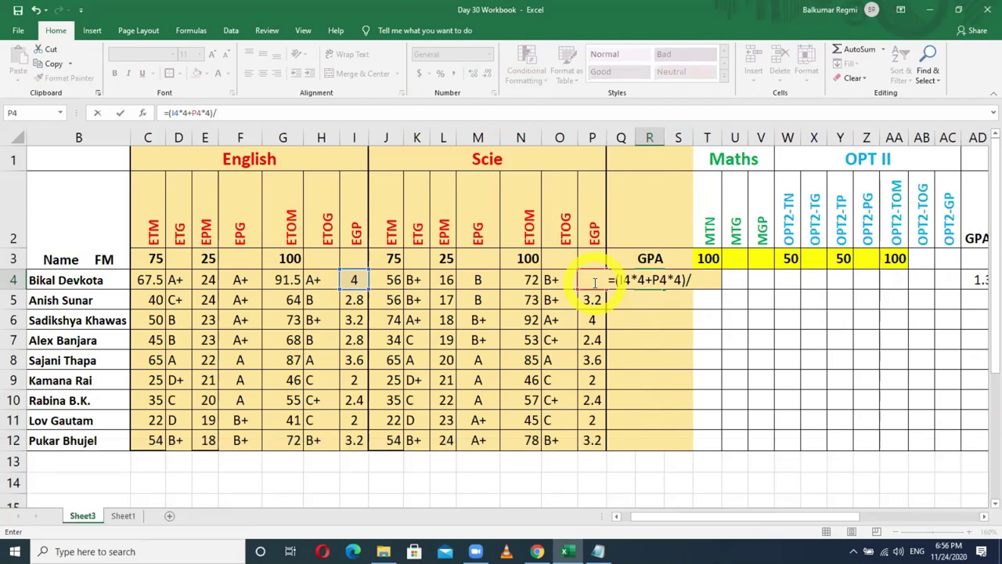
type("8")
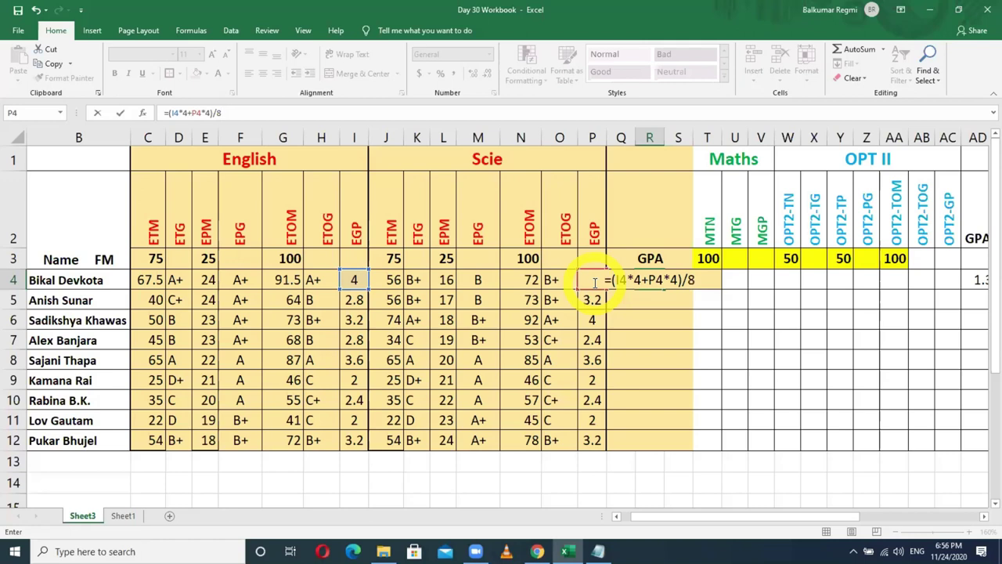
key("Return")
left_click(652, 280)
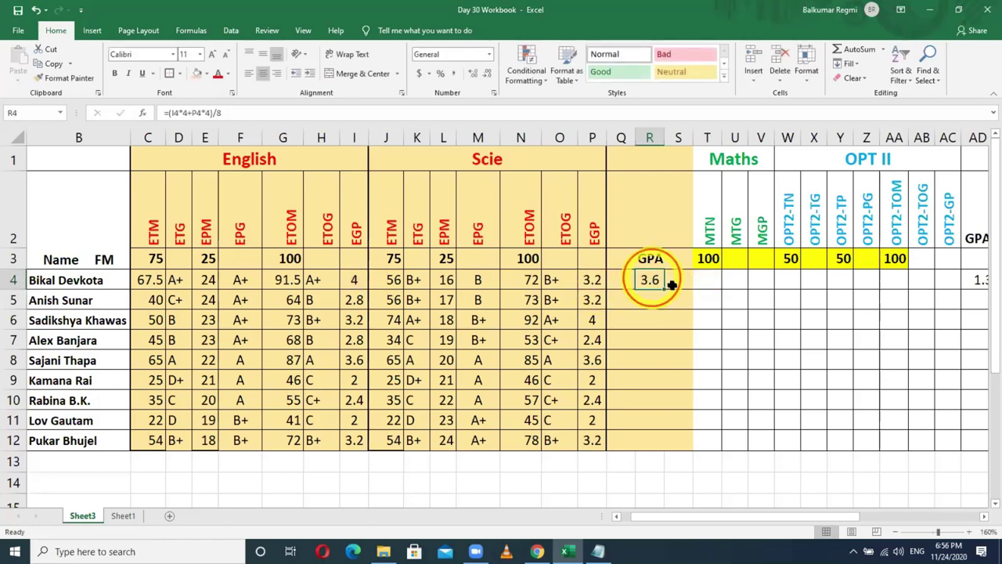
left_click(663, 290)
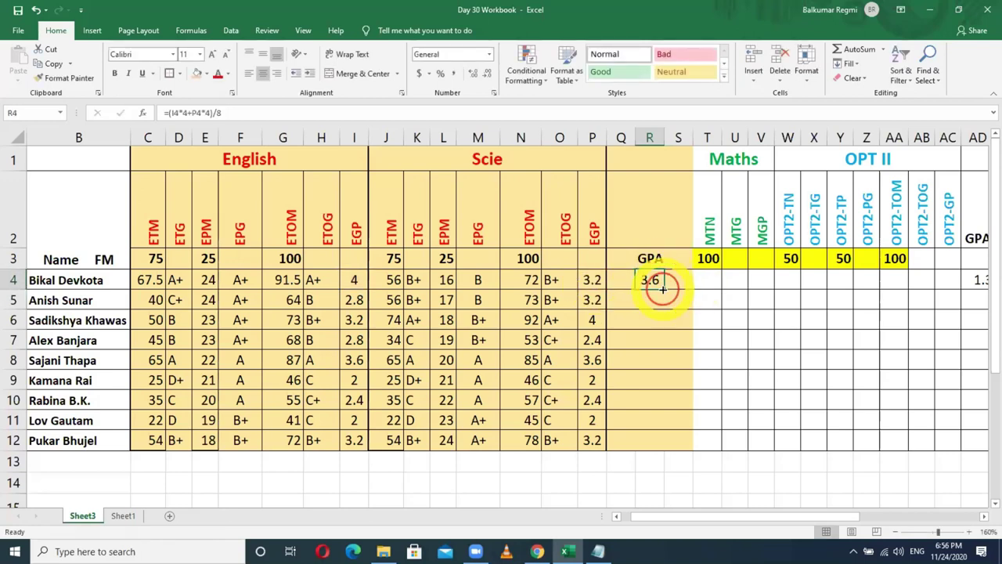
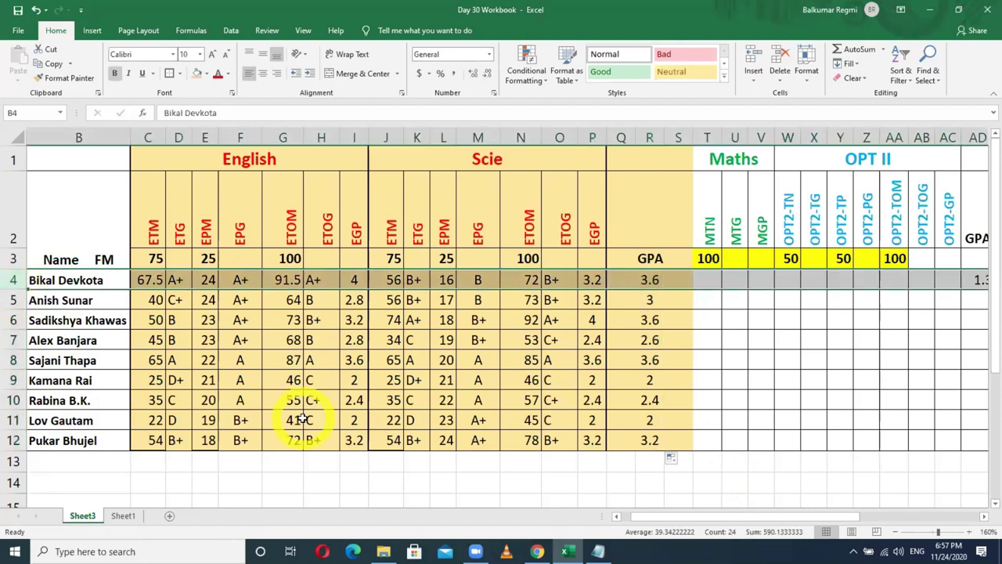
Clear the old GPA values in R4:R12, leaving R4 selected
left_click(649, 281)
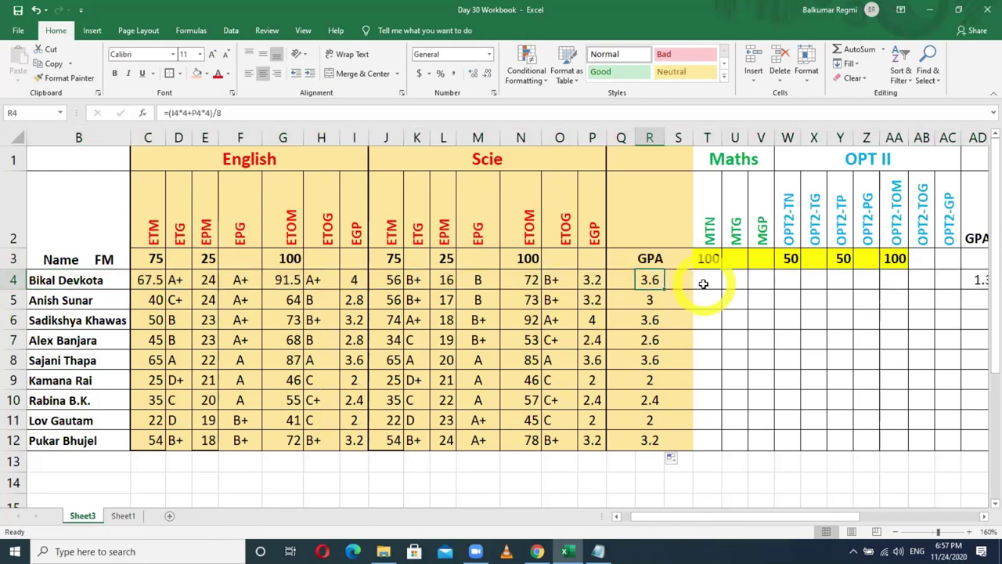
key("shift+Down")
key("shift+Down")
key("shift+Down")
key("shift+Down")
key("shift+Down")
key("shift+Down")
key("shift+Down")
key("shift+Down")
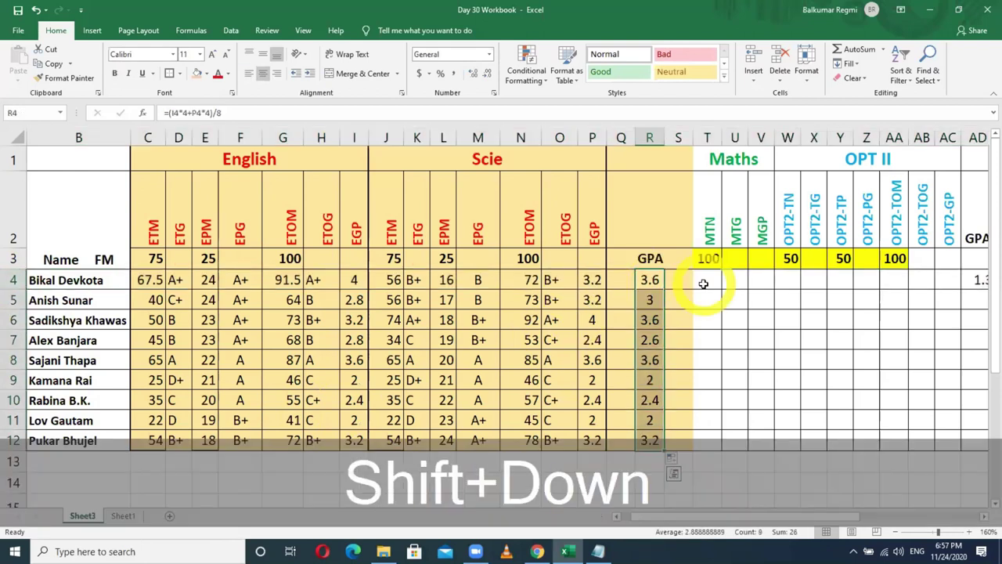
key("Delete")
left_click(664, 280)
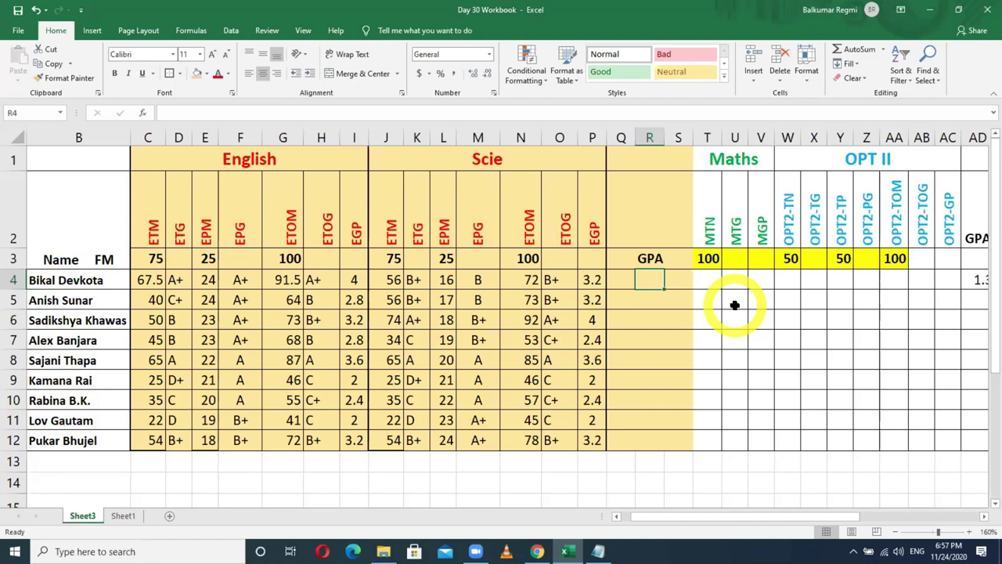
Enter =(I4*4+P4*4)/8 in R4, weighting the English and Science grade points
left_click(195, 112)
type("=")
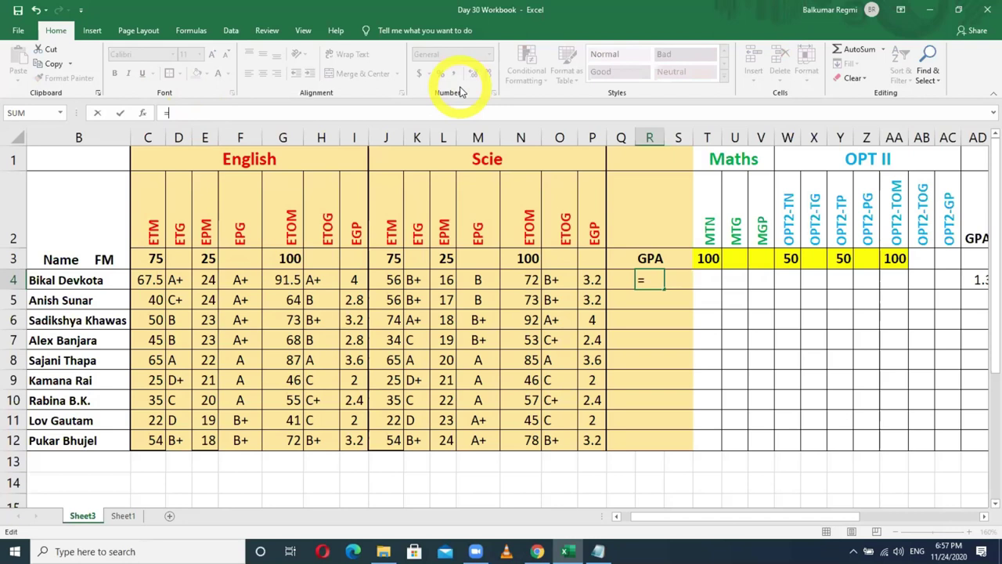
type("(")
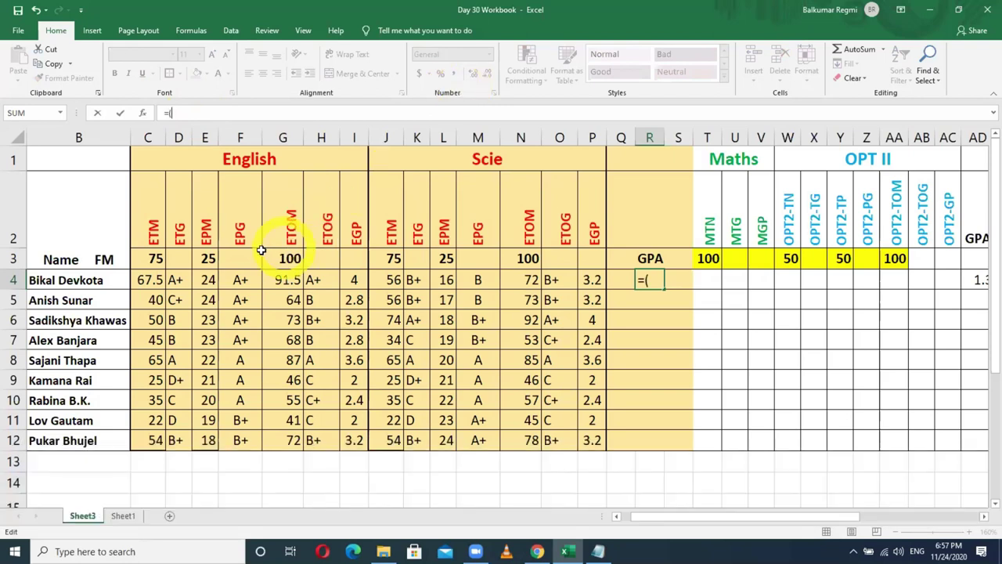
left_click(354, 280)
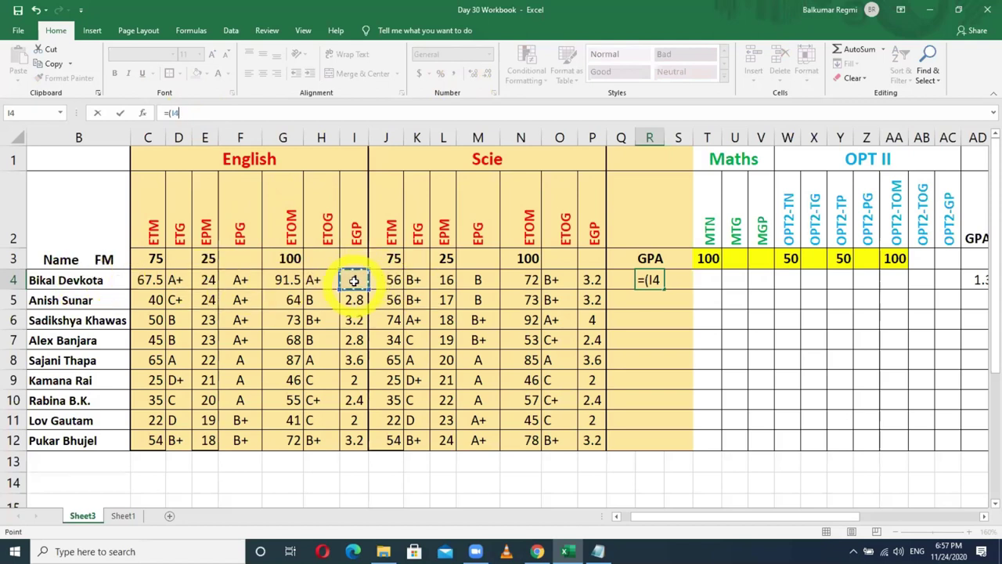
type("*")
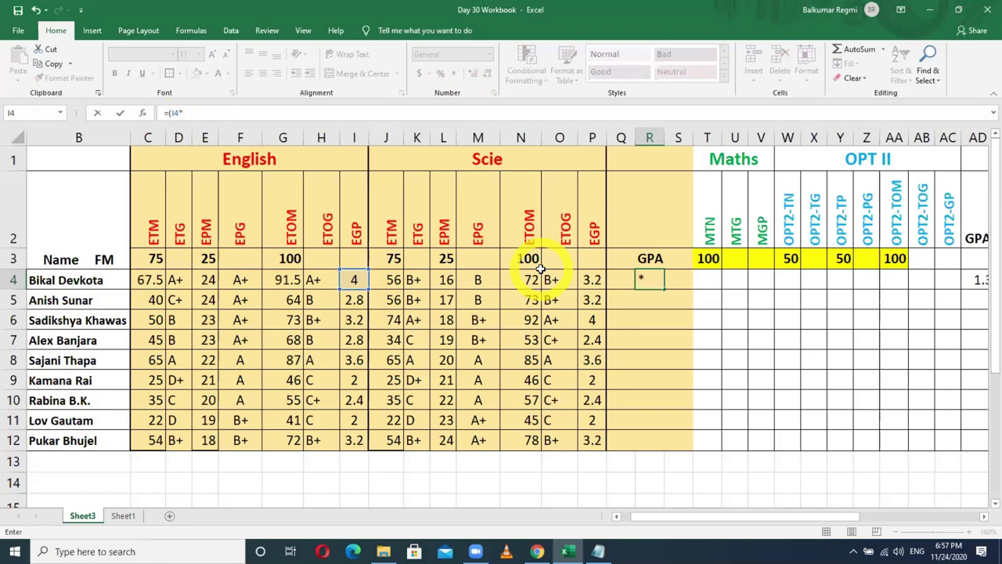
type("4")
type("+")
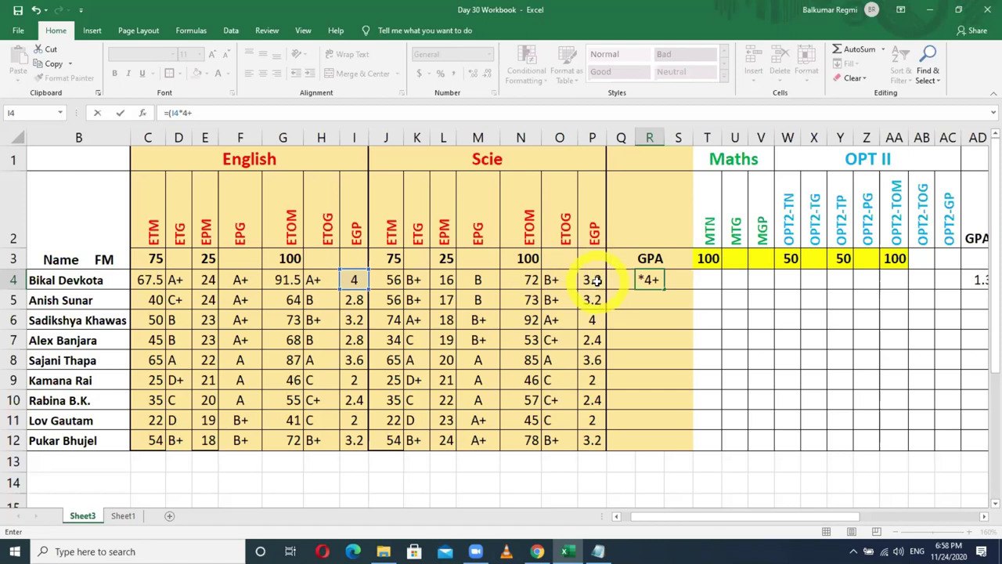
left_click(594, 282)
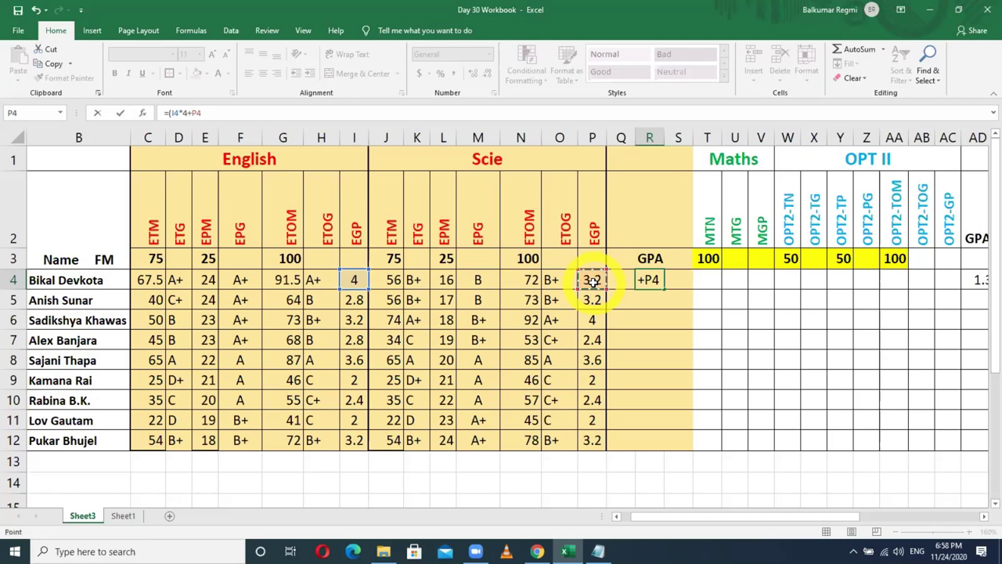
type("*")
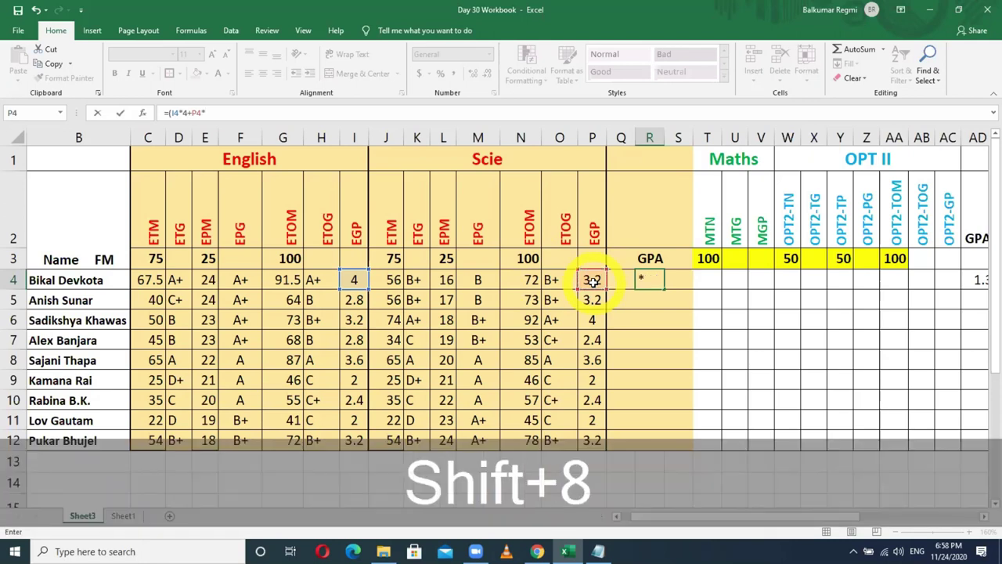
type("4")
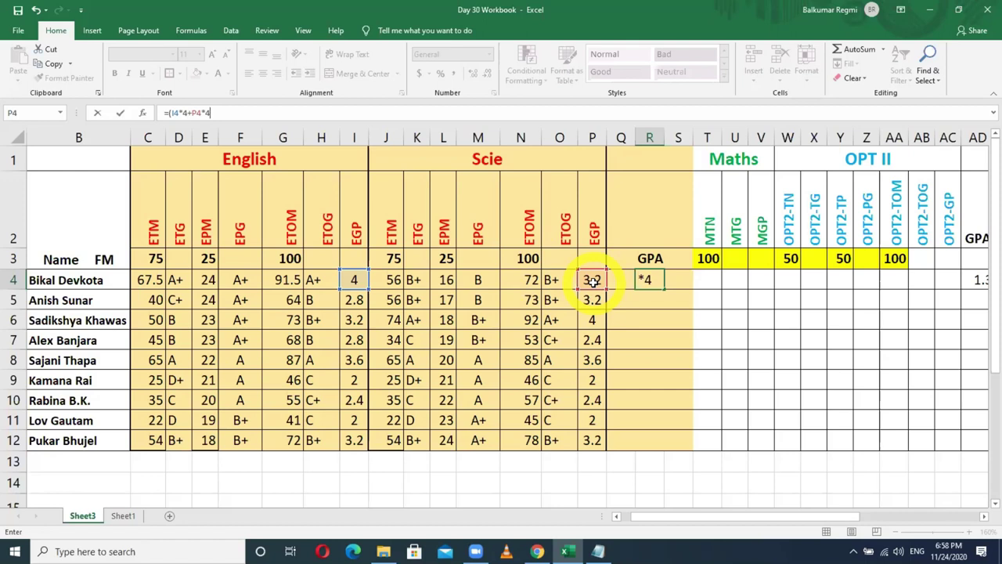
type(")/")
type("8")
Commit the R4 formula and fill it down through R12
key("Return")
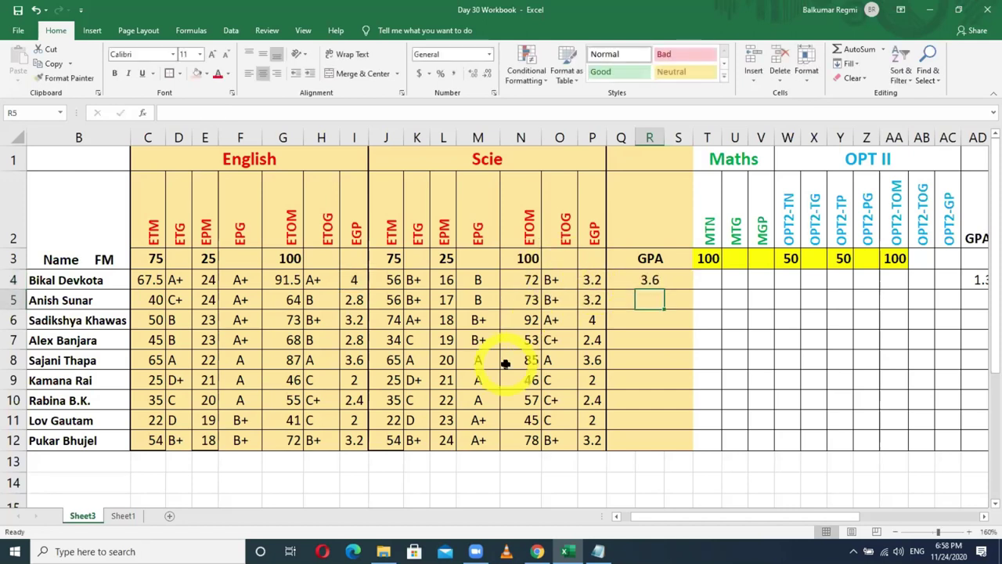
left_click(651, 277)
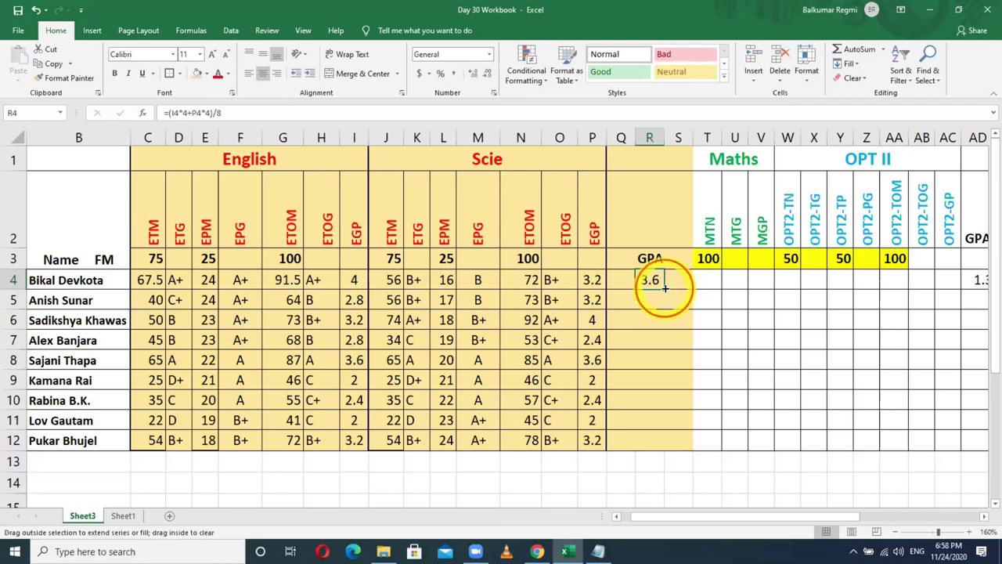
left_click_drag(665, 288, 667, 447)
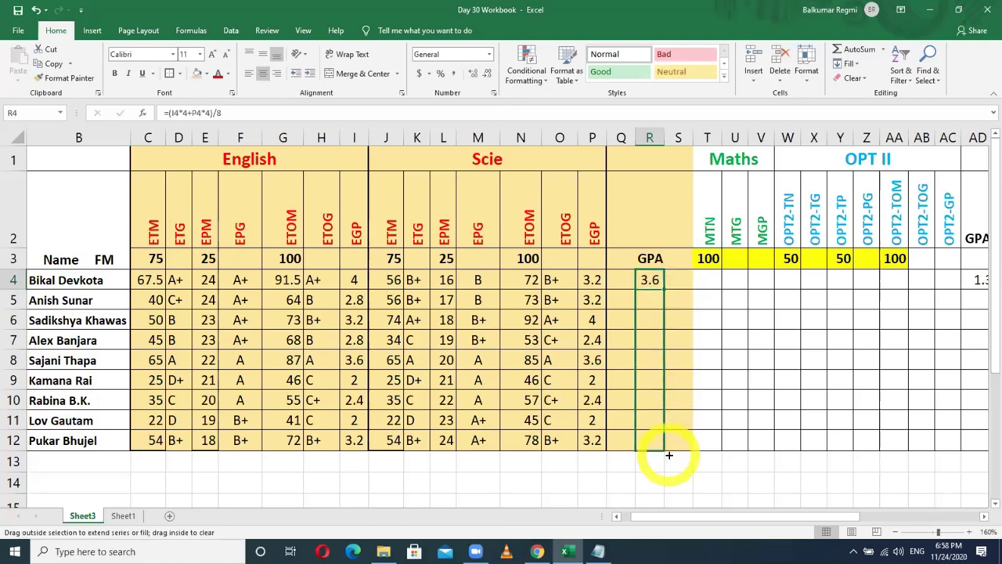